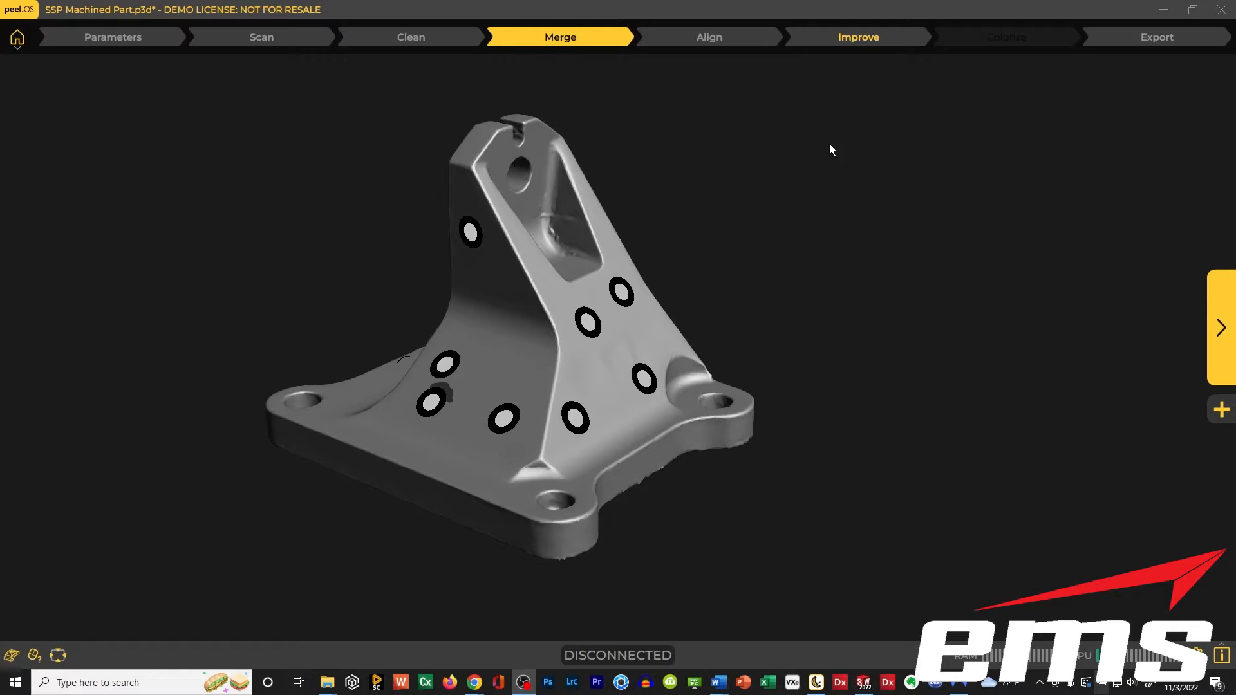
# Open the Align stage for the merged scan of the machined part.
pyautogui.moveTo(704, 287)
pyautogui.mouseDown()
pyautogui.moveTo(675, 275)
pyautogui.moveTo(674, 311)
pyautogui.moveTo(739, 248)
pyautogui.moveTo(710, 285)
pyautogui.mouseUp()
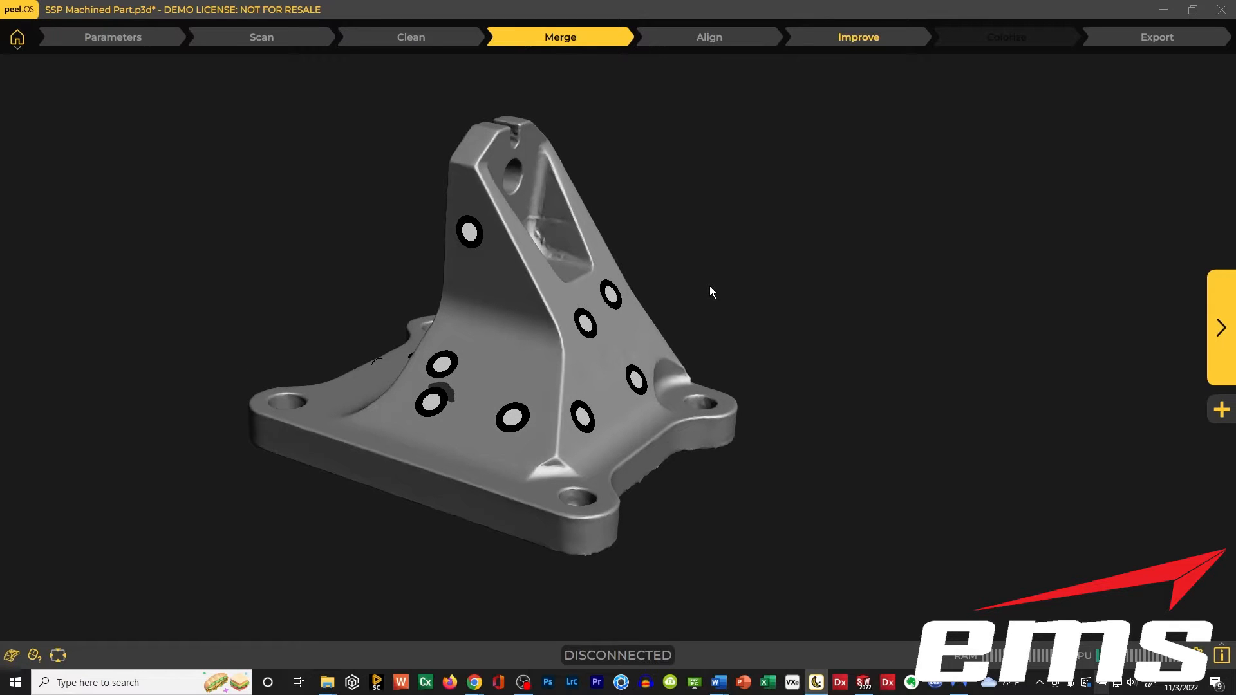
pyautogui.moveTo(687, 308); pyautogui.dragTo(661, 262)
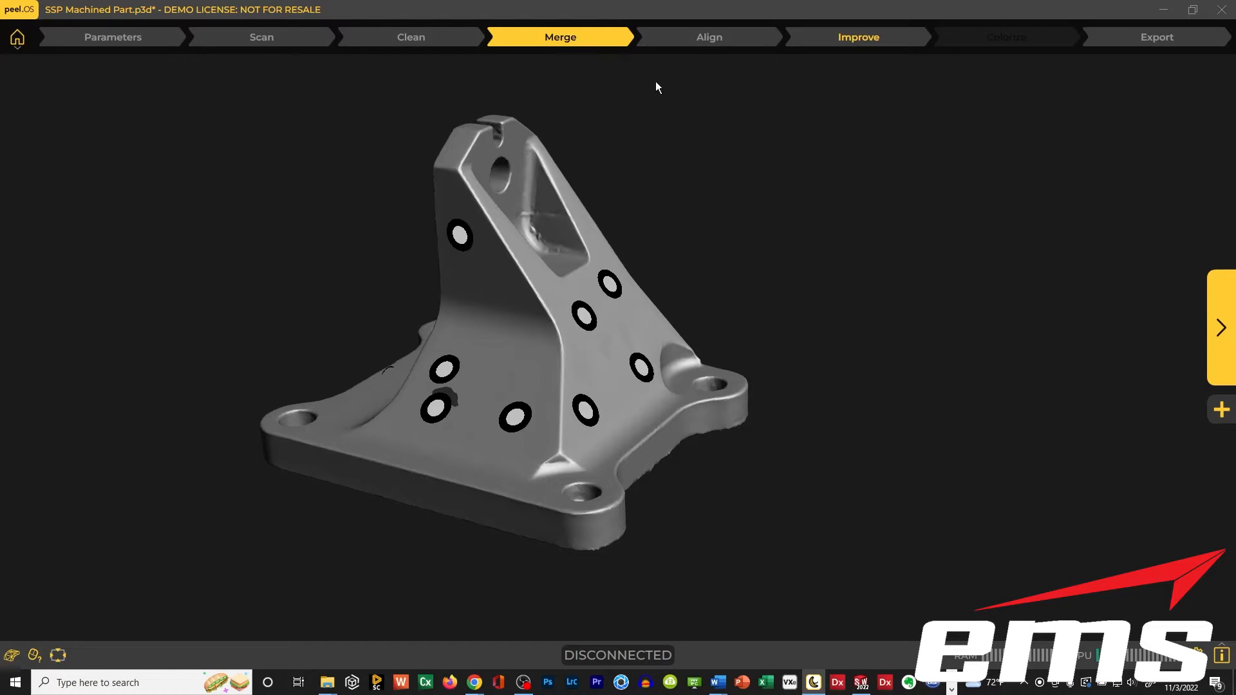
pyautogui.click(676, 42)
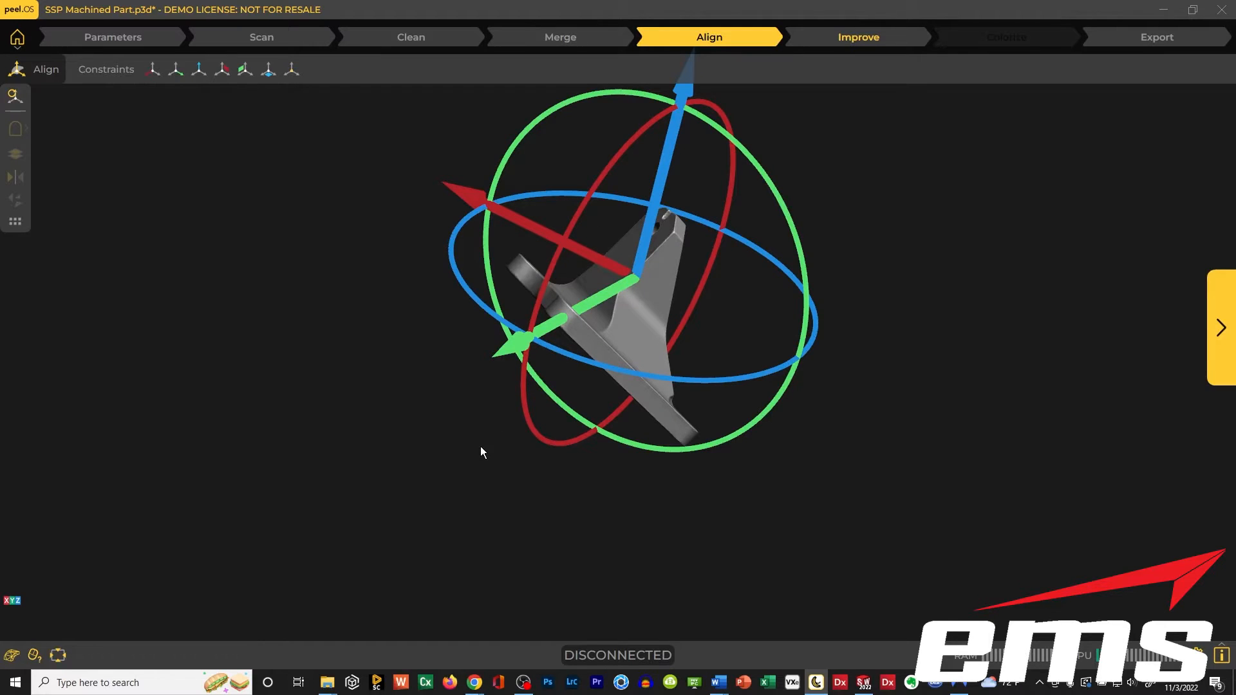
pyautogui.moveTo(480, 446); pyautogui.dragTo(513, 428)
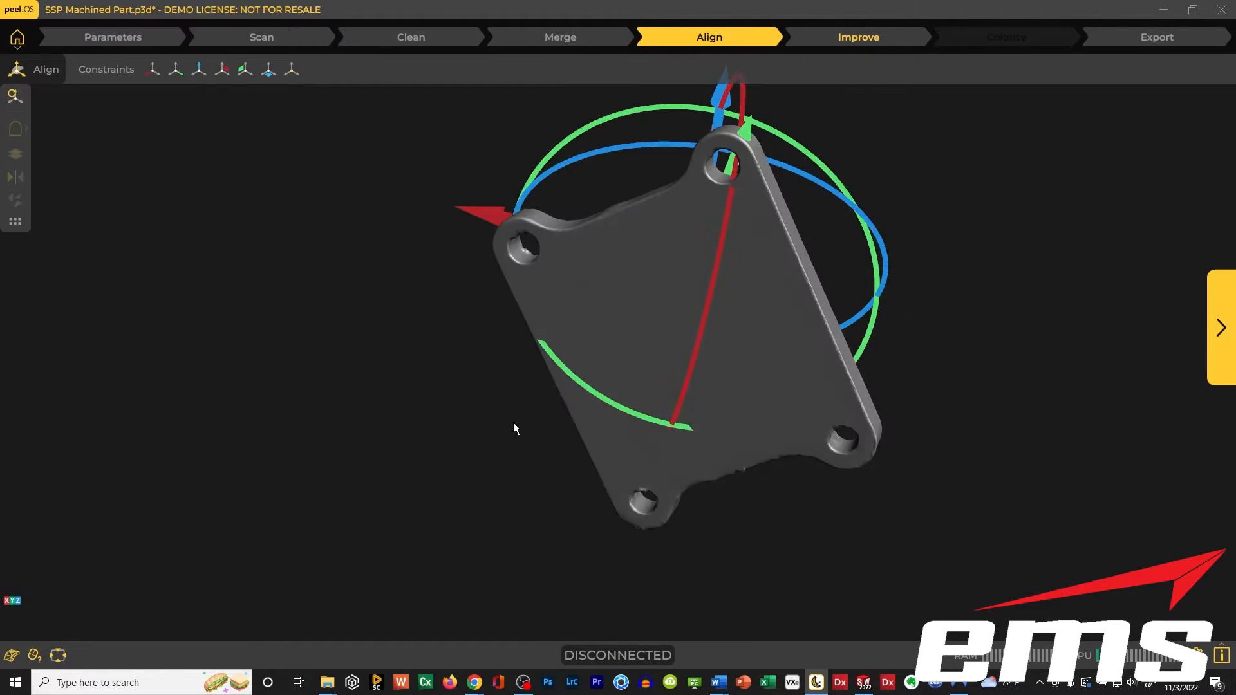
pyautogui.moveTo(655, 322); pyautogui.dragTo(470, 358)
pyautogui.moveTo(608, 432); pyautogui.dragTo(557, 413)
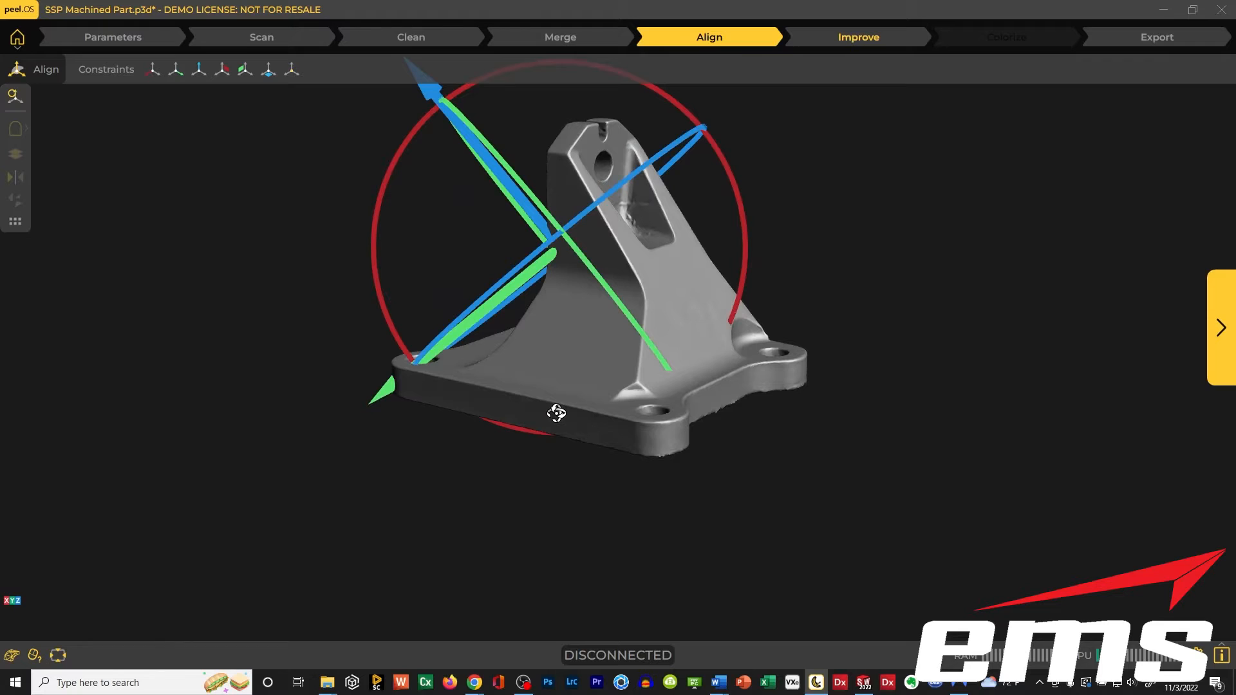
pyautogui.moveTo(496, 344); pyautogui.dragTo(492, 386, button='middle')
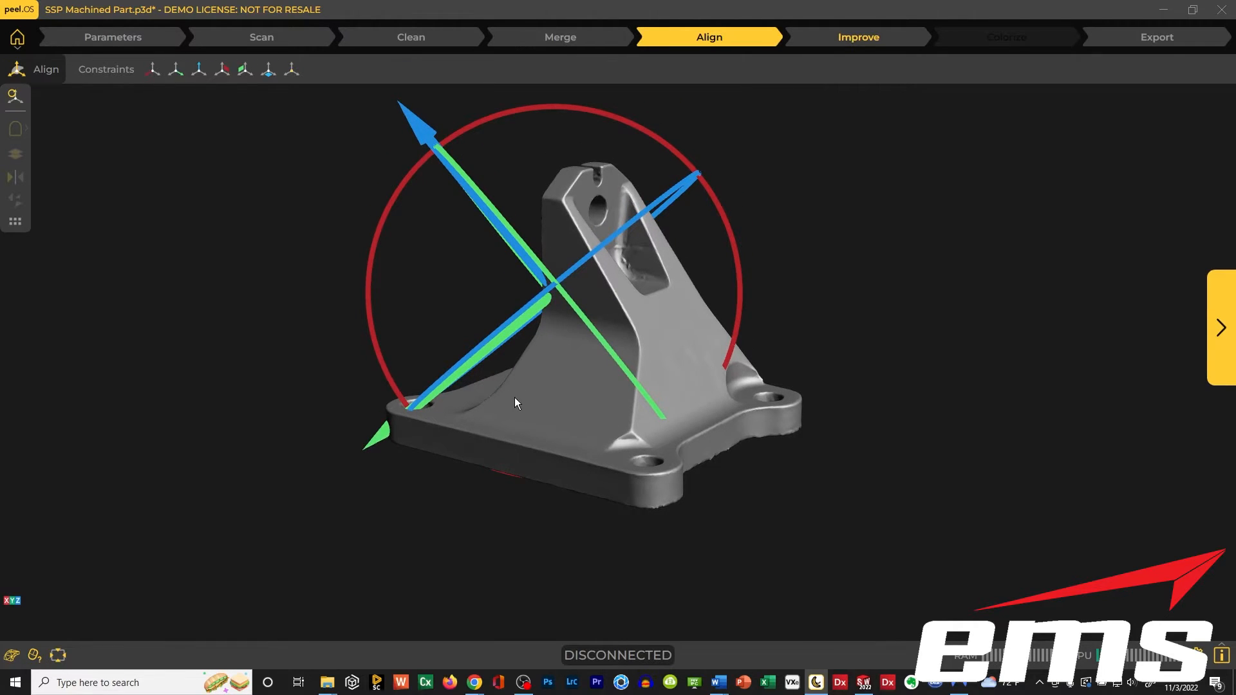
# Constrain the Z plane to the underside of the base plate, flip its direction and lock the constraint.
pyautogui.click(269, 71)
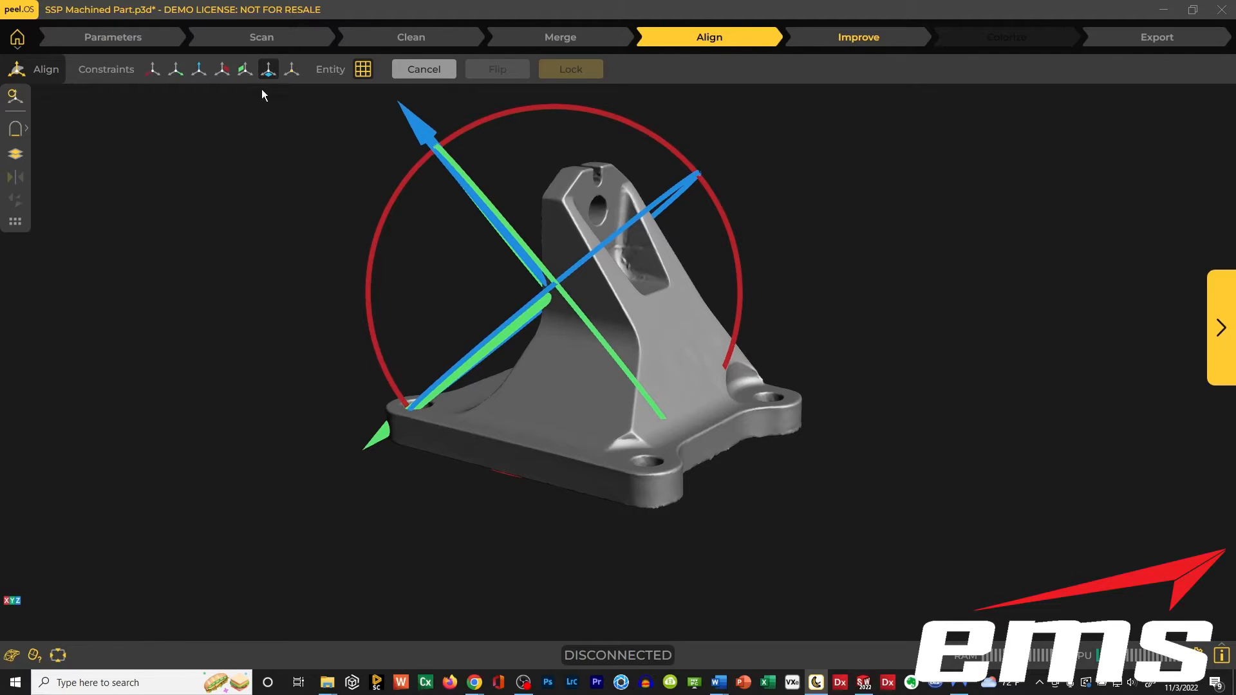
pyautogui.moveTo(403, 344); pyautogui.dragTo(408, 304)
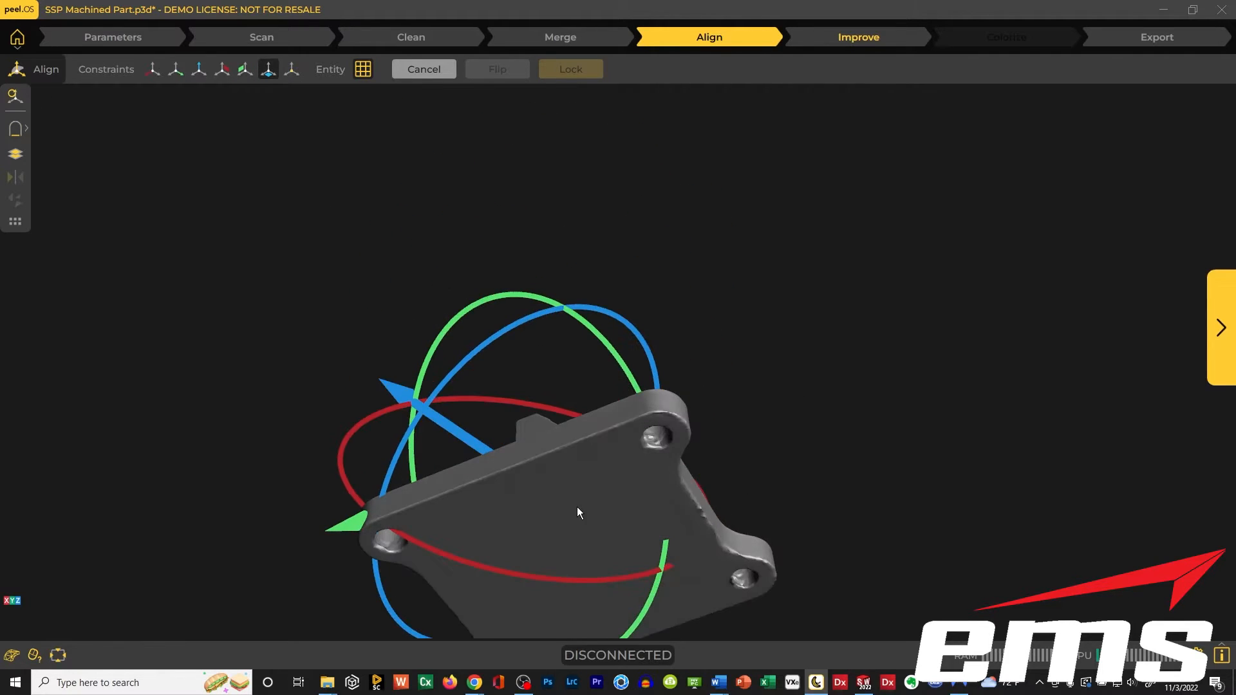
pyautogui.moveTo(577, 507)
pyautogui.mouseDown()
pyautogui.moveTo(555, 217)
pyautogui.moveTo(574, 519)
pyautogui.mouseUp()
pyautogui.moveTo(665, 456); pyautogui.dragTo(683, 163)
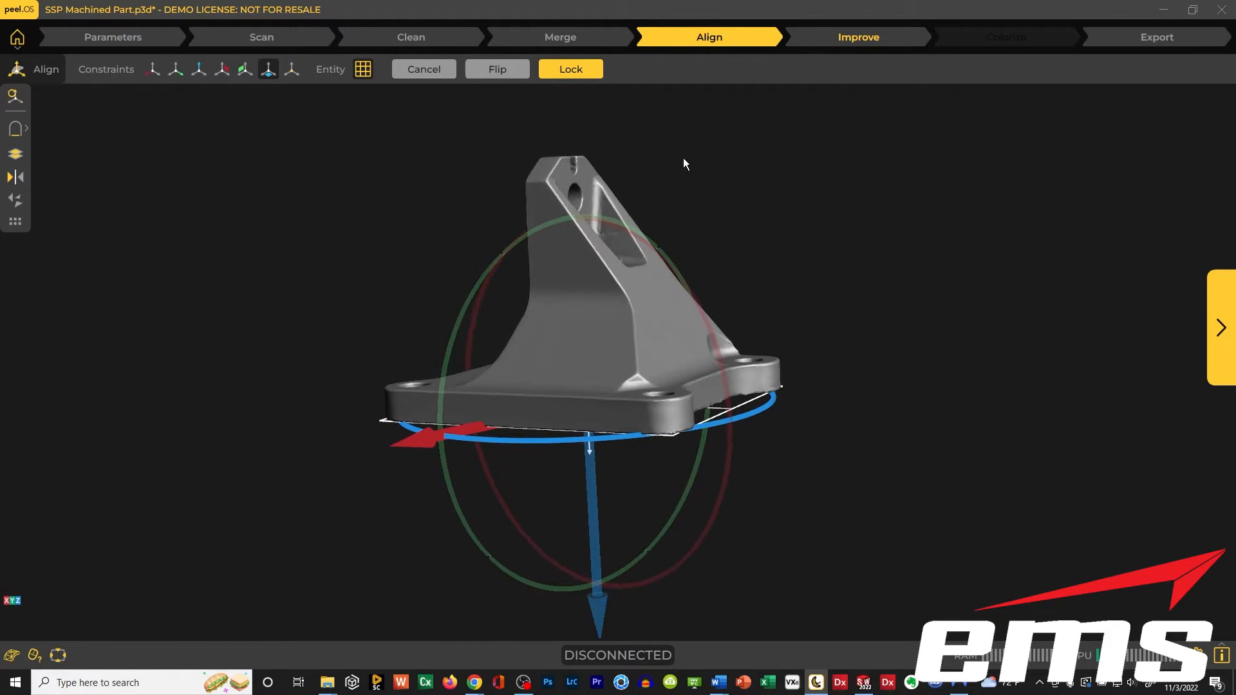
pyautogui.click(496, 70)
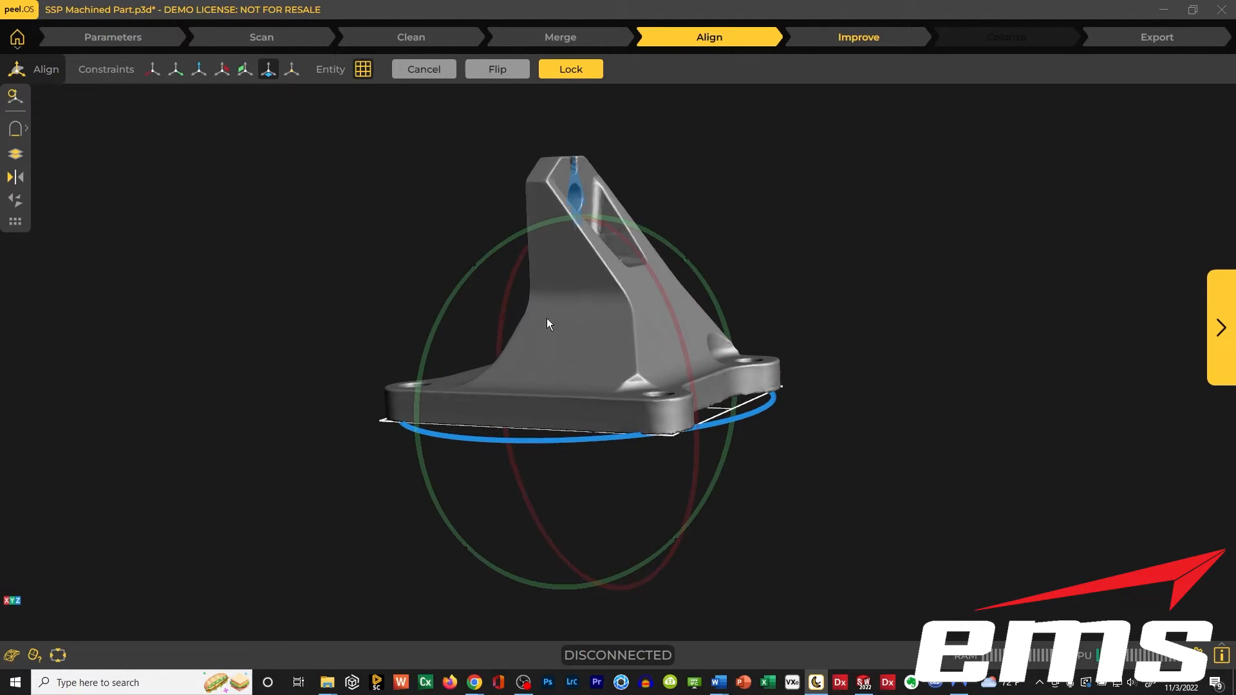
pyautogui.click(570, 70)
# Constrain the X plane to the long flat side face of the base plate and lock it.
pyautogui.moveTo(584, 339); pyautogui.dragTo(512, 322)
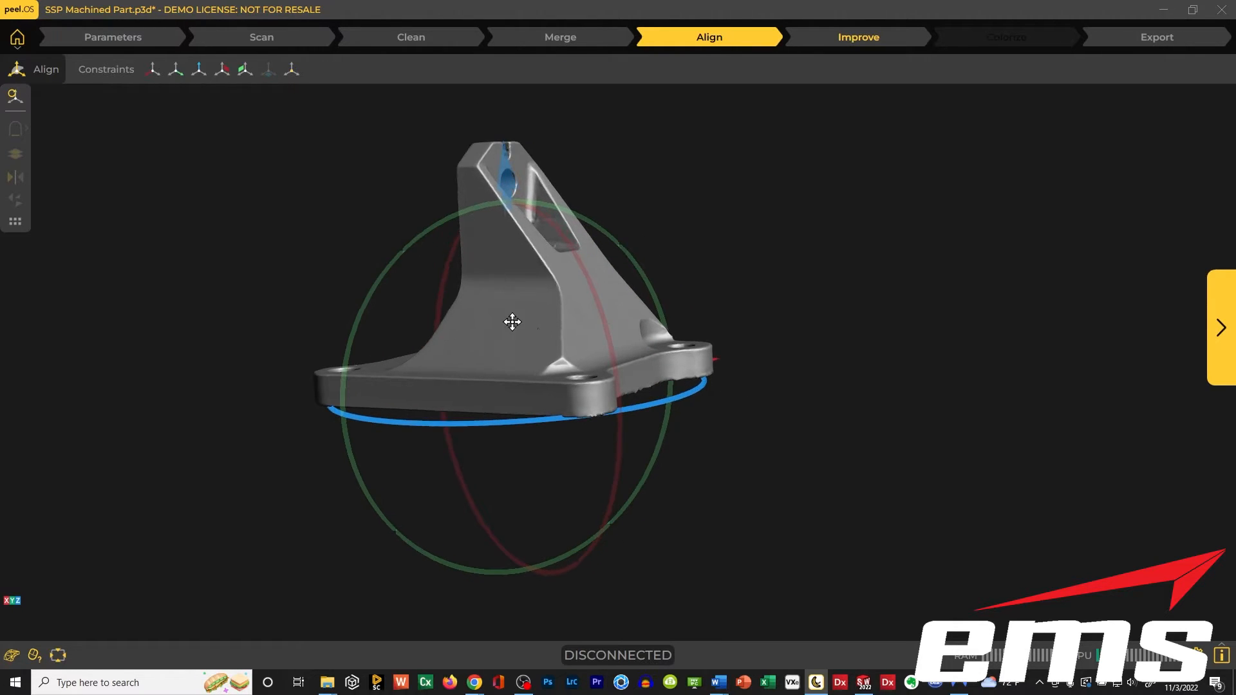
pyautogui.moveTo(767, 255); pyautogui.dragTo(766, 262)
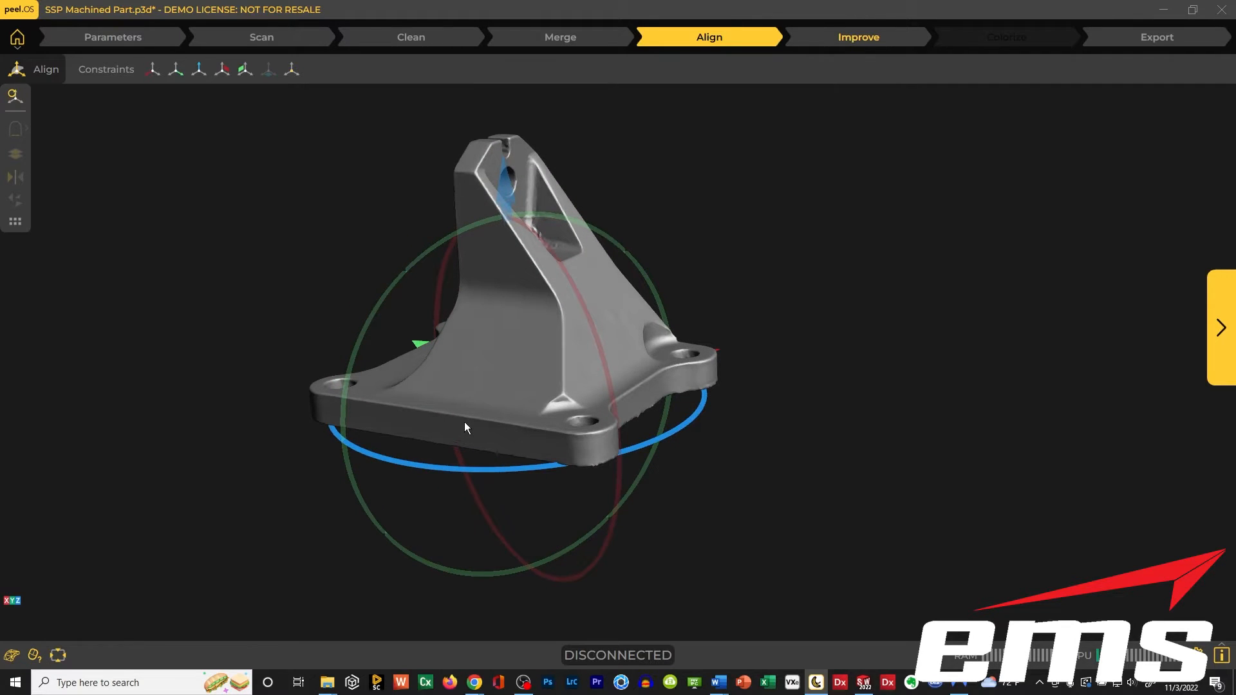
pyautogui.click(221, 69)
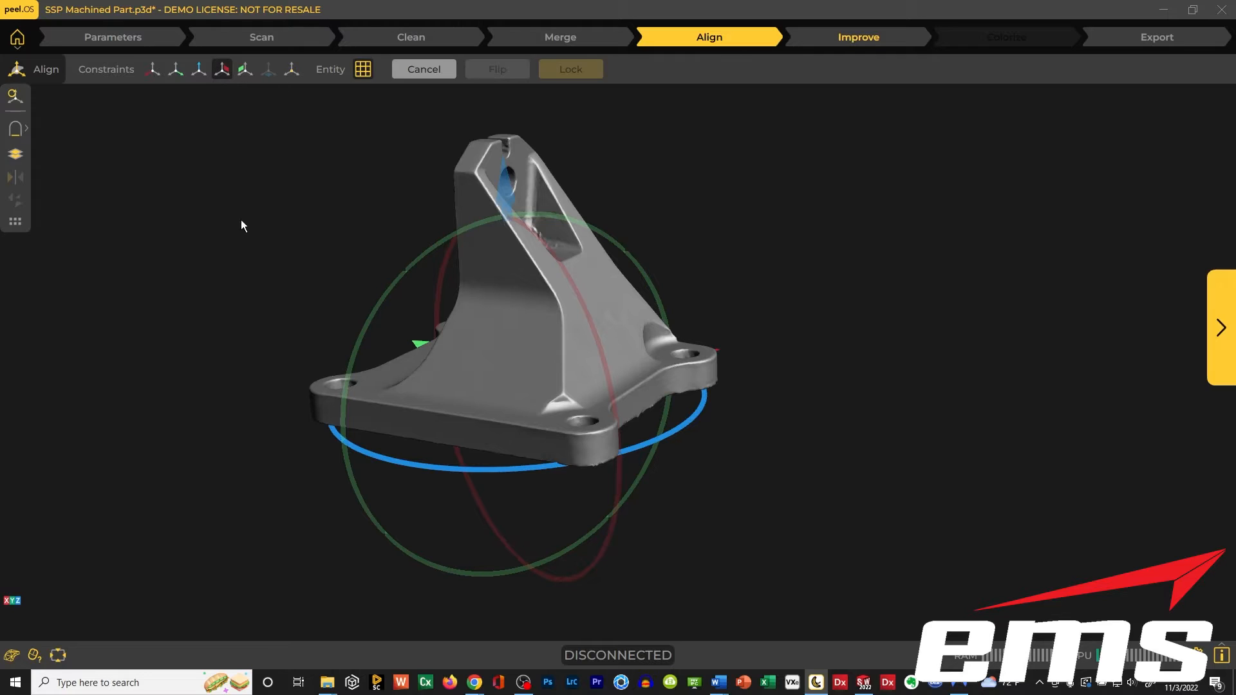
pyautogui.click(427, 428)
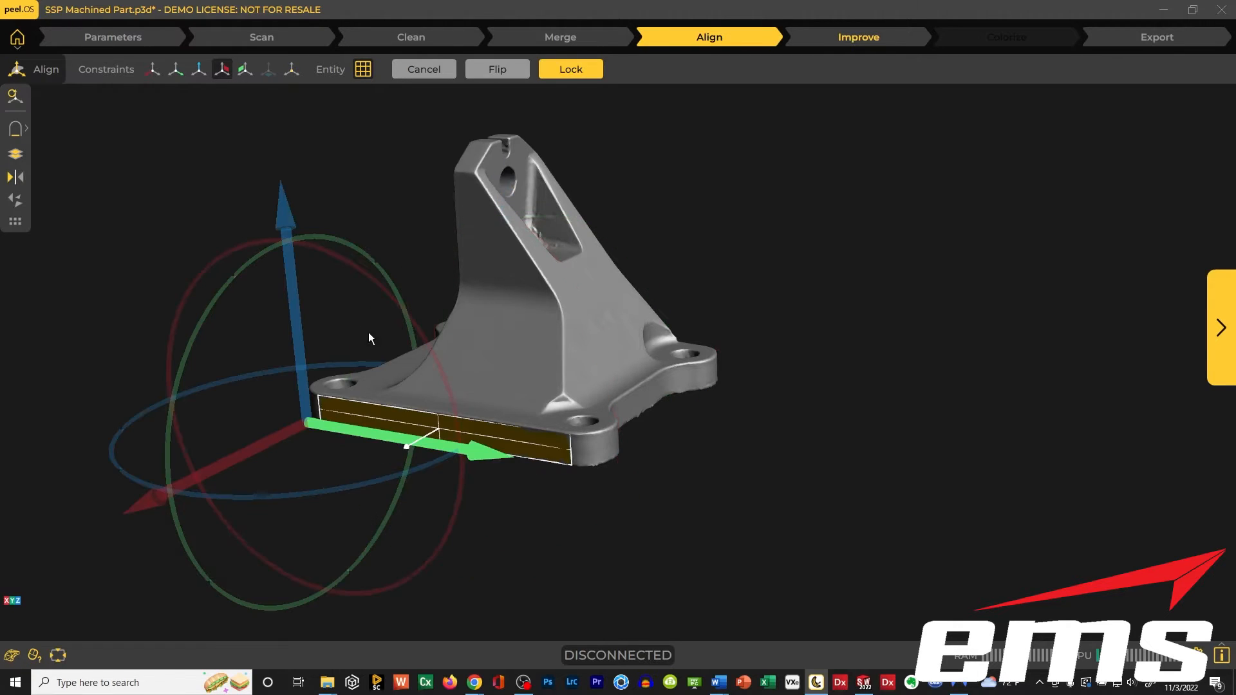
pyautogui.click(562, 69)
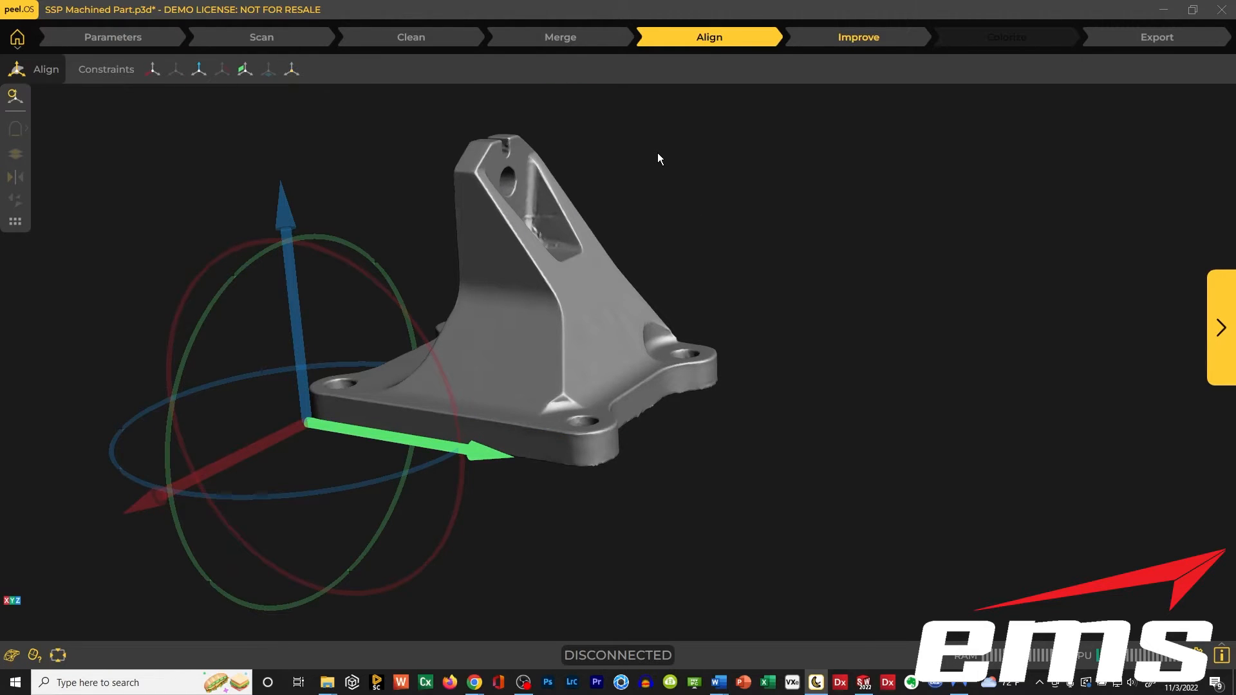
# Open the Improve stage and examine the aligned mesh around the pocket, sloped faces and base.
pyautogui.moveTo(659, 206)
pyautogui.mouseDown()
pyautogui.moveTo(596, 210)
pyautogui.moveTo(643, 201)
pyautogui.mouseUp()
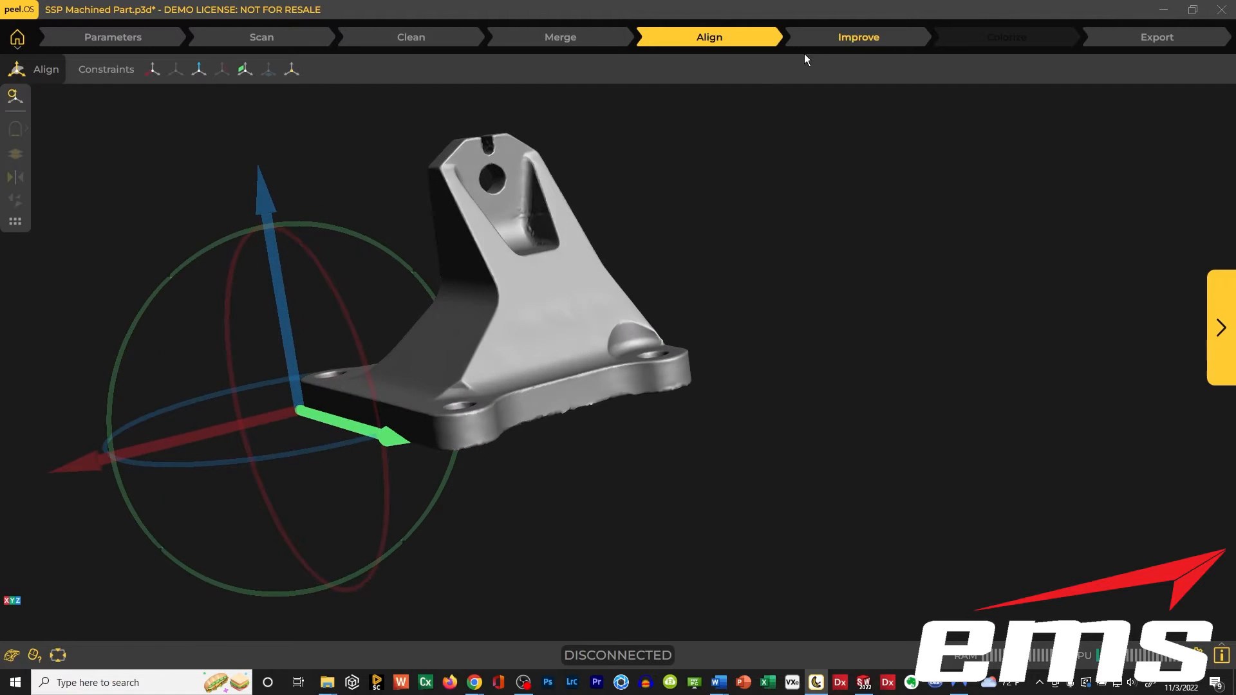
pyautogui.click(840, 40)
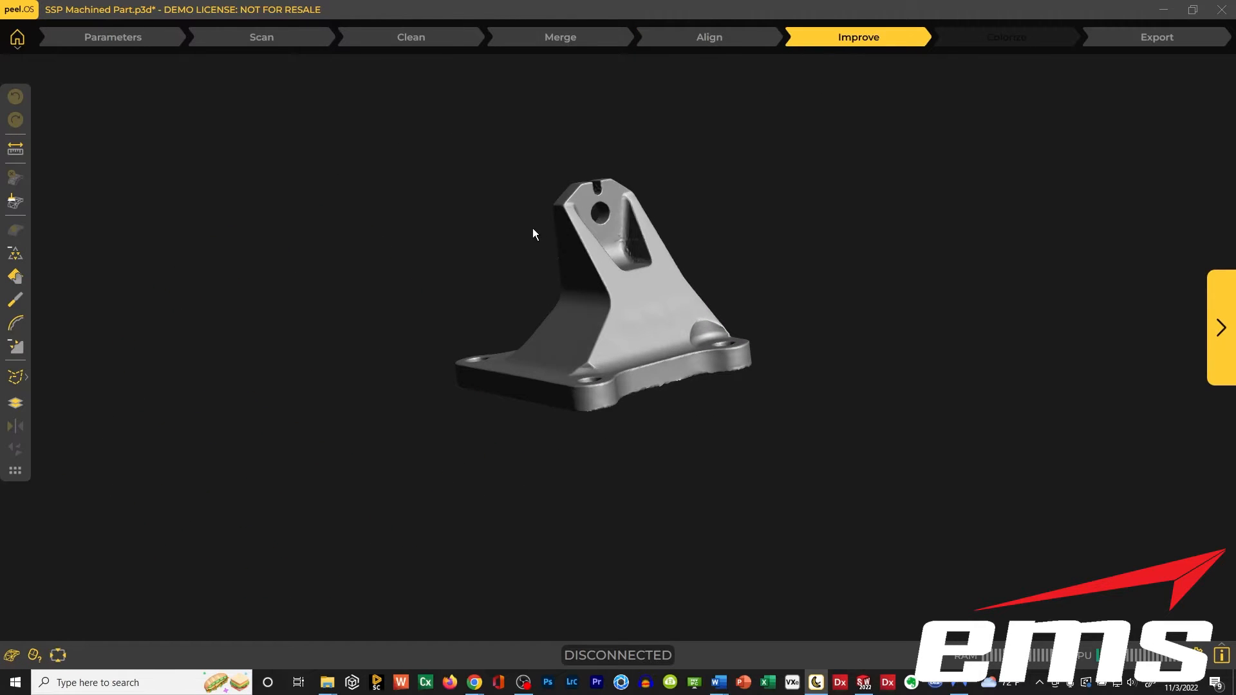
pyautogui.moveTo(533, 232)
pyautogui.mouseDown()
pyautogui.moveTo(535, 245)
pyautogui.moveTo(601, 262)
pyautogui.moveTo(544, 243)
pyautogui.mouseUp()
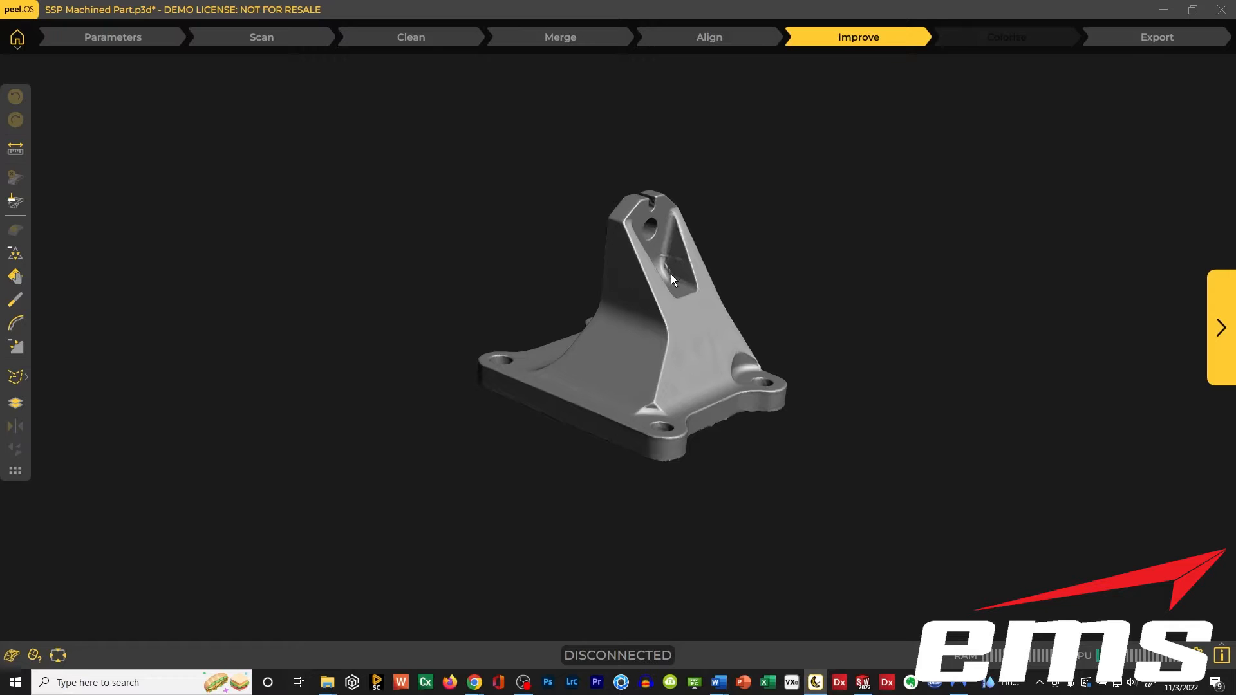
pyautogui.moveTo(536, 268); pyautogui.dragTo(526, 266)
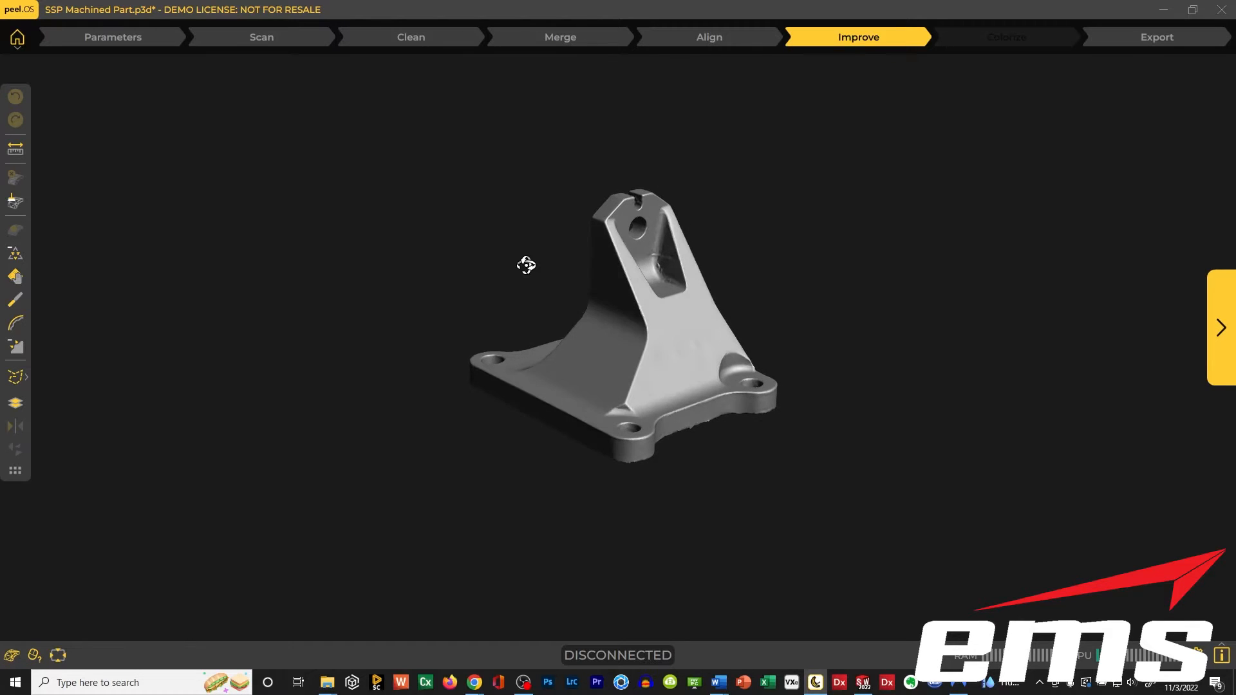
pyautogui.scroll(-2, 607, 314)
pyautogui.scroll(2, 609, 313)
pyautogui.scroll(1, 610, 313)
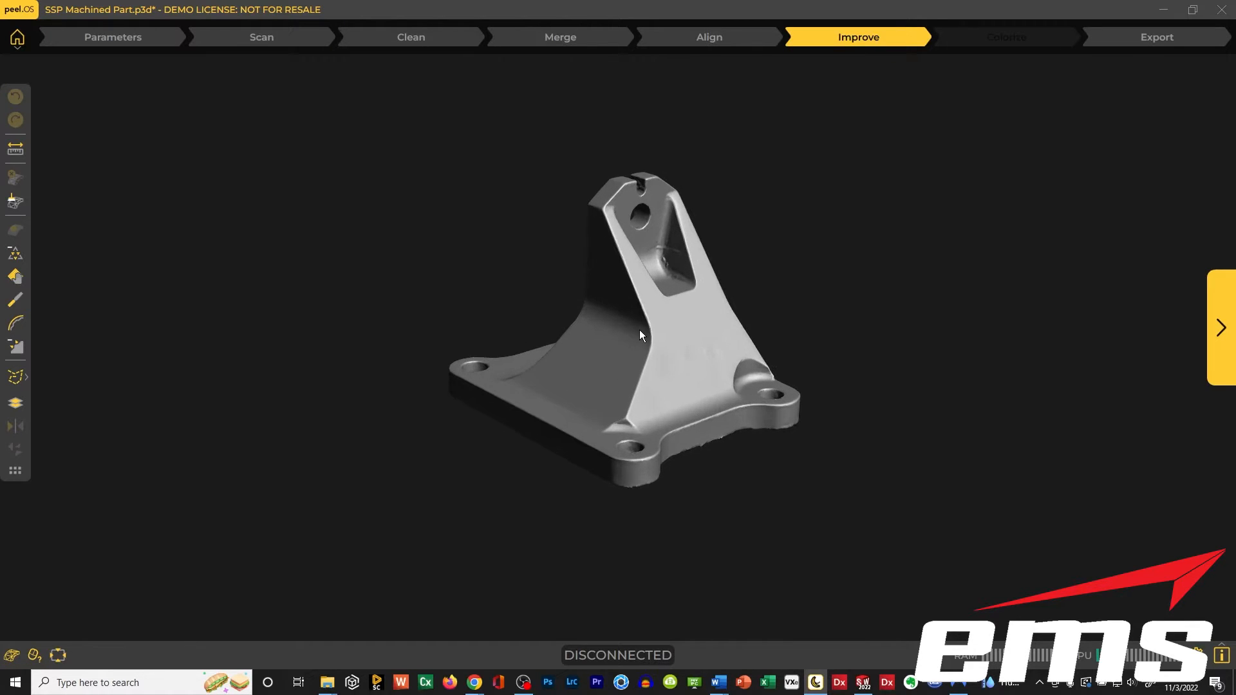
pyautogui.moveTo(639, 329); pyautogui.dragTo(512, 323, button='middle')
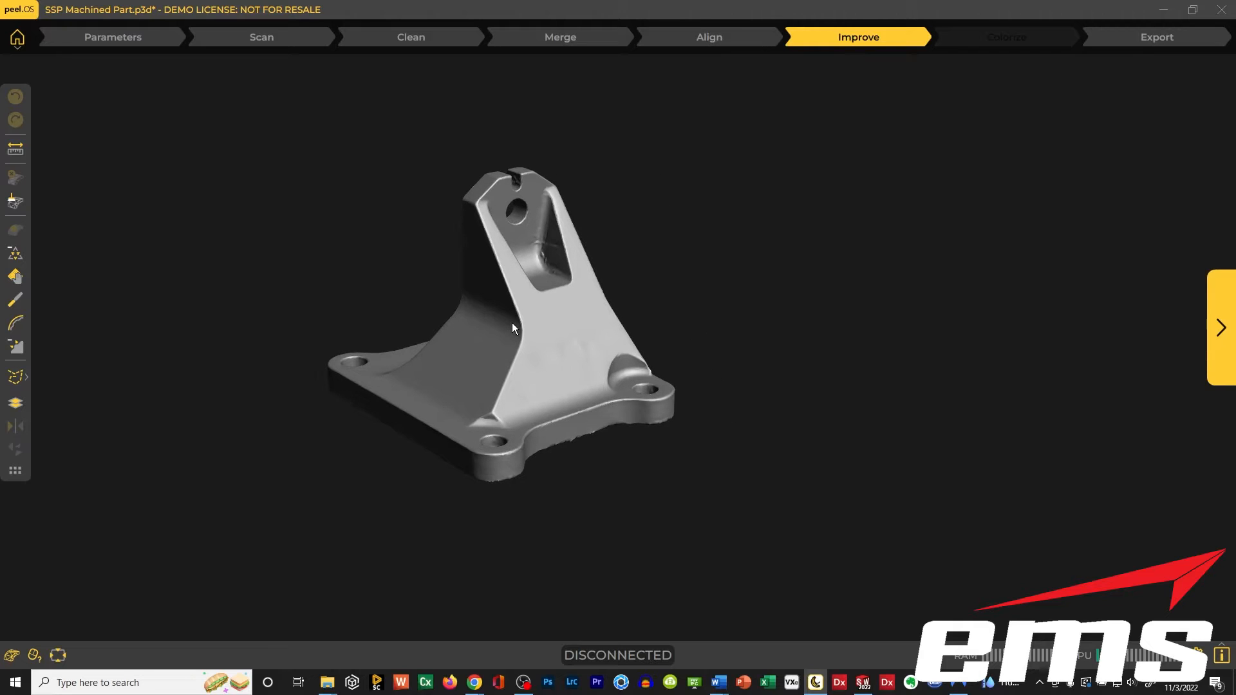
# Export the mesh to peel.CAD.
pyautogui.click(1156, 39)
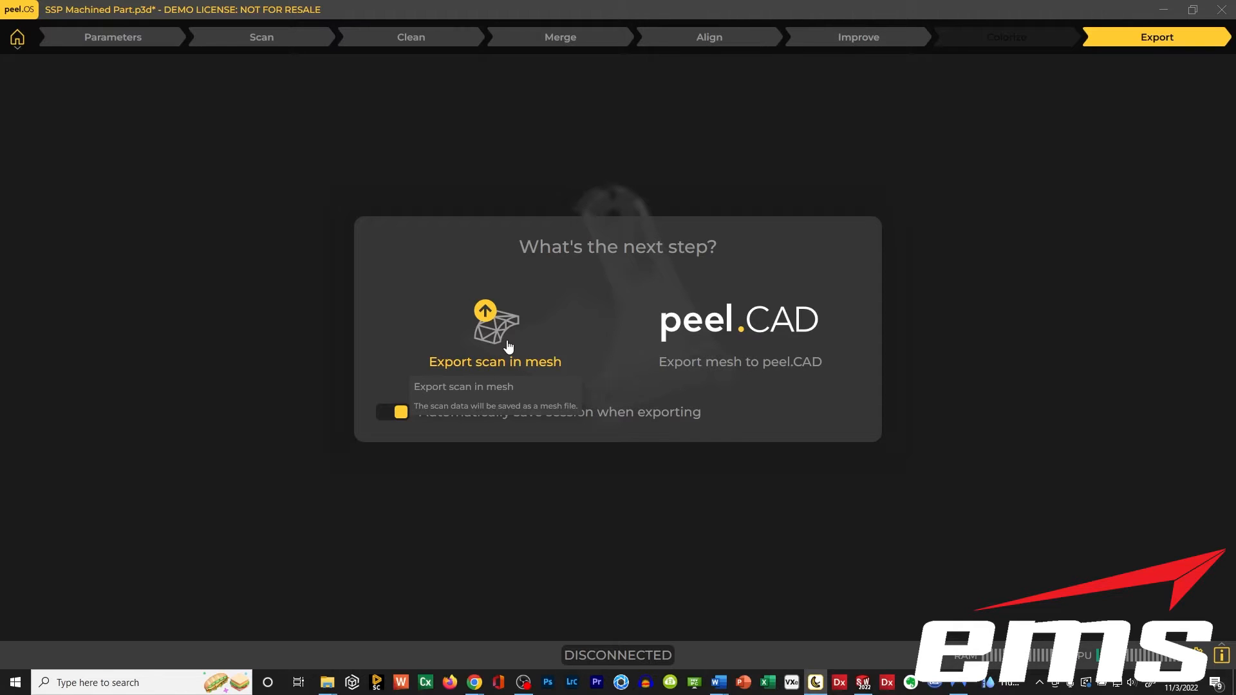
pyautogui.click(715, 330)
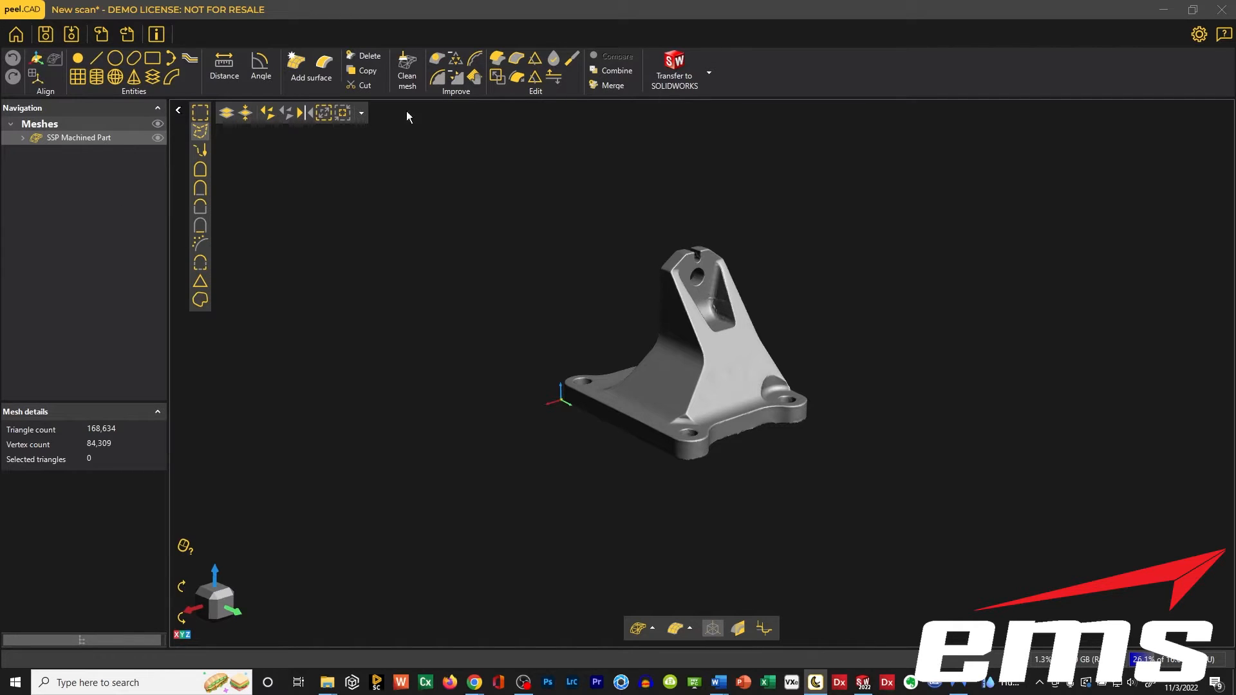
pyautogui.moveTo(431, 444)
pyautogui.mouseDown()
pyautogui.moveTo(466, 467)
pyautogui.moveTo(442, 472)
pyautogui.moveTo(447, 458)
pyautogui.mouseUp()
# Check the part's alignment in the predefined Z+ and Y+ views and from an angled viewpoint.
pyautogui.rightClick(498, 180)
pyautogui.moveTo(566, 219)
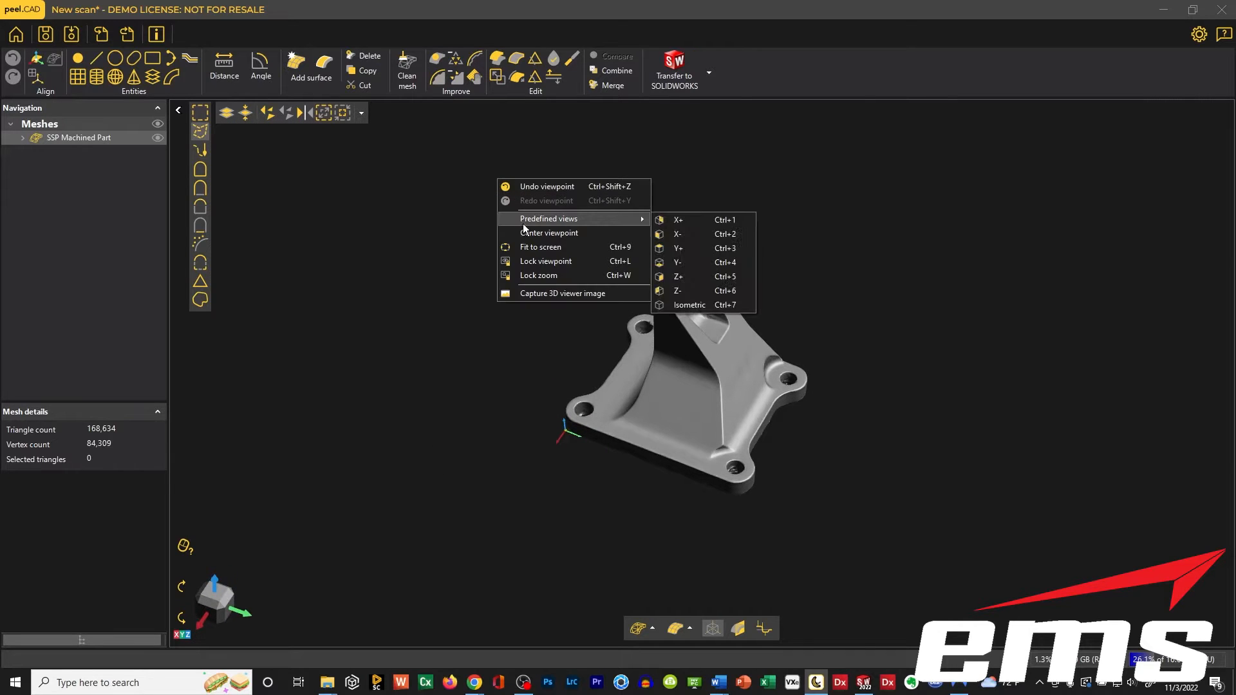
pyautogui.click(689, 276)
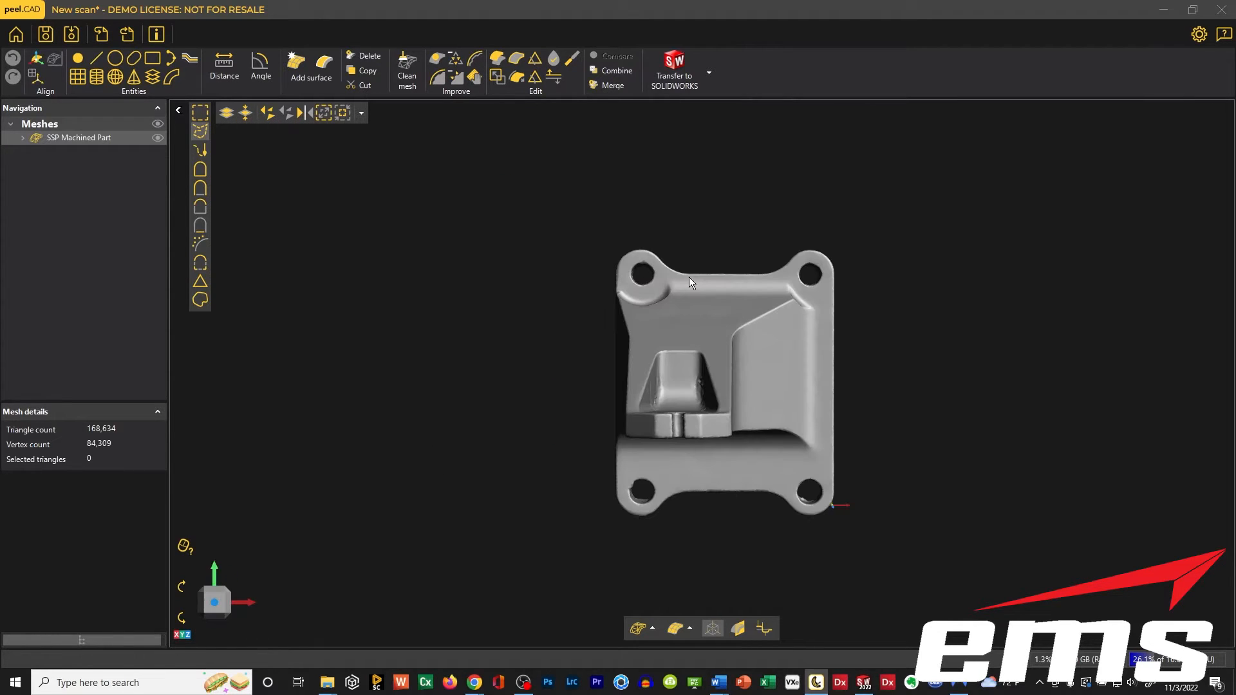
pyautogui.rightClick(443, 167)
pyautogui.moveTo(571, 207)
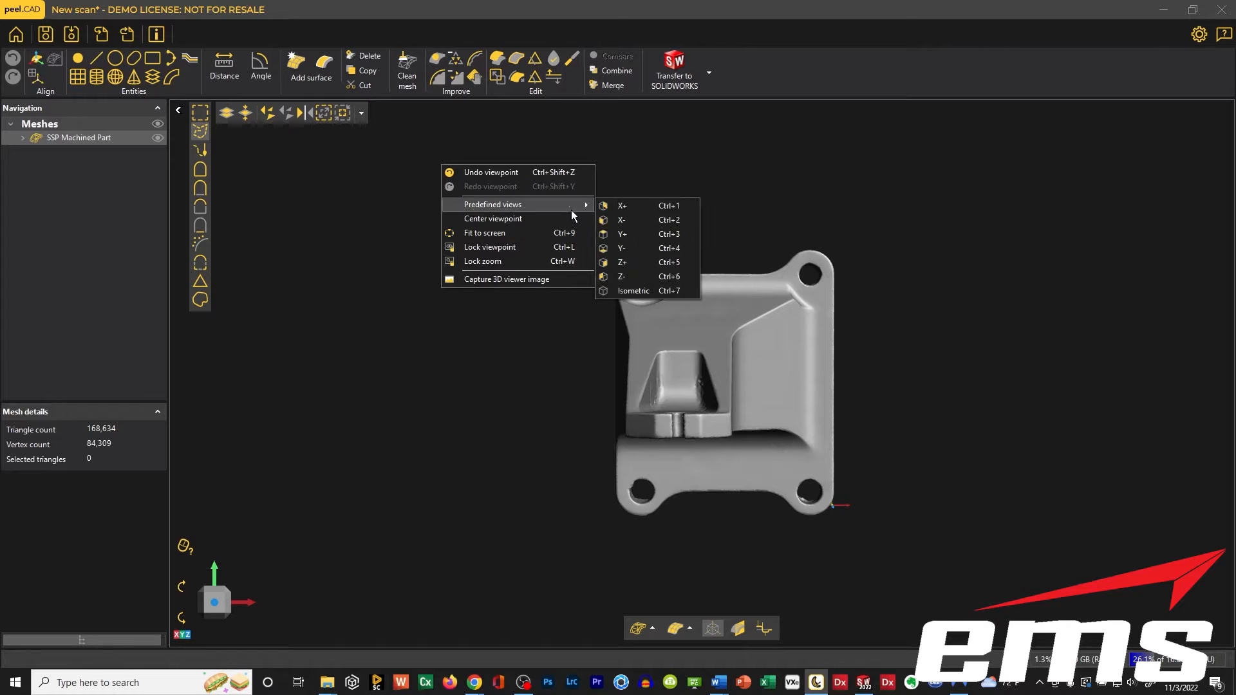
pyautogui.click(632, 235)
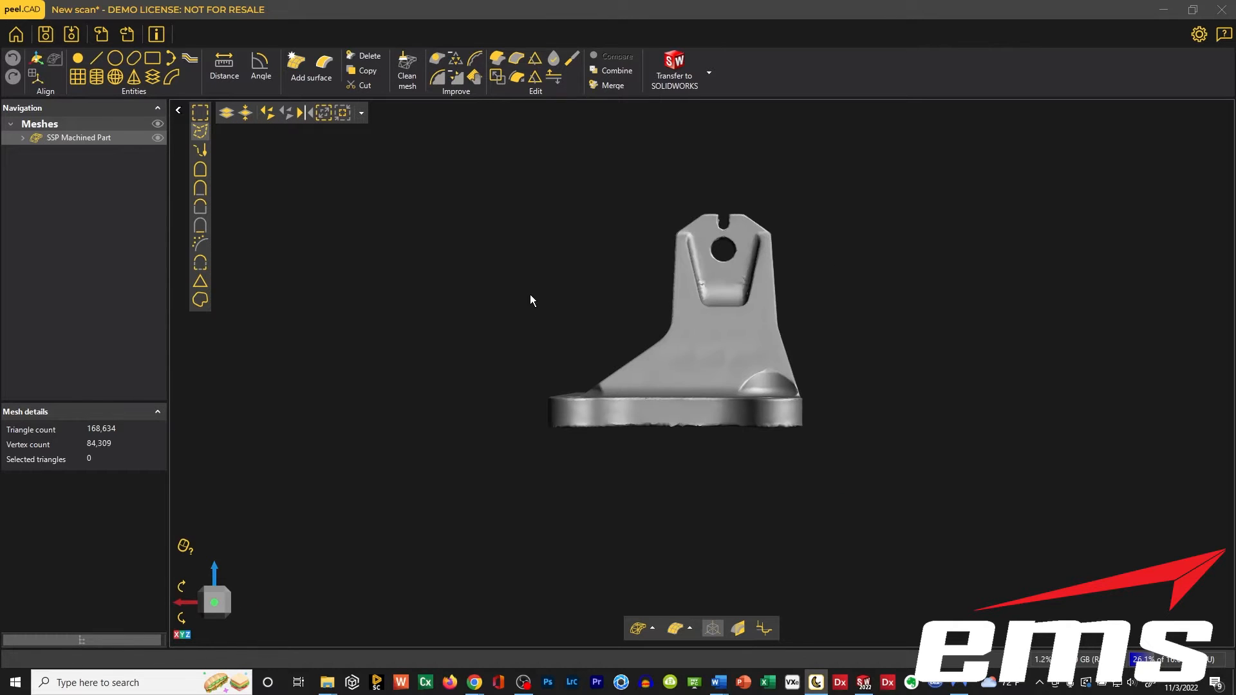
pyautogui.moveTo(530, 296); pyautogui.dragTo(569, 303)
pyautogui.moveTo(687, 382); pyautogui.dragTo(647, 359, button='middle')
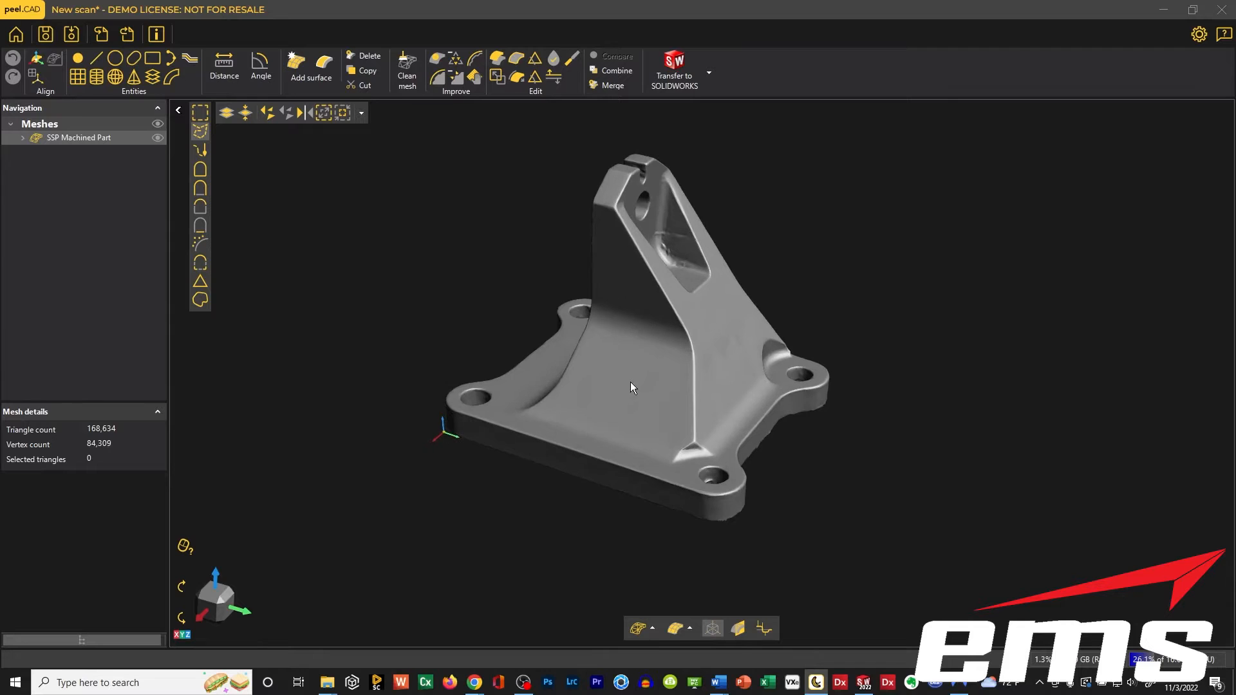
pyautogui.moveTo(631, 381); pyautogui.dragTo(634, 382)
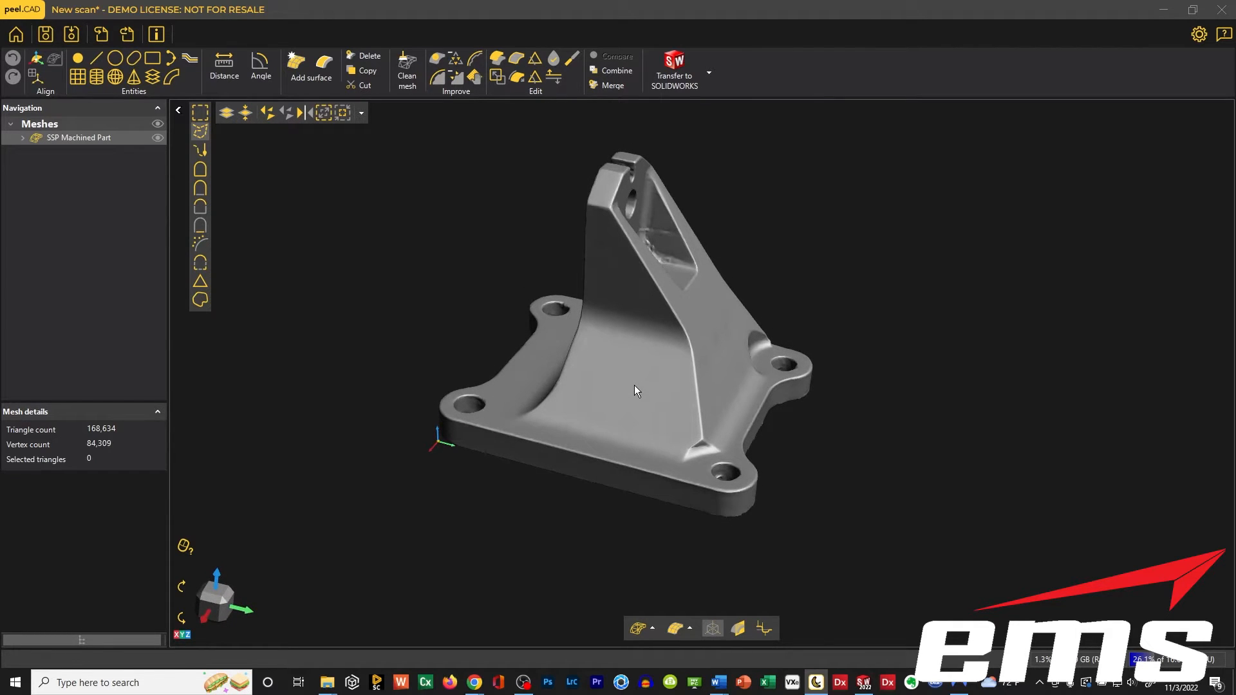
# Display the mesh as triangles and wire frame and examine the triangle density on the sloped faces, fillets and edges.
pyautogui.click(644, 626)
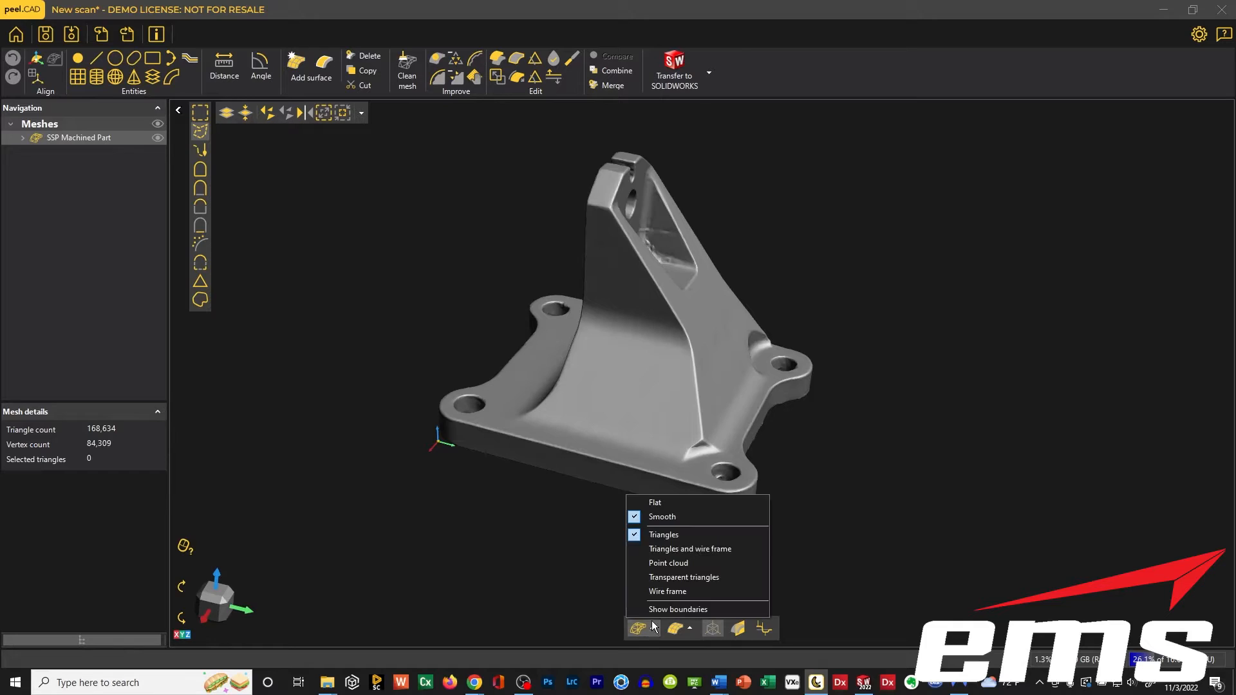
pyautogui.click(671, 549)
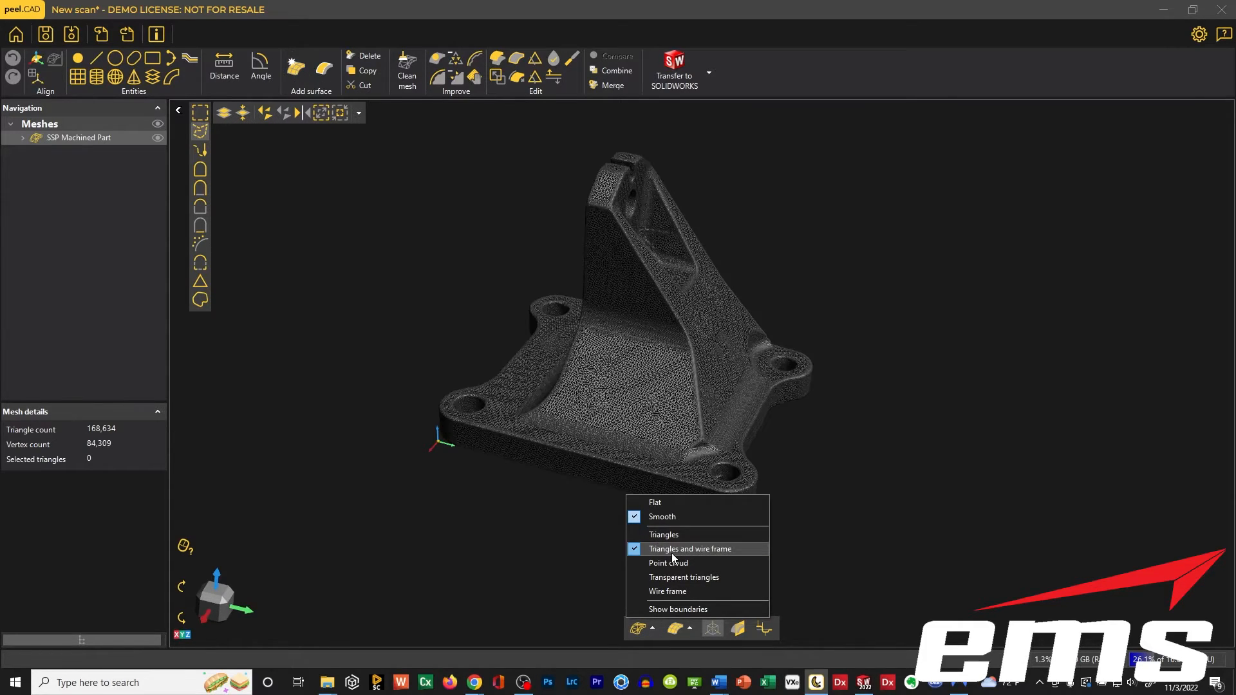
pyautogui.scroll(-1, 636, 369)
pyautogui.scroll(4, 631, 376)
pyautogui.scroll(4, 629, 380)
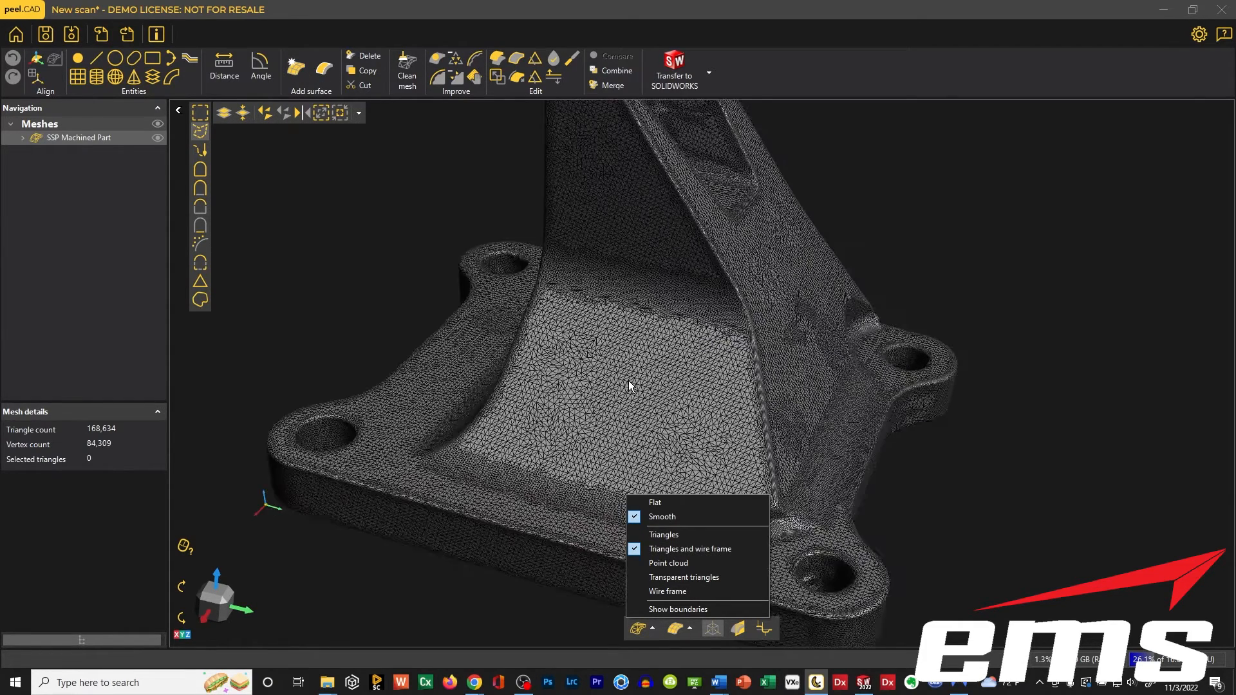
pyautogui.scroll(3, 678, 378)
pyautogui.scroll(-4, 678, 378)
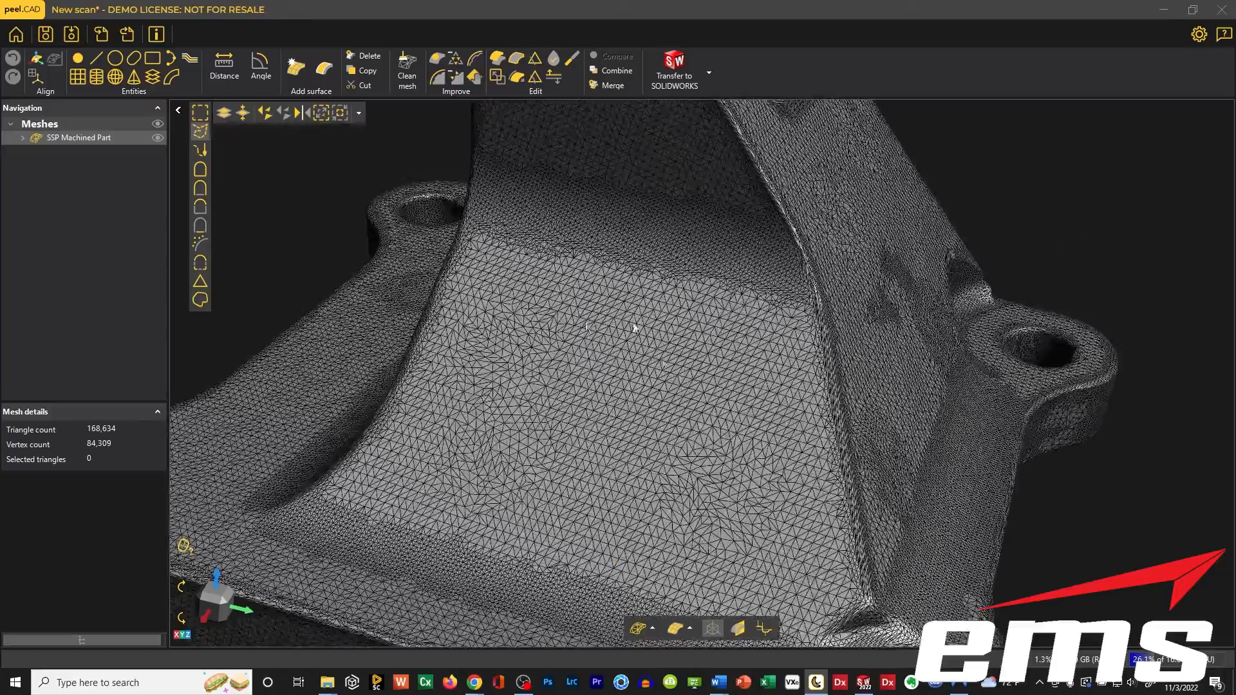
pyautogui.moveTo(802, 413); pyautogui.dragTo(670, 399)
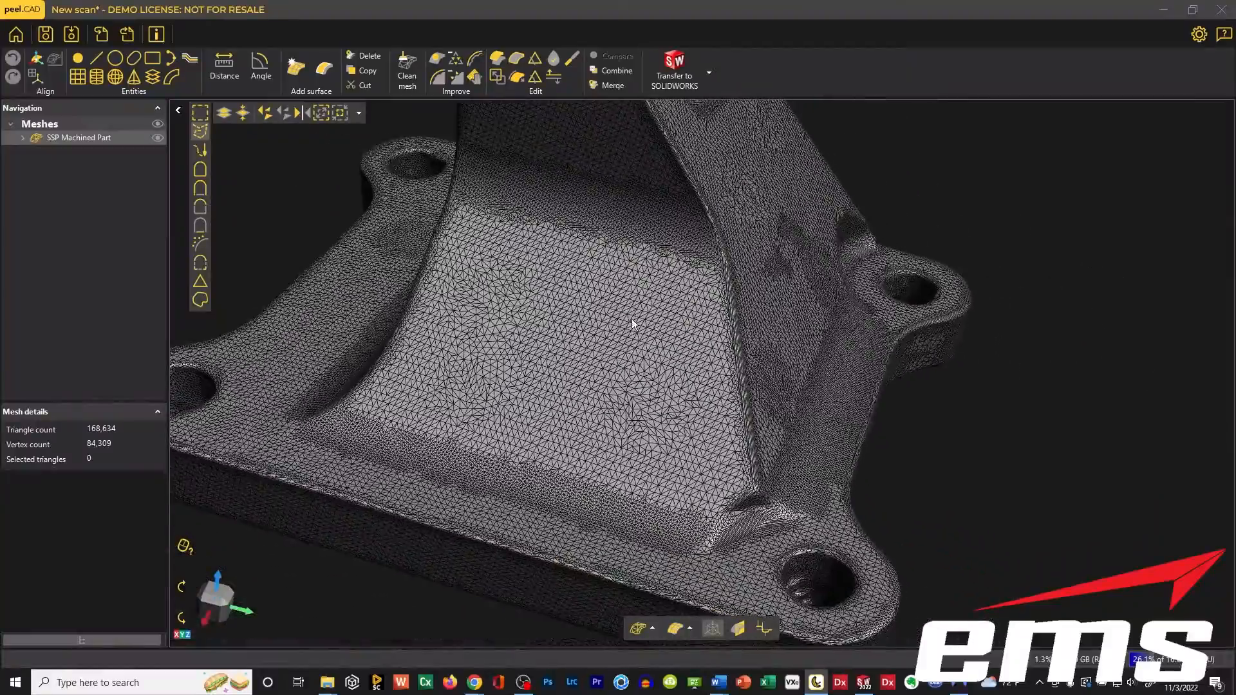
pyautogui.scroll(4, 743, 322)
pyautogui.moveTo(743, 323); pyautogui.dragTo(726, 341)
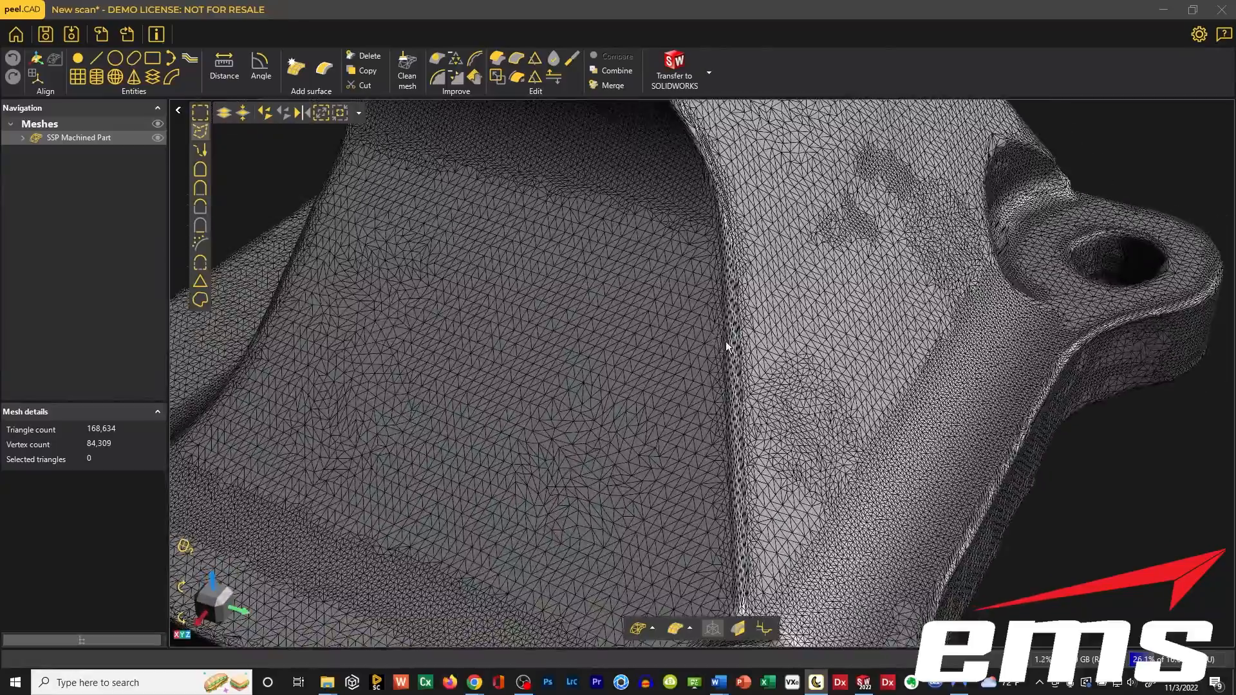
# Compare the triangle density along the sharp vertical edge with the adjacent sloped faces, base fillets and whole part.
pyautogui.scroll(5, 699, 333)
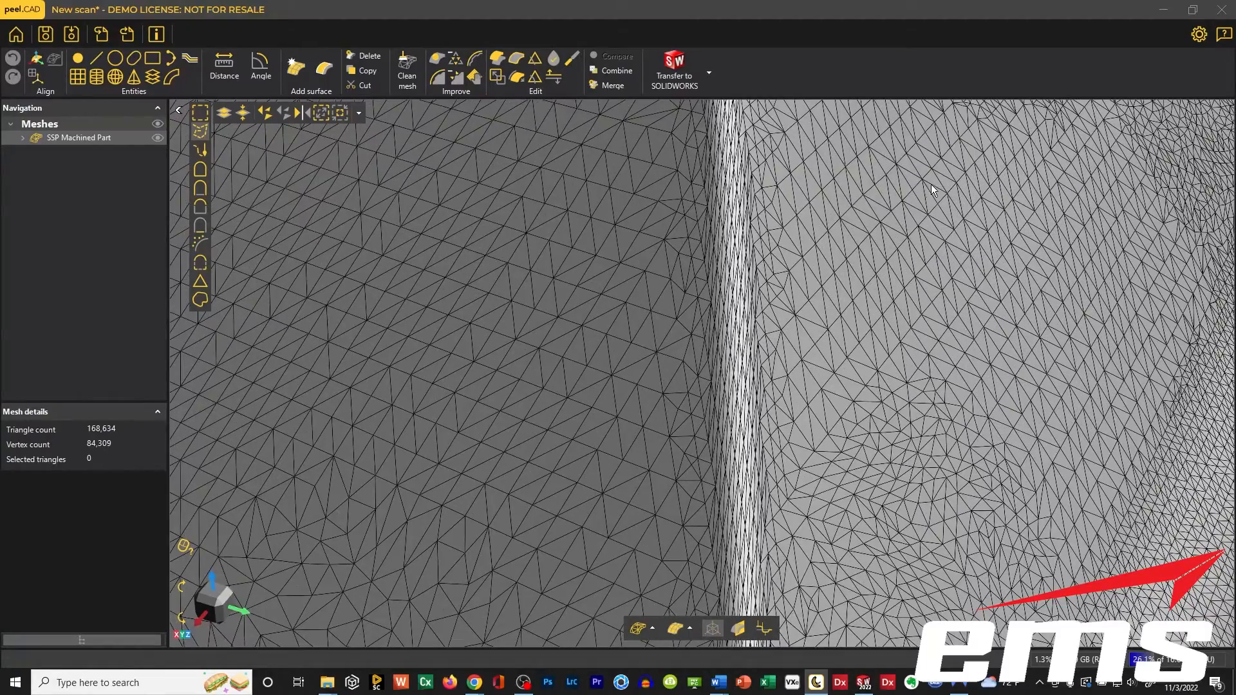
pyautogui.scroll(-8, 480, 387)
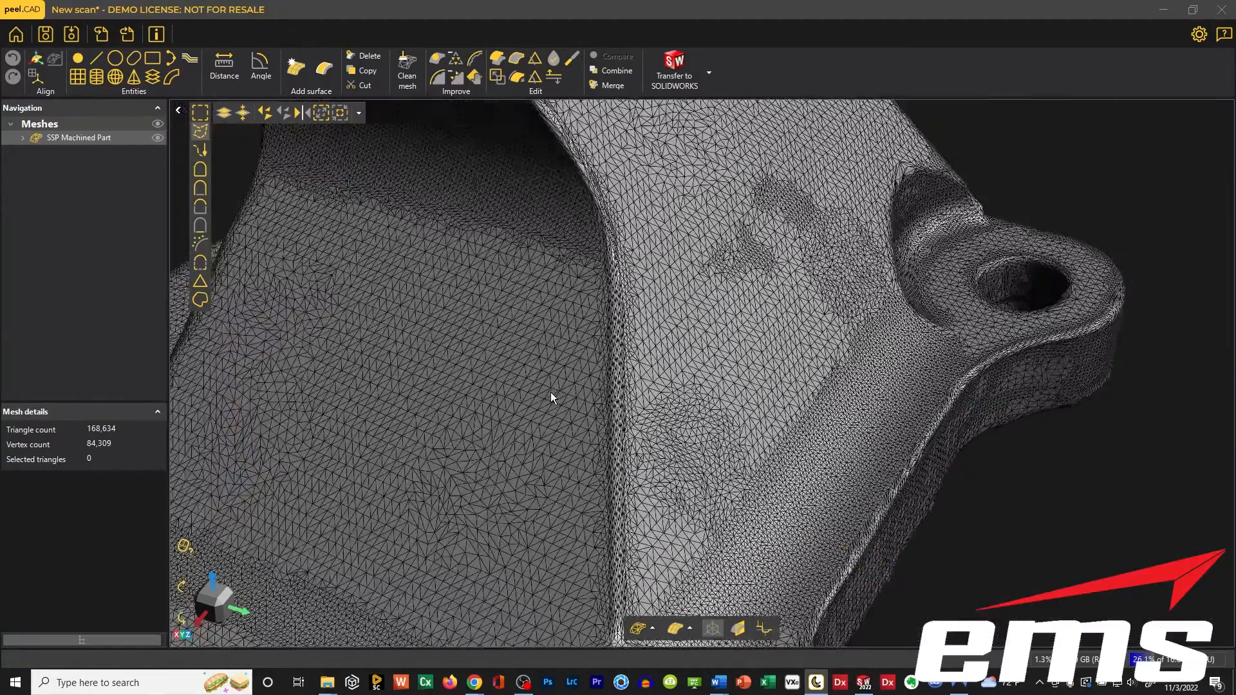
pyautogui.moveTo(551, 392); pyautogui.dragTo(498, 350)
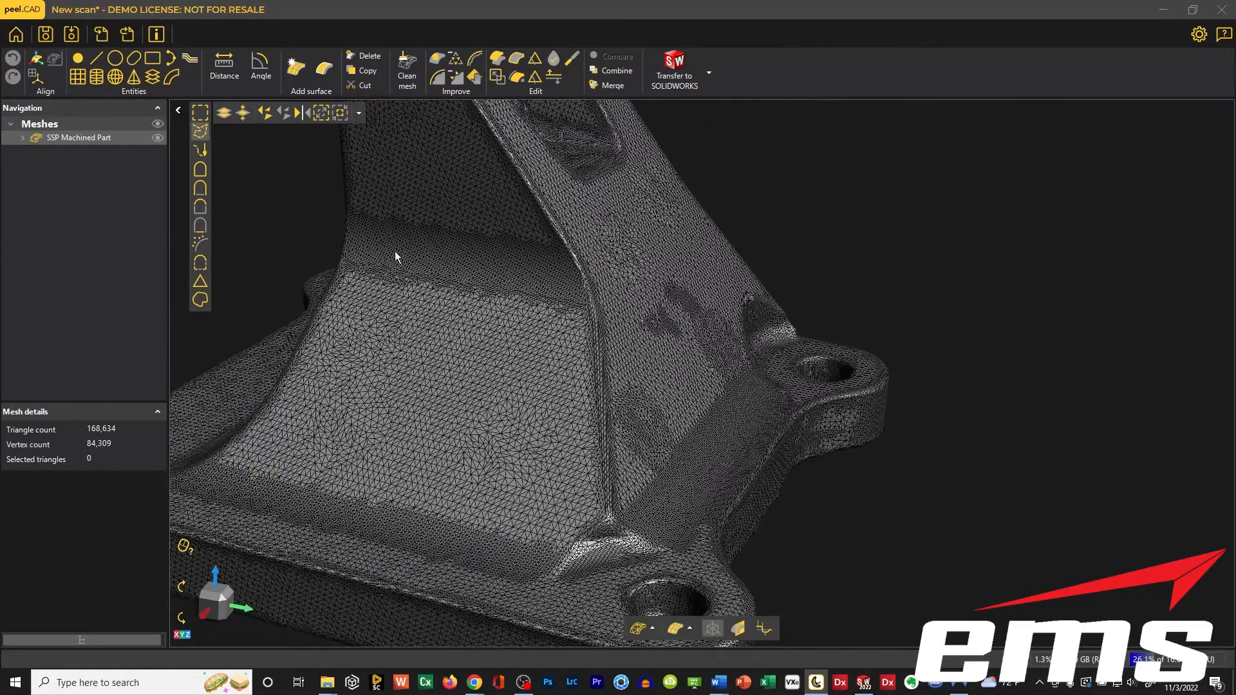
pyautogui.scroll(-4, 590, 466)
pyautogui.moveTo(510, 388); pyautogui.dragTo(583, 372, button='middle')
pyautogui.scroll(-4, 578, 380)
pyautogui.moveTo(575, 394); pyautogui.dragTo(577, 387)
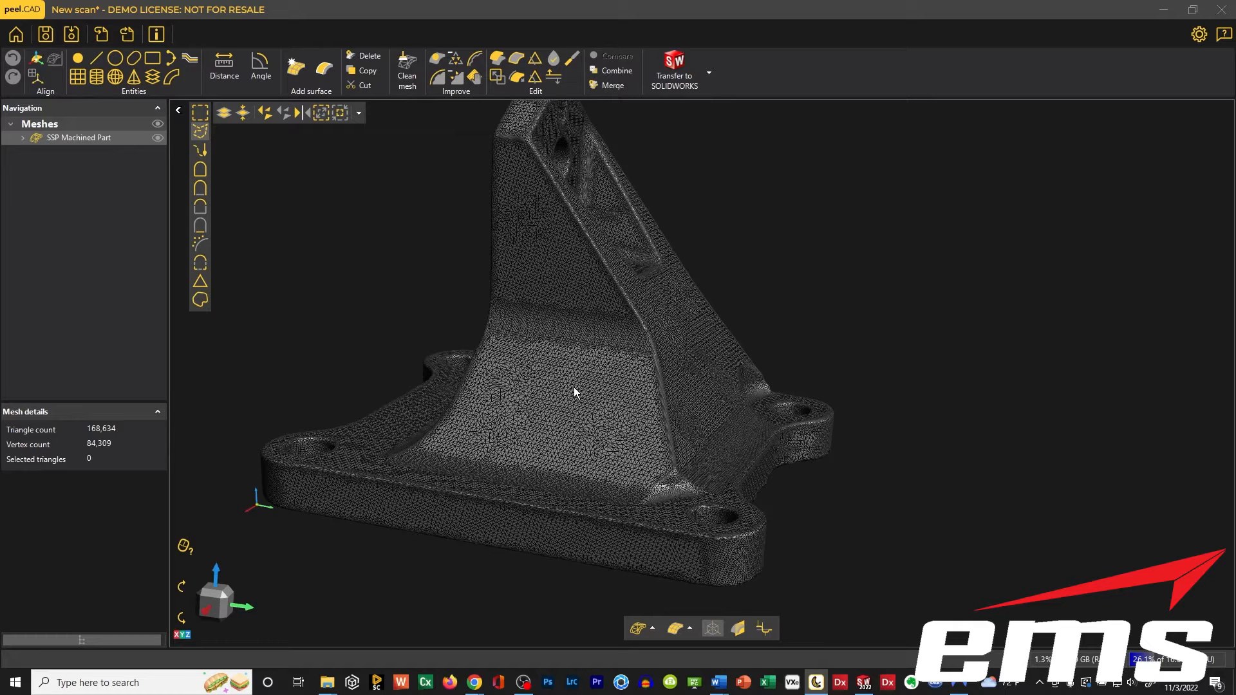
# Display the mesh as Triangles without the wire frame and inspect the smooth part from above, the pocket side and the sloped side.
pyautogui.click(653, 631)
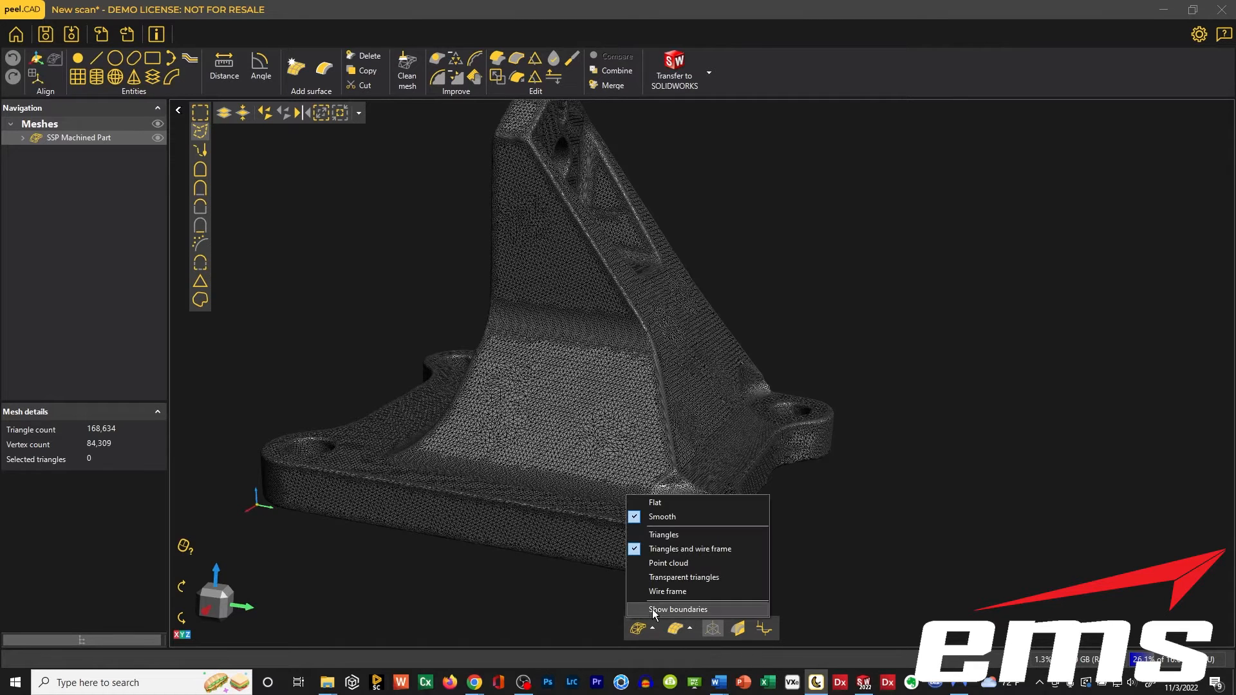
pyautogui.click(664, 535)
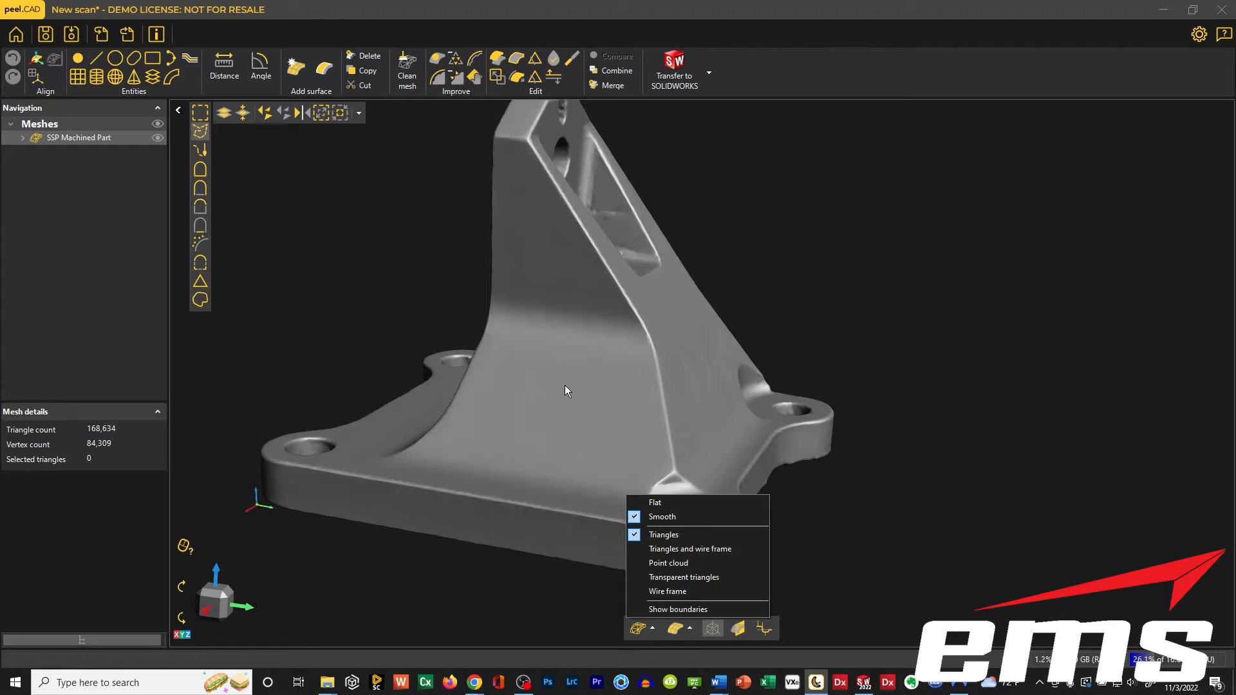
pyautogui.click(425, 571)
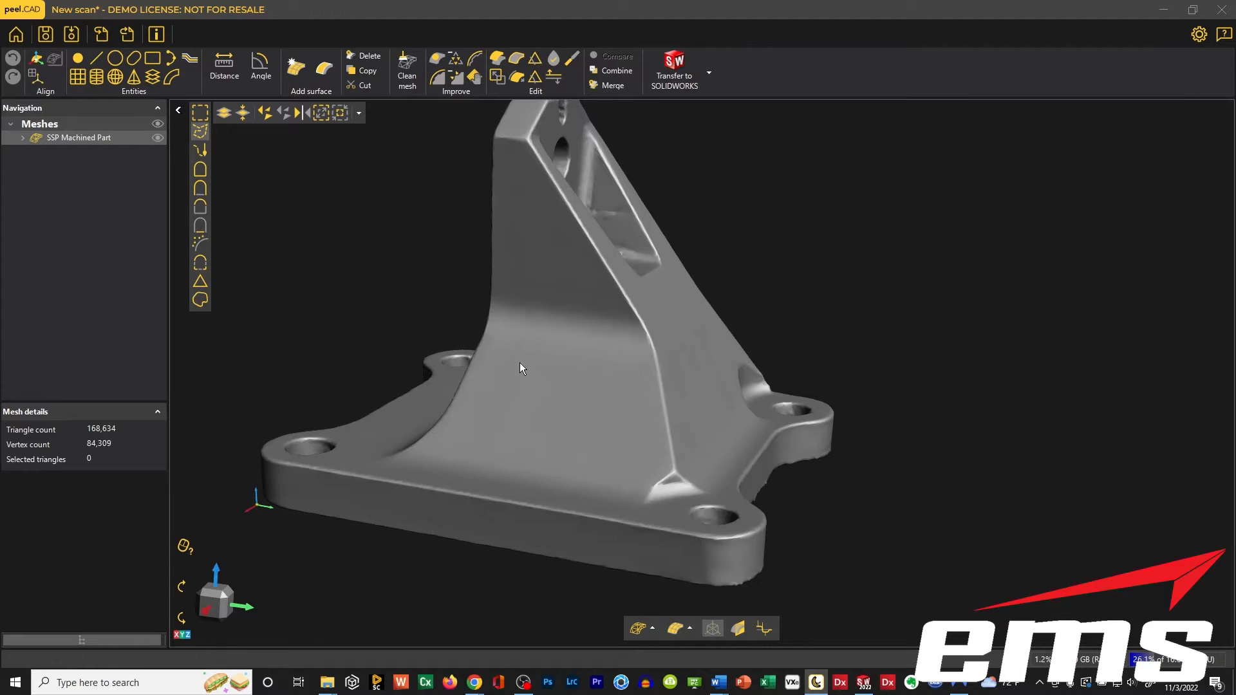
pyautogui.moveTo(521, 363); pyautogui.dragTo(519, 375)
pyautogui.moveTo(280, 446); pyautogui.dragTo(395, 422)
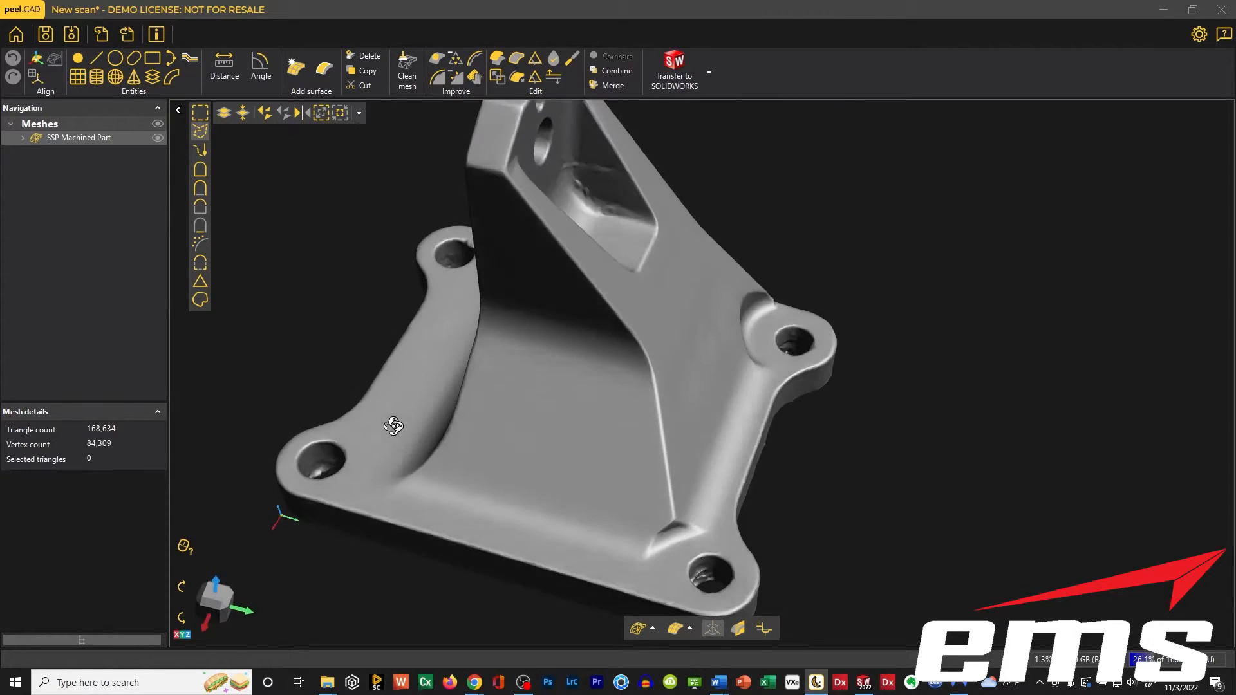
pyautogui.moveTo(461, 224); pyautogui.dragTo(762, 405)
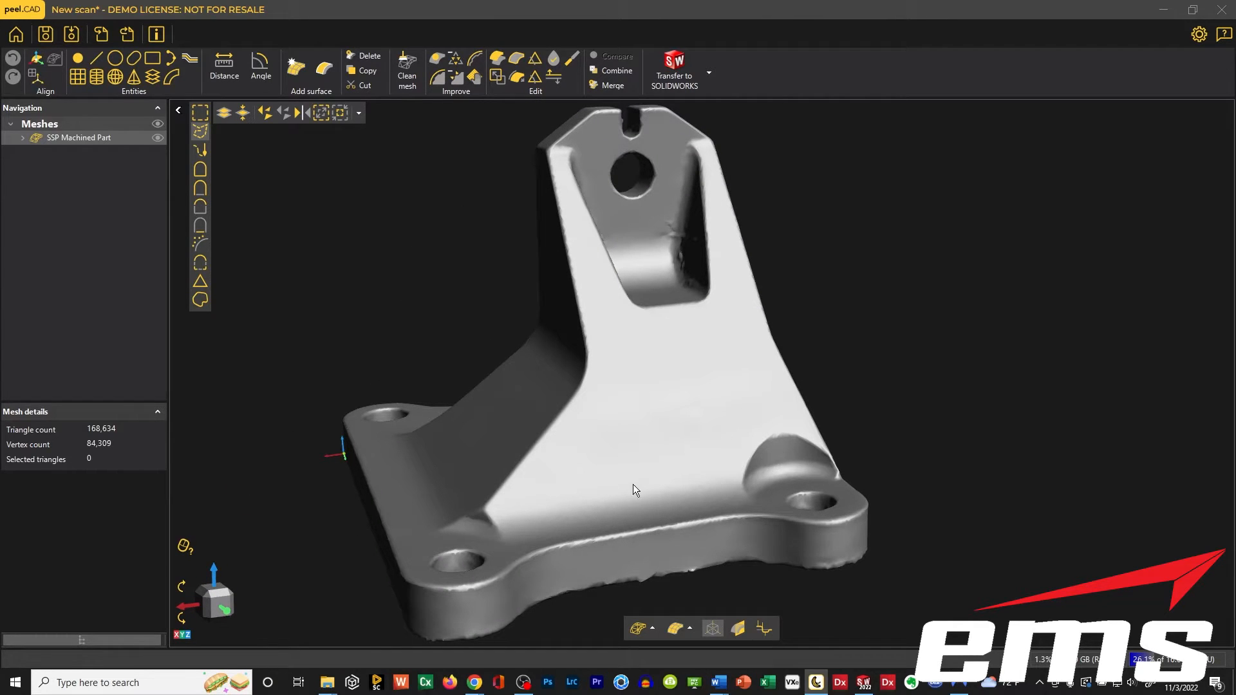
pyautogui.moveTo(632, 484); pyautogui.dragTo(594, 375)
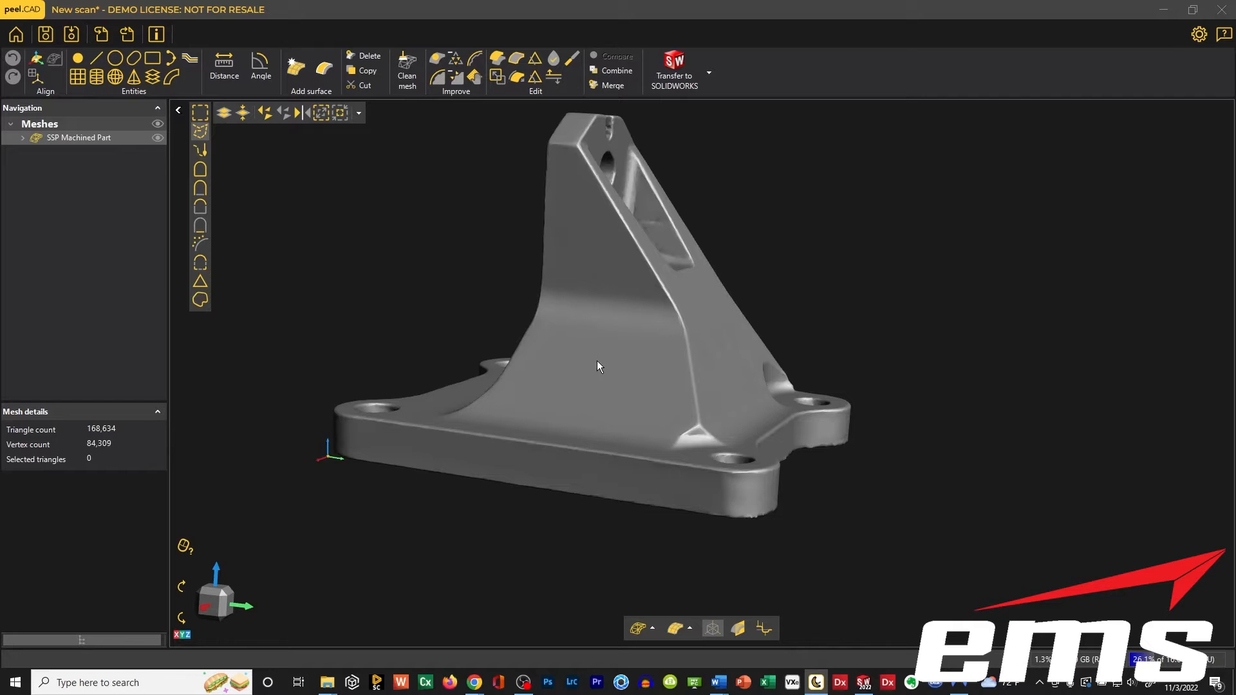
pyautogui.moveTo(597, 360); pyautogui.dragTo(615, 381)
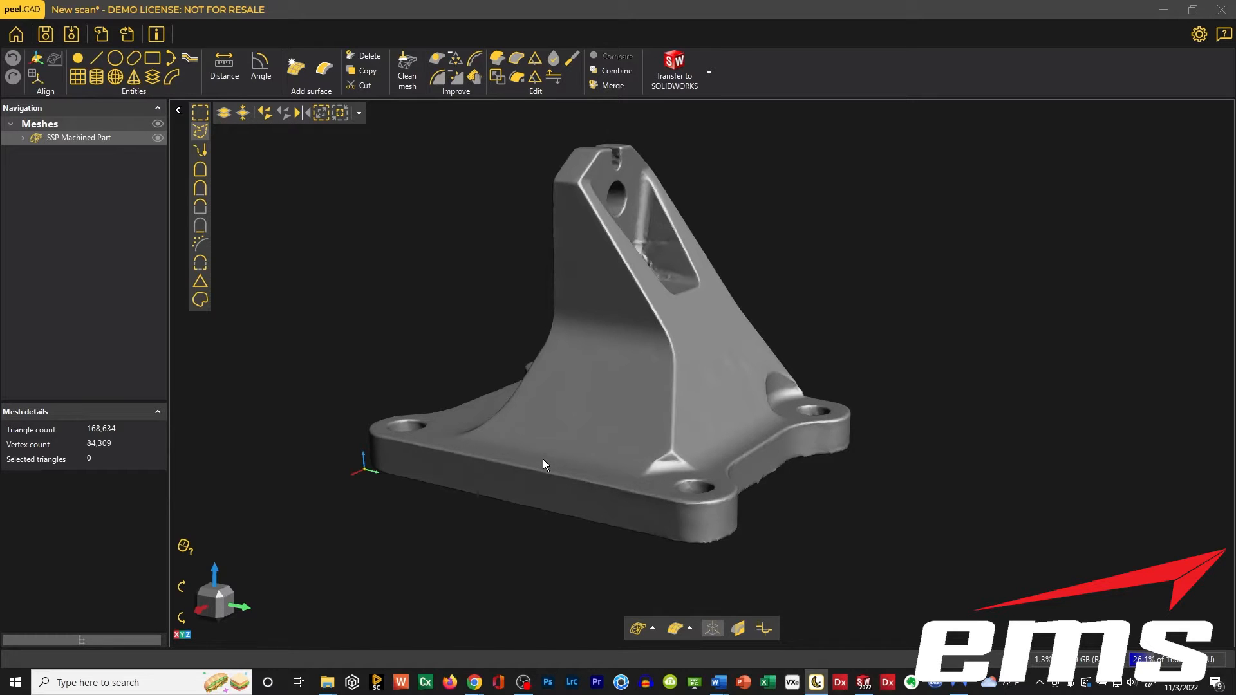
# Check which CAD programs are offered as transfer targets.
pyautogui.click(710, 80)
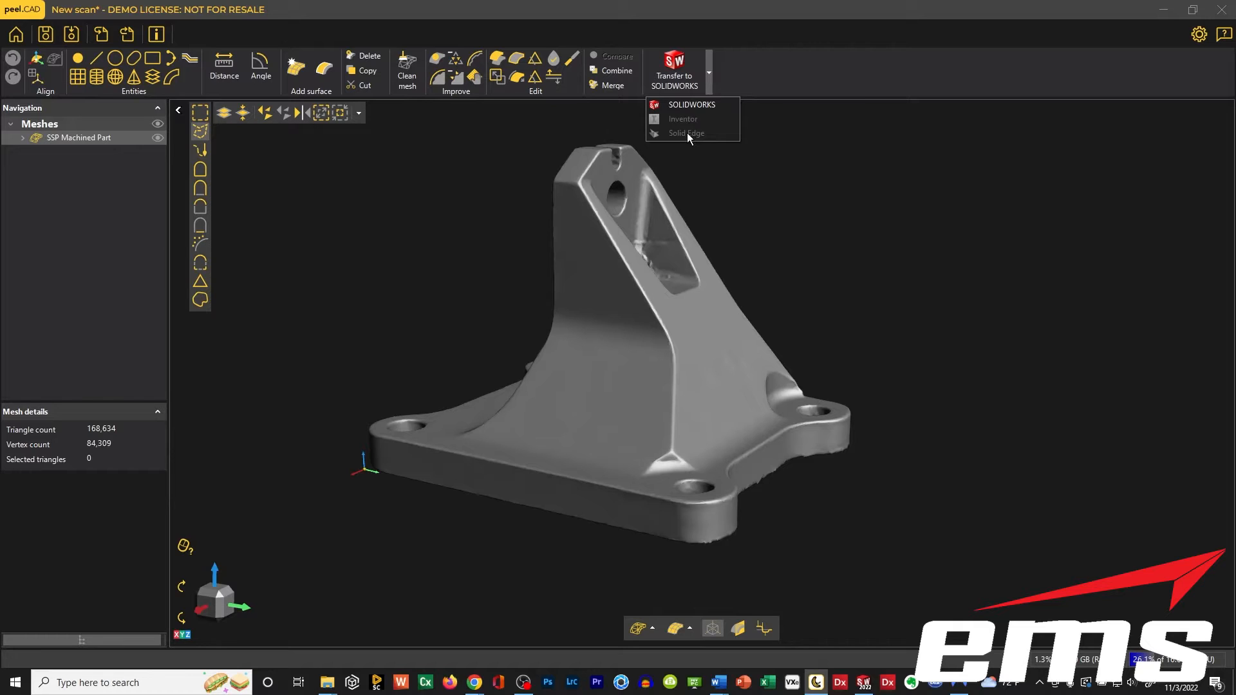
pyautogui.click(775, 213)
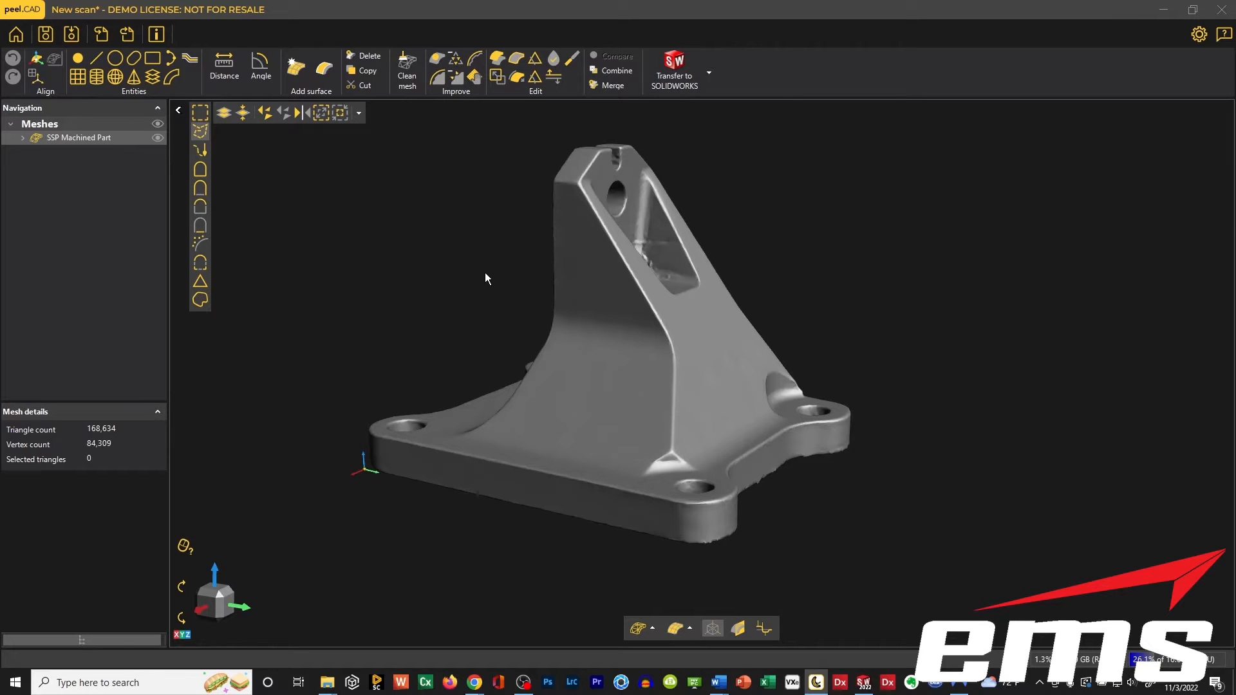
pyautogui.moveTo(552, 352); pyautogui.dragTo(576, 322, button='middle')
pyautogui.scroll(-4, 577, 347)
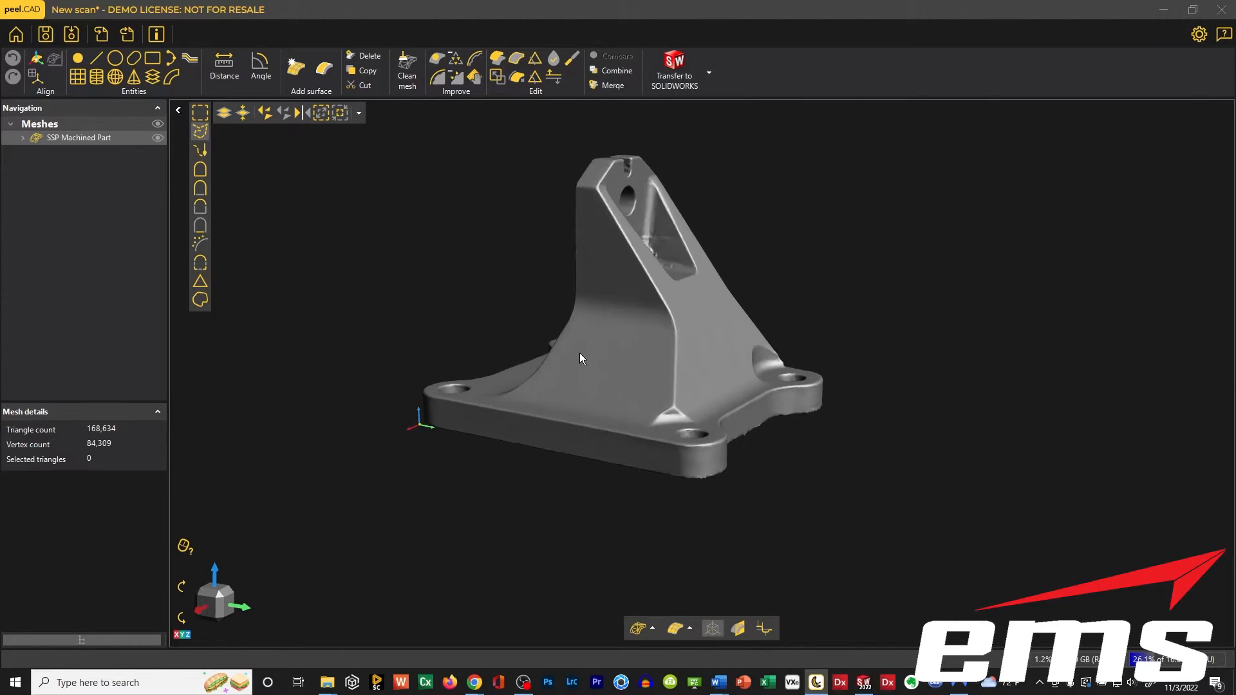
pyautogui.moveTo(579, 359); pyautogui.dragTo(601, 380)
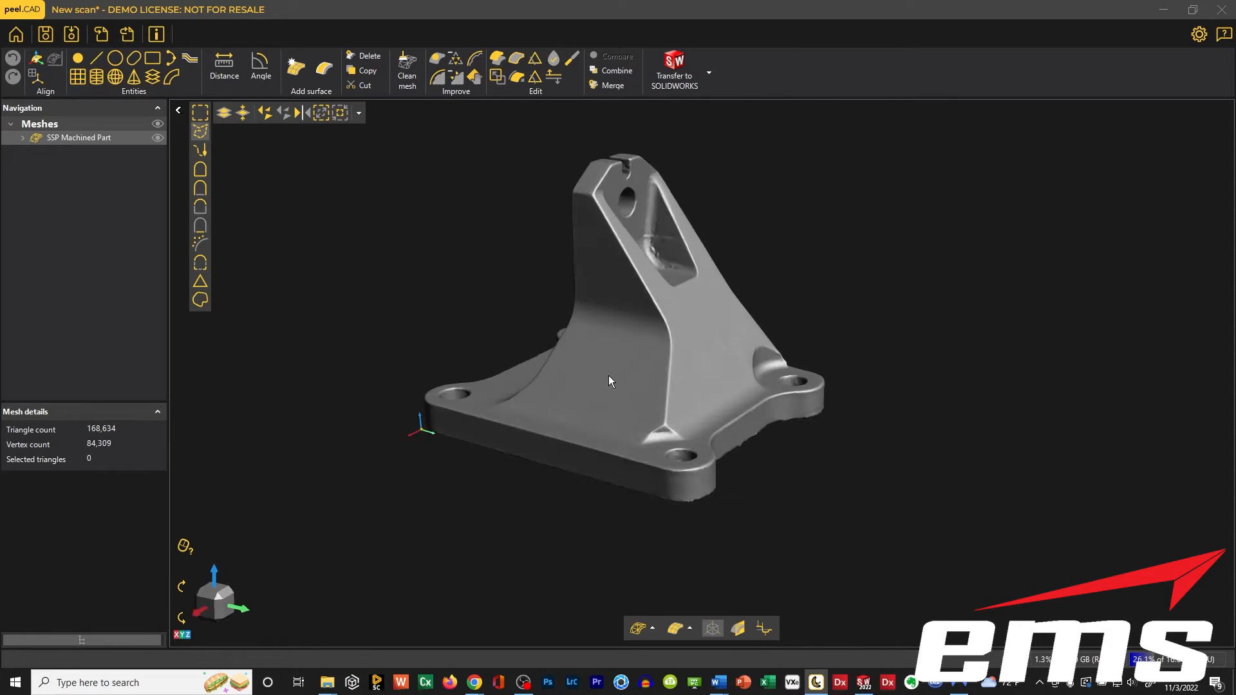
pyautogui.moveTo(609, 376); pyautogui.dragTo(630, 388, button='middle')
pyautogui.scroll(-1, 625, 392)
pyautogui.scroll(1, 624, 379)
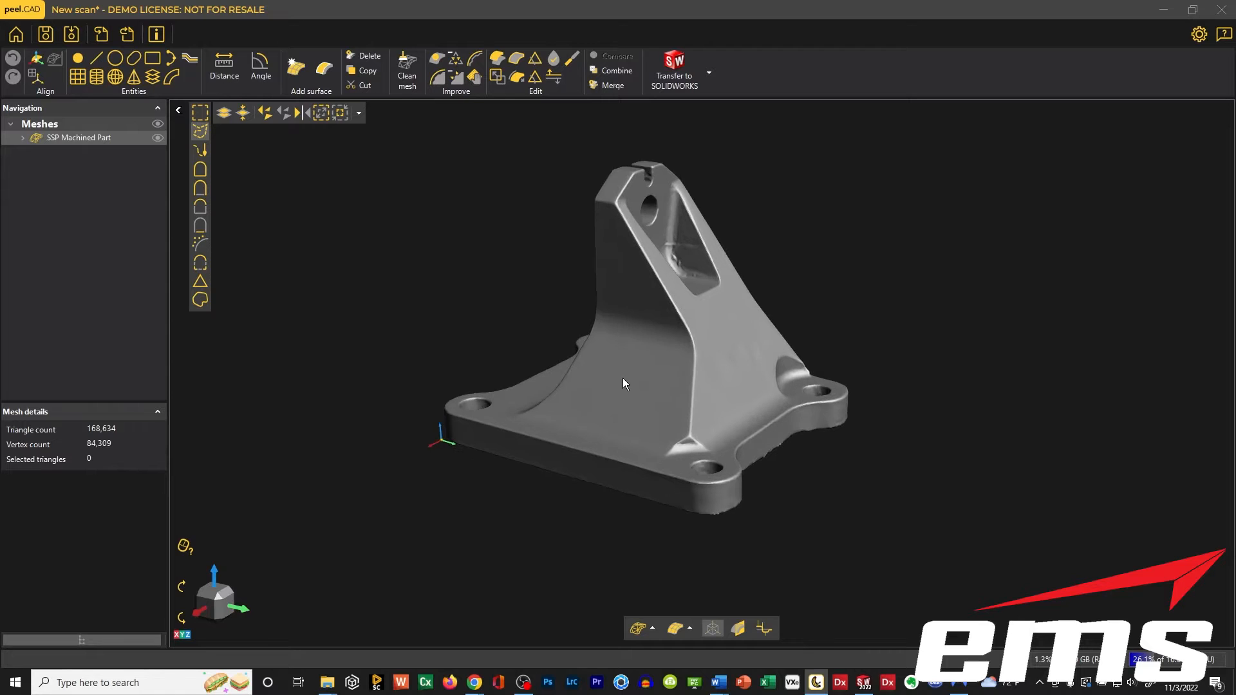
pyautogui.scroll(3, 621, 378)
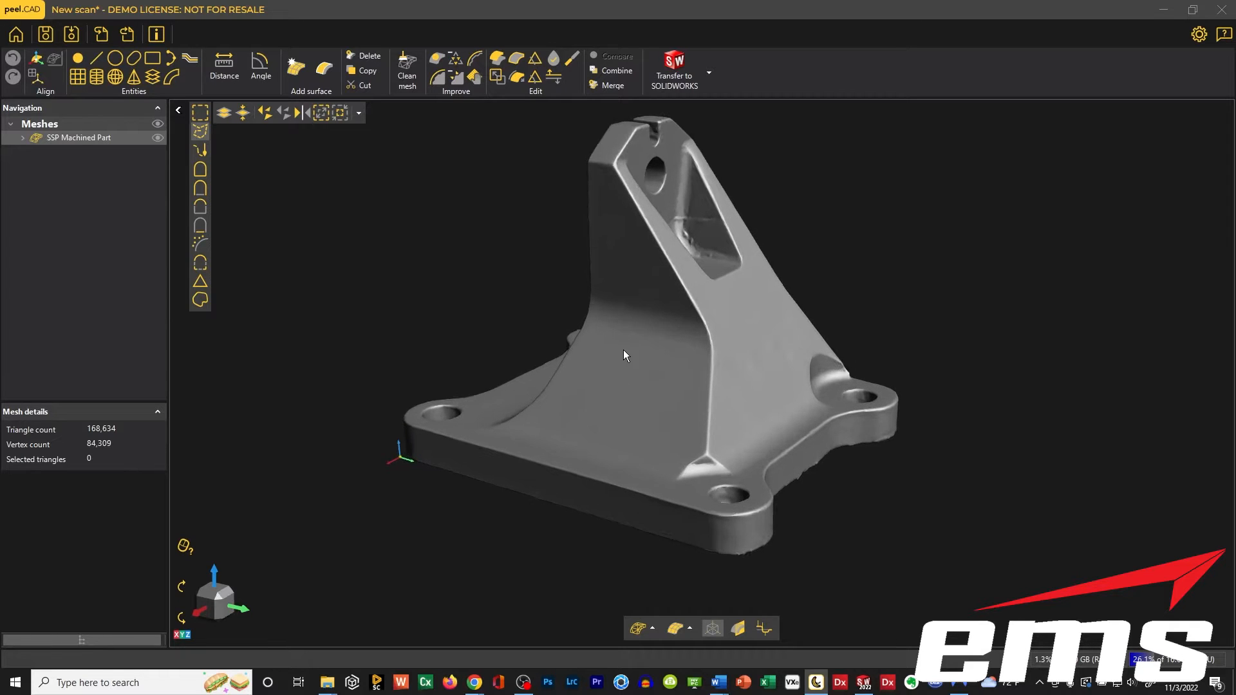
pyautogui.moveTo(623, 349); pyautogui.dragTo(577, 359, button='middle')
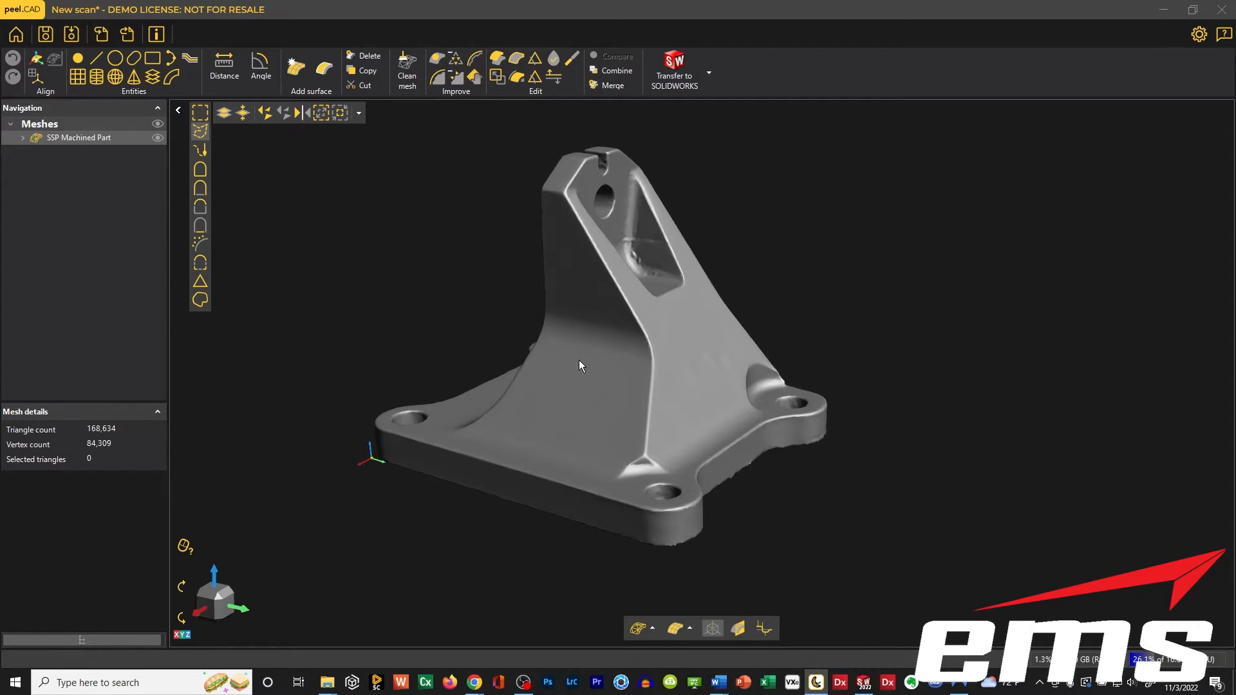
pyautogui.scroll(-1, 577, 362)
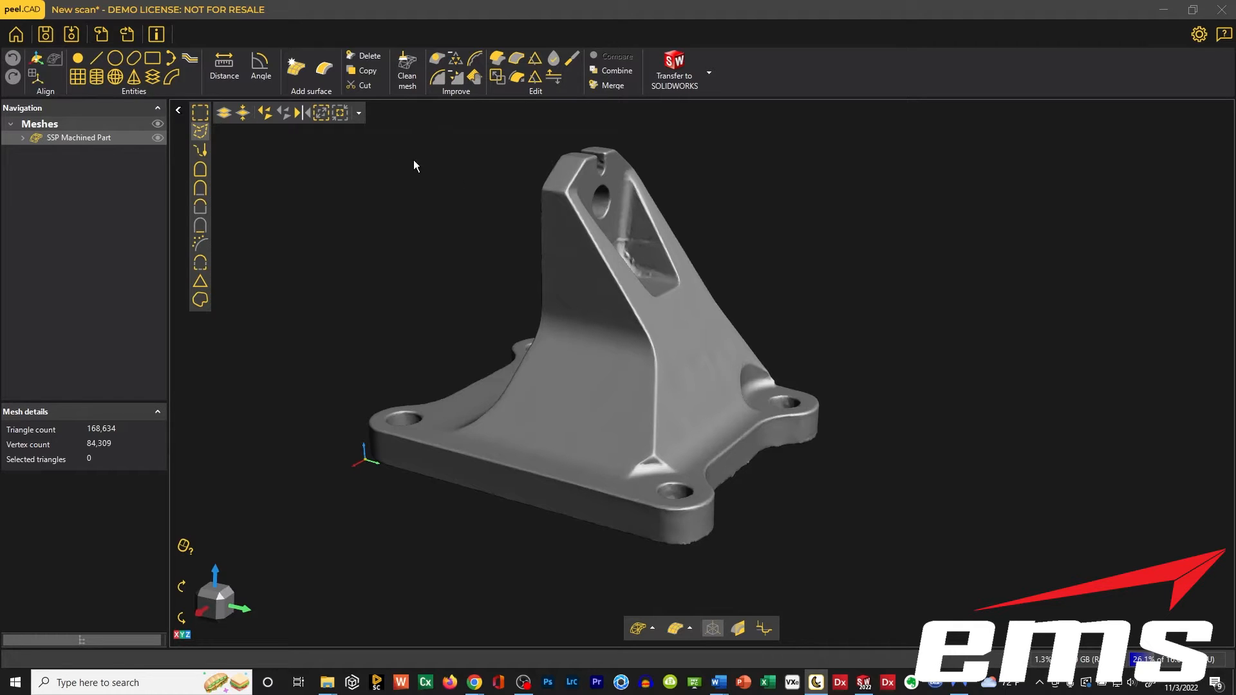
pyautogui.moveTo(609, 320); pyautogui.dragTo(629, 350)
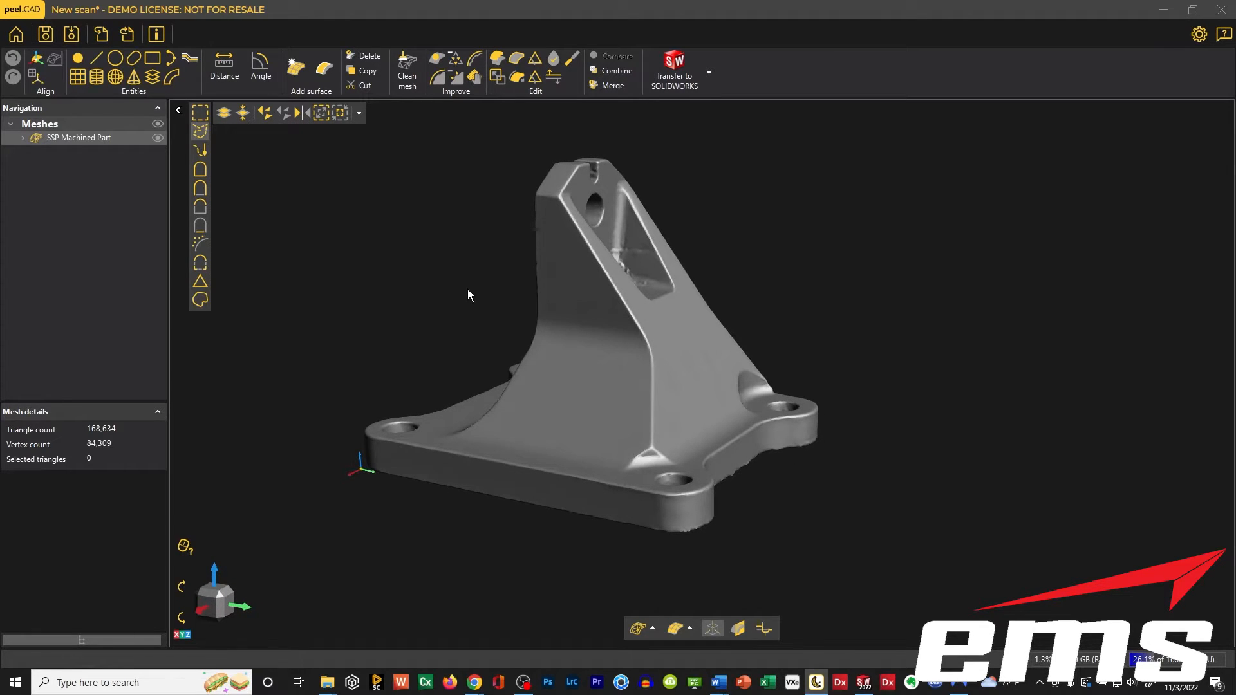
# Create a plane entity fitted to the flat underside of the base and reveal it among the SSP Machined Part's entities.
pyautogui.moveTo(575, 373)
pyautogui.mouseDown()
pyautogui.moveTo(588, 334)
pyautogui.moveTo(571, 376)
pyautogui.moveTo(580, 361)
pyautogui.moveTo(595, 384)
pyautogui.moveTo(579, 377)
pyautogui.mouseUp()
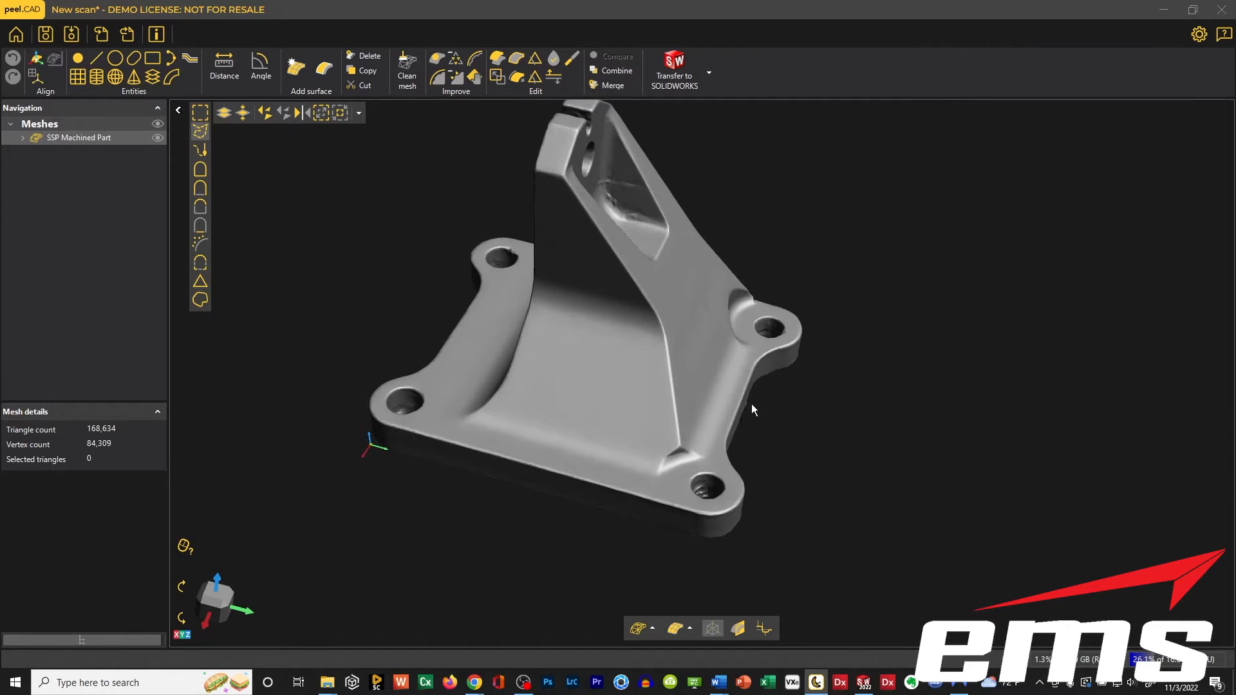
pyautogui.moveTo(523, 314); pyautogui.dragTo(571, 339)
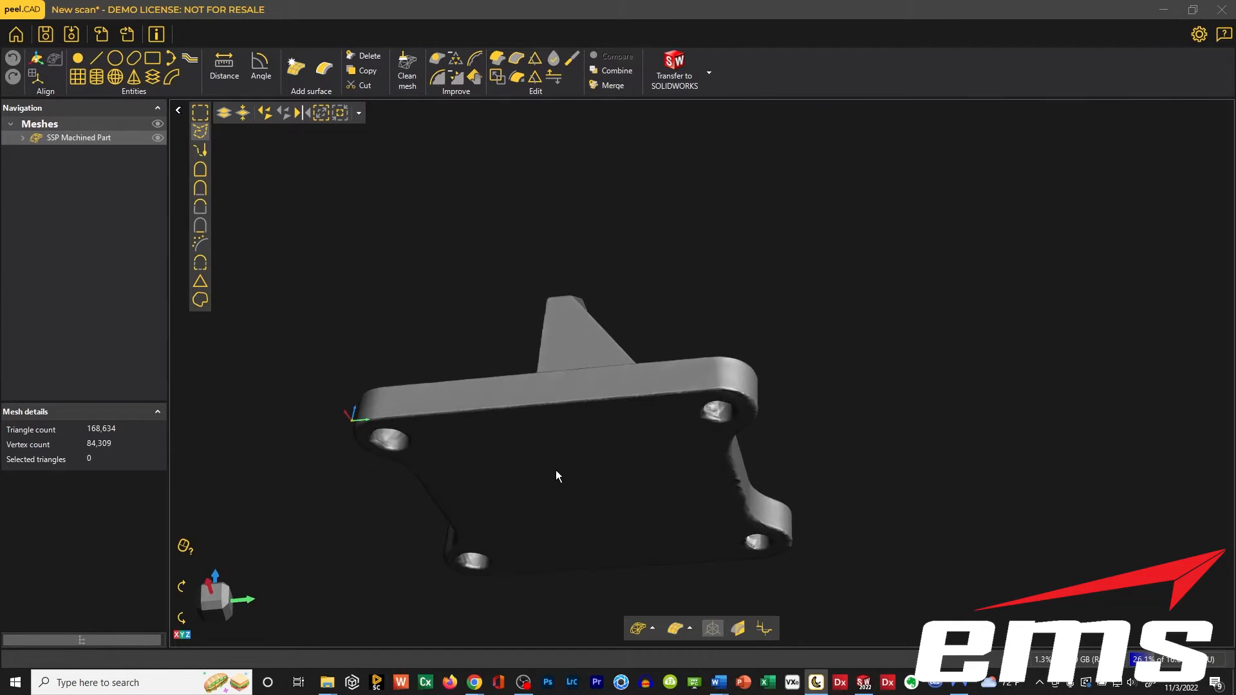
pyautogui.moveTo(556, 471); pyautogui.dragTo(583, 333, button='middle')
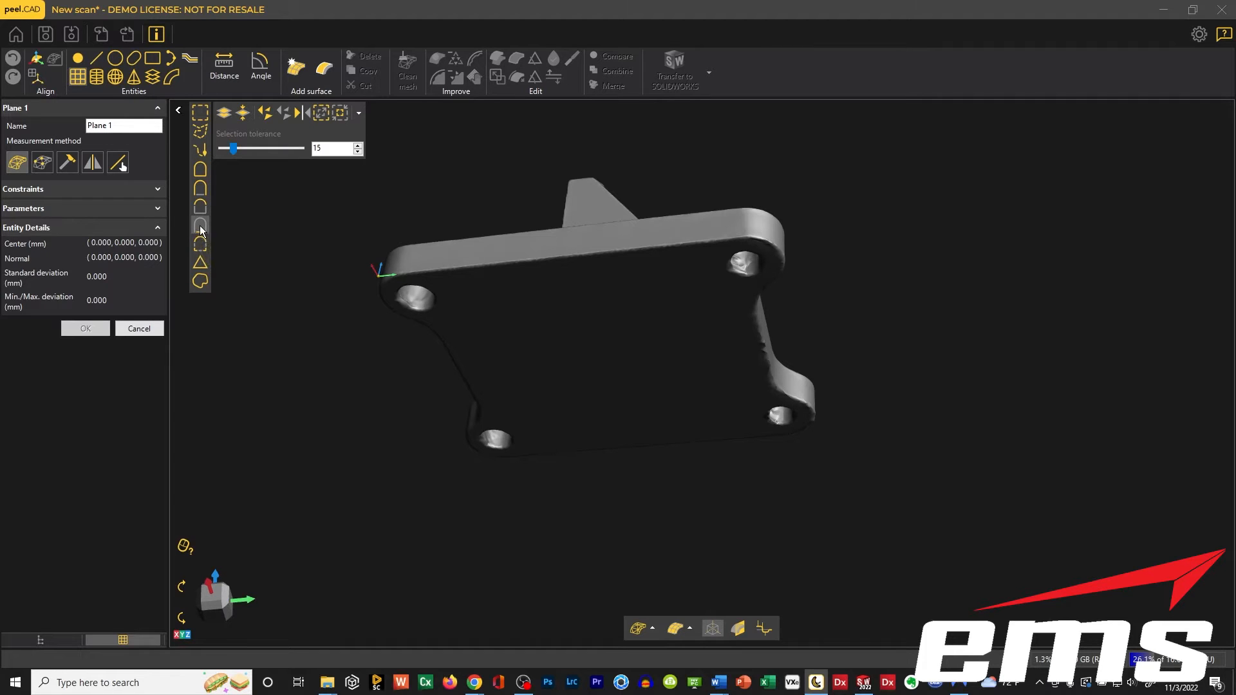
pyautogui.moveTo(350, 397); pyautogui.dragTo(611, 353)
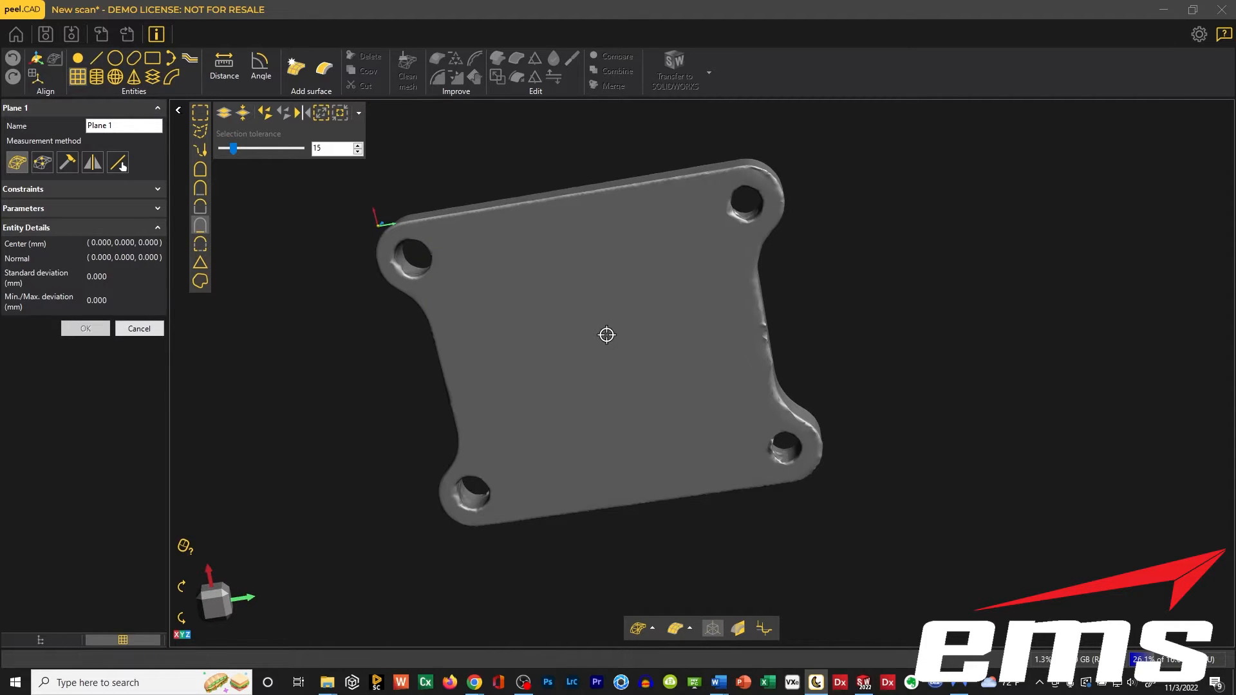
pyautogui.click(607, 336)
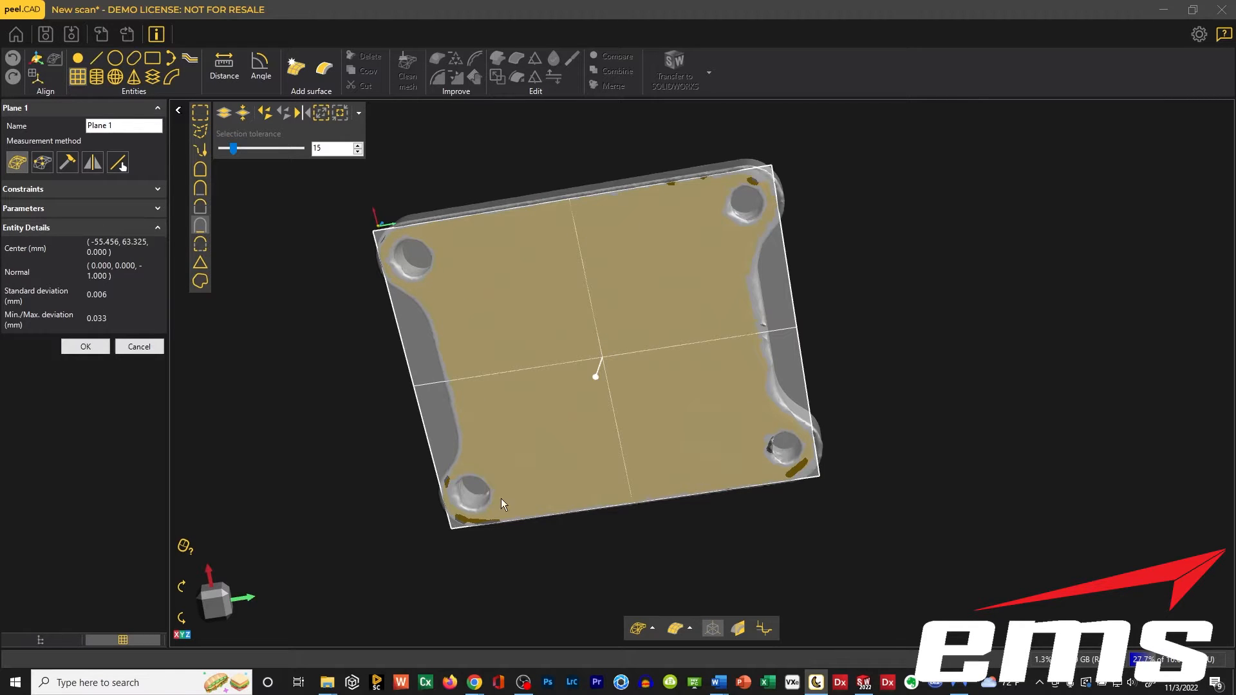
pyautogui.moveTo(609, 226); pyautogui.dragTo(554, 256)
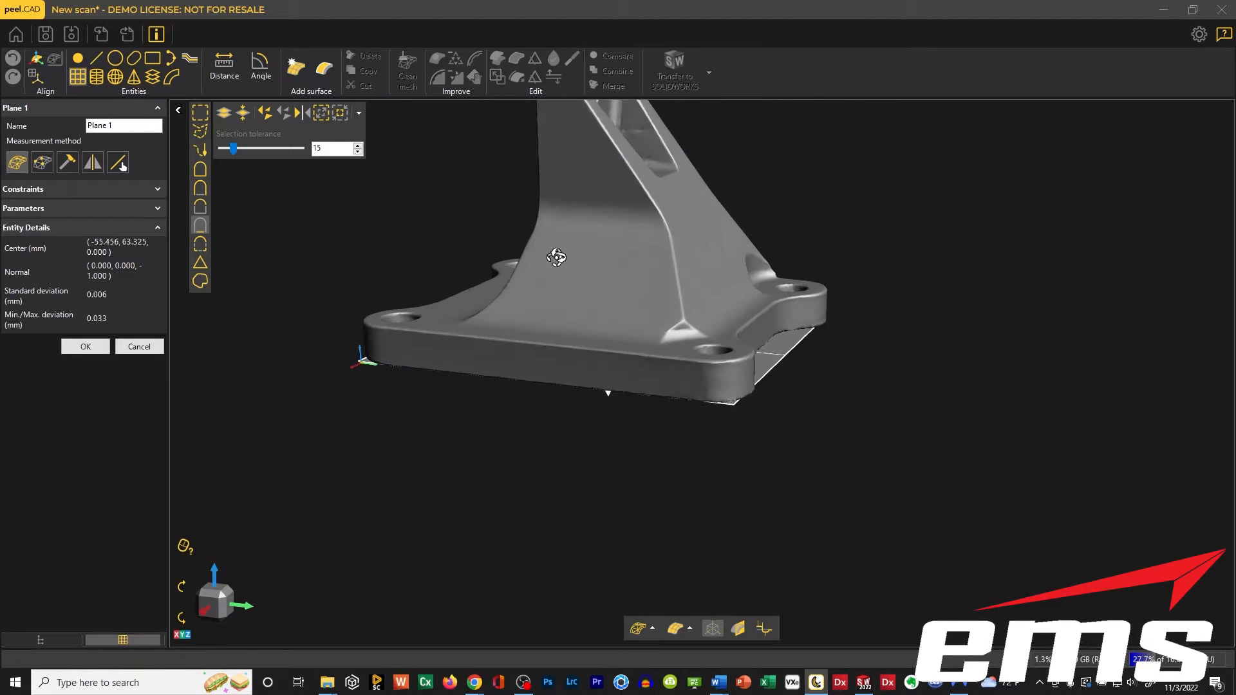
pyautogui.click(160, 188)
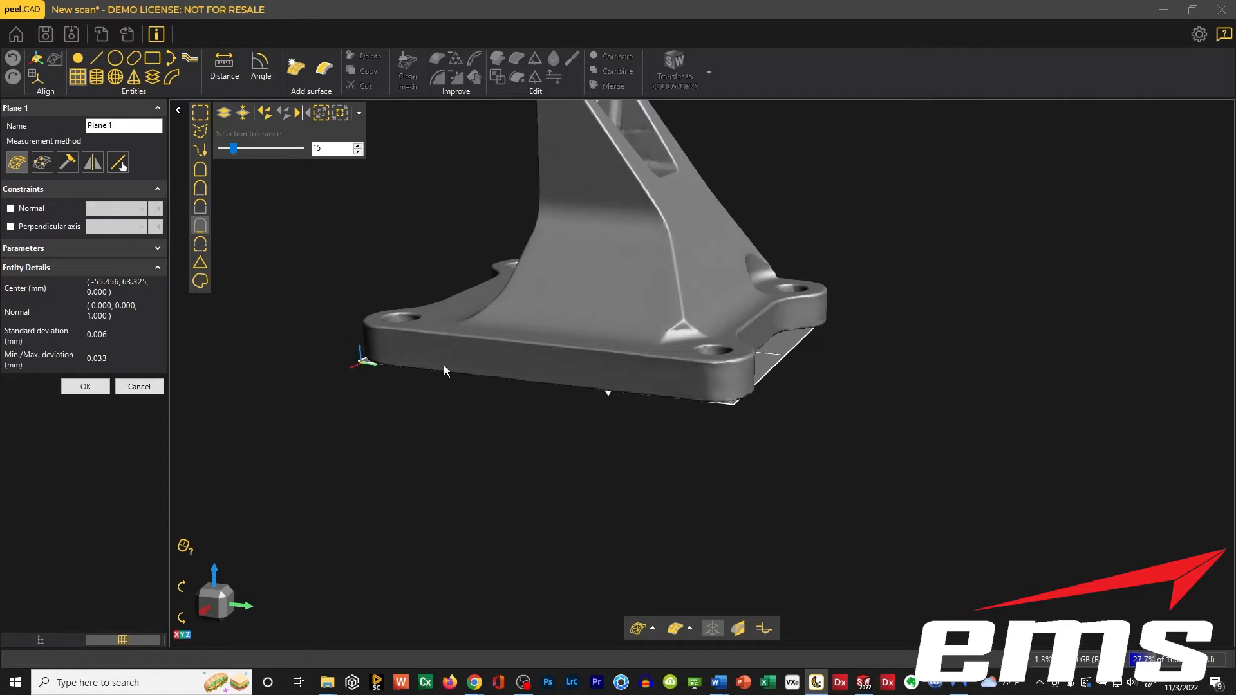
pyautogui.click(94, 387)
pyautogui.moveTo(593, 450); pyautogui.dragTo(570, 426)
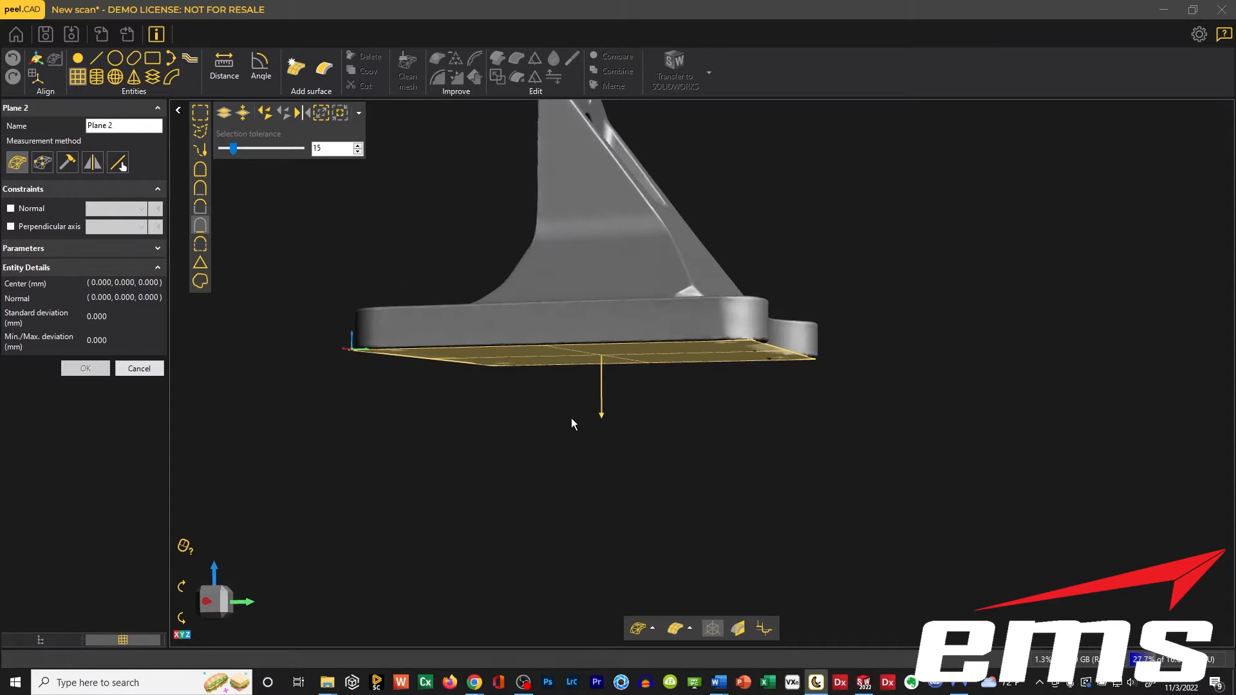
pyautogui.click(138, 368)
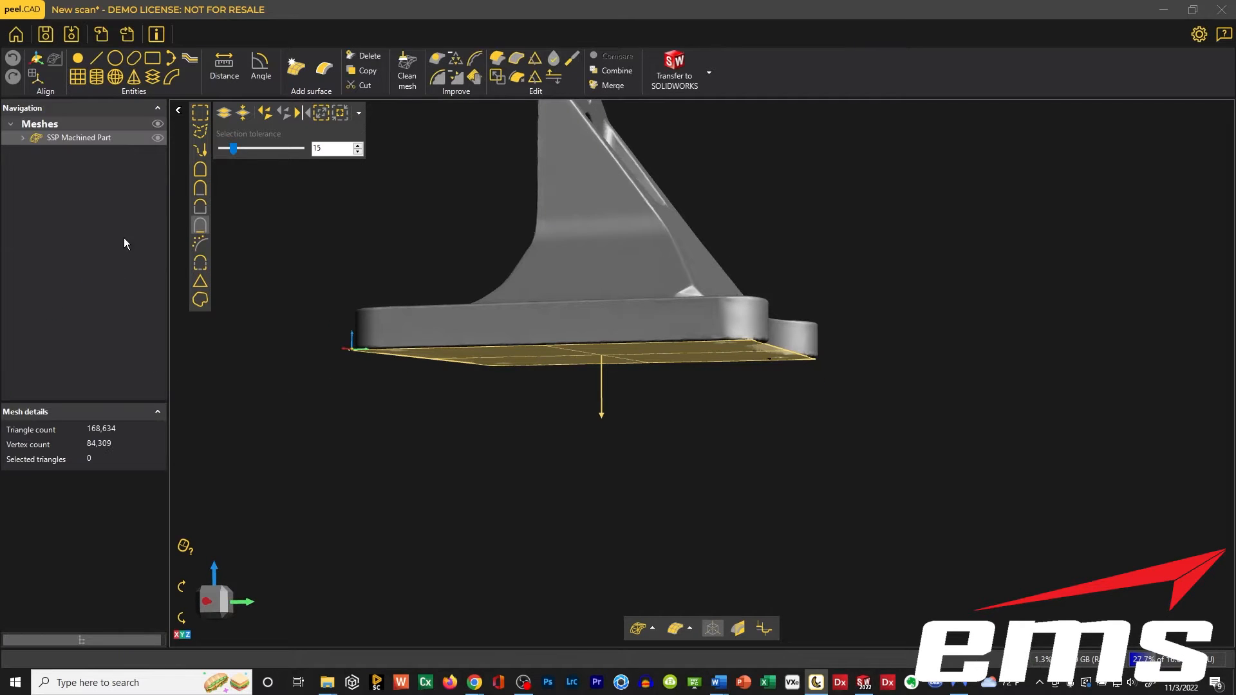
pyautogui.click(22, 137)
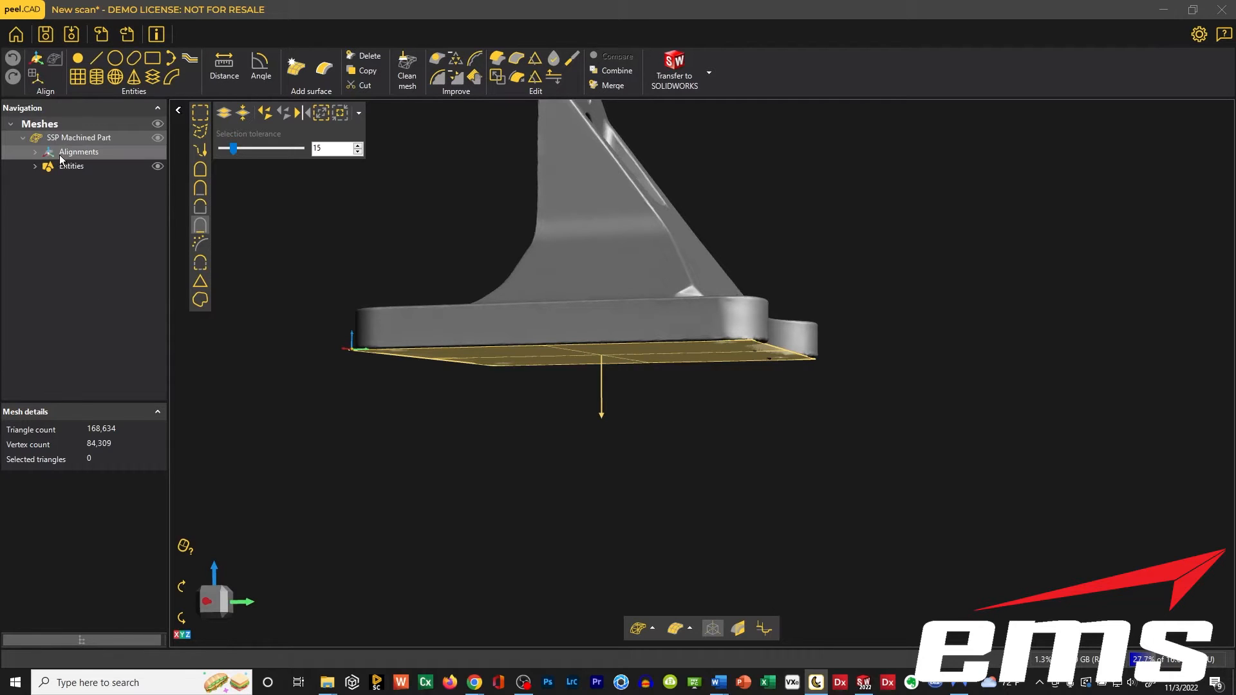
pyautogui.click(34, 167)
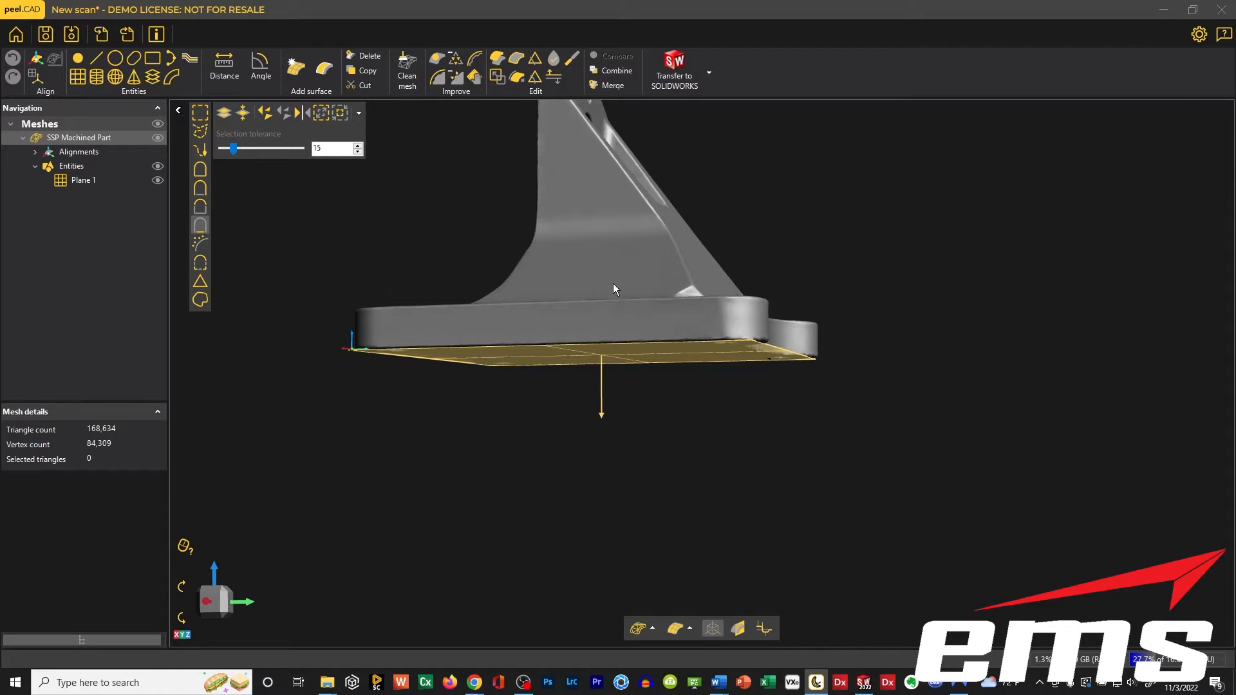
# Fit a second plane to the flat upper face of the base flange around the mounting holes.
pyautogui.moveTo(613, 285); pyautogui.dragTo(626, 298)
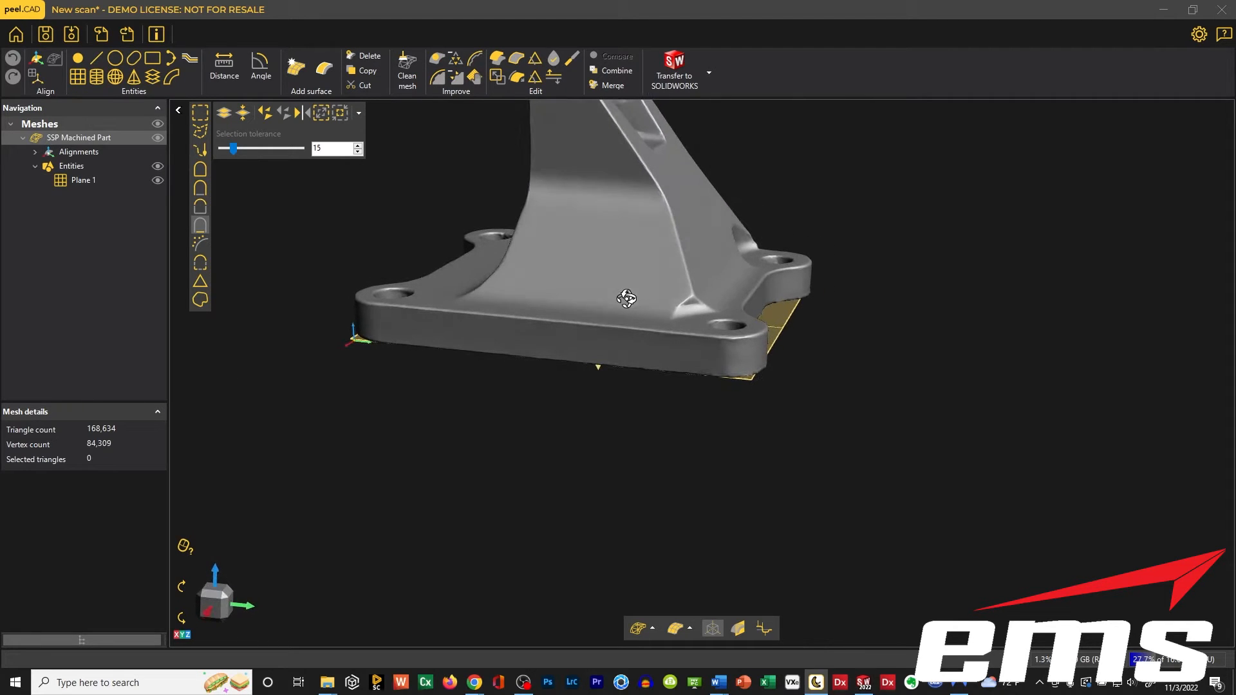
pyautogui.moveTo(554, 251); pyautogui.dragTo(595, 287, button='middle')
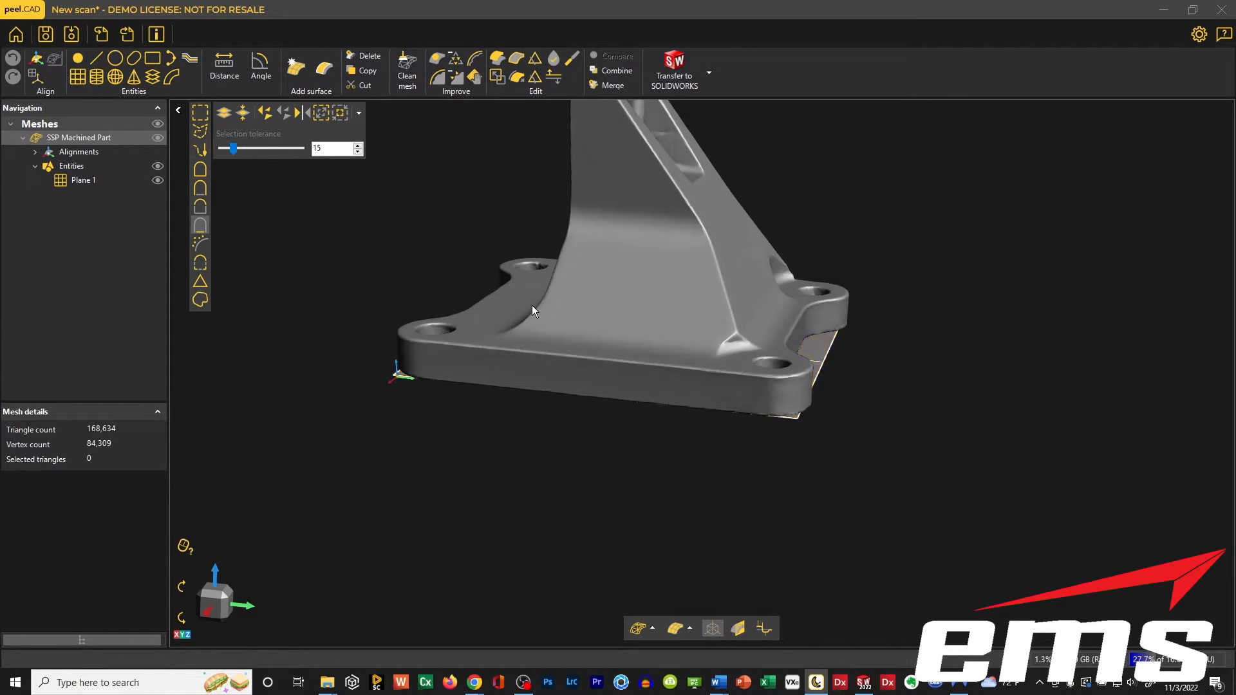
pyautogui.click(78, 76)
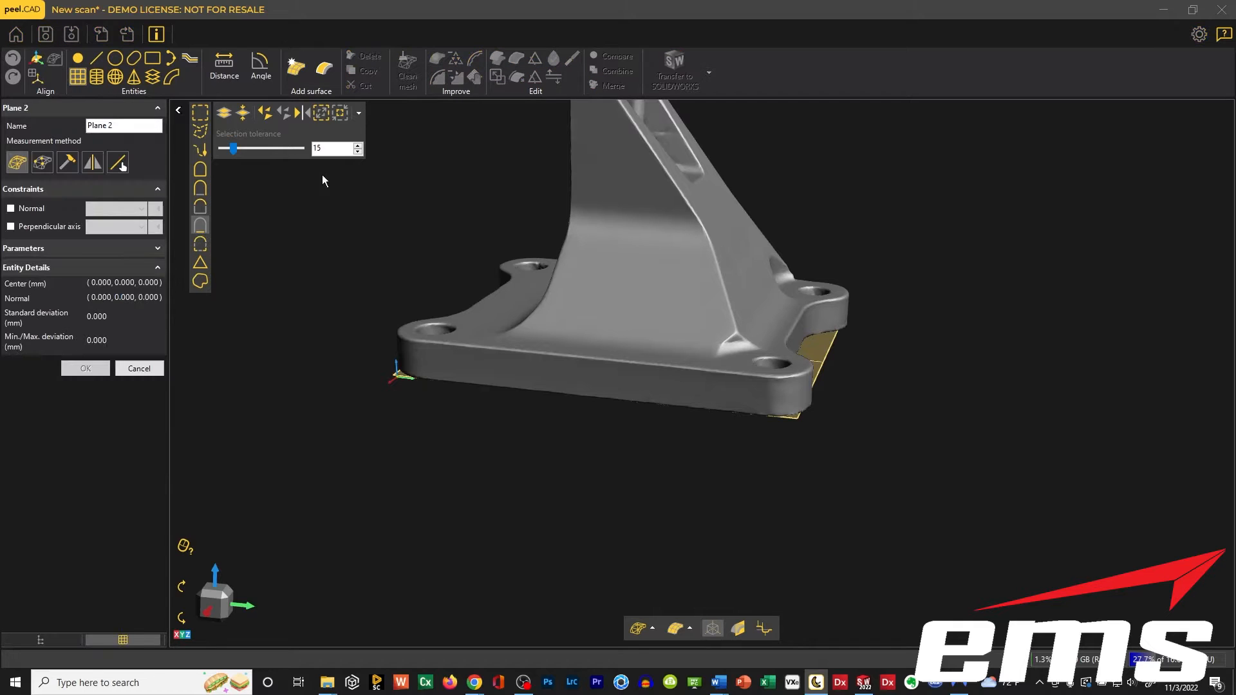
pyautogui.click(423, 348)
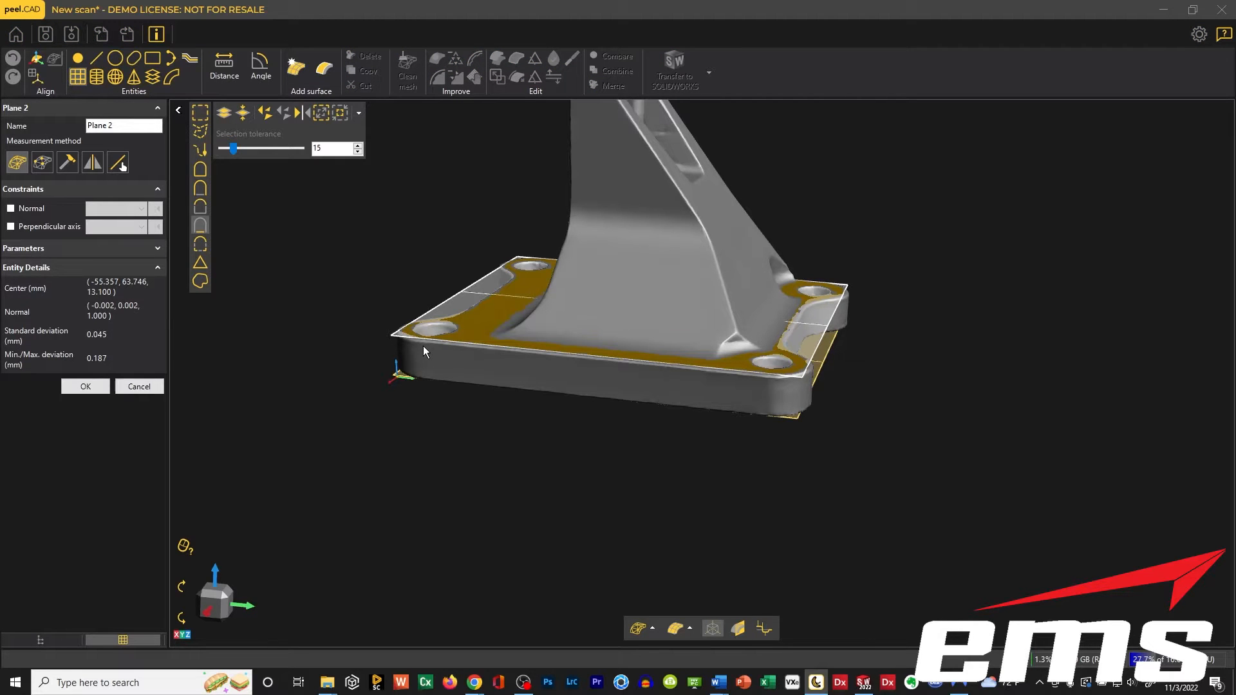
pyautogui.moveTo(559, 365)
pyautogui.mouseDown()
pyautogui.moveTo(582, 350)
pyautogui.moveTo(560, 369)
pyautogui.mouseUp()
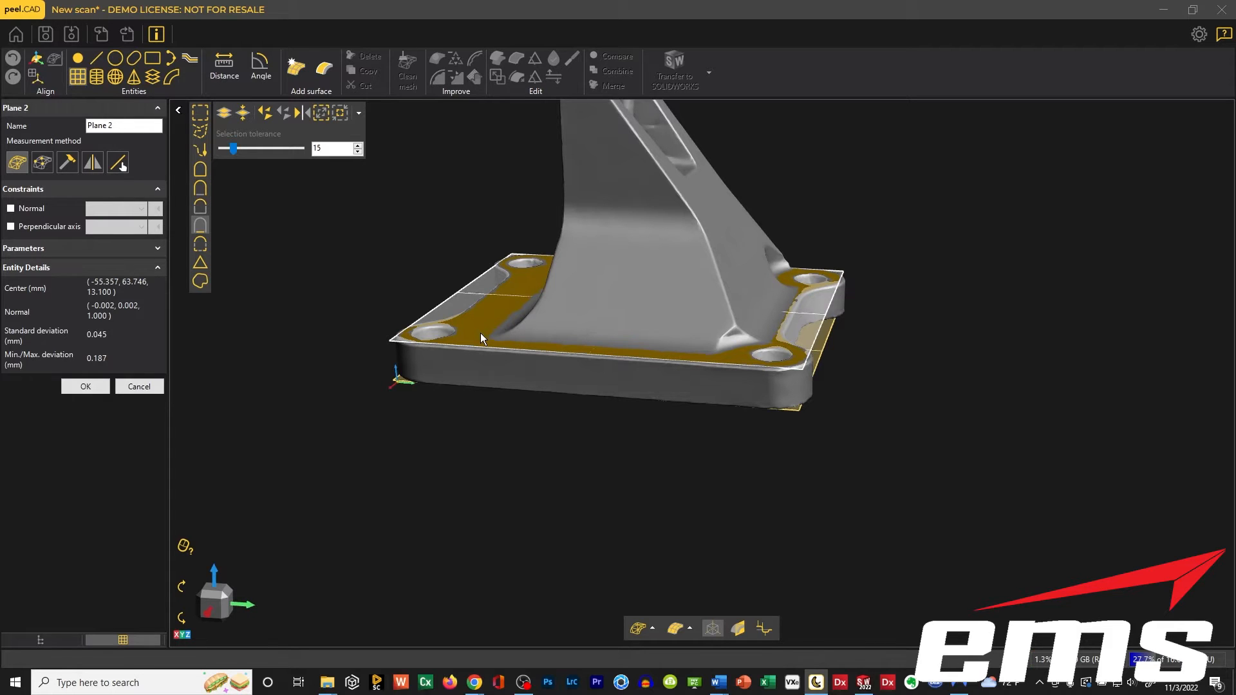
pyautogui.moveTo(587, 328); pyautogui.dragTo(582, 323)
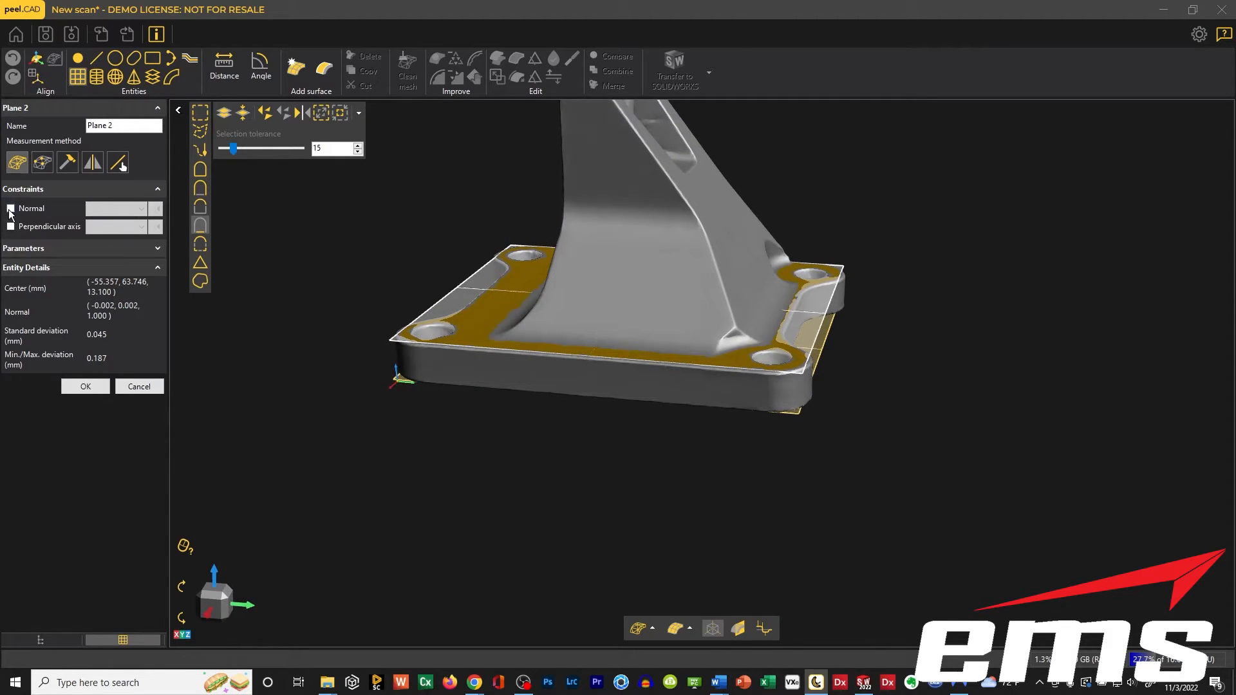
# Constrain the new plane's normal to the Plane 1 normal and accept the plane.
pyautogui.click(11, 208)
pyautogui.click(141, 210)
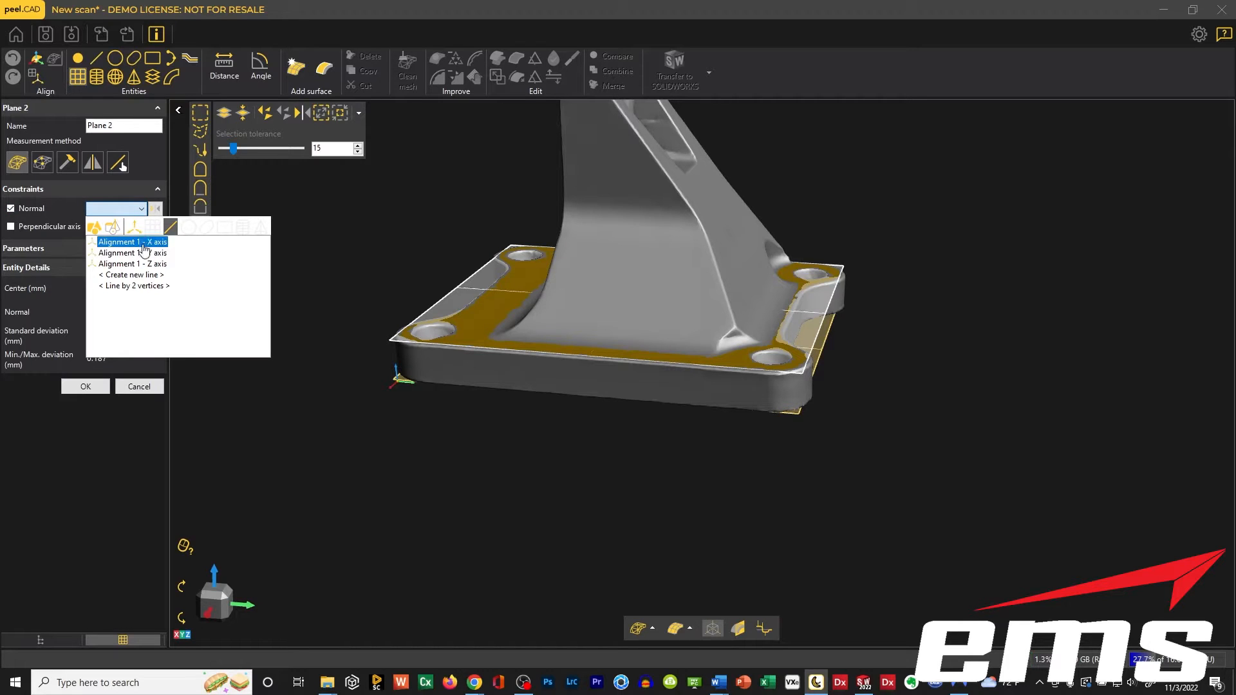
pyautogui.click(152, 227)
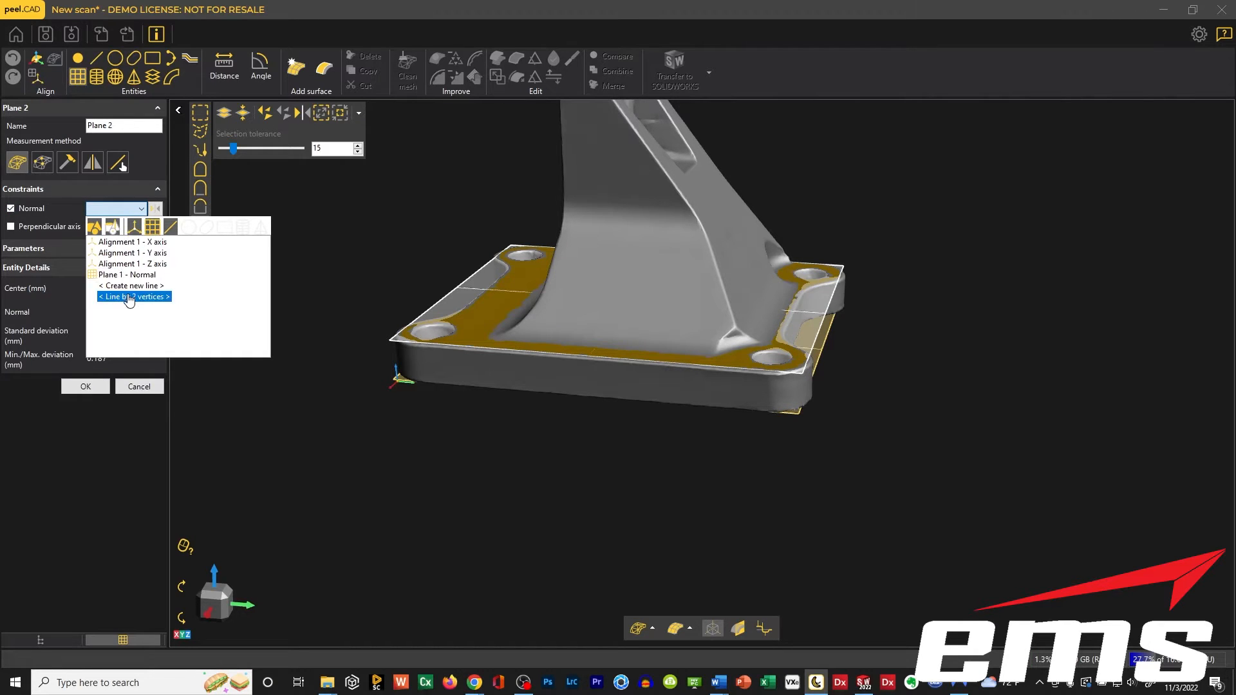
pyautogui.click(119, 274)
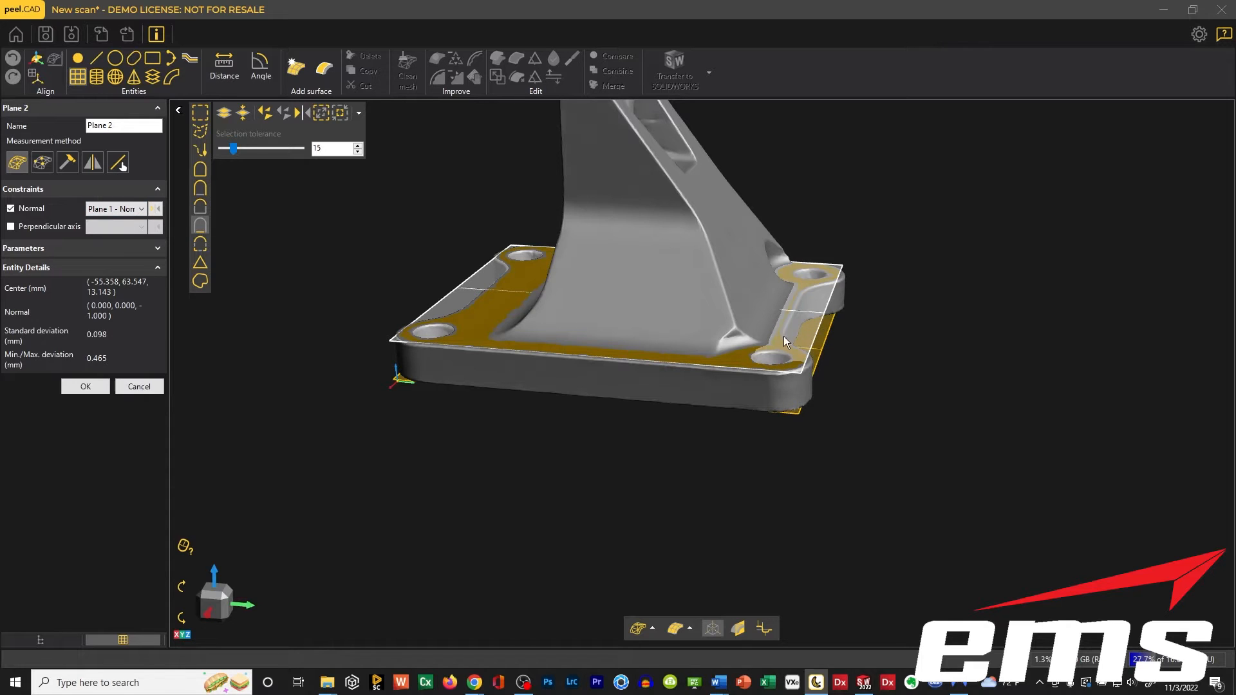
pyautogui.moveTo(559, 377); pyautogui.dragTo(566, 402)
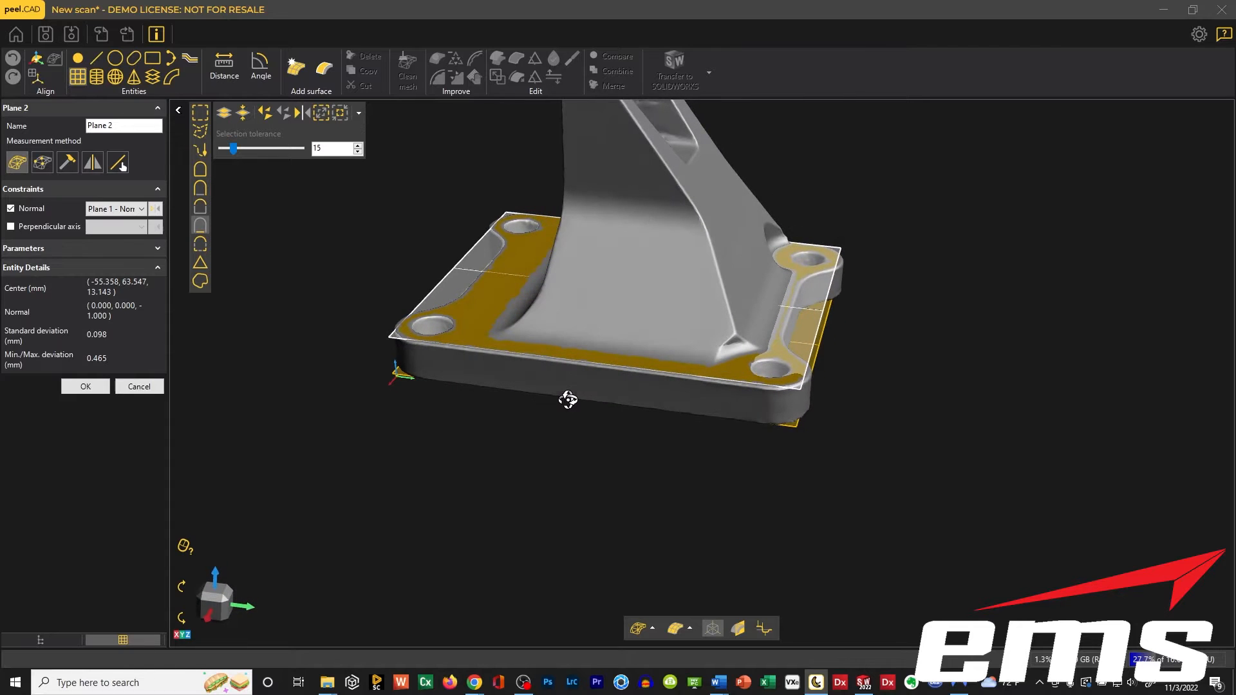
pyautogui.click(84, 386)
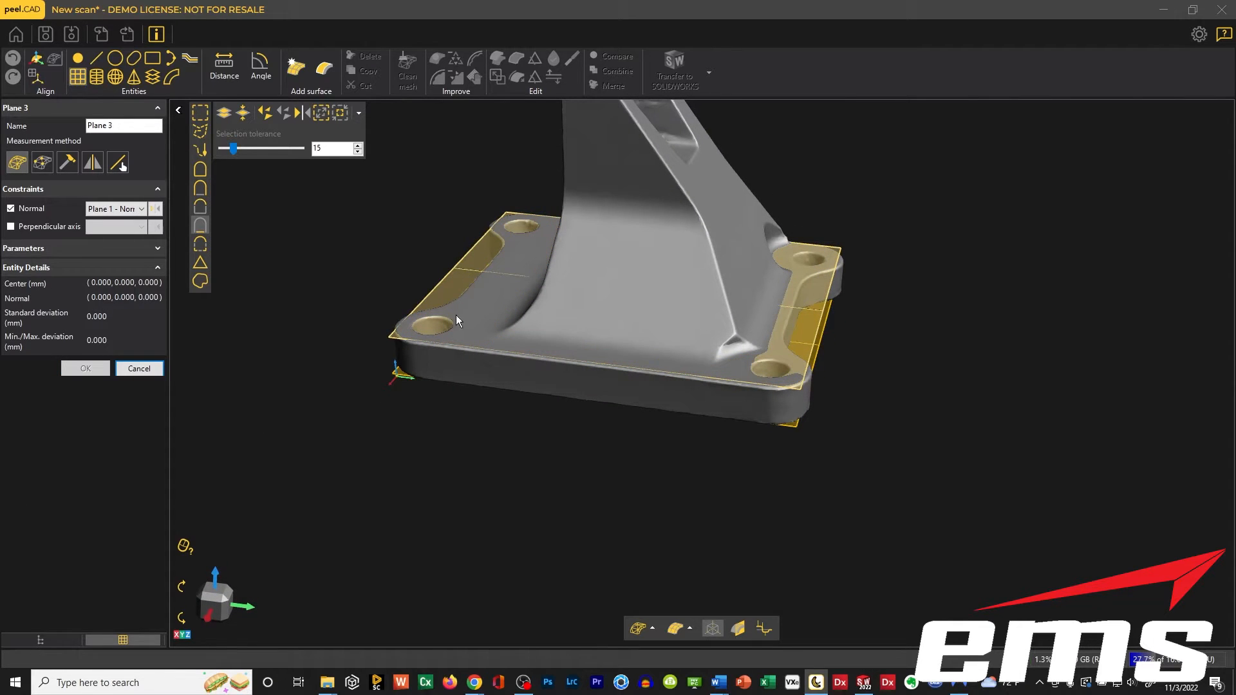
# Set up a single linear cross-section of the part using Plane 1 as its initial plane.
pyautogui.moveTo(524, 359)
pyautogui.mouseDown()
pyautogui.moveTo(505, 365)
pyautogui.moveTo(516, 376)
pyautogui.mouseUp()
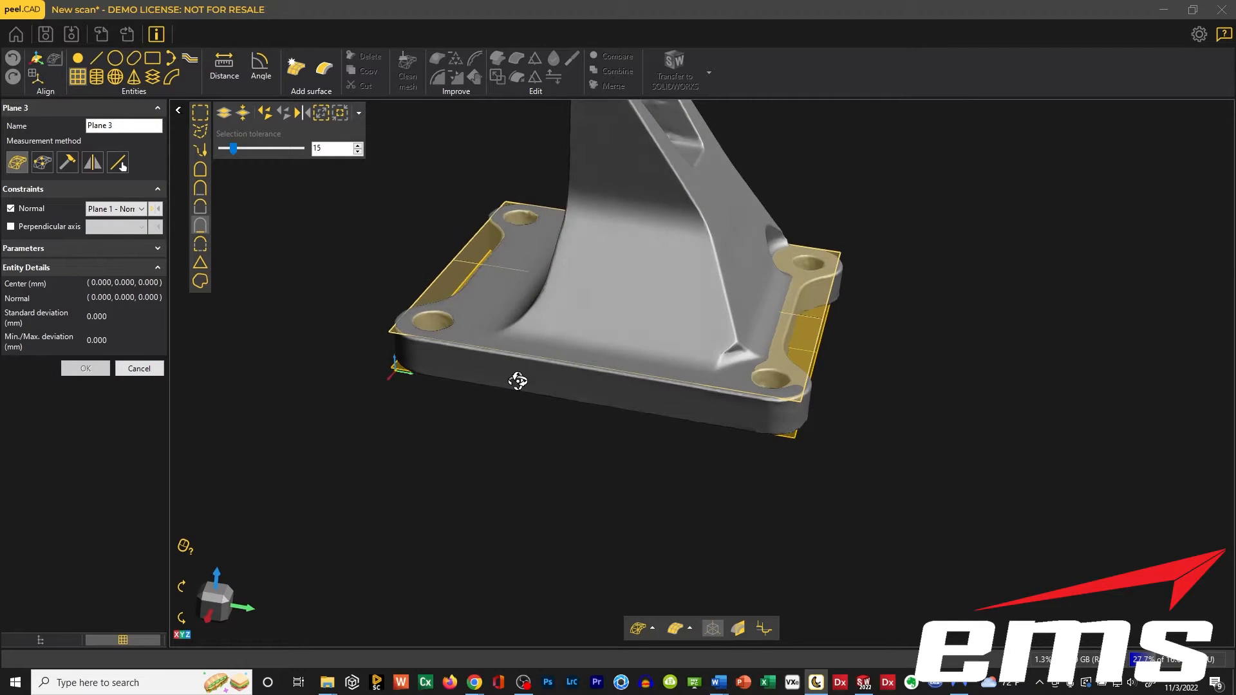
pyautogui.click(152, 78)
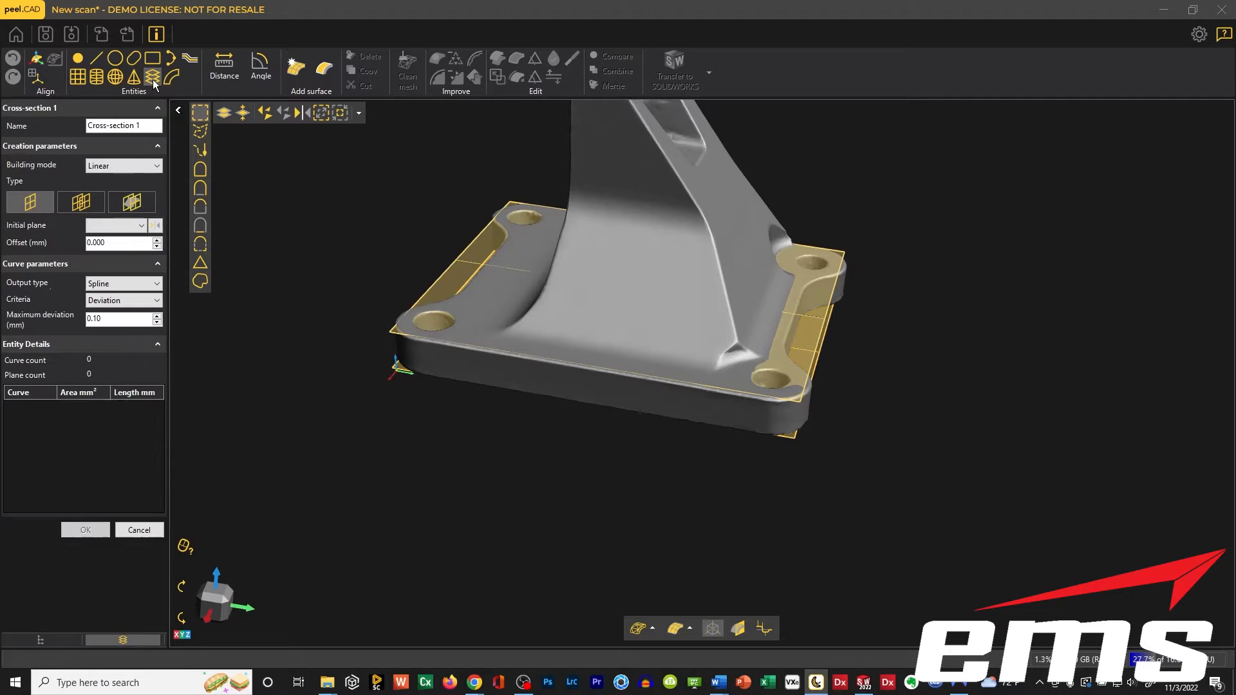
pyautogui.moveTo(499, 349); pyautogui.dragTo(538, 303)
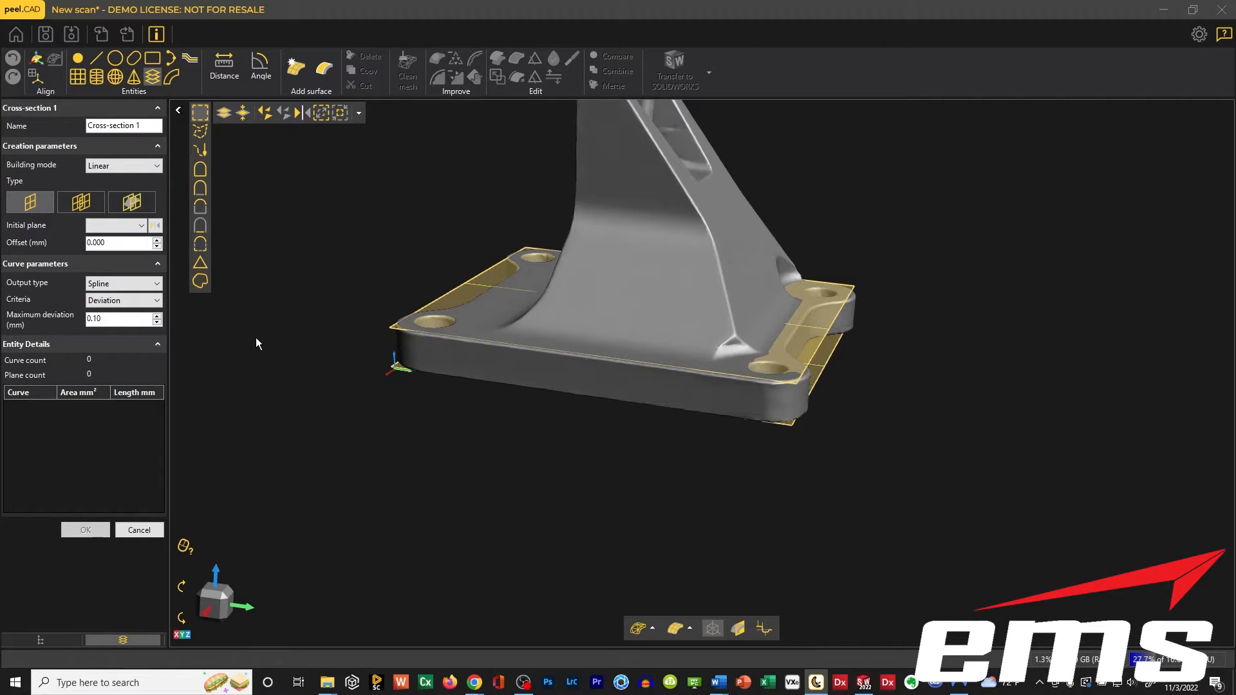
pyautogui.click(109, 226)
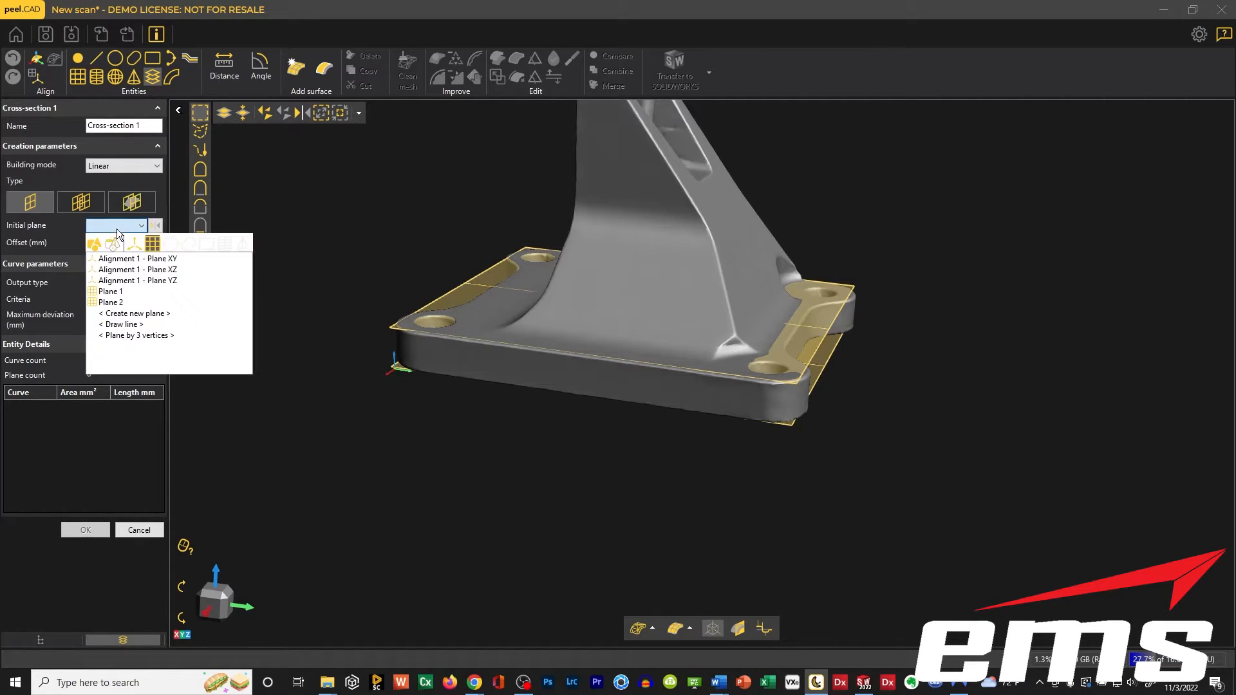
pyautogui.click(110, 292)
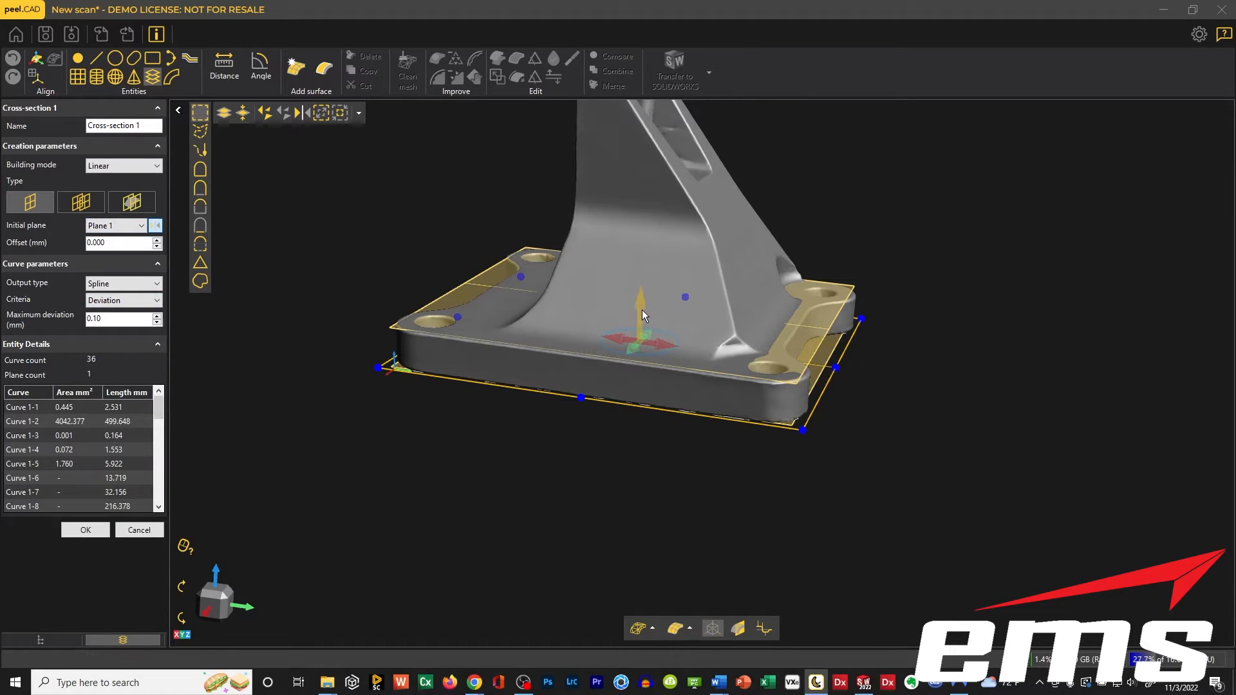
# Offset the cross-section about 5.06 mm up from the underside into the base, accept it and close the cross-section command.
pyautogui.moveTo(639, 304); pyautogui.dragTo(641, 288)
pyautogui.moveTo(516, 179); pyautogui.dragTo(518, 215)
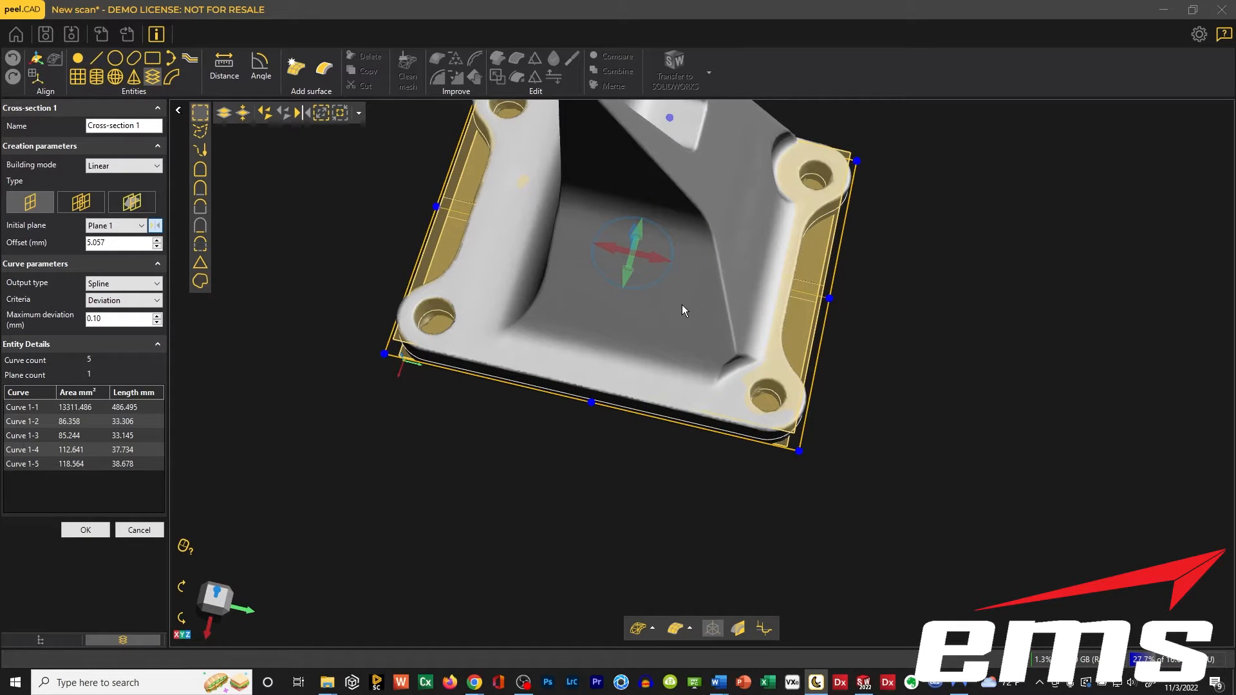
pyautogui.moveTo(650, 321); pyautogui.dragTo(650, 295)
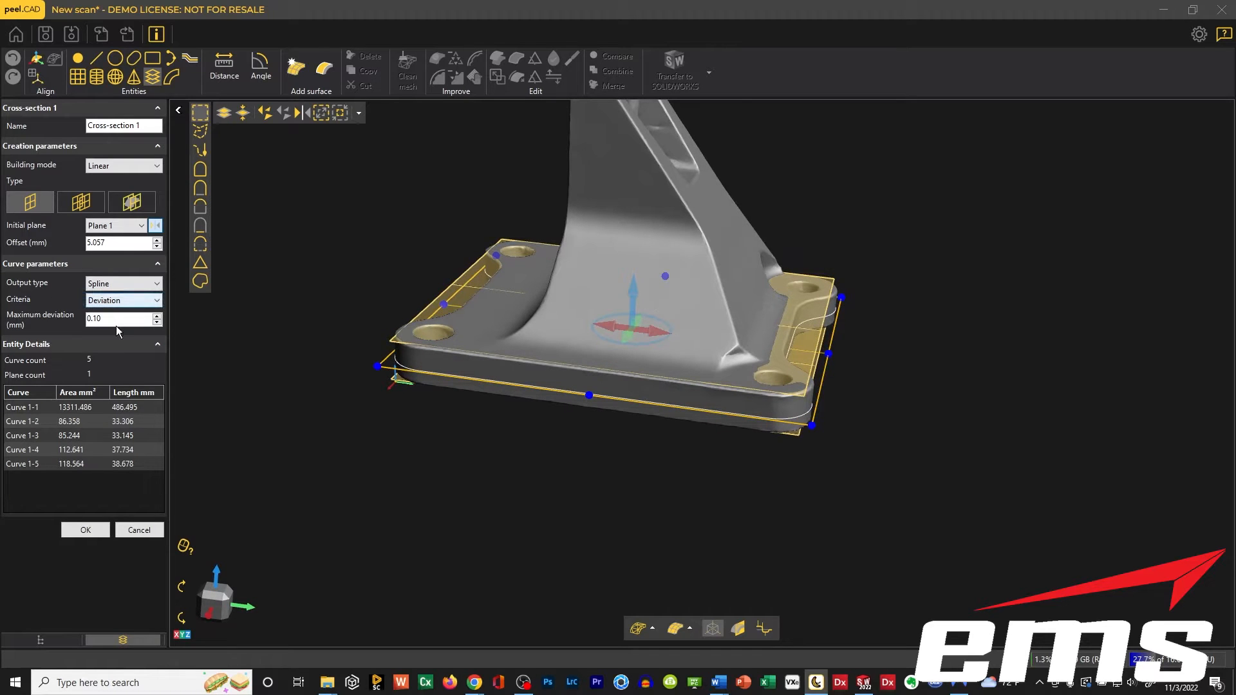
pyautogui.click(85, 530)
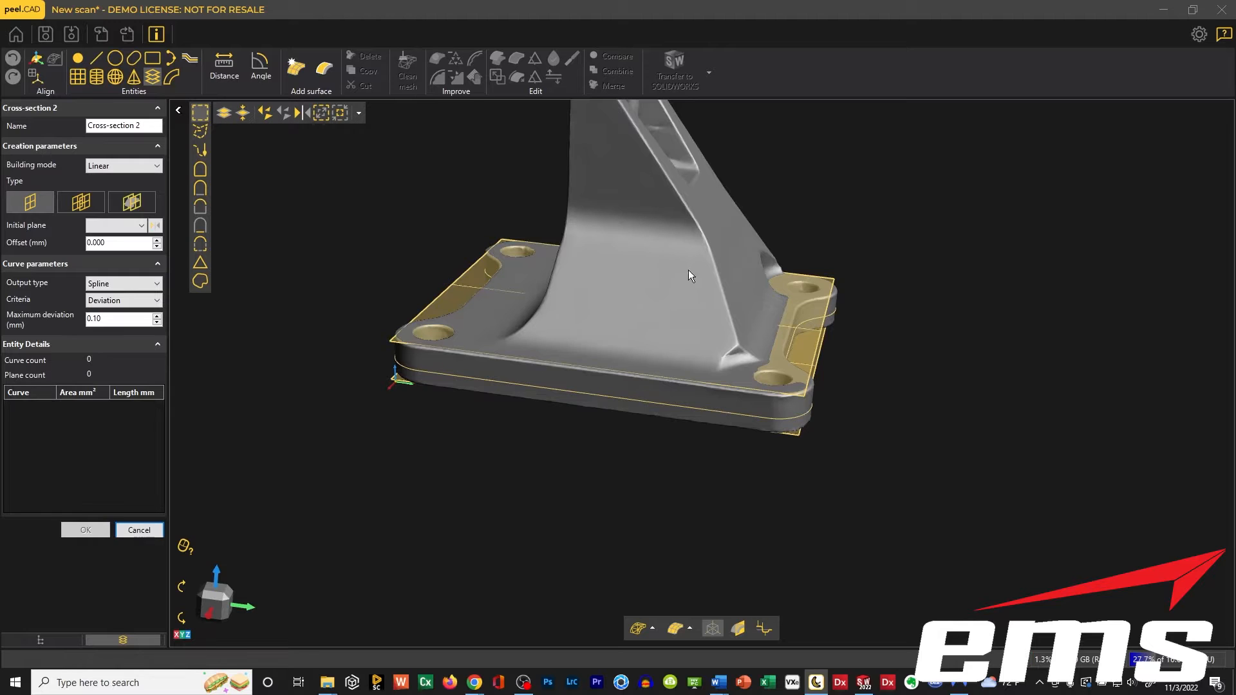
pyautogui.moveTo(575, 221); pyautogui.dragTo(553, 349)
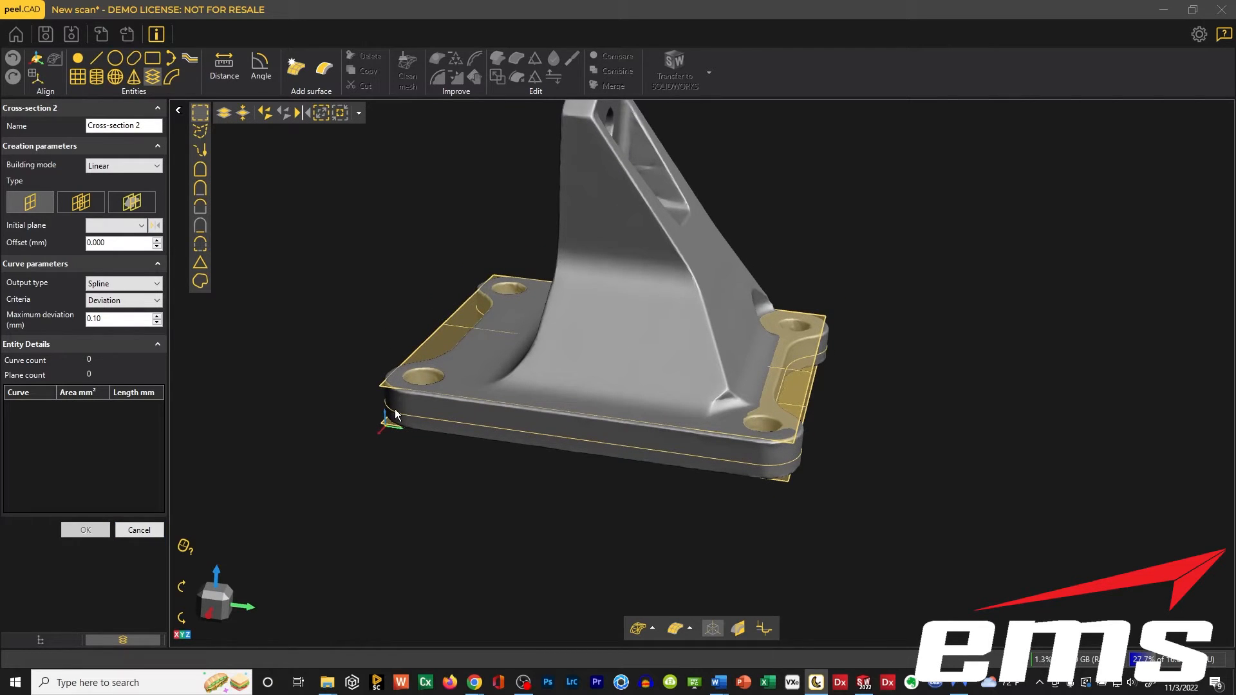
pyautogui.moveTo(424, 228); pyautogui.dragTo(422, 260)
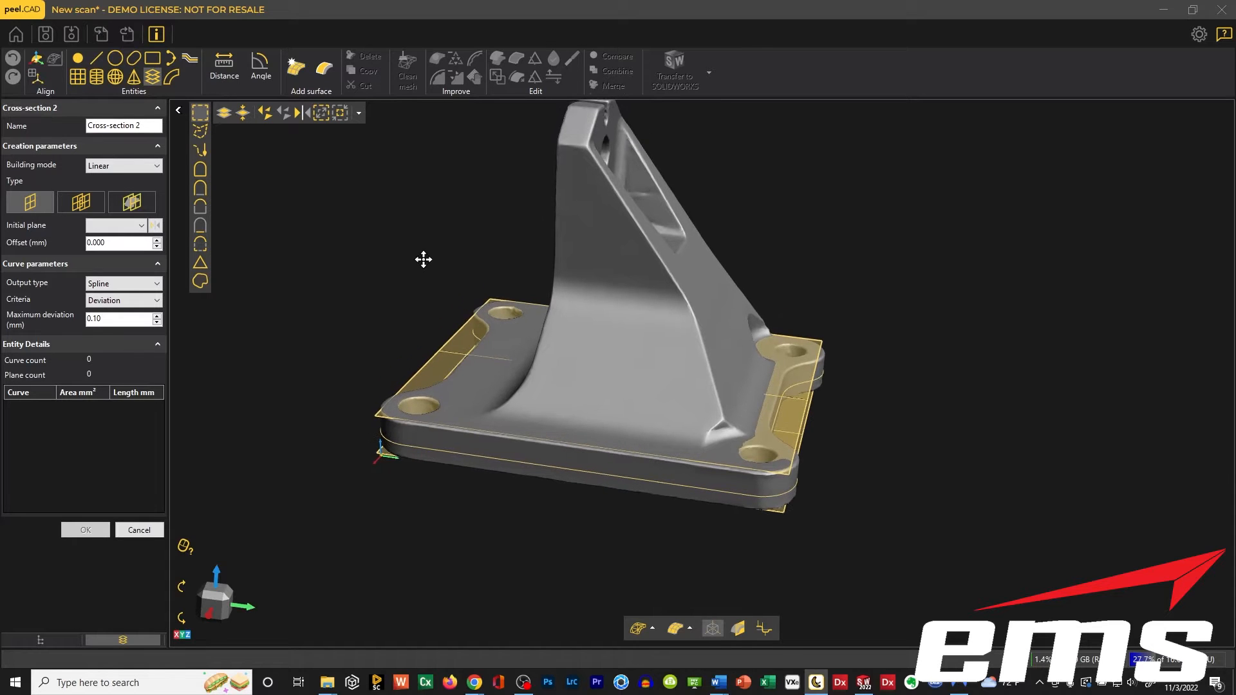
pyautogui.click(138, 531)
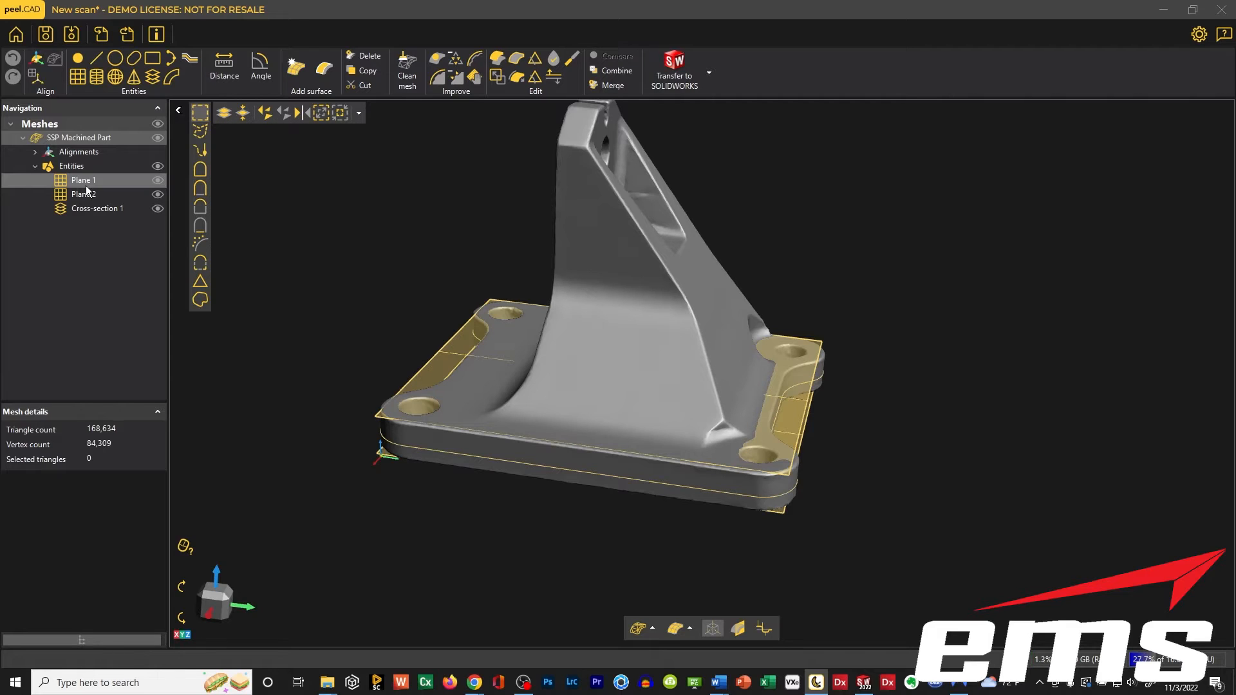
# Transfer Plane 1, Plane 2 and Cross-section 1 together to SOLIDWORKS.
pyautogui.click(107, 180)
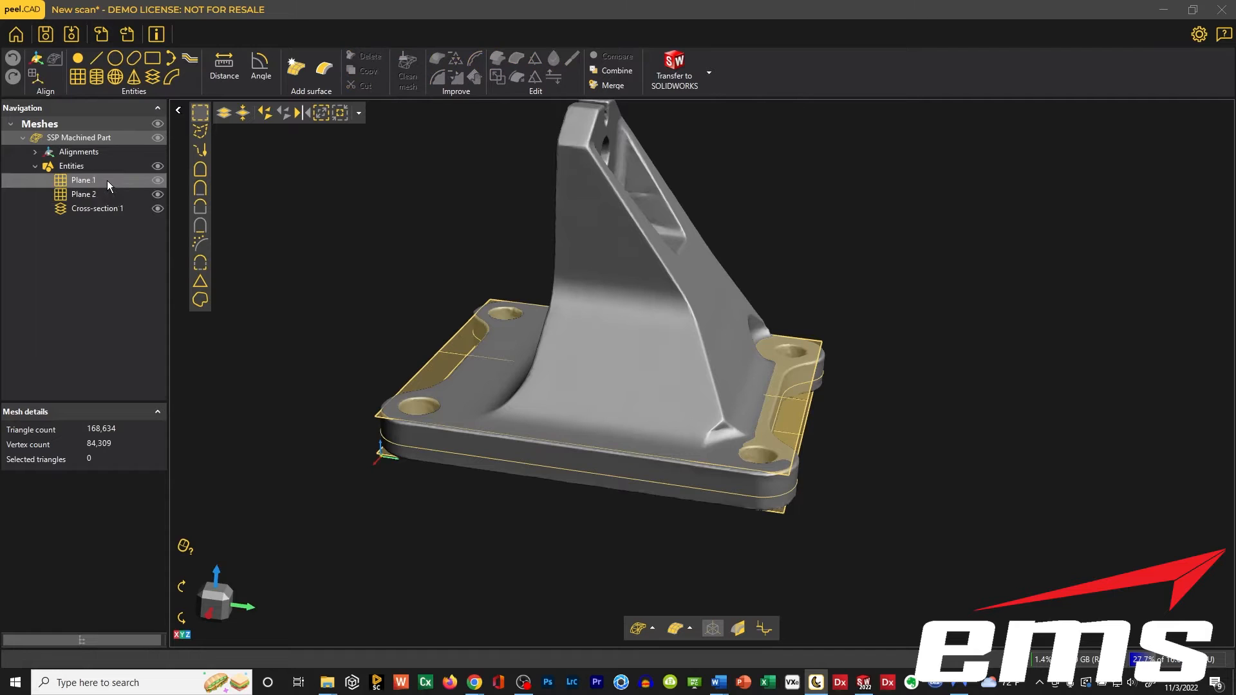
pyautogui.keyDown('shift'); pyautogui.click(112, 209); pyautogui.keyUp('shift')
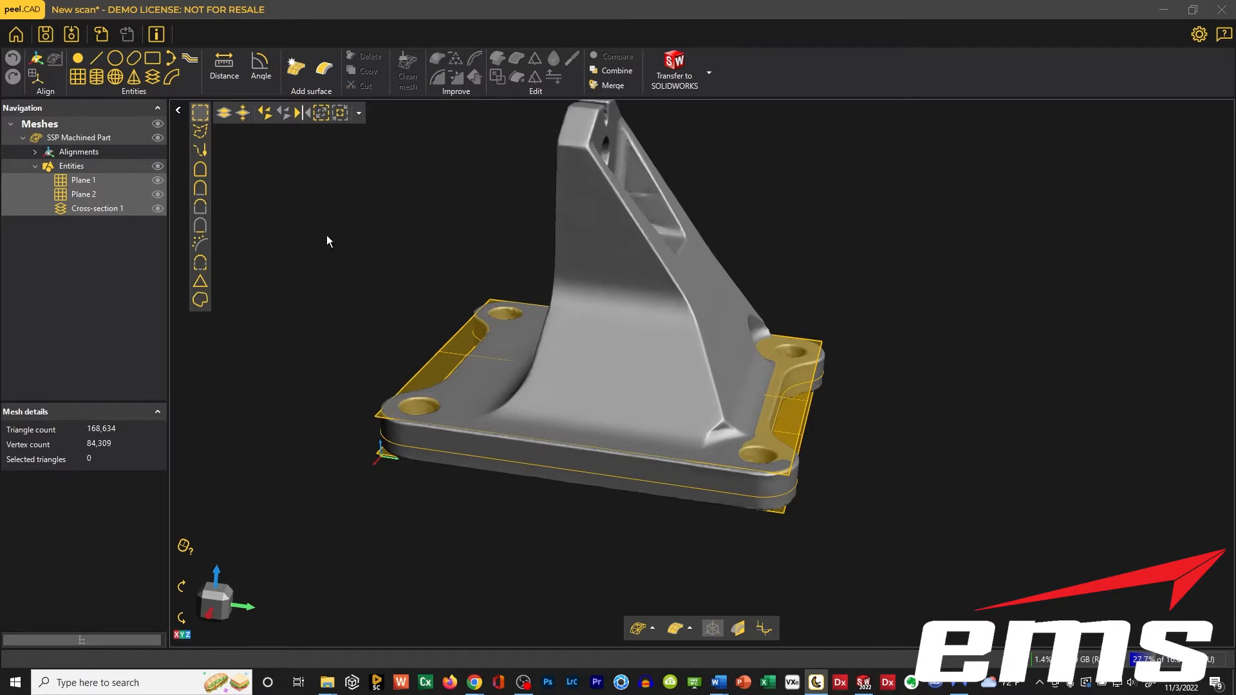
pyautogui.click(675, 78)
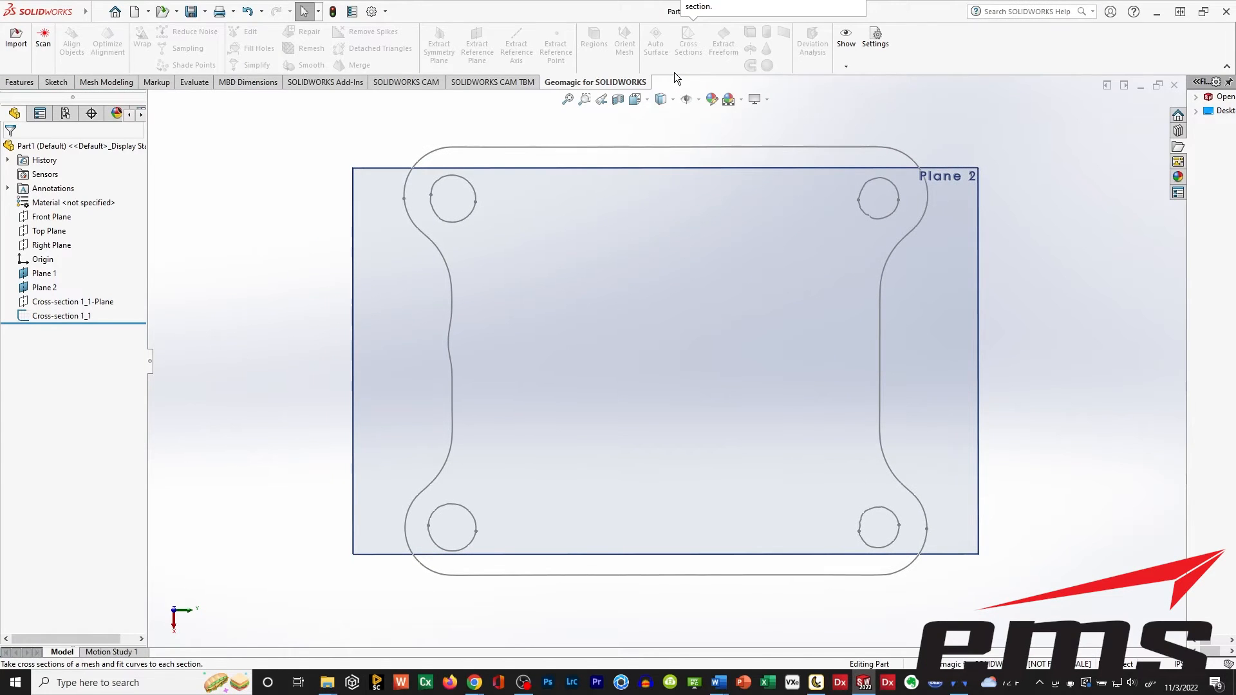
# Examine the transferred planes and base cross-section sketch in SOLIDWORKS from several angles, including the outline close up beside a hole.
pyautogui.moveTo(629, 422); pyautogui.dragTo(566, 414, button='middle')
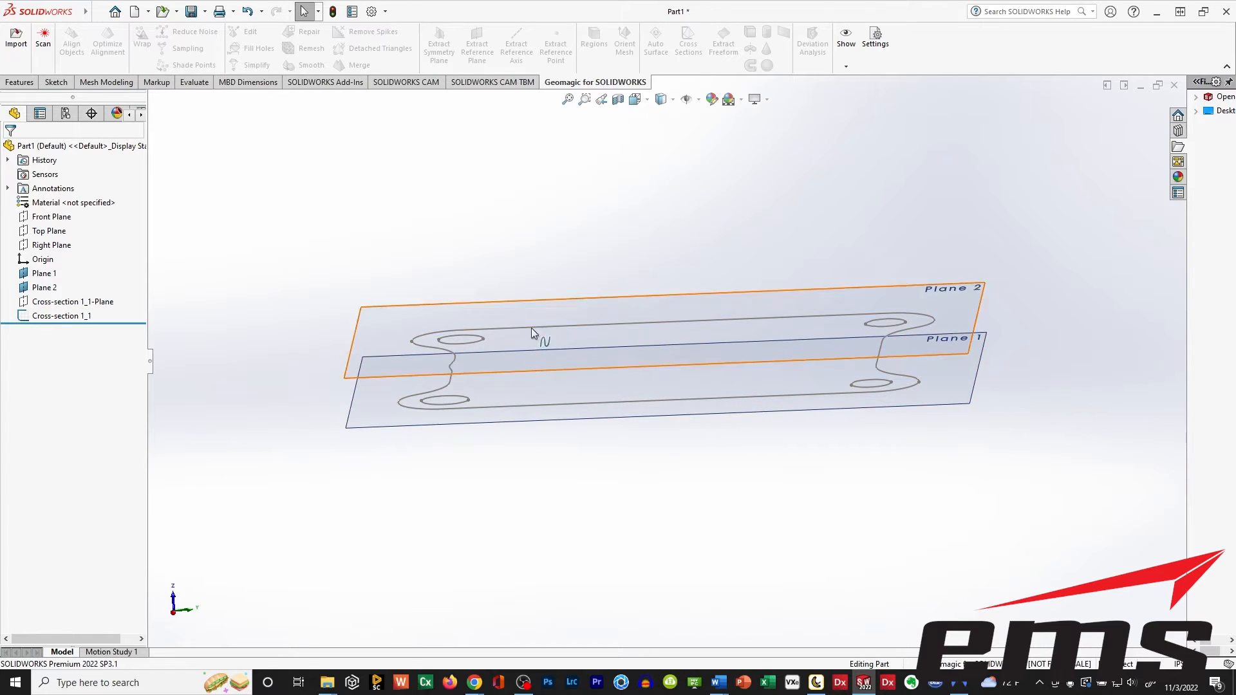
pyautogui.moveTo(632, 237); pyautogui.dragTo(635, 266, button='middle')
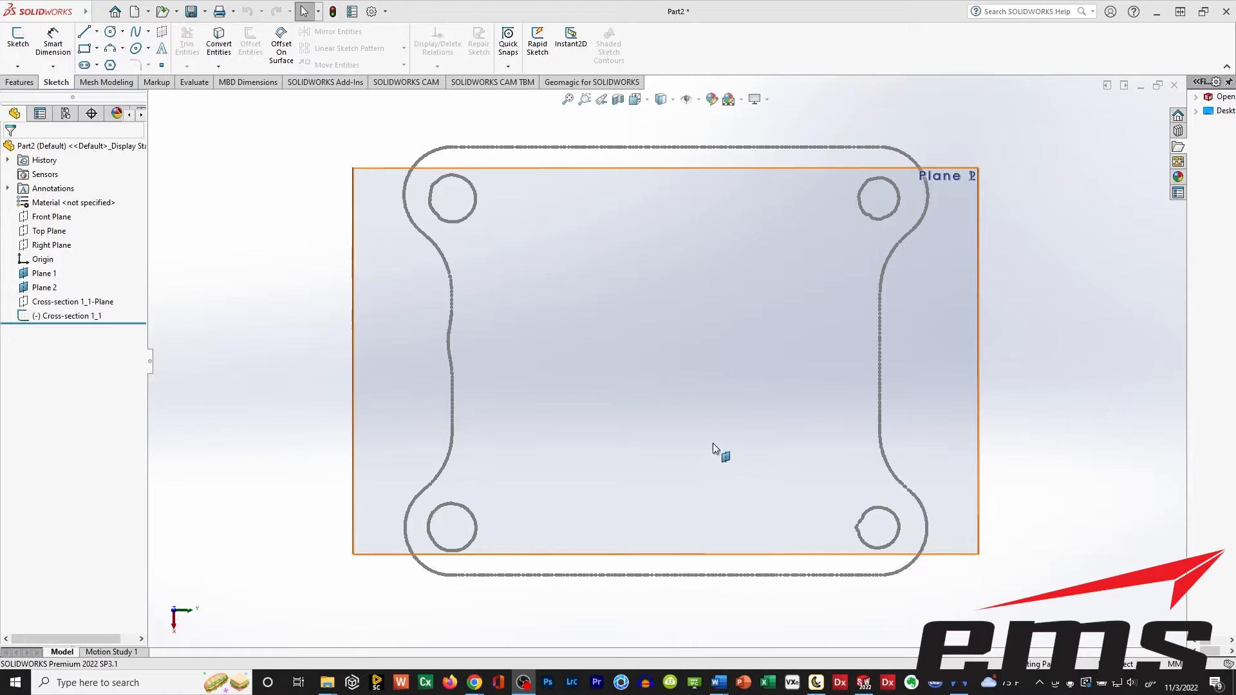
pyautogui.moveTo(628, 426)
pyautogui.mouseDown(button='middle')
pyautogui.moveTo(629, 242)
pyautogui.moveTo(611, 221)
pyautogui.mouseUp(button='middle')
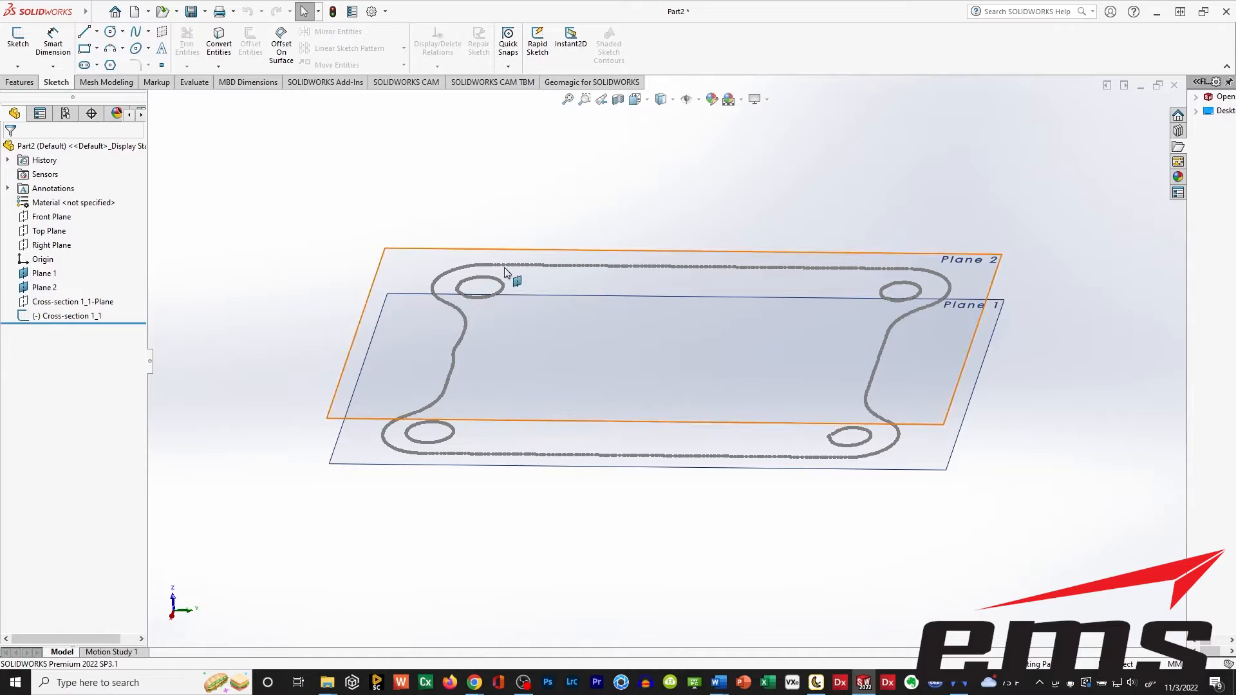
pyautogui.moveTo(418, 476); pyautogui.dragTo(586, 583, button='middle')
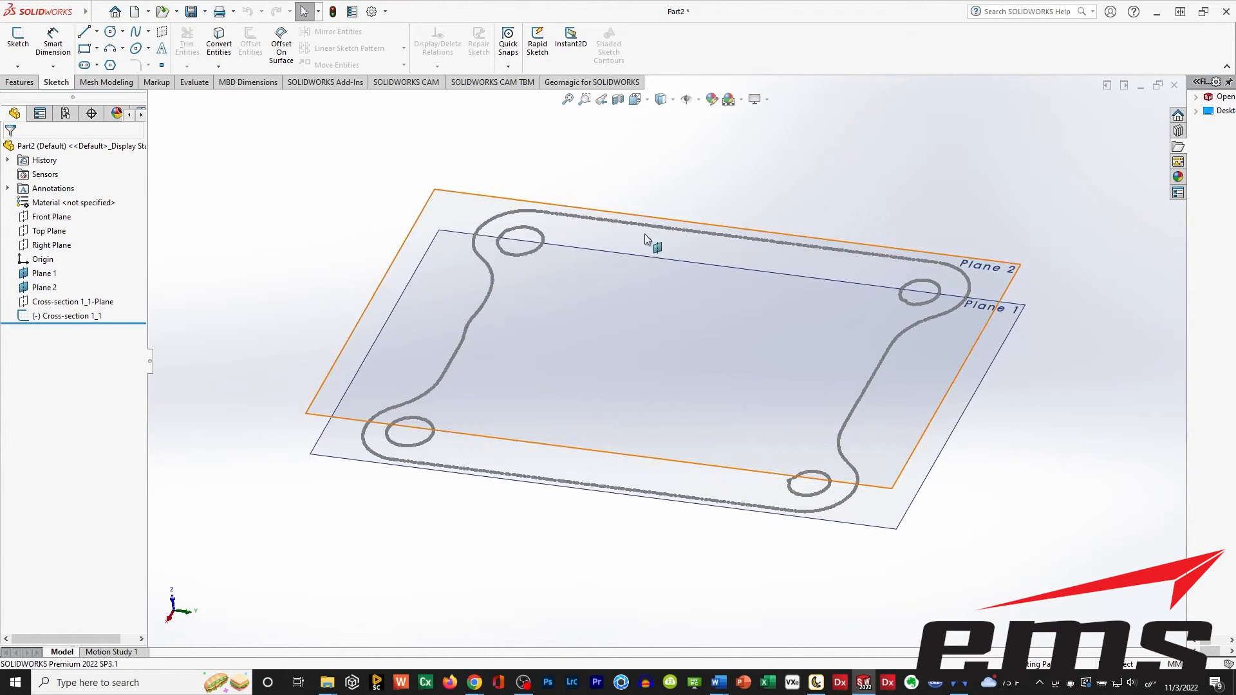
pyautogui.scroll(-5, 668, 228)
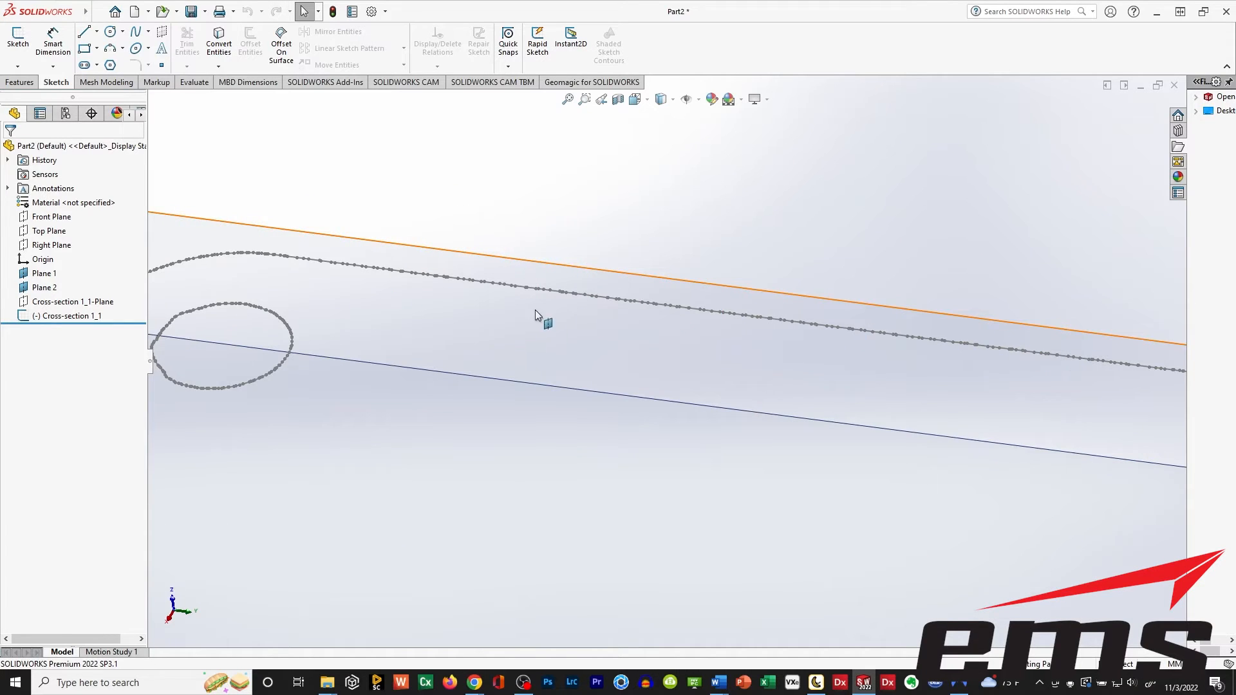
pyautogui.scroll(8, 526, 345)
pyautogui.keyDown('ctrl'); pyautogui.moveTo(618, 450); pyautogui.dragTo(595, 400, button='middle'); pyautogui.keyUp('ctrl')
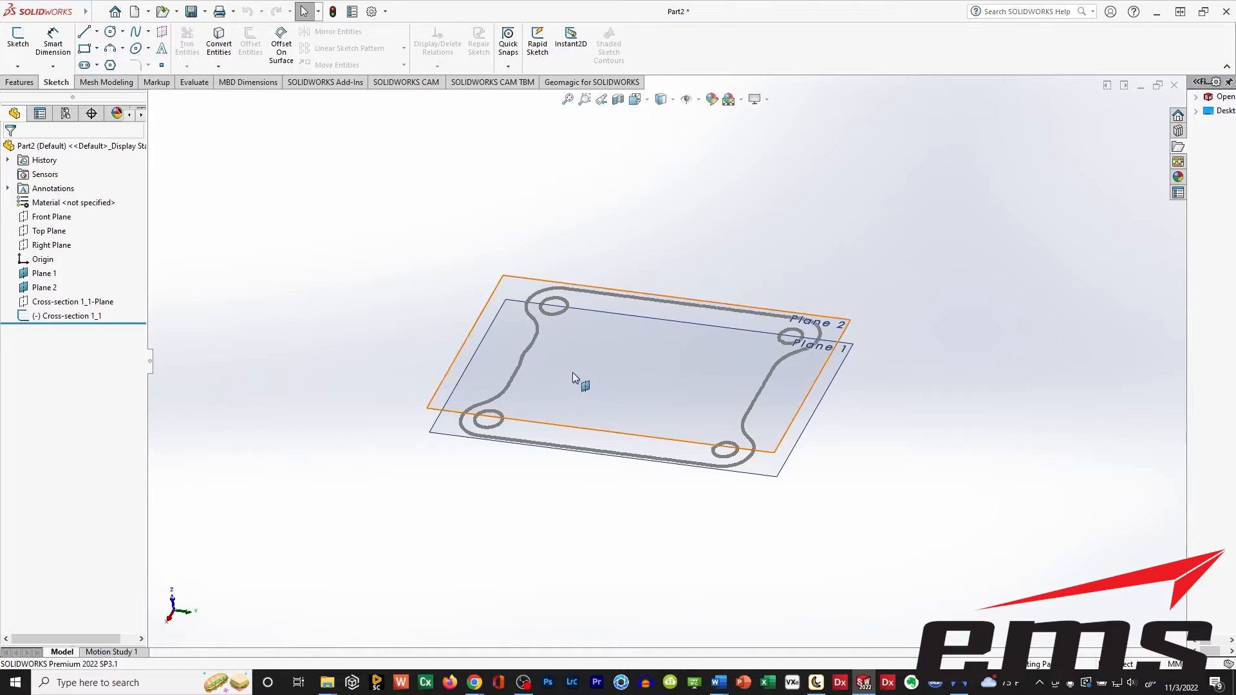
pyautogui.moveTo(577, 381); pyautogui.dragTo(580, 291, button='middle')
pyautogui.scroll(-2, 577, 295)
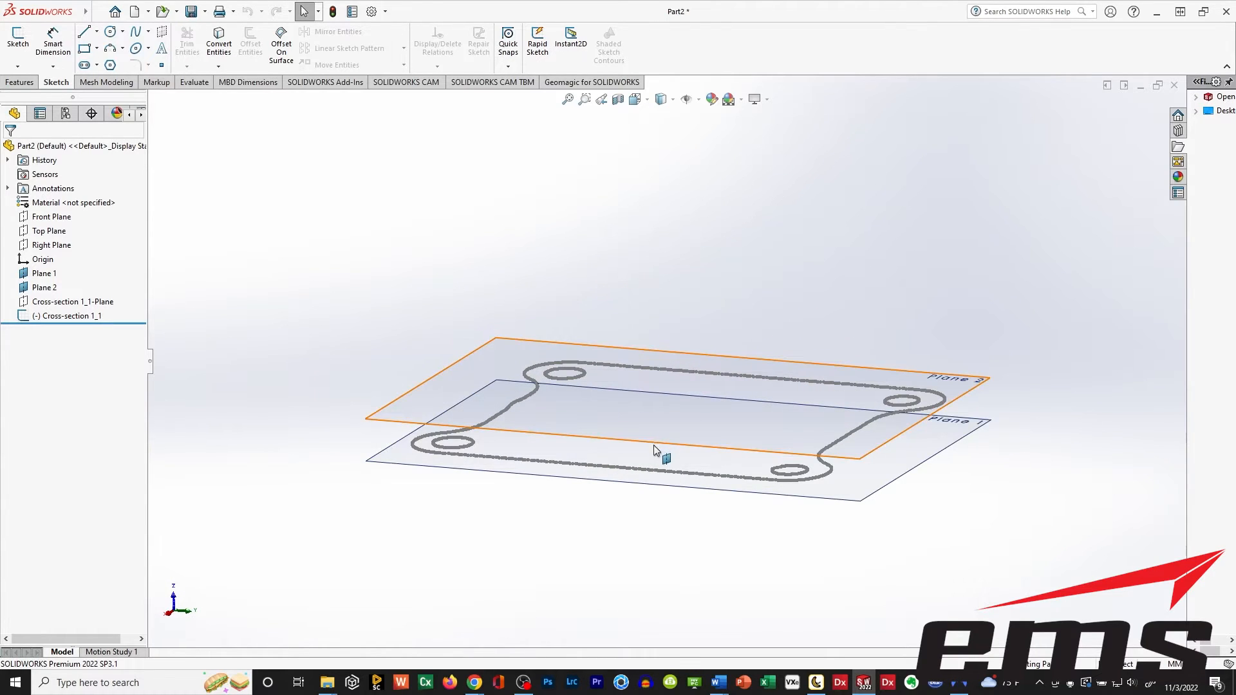
pyautogui.keyDown('ctrl'); pyautogui.moveTo(653, 440); pyautogui.dragTo(625, 381, button='middle'); pyautogui.keyUp('ctrl')
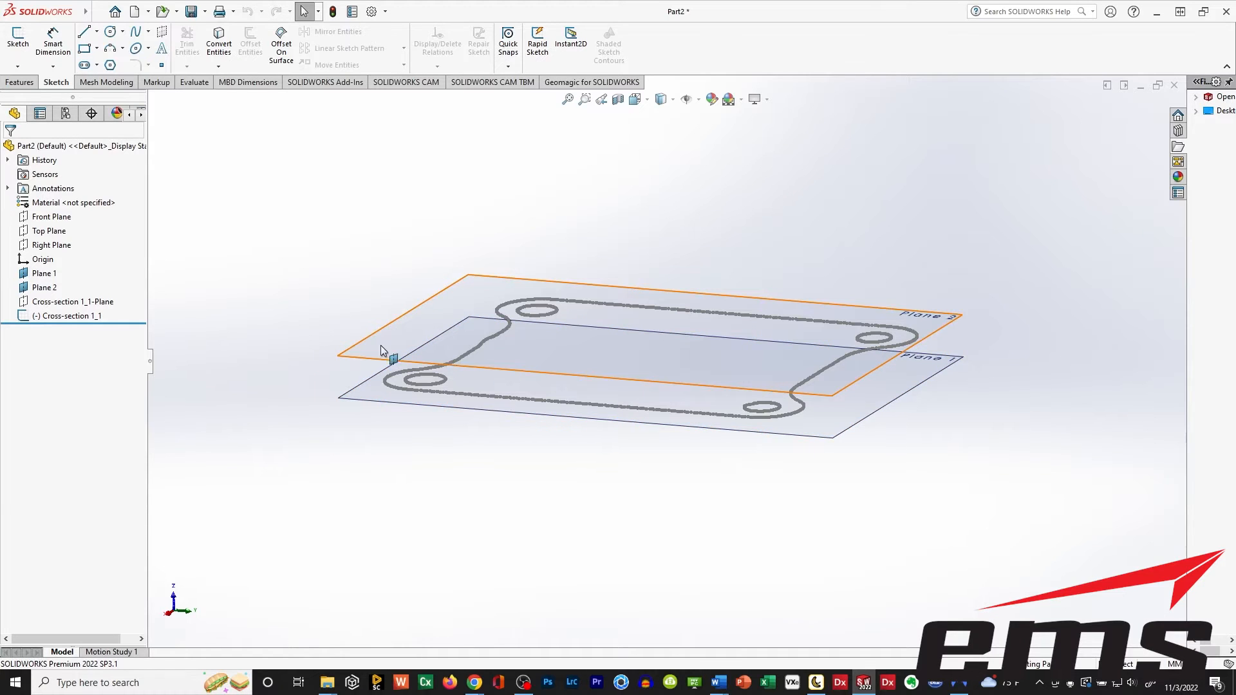
# Hide Plane 1 in the transferred part.
pyautogui.click(25, 277)
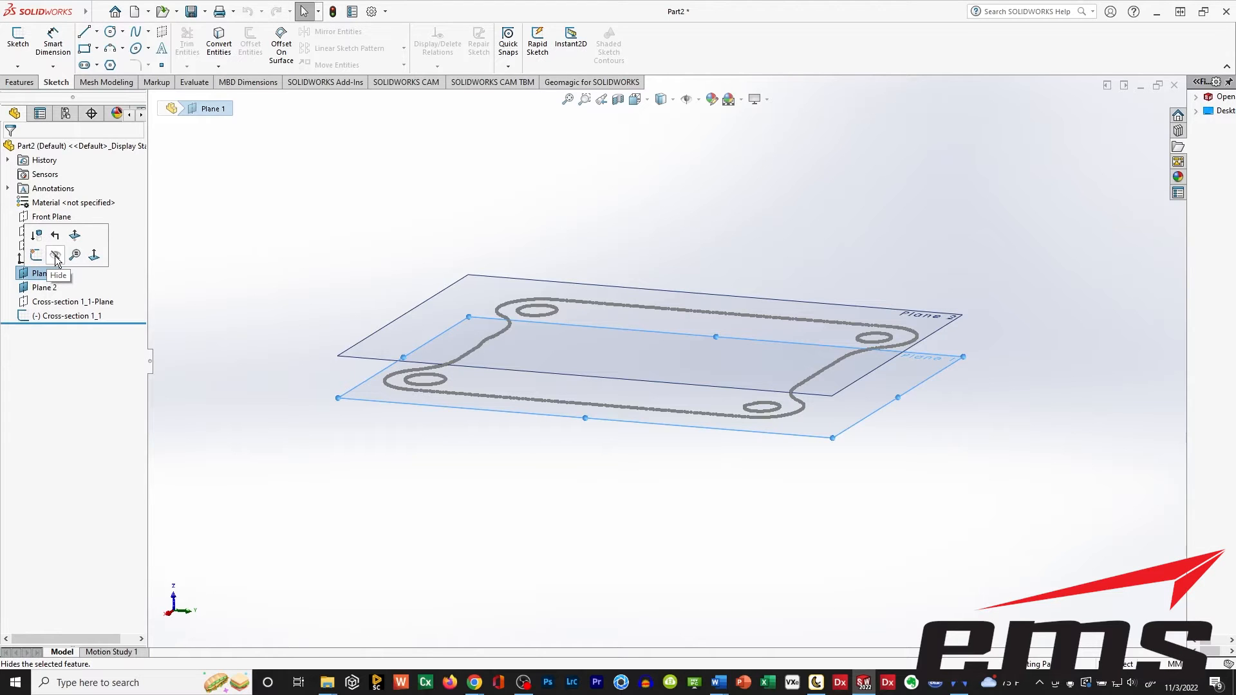
pyautogui.click(56, 258)
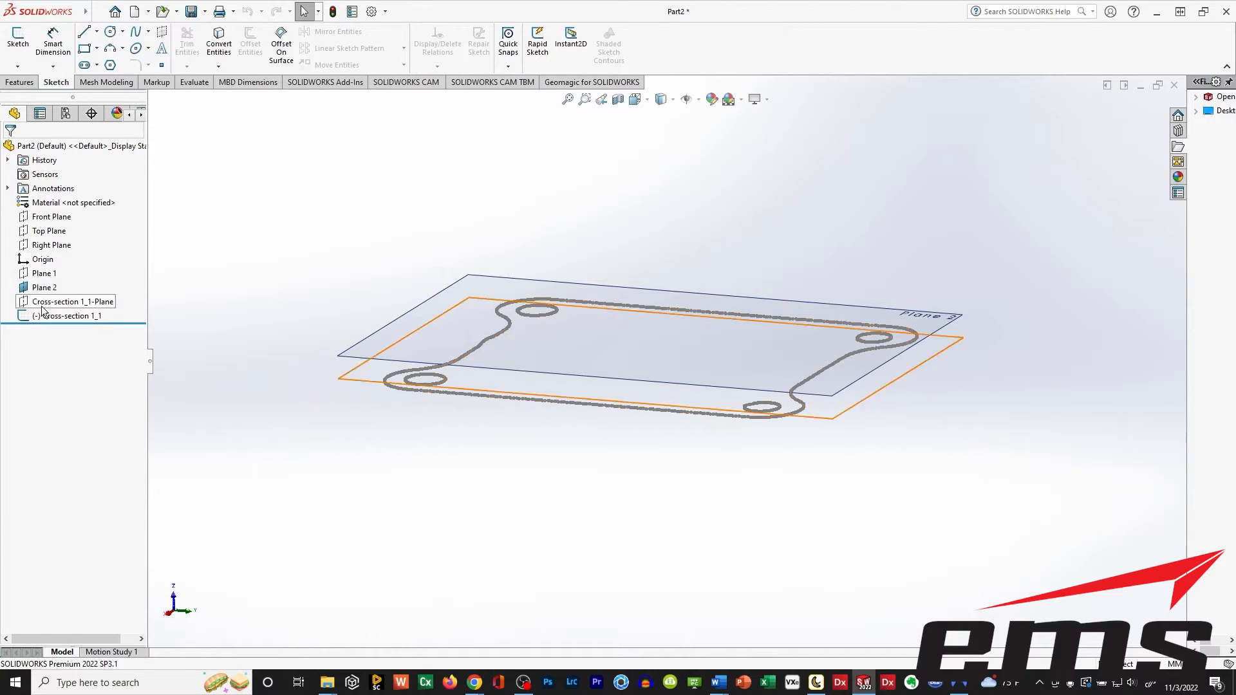
# Show Plane 1 and hide Plane 2 in the transferred part.
pyautogui.click(46, 274)
pyautogui.click(53, 257)
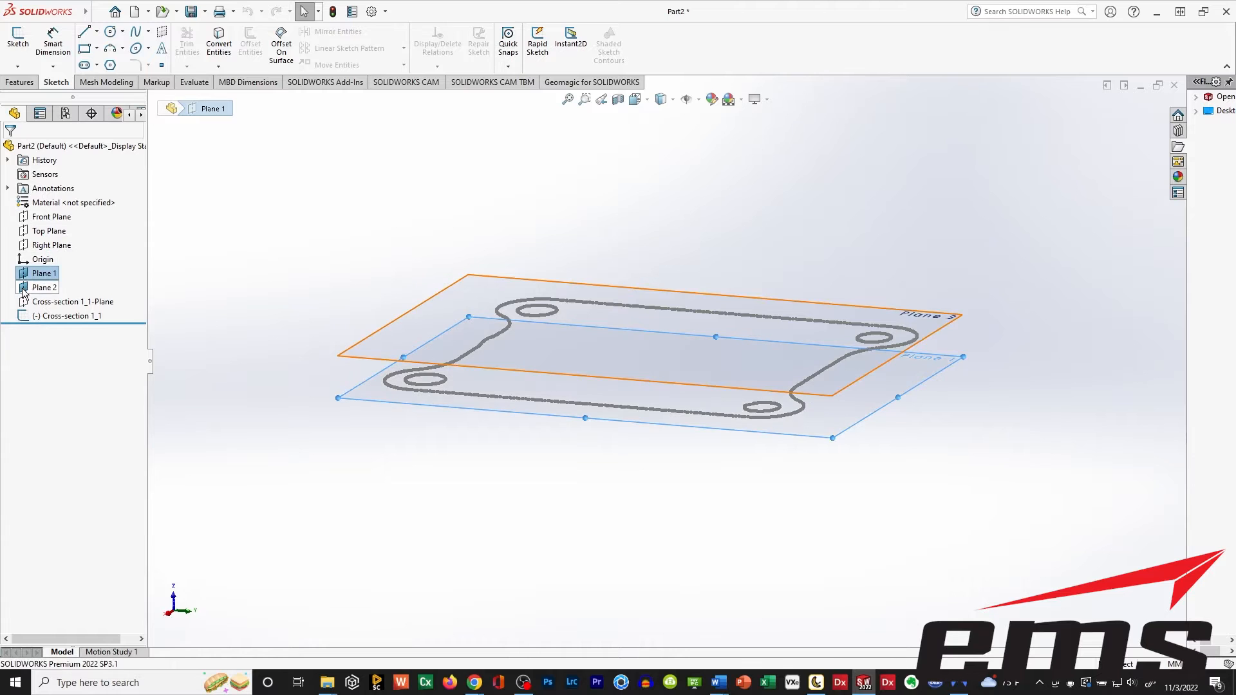
pyautogui.click(42, 288)
pyautogui.click(54, 271)
# Start a new sketch on Plane 1 and hide the plane so only the cross-section outline remains in view.
pyautogui.moveTo(479, 254)
pyautogui.mouseDown(button='middle')
pyautogui.moveTo(414, 318)
pyautogui.moveTo(513, 303)
pyautogui.moveTo(542, 321)
pyautogui.moveTo(519, 348)
pyautogui.moveTo(352, 247)
pyautogui.mouseUp(button='middle')
pyautogui.click(23, 56)
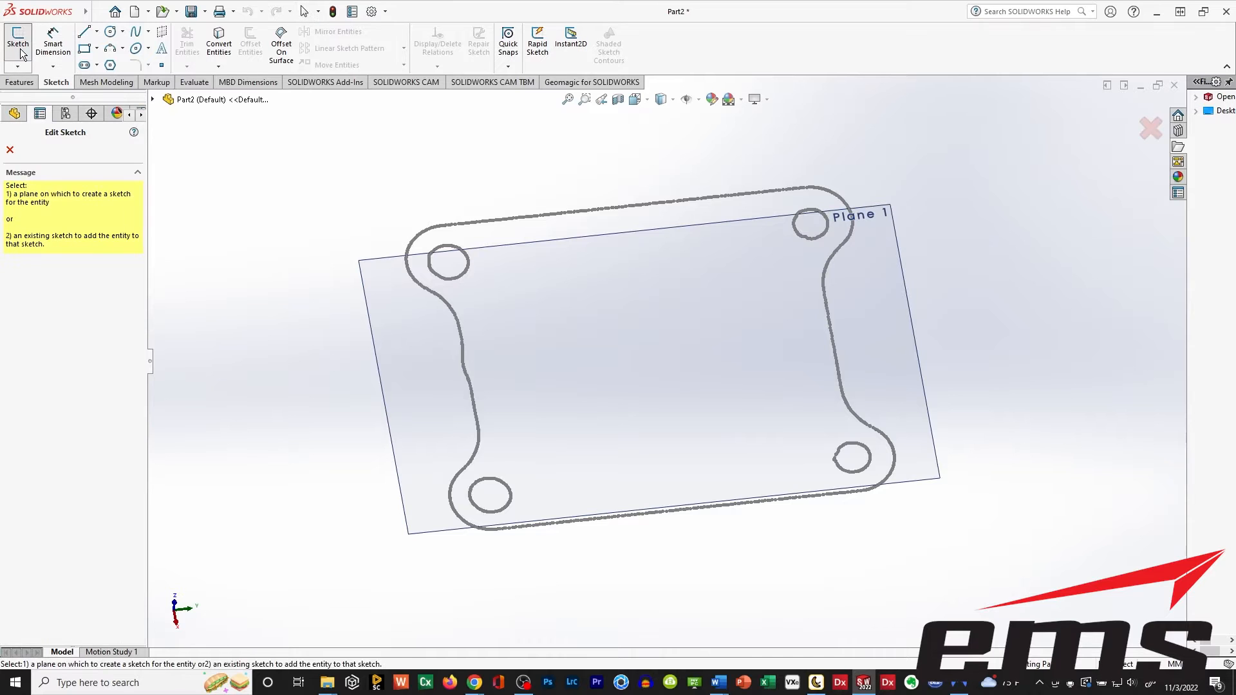
pyautogui.click(379, 259)
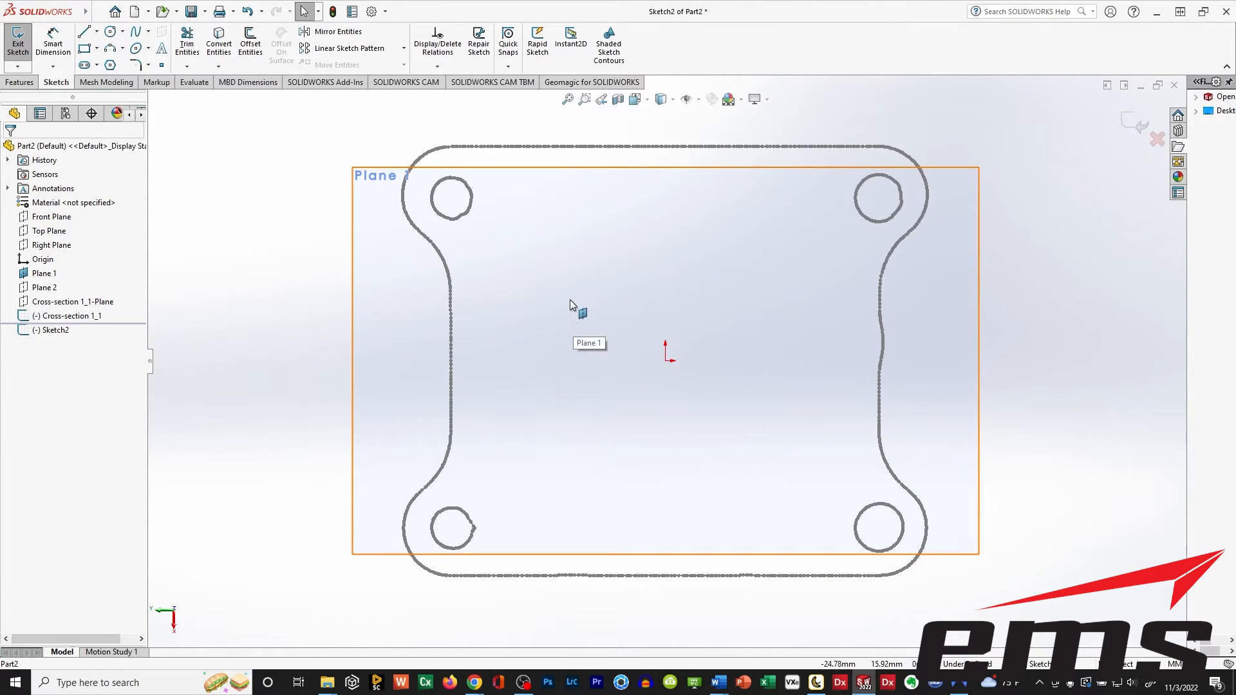
pyautogui.keyDown('ctrl'); pyautogui.moveTo(709, 314); pyautogui.dragTo(665, 315, button='middle'); pyautogui.keyUp('ctrl')
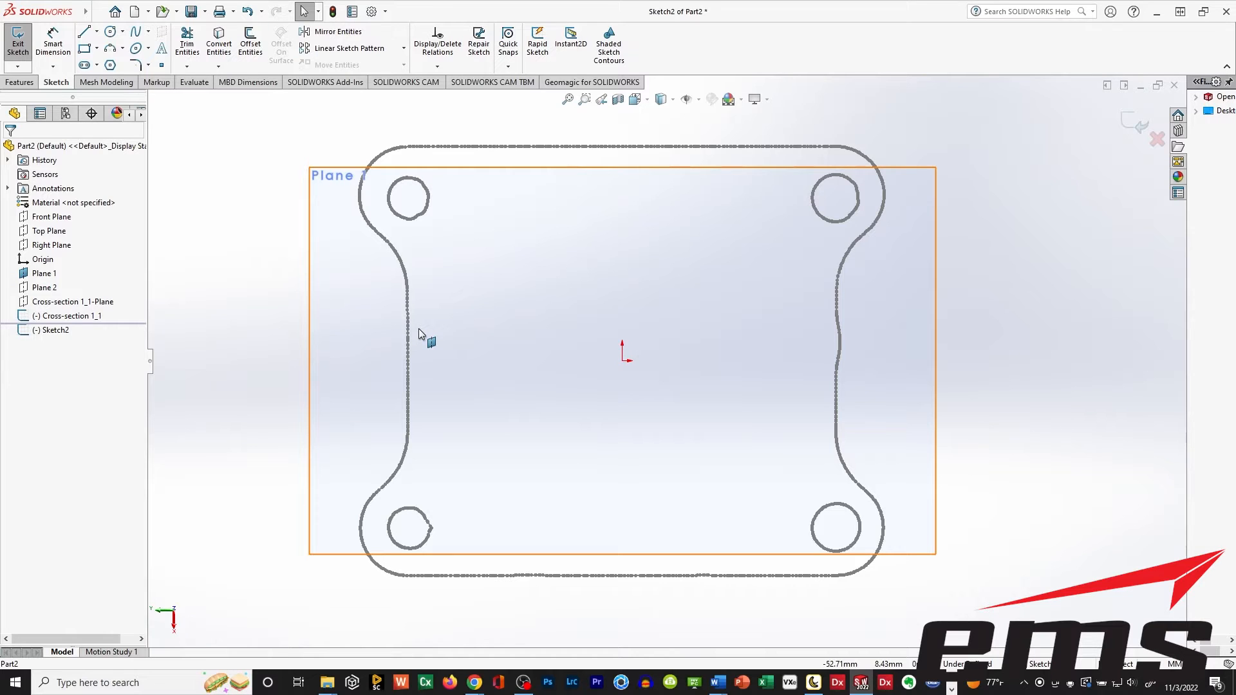
pyautogui.click(39, 274)
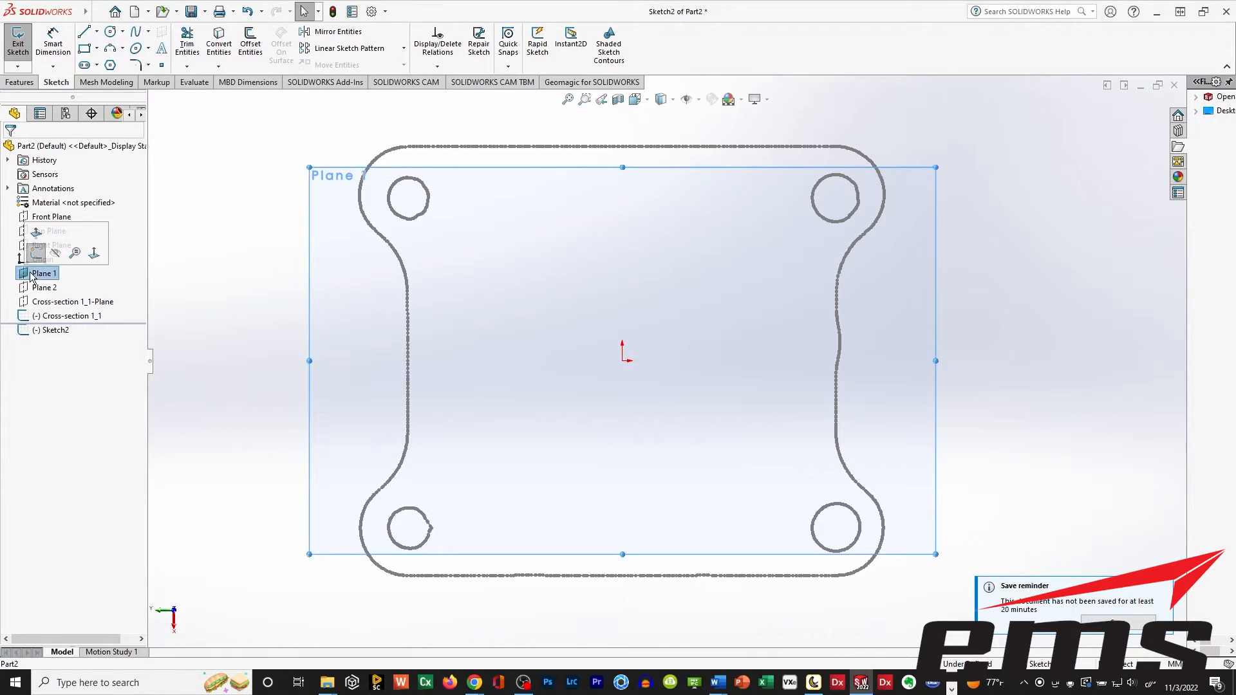
pyautogui.click(56, 258)
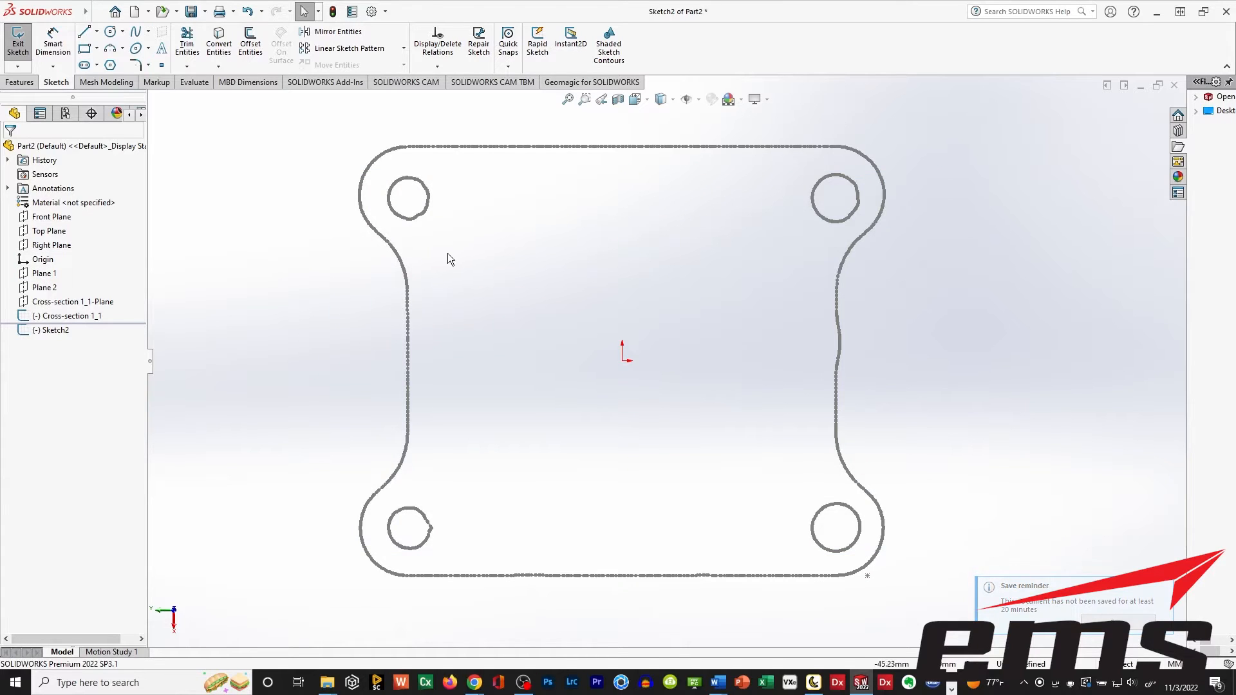
# Sketch a circle about 8.2 mm in radius centred on the cross-section's upper-left hole.
pyautogui.moveTo(446, 256)
pyautogui.keyDown('ctrl'); pyautogui.mouseDown(button='middle')
pyautogui.moveTo(486, 318)
pyautogui.moveTo(471, 309)
pyautogui.mouseUp(button='middle'); pyautogui.keyUp('ctrl')
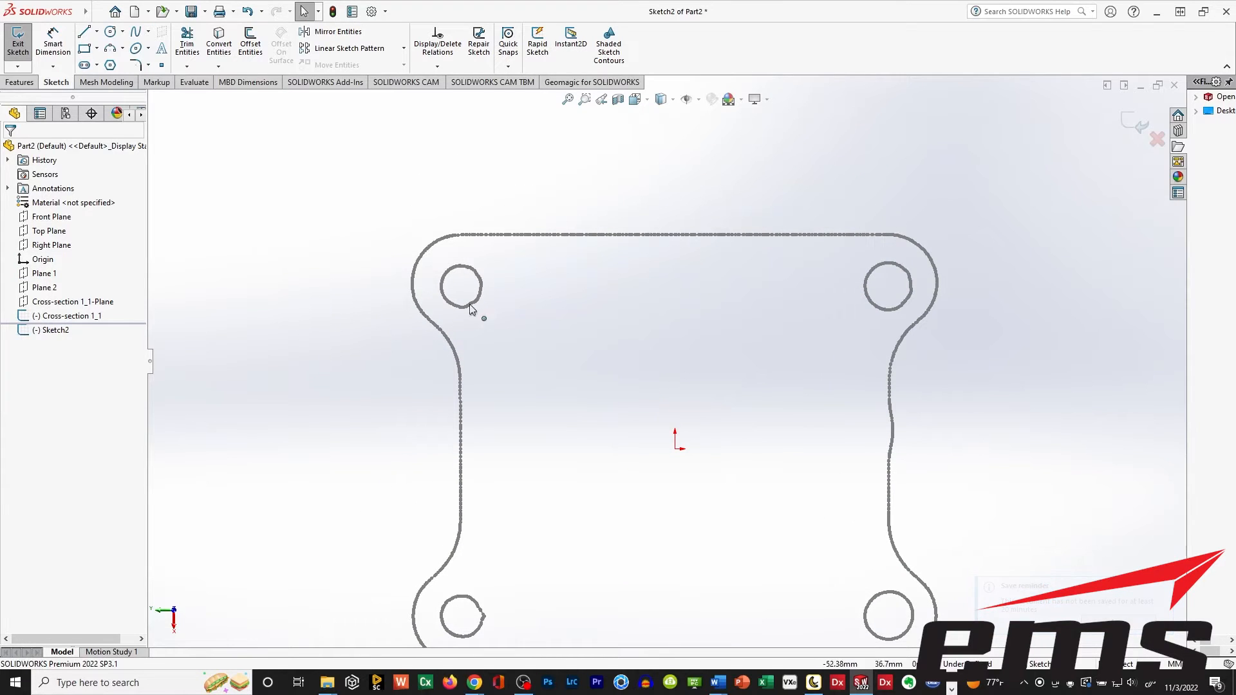
pyautogui.click(111, 33)
pyautogui.scroll(-4, 442, 309)
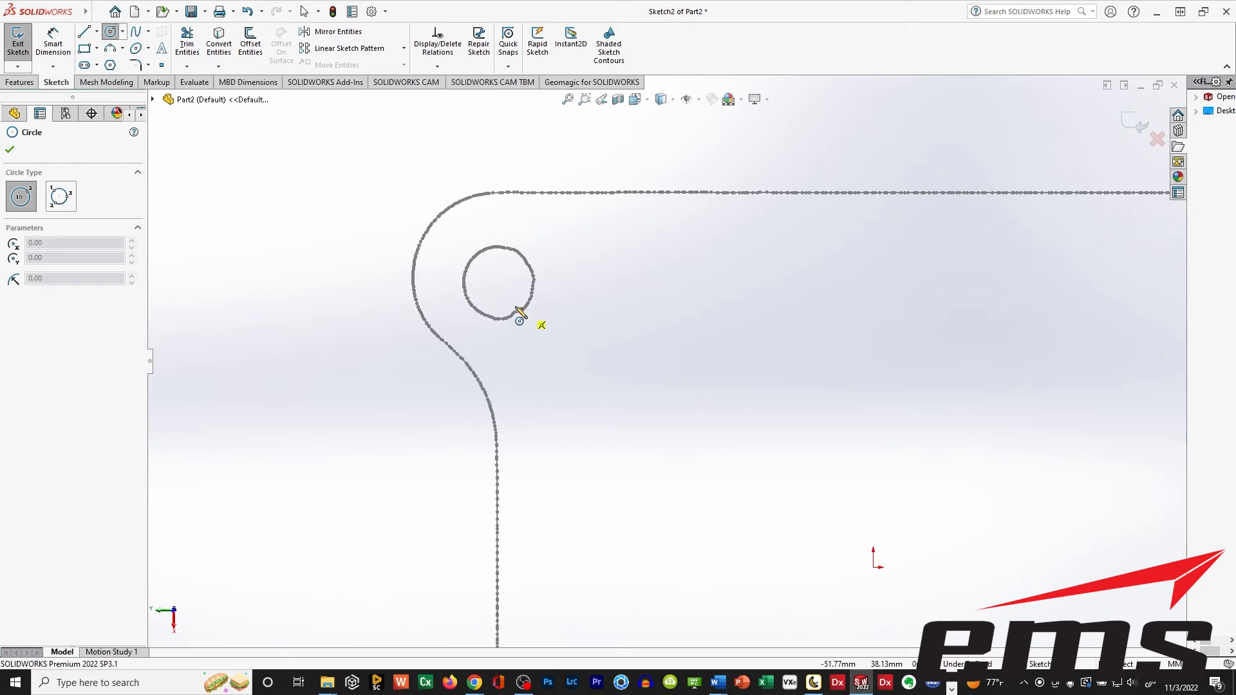
pyautogui.click(498, 280)
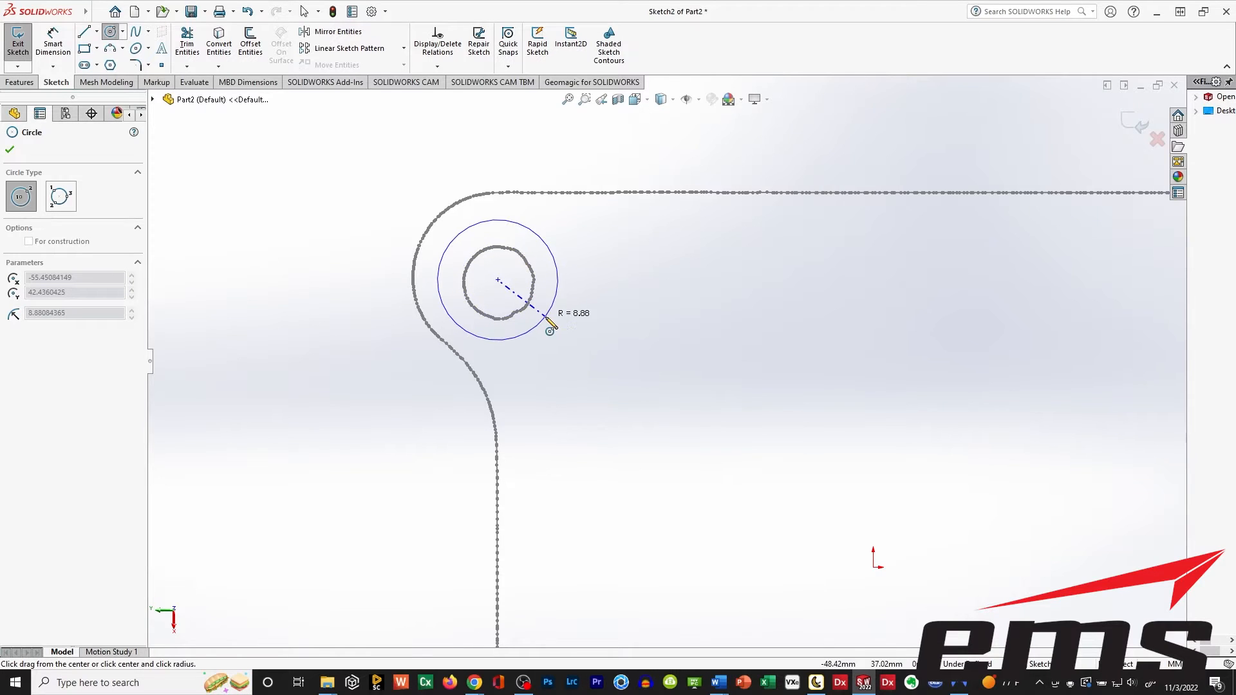
pyautogui.click(542, 316)
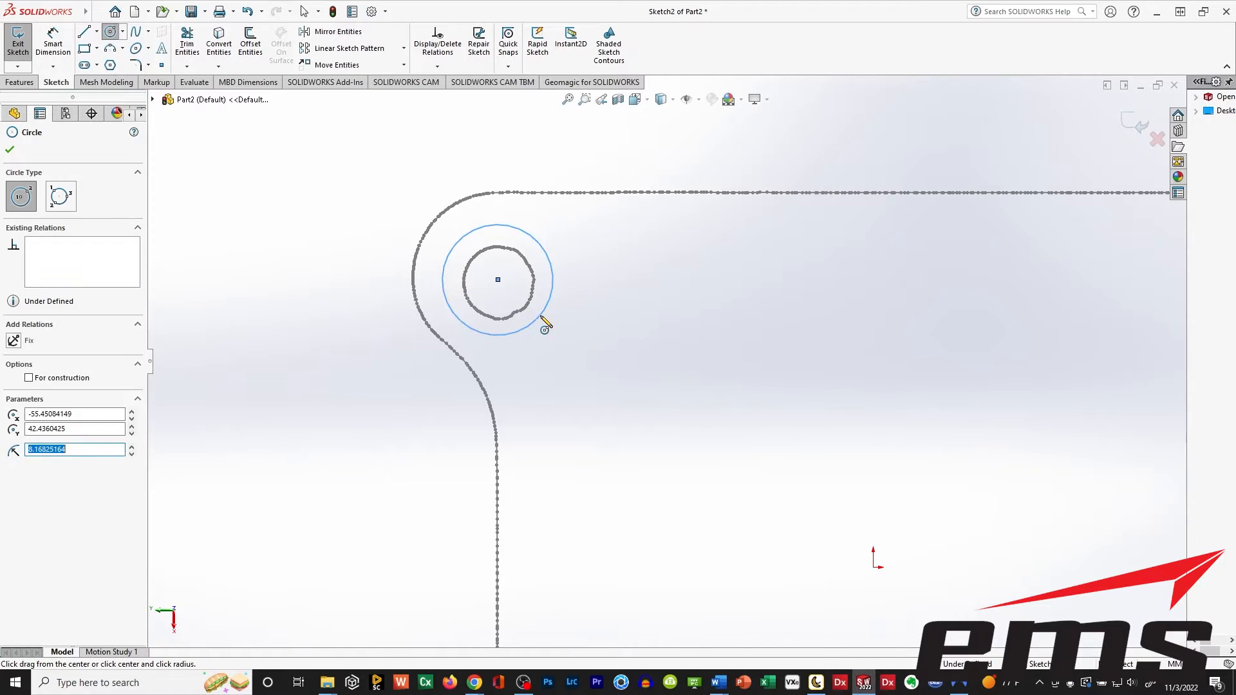
pyautogui.press('Escape')
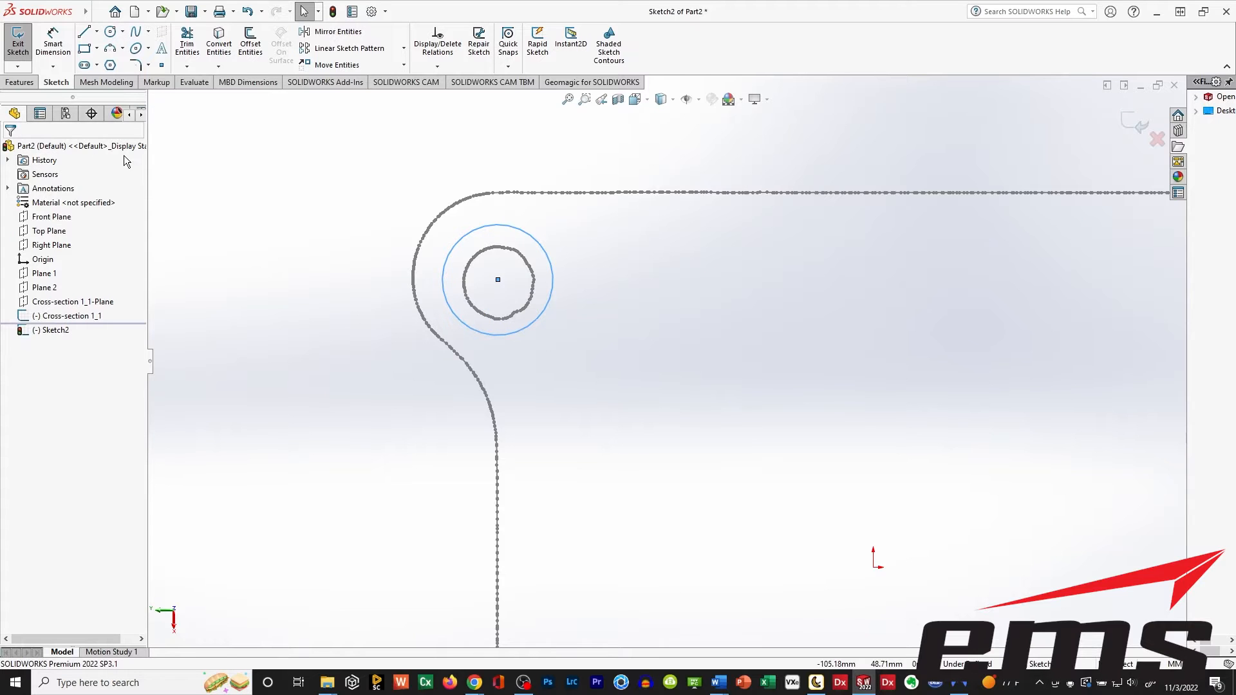
# Dimension the circle at the upper-left hole to a diameter of 10 mm.
pyautogui.scroll(-2, 588, 338)
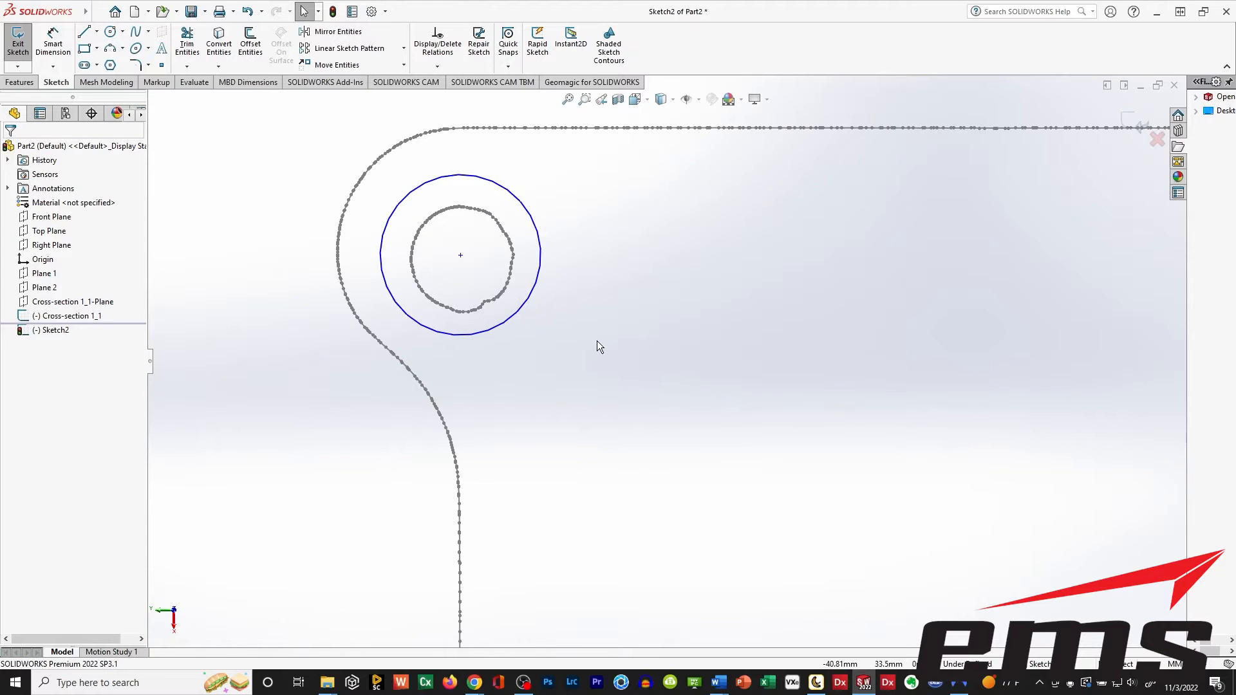
pyautogui.scroll(3, 593, 342)
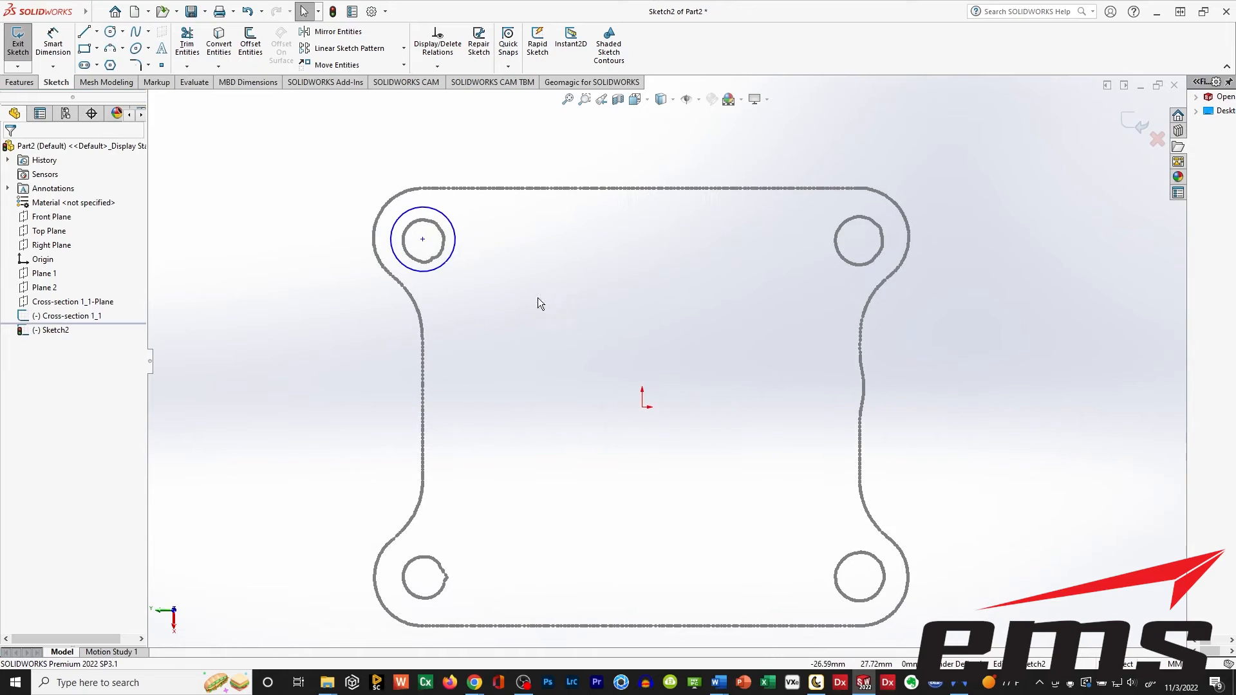
pyautogui.click(110, 31)
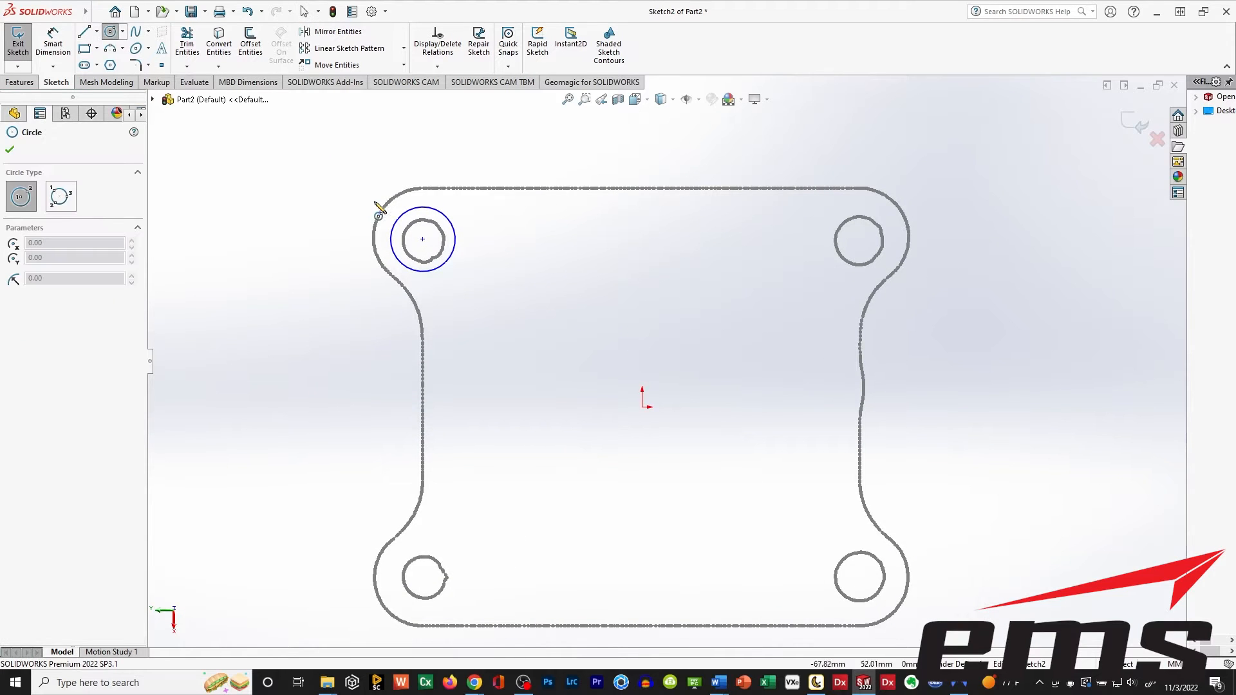
pyautogui.click(399, 217)
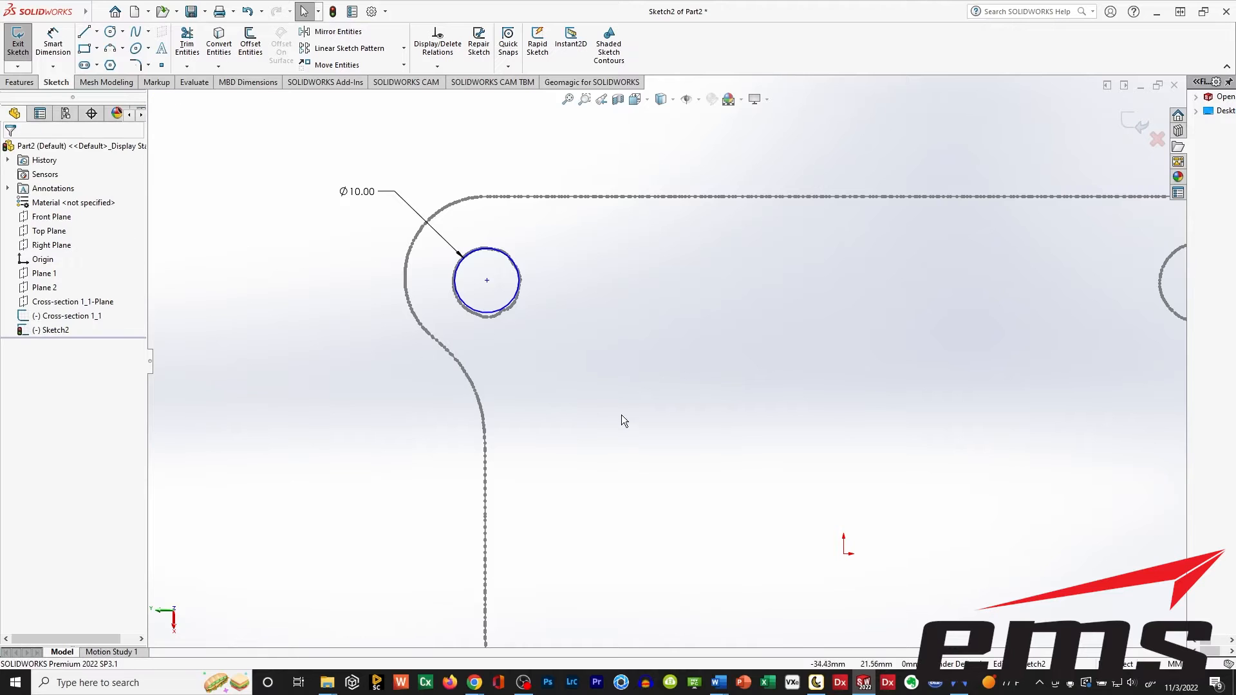
pyautogui.scroll(-2, 630, 417)
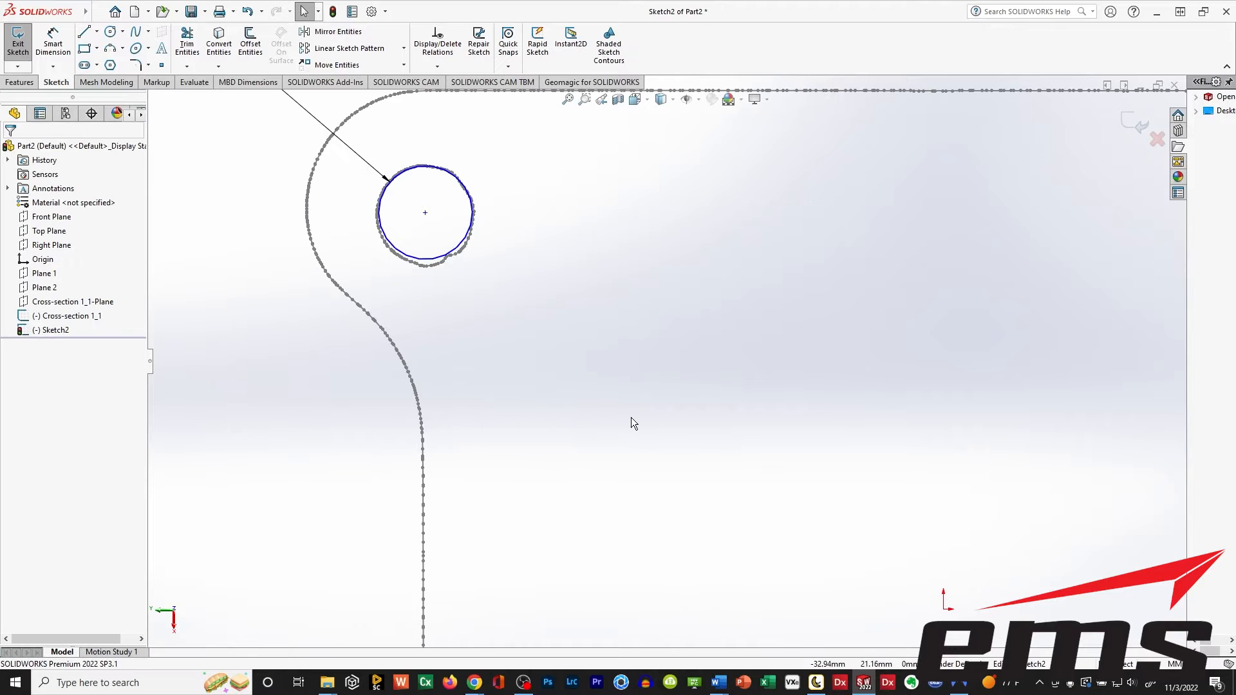
pyautogui.scroll(8, 630, 416)
pyautogui.keyDown('ctrl'); pyautogui.moveTo(696, 423); pyautogui.dragTo(561, 360, button='middle'); pyautogui.keyUp('ctrl')
pyautogui.scroll(-1, 562, 361)
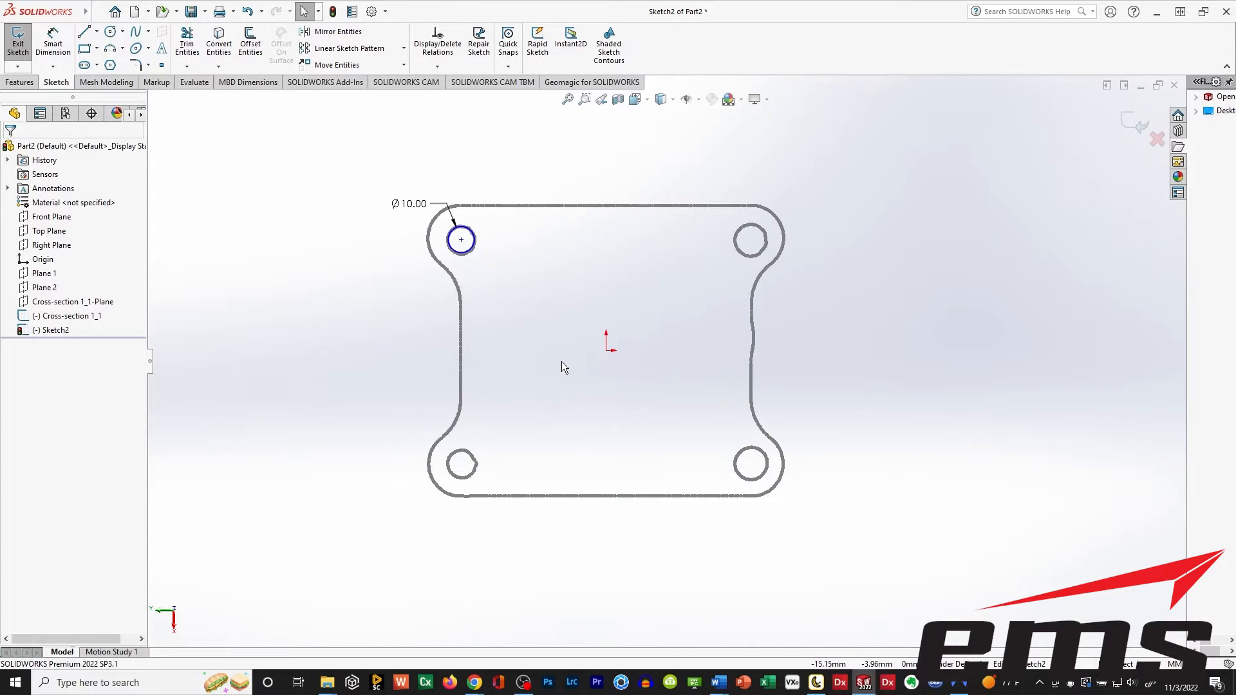
# Sketch circles about 8 to 9 mm in radius centred on the upper-right, lower-right and lower-left holes, aligning their centres with the existing ones.
pyautogui.scroll(-1, 496, 331)
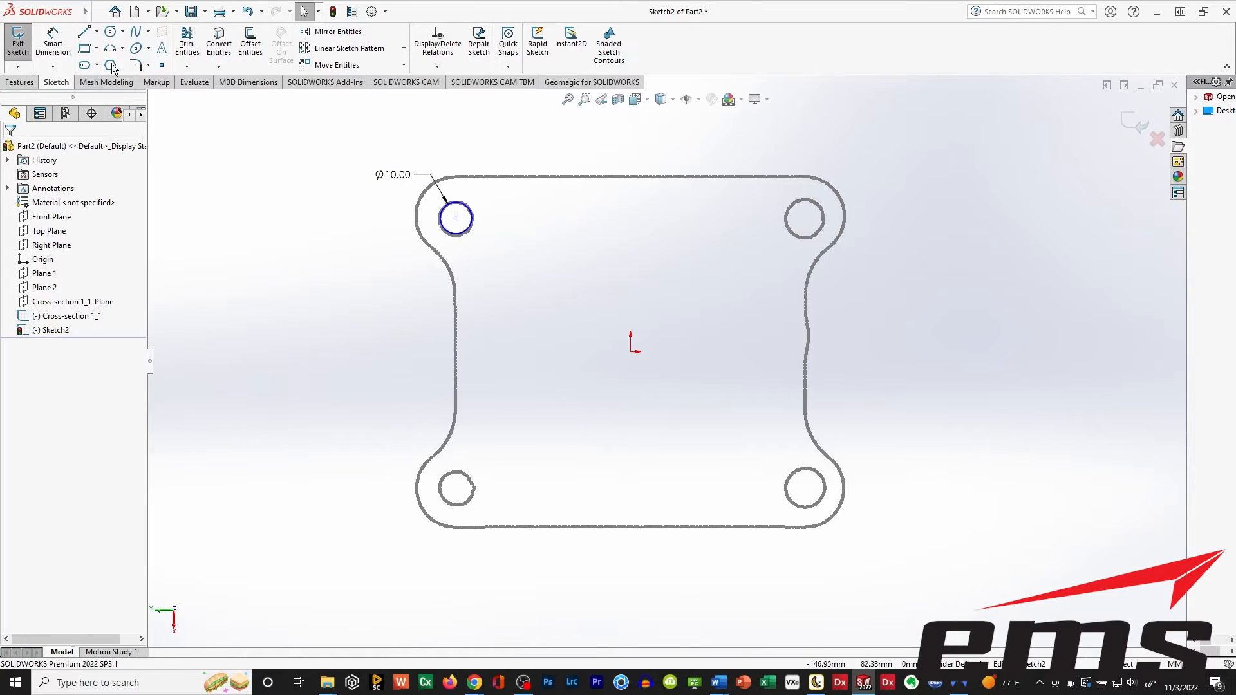
pyautogui.click(111, 33)
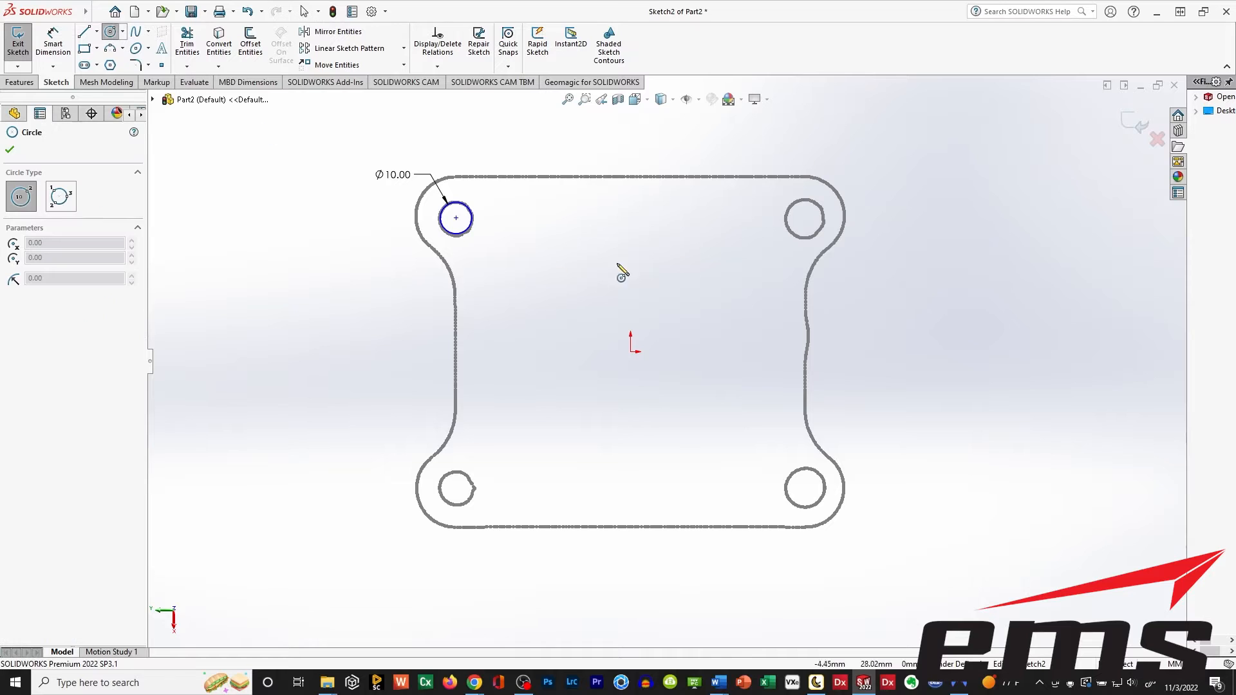
pyautogui.click(805, 217)
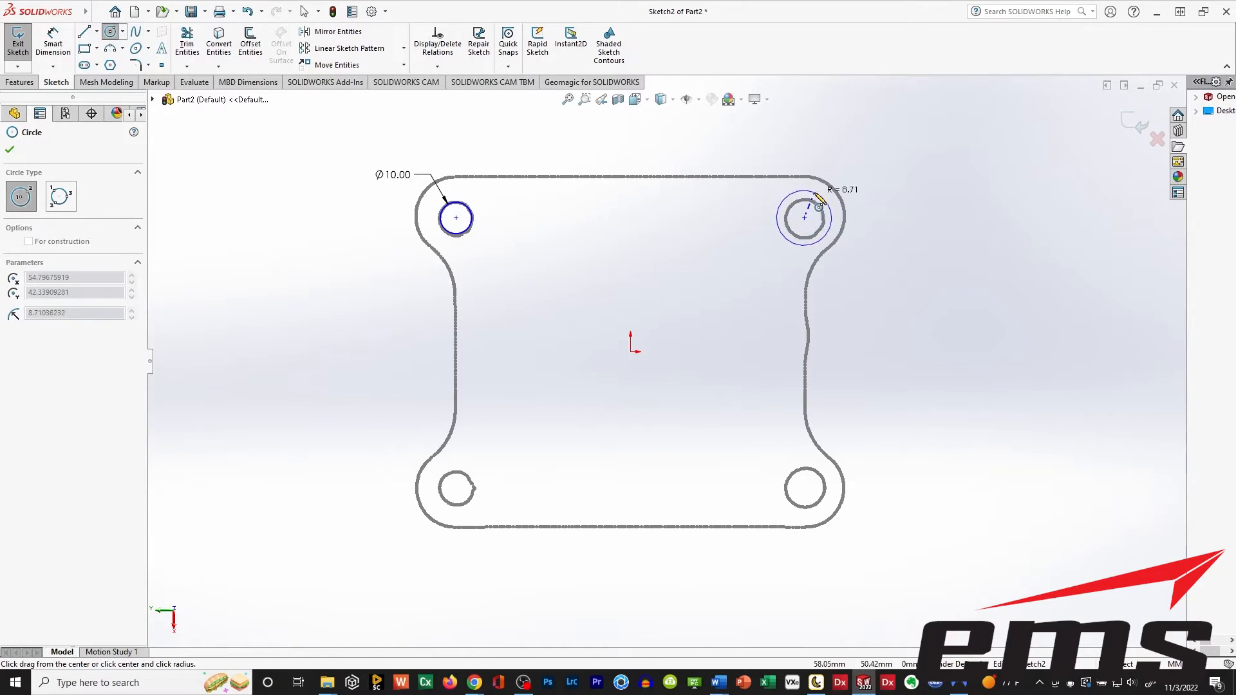
pyautogui.click(823, 199)
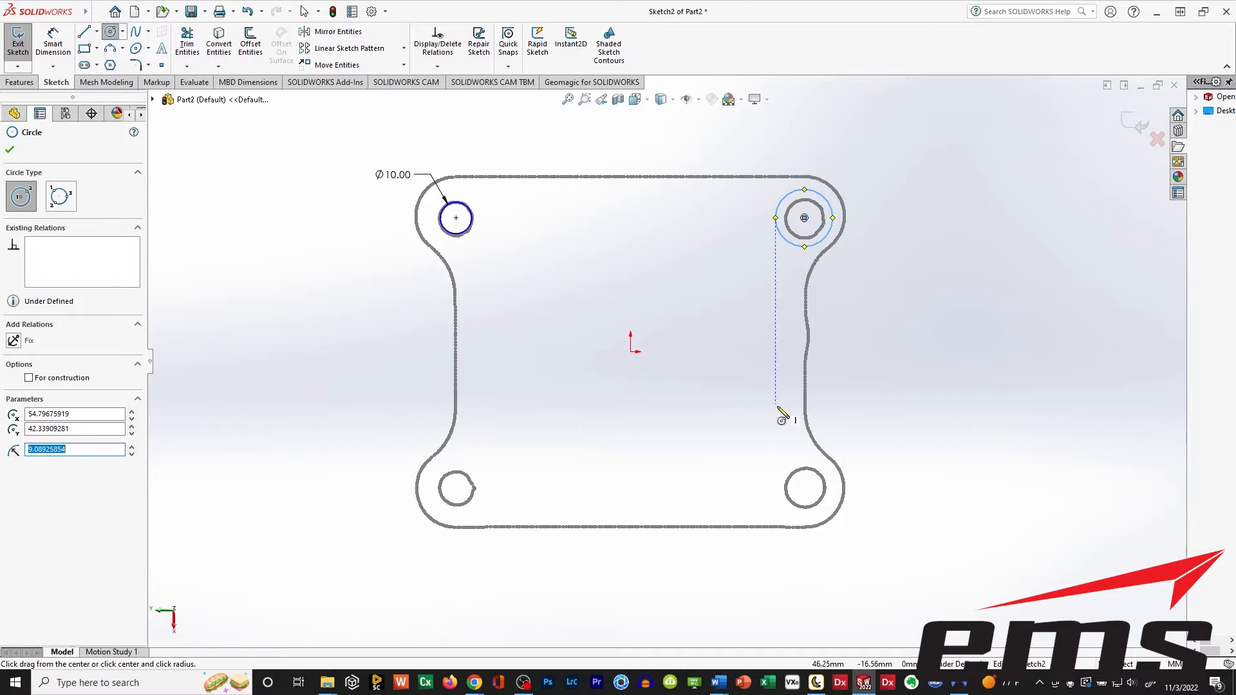
pyautogui.click(805, 488)
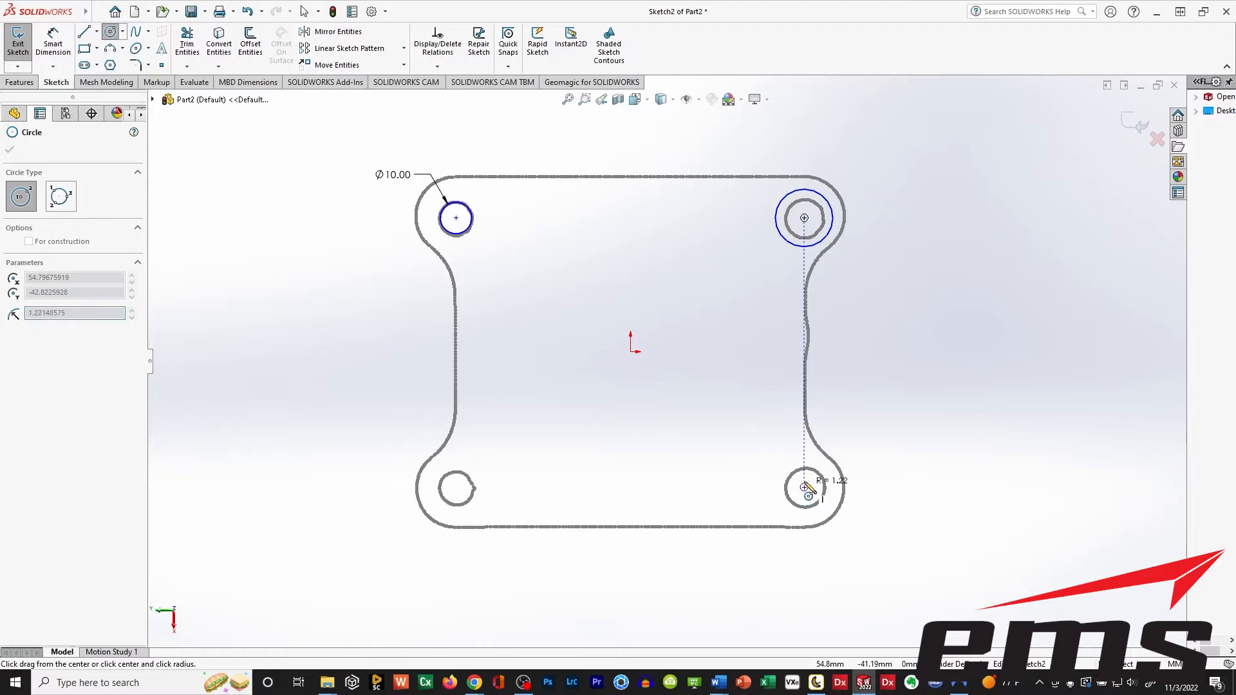
pyautogui.click(827, 475)
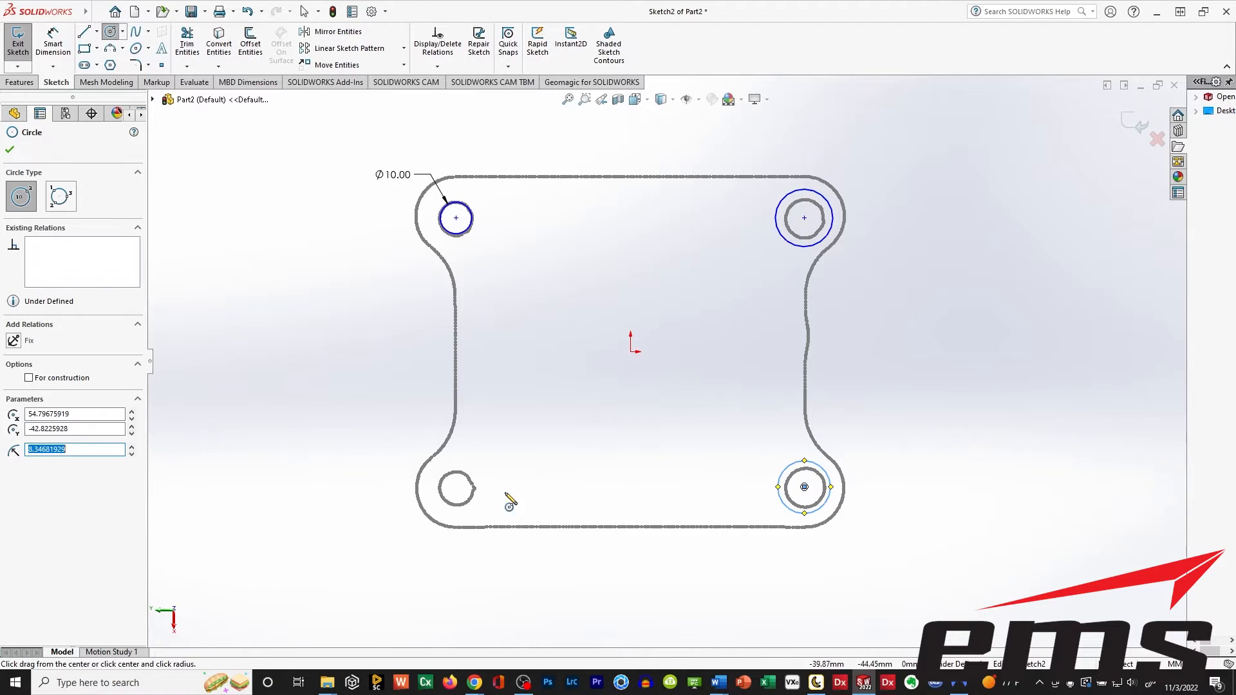
pyautogui.click(456, 488)
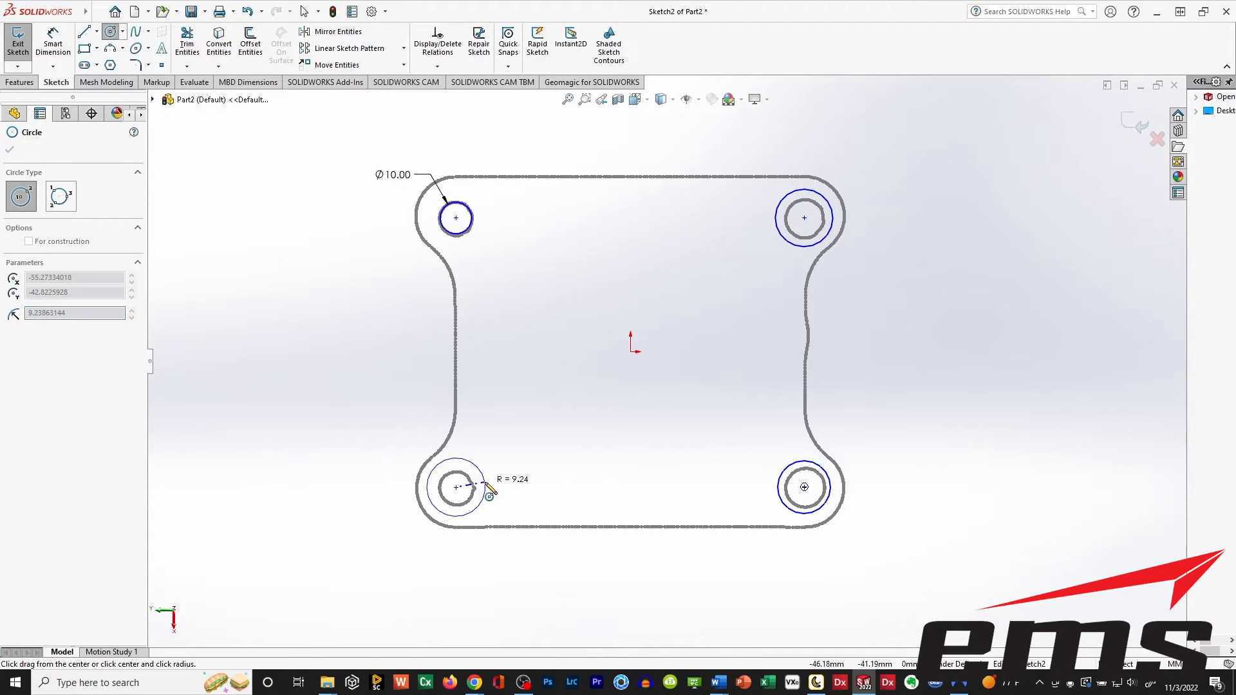
pyautogui.click(483, 485)
pyautogui.press('Escape')
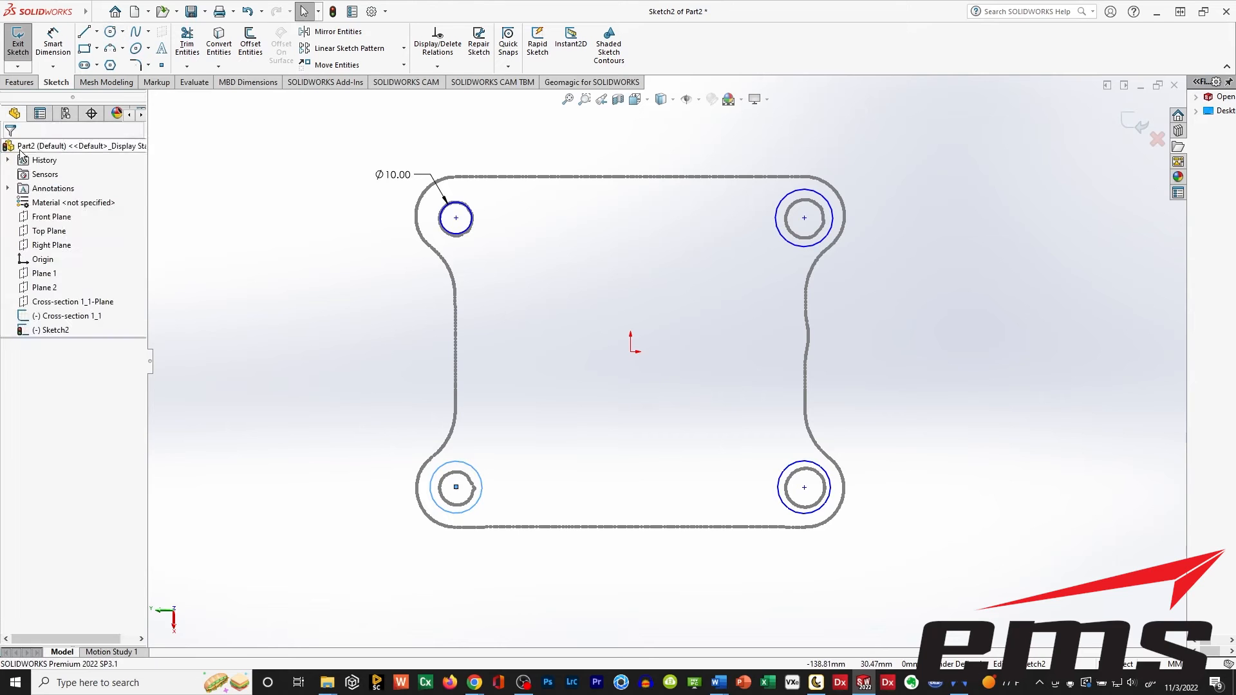
# Apply an Equal relation to the three new circles and the 10 mm circle.
pyautogui.click(793, 246)
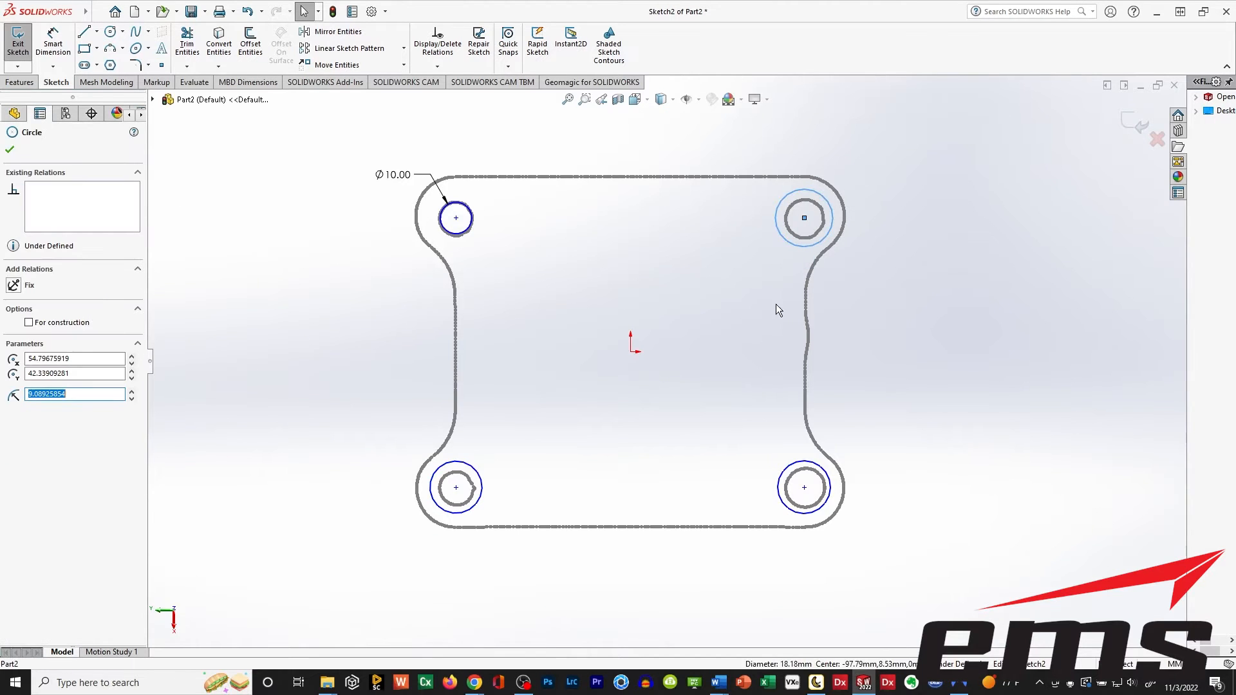
pyautogui.keyDown('ctrl'); pyautogui.click(802, 463); pyautogui.keyUp('ctrl')
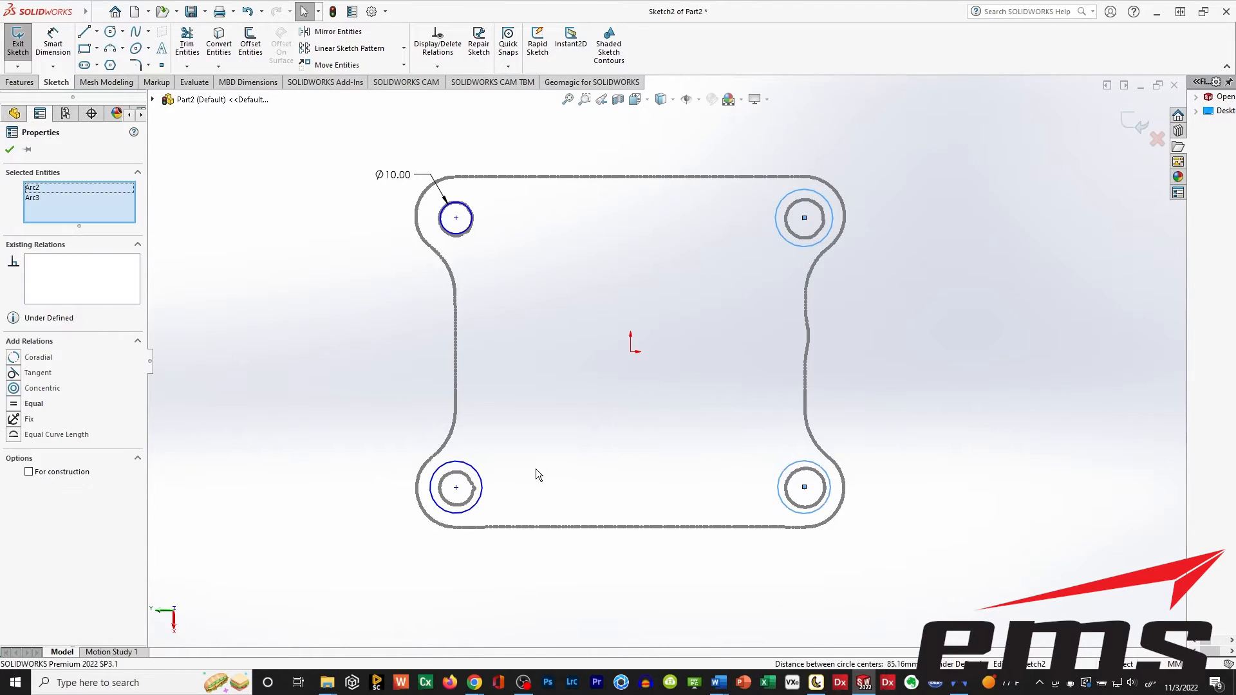
pyautogui.keyDown('ctrl'); pyautogui.click(477, 480); pyautogui.keyUp('ctrl')
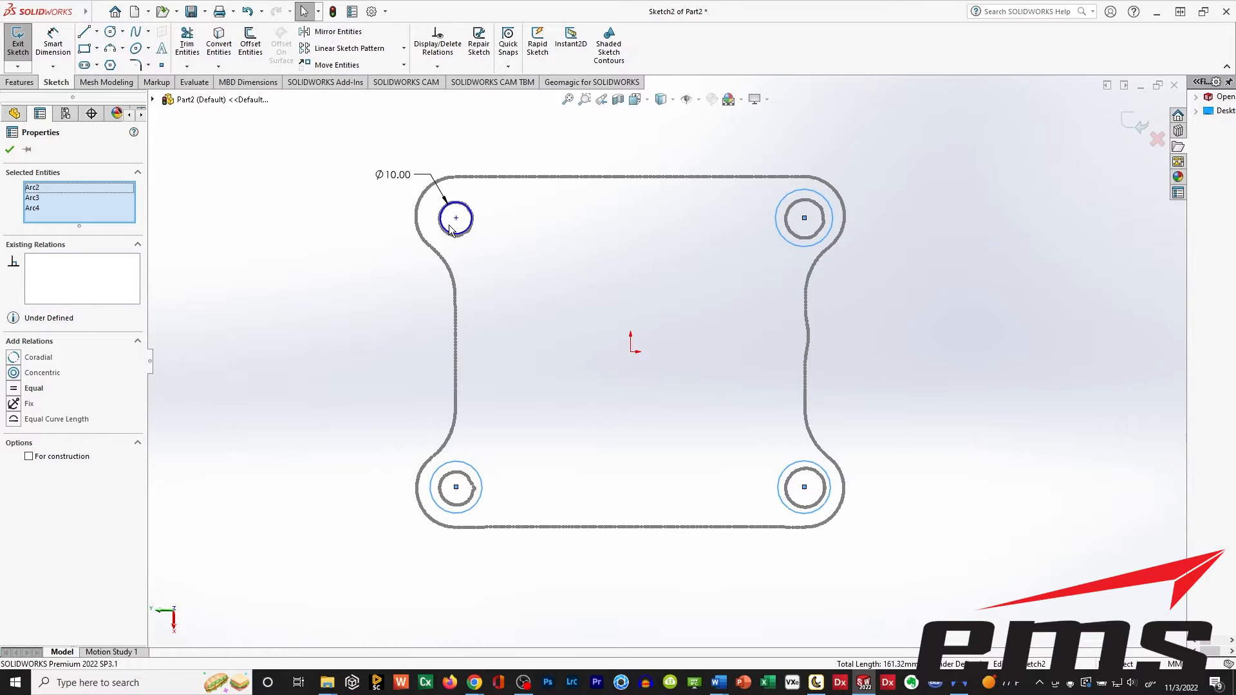
pyautogui.scroll(-10, 450, 230)
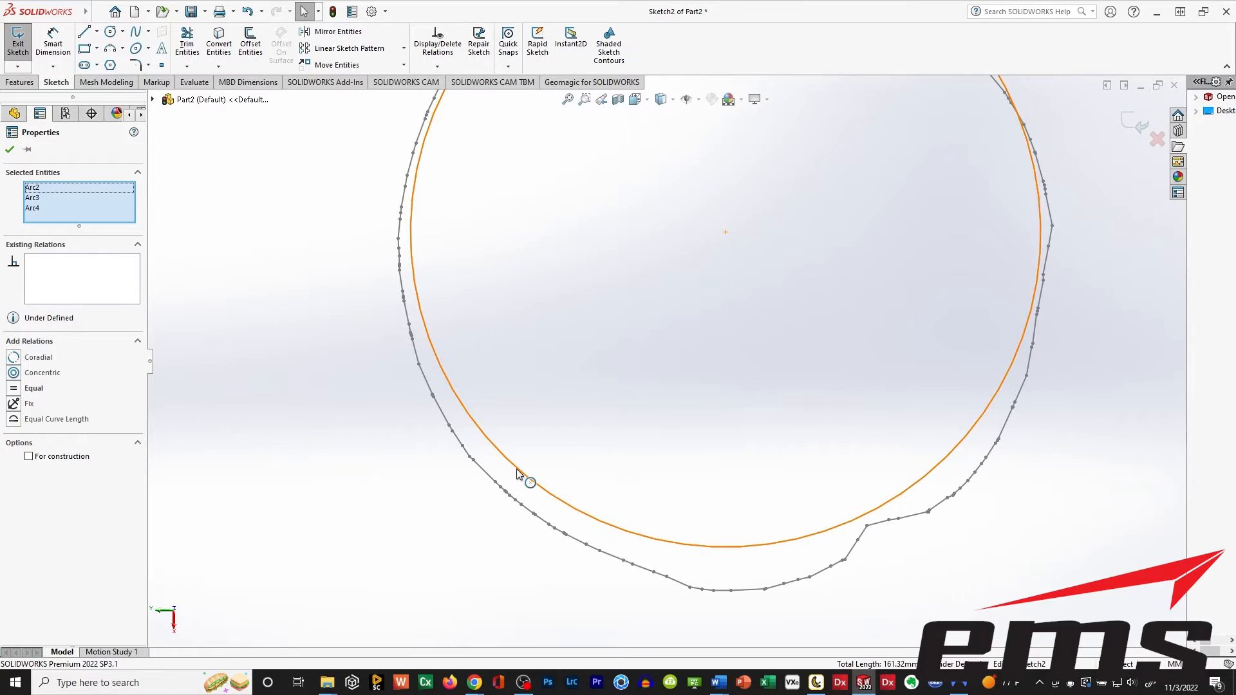
pyautogui.keyDown('ctrl'); pyautogui.click(517, 474); pyautogui.keyUp('ctrl')
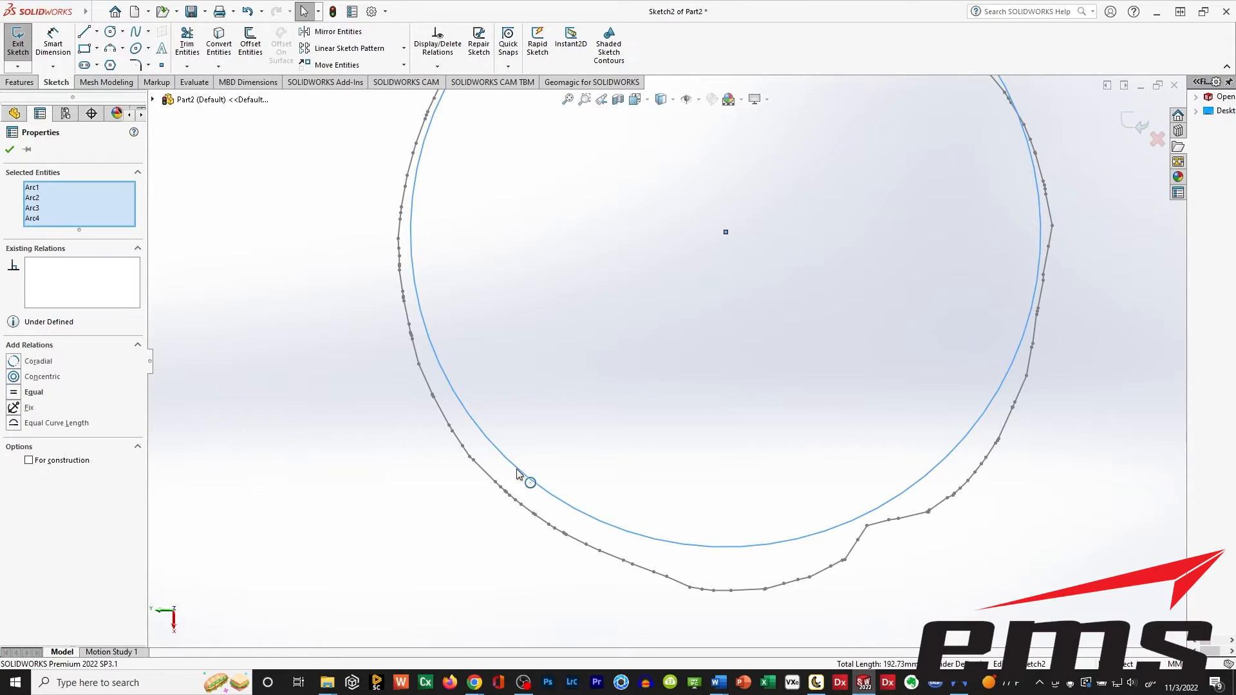
pyautogui.click(34, 392)
pyautogui.scroll(10, 538, 377)
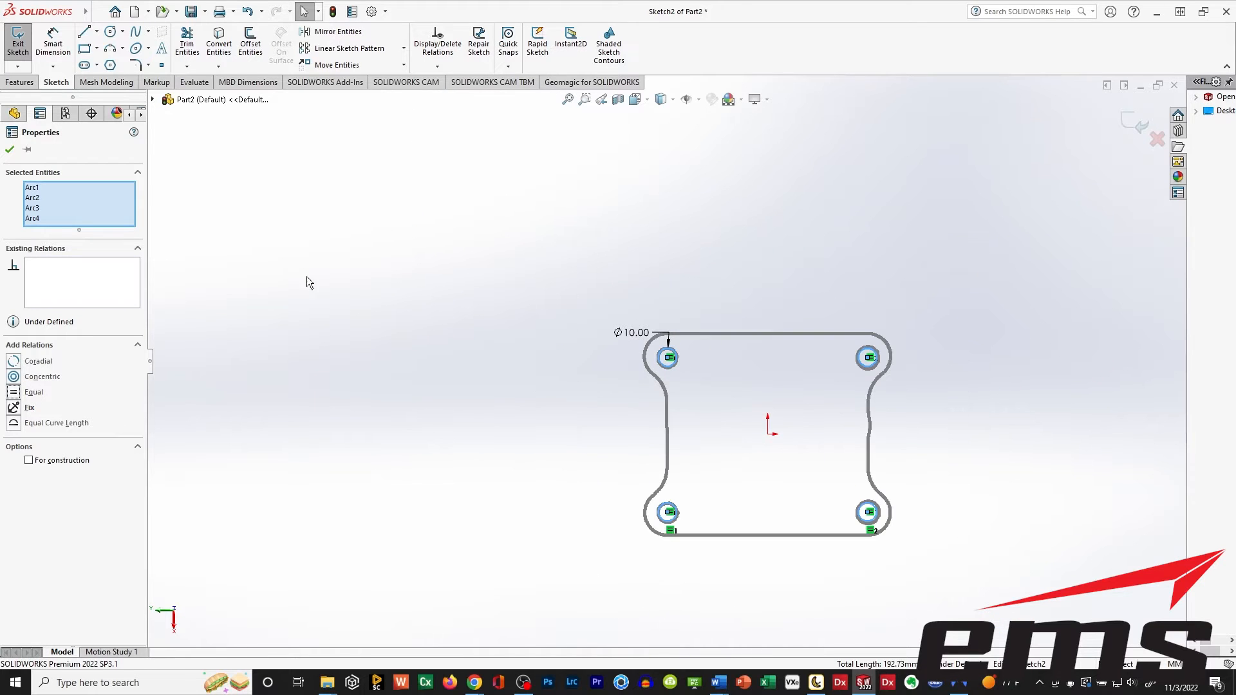
pyautogui.click(10, 149)
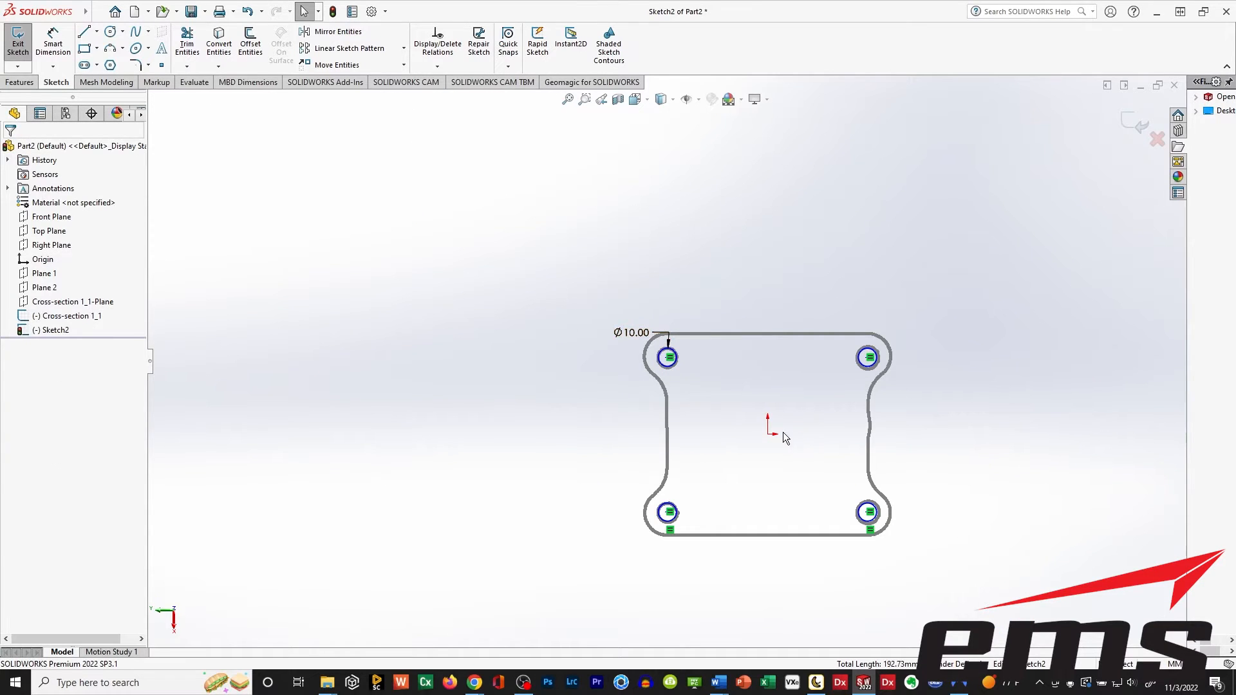
pyautogui.keyDown('ctrl'); pyautogui.moveTo(784, 436); pyautogui.dragTo(640, 342, button='middle'); pyautogui.keyUp('ctrl')
pyautogui.scroll(-4, 630, 346)
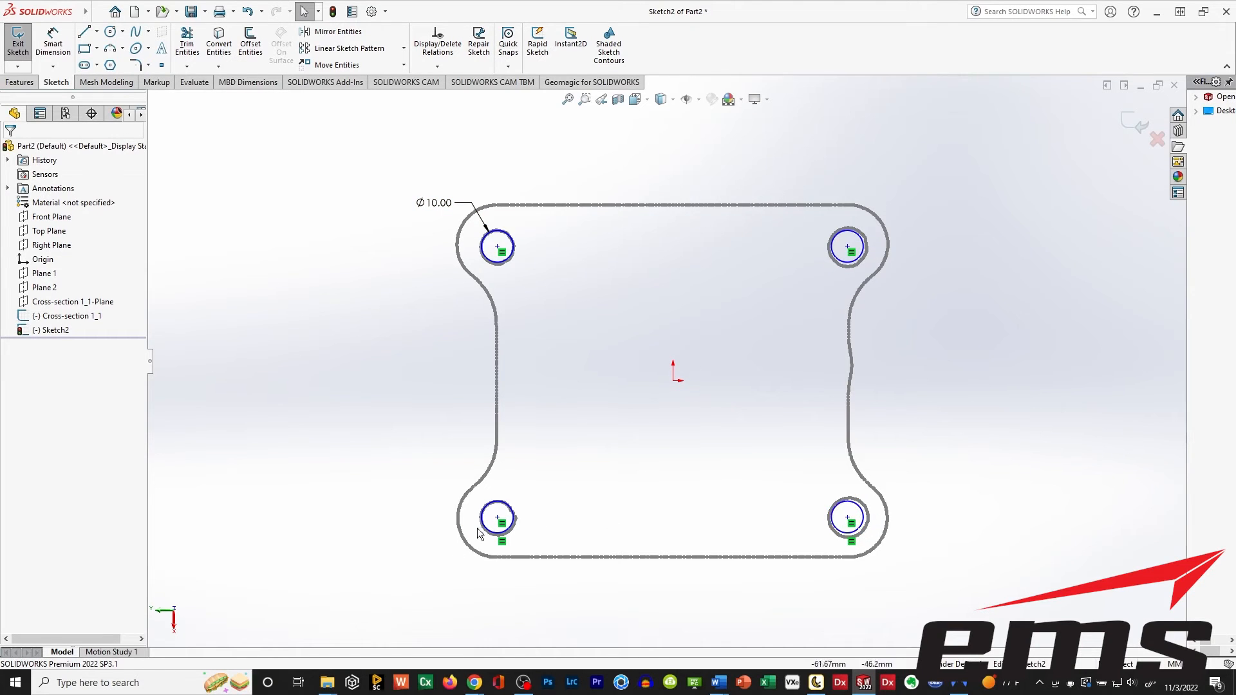
pyautogui.scroll(-3, 582, 357)
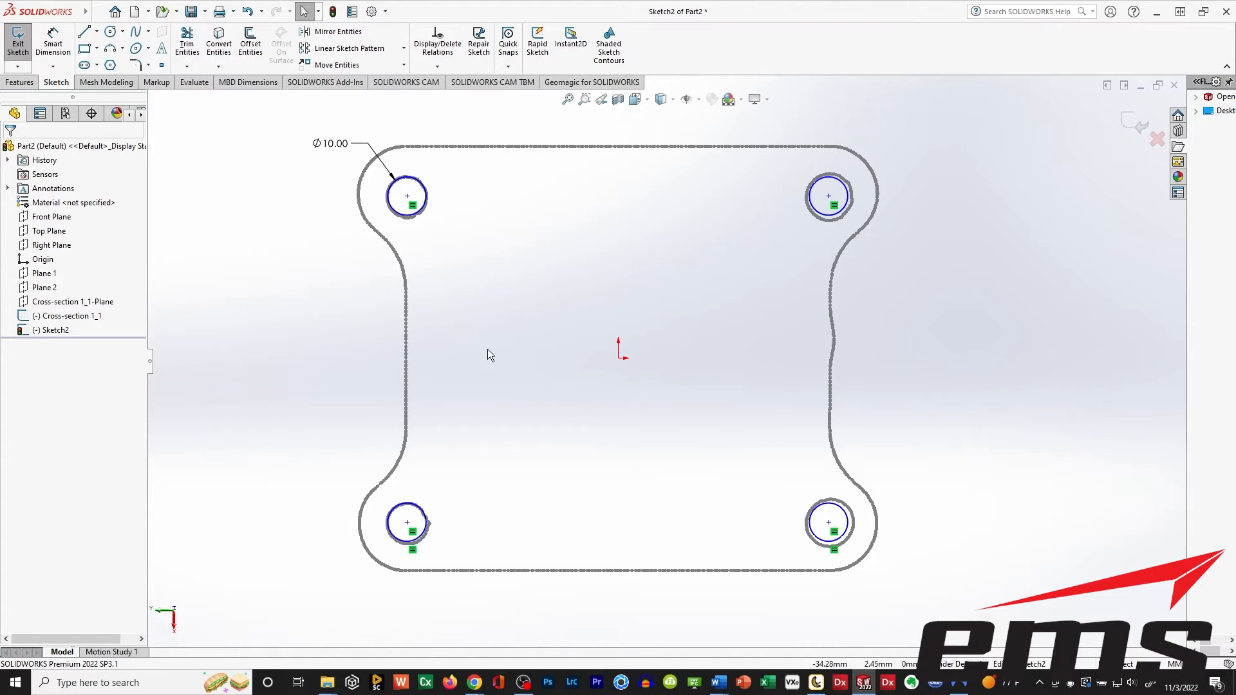
pyautogui.scroll(-1, 646, 349)
pyautogui.scroll(1, 645, 349)
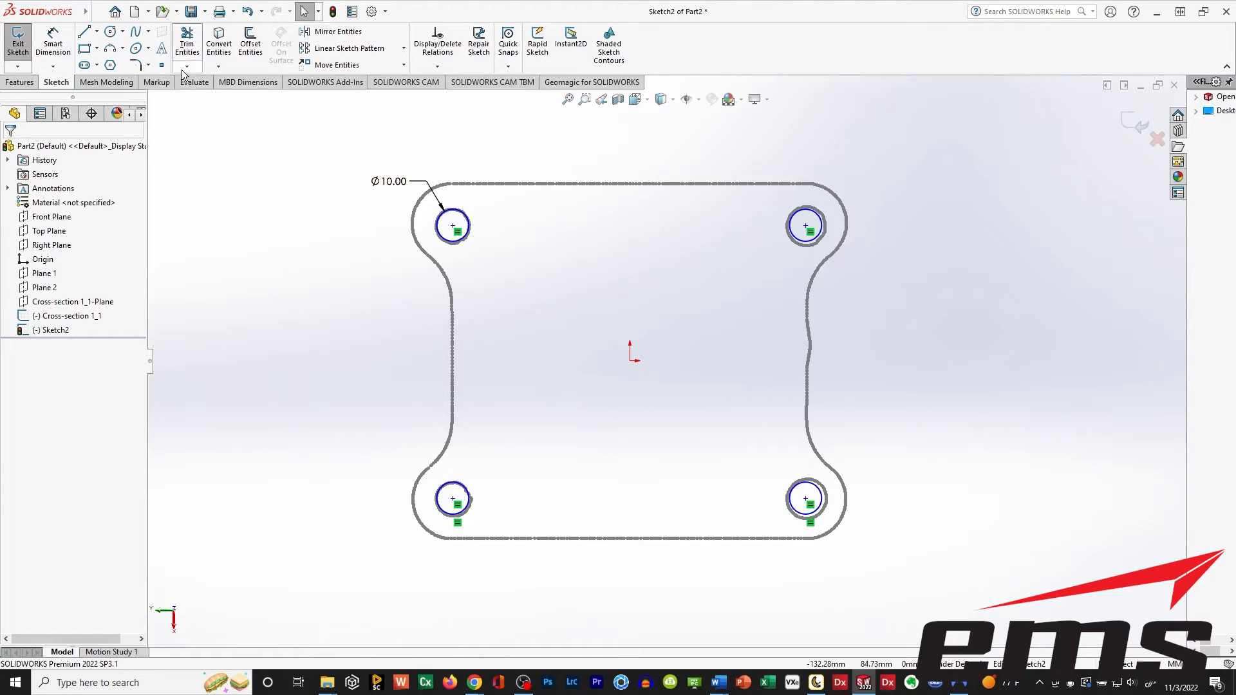
# Sketch a circle about 16.7 mm in radius centred on the upper-left 10 mm circle.
pyautogui.click(111, 32)
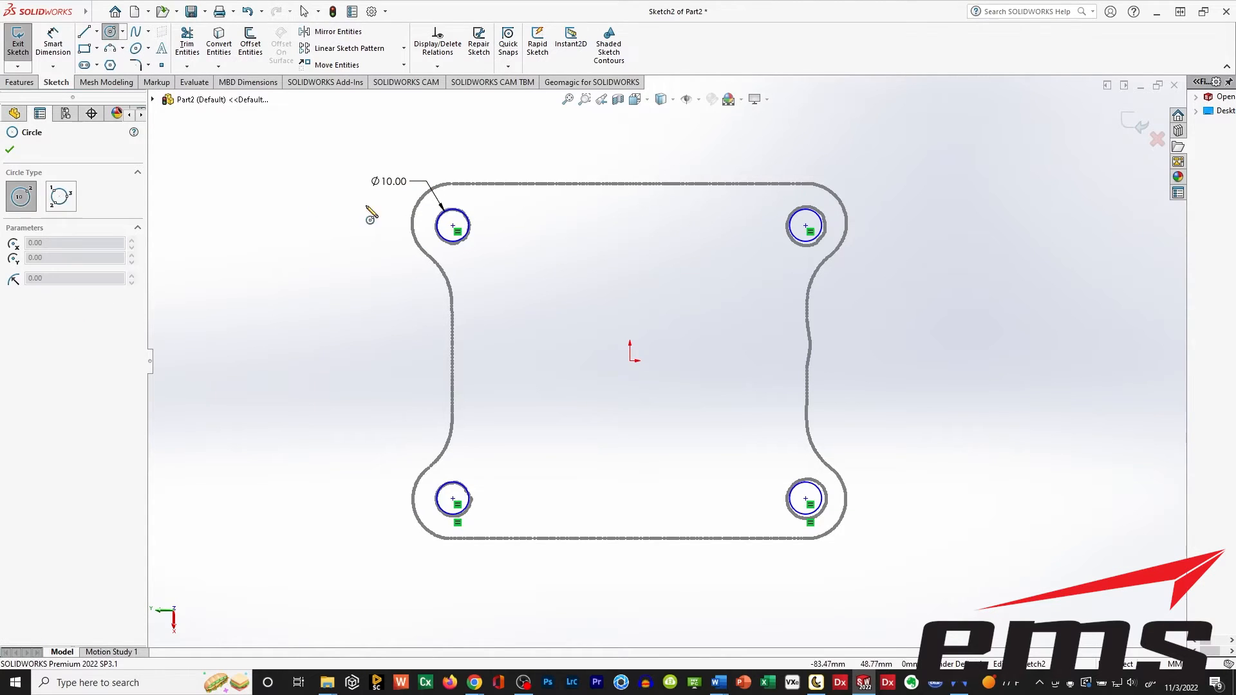
pyautogui.click(454, 226)
pyautogui.click(399, 215)
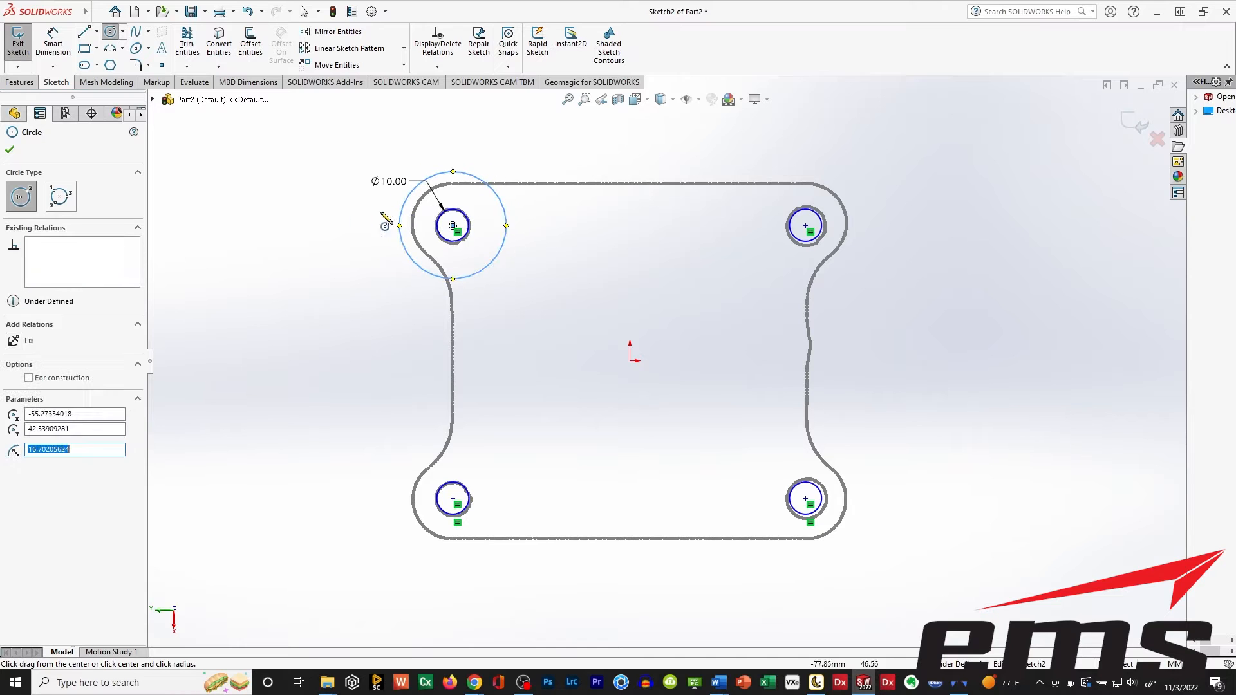
pyautogui.click(10, 150)
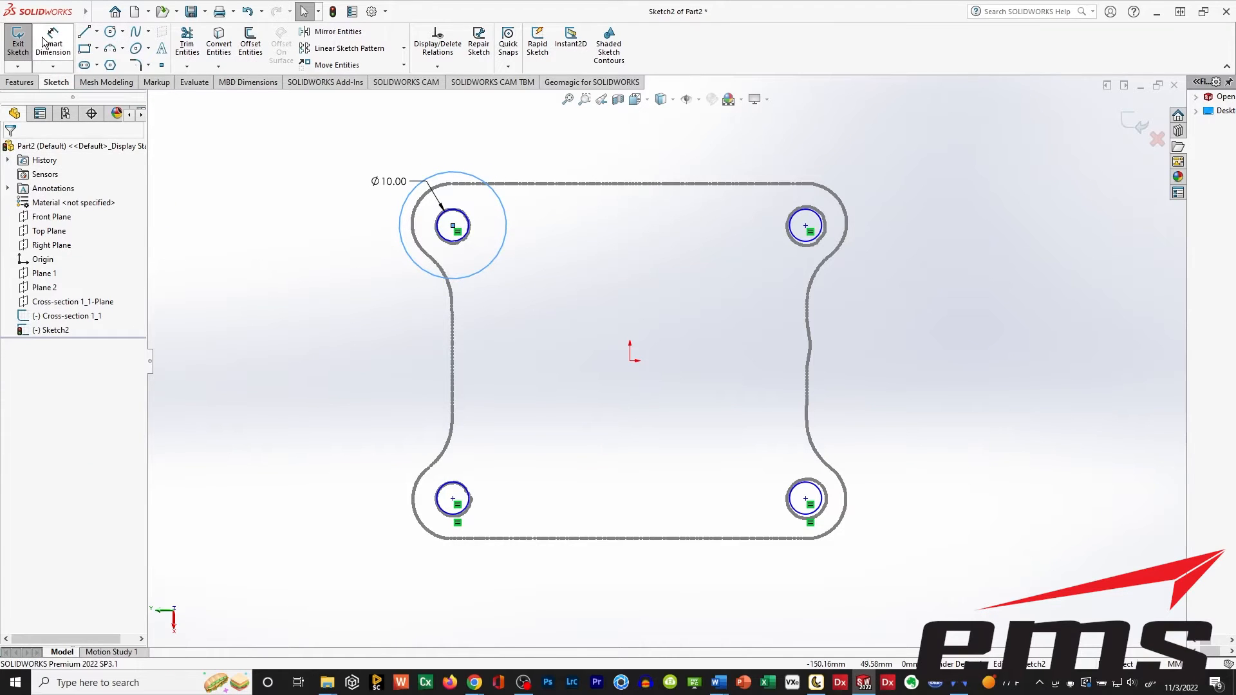
# Dimension the outer circle at the upper-left hole to a diameter of 25 mm.
pyautogui.click(51, 42)
pyautogui.click(448, 173)
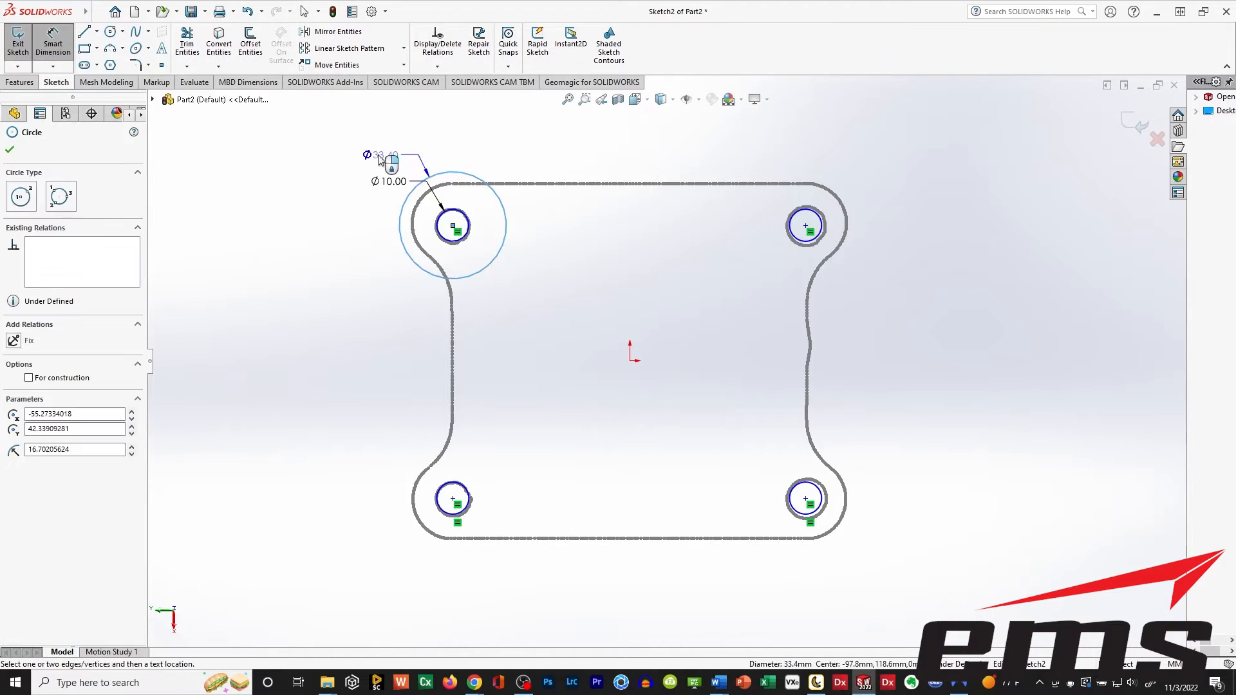
pyautogui.click(280, 149)
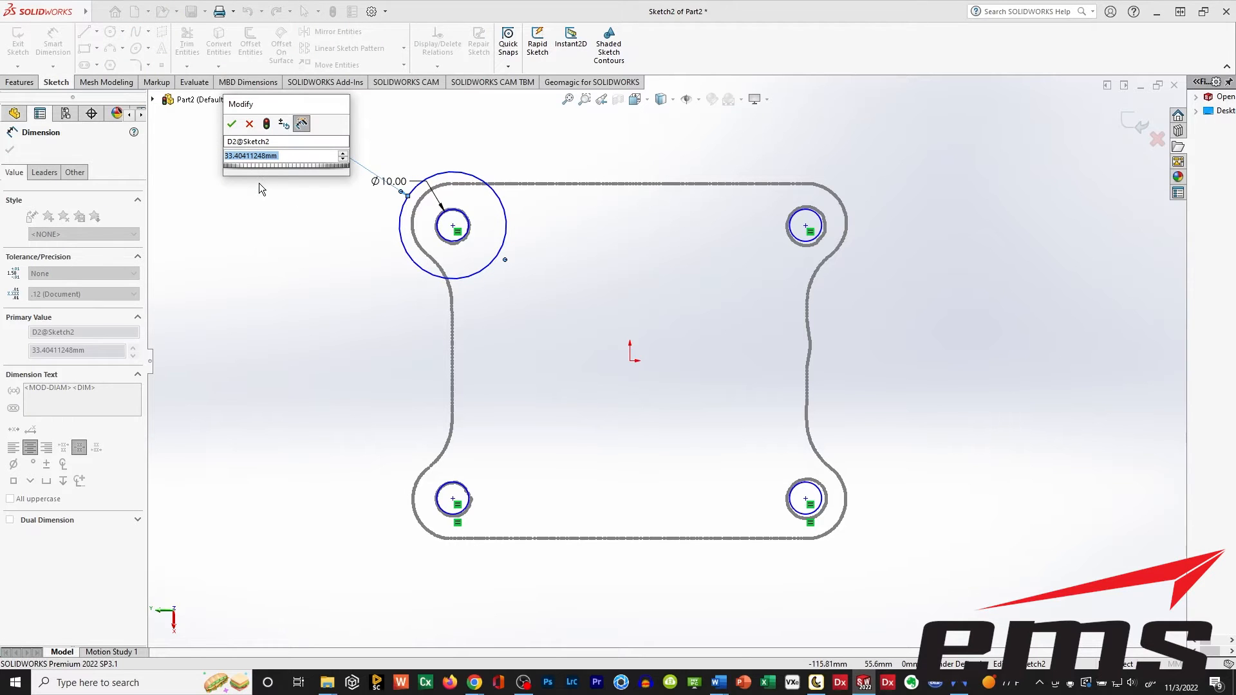
pyautogui.write('25')
pyautogui.press('Return')
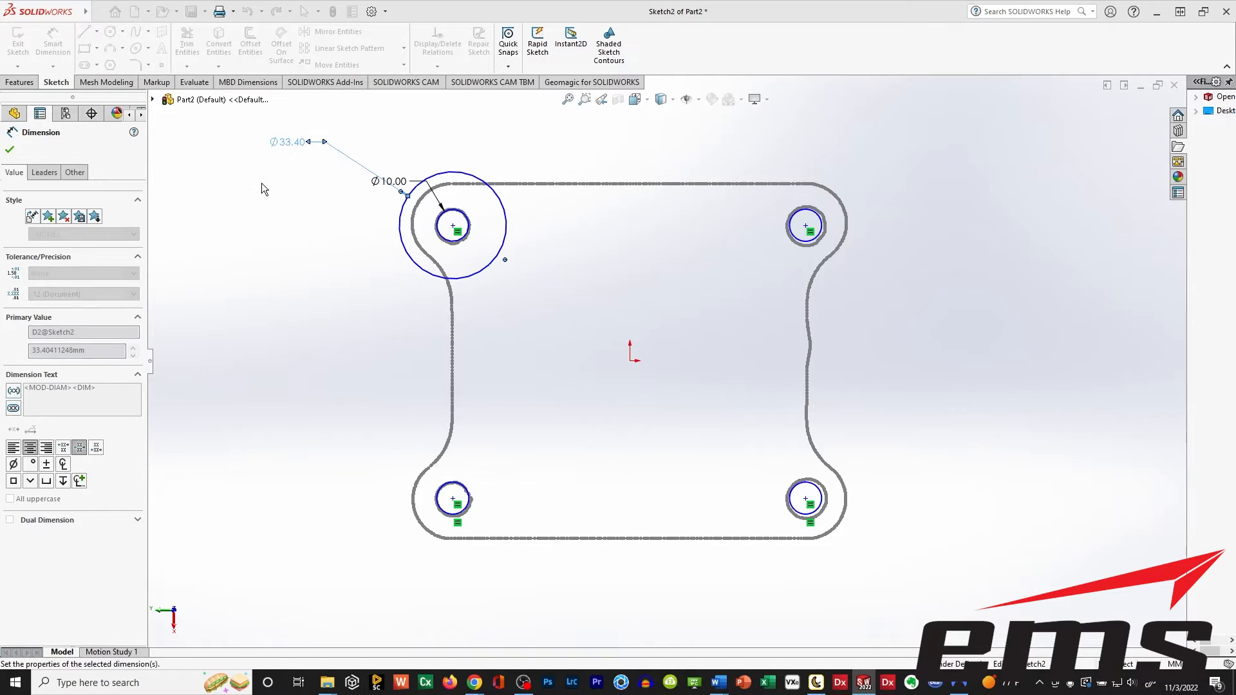
pyautogui.click(10, 149)
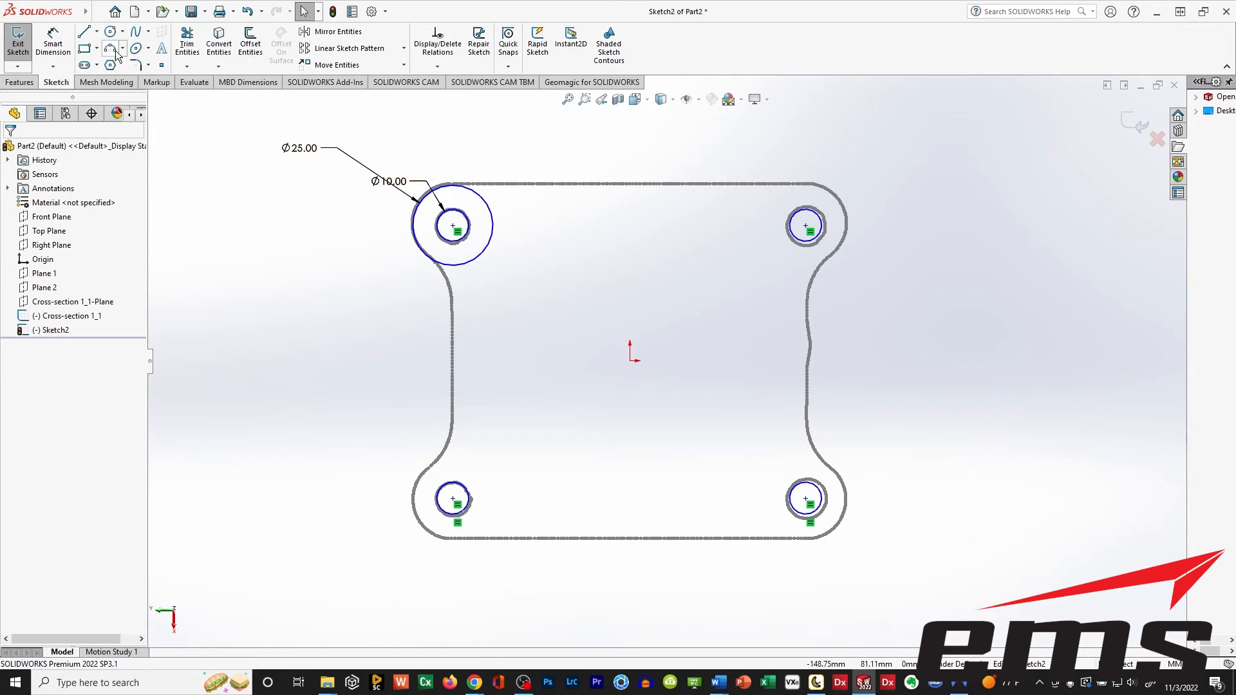
# Sketch outer circles about 13 to 19 mm in radius centred on the upper-right, lower-right and lower-left hole circles.
pyautogui.scroll(-5, 421, 208)
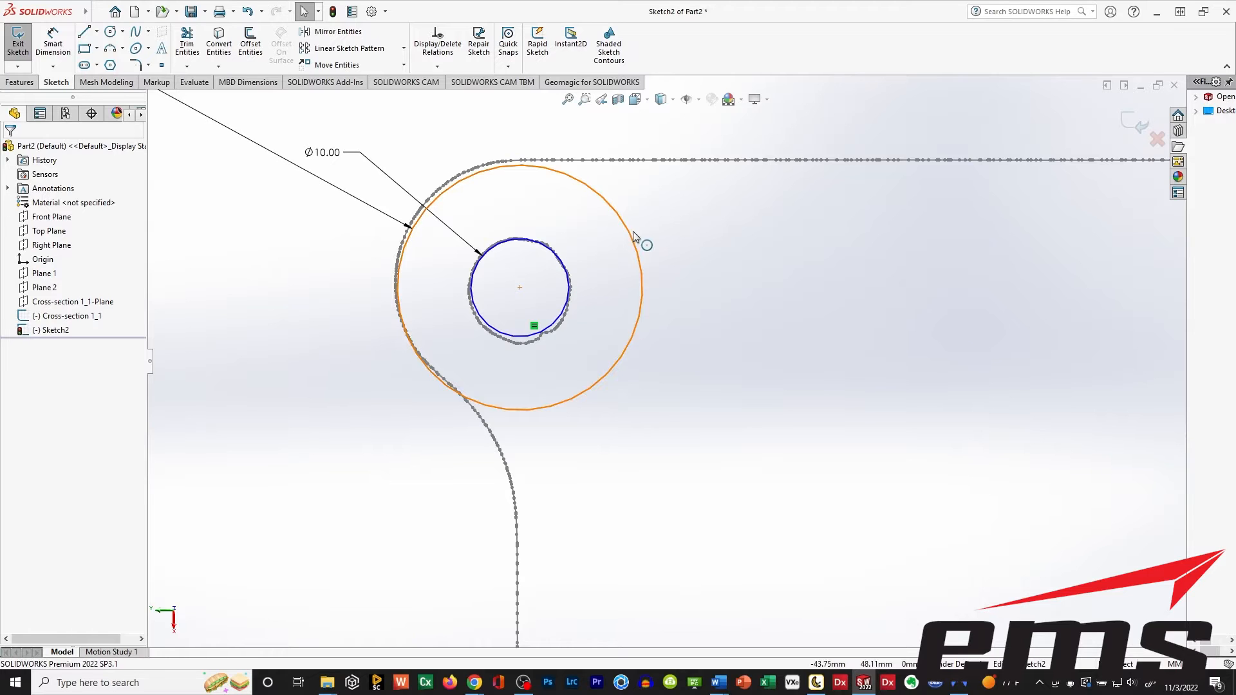
pyautogui.scroll(-3, 580, 273)
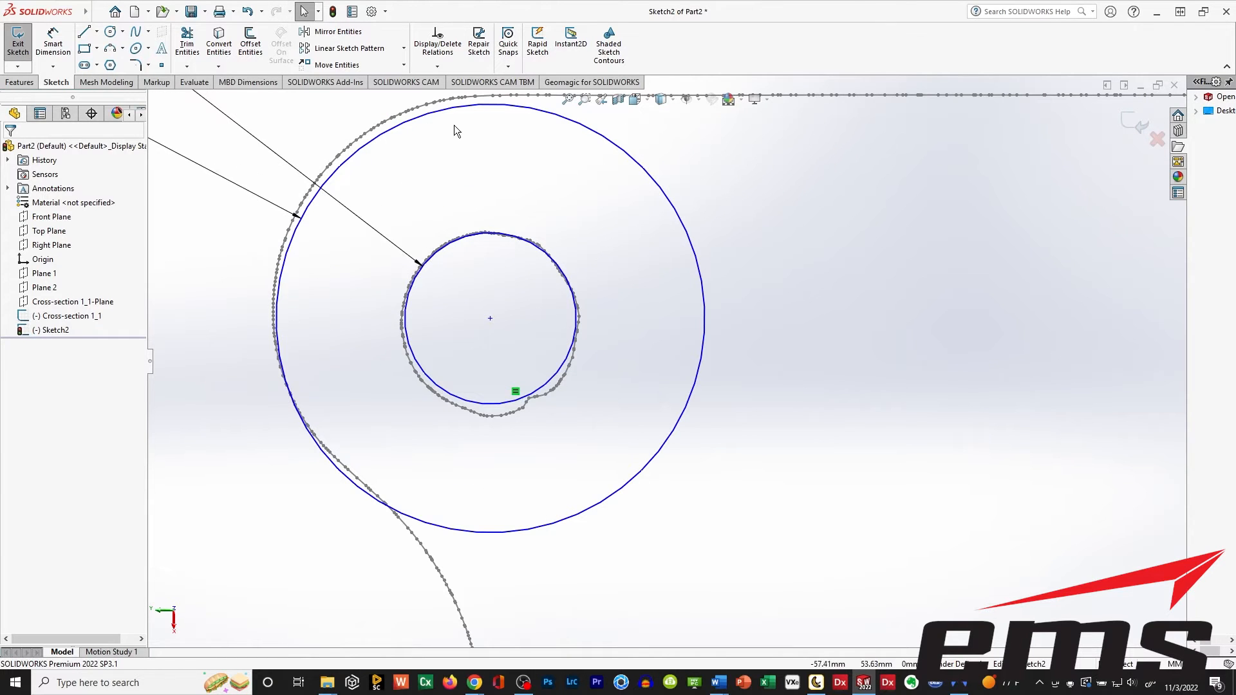
pyautogui.scroll(6, 462, 271)
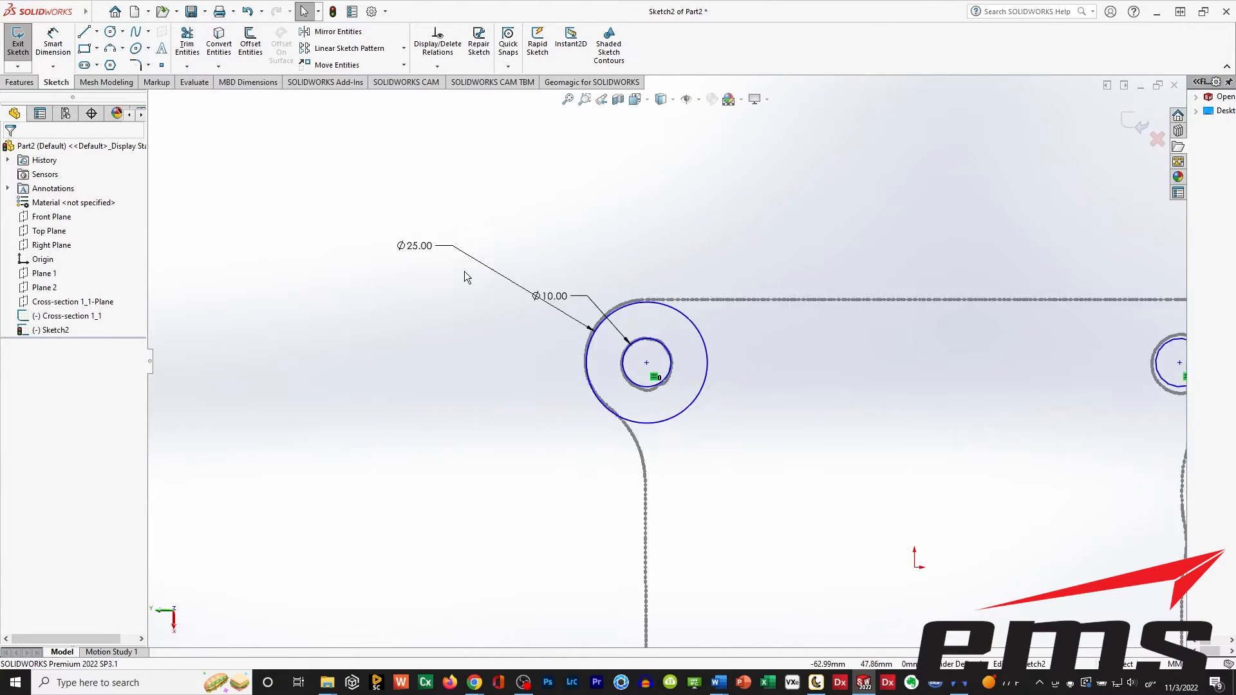
pyautogui.keyDown('ctrl'); pyautogui.moveTo(823, 473); pyautogui.dragTo(578, 325, button='middle'); pyautogui.keyUp('ctrl')
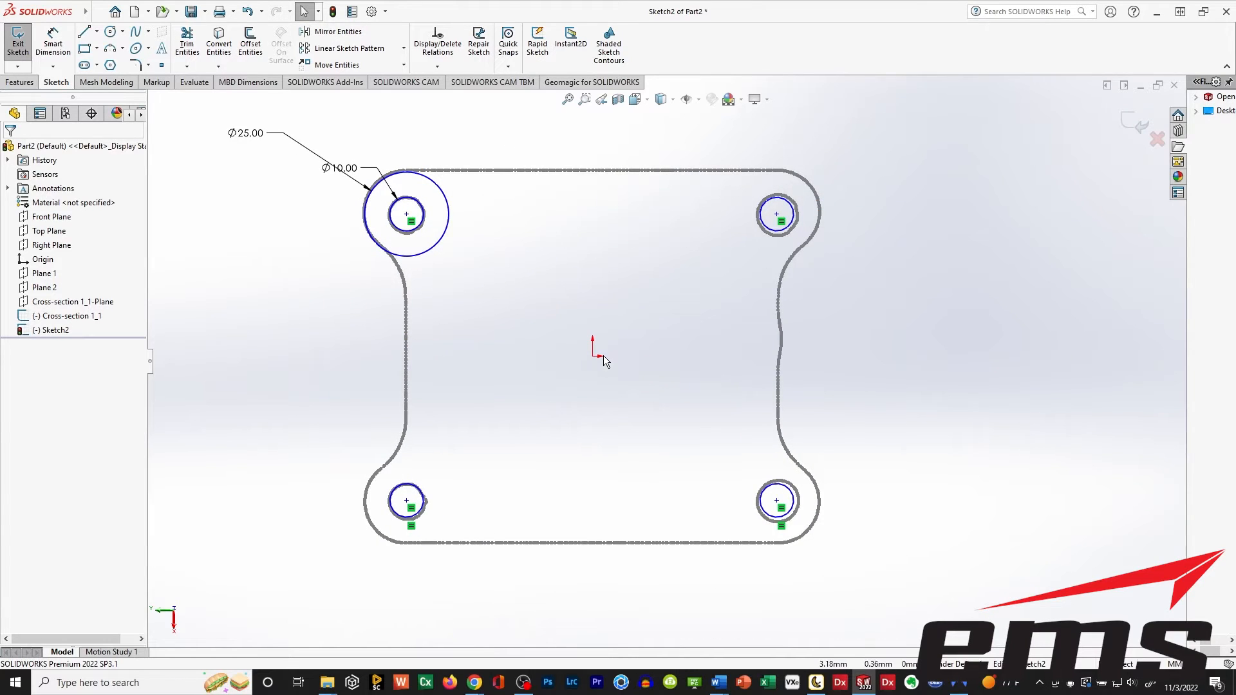
pyautogui.keyDown('ctrl'); pyautogui.moveTo(604, 355); pyautogui.dragTo(582, 357, button='middle'); pyautogui.keyUp('ctrl')
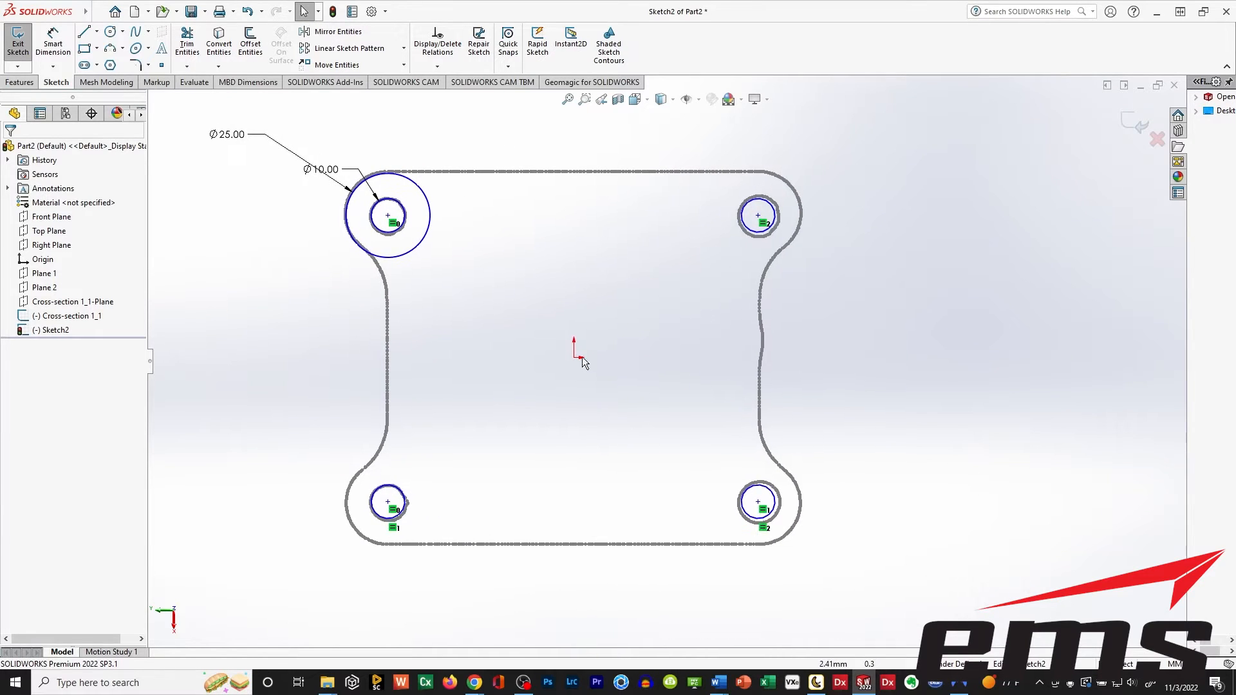
pyautogui.click(109, 33)
pyautogui.click(758, 215)
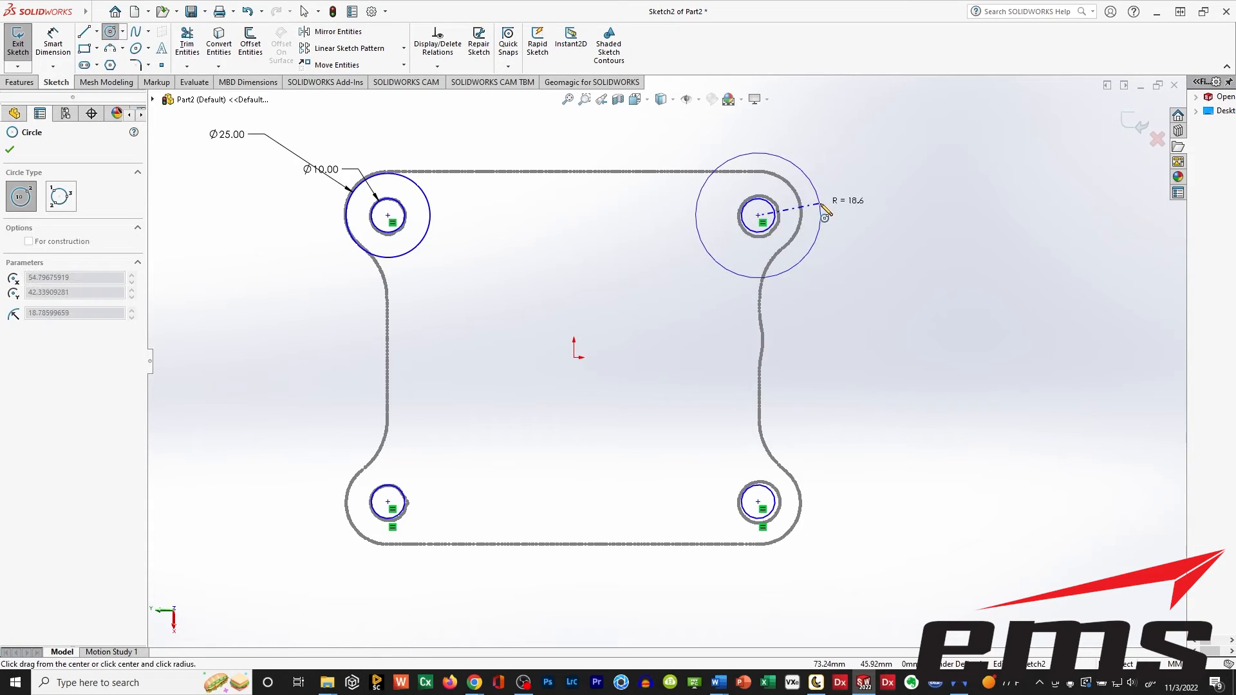
pyautogui.click(820, 213)
pyautogui.click(758, 502)
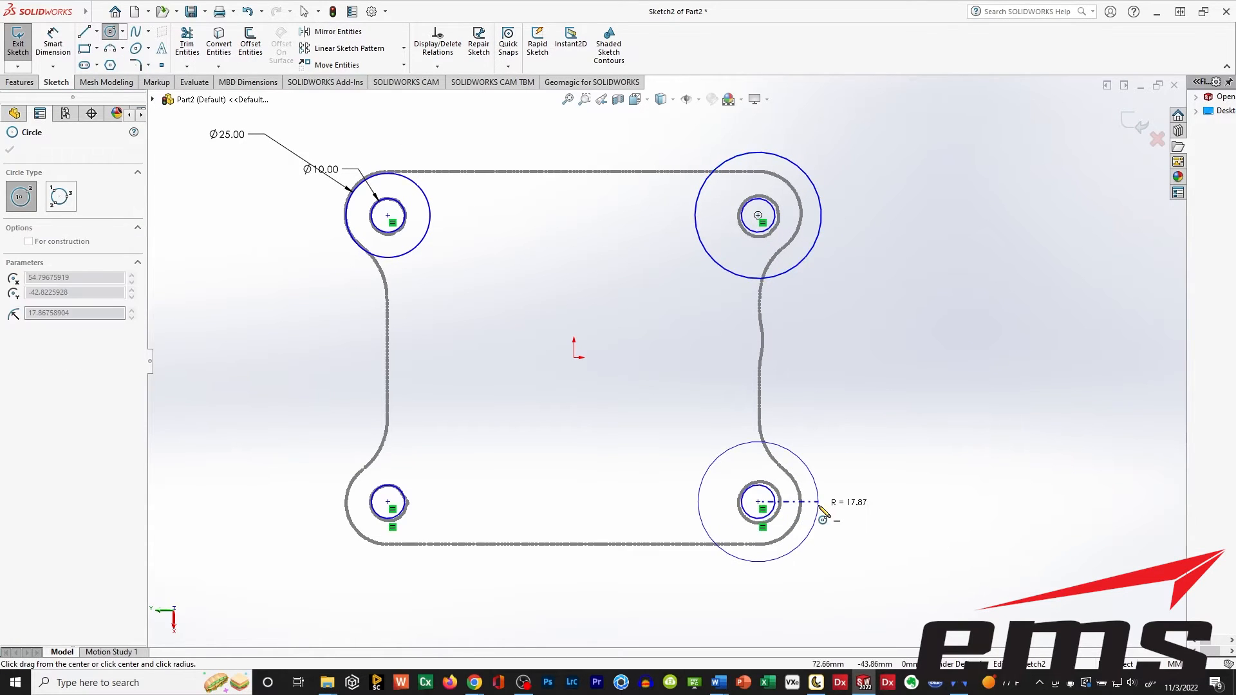
pyautogui.click(818, 502)
pyautogui.click(389, 502)
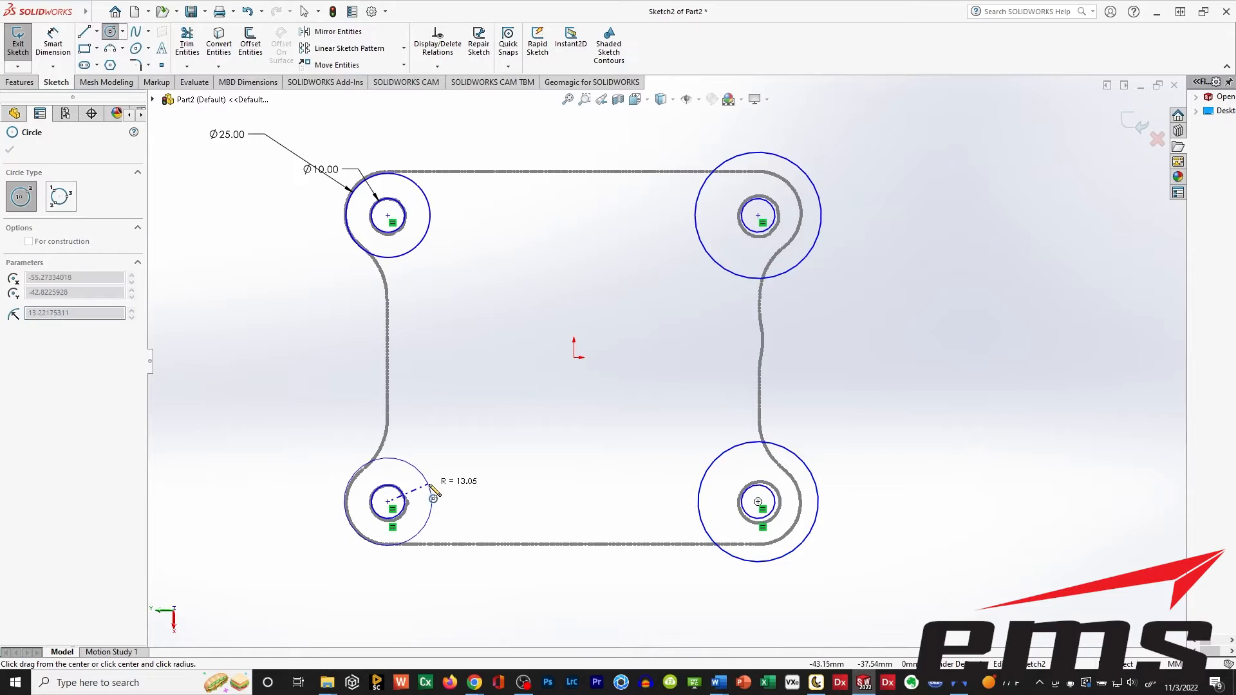
pyautogui.click(430, 489)
pyautogui.click(10, 150)
pyautogui.moveTo(75, 19)
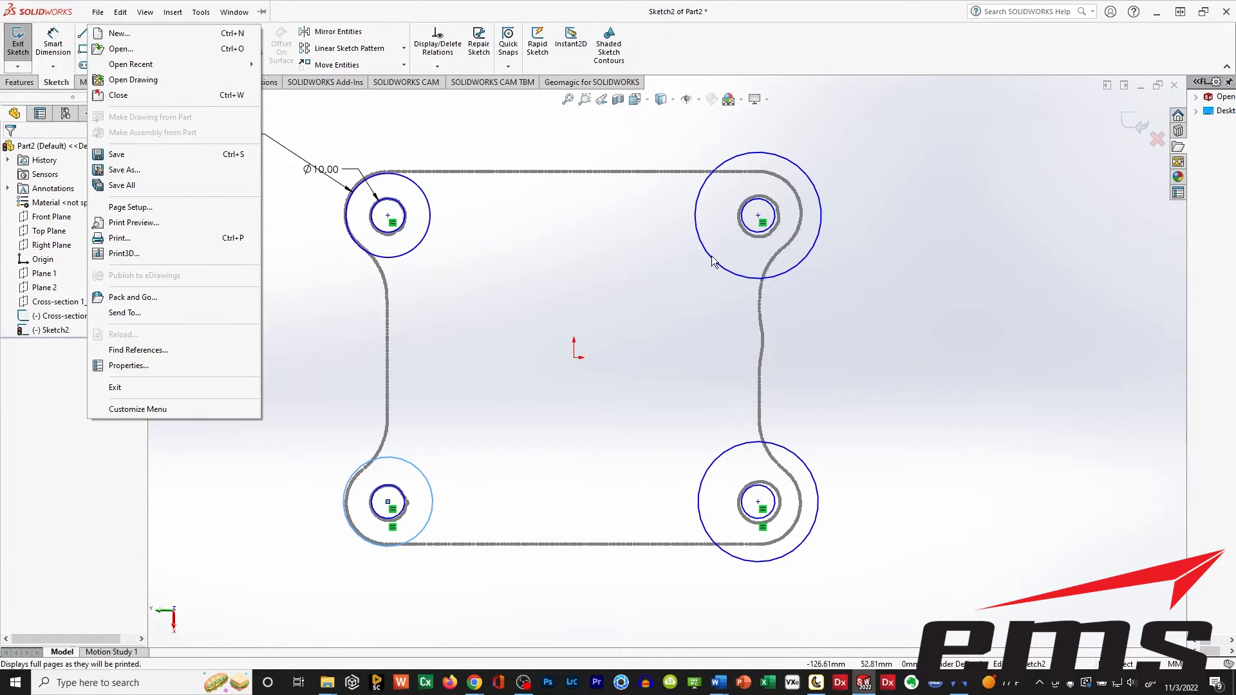
pyautogui.click(425, 165)
pyautogui.click(713, 260)
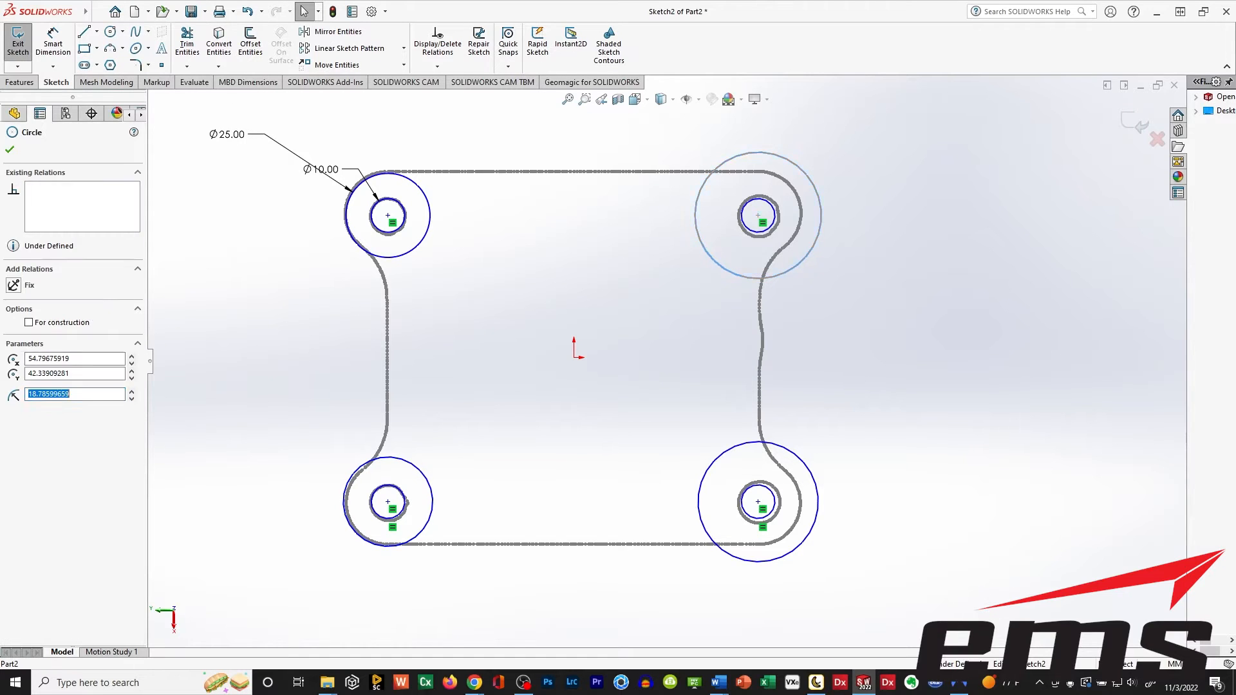
pyautogui.keyDown('ctrl'); pyautogui.click(724, 452); pyautogui.keyUp('ctrl')
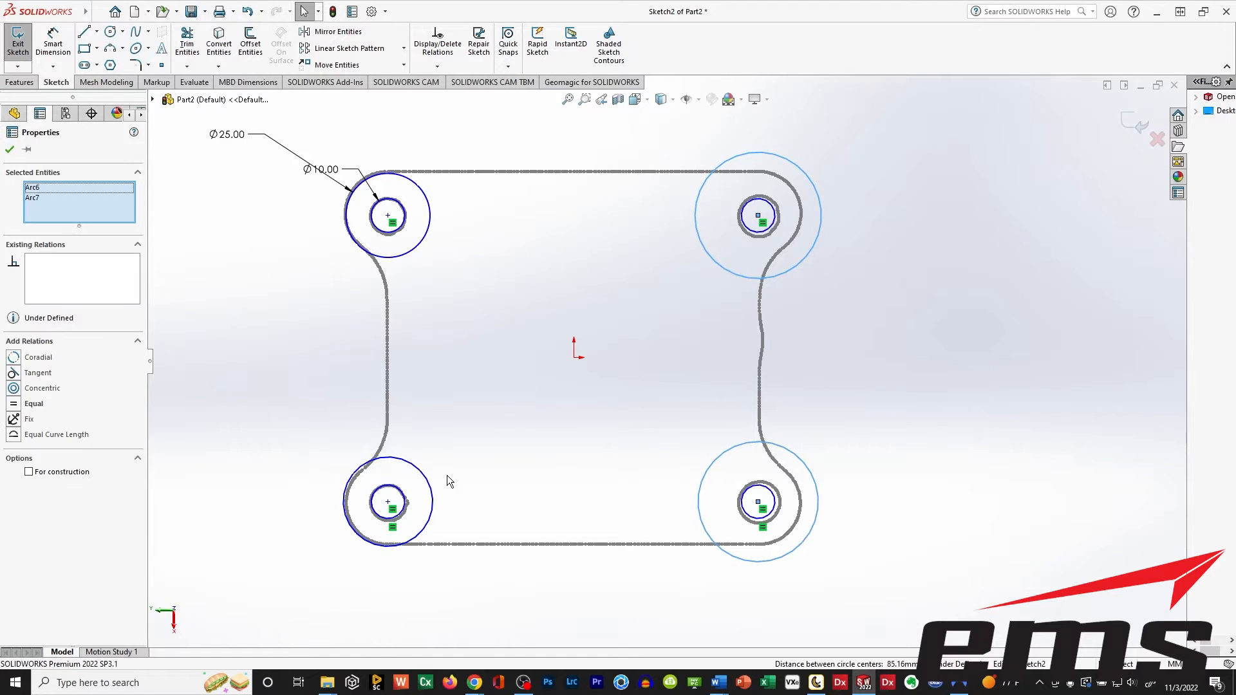
pyautogui.click(235, 297)
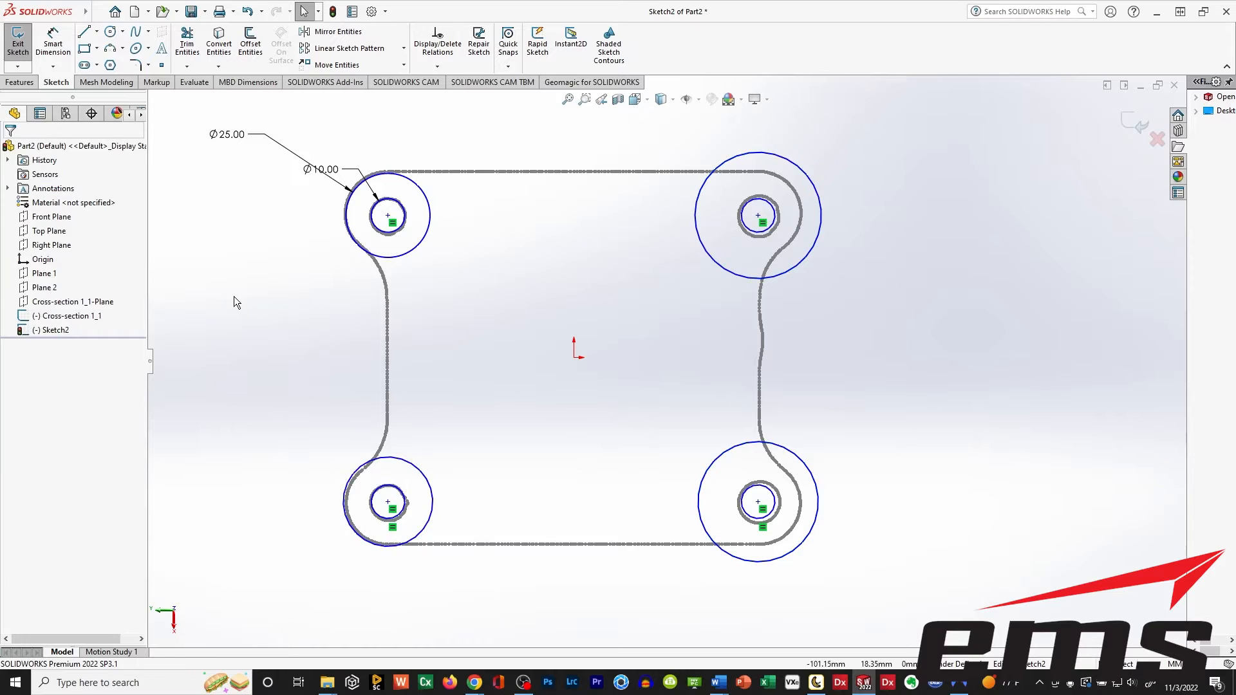
# Apply an Equal relation to the three new outer circles and the 25 mm circle.
pyautogui.click(754, 155)
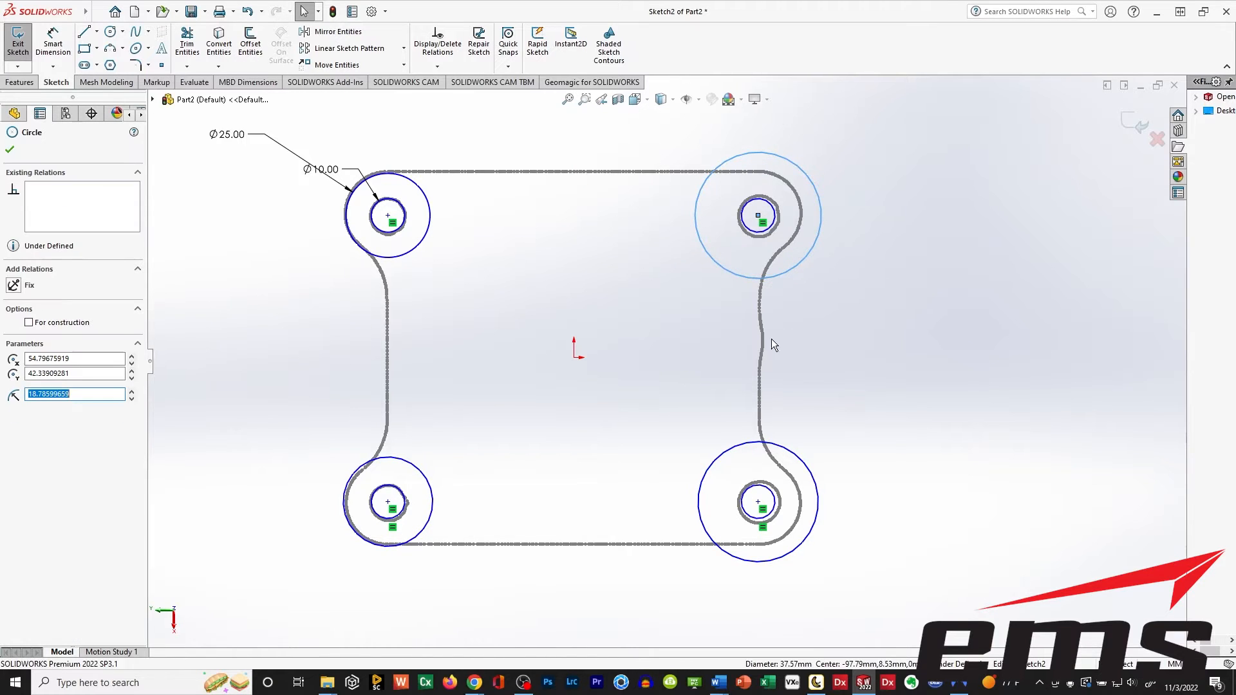
pyautogui.keyDown('ctrl'); pyautogui.click(735, 449); pyautogui.keyUp('ctrl')
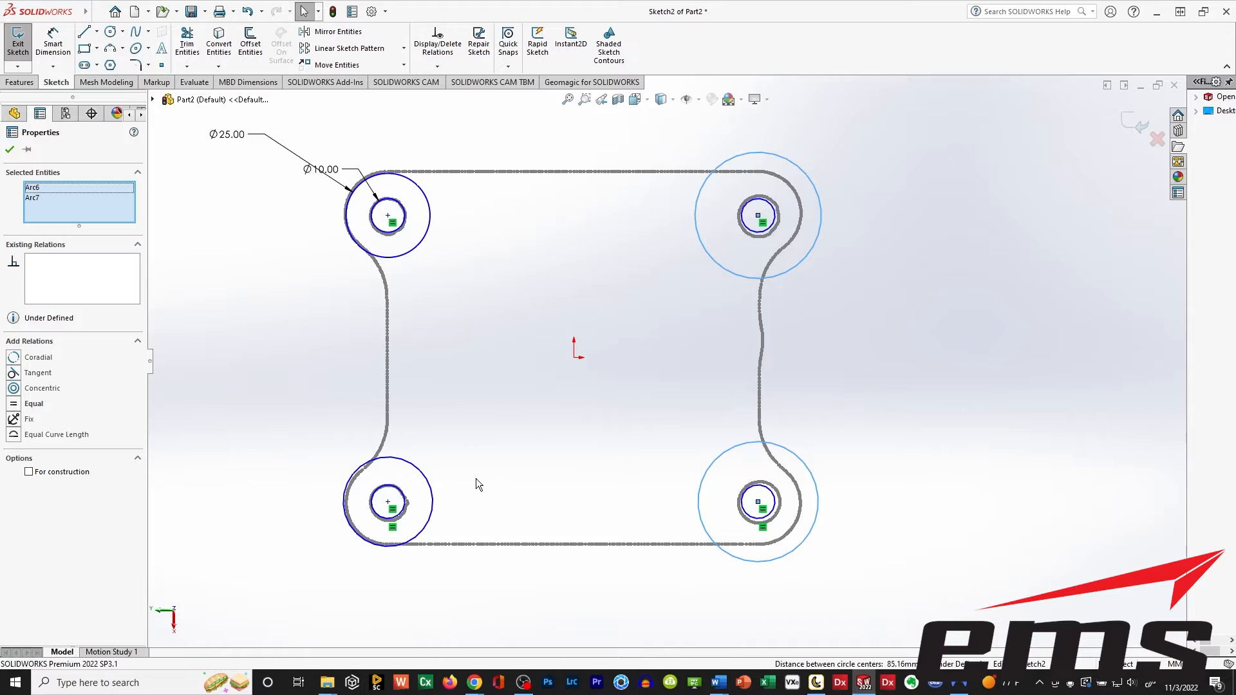
pyautogui.keyDown('ctrl'); pyautogui.click(428, 450); pyautogui.keyUp('ctrl')
pyautogui.keyDown('ctrl'); pyautogui.click(415, 267); pyautogui.keyUp('ctrl')
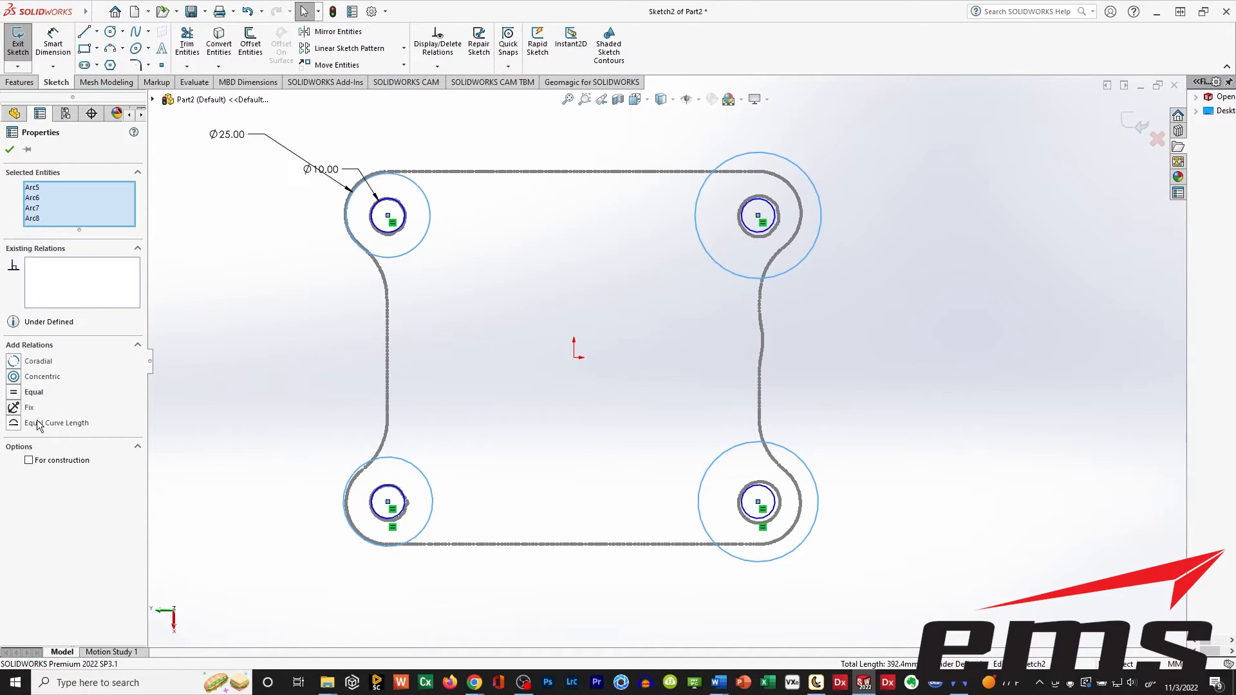
pyautogui.click(34, 392)
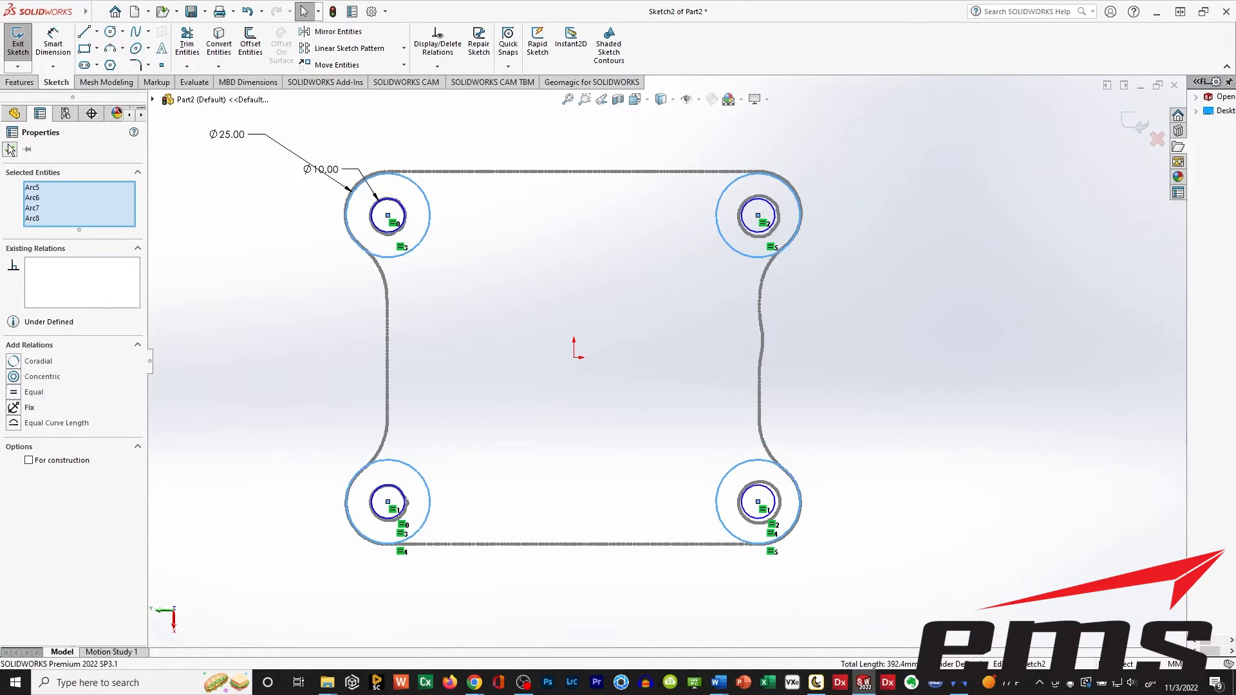
pyautogui.click(9, 149)
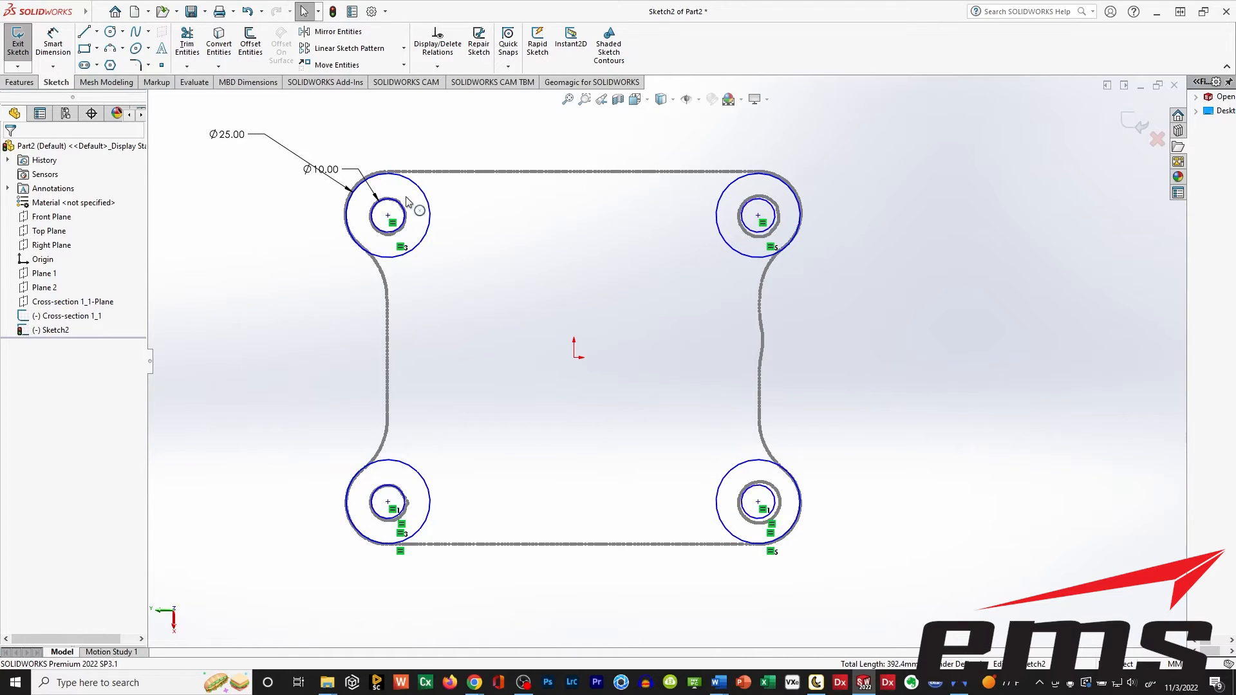
# Hide the imported Cross-section 1_1 sketch.
pyautogui.keyDown('ctrl'); pyautogui.moveTo(525, 356); pyautogui.dragTo(567, 349, button='middle'); pyautogui.keyUp('ctrl')
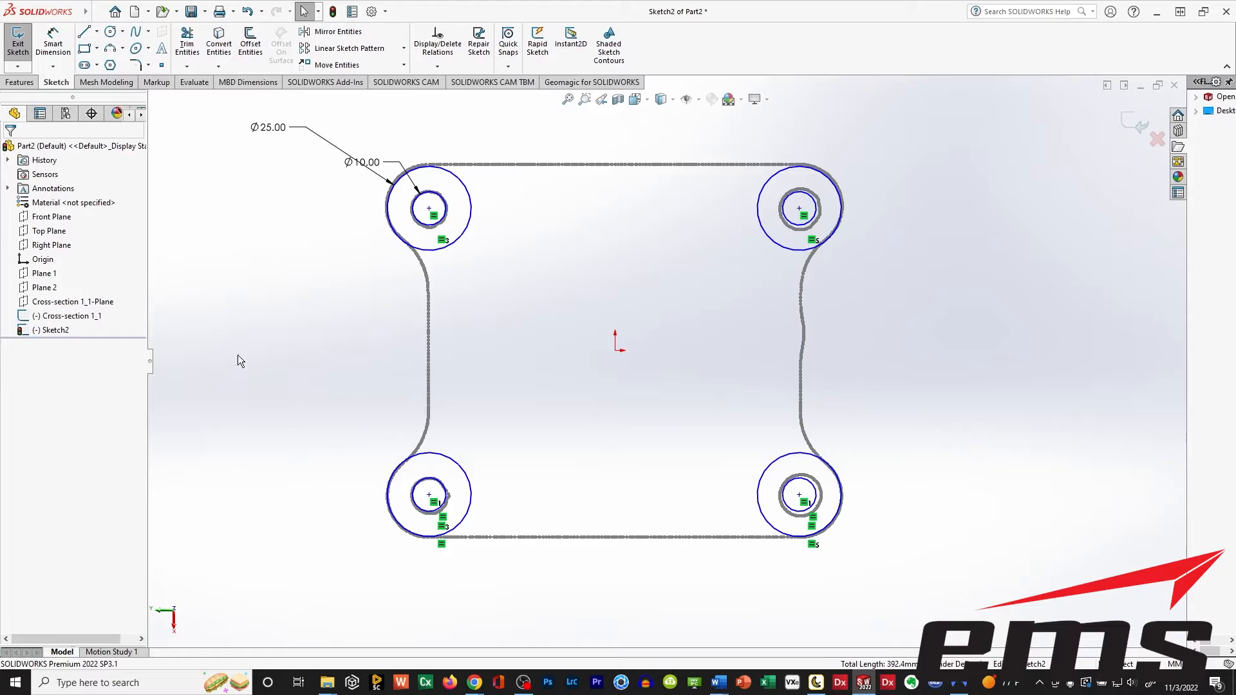
pyautogui.click(27, 317)
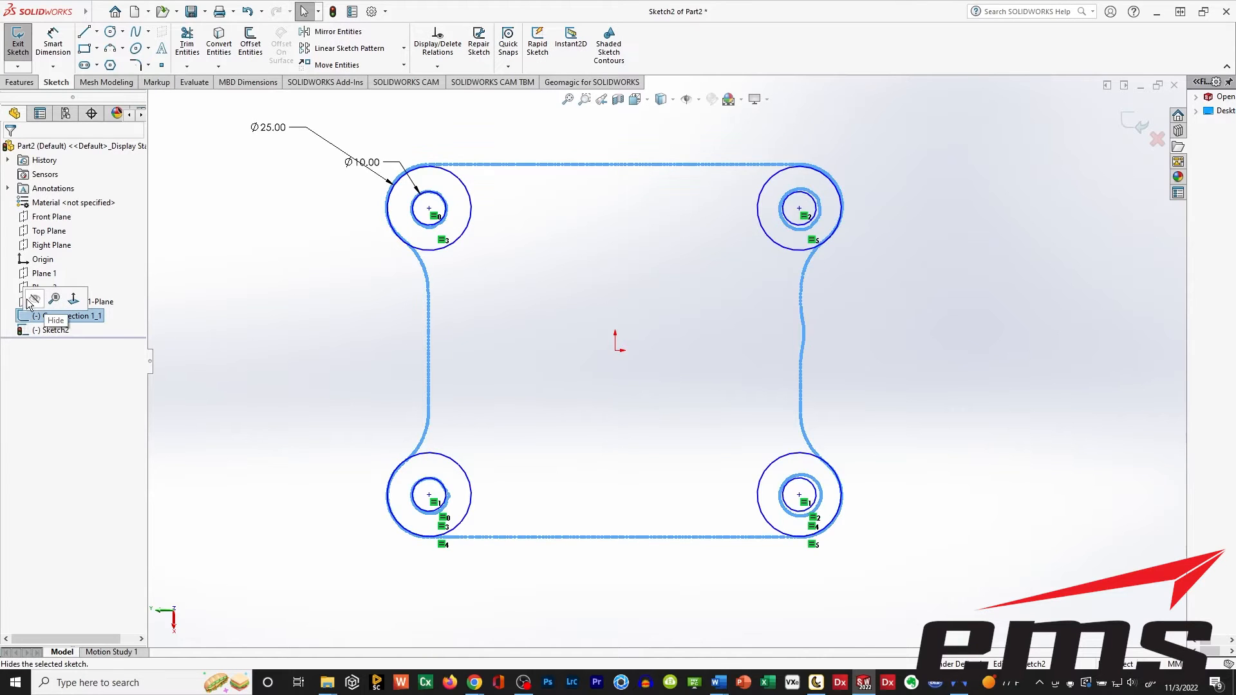
pyautogui.click(35, 303)
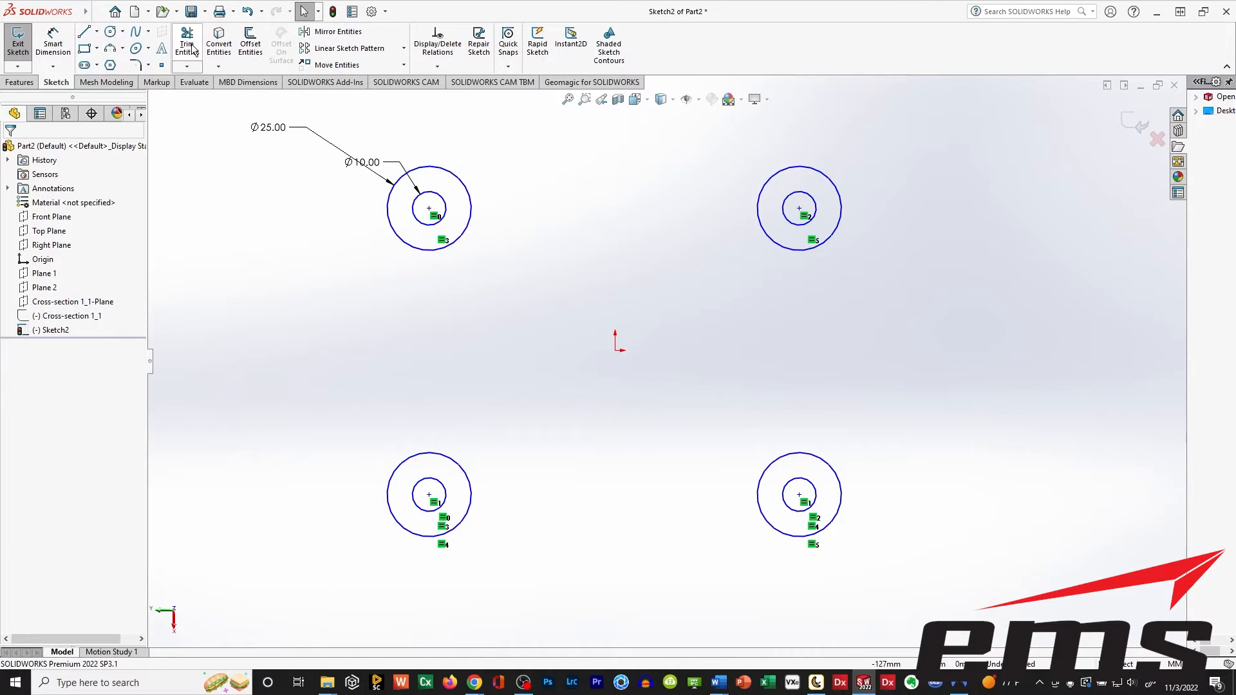
# Sketch a horizontal line about 110 mm long joining the topmost points of the two upper outer circles, tangent to them.
pyautogui.click(84, 31)
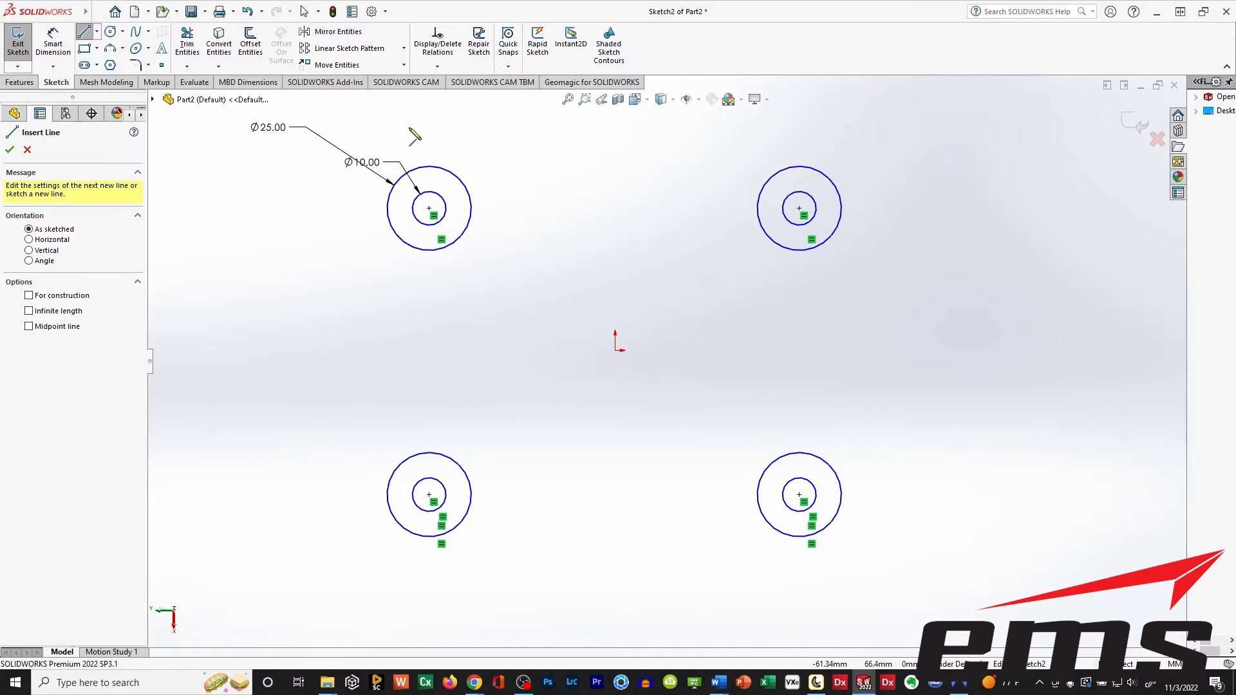
pyautogui.click(429, 167)
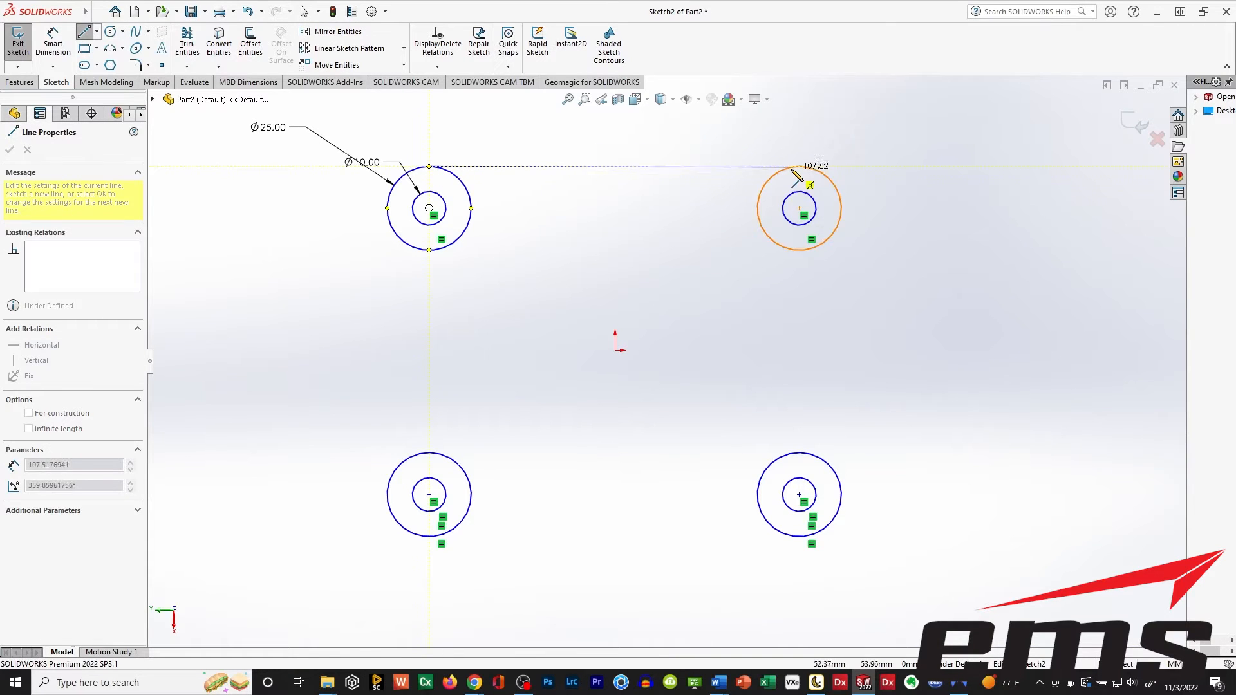
pyautogui.click(800, 166)
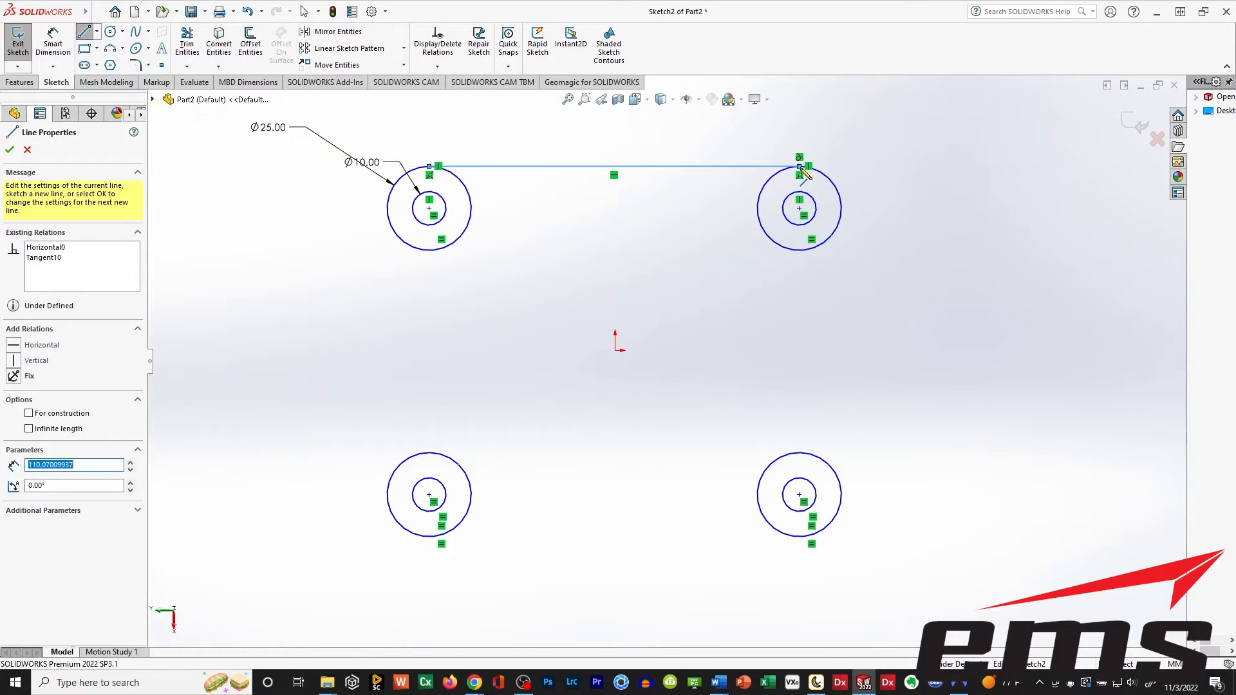
pyautogui.press('Escape')
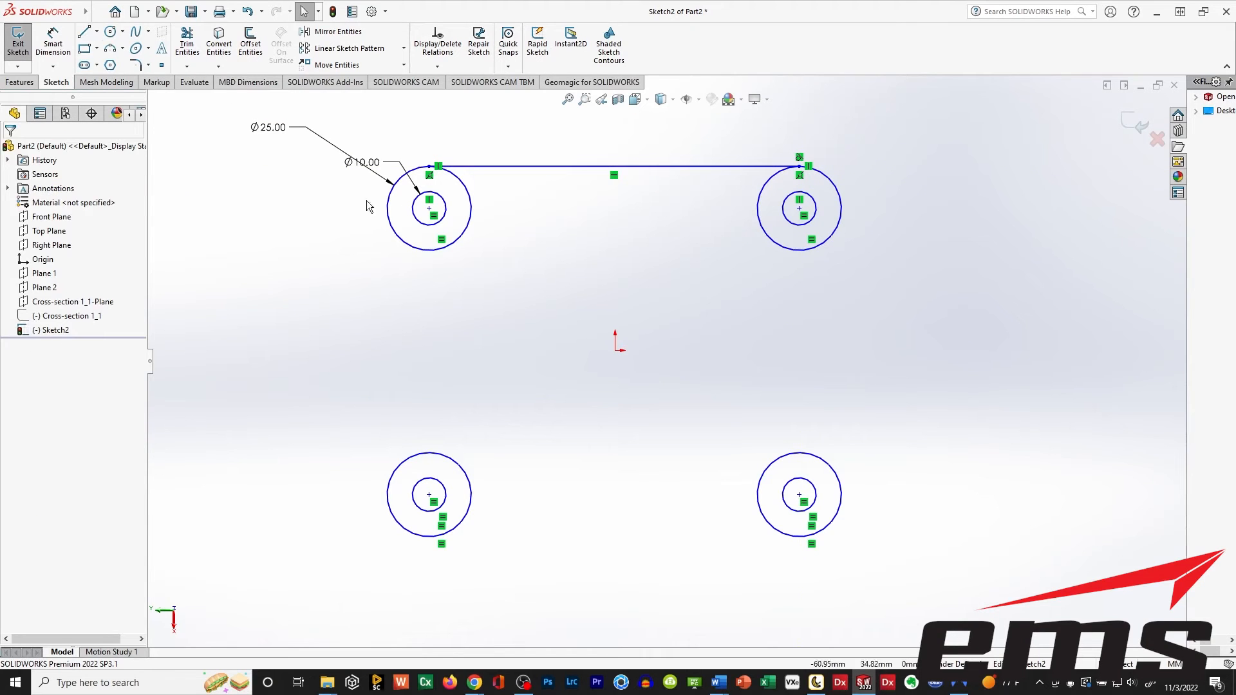
# Sketch a horizontal line about 110 mm long joining the lowest points of the two lower outer circles, tangent to them.
pyautogui.click(84, 32)
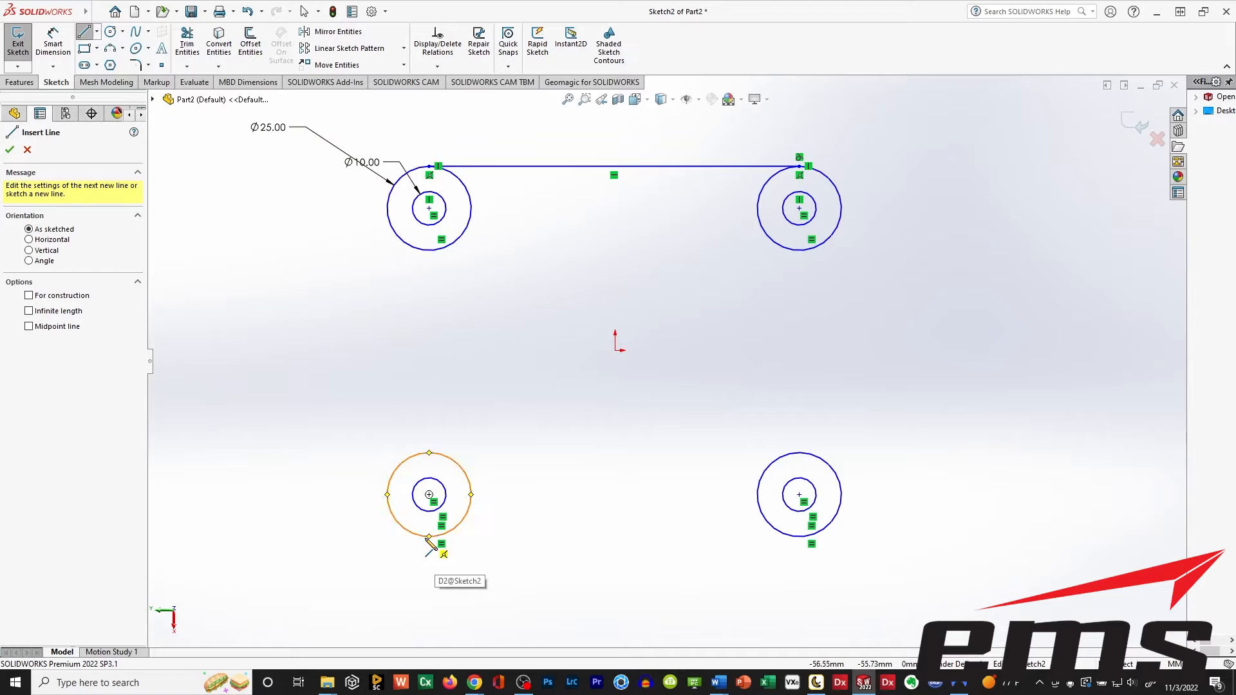
pyautogui.click(429, 536)
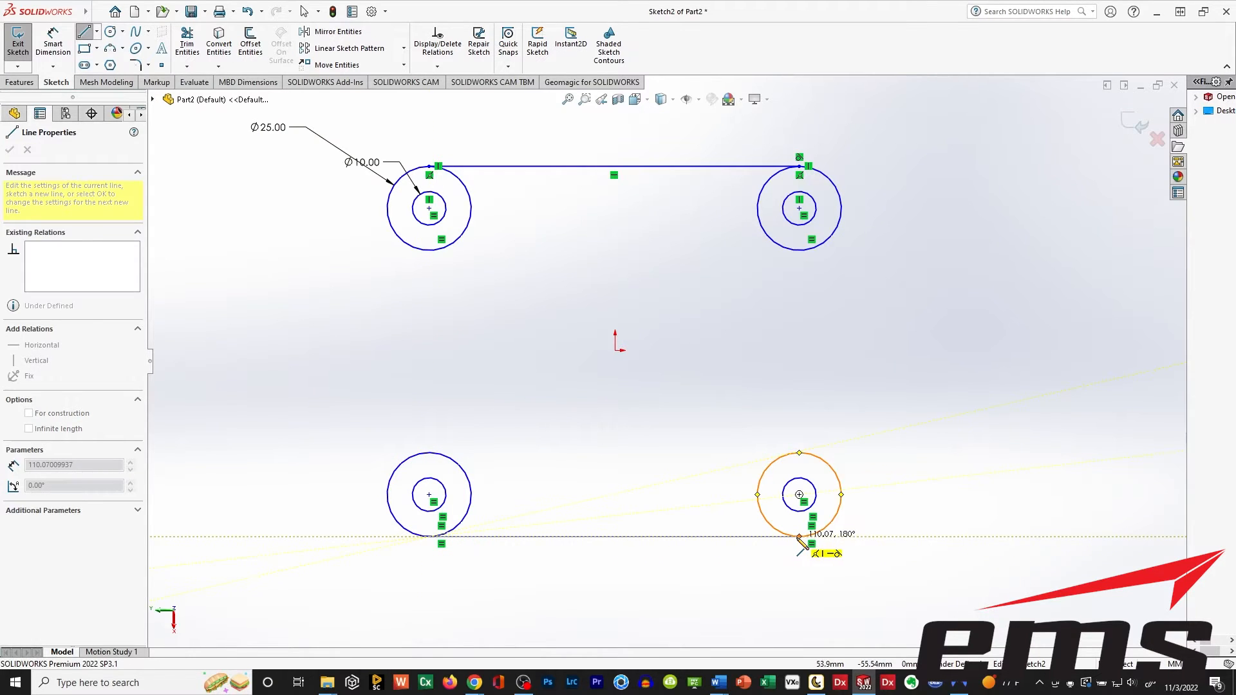
pyautogui.click(799, 536)
pyautogui.press('Escape')
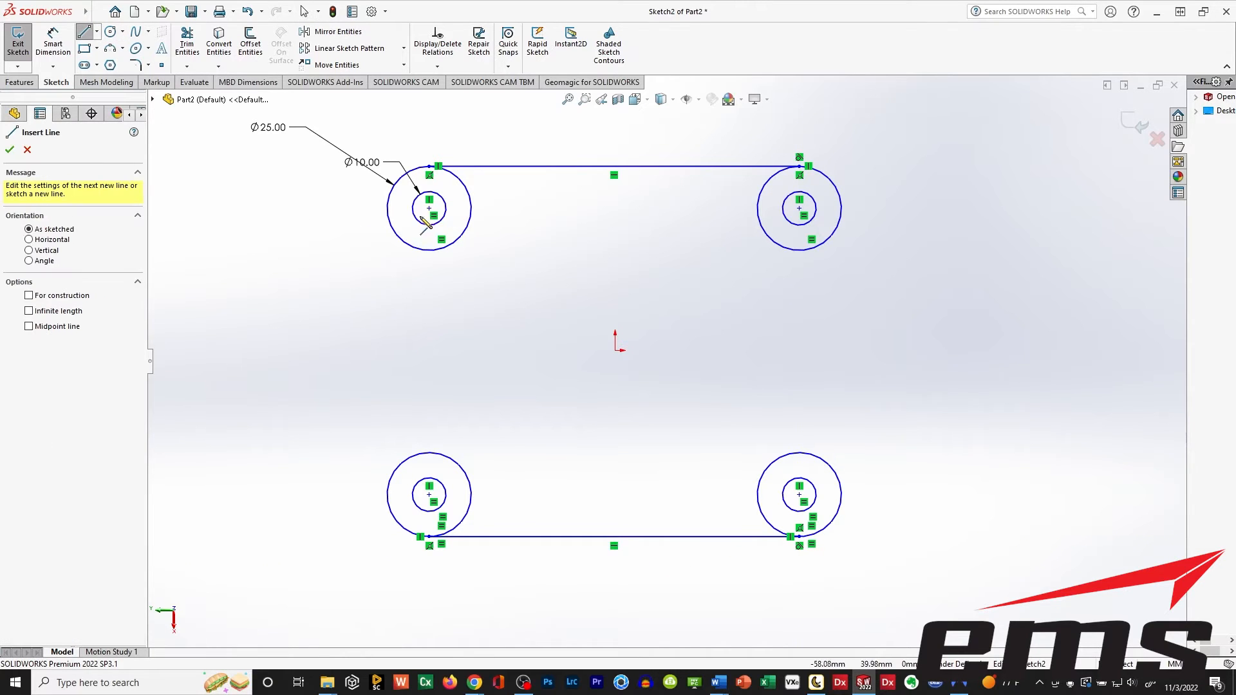
# Sketch two vertical lines about 85 mm long joining the upper and lower circle centres on each side, and toggle the Cross-section 1_1 sketch's visibility.
pyautogui.click(429, 208)
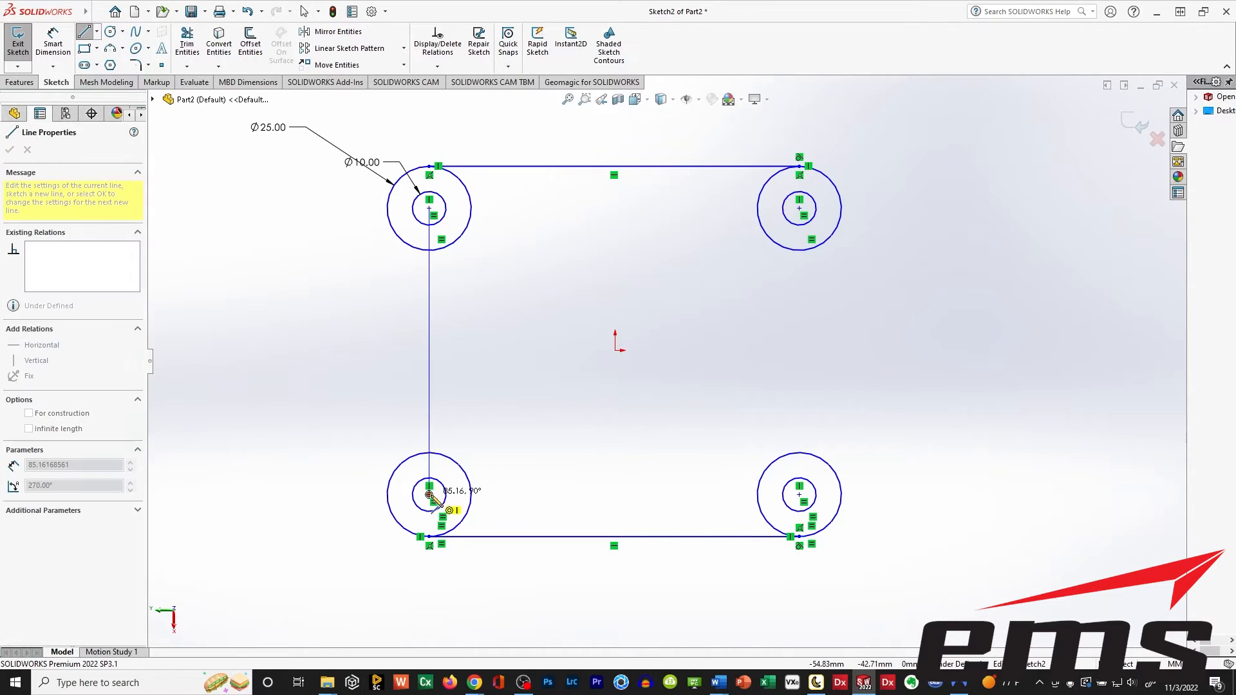
pyautogui.click(430, 494)
pyautogui.press('Escape')
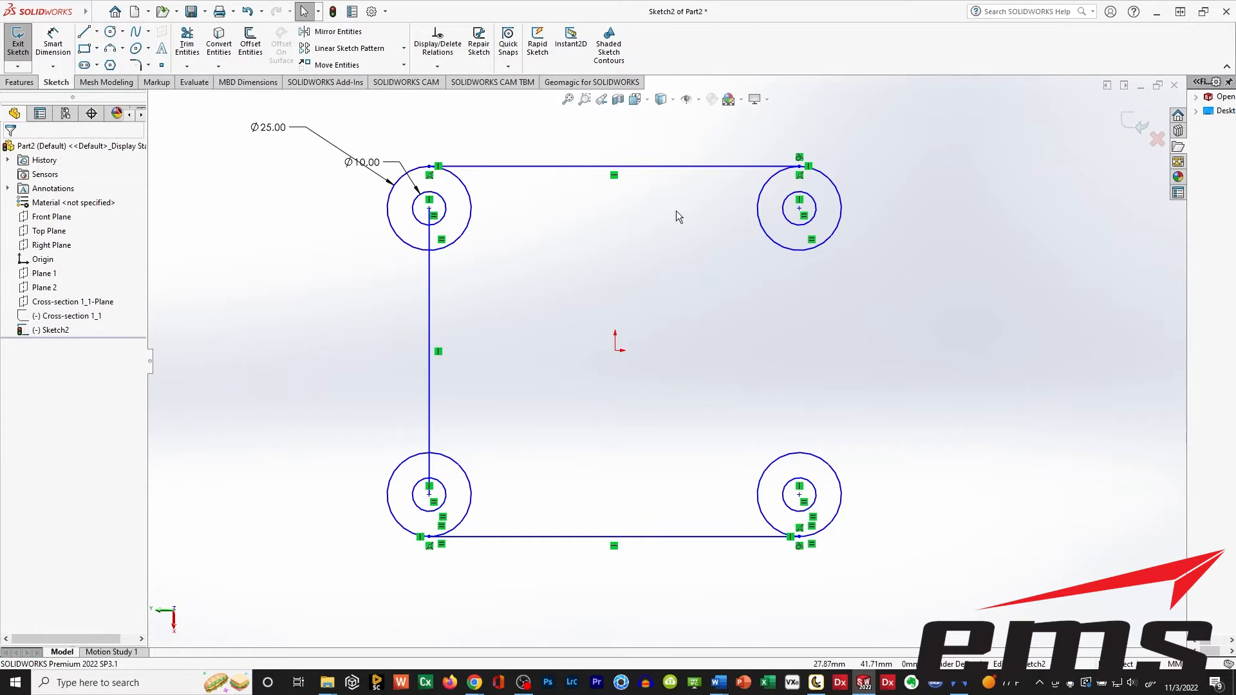
pyautogui.click(84, 32)
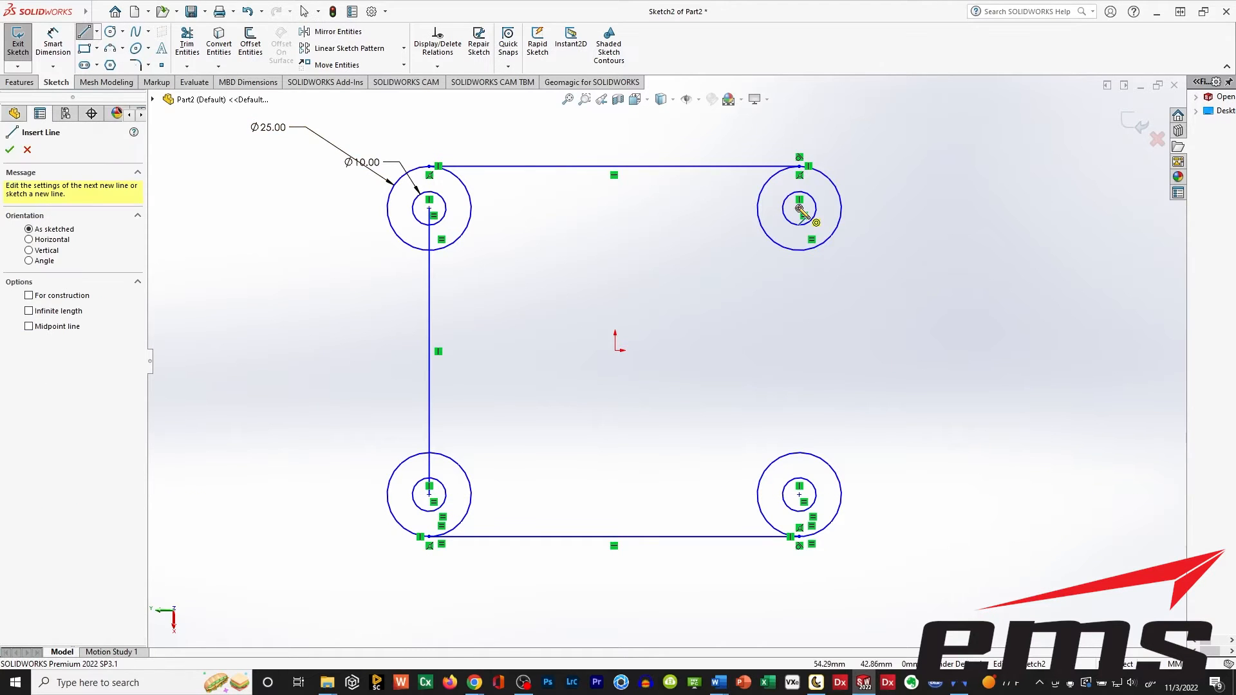
pyautogui.click(799, 208)
pyautogui.click(799, 494)
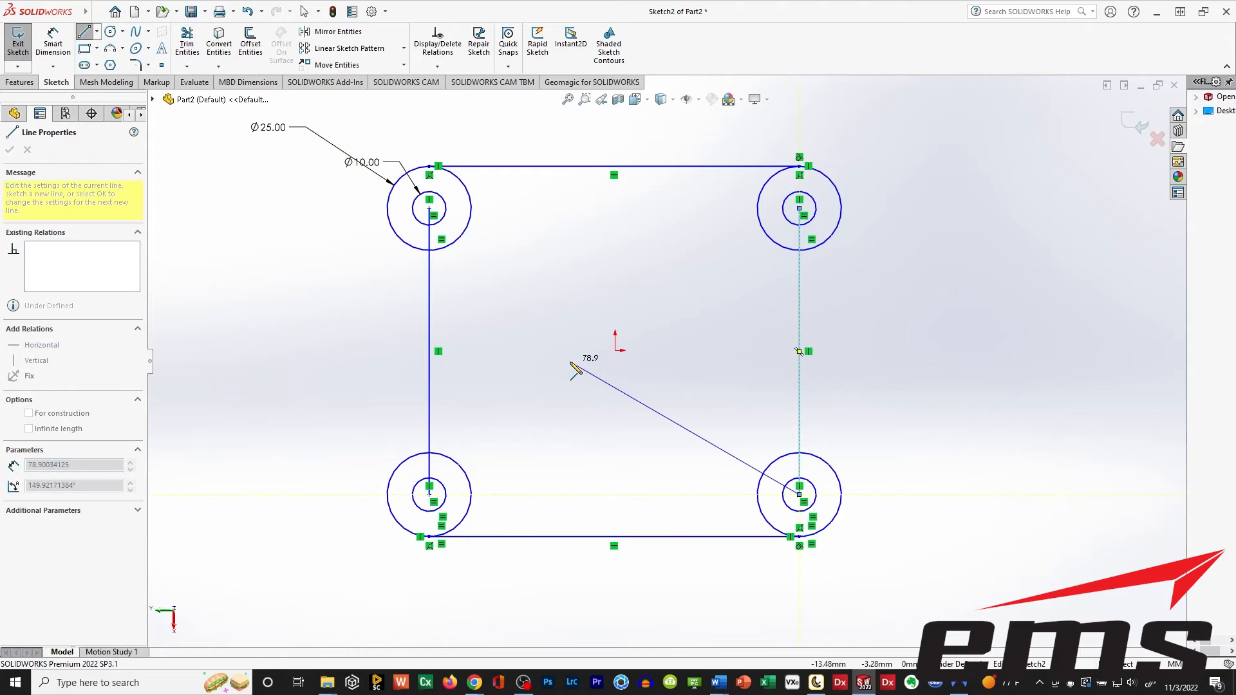
pyautogui.press('Escape')
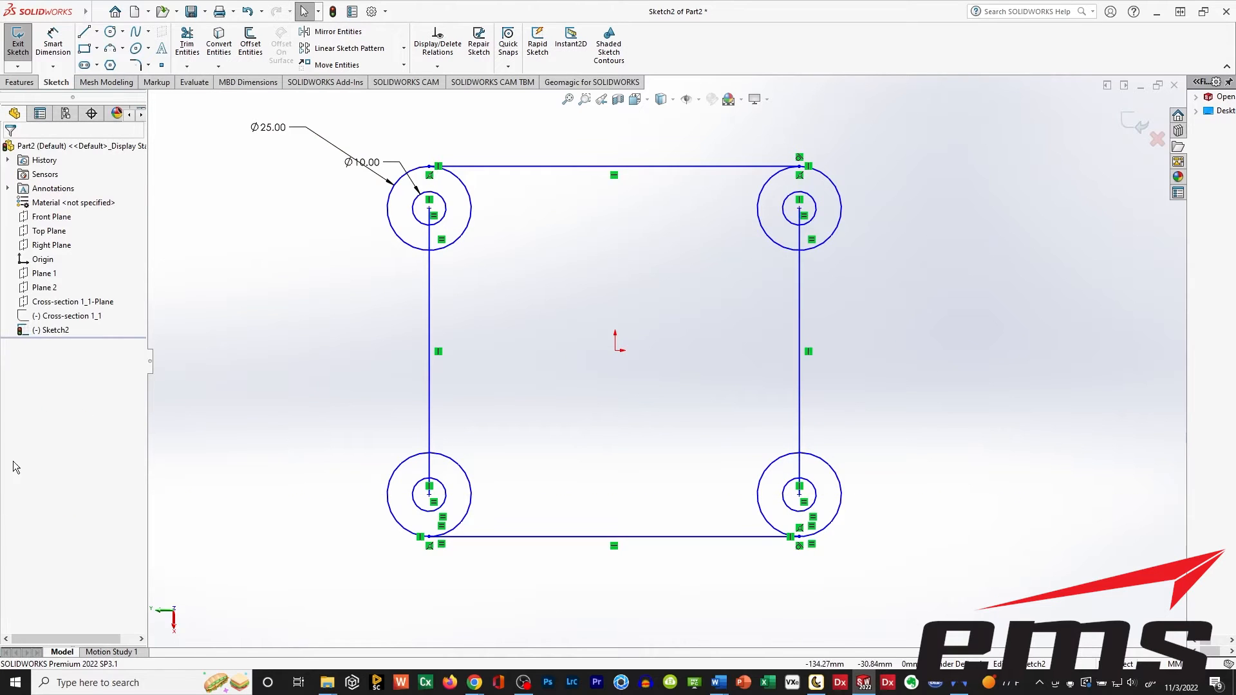
pyautogui.click(30, 314)
pyautogui.click(42, 293)
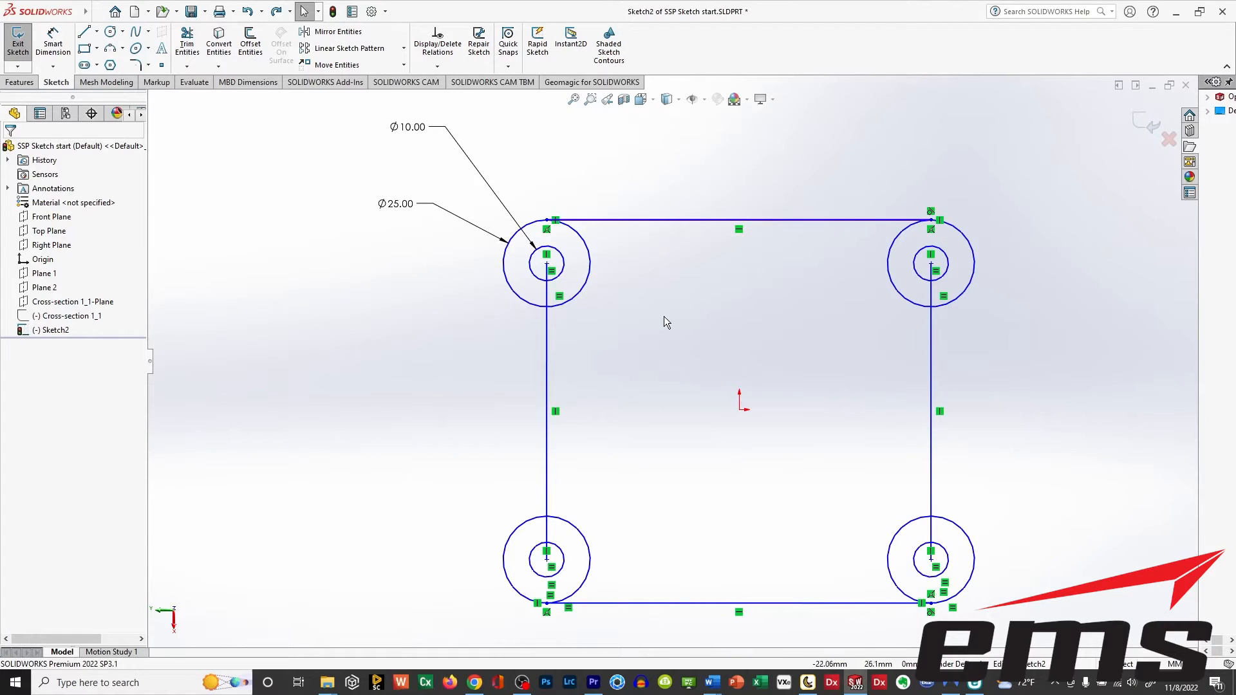
# Trim the vertical line ends inside the two upper 25 mm circles and the inward-facing halves of those circles, using Trim to closest.
pyautogui.click(188, 46)
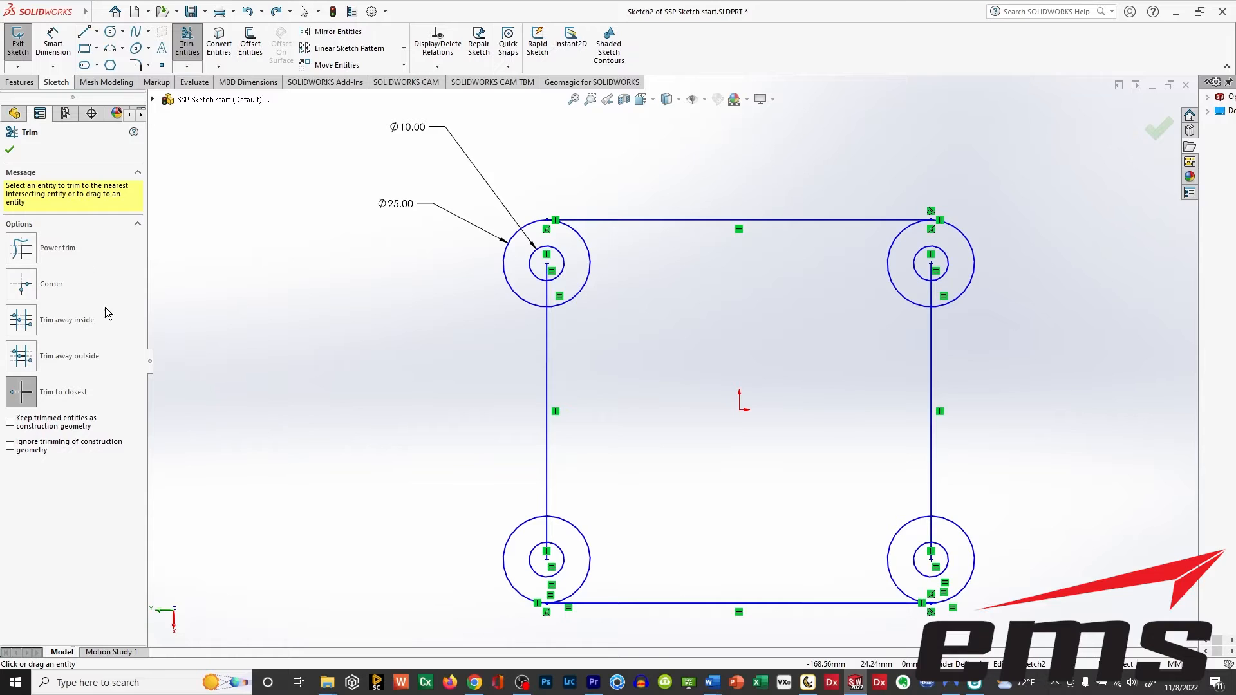
pyautogui.click(546, 276)
pyautogui.click(547, 294)
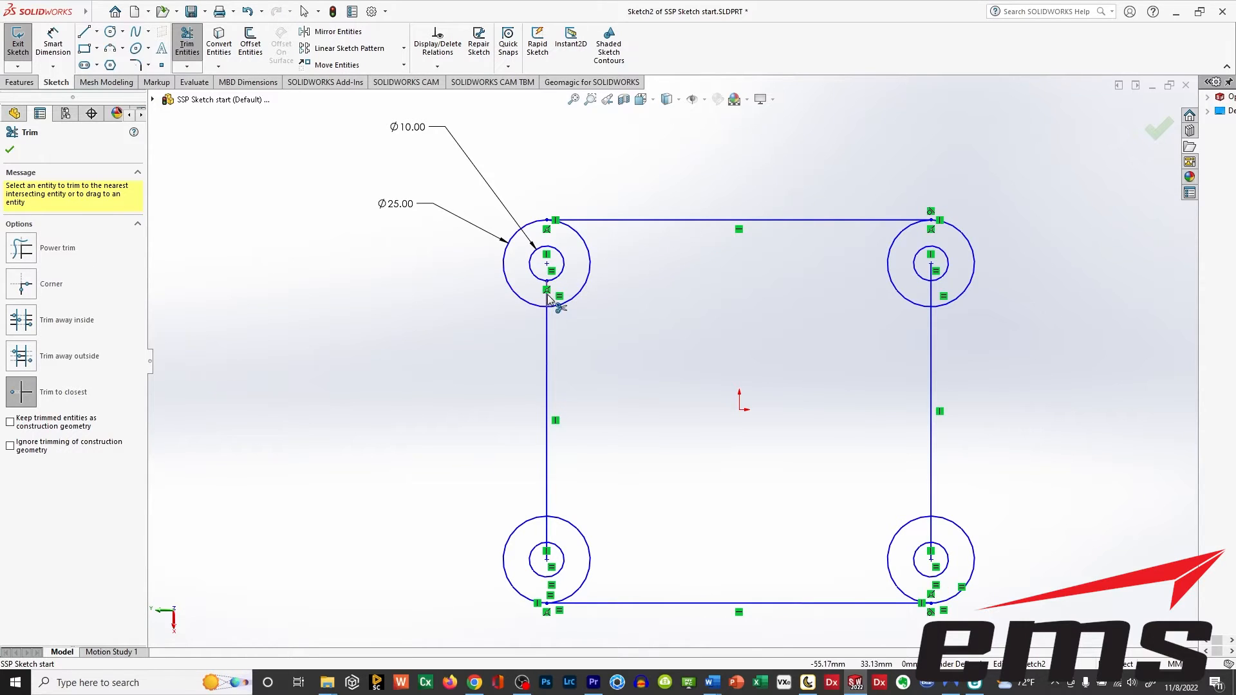
pyautogui.click(580, 292)
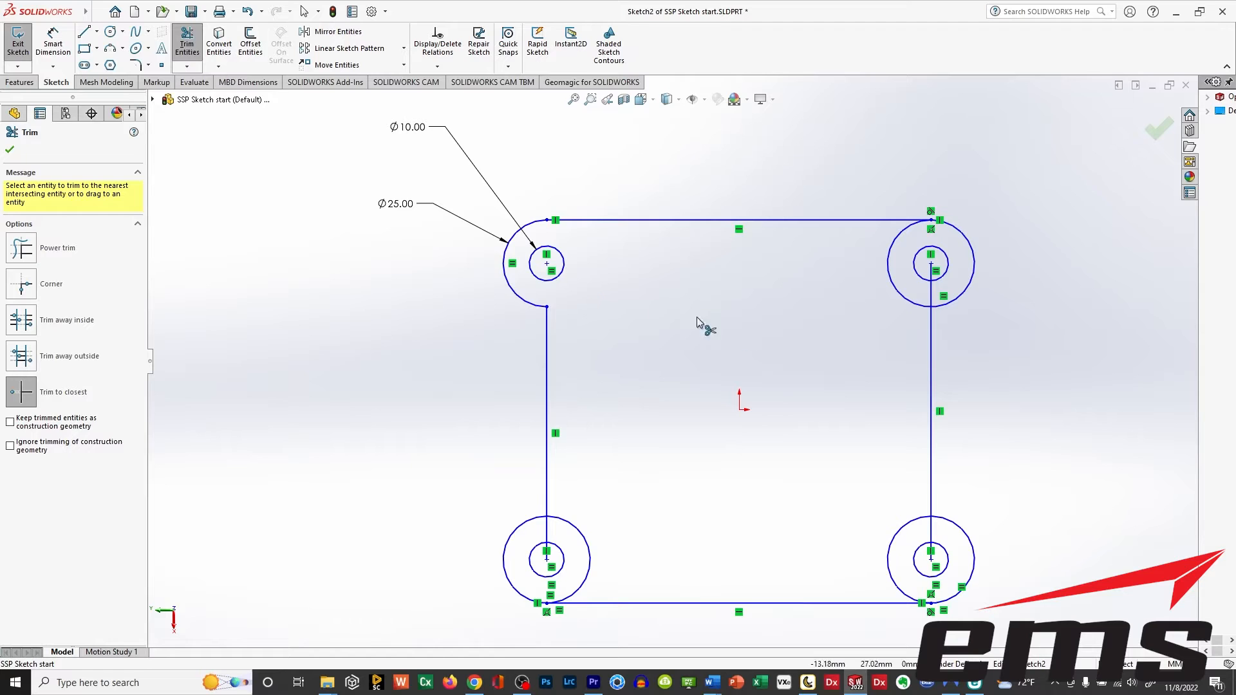
pyautogui.click(932, 295)
pyautogui.click(899, 296)
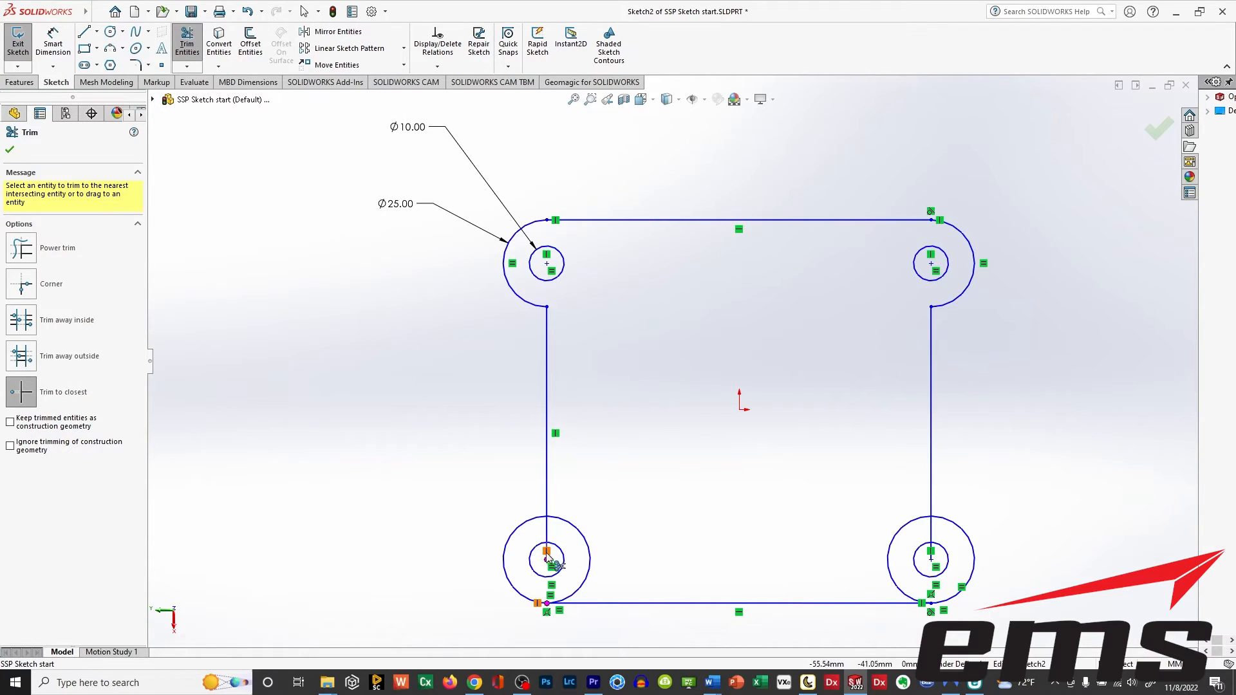
# Trim the vertical line ends inside the two lower outer circles and the inward-facing halves of those circles.
pyautogui.click(545, 533)
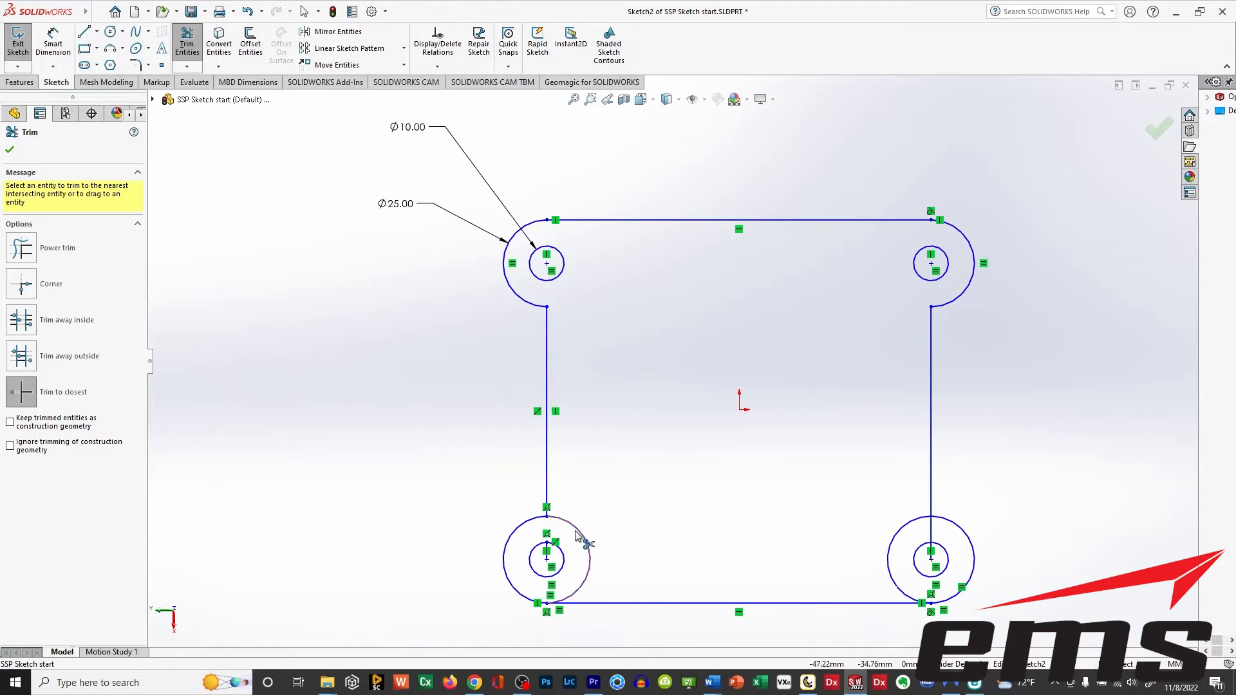
pyautogui.click(578, 532)
pyautogui.click(929, 532)
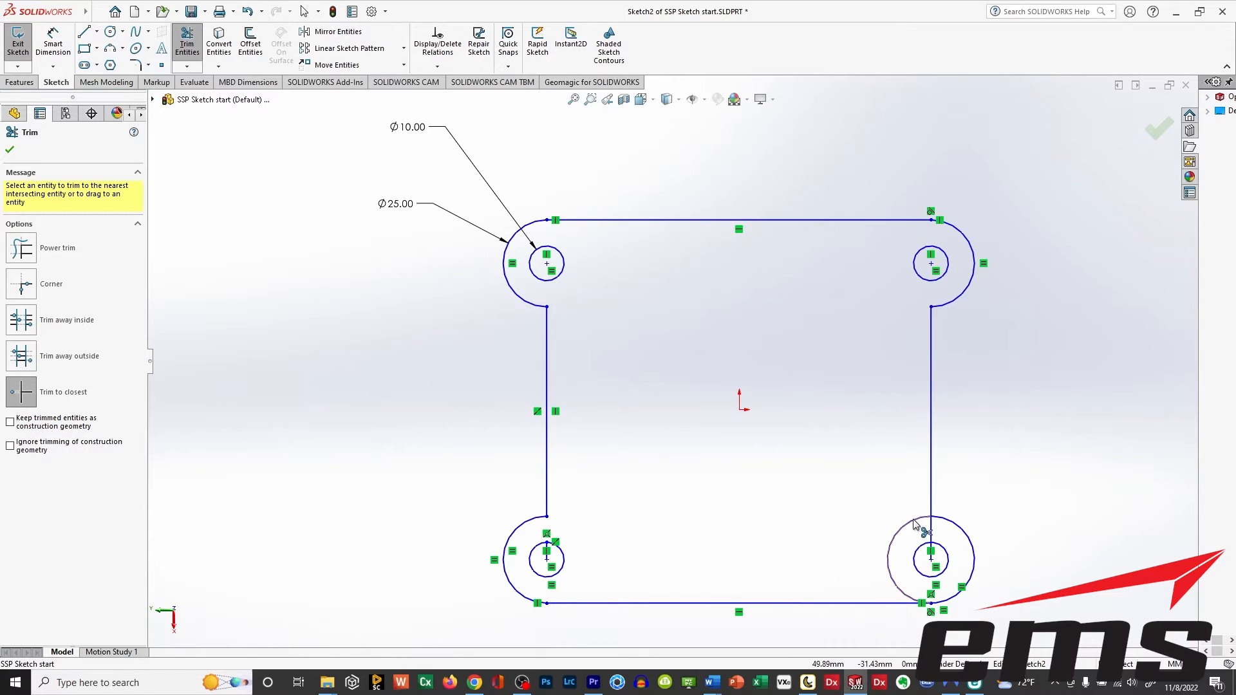
pyautogui.click(891, 552)
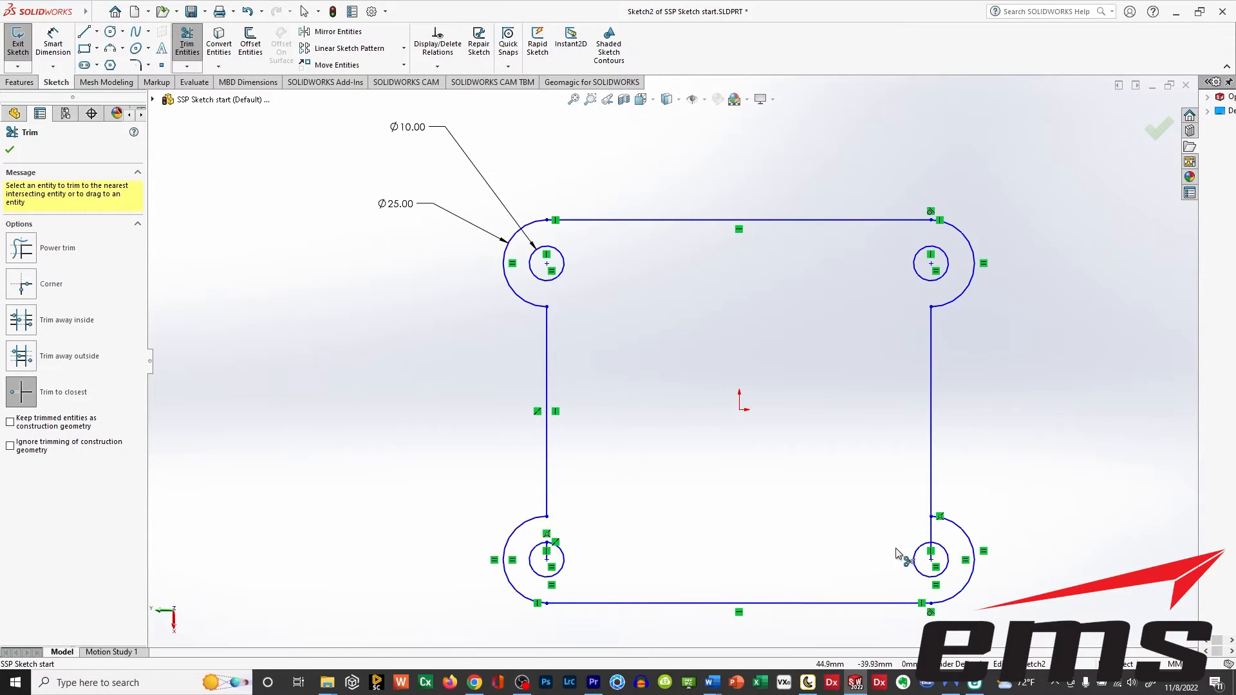
pyautogui.click(930, 529)
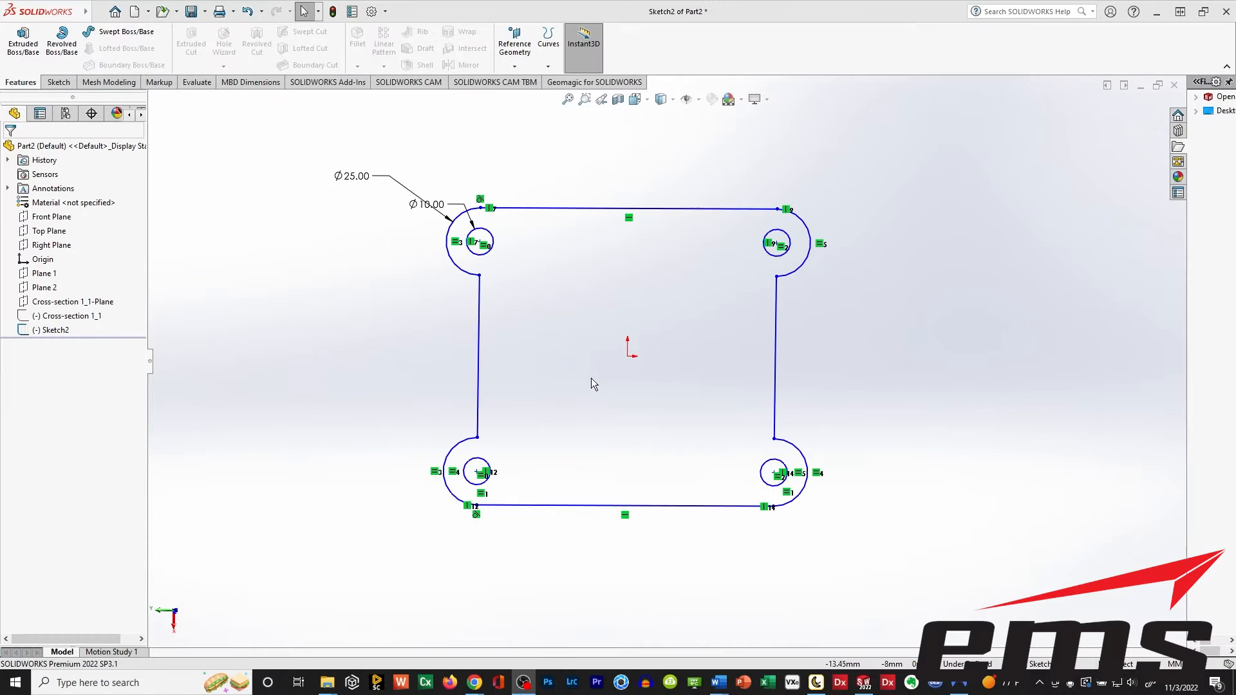
pyautogui.moveTo(591, 377)
pyautogui.mouseDown(button='middle')
pyautogui.moveTo(643, 231)
pyautogui.moveTo(583, 276)
pyautogui.moveTo(590, 316)
pyautogui.mouseUp(button='middle')
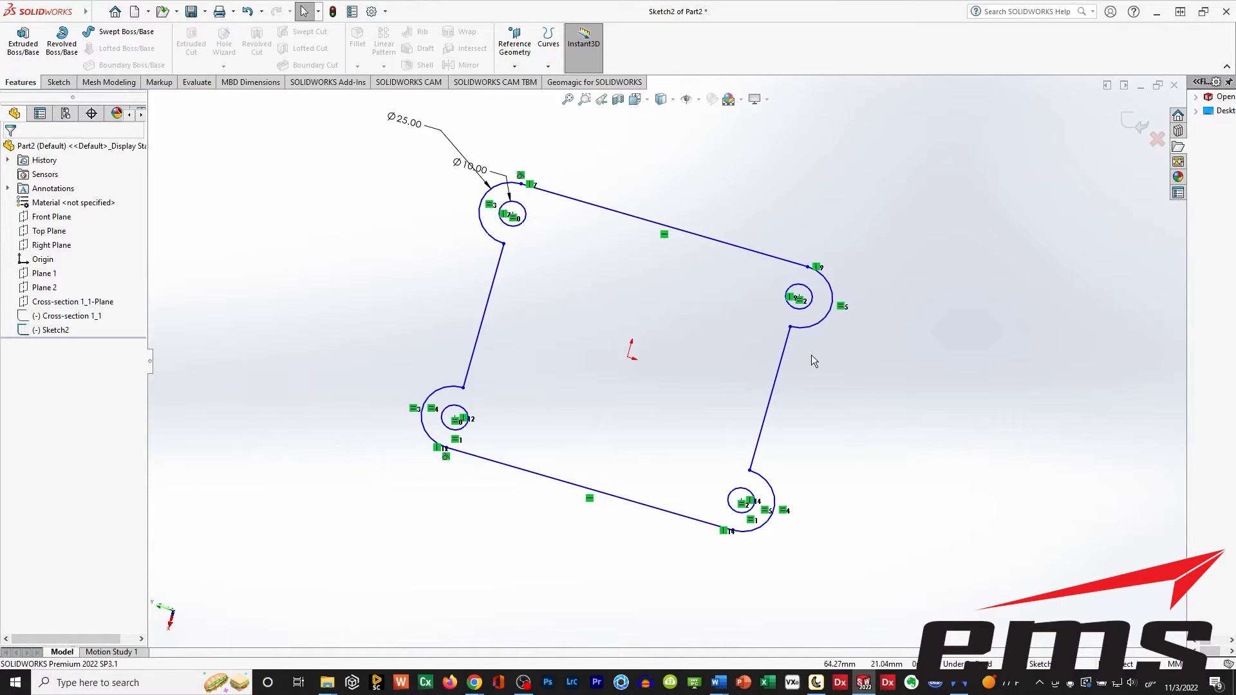
pyautogui.moveTo(511, 309)
pyautogui.mouseDown(button='middle')
pyautogui.moveTo(612, 257)
pyautogui.moveTo(612, 296)
pyautogui.mouseUp(button='middle')
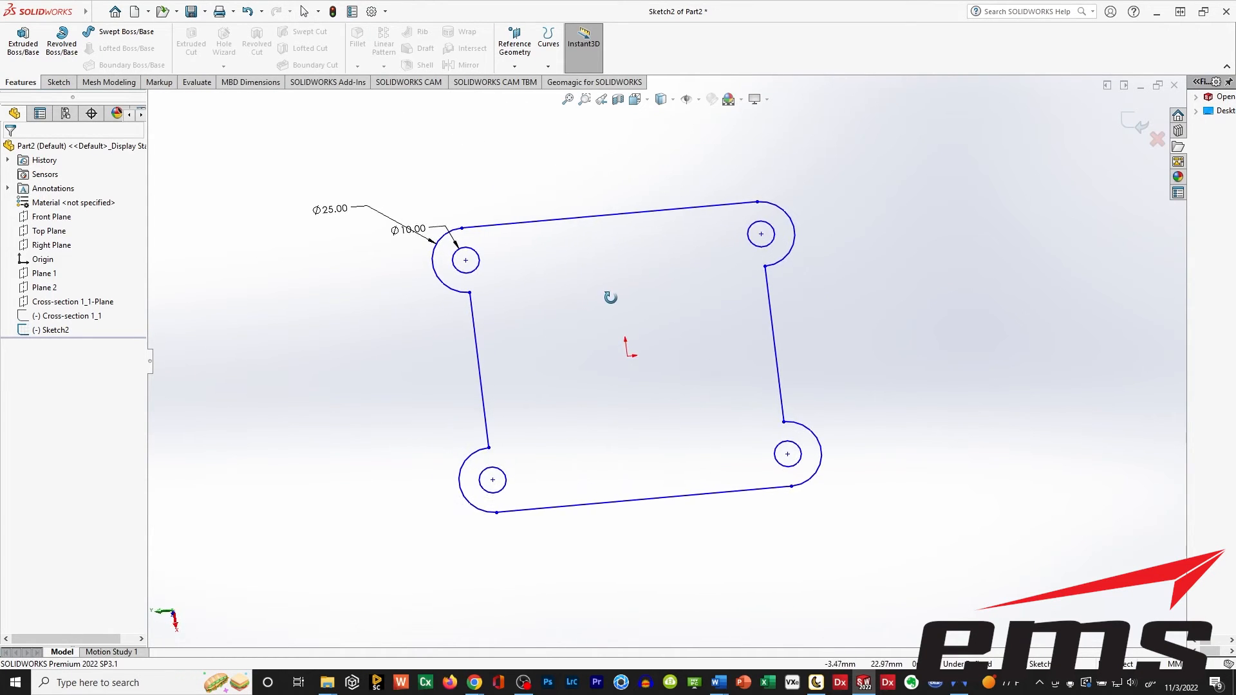
pyautogui.click(24, 49)
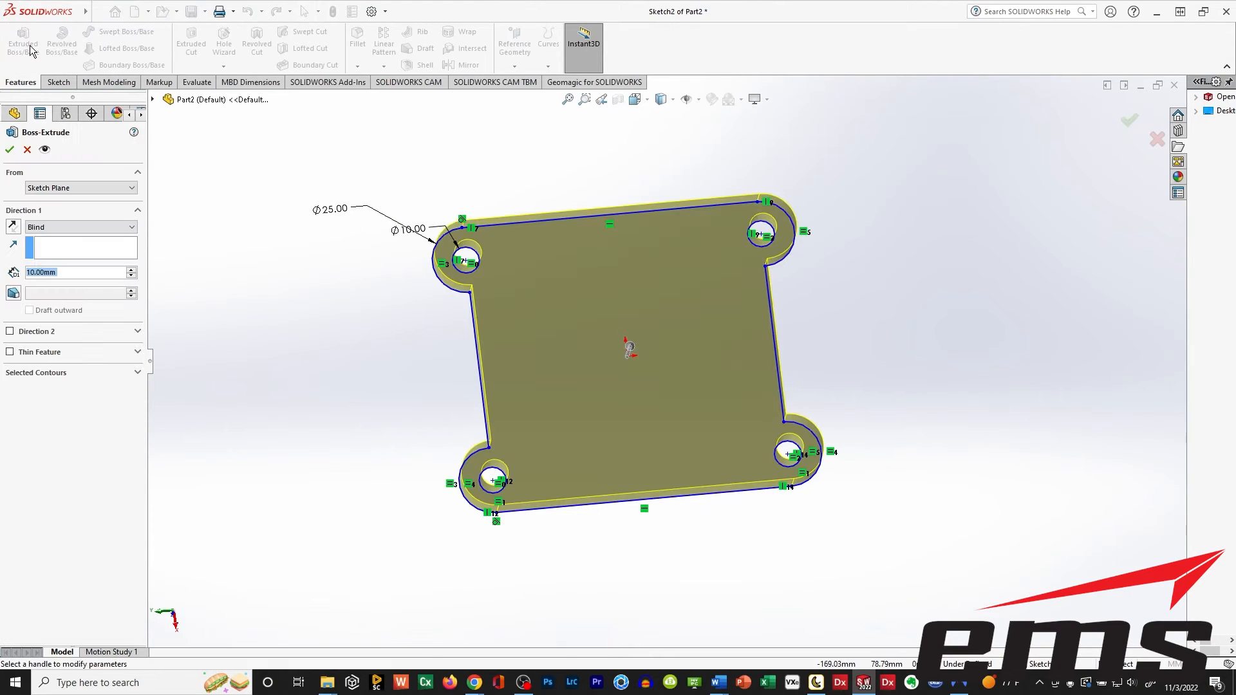
pyautogui.moveTo(703, 552); pyautogui.dragTo(707, 420, button='middle')
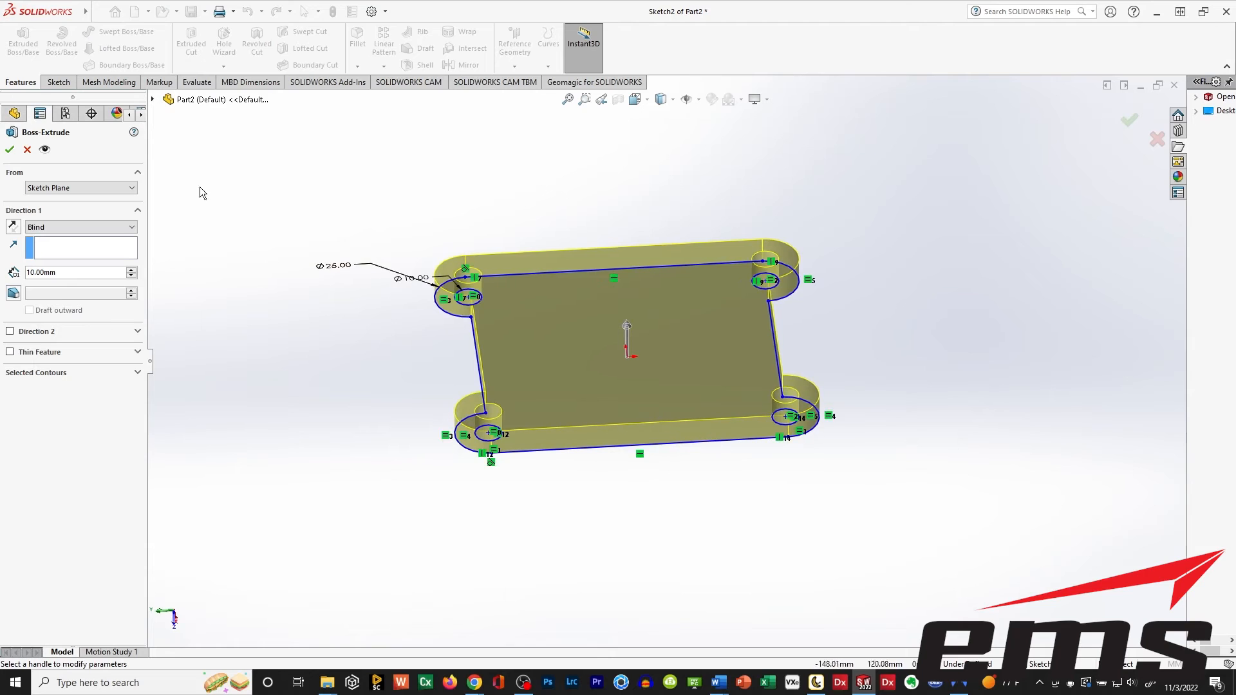
pyautogui.click(153, 99)
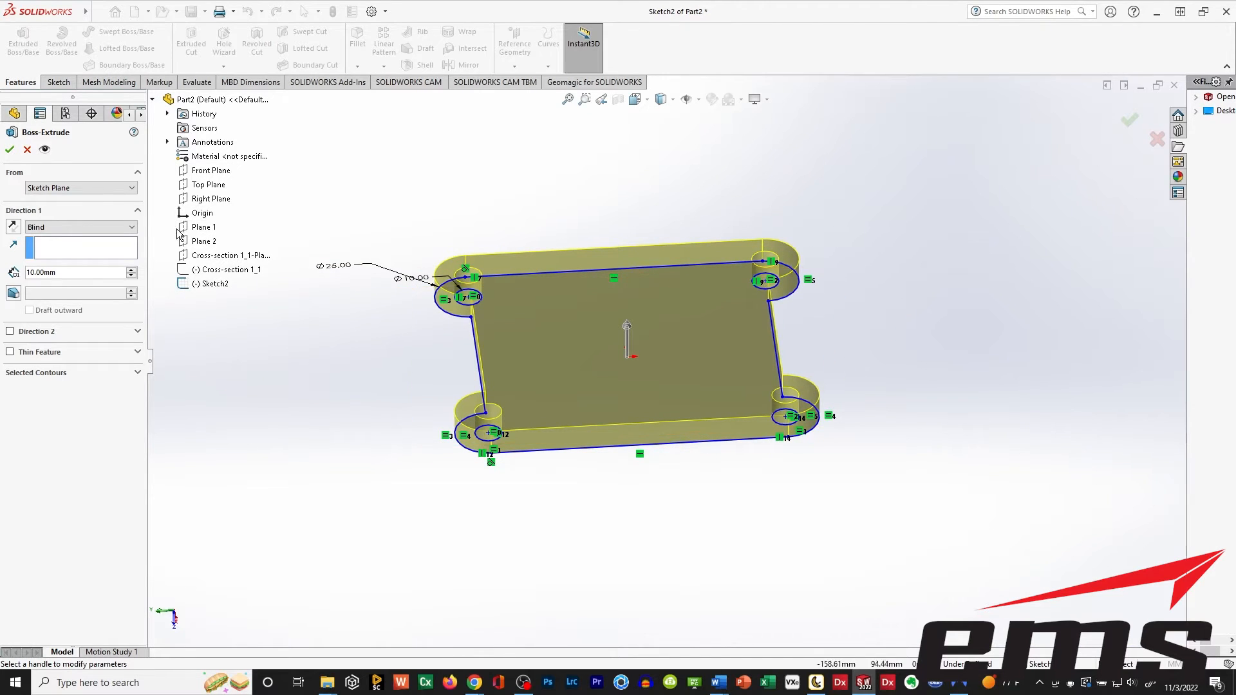
pyautogui.click(28, 150)
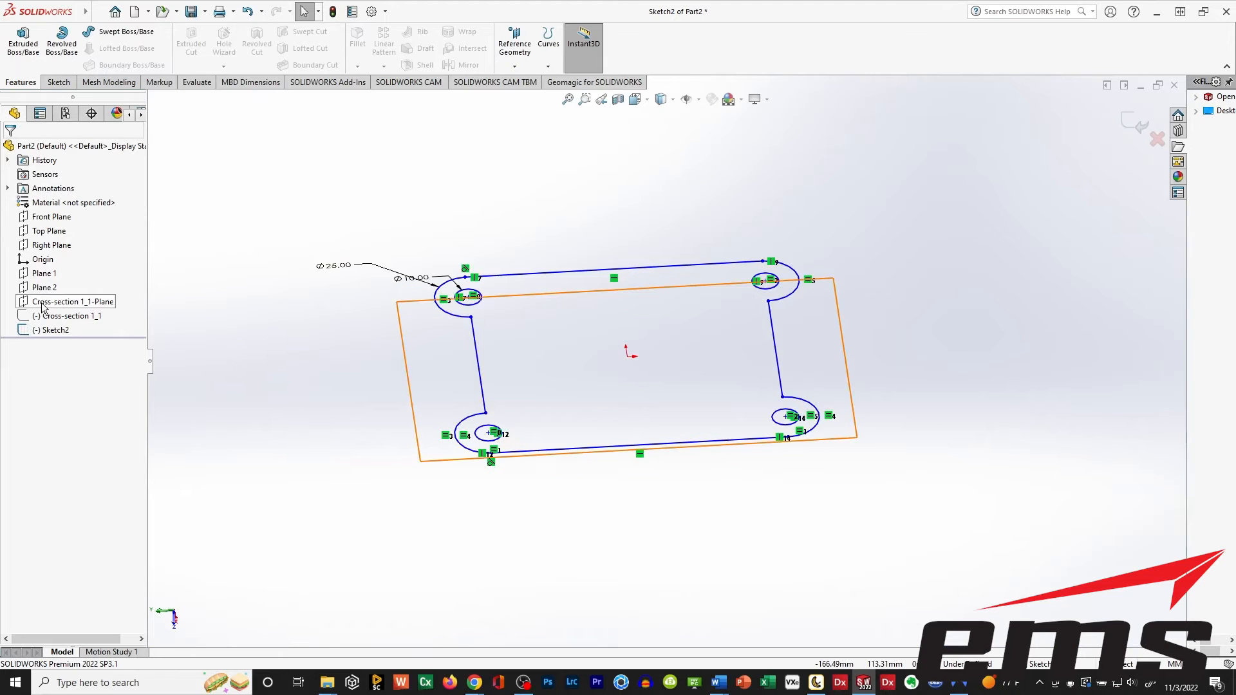
# Show Plane 2 and Plane 1 in the model.
pyautogui.click(24, 289)
pyautogui.click(53, 269)
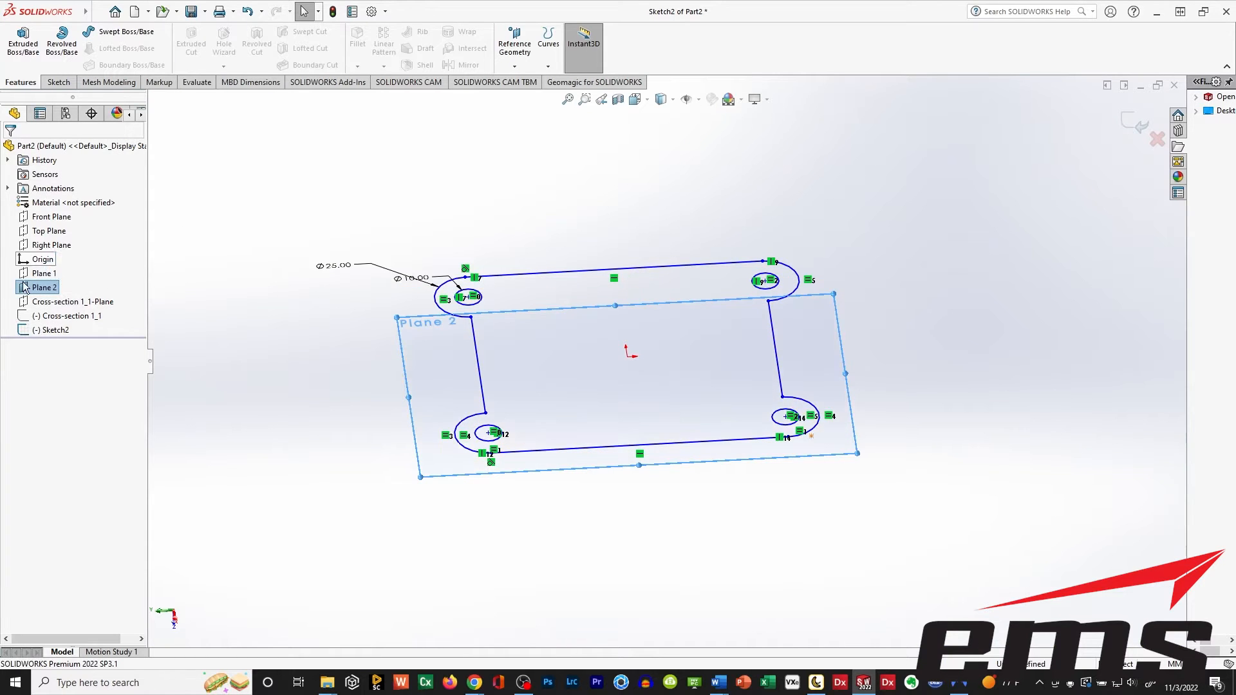
pyautogui.click(22, 273)
pyautogui.click(32, 252)
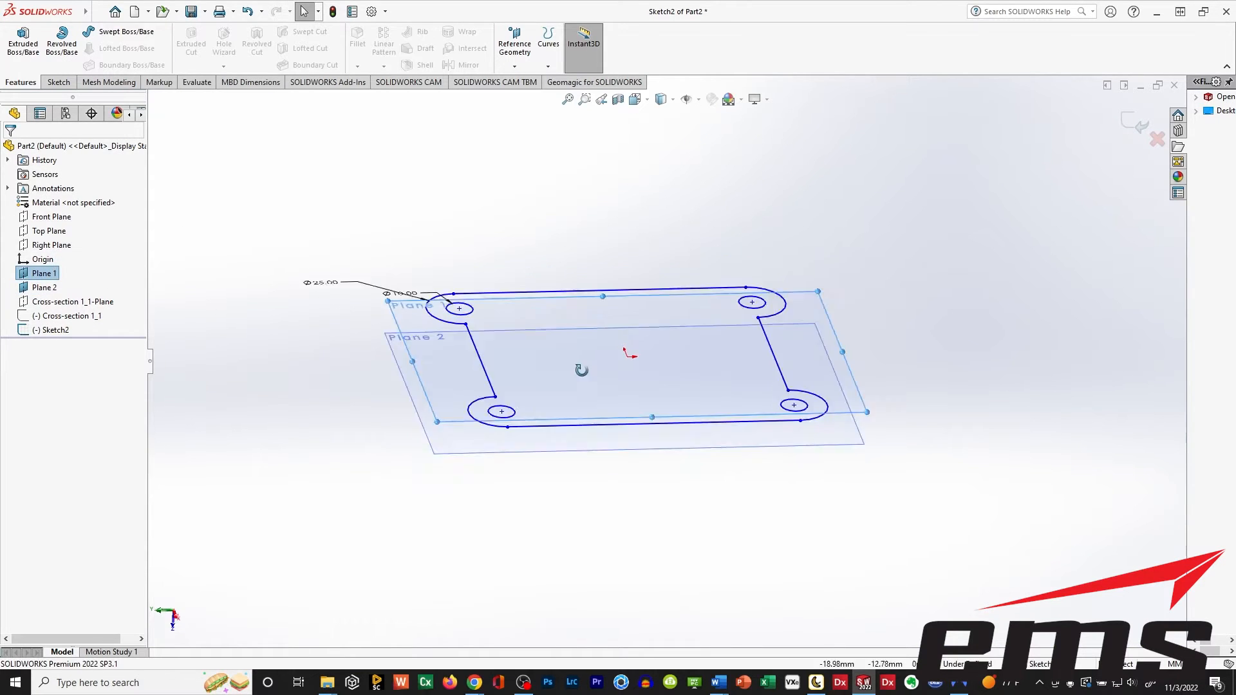
# Extrude the base profile with the Up To Surface end condition, ending at Plane 2.
pyautogui.click(36, 64)
pyautogui.moveTo(408, 425)
pyautogui.mouseDown(button='middle')
pyautogui.moveTo(612, 405)
pyautogui.moveTo(602, 408)
pyautogui.moveTo(586, 409)
pyautogui.moveTo(620, 385)
pyautogui.mouseUp(button='middle')
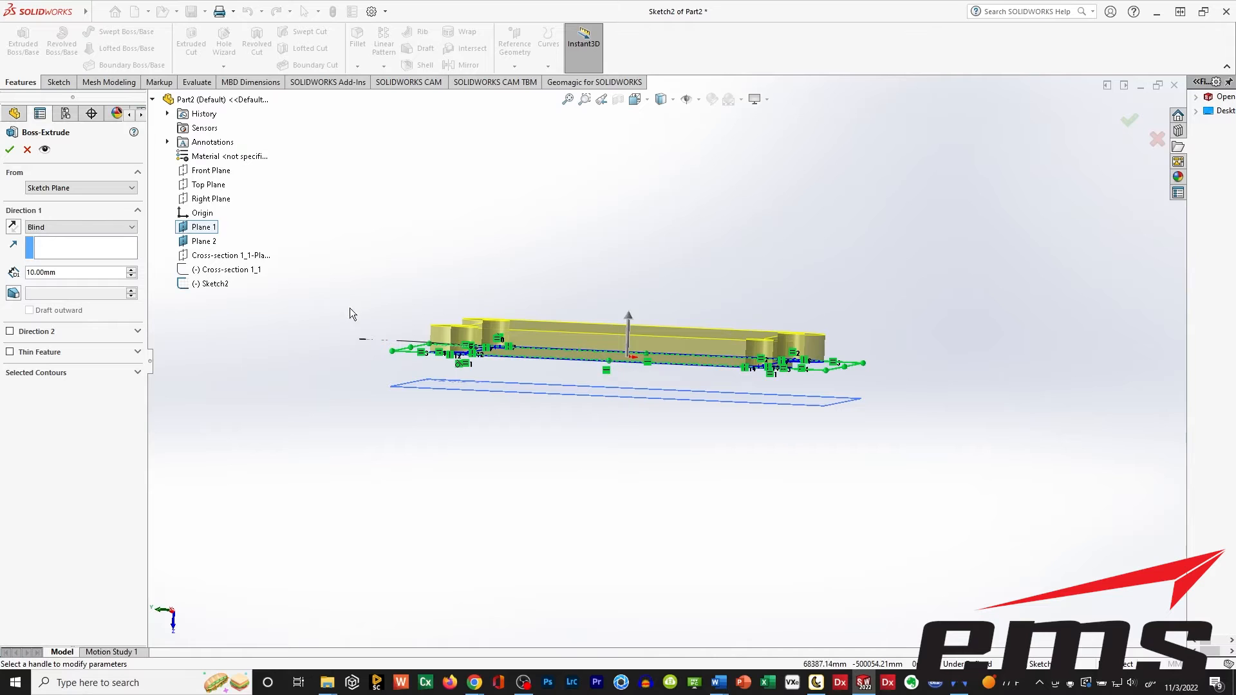
pyautogui.click(56, 228)
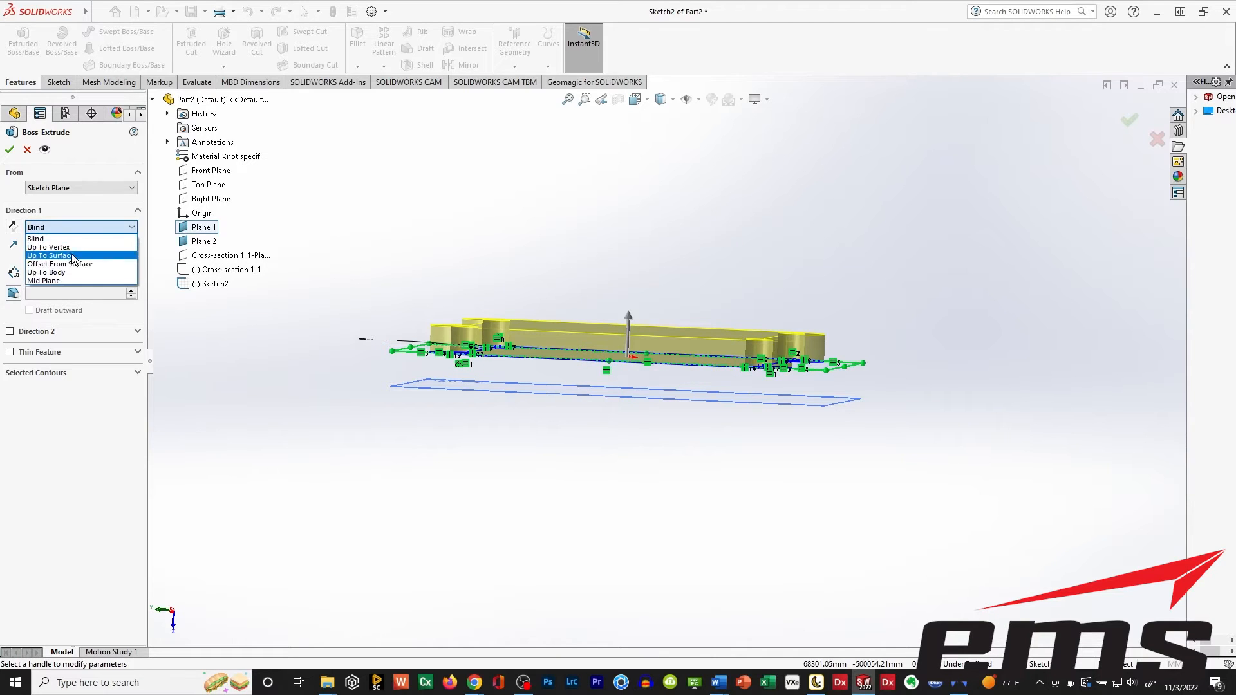
pyautogui.click(70, 256)
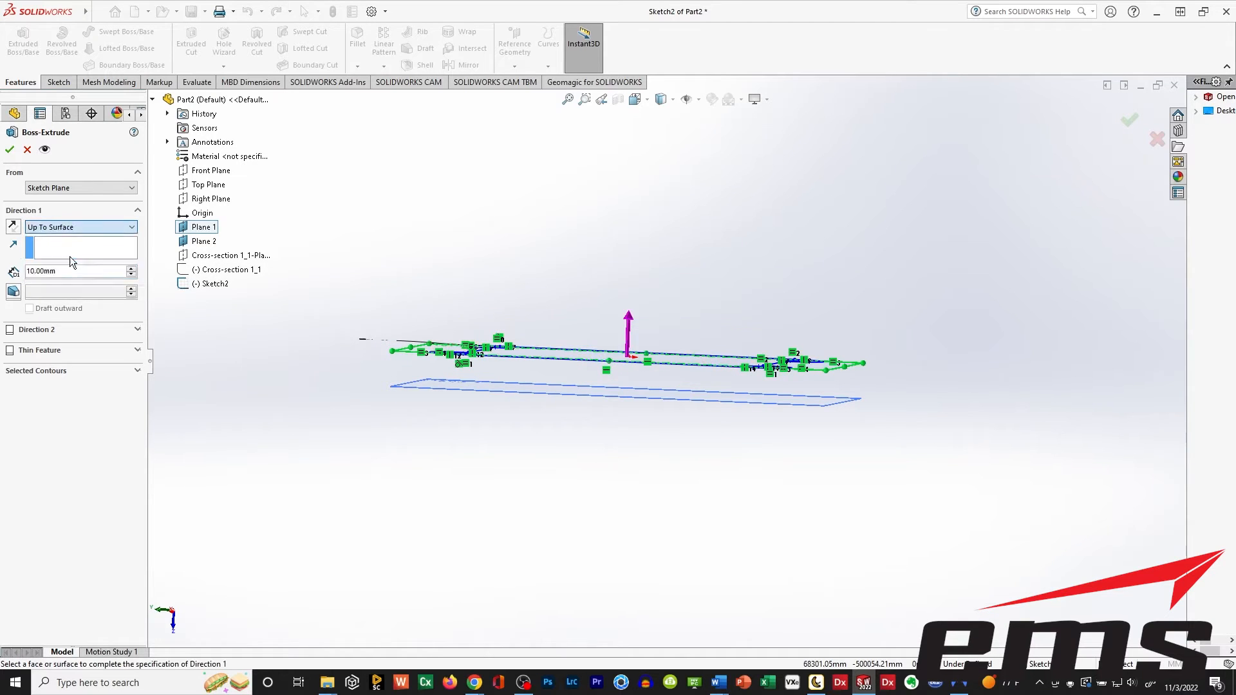
pyautogui.click(413, 387)
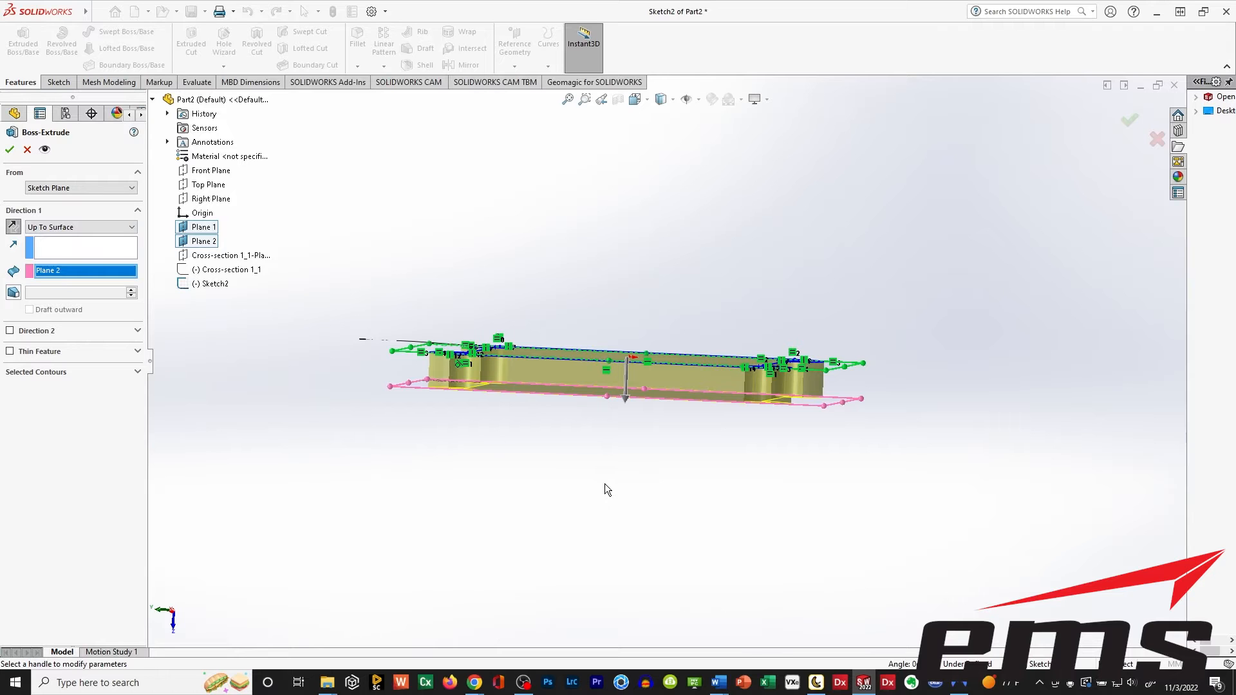
pyautogui.moveTo(644, 520); pyautogui.dragTo(642, 417, button='middle')
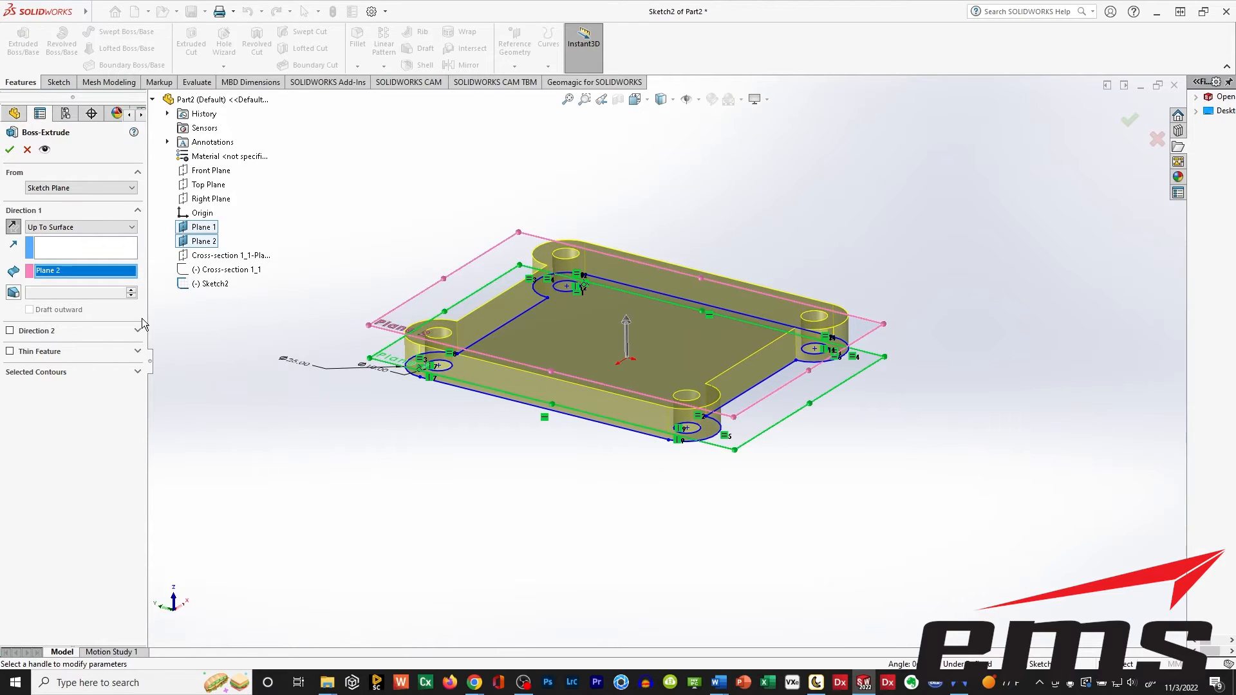
pyautogui.click(10, 150)
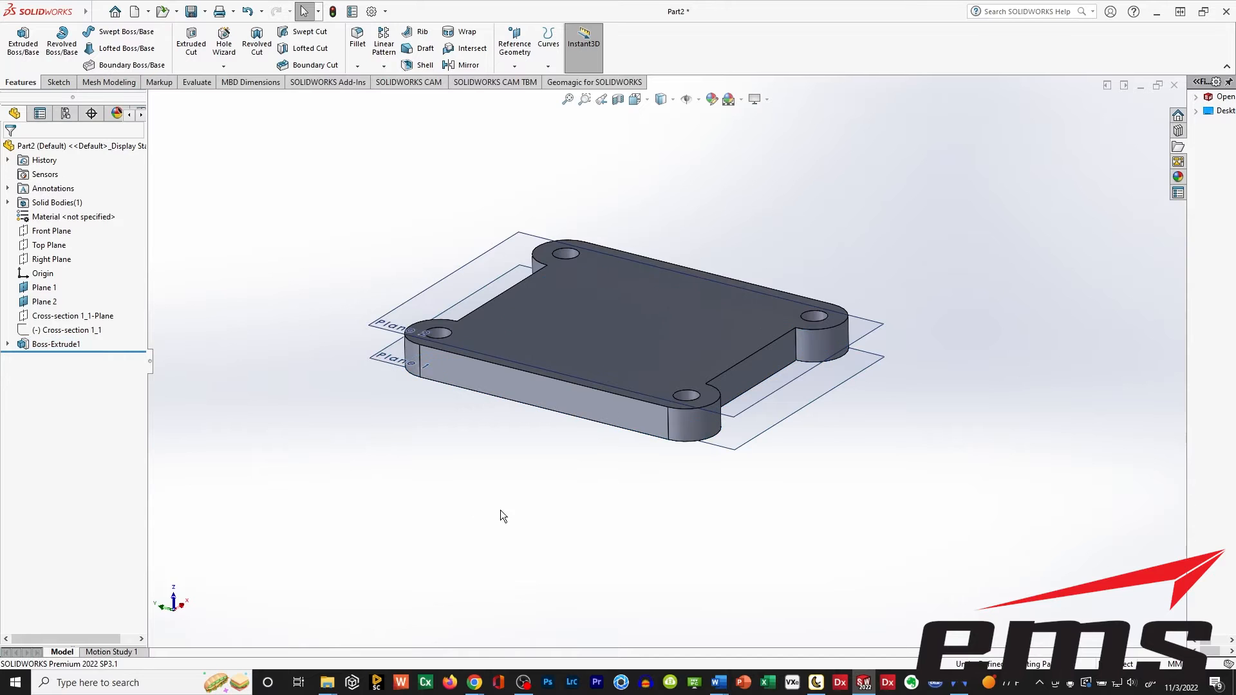
# Hide Plane 1 and Plane 2 so only the extruded base is displayed.
pyautogui.moveTo(525, 462); pyautogui.dragTo(541, 279, button='middle')
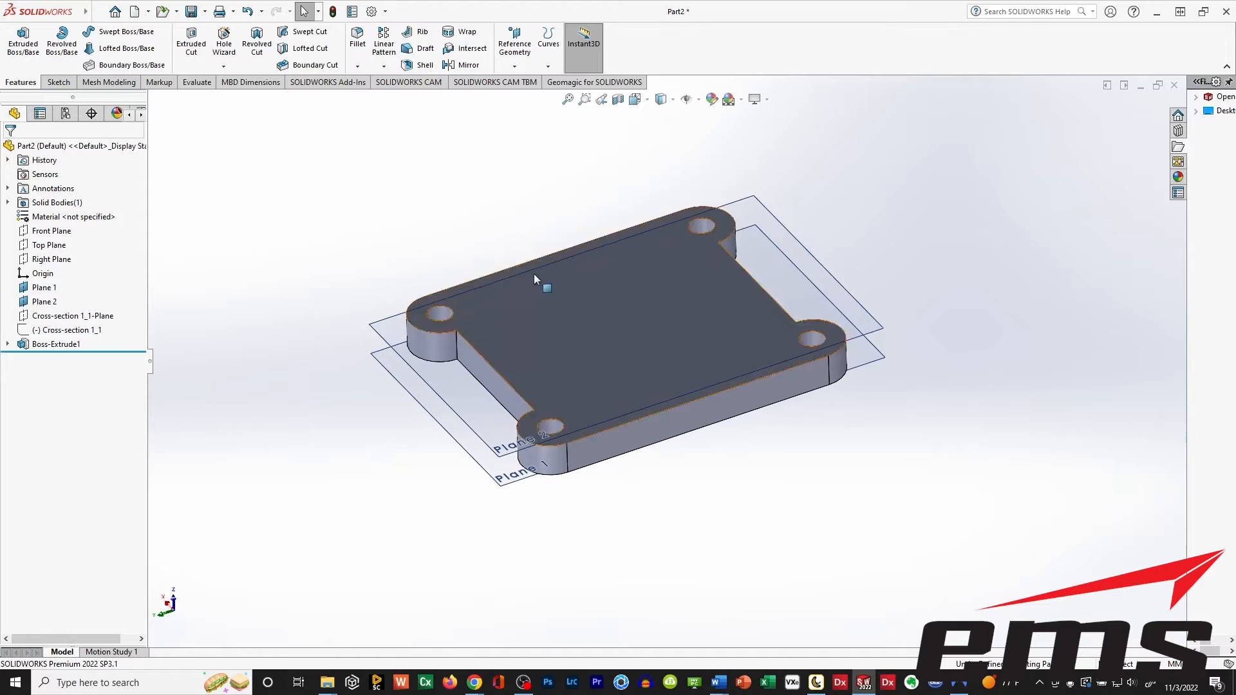
pyautogui.click(24, 289)
pyautogui.click(41, 303)
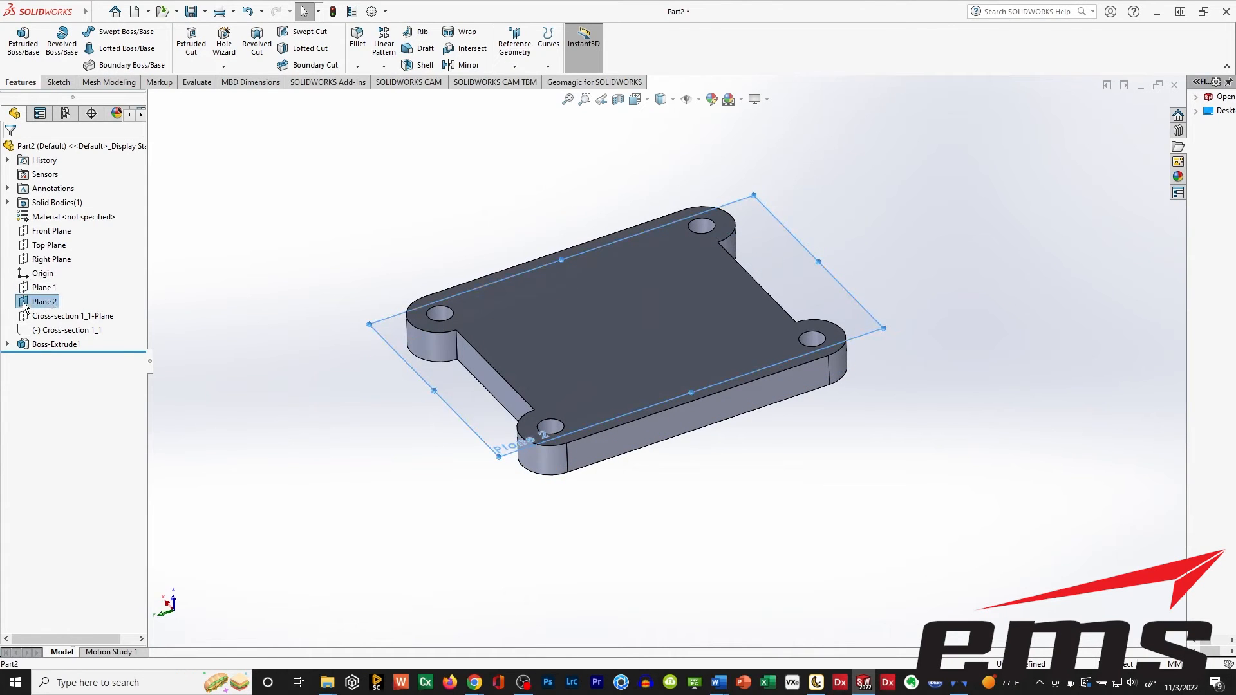
pyautogui.click(185, 427)
pyautogui.moveTo(580, 527); pyautogui.dragTo(580, 496, button='middle')
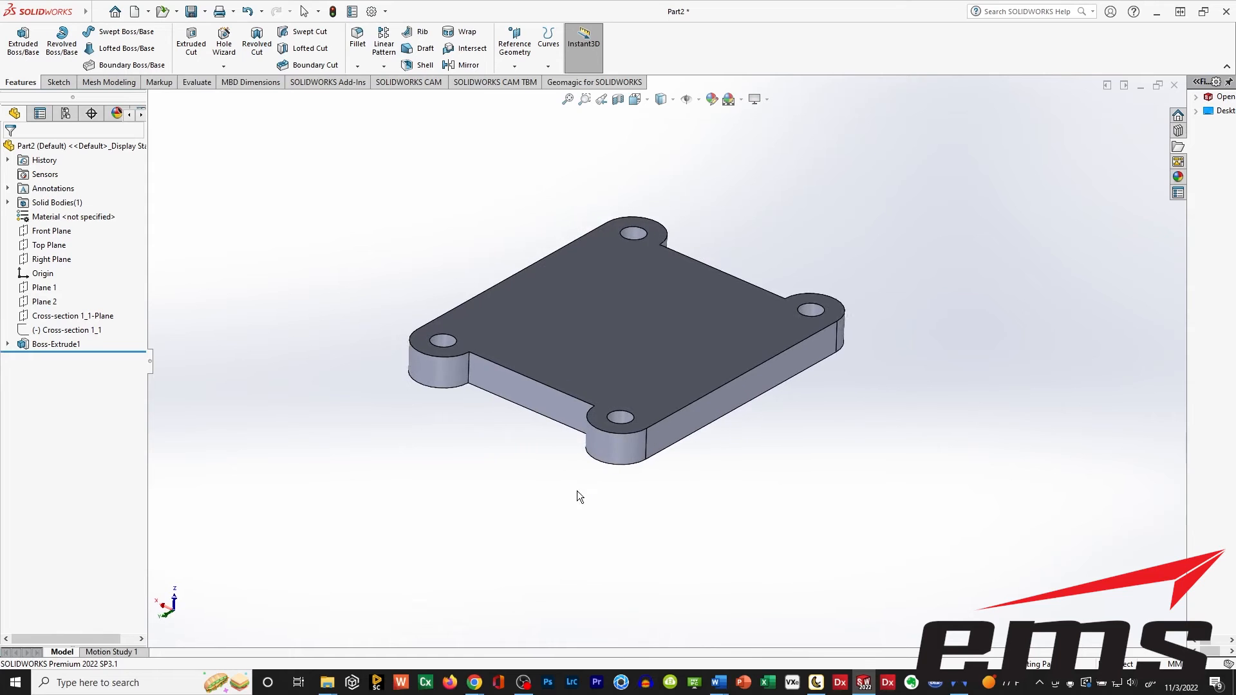
# Fillet the four vertical inner edges where the corner lobes meet the plate's recessed sides with a 12 mm radius.
pyautogui.click(357, 39)
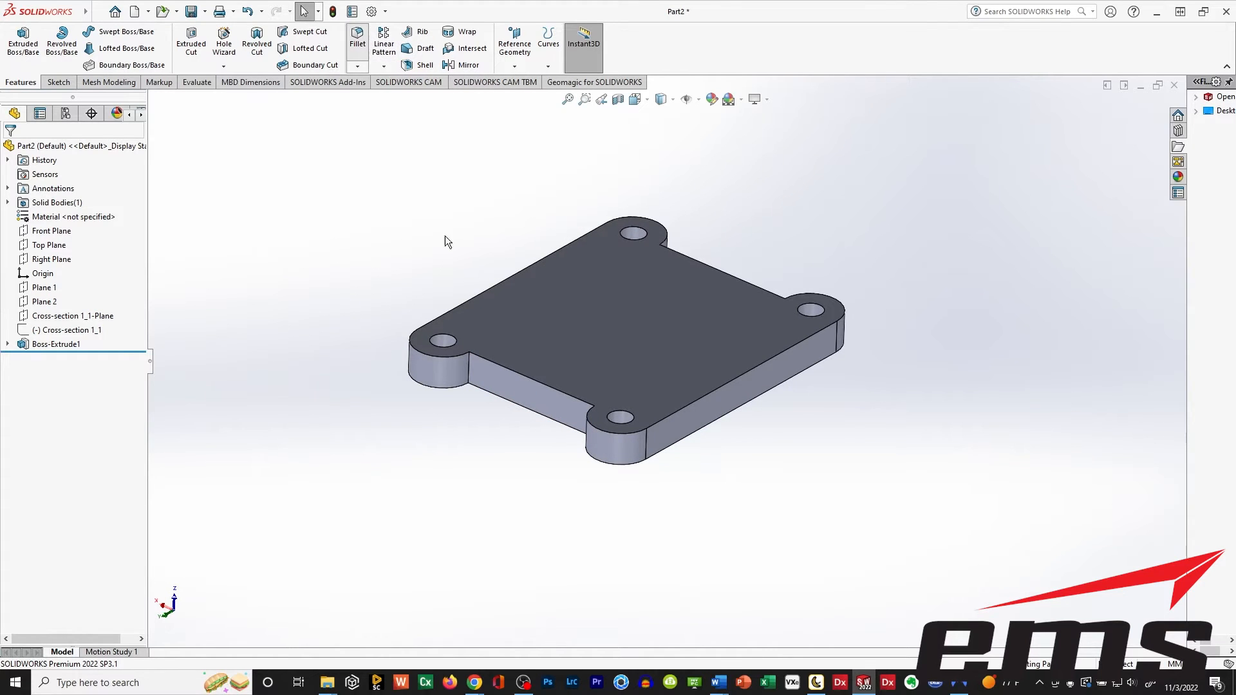
pyautogui.click(466, 365)
pyautogui.moveTo(488, 536); pyautogui.dragTo(643, 477, button='middle')
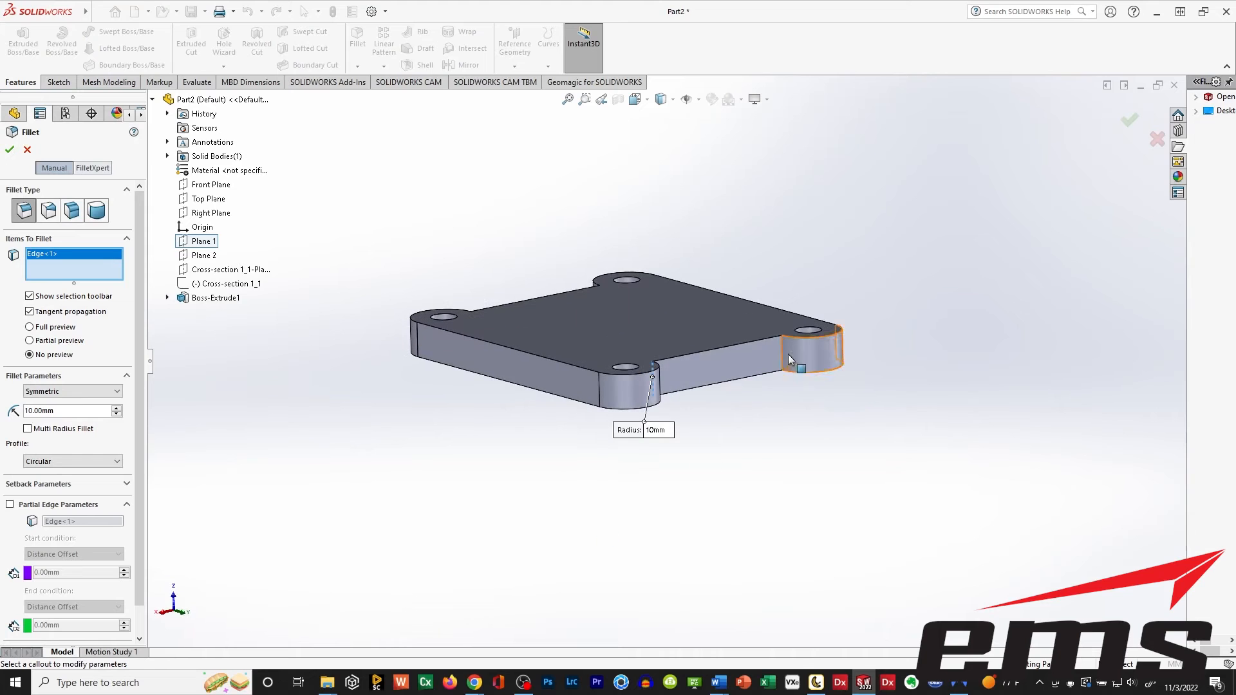
pyautogui.click(782, 350)
pyautogui.moveTo(317, 423); pyautogui.dragTo(525, 452, button='middle')
pyautogui.click(536, 361)
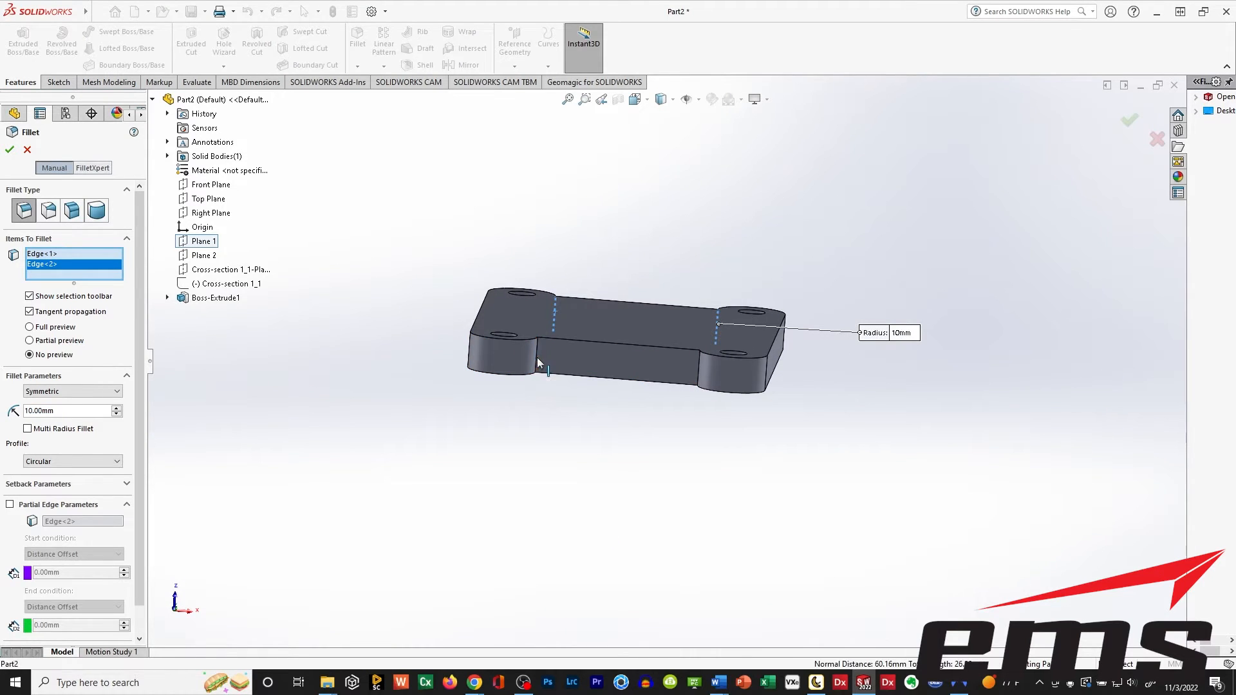
pyautogui.moveTo(535, 361); pyautogui.dragTo(608, 488, button='middle')
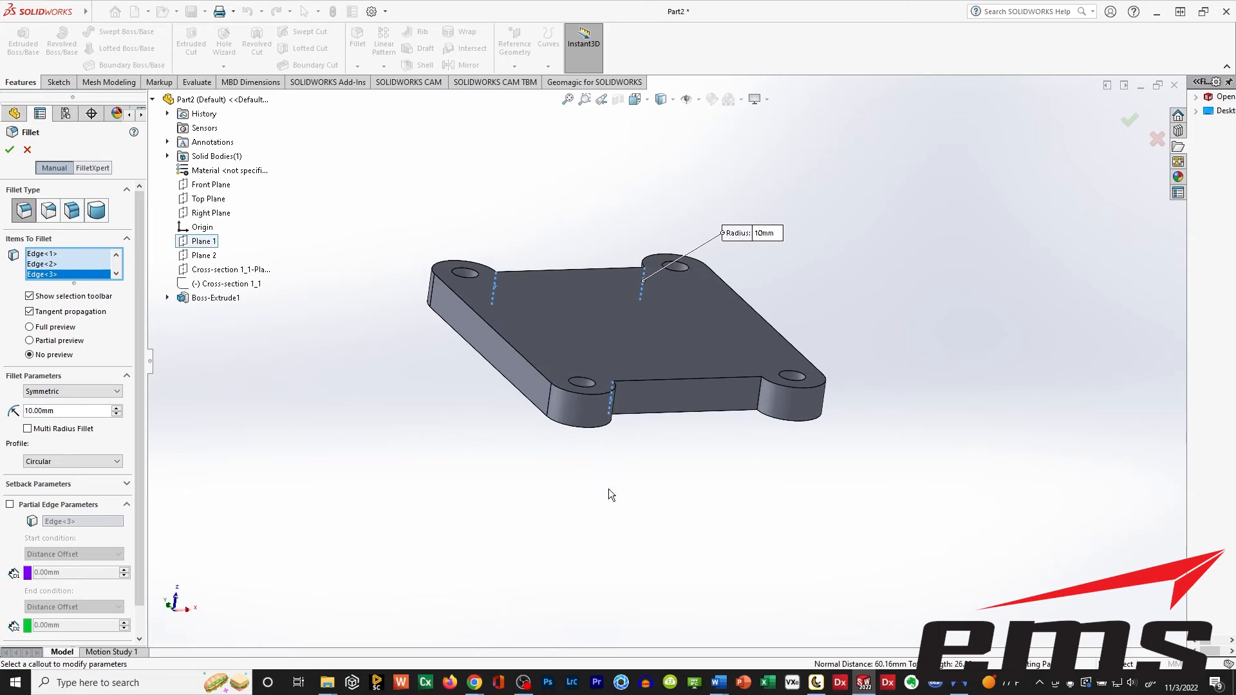
pyautogui.click(754, 400)
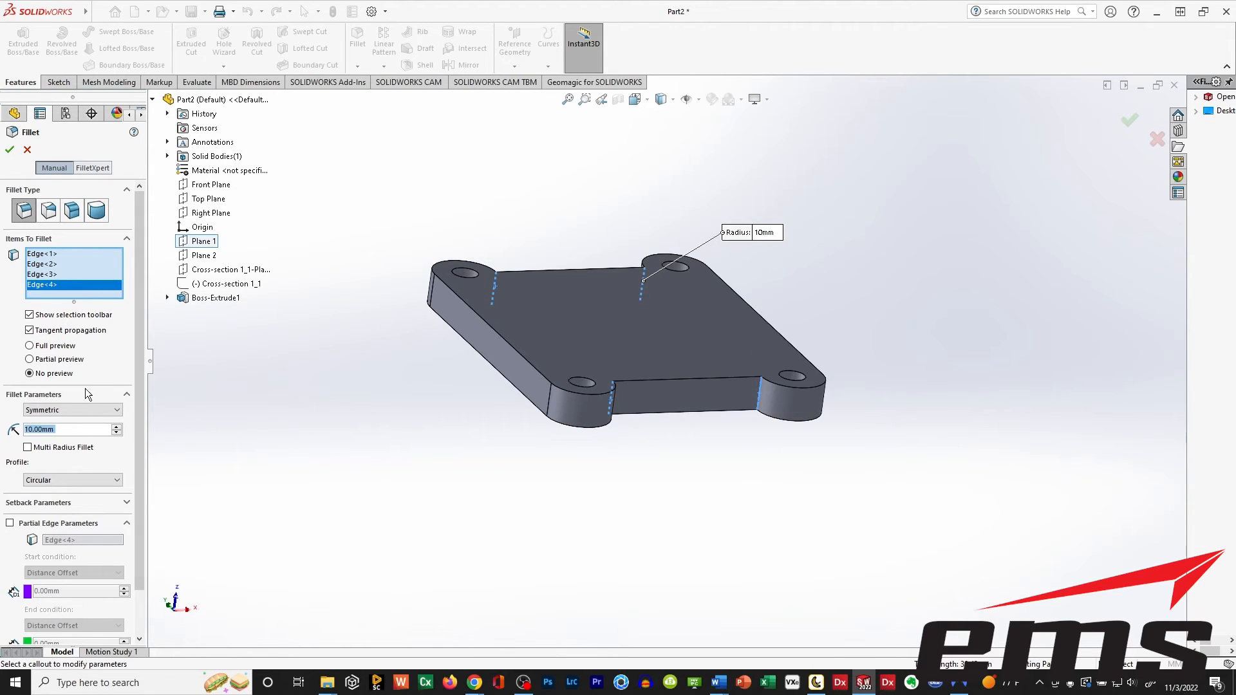
pyautogui.write('12')
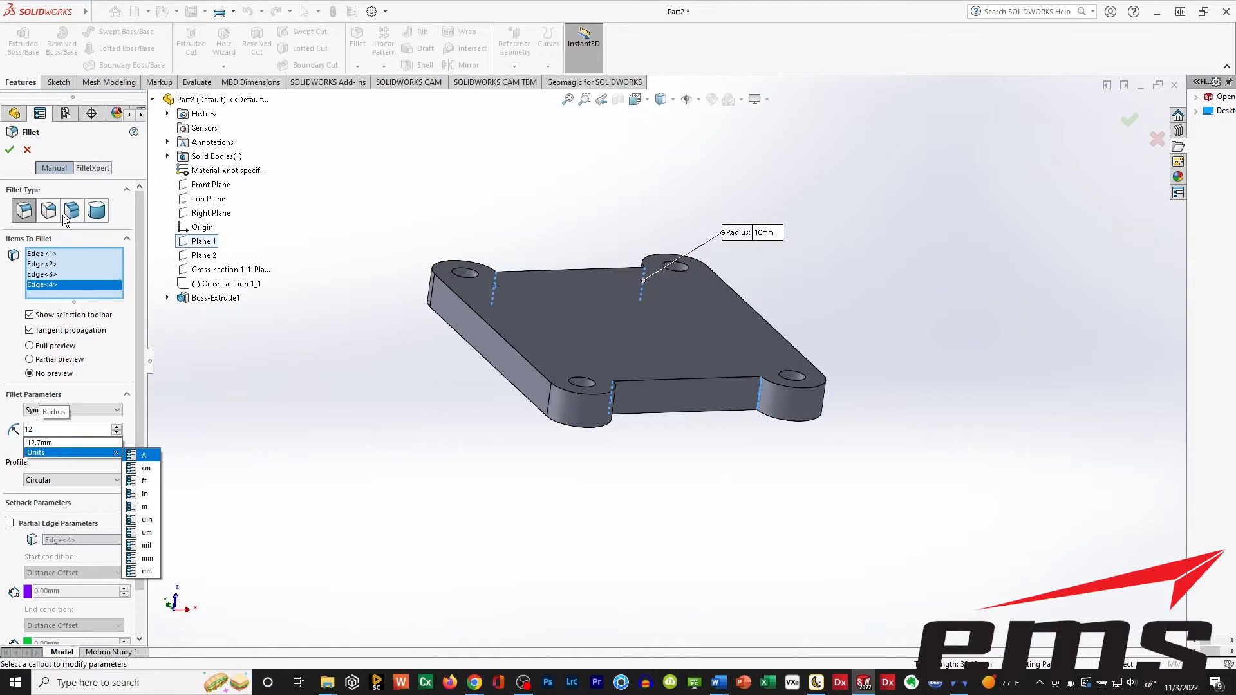
pyautogui.press('Return')
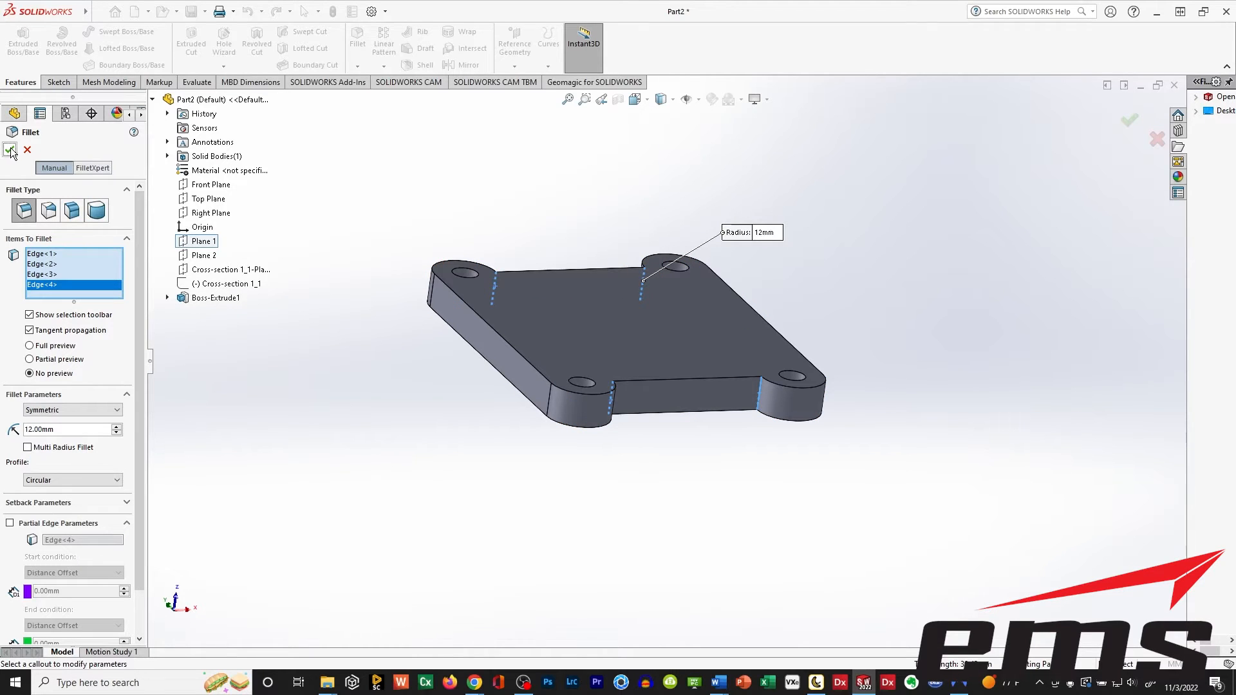
pyautogui.click(10, 151)
# Show the Cross-section 1_1 sketch over the filleted base in the front view.
pyautogui.moveTo(598, 188); pyautogui.dragTo(585, 319, button='middle')
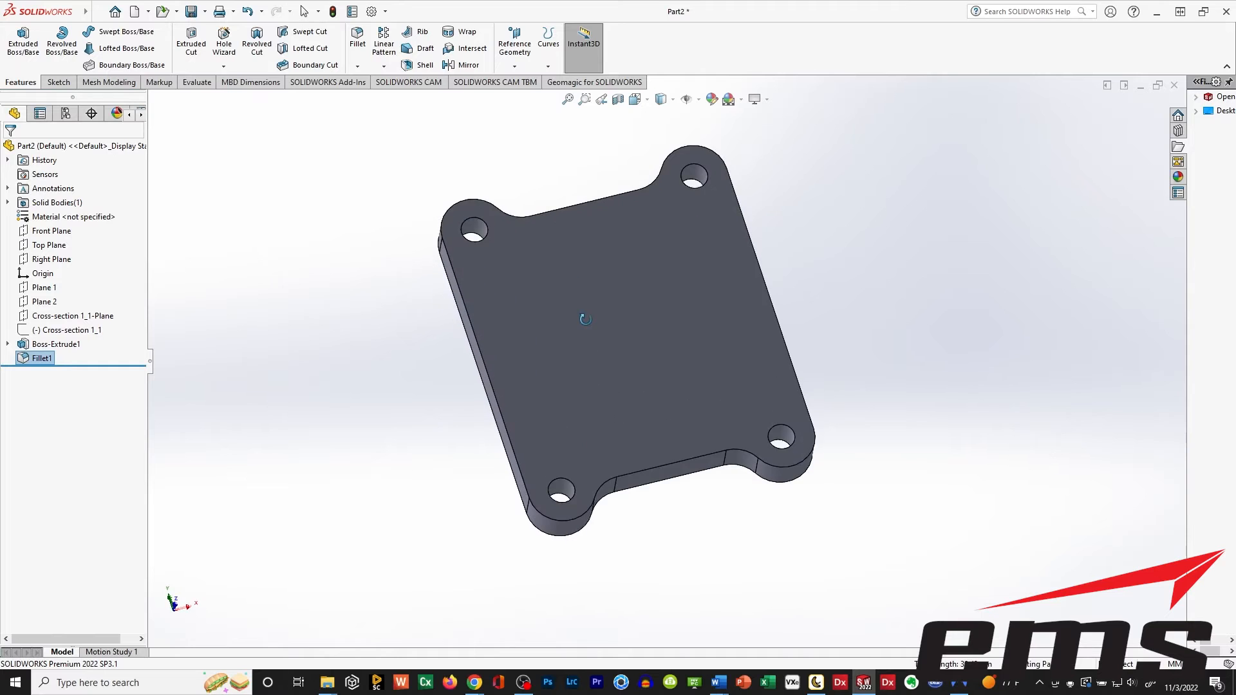
pyautogui.click(648, 100)
pyautogui.click(558, 387)
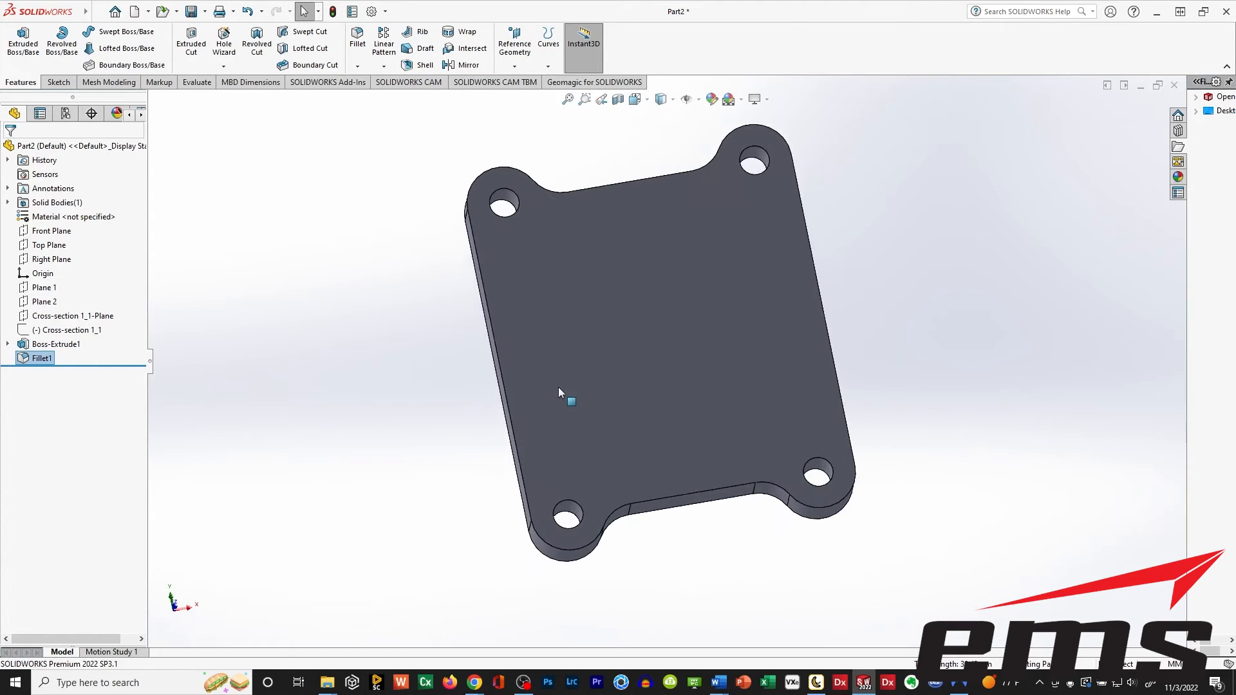
pyautogui.click(46, 331)
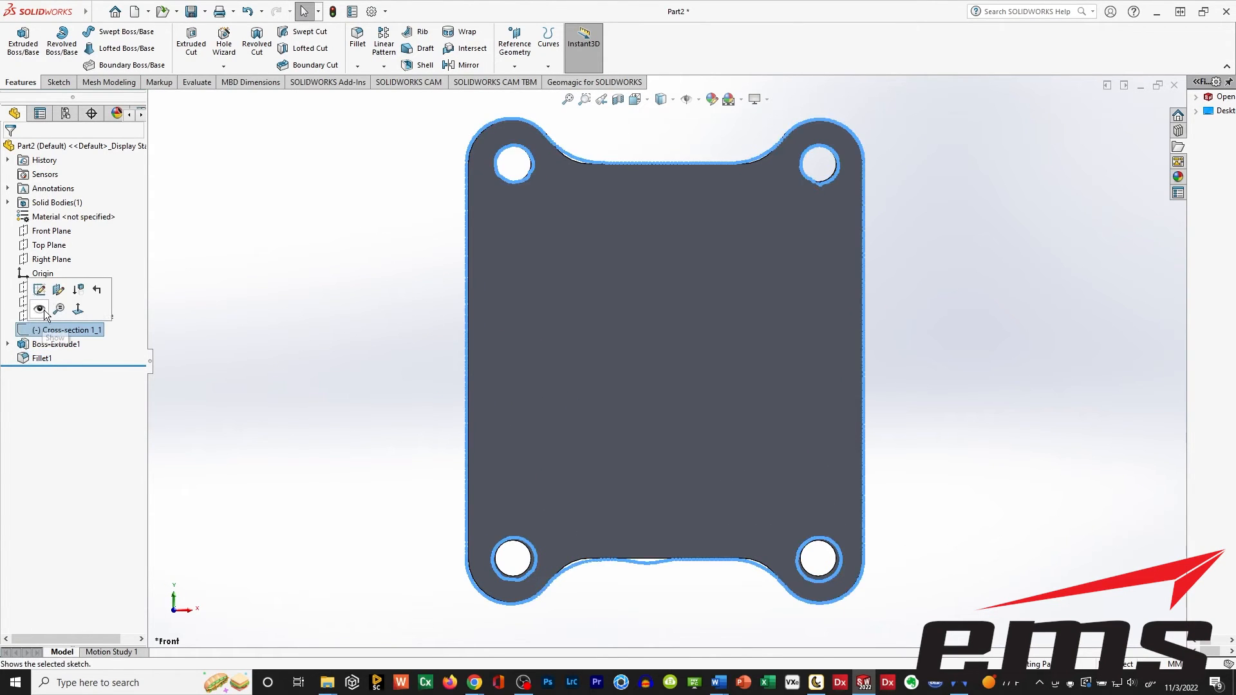
pyautogui.click(44, 310)
pyautogui.click(311, 324)
pyautogui.scroll(-2, 764, 366)
pyautogui.scroll(3, 659, 404)
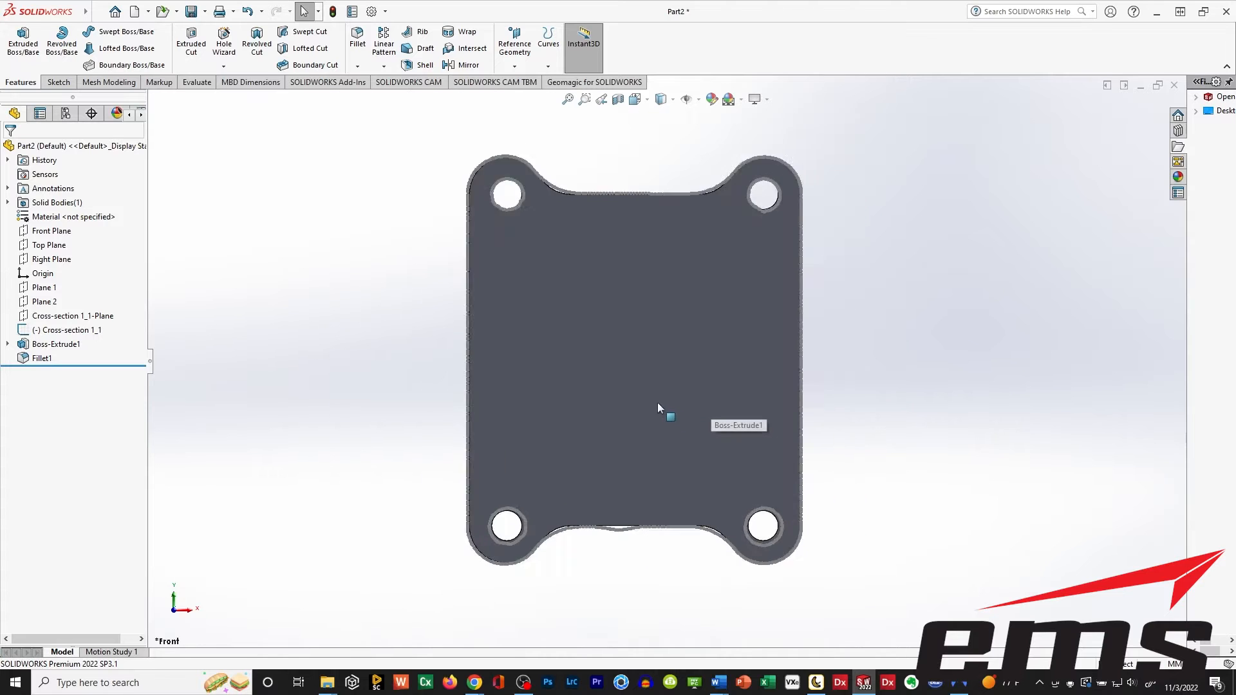
# Examine how closely the filleted base follows the Cross-section 1_1 outline from an angle and straight on.
pyautogui.moveTo(653, 519); pyautogui.dragTo(582, 311, button='middle')
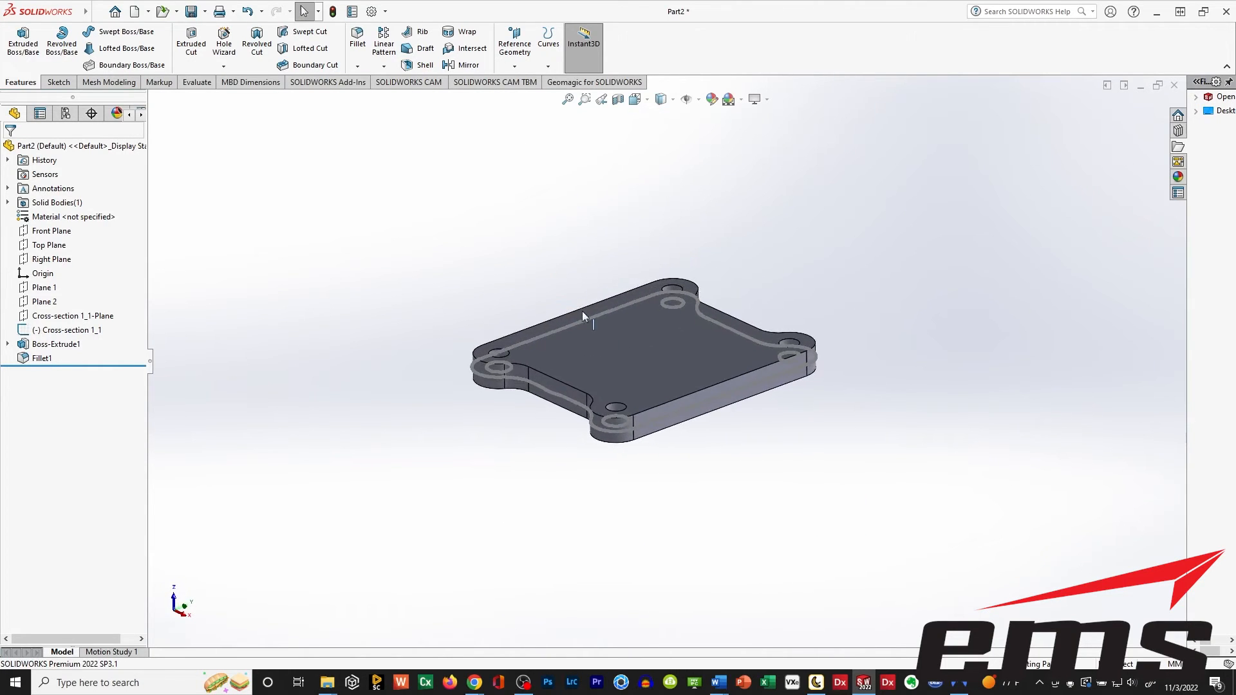
pyautogui.scroll(-2, 582, 312)
pyautogui.moveTo(717, 310); pyautogui.dragTo(709, 405, button='middle')
pyautogui.click(646, 100)
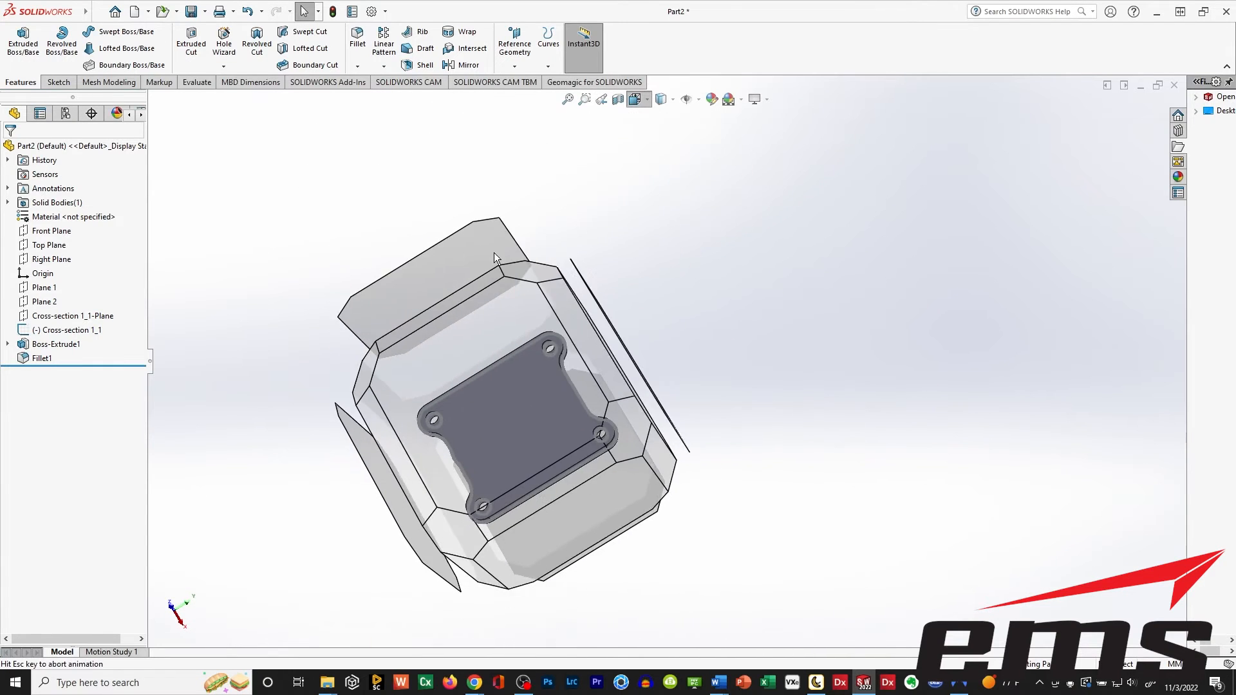
pyautogui.click(504, 405)
pyautogui.scroll(-2, 562, 362)
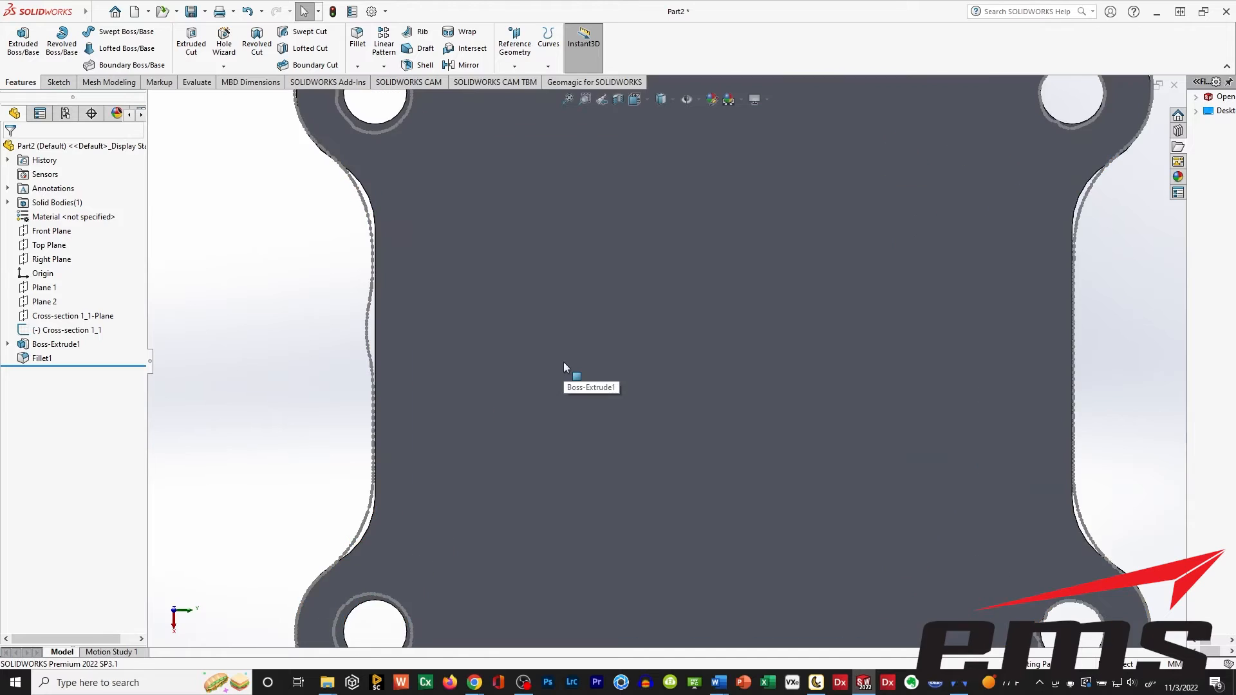
pyautogui.press('f')
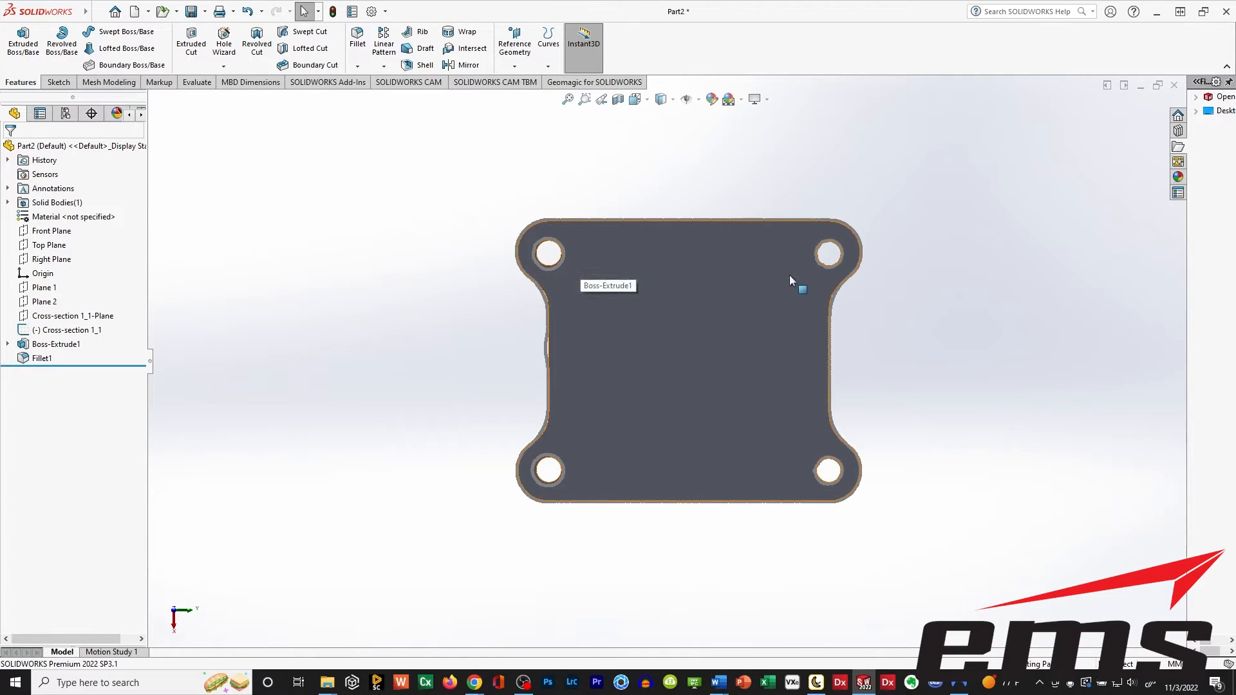
pyautogui.moveTo(635, 401); pyautogui.dragTo(611, 225, button='middle')
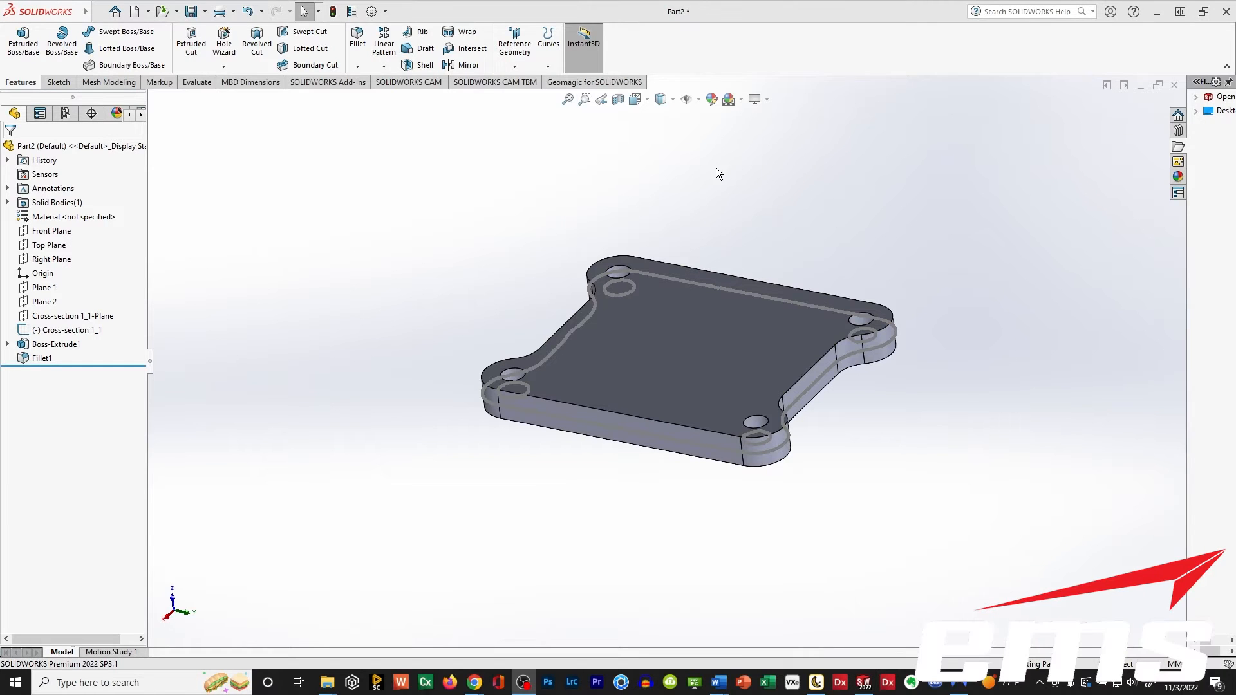
# Switch to peel.CAD and fit a new plane to the flat outer face of the upright around its hole.
pyautogui.click(817, 682)
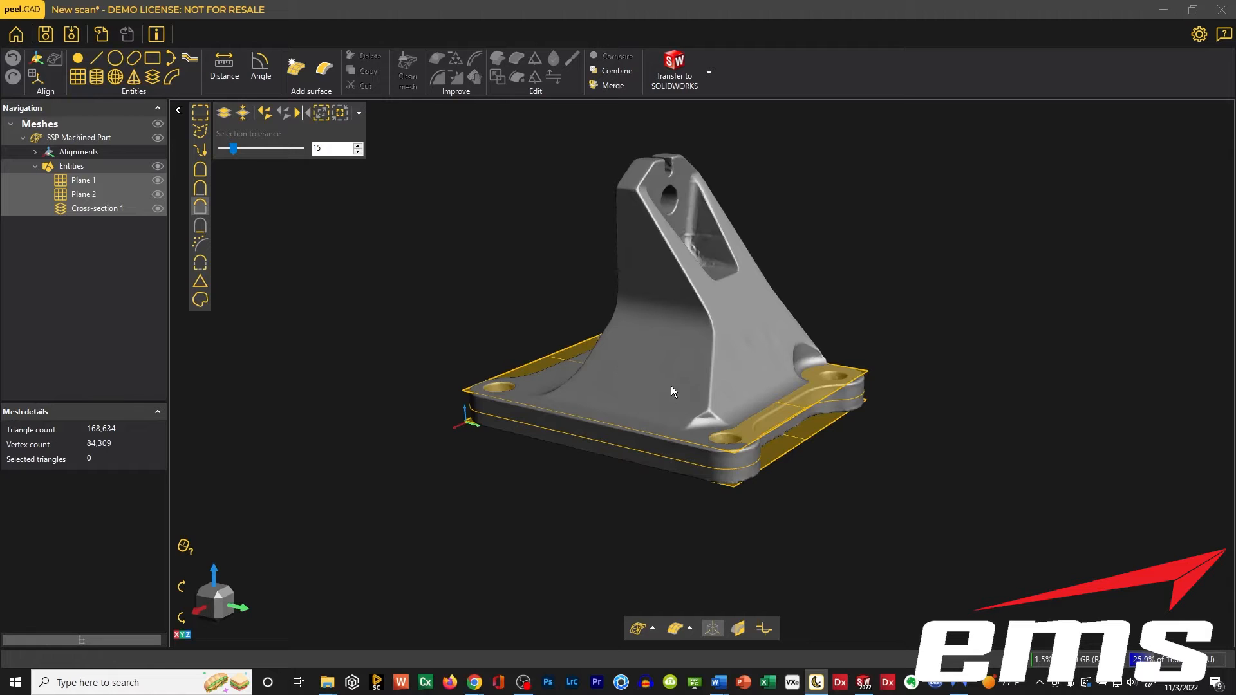
pyautogui.moveTo(675, 385)
pyautogui.mouseDown(button='middle')
pyautogui.moveTo(767, 353)
pyautogui.moveTo(669, 398)
pyautogui.mouseUp(button='middle')
pyautogui.moveTo(651, 409); pyautogui.dragTo(877, 430)
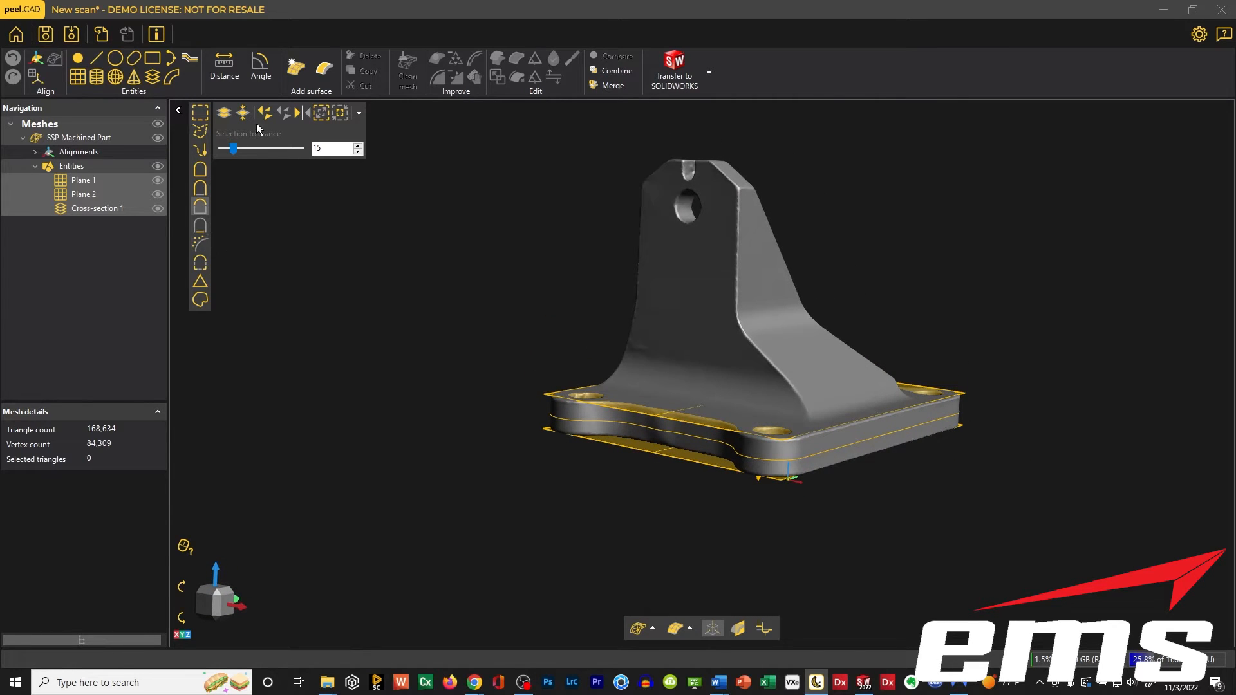
pyautogui.click(78, 78)
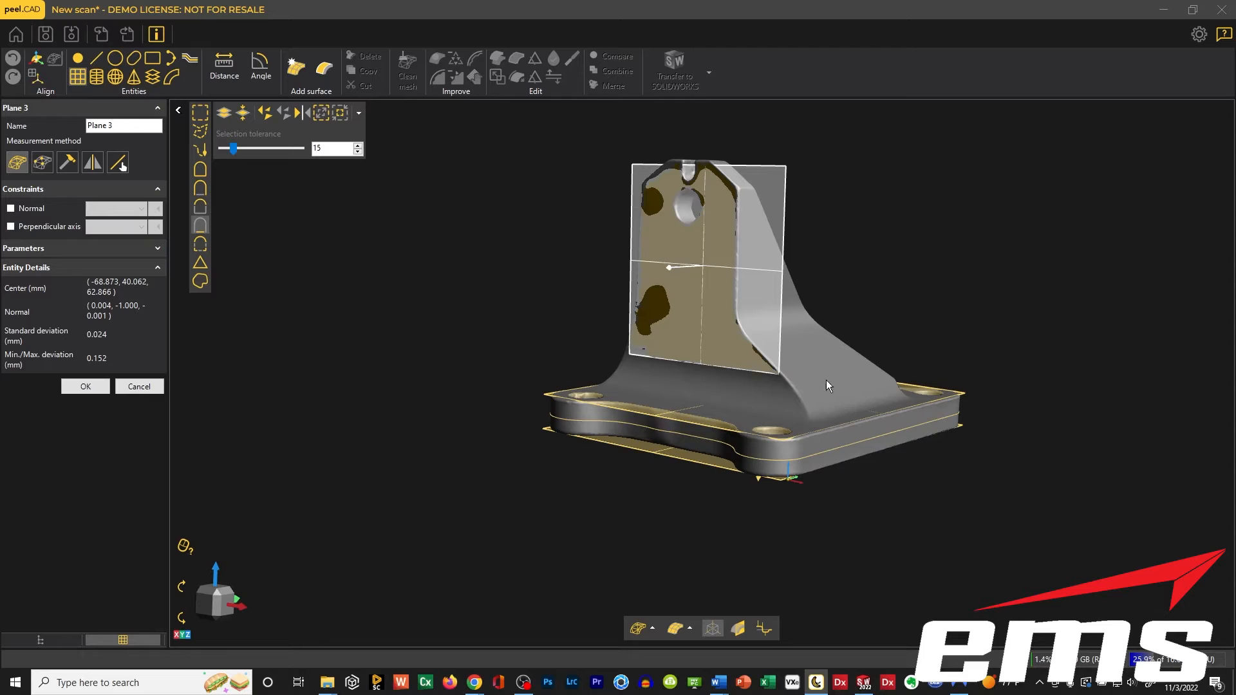
pyautogui.moveTo(827, 386); pyautogui.dragTo(811, 365, button='middle')
pyautogui.moveTo(810, 359)
pyautogui.mouseDown()
pyautogui.moveTo(773, 351)
pyautogui.moveTo(810, 366)
pyautogui.mouseUp()
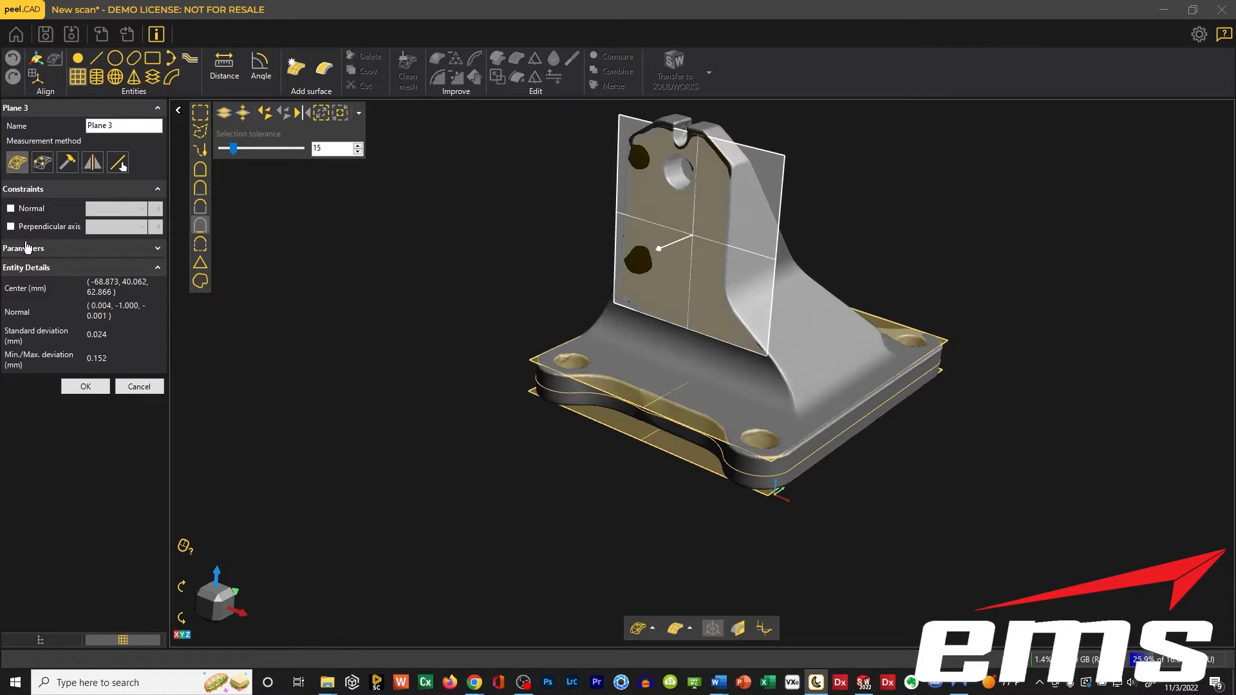
# Constrain the new plane with Plane 1 - Normal as its perpendicular axis and accept it.
pyautogui.click(10, 227)
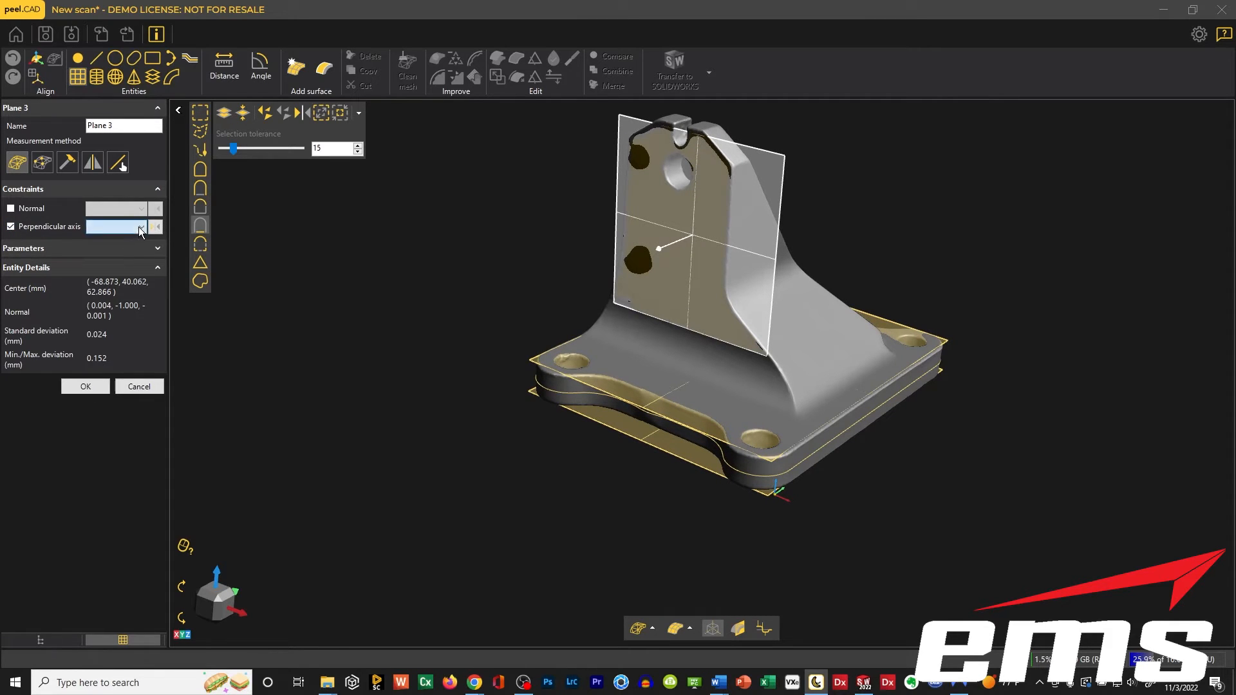
pyautogui.click(90, 227)
pyautogui.click(152, 245)
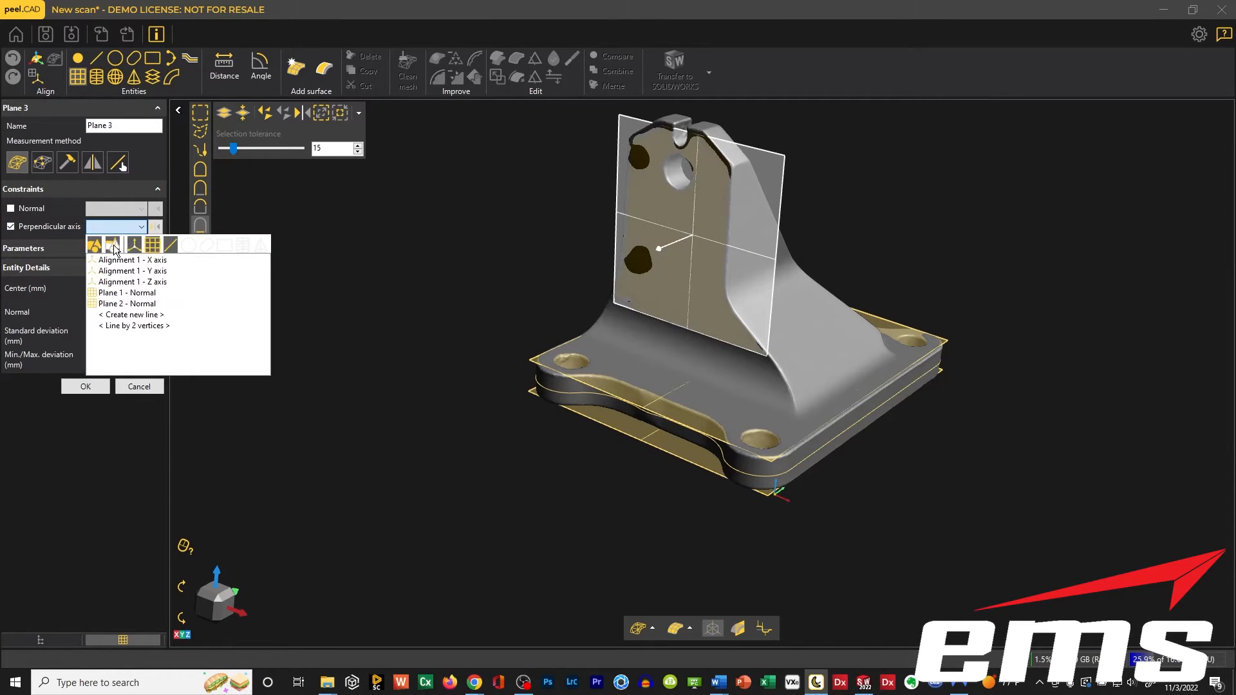
pyautogui.click(118, 294)
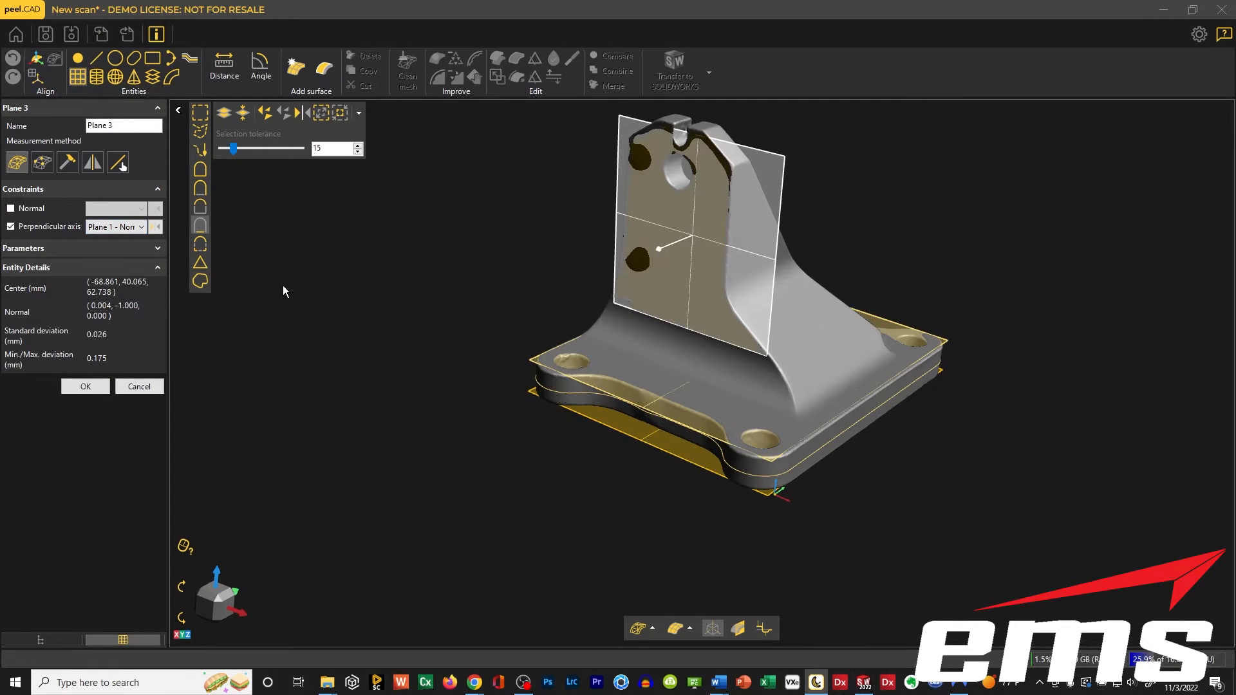
pyautogui.click(95, 386)
# Fit another plane to the pocket face around the upright's hole, opposite the flat outer face.
pyautogui.moveTo(670, 416); pyautogui.dragTo(594, 419, button='middle')
pyautogui.moveTo(598, 411)
pyautogui.mouseDown()
pyautogui.moveTo(533, 419)
pyautogui.moveTo(585, 423)
pyautogui.mouseUp()
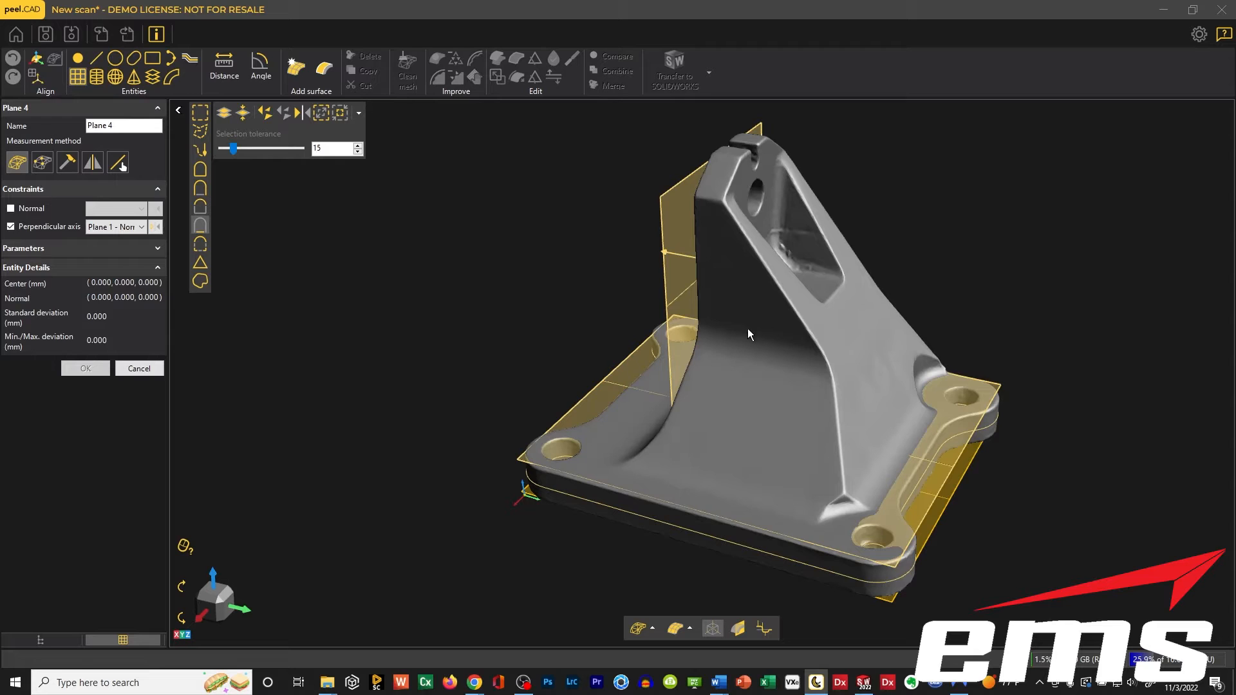
pyautogui.moveTo(754, 349); pyautogui.dragTo(642, 356, button='middle')
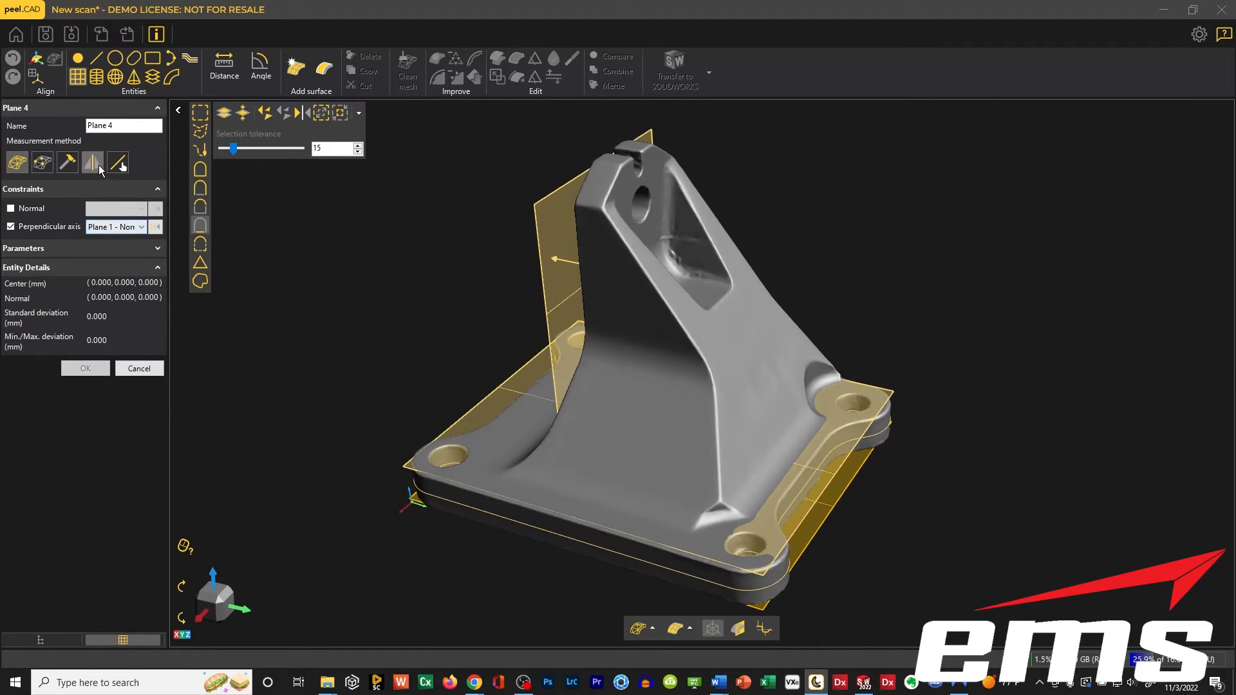
pyautogui.click(625, 177)
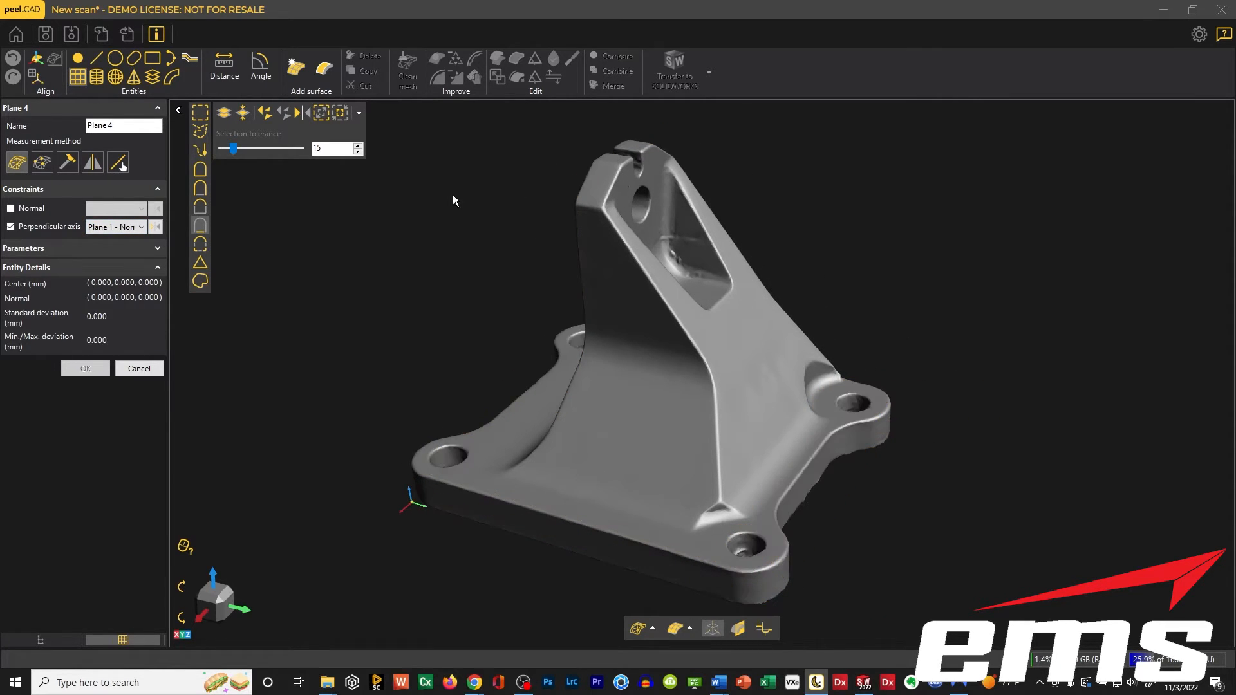
# Replace the pocket plane's perpendicular-axis constraint with a normal constraint to Plane 3 - Normal and accept the plane.
pyautogui.click(10, 226)
pyautogui.click(10, 208)
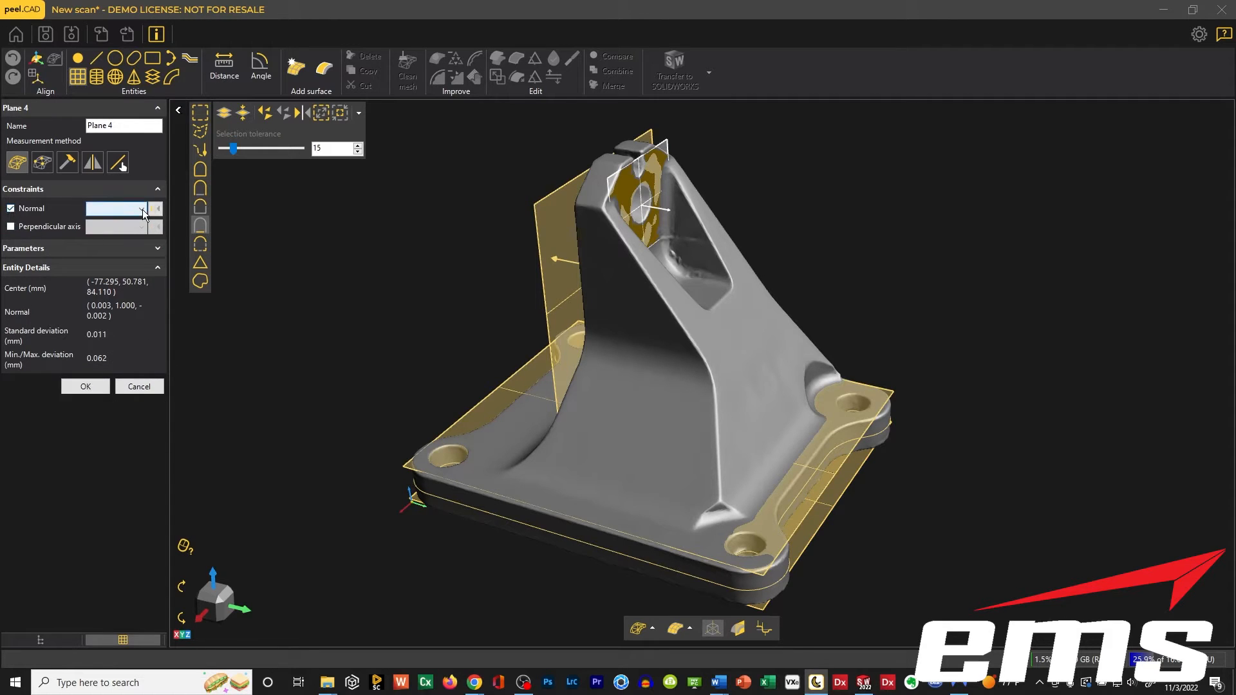
pyautogui.click(141, 209)
pyautogui.click(112, 229)
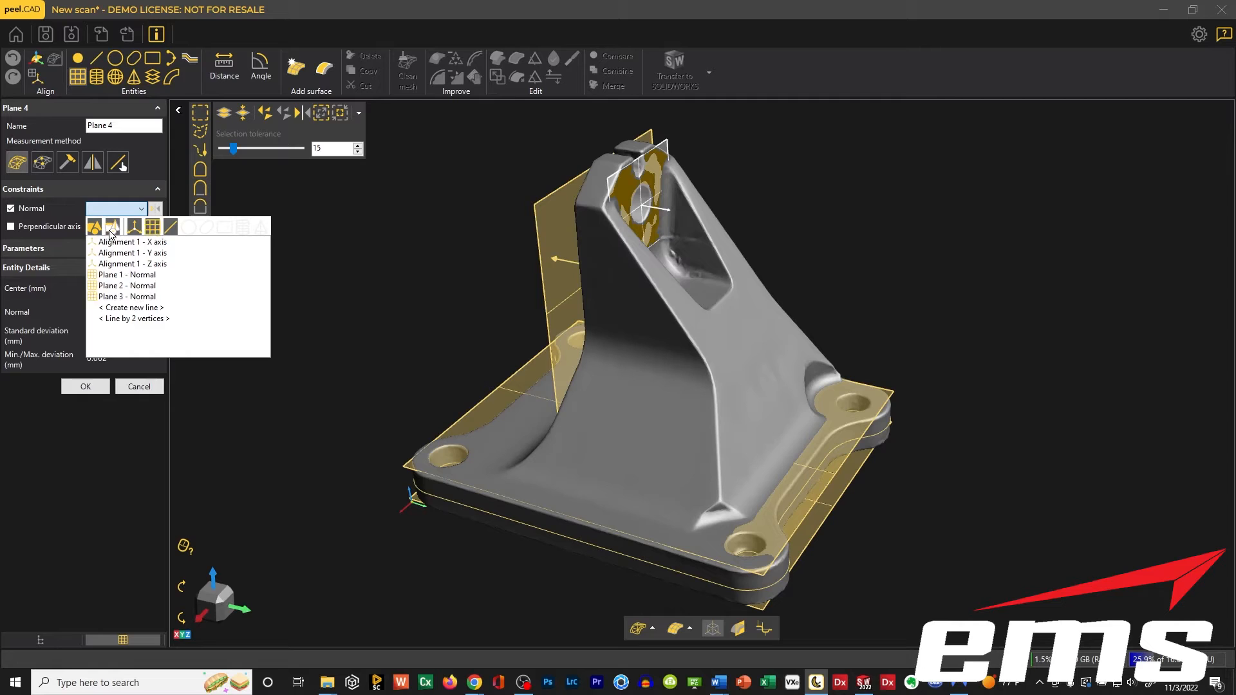
pyautogui.click(118, 297)
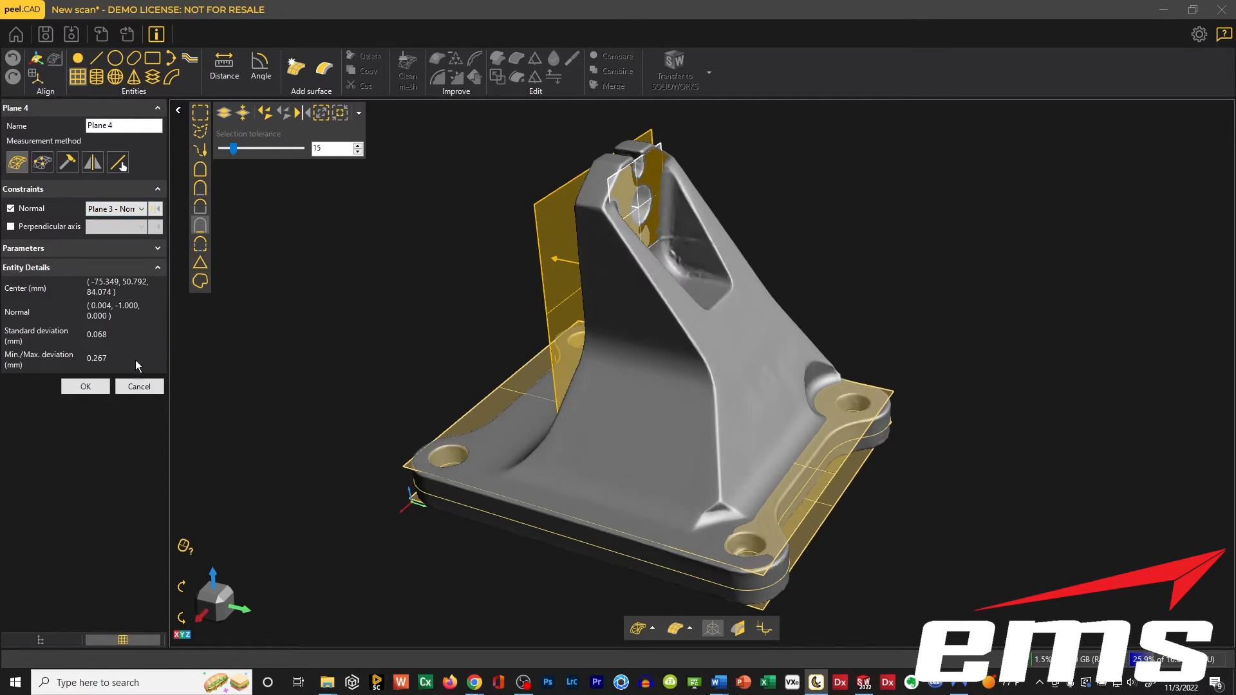
pyautogui.click(88, 386)
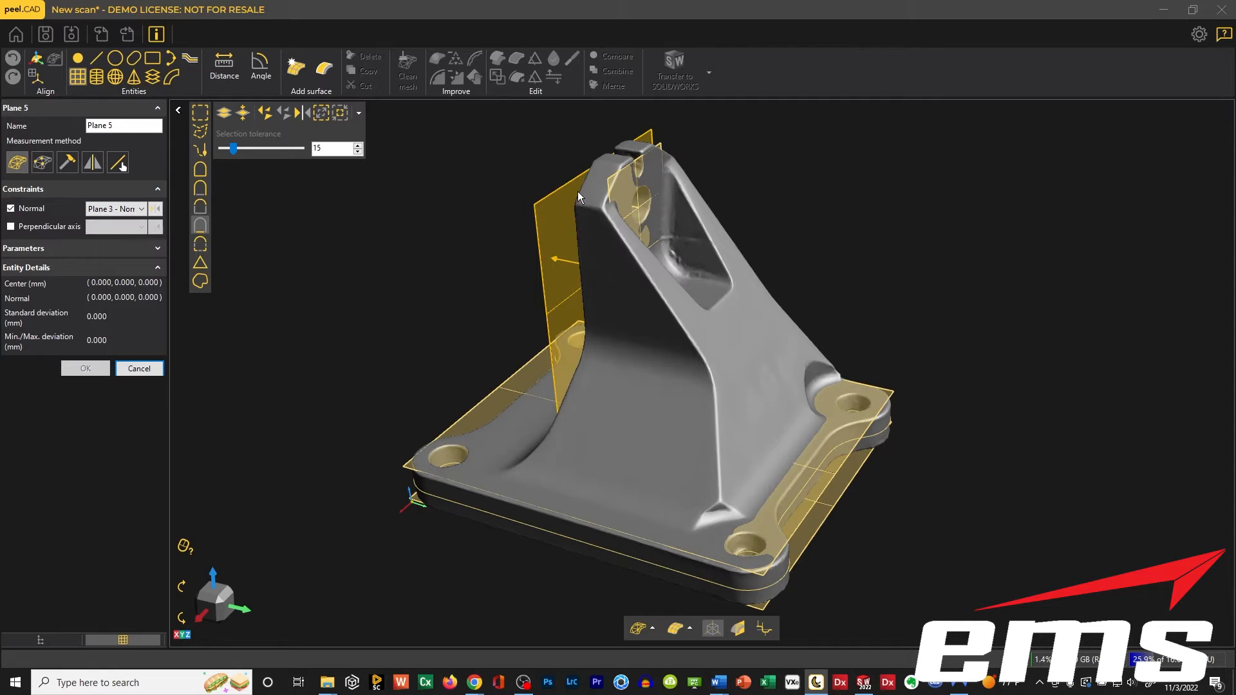
pyautogui.moveTo(651, 378); pyautogui.dragTo(562, 365, button='middle')
pyautogui.moveTo(562, 364)
pyautogui.mouseDown()
pyautogui.moveTo(596, 348)
pyautogui.moveTo(563, 354)
pyautogui.moveTo(555, 370)
pyautogui.mouseUp()
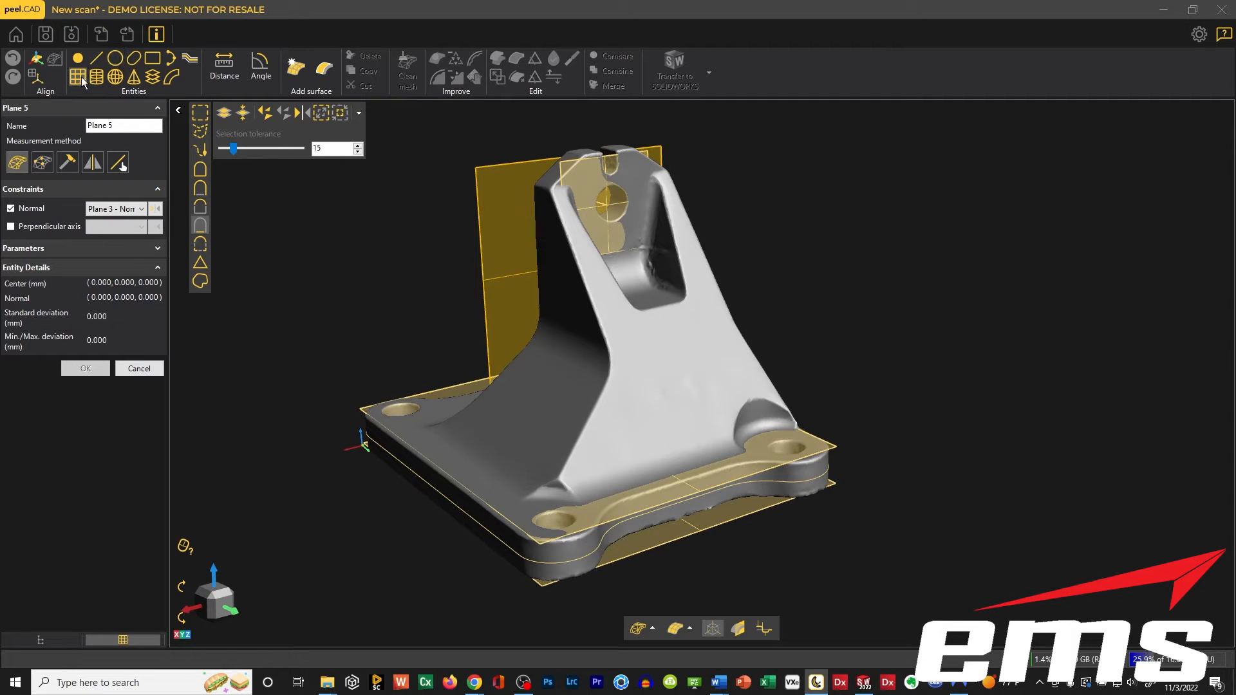
pyautogui.click(675, 355)
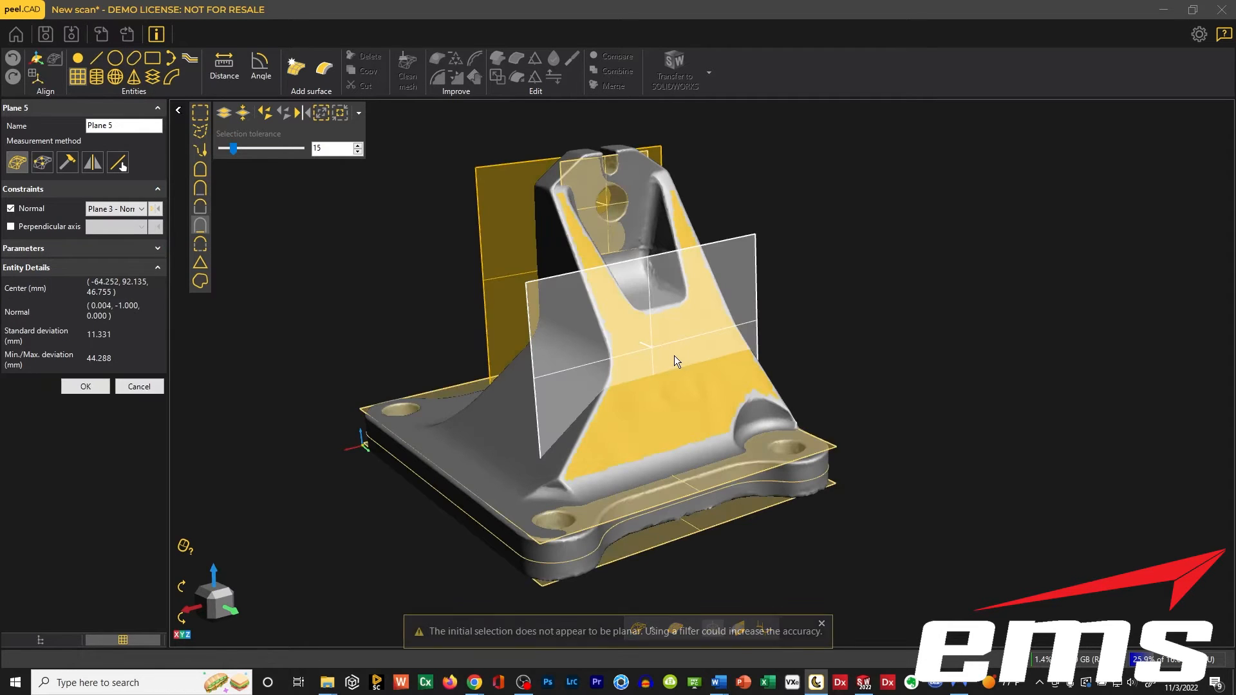
pyautogui.moveTo(754, 451)
pyautogui.mouseDown()
pyautogui.moveTo(791, 428)
pyautogui.moveTo(768, 438)
pyautogui.mouseUp()
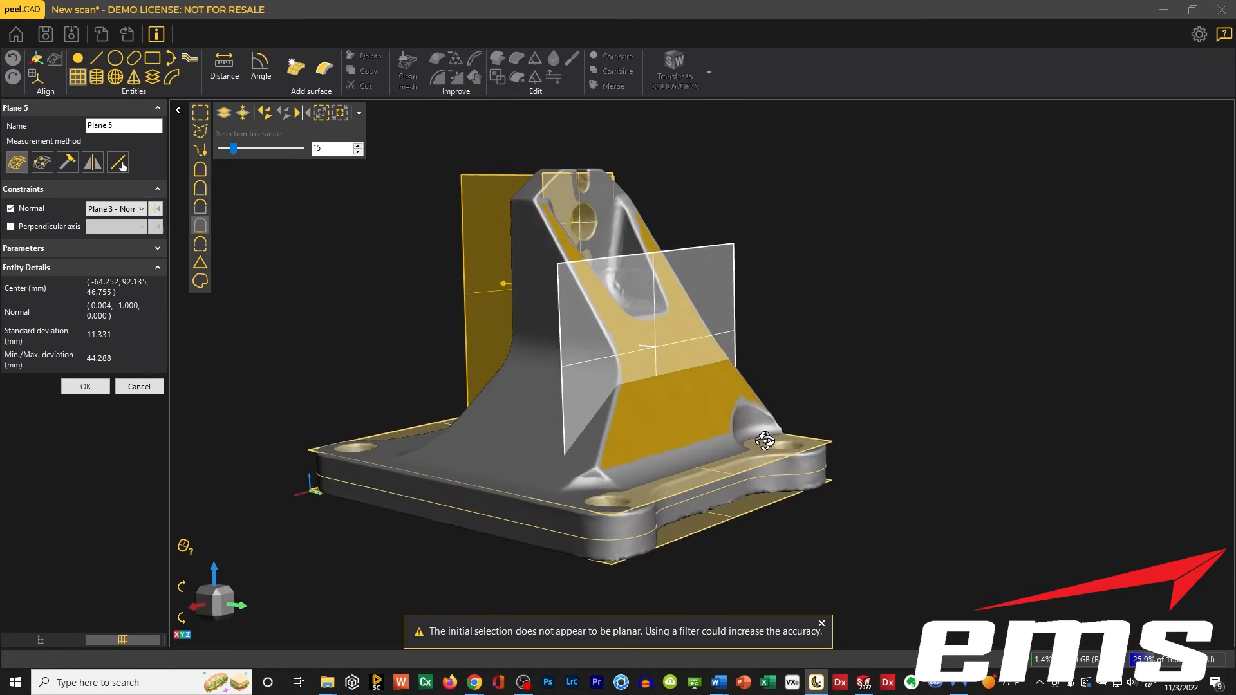
pyautogui.click(152, 386)
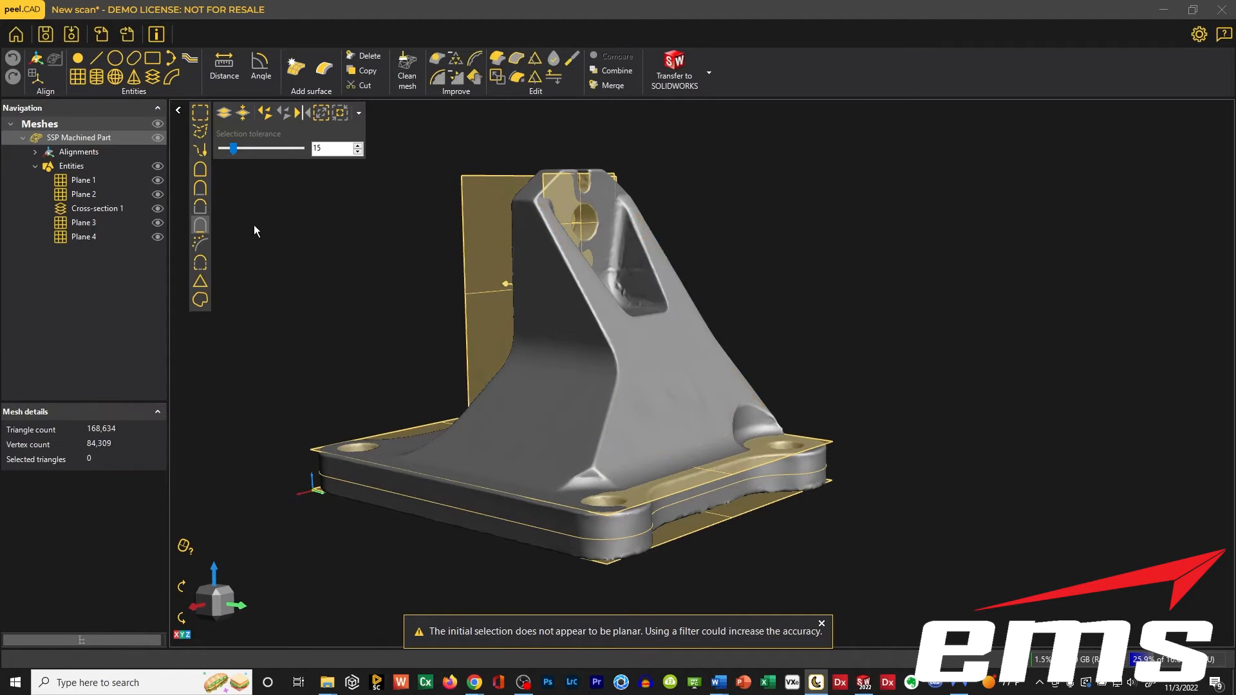
# Fit a plane to the sloped front face of the upright below its pocket, accept it, and leave the plane command.
pyautogui.click(71, 79)
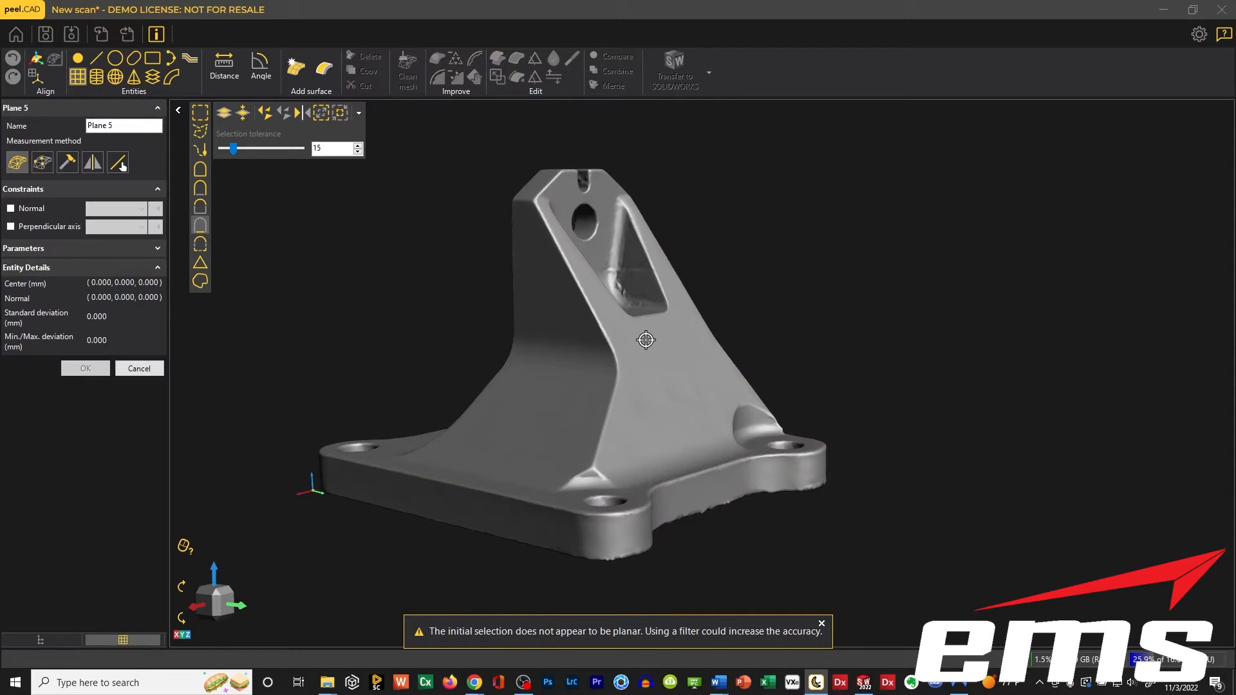
pyautogui.click(649, 342)
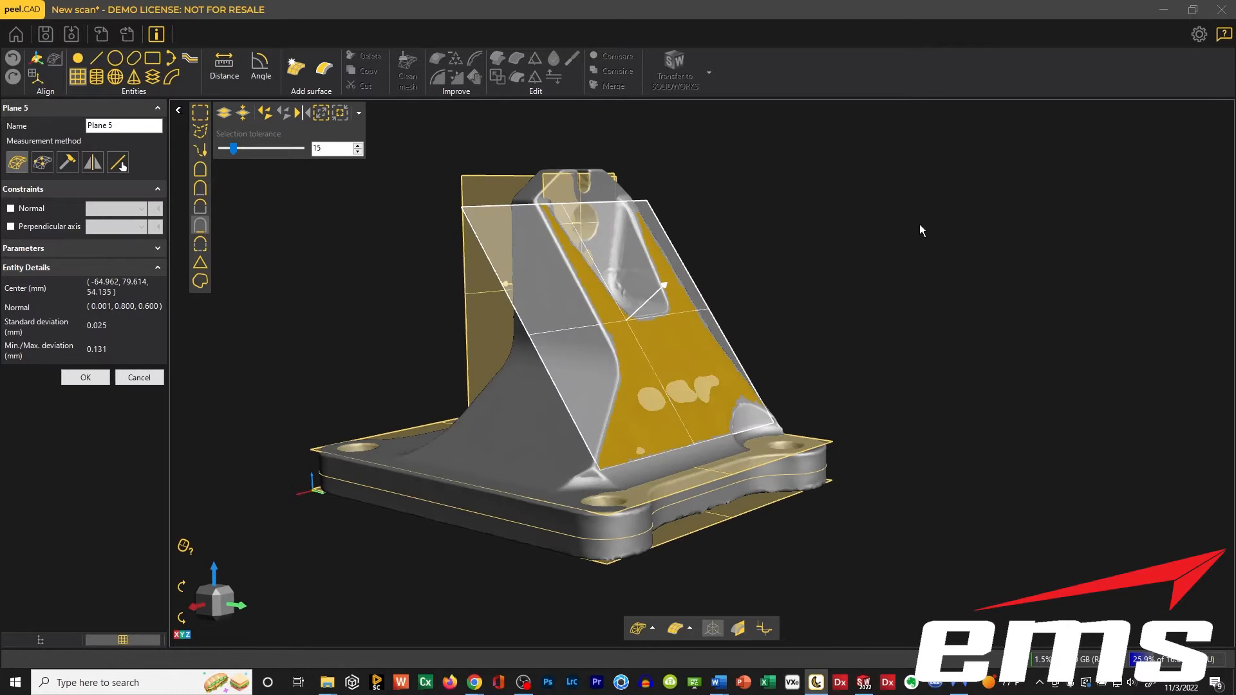
pyautogui.moveTo(893, 227)
pyautogui.mouseDown(button='middle')
pyautogui.moveTo(857, 243)
pyautogui.moveTo(917, 227)
pyautogui.moveTo(884, 244)
pyautogui.mouseUp(button='middle')
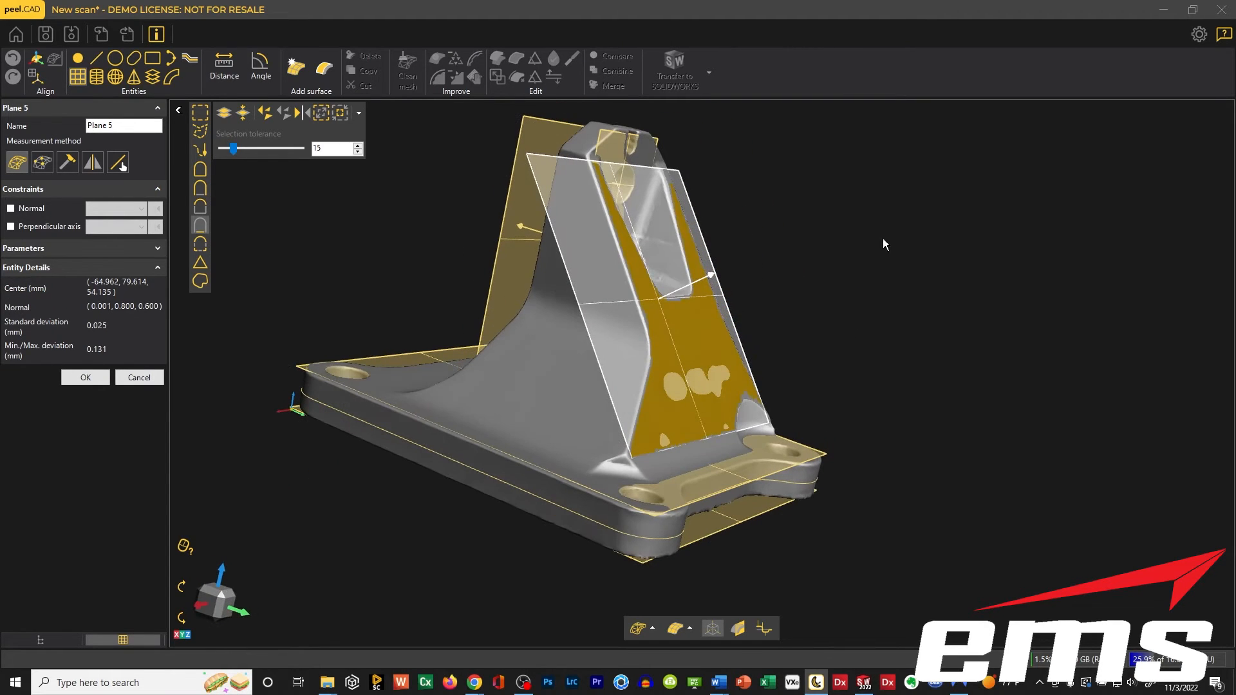
pyautogui.click(86, 377)
pyautogui.moveTo(572, 360); pyautogui.dragTo(540, 332, button='middle')
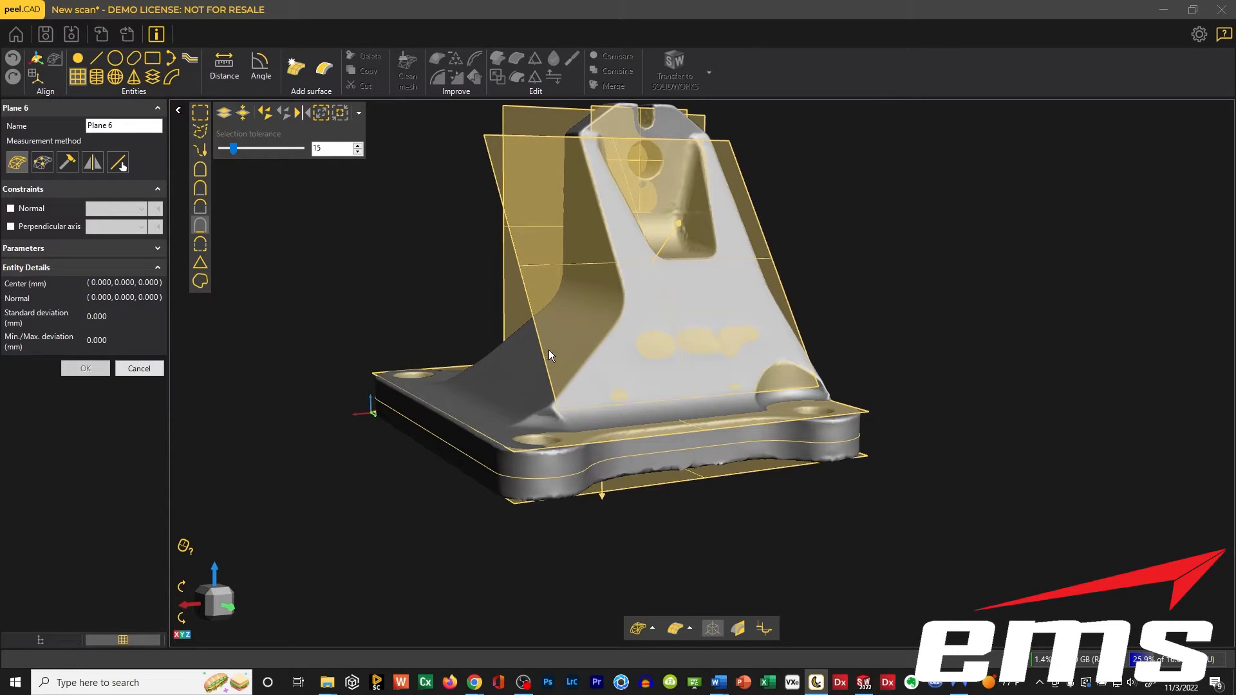
pyautogui.moveTo(593, 243); pyautogui.dragTo(629, 361, button='middle')
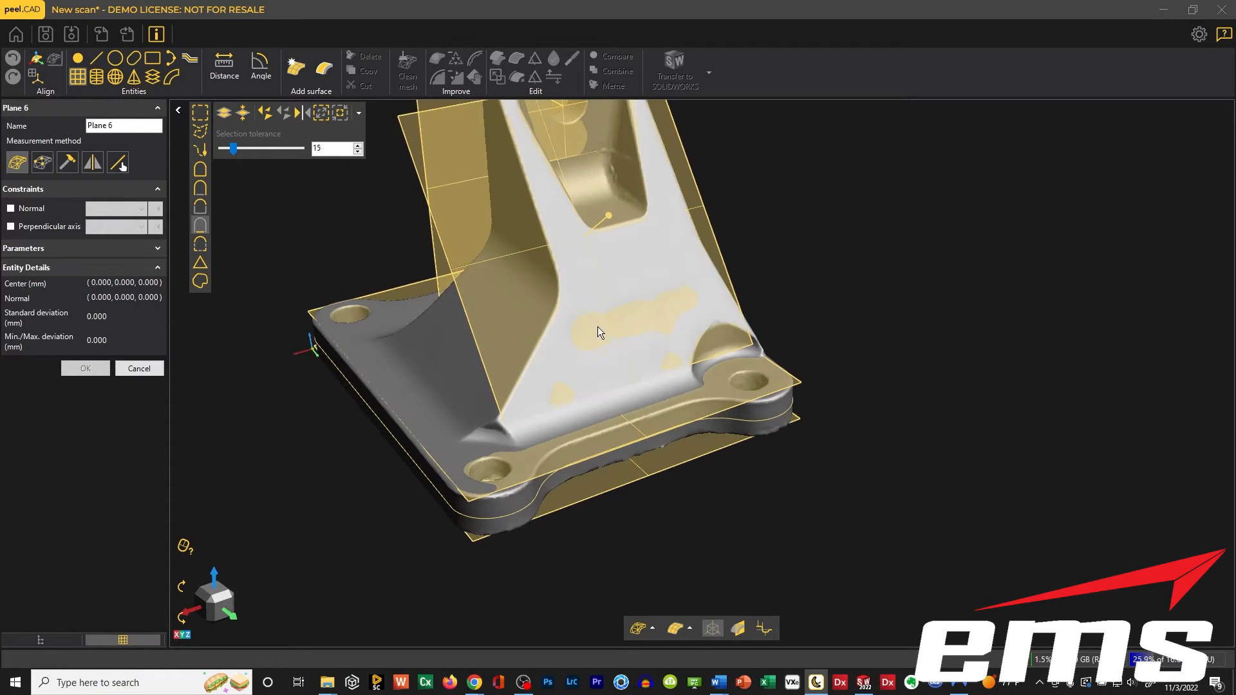
pyautogui.click(139, 370)
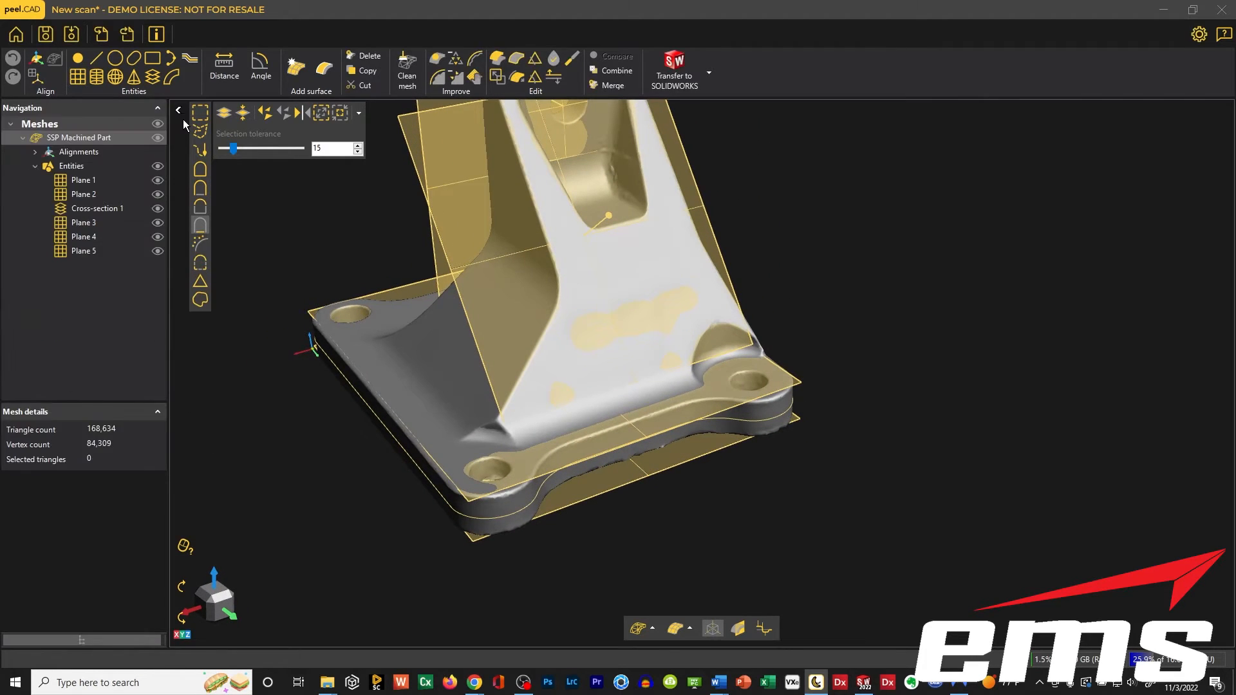
# Create a single linear cross-section through the upright, parallel to Plane 3 and offset about 5.9 mm from it.
pyautogui.click(153, 77)
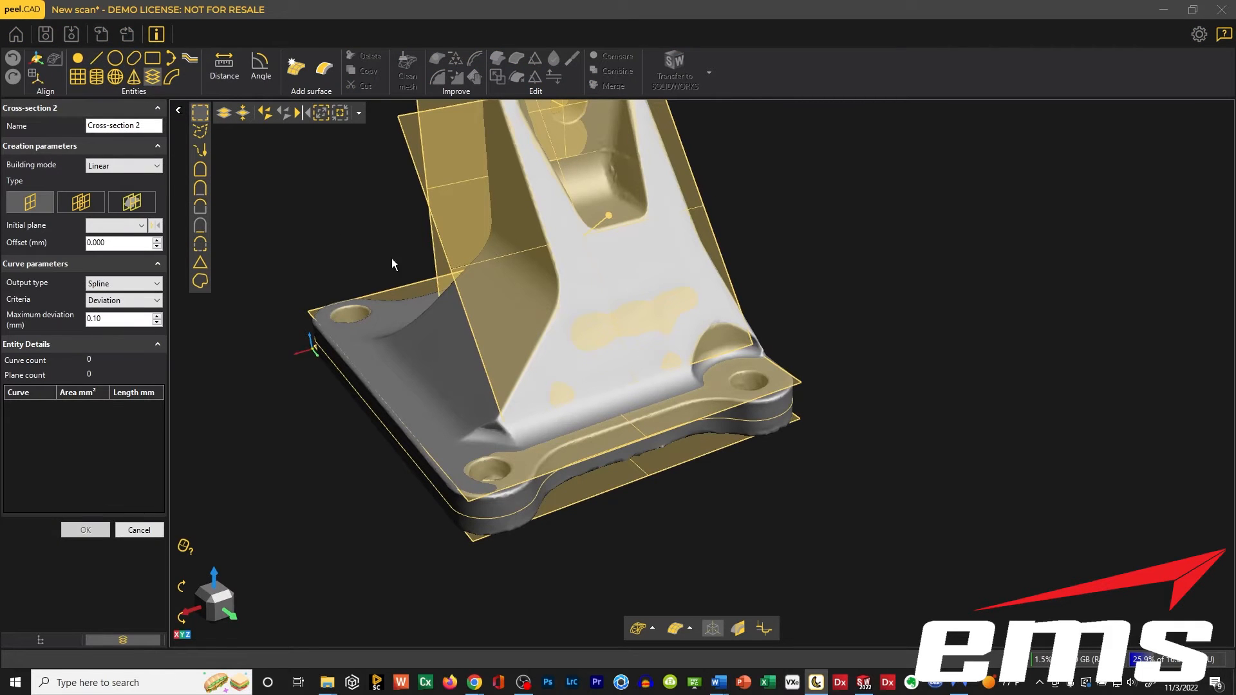
pyautogui.moveTo(392, 259); pyautogui.dragTo(483, 351, button='middle')
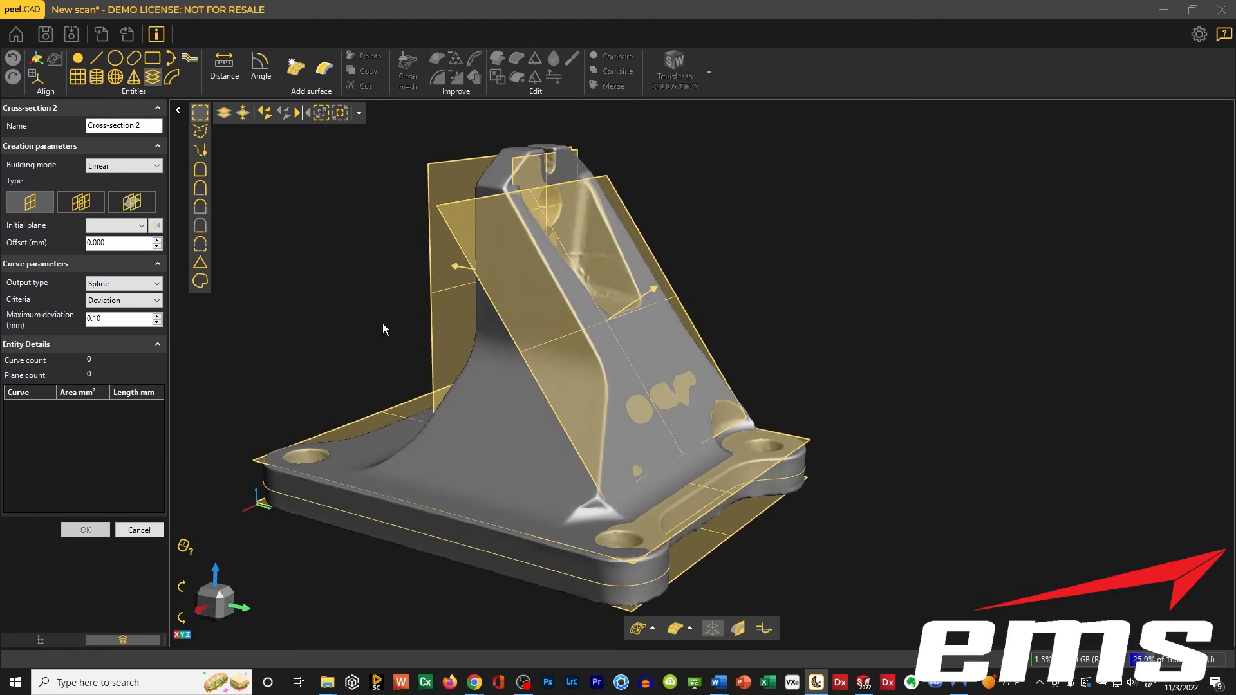
pyautogui.click(107, 227)
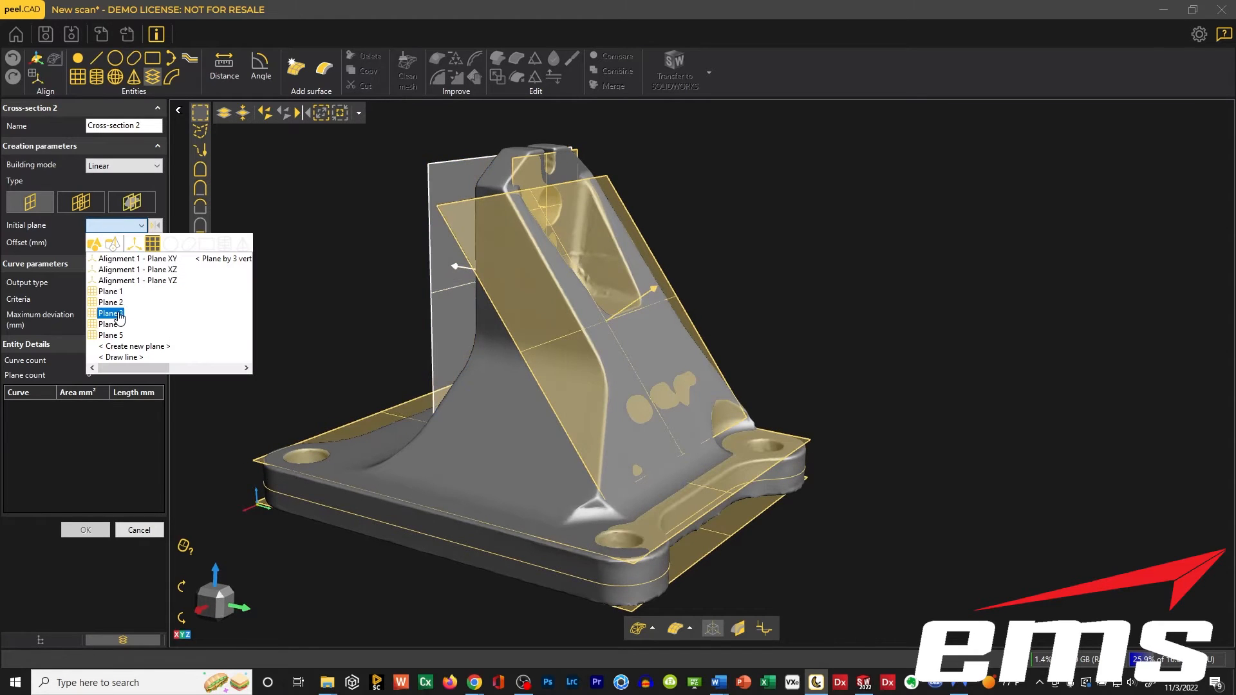
pyautogui.click(111, 313)
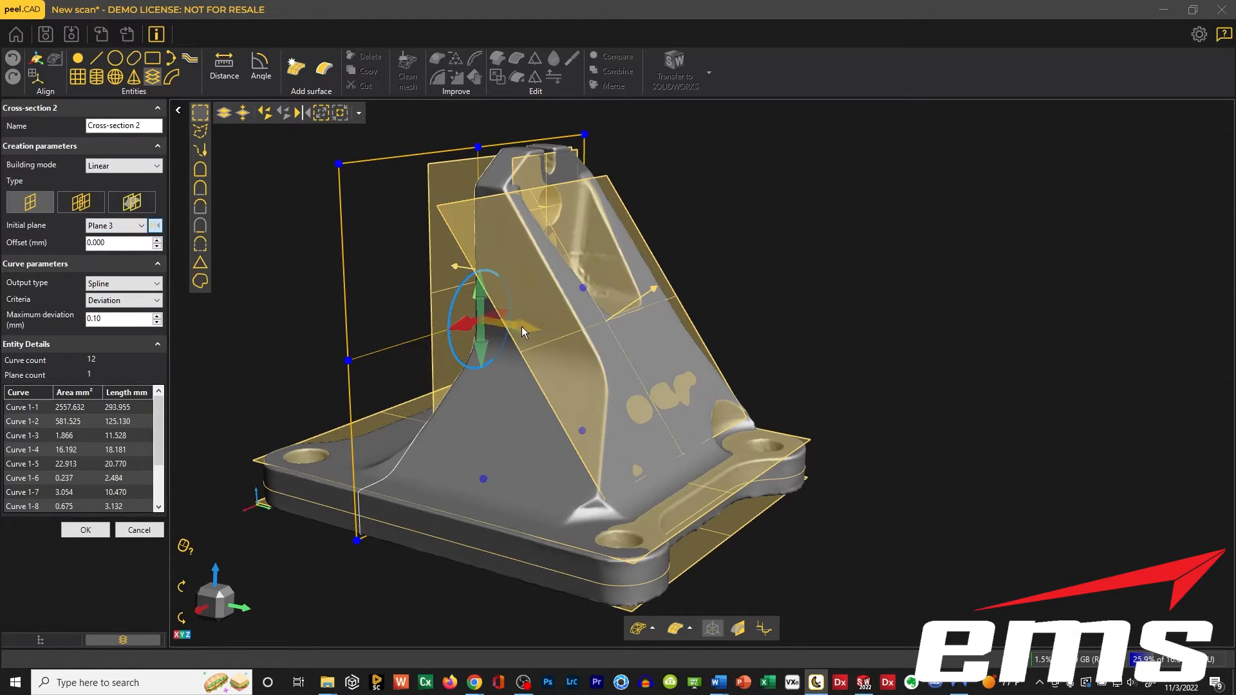
pyautogui.moveTo(522, 326); pyautogui.dragTo(516, 222)
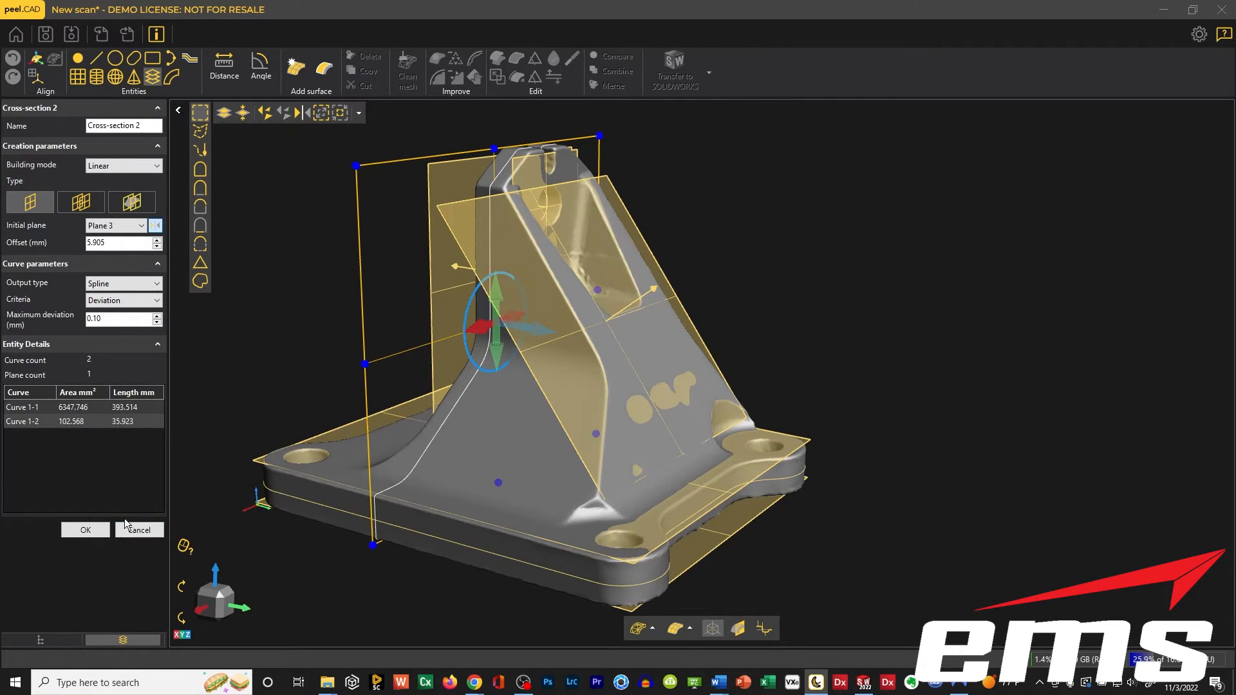
pyautogui.click(83, 531)
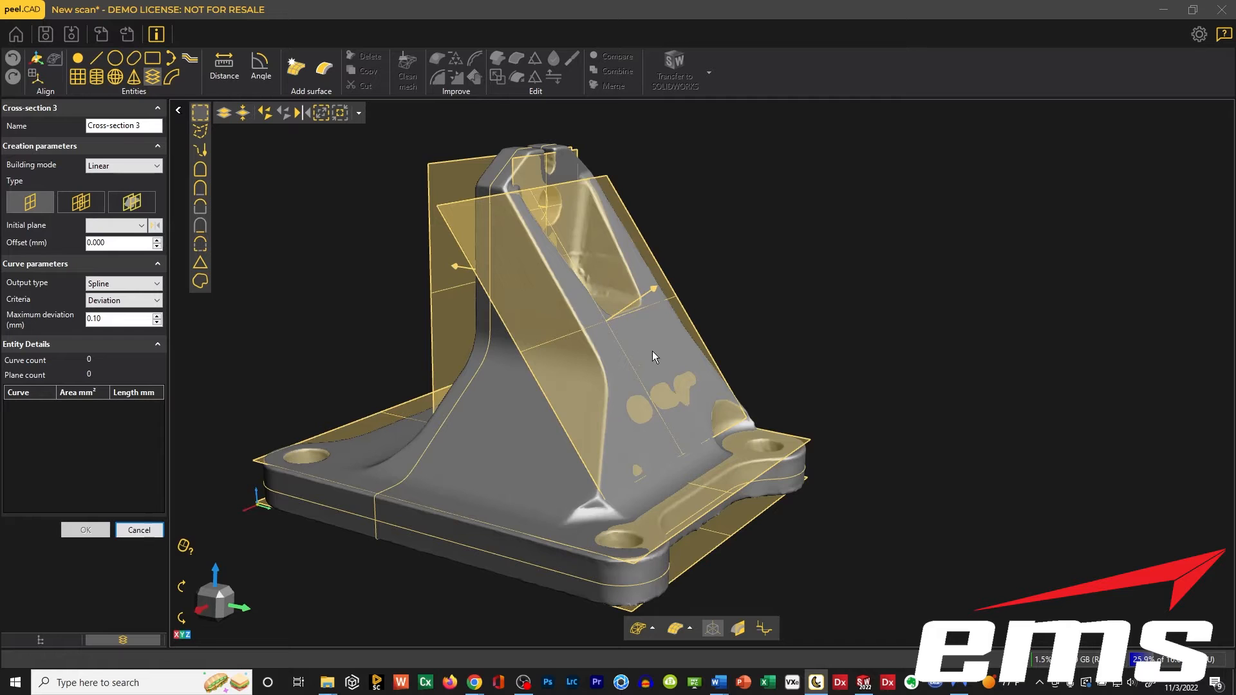
# Set up another cross-section from Plane 3, offset about 22.8 mm so that it cuts through the upright's pocket.
pyautogui.moveTo(662, 402); pyautogui.dragTo(647, 445, button='middle')
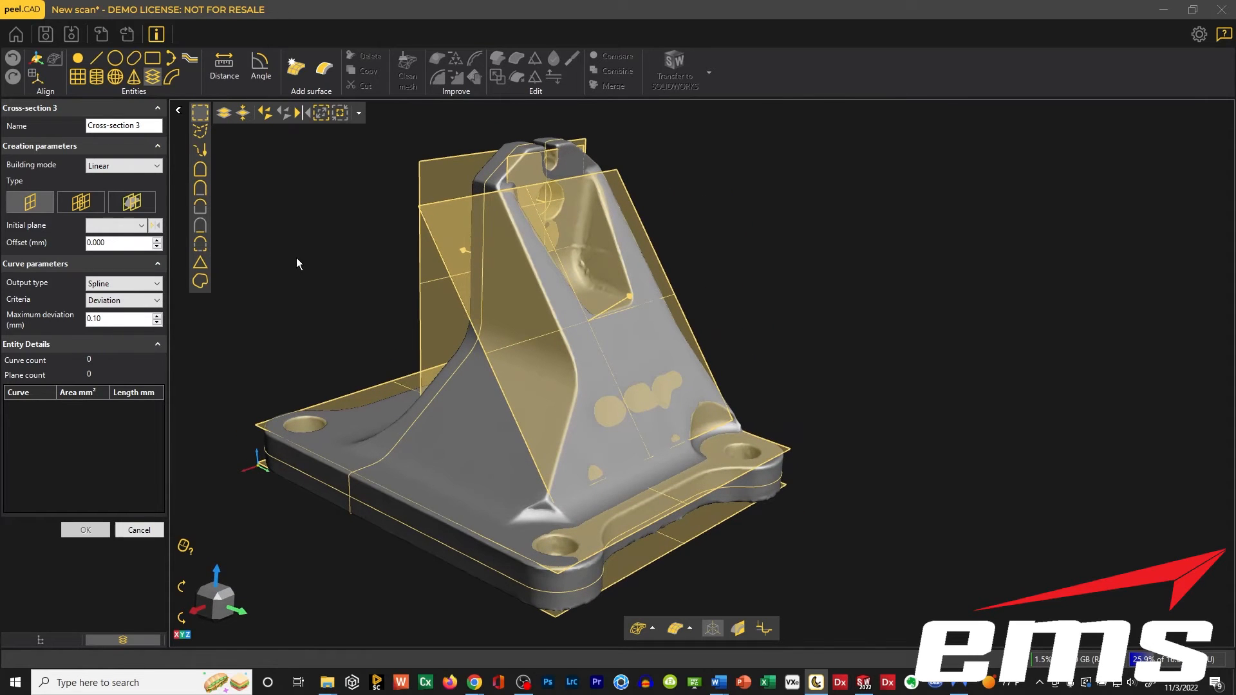
pyautogui.click(116, 225)
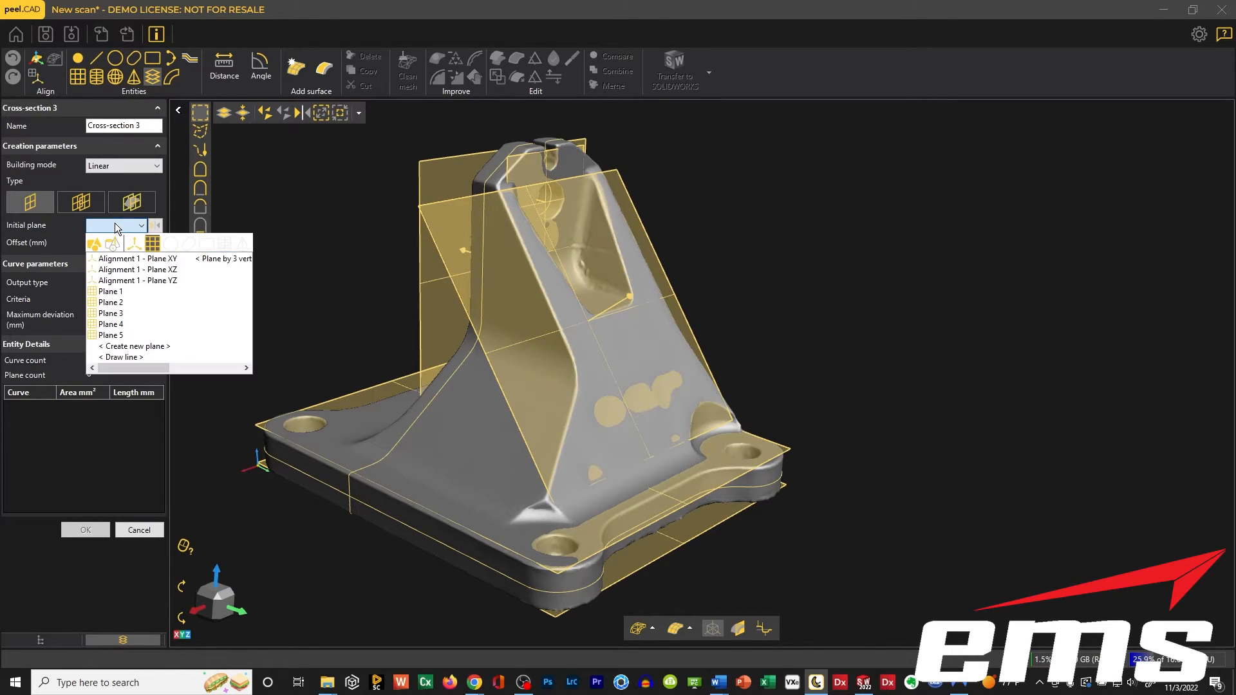
pyautogui.click(110, 313)
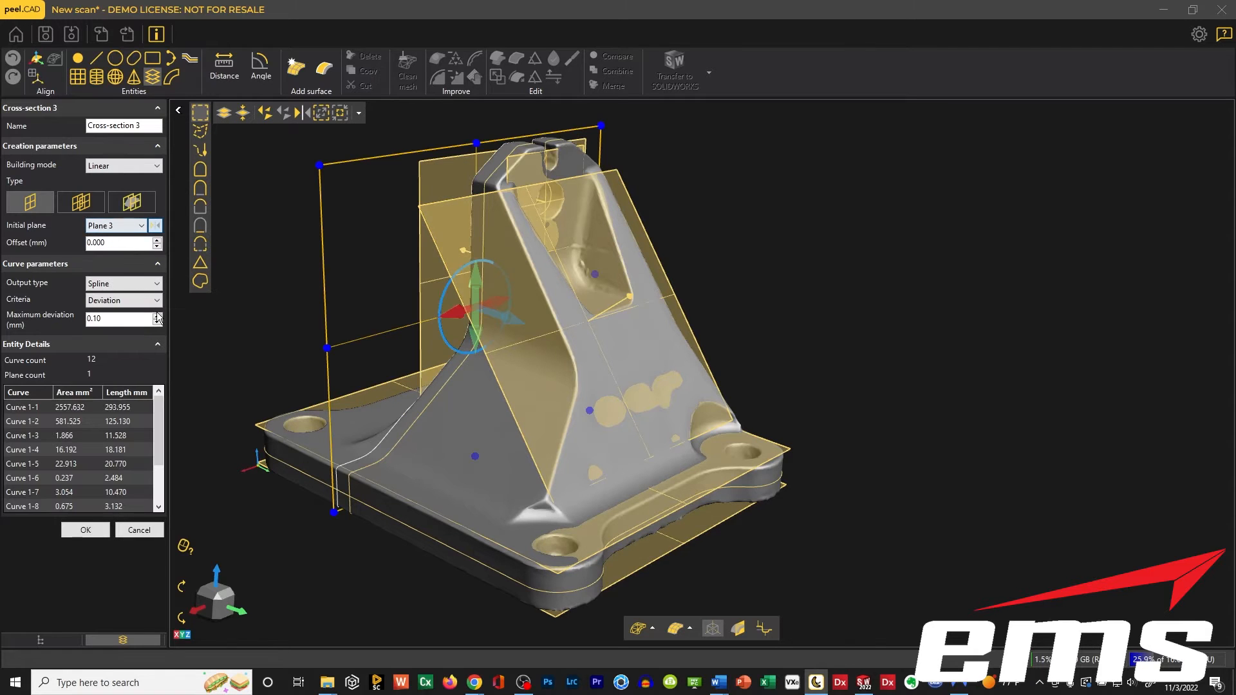
pyautogui.moveTo(570, 361); pyautogui.dragTo(562, 372)
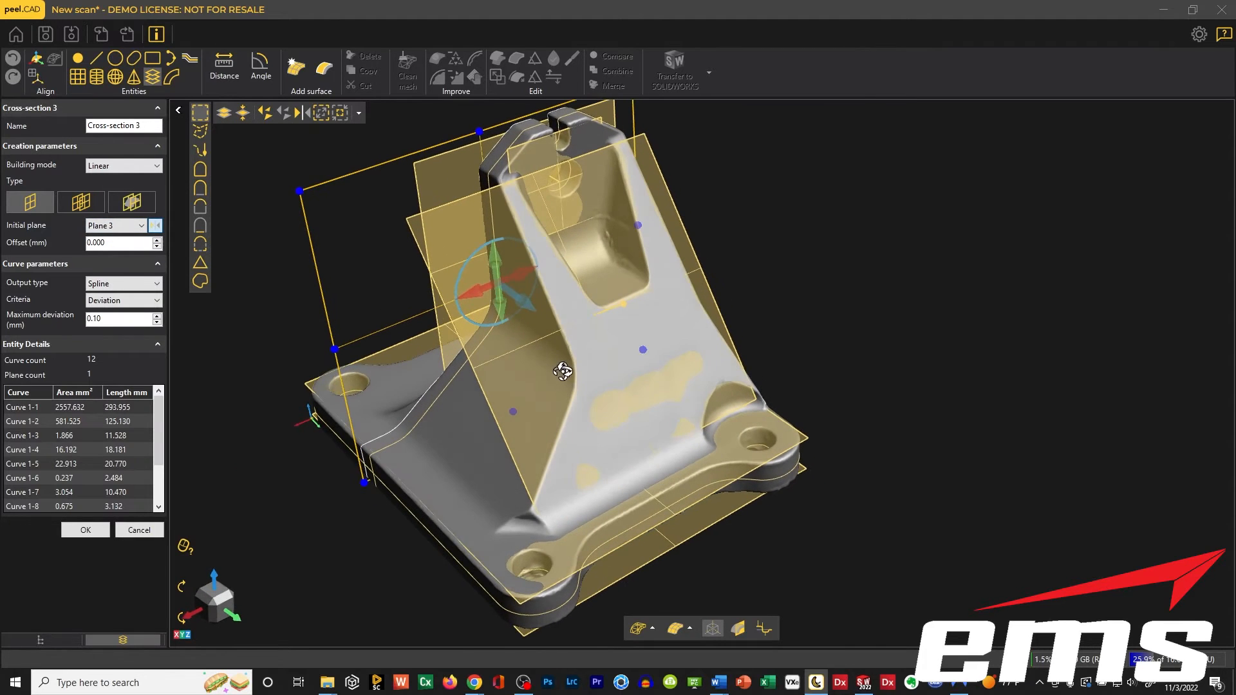
pyautogui.moveTo(535, 315); pyautogui.dragTo(558, 351)
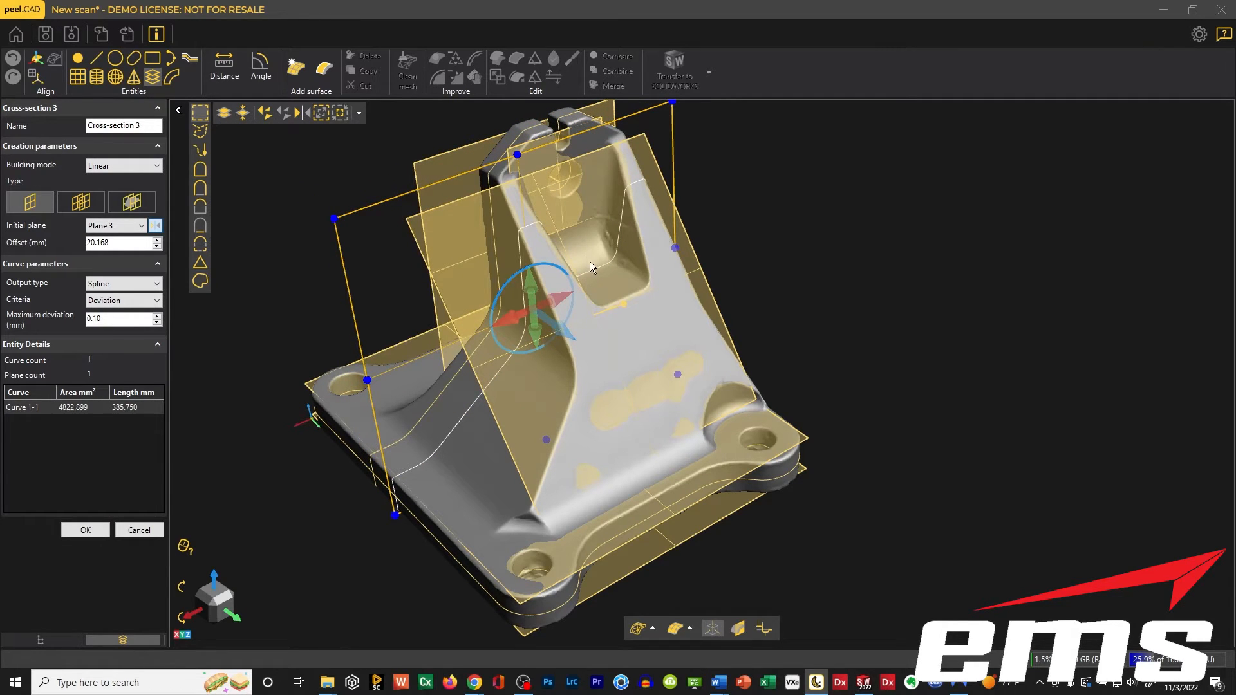
pyautogui.moveTo(551, 326); pyautogui.dragTo(560, 339)
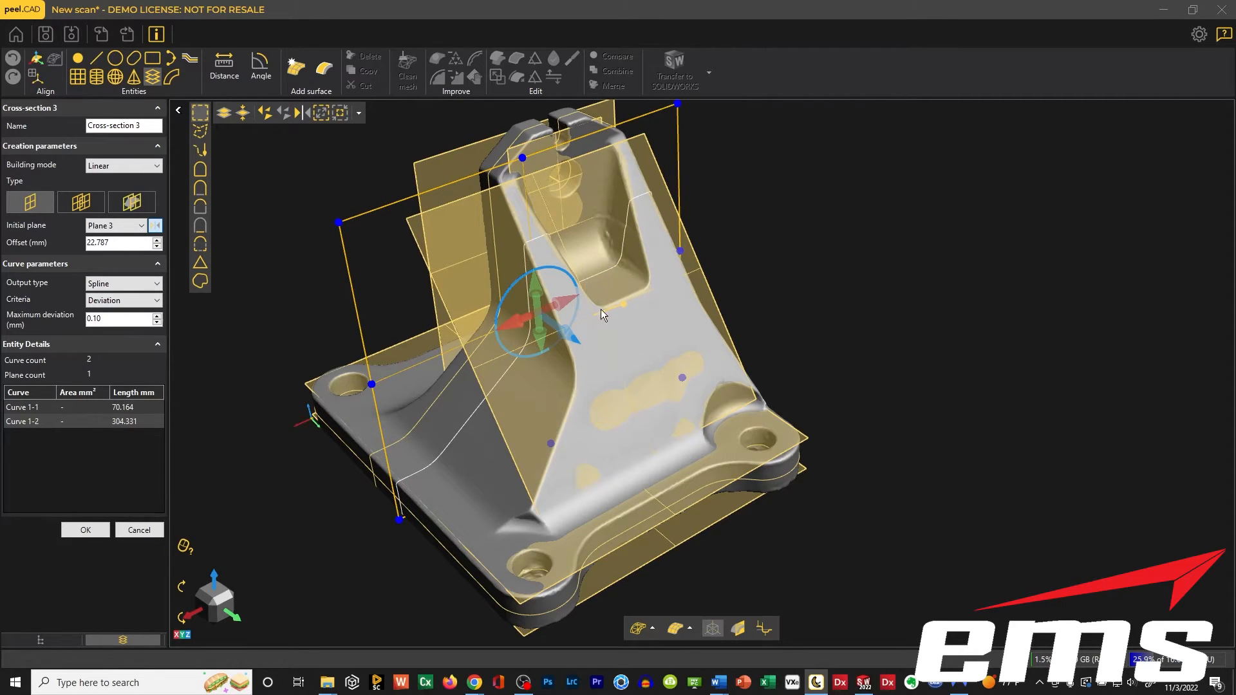
pyautogui.moveTo(600, 309); pyautogui.dragTo(642, 394, button='middle')
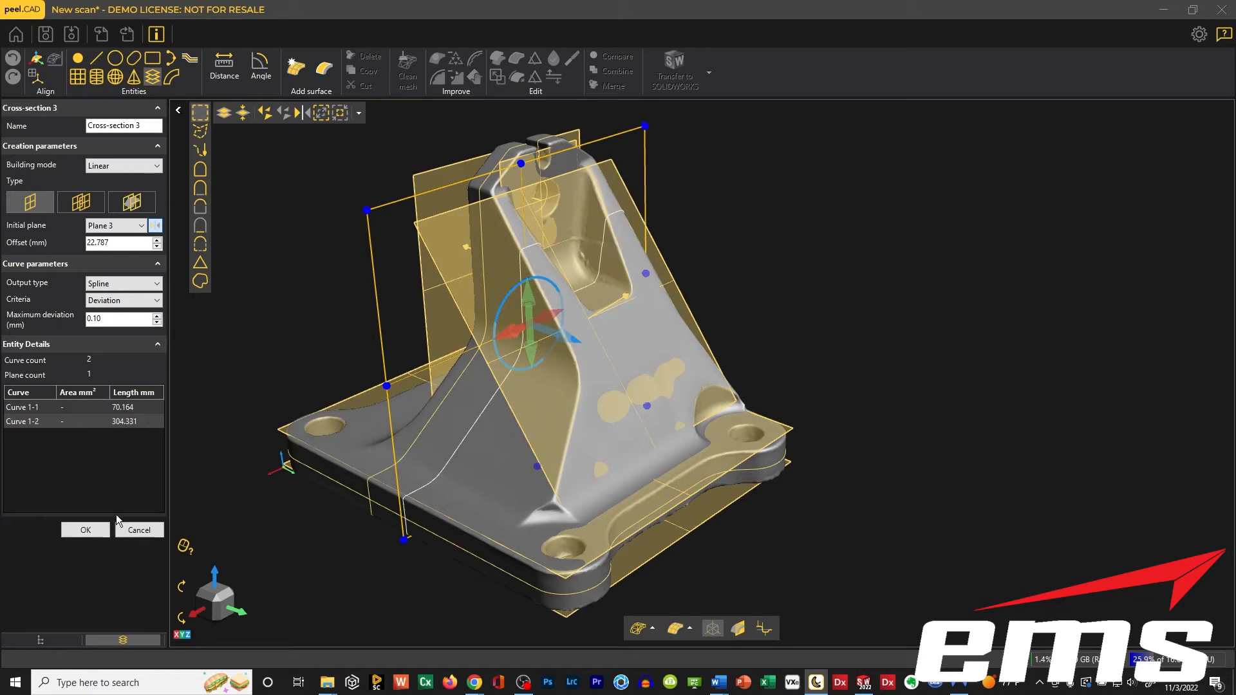
# Accept the cross-section through the upright's pocket and leave the cross-section command.
pyautogui.click(97, 529)
pyautogui.moveTo(470, 395); pyautogui.dragTo(505, 404)
pyautogui.click(131, 534)
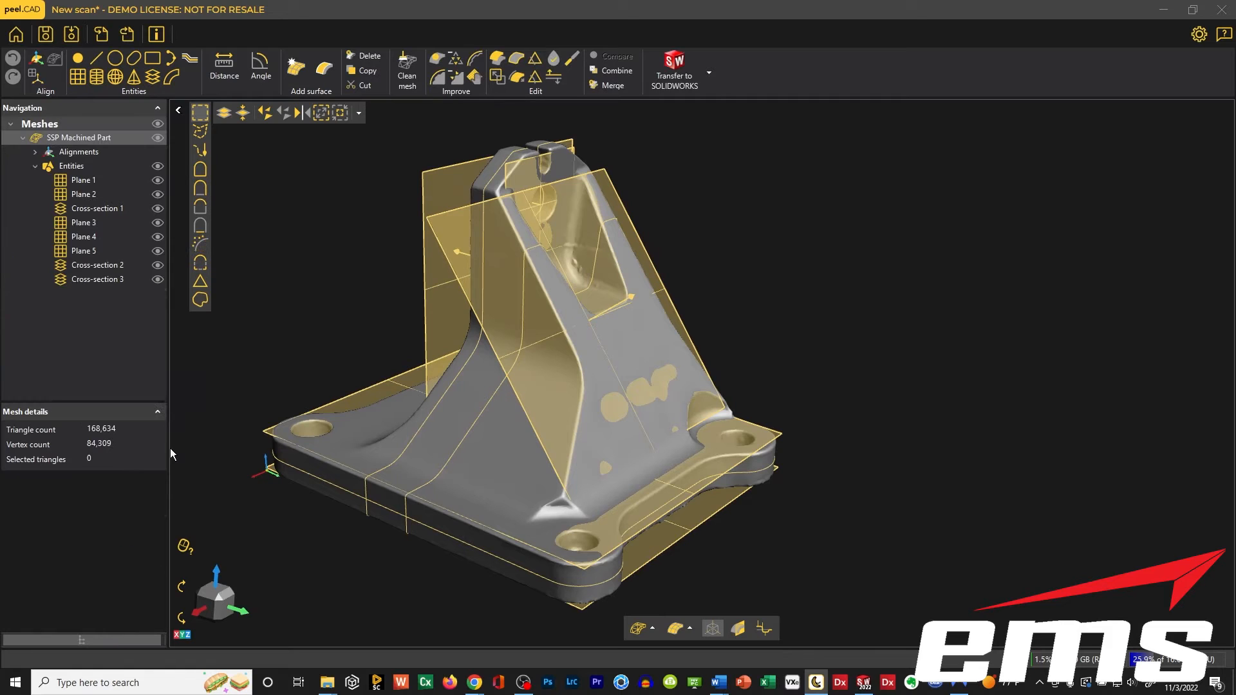
# Hide Plane 1, Plane 2 and Cross-section 1 of the SSP Machined Part.
pyautogui.click(159, 180)
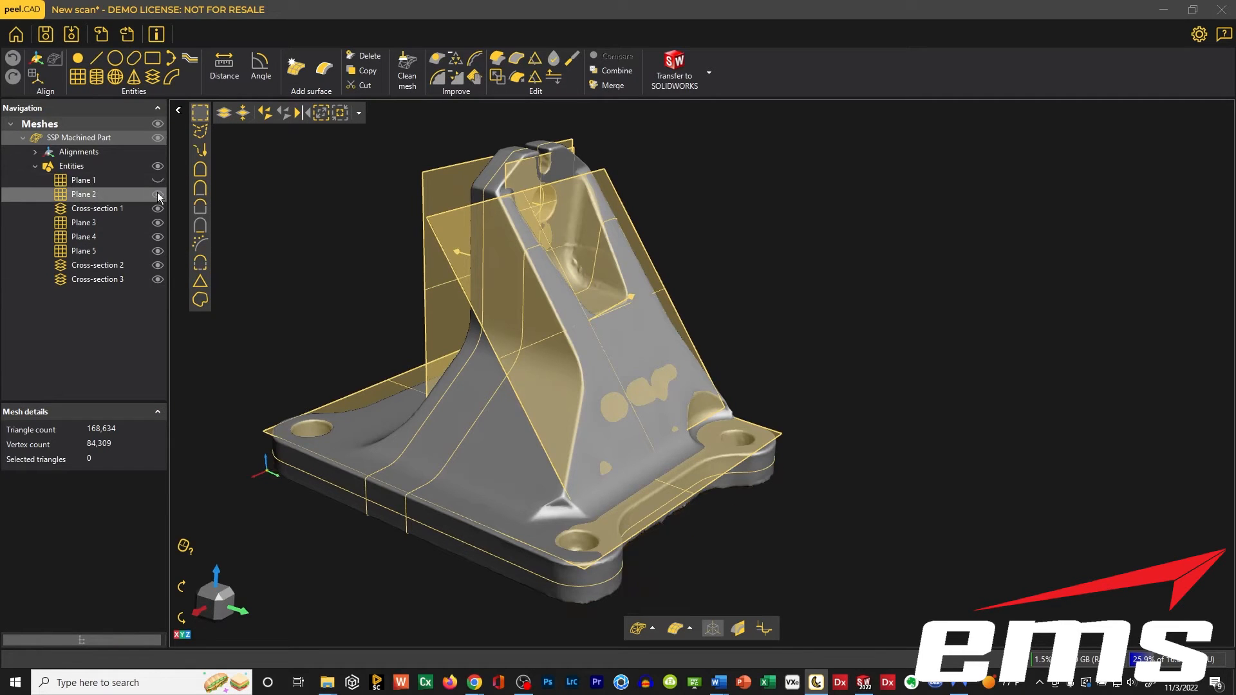
pyautogui.click(157, 194)
pyautogui.click(157, 208)
pyautogui.press('ctrl')
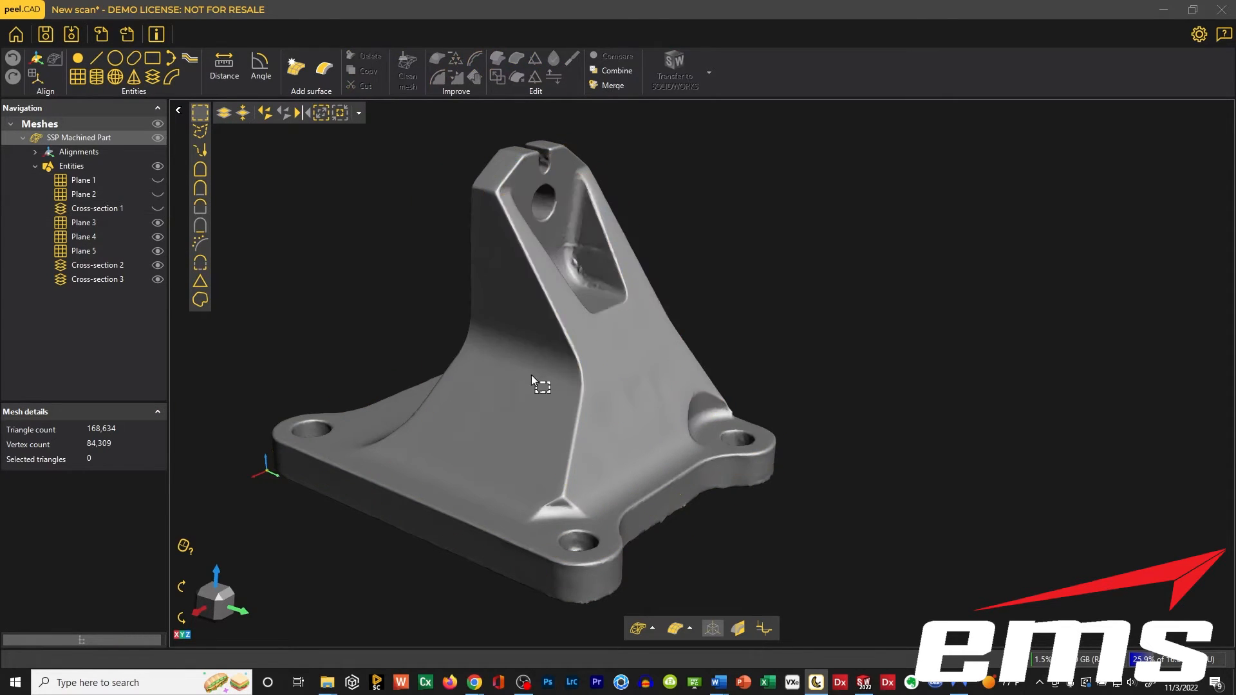
# Transfer Plane 3, Plane 4, Plane 5, Cross-section 2 and Cross-section 3 to SOLIDWORKS.
pyautogui.moveTo(287, 351); pyautogui.dragTo(400, 326)
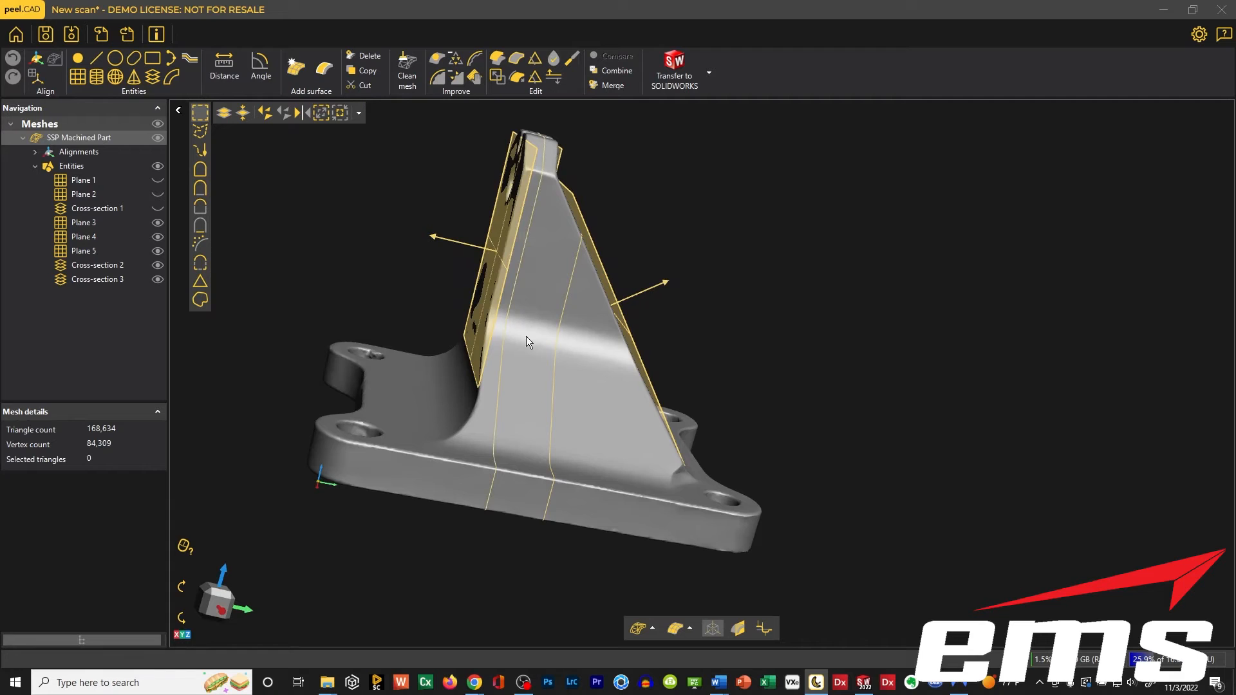
pyautogui.moveTo(526, 338); pyautogui.dragTo(567, 172)
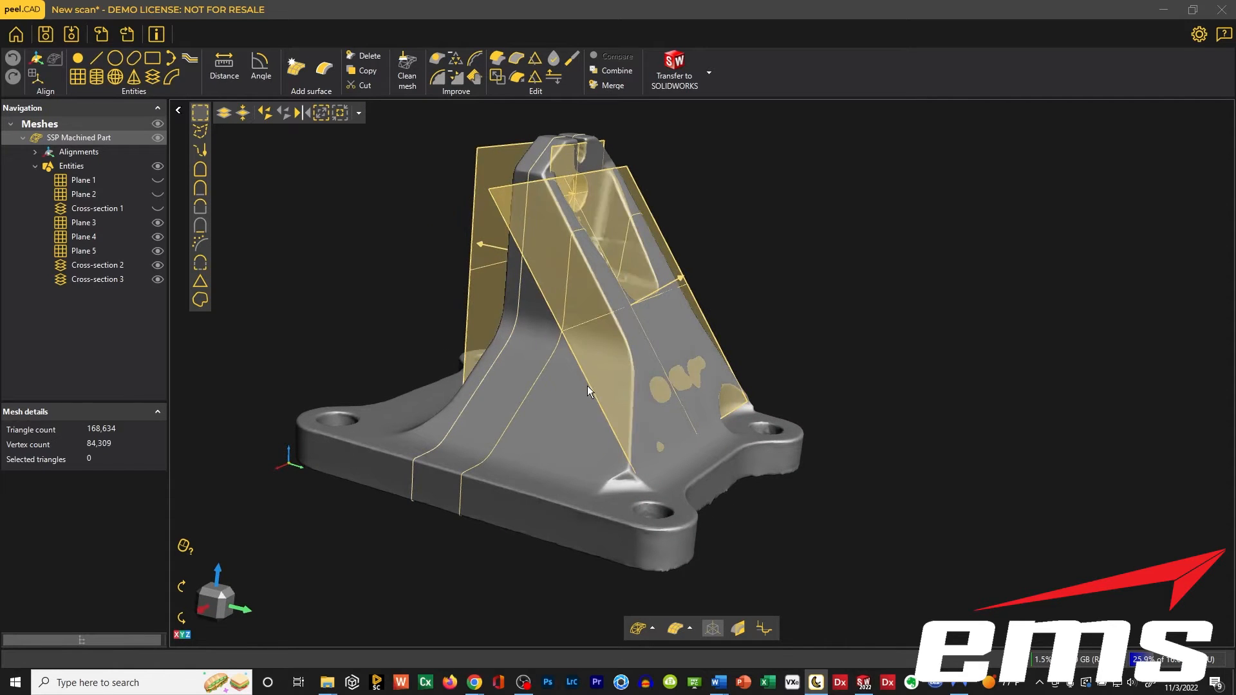
pyautogui.moveTo(587, 385); pyautogui.dragTo(604, 326)
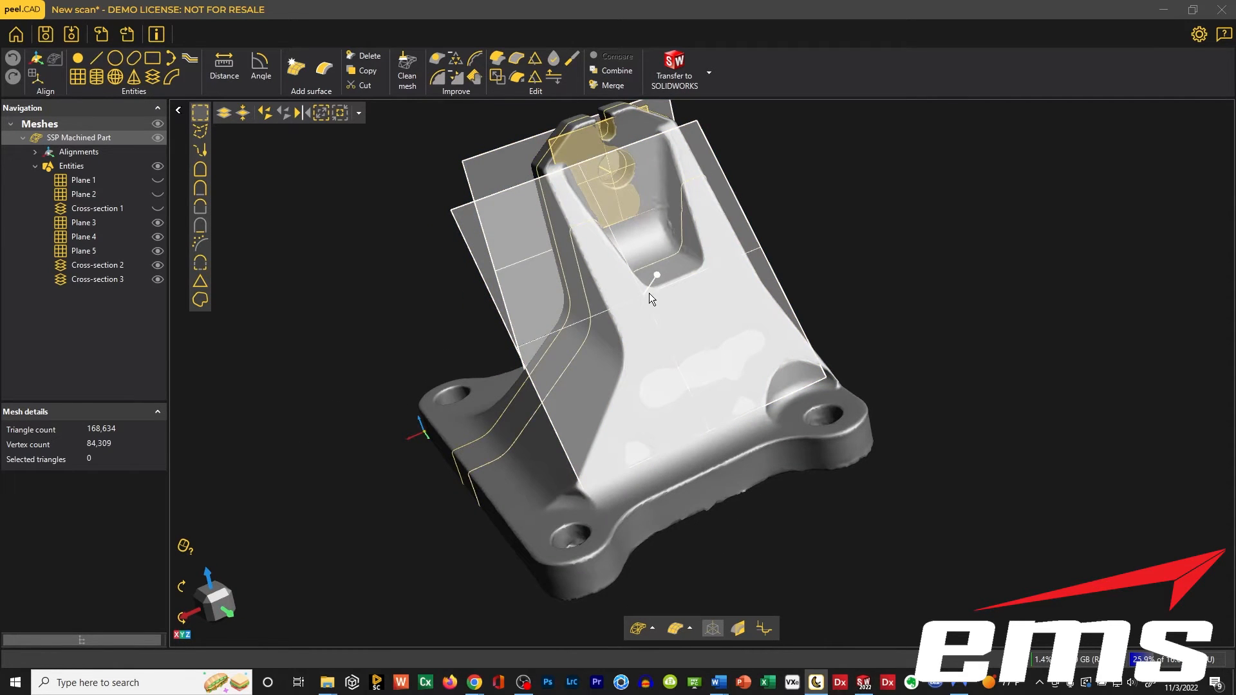
pyautogui.moveTo(649, 292); pyautogui.dragTo(608, 215)
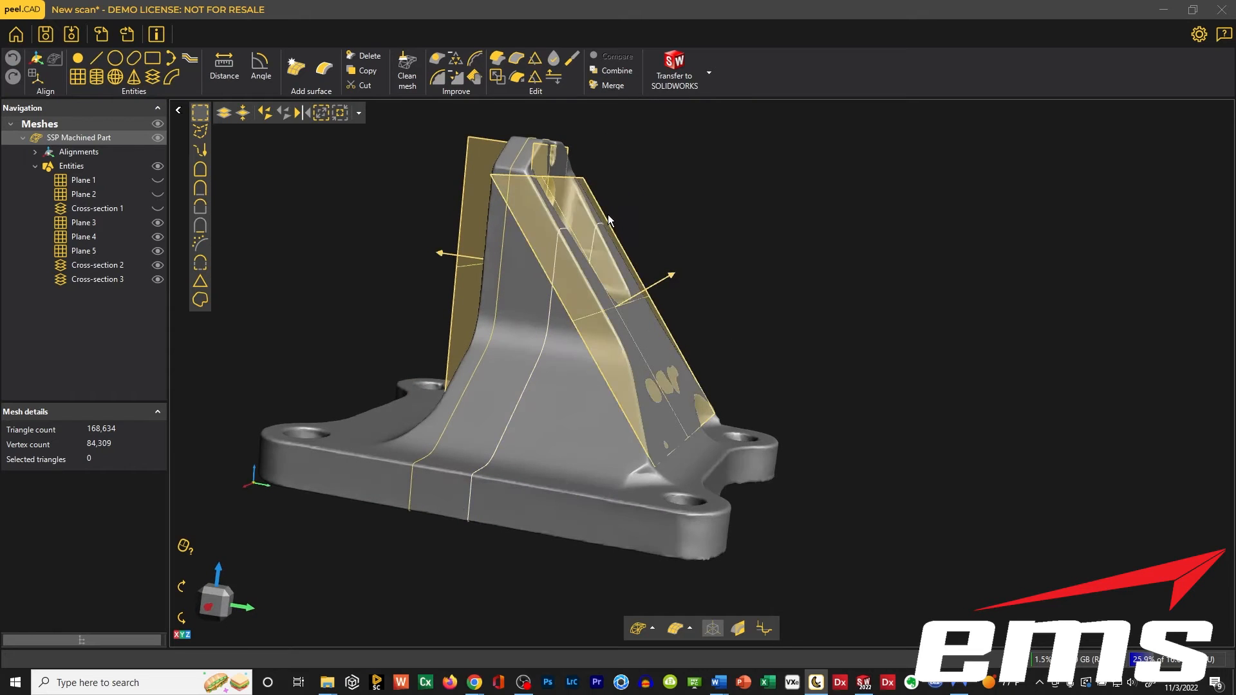
pyautogui.moveTo(659, 358); pyautogui.dragTo(502, 335)
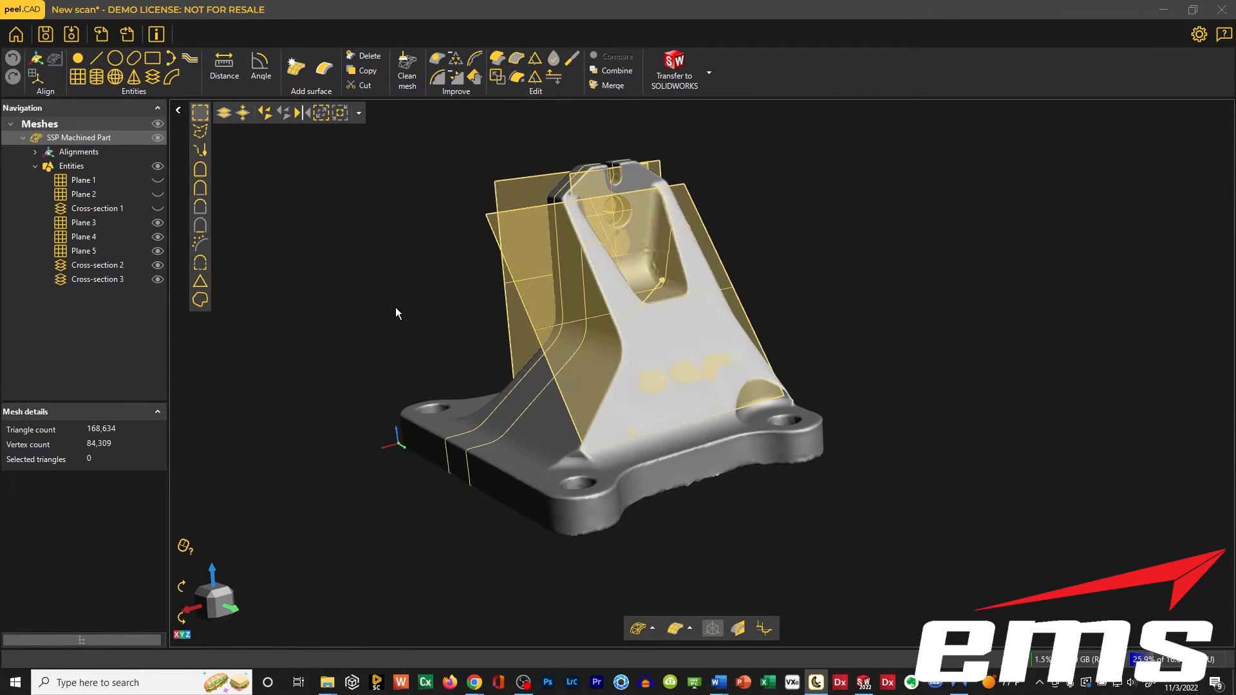
pyautogui.moveTo(396, 308); pyautogui.dragTo(401, 305)
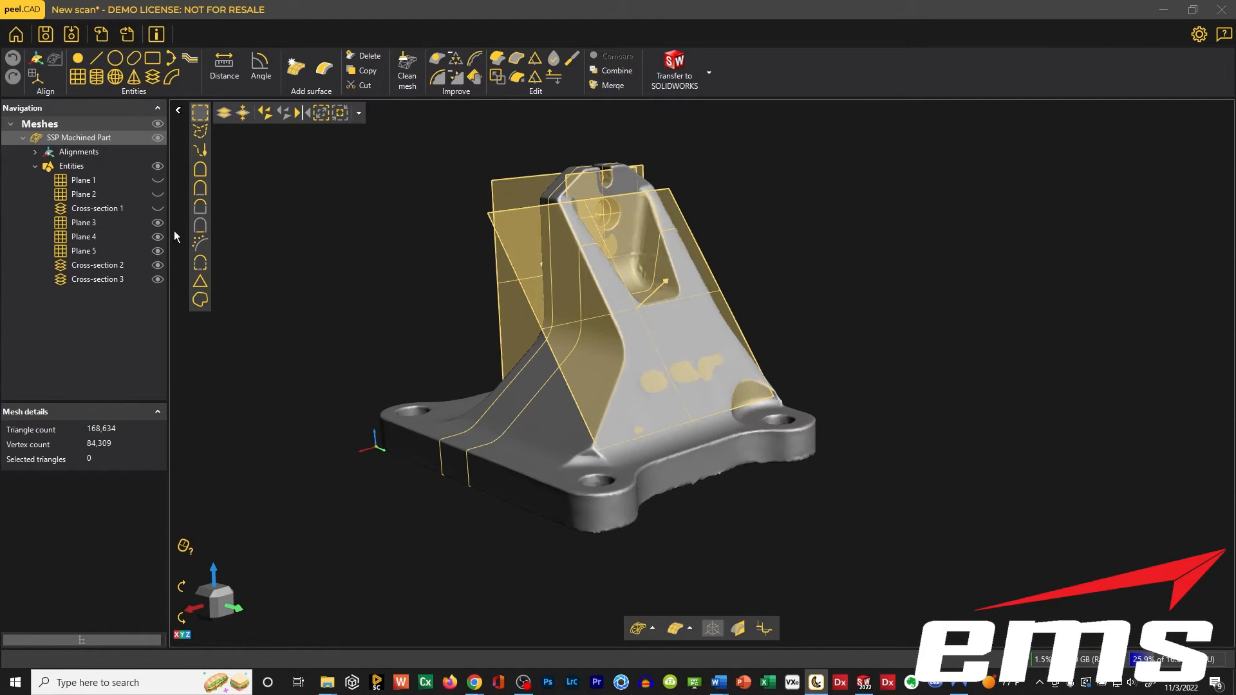
pyautogui.click(91, 226)
pyautogui.keyDown('shift'); pyautogui.click(87, 278); pyautogui.keyUp('shift')
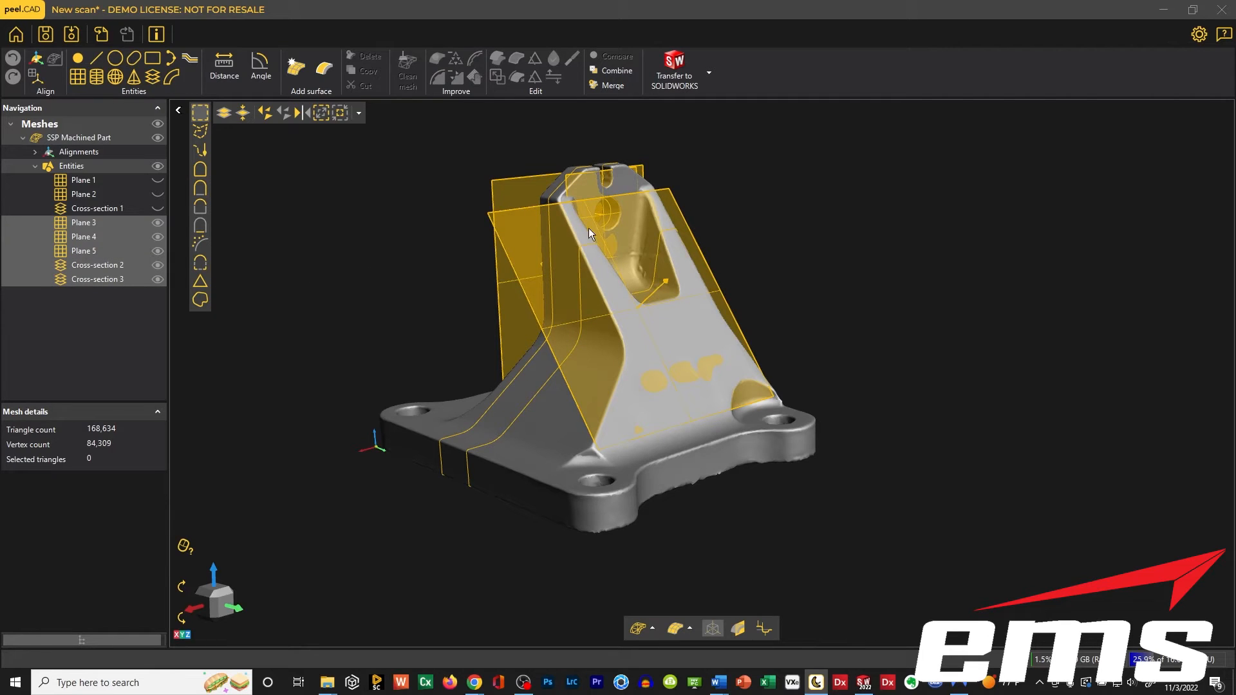
pyautogui.click(674, 78)
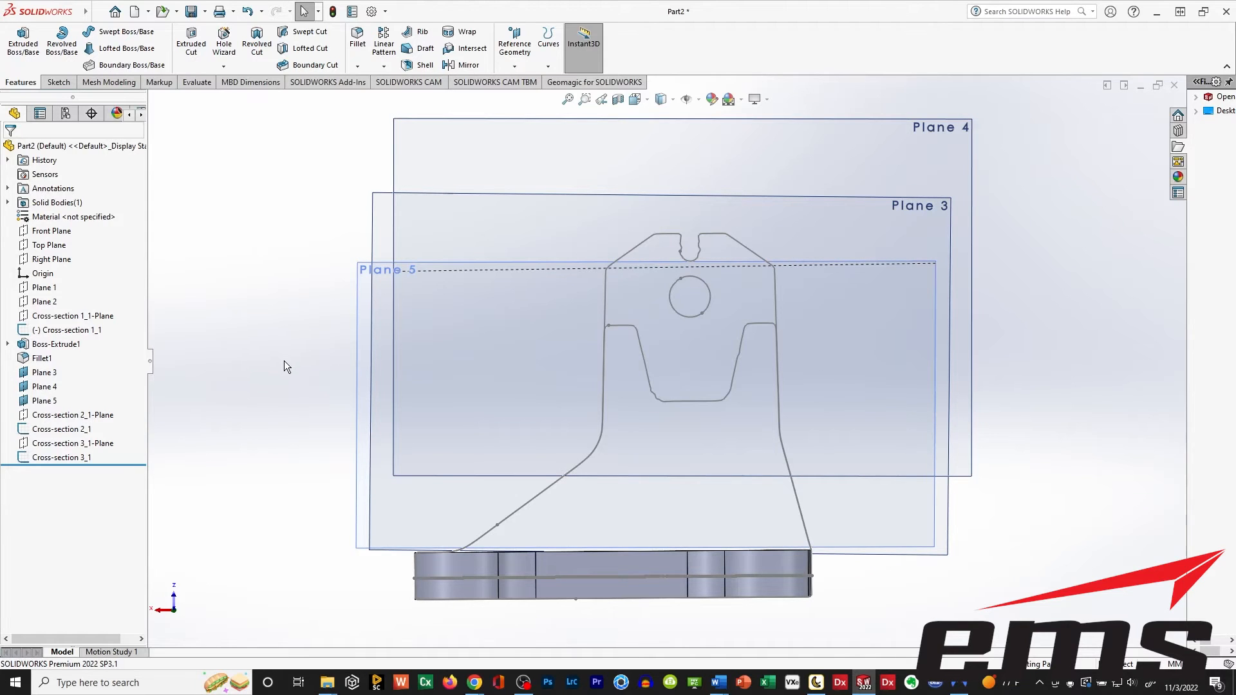
# Examine the transferred planes and cross-section sketches above the base plate from several angles.
pyautogui.moveTo(269, 358); pyautogui.dragTo(362, 405, button='middle')
pyautogui.keyDown('ctrl'); pyautogui.moveTo(651, 428); pyautogui.dragTo(650, 322, button='middle'); pyautogui.keyUp('ctrl')
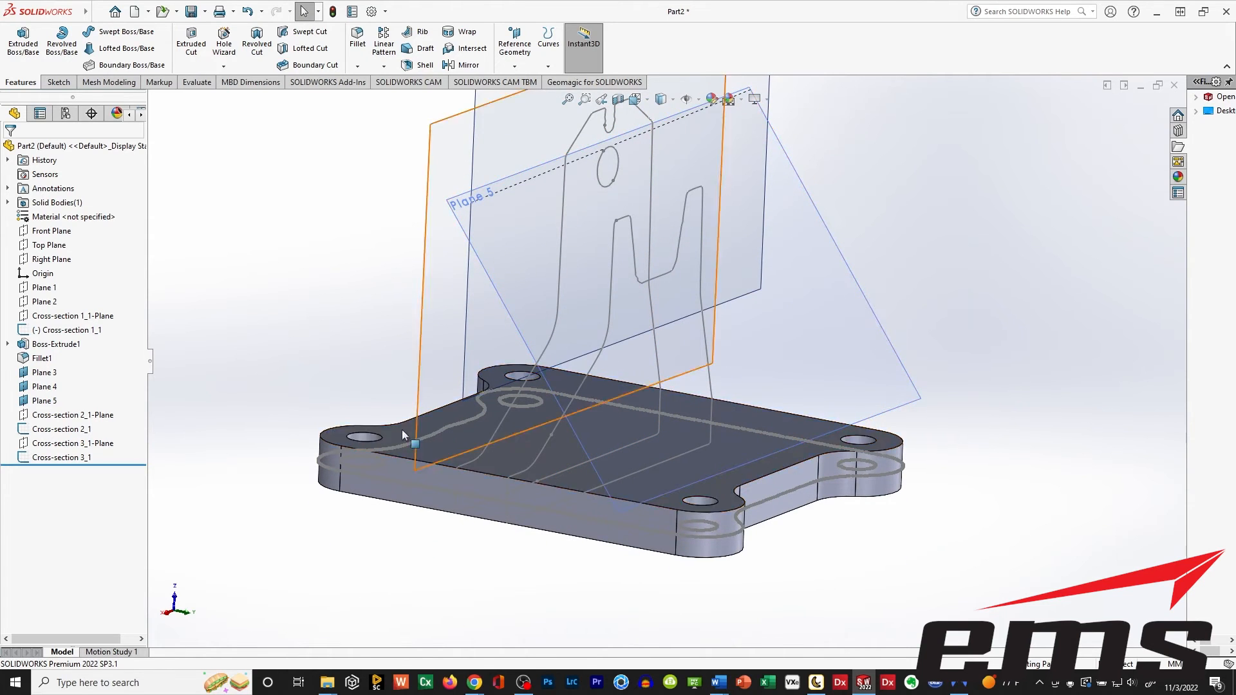
pyautogui.moveTo(621, 387); pyautogui.dragTo(587, 347, button='middle')
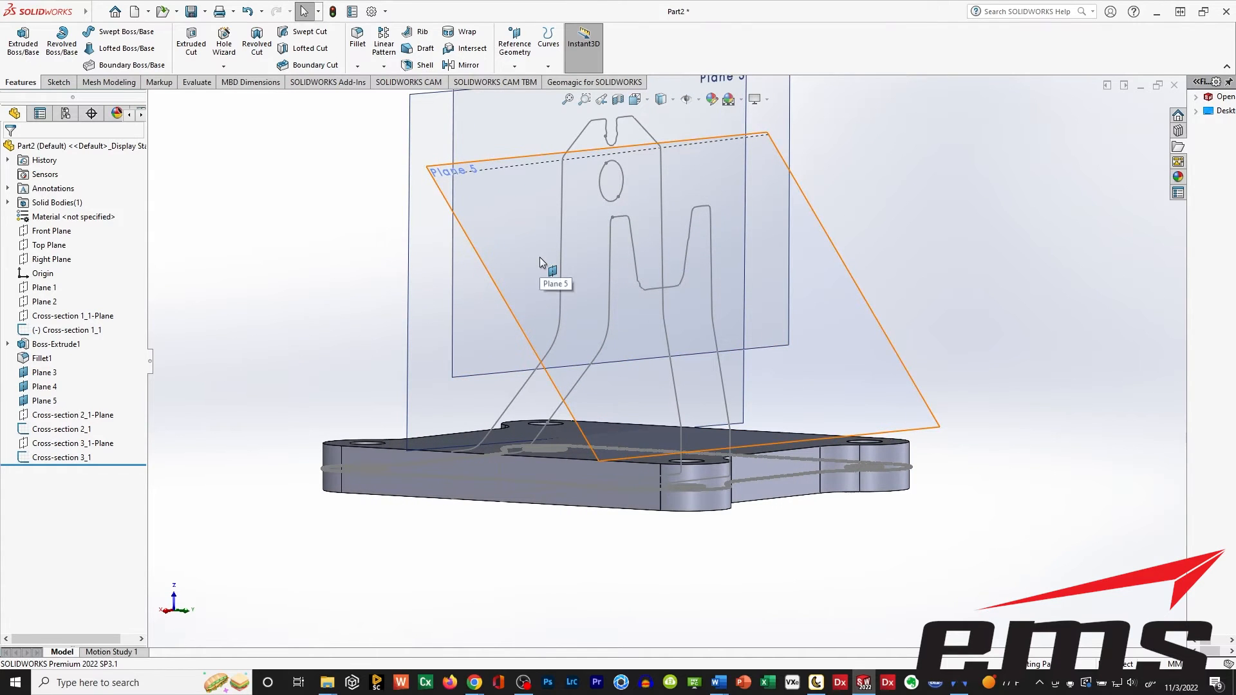
pyautogui.scroll(2, 589, 331)
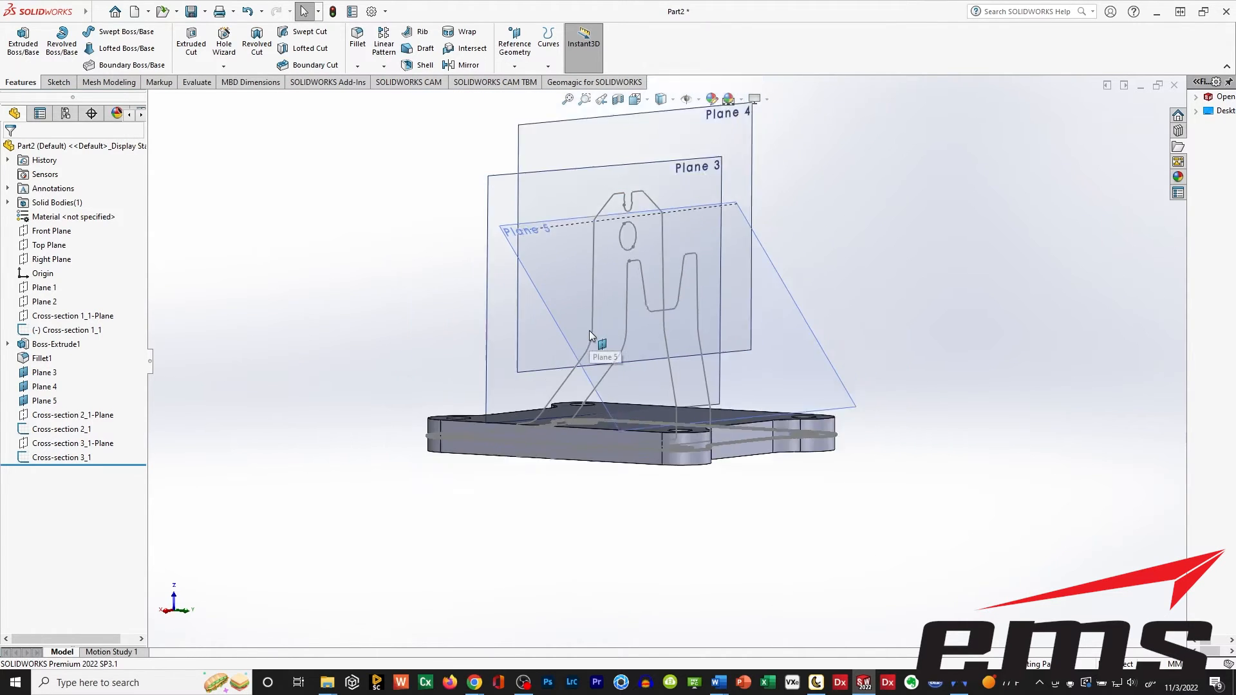
pyautogui.scroll(-1, 589, 331)
pyautogui.scroll(1, 589, 331)
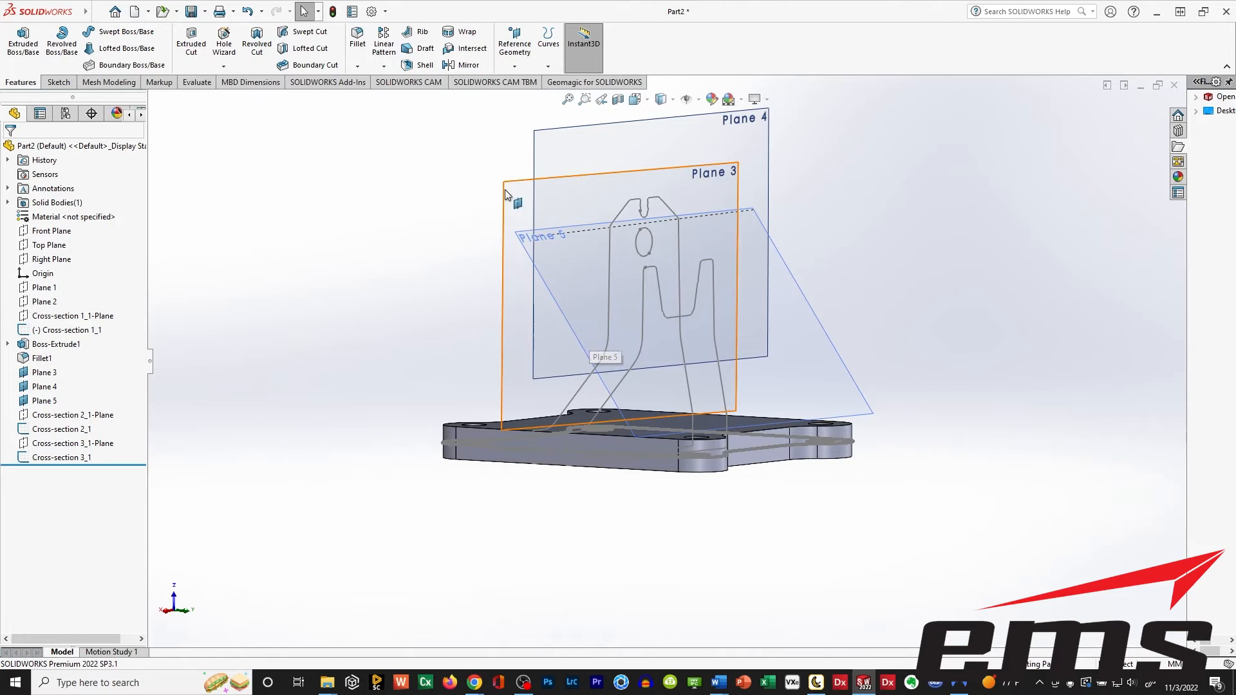
pyautogui.moveTo(595, 409)
pyautogui.mouseDown(button='middle')
pyautogui.moveTo(715, 380)
pyautogui.moveTo(741, 360)
pyautogui.mouseUp(button='middle')
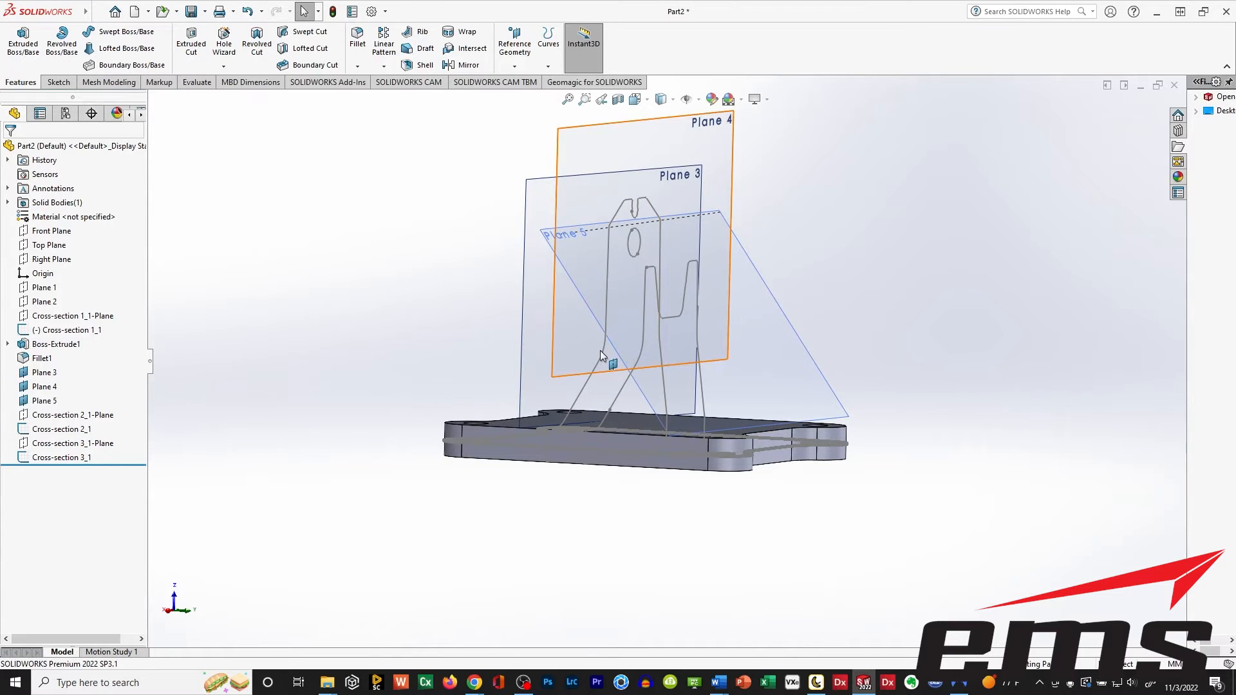
pyautogui.moveTo(828, 414); pyautogui.dragTo(674, 519, button='middle')
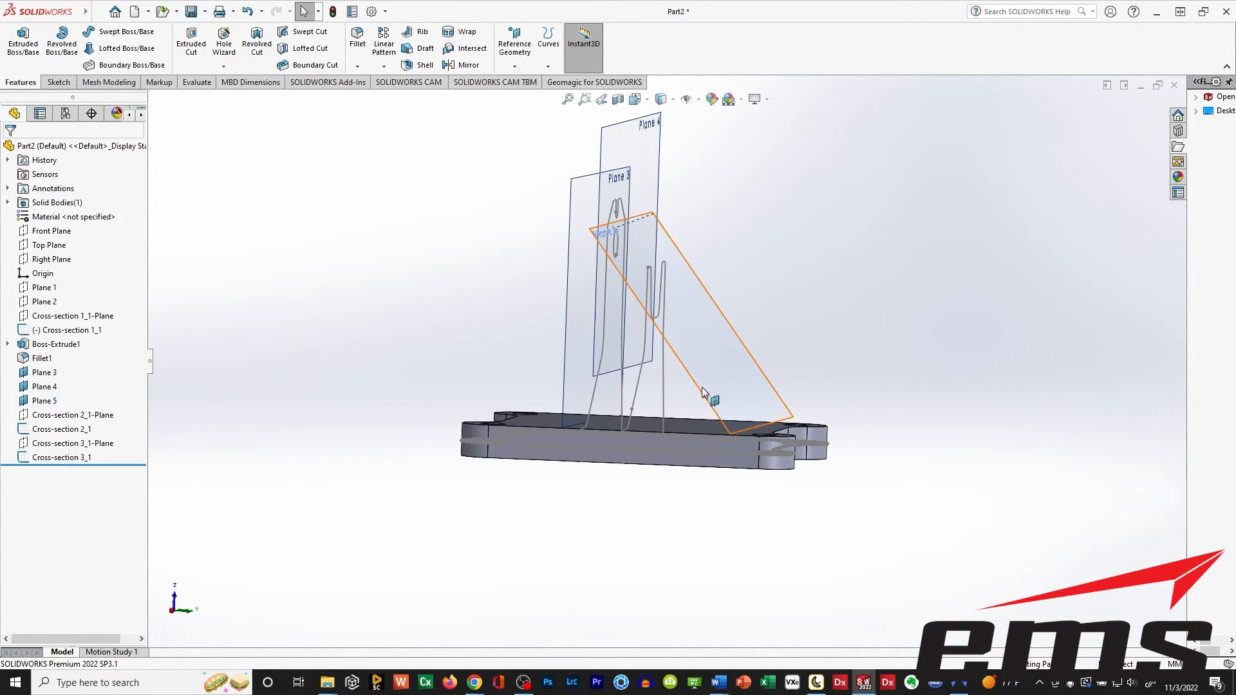
pyautogui.moveTo(707, 399); pyautogui.dragTo(616, 462, button='middle')
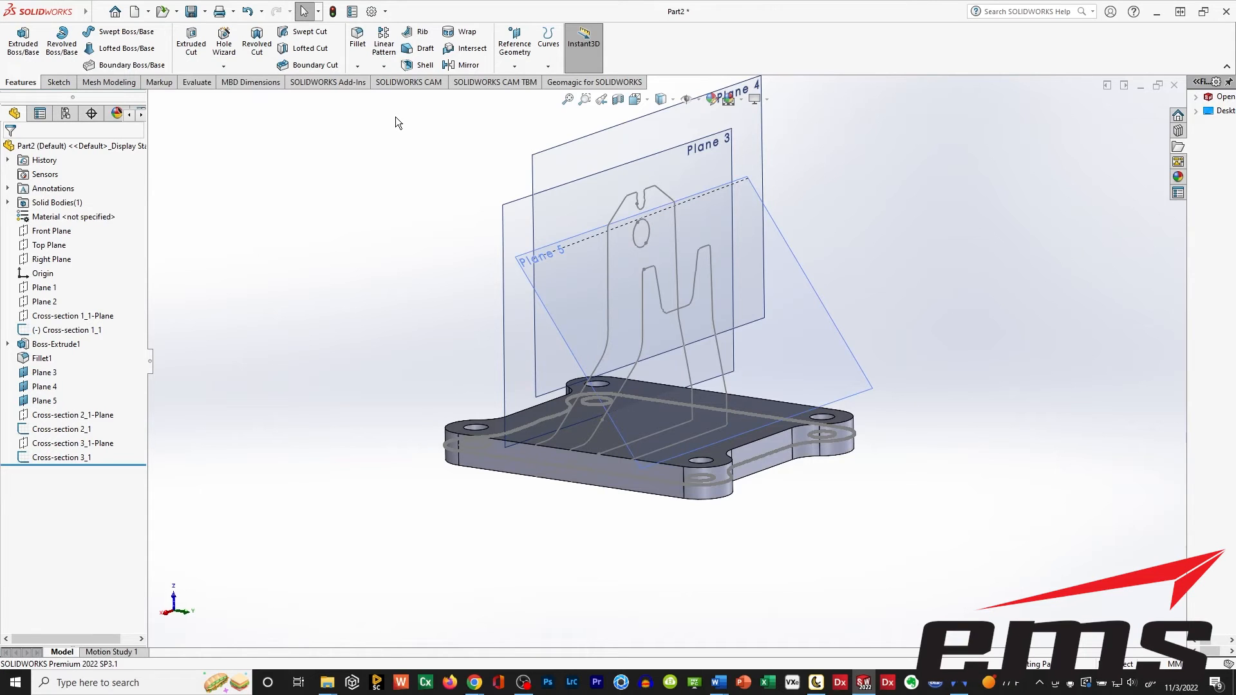
# Start a new sketch on Plane 3.
pyautogui.click(58, 82)
pyautogui.click(19, 42)
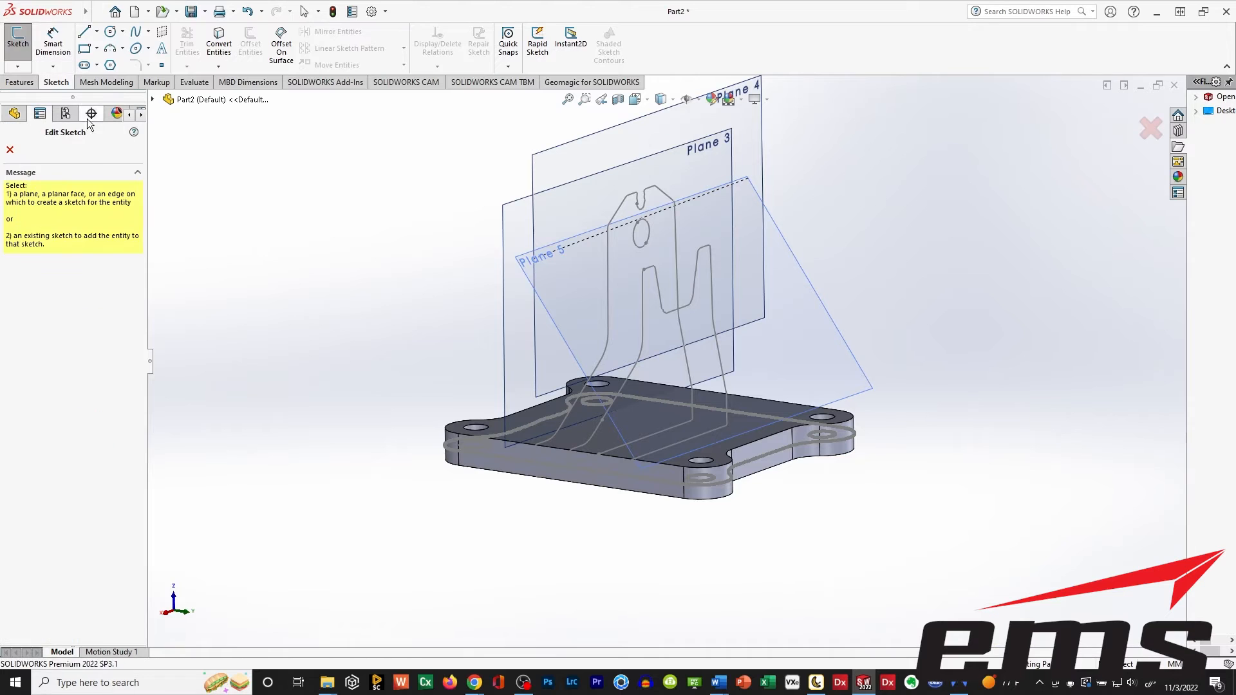
pyautogui.click(510, 208)
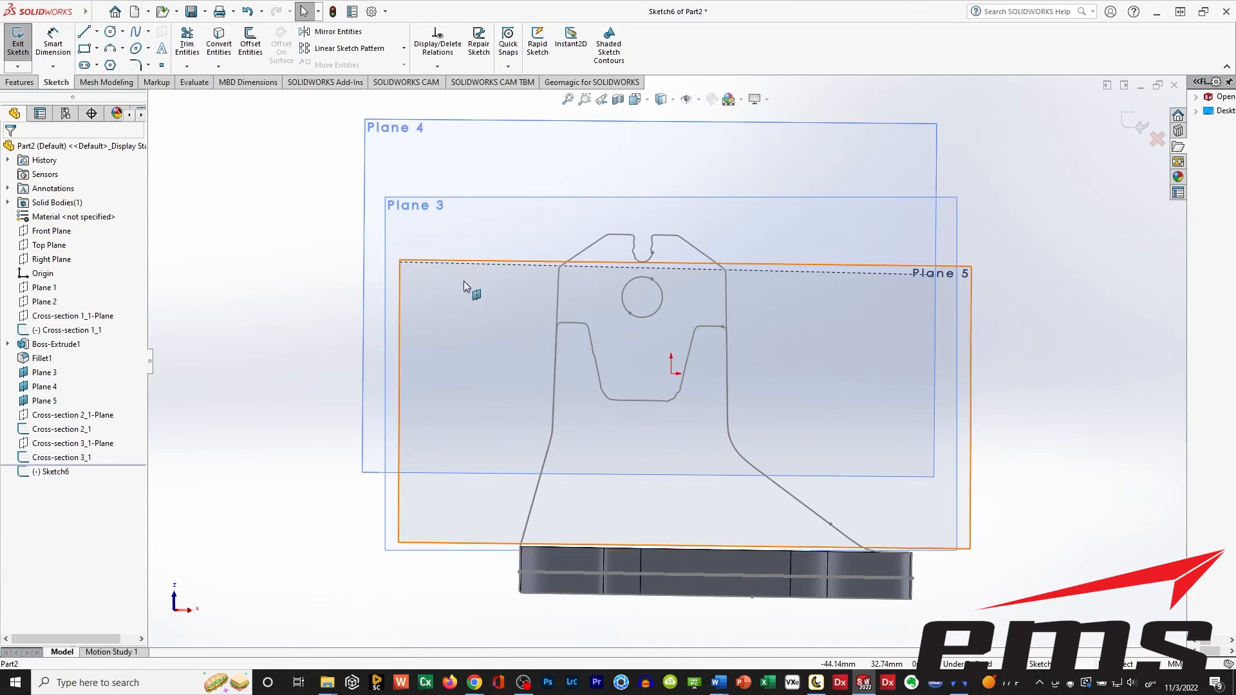
# Hide Plane 3, Plane 4 and Plane 5, and show the Cross-section 3_1-Plane.
pyautogui.click(25, 374)
pyautogui.click(36, 388)
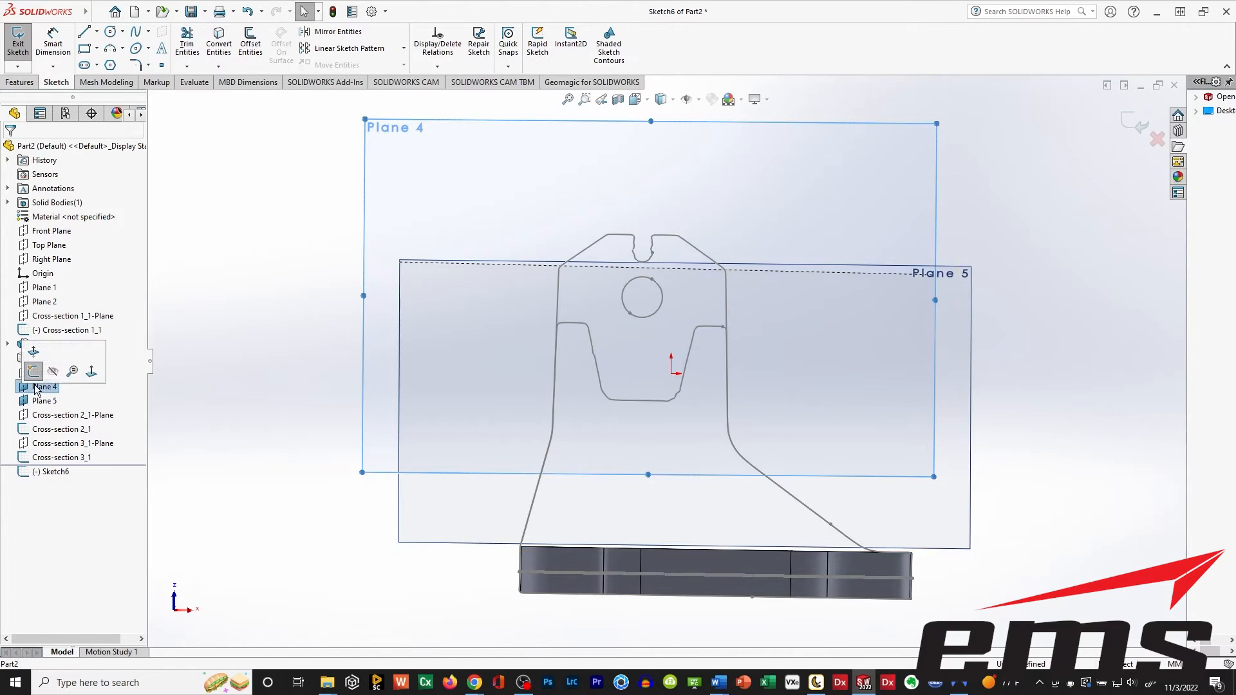
pyautogui.click(44, 400)
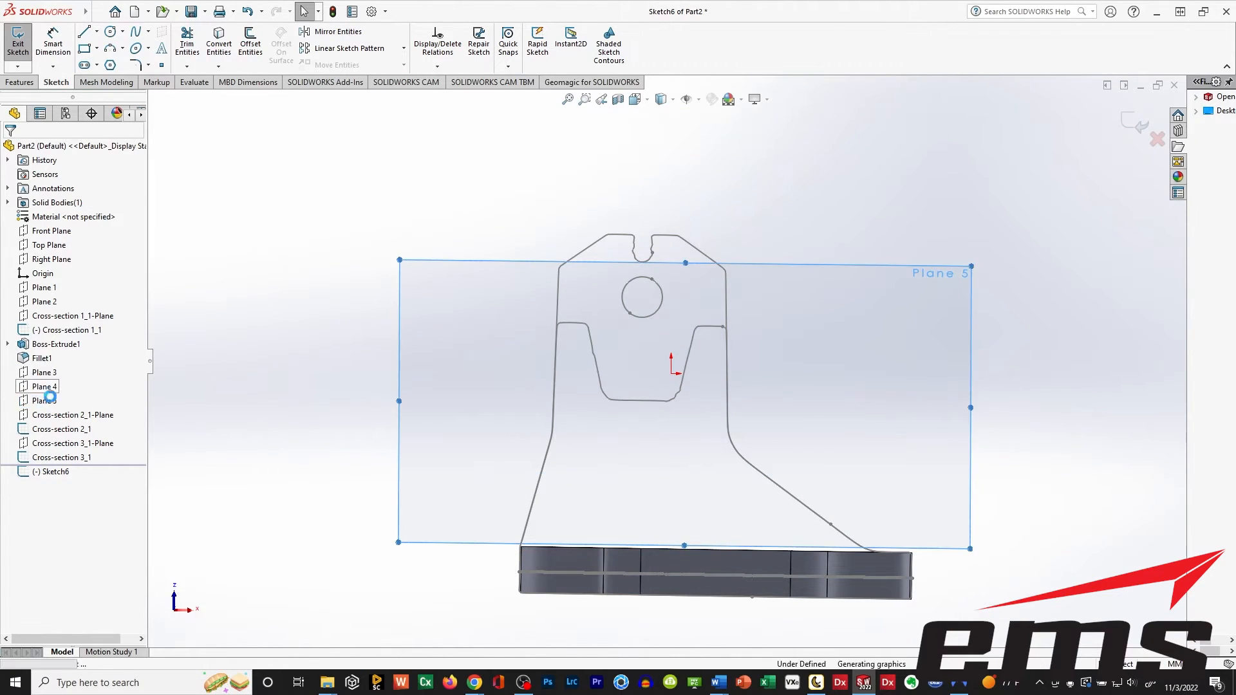
pyautogui.click(27, 444)
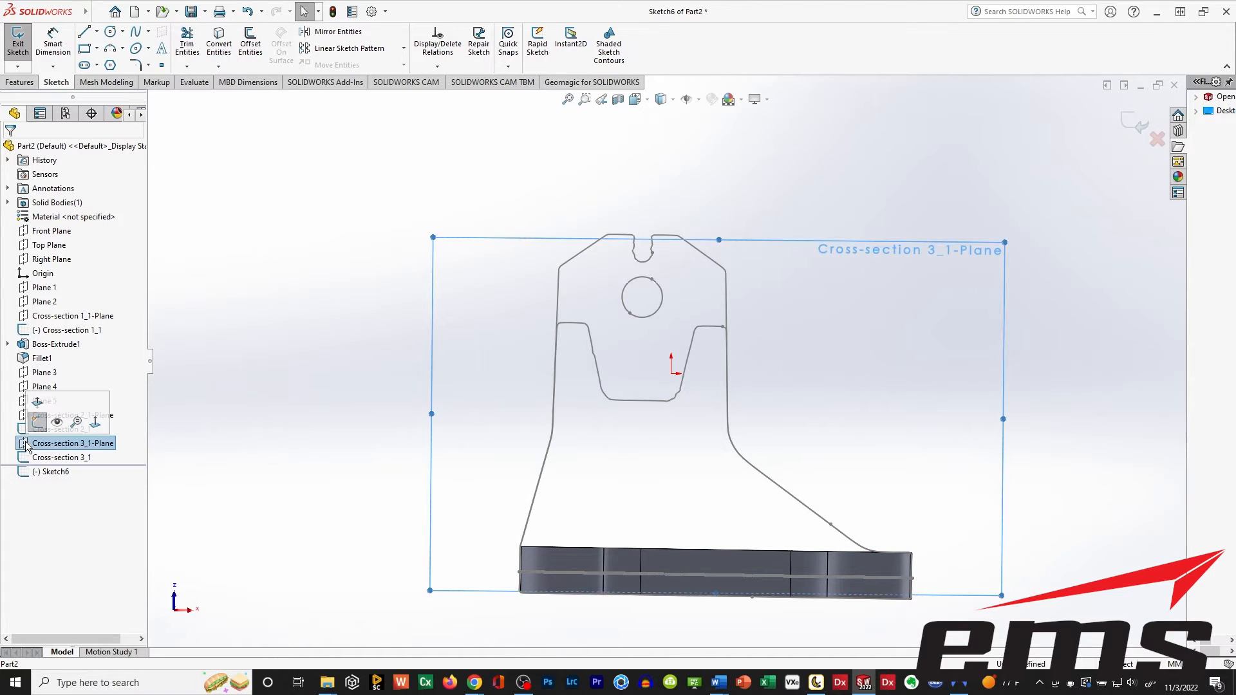
pyautogui.click(57, 424)
pyautogui.click(250, 365)
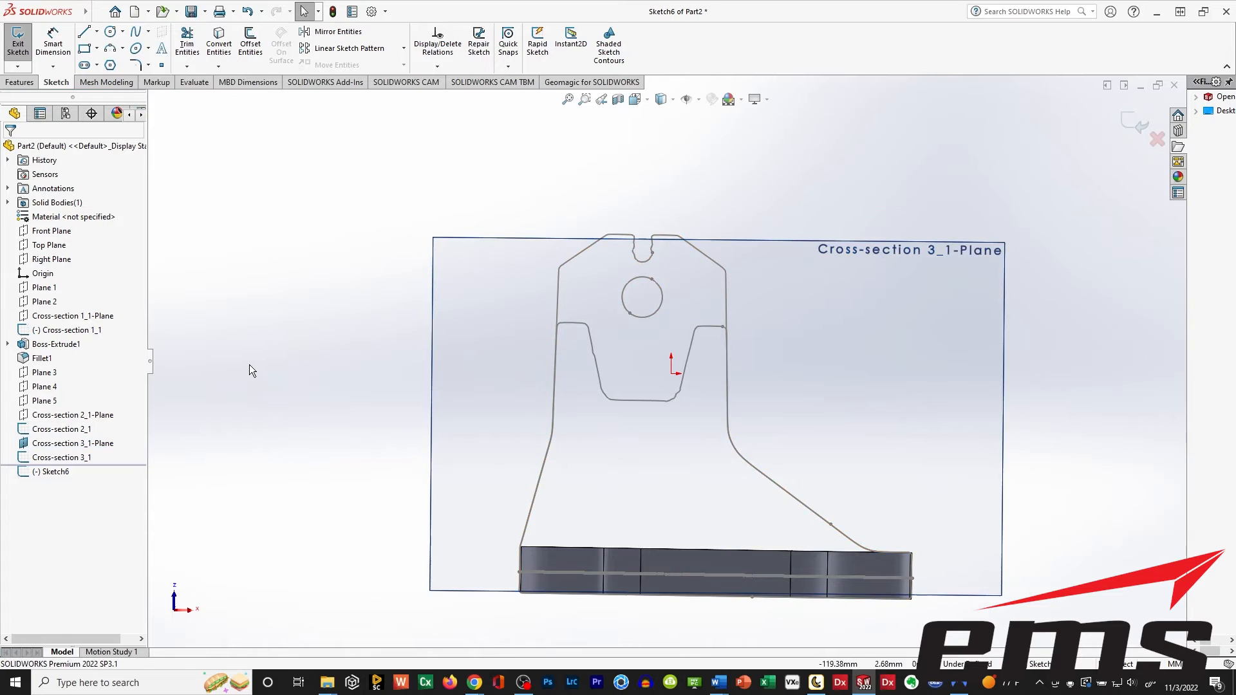
# Hide the Cross-section 3_1 sketch so that only the upright's outer cross-section profile remains for tracing.
pyautogui.click(58, 417)
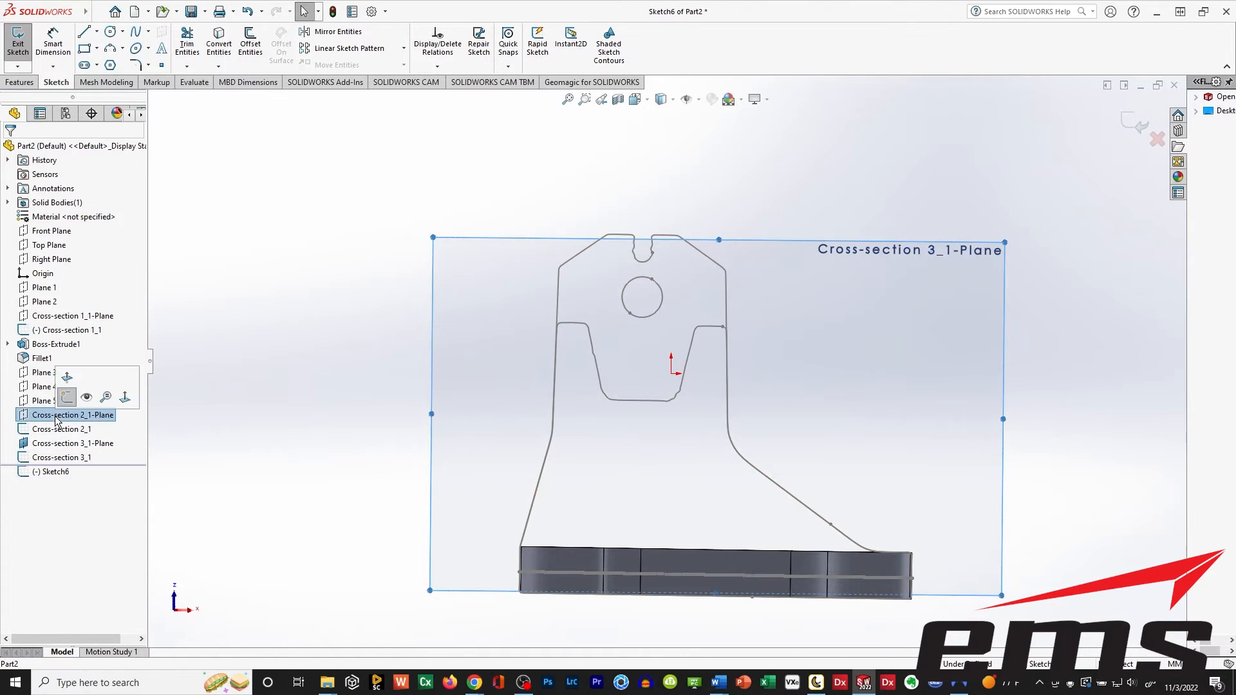
pyautogui.click(55, 457)
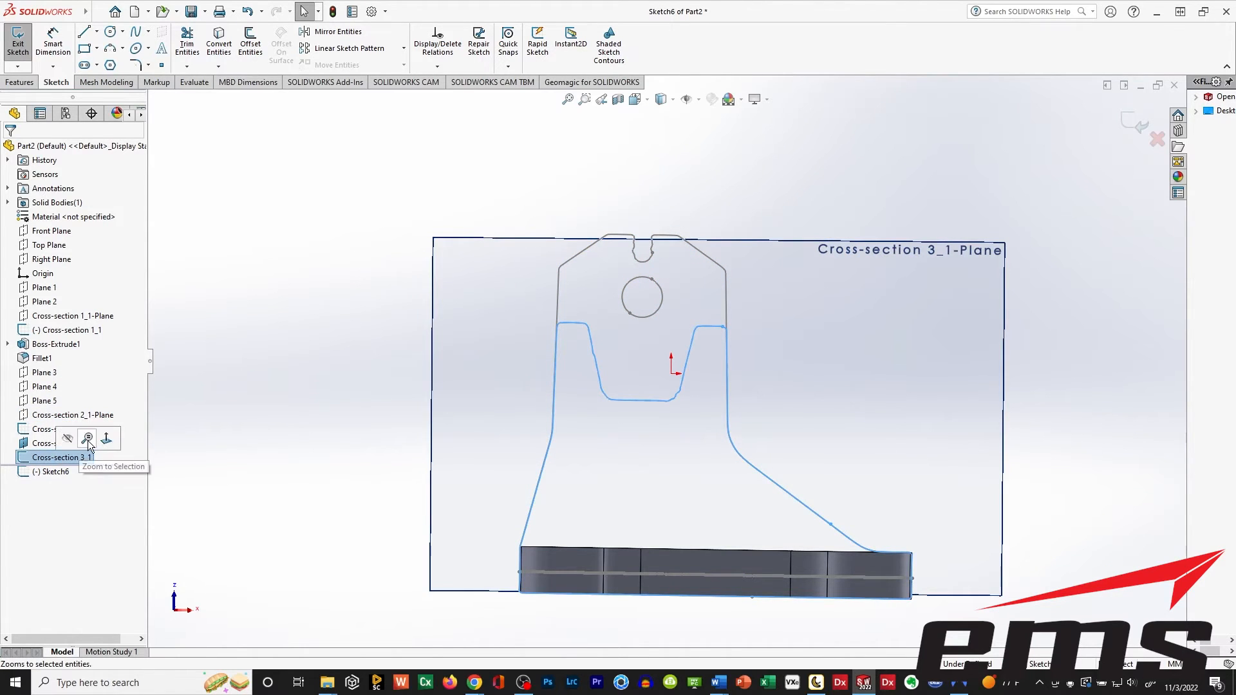
pyautogui.click(176, 442)
pyautogui.keyDown('ctrl'); pyautogui.moveTo(633, 416); pyautogui.dragTo(621, 329, button='middle'); pyautogui.keyUp('ctrl')
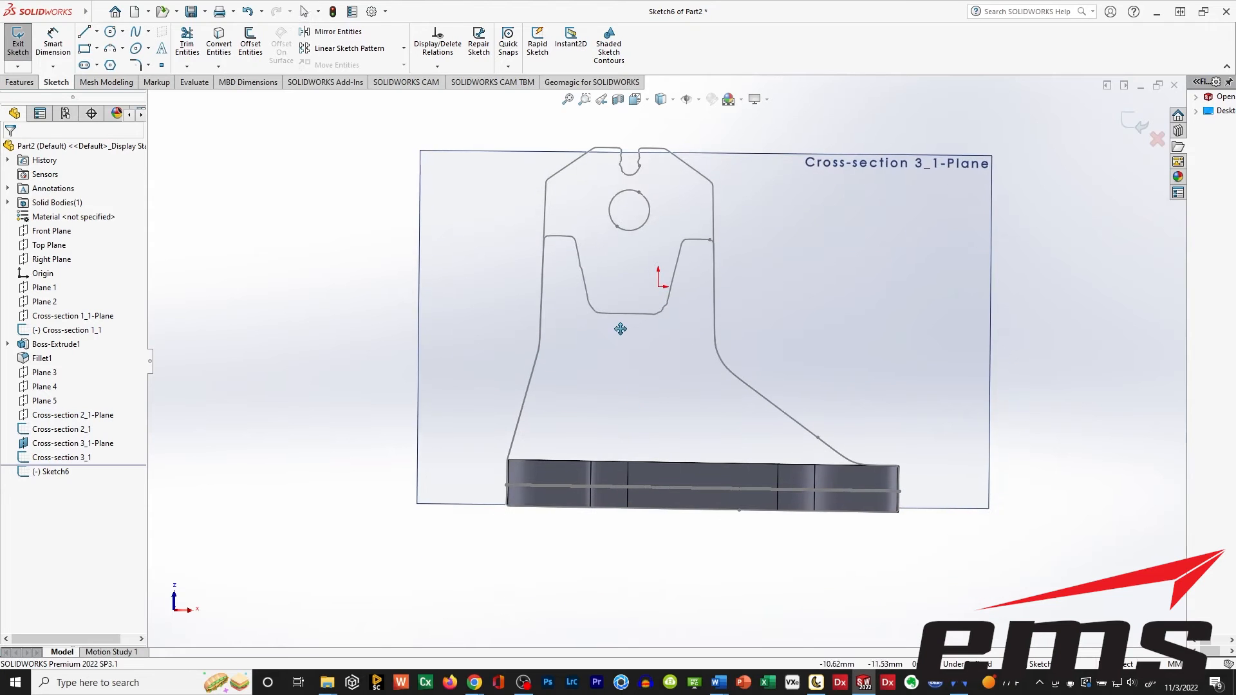
pyautogui.moveTo(774, 417)
pyautogui.mouseDown(button='middle')
pyautogui.moveTo(679, 432)
pyautogui.moveTo(666, 461)
pyautogui.mouseUp(button='middle')
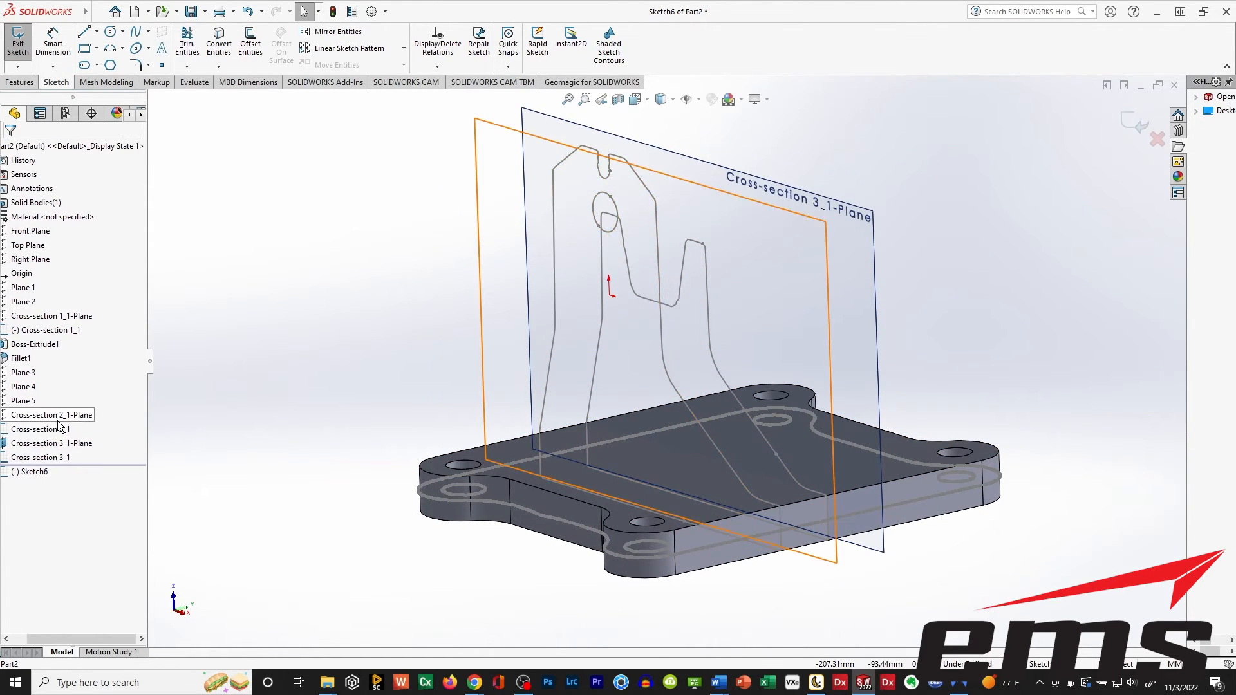
pyautogui.click(47, 459)
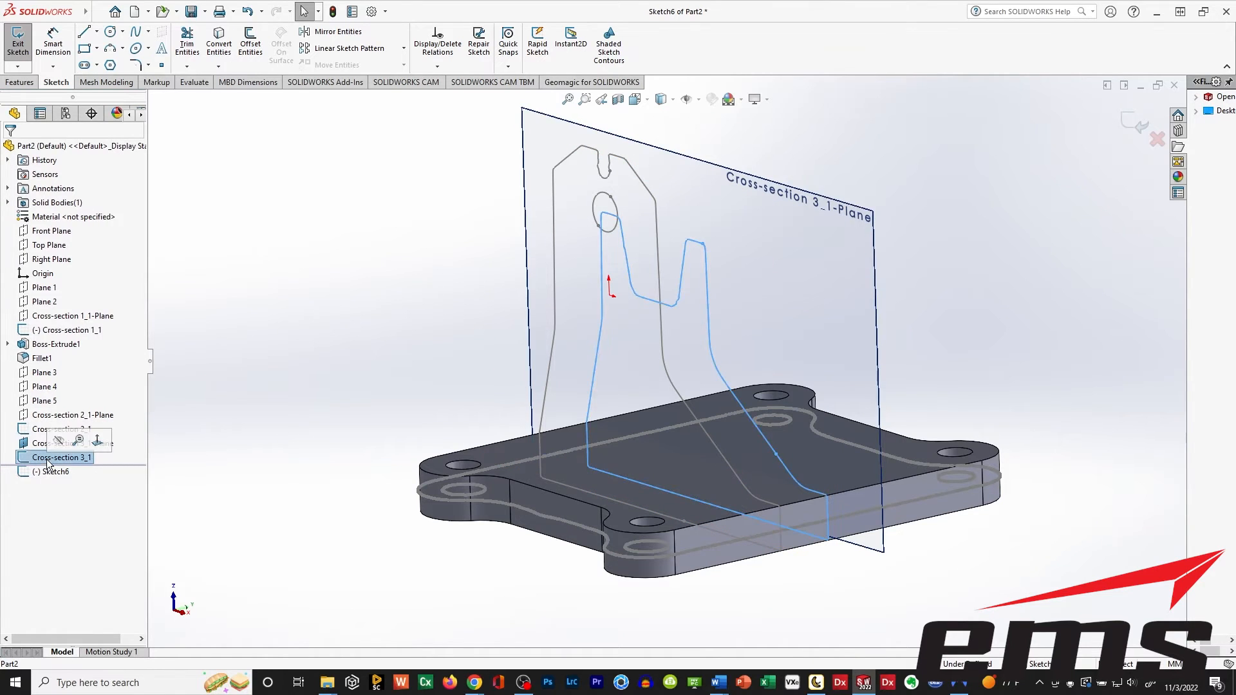
pyautogui.click(292, 337)
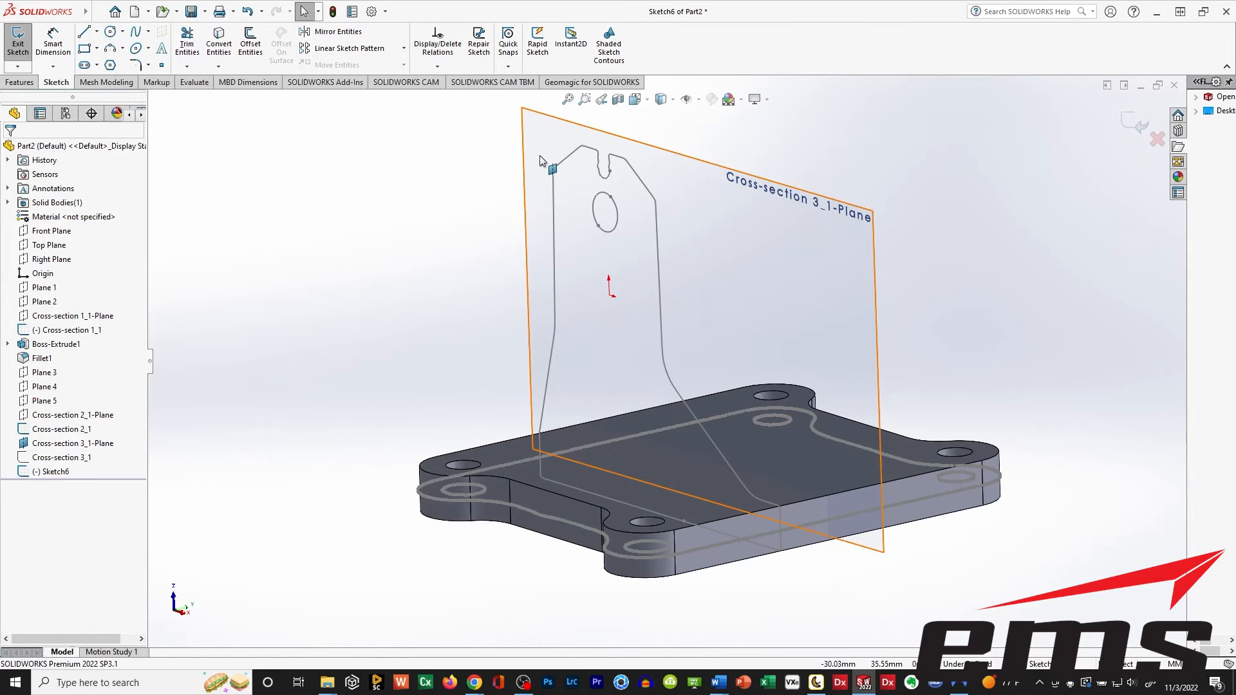
# Set the view to the Bottom orientation facing the sketch plane and inspect the upright's profile above the base plate.
pyautogui.hotkey('ctrl', '8')
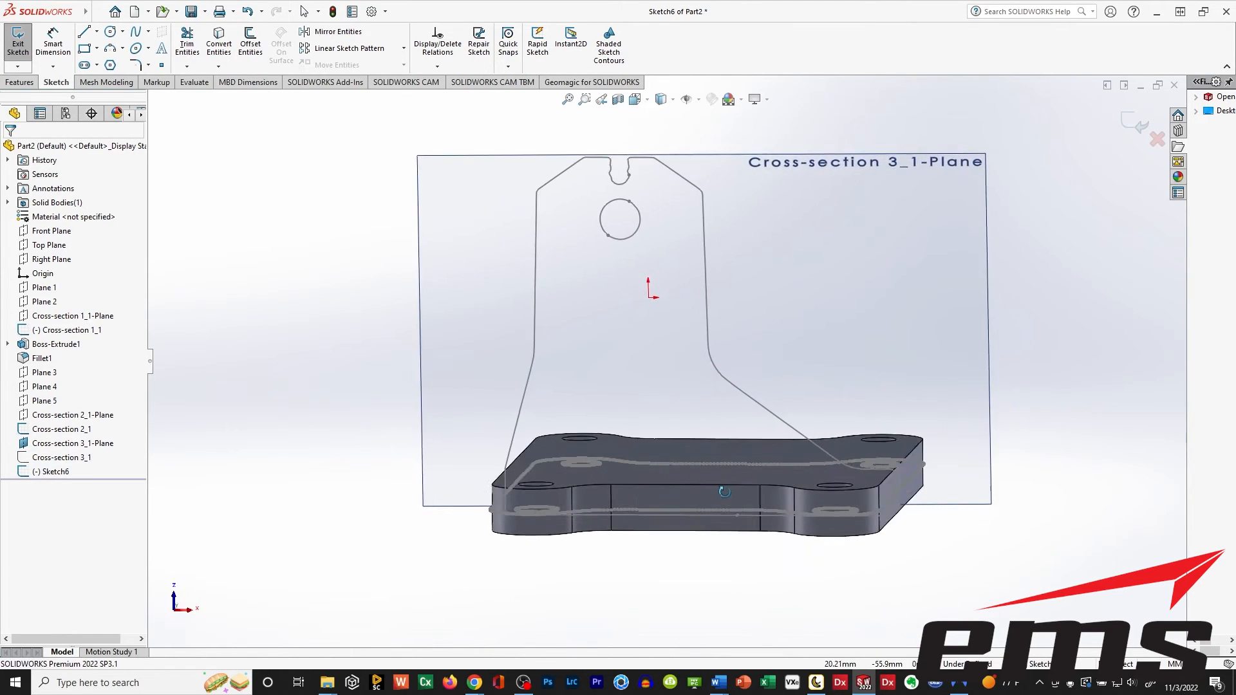
pyautogui.click(646, 100)
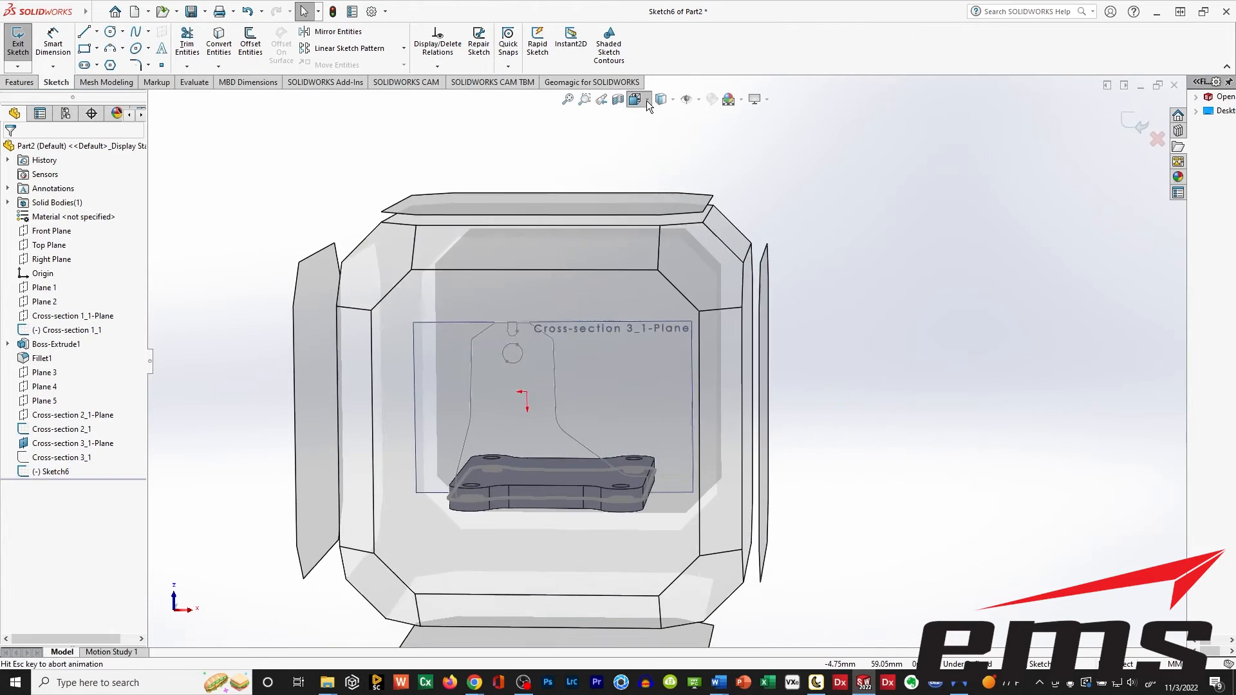
pyautogui.click(388, 440)
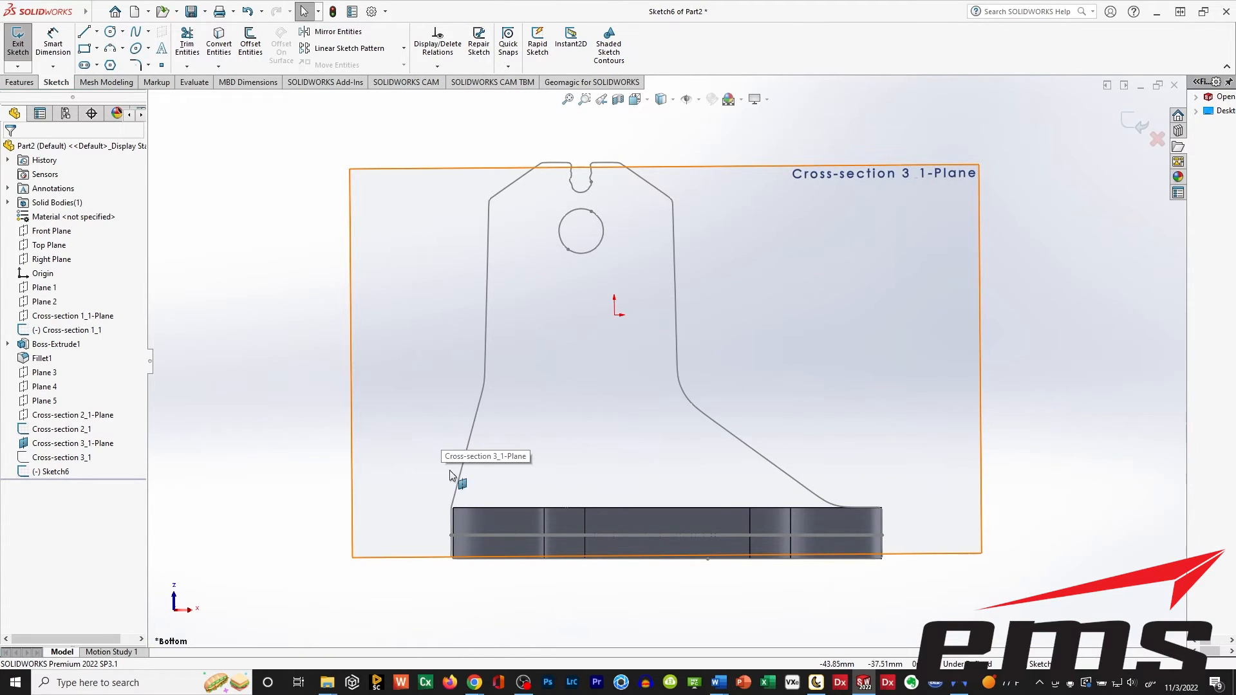
pyautogui.scroll(-3, 458, 520)
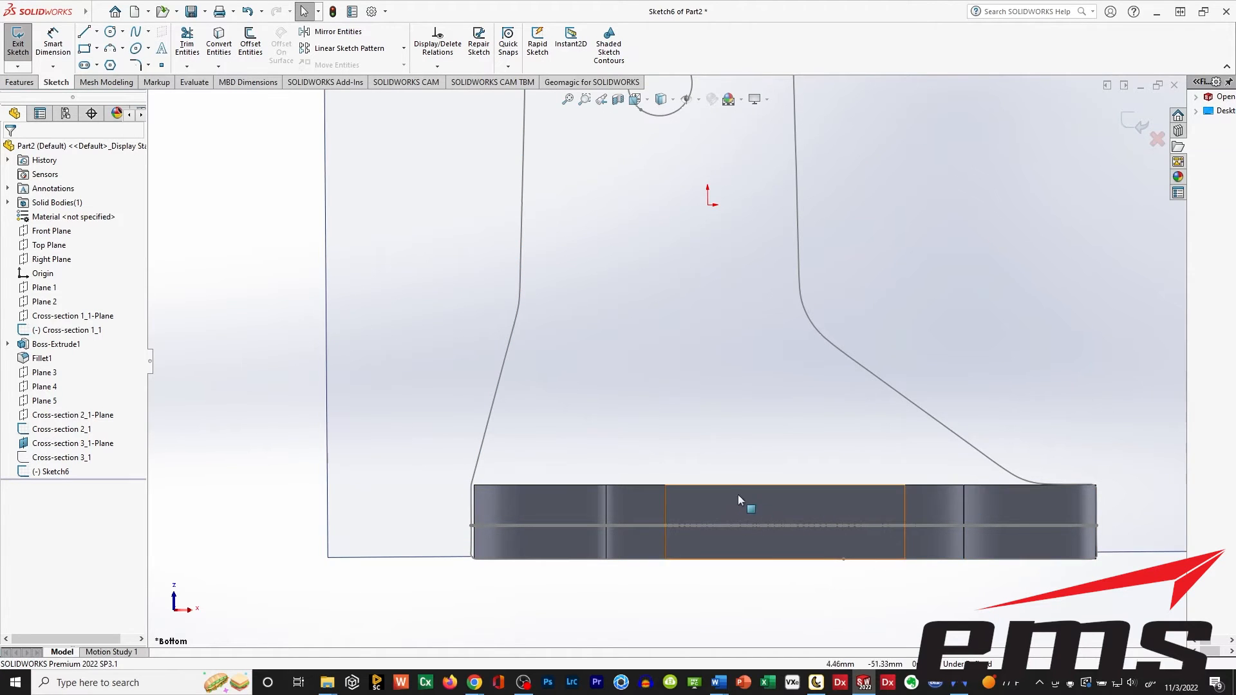
pyautogui.scroll(4, 723, 436)
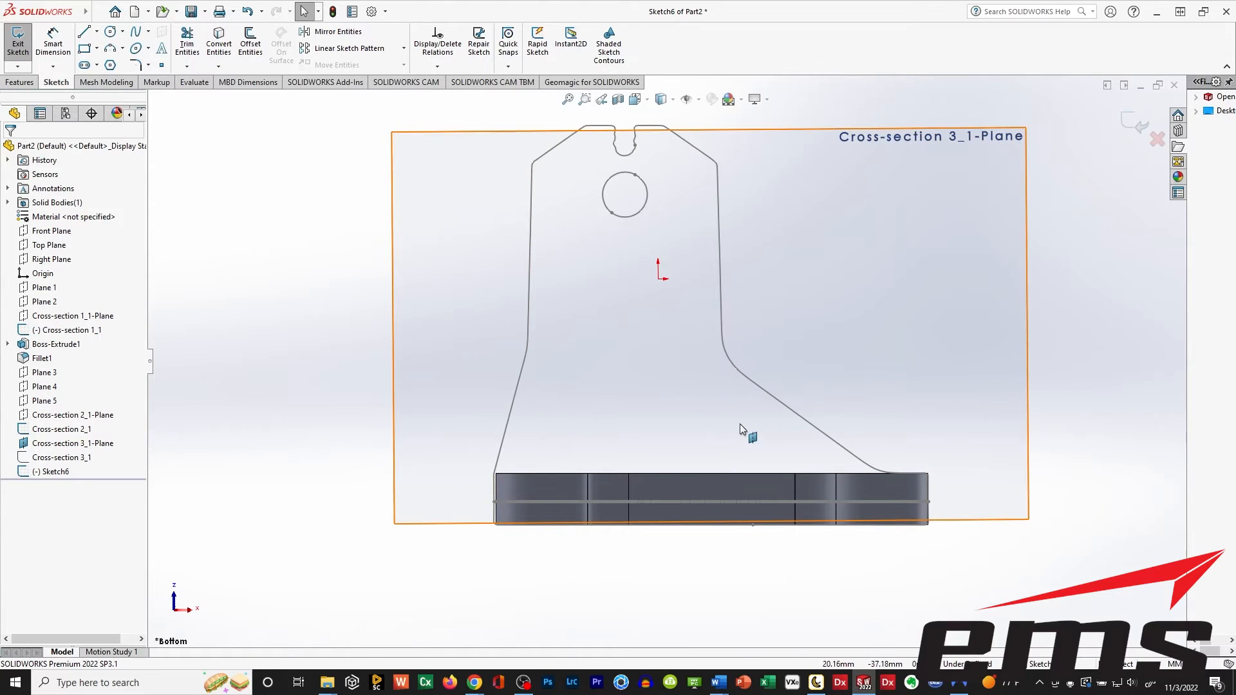
# Sketch a line about 32 mm long over the near-vertical right side of the upright's profile.
pyautogui.click(84, 32)
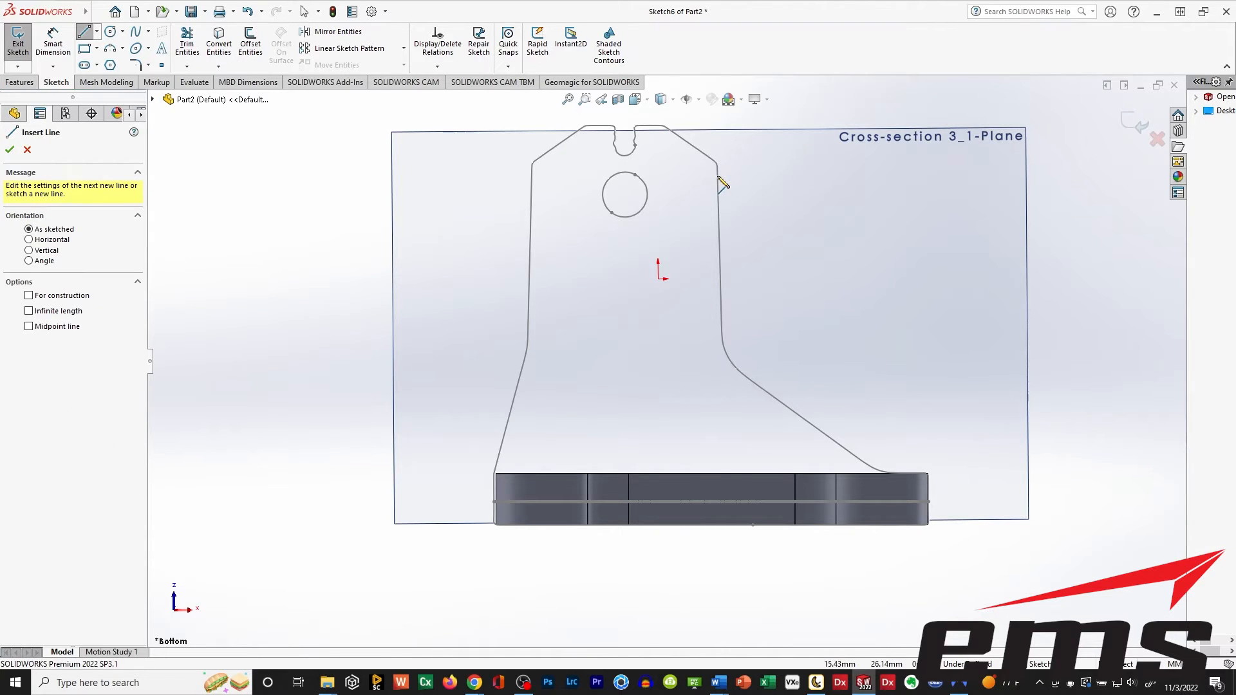
pyautogui.click(719, 166)
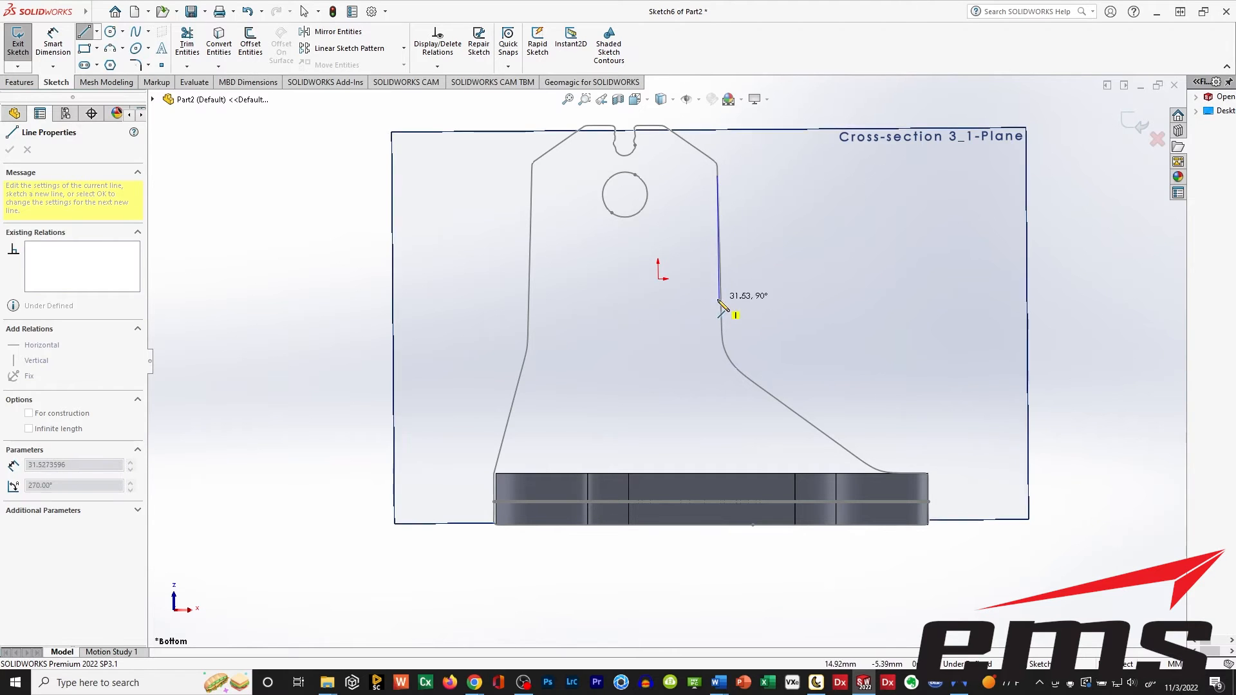
pyautogui.scroll(5, 722, 305)
pyautogui.scroll(-4, 695, 285)
pyautogui.scroll(-5, 682, 339)
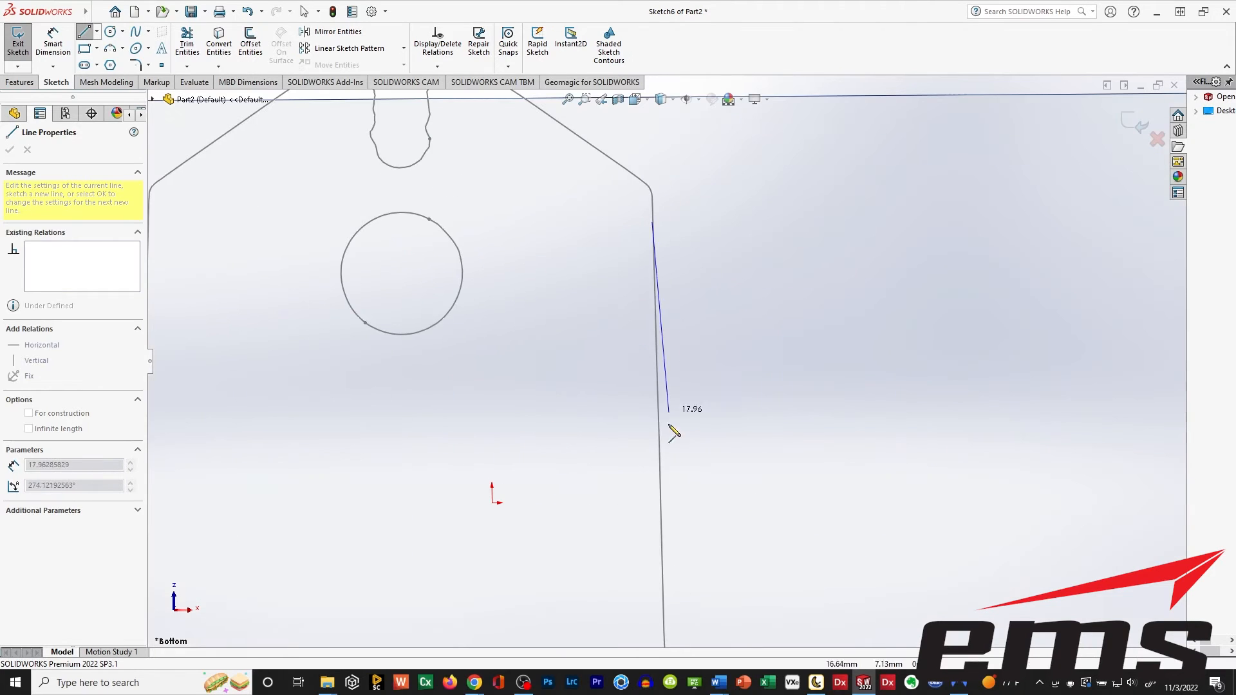
pyautogui.click(663, 564)
pyautogui.press('Escape')
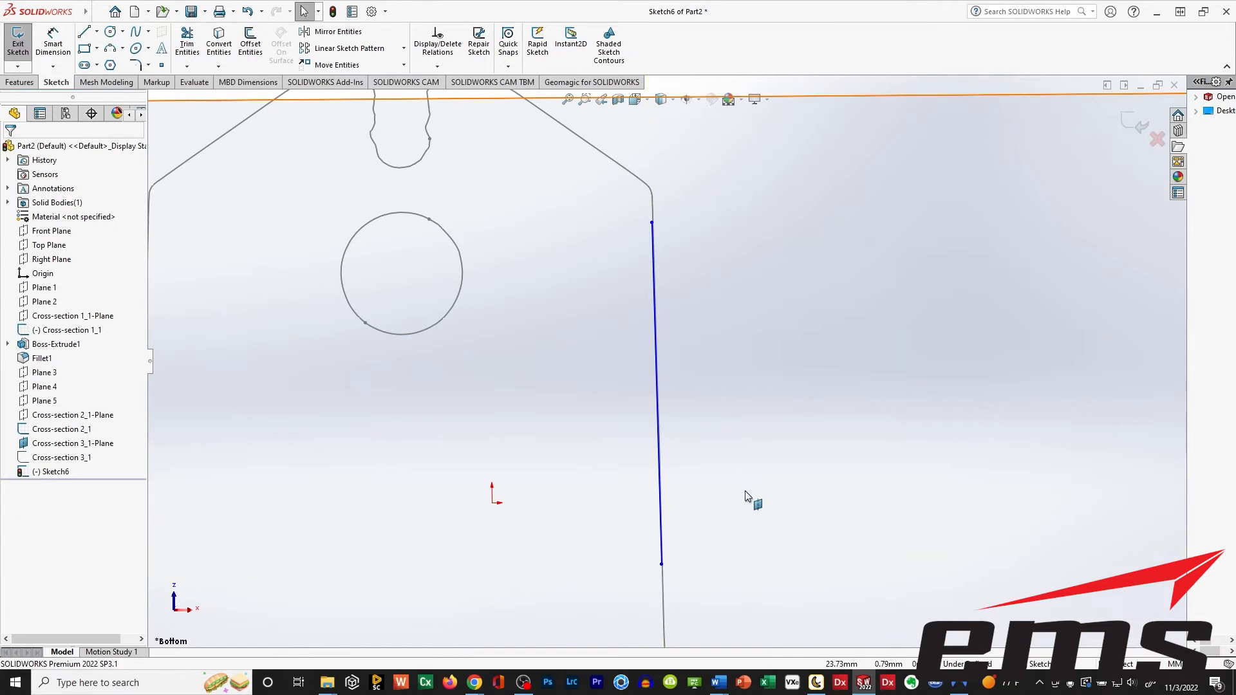
# Sketch a line about 28 mm long over the profile's sloped lower right edge, ending short of the base plate.
pyautogui.keyDown('ctrl'); pyautogui.moveTo(751, 500); pyautogui.dragTo(686, 365, button='middle'); pyautogui.keyUp('ctrl')
pyautogui.scroll(4, 687, 365)
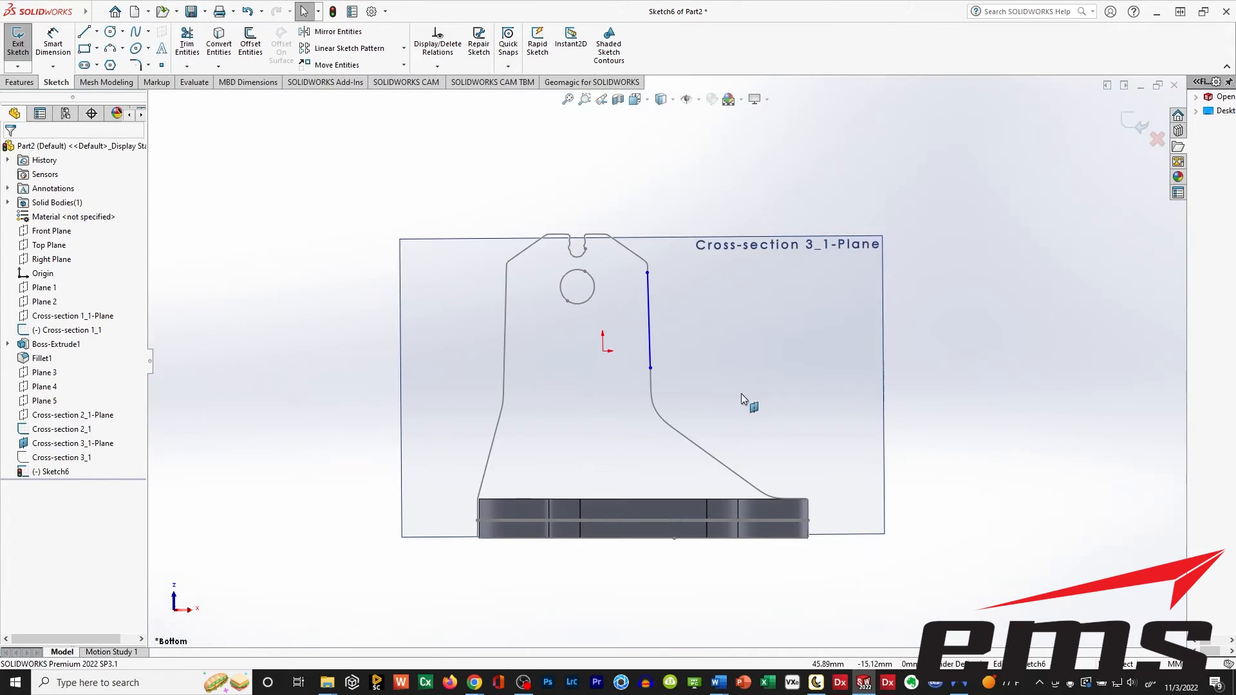
pyautogui.scroll(-2, 745, 403)
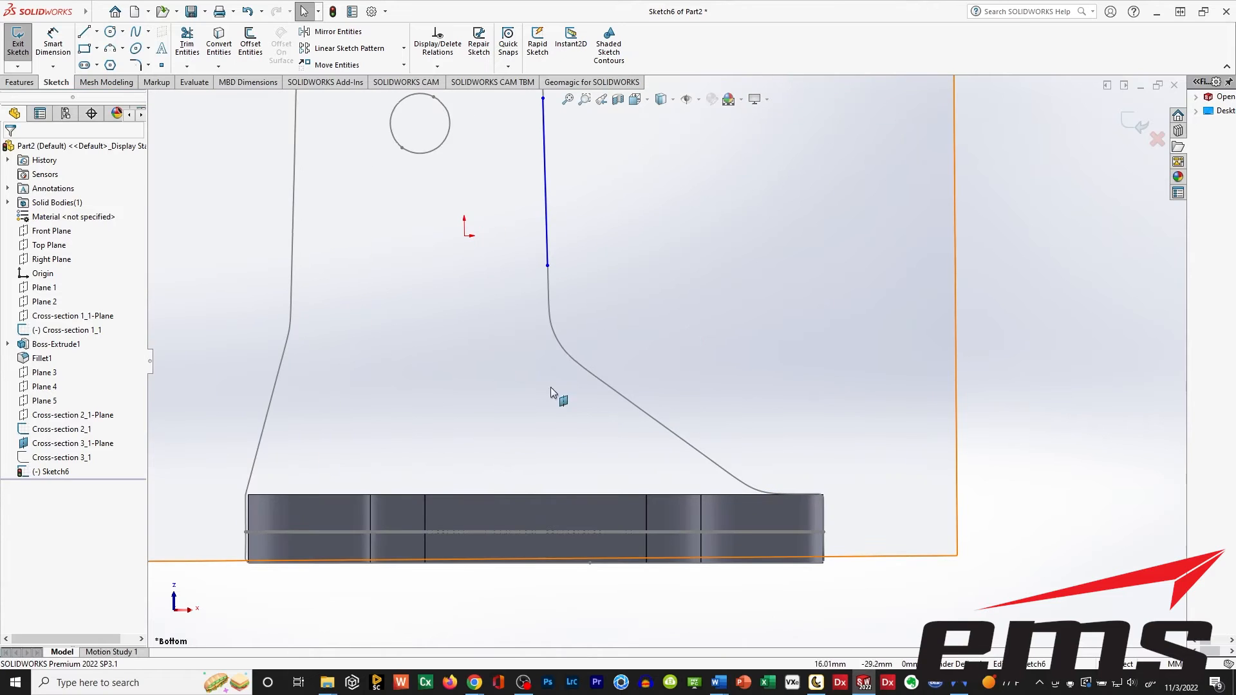
pyautogui.click(82, 38)
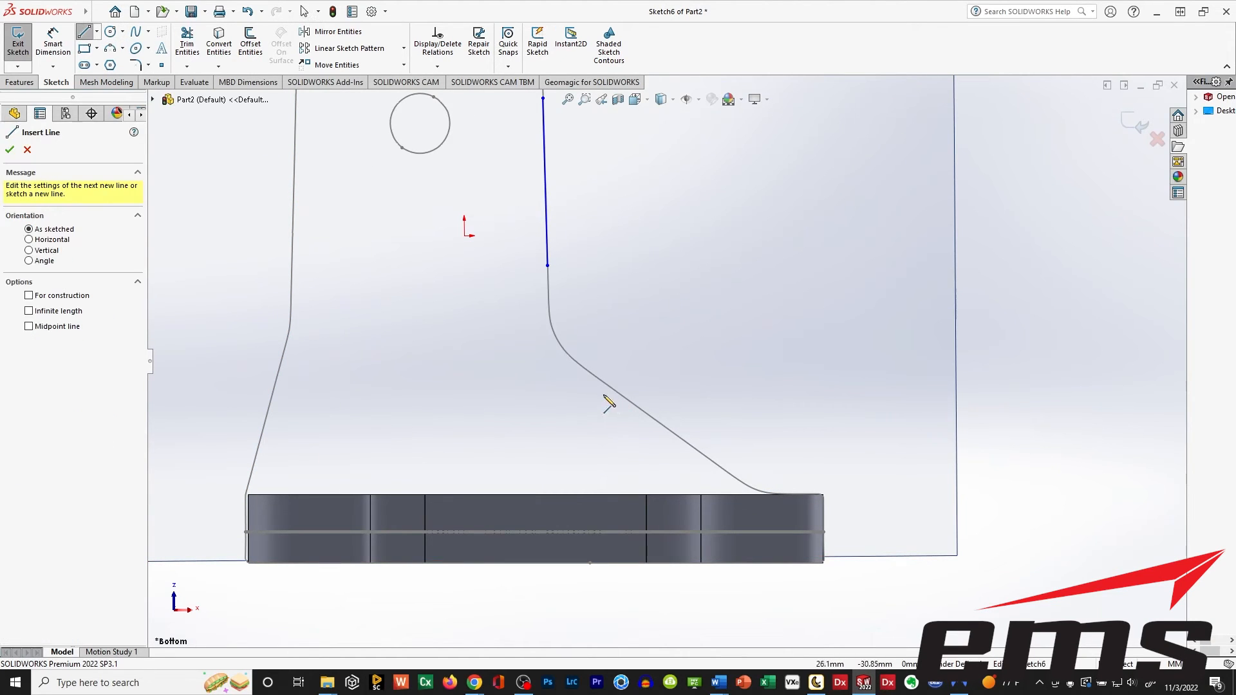
pyautogui.click(596, 380)
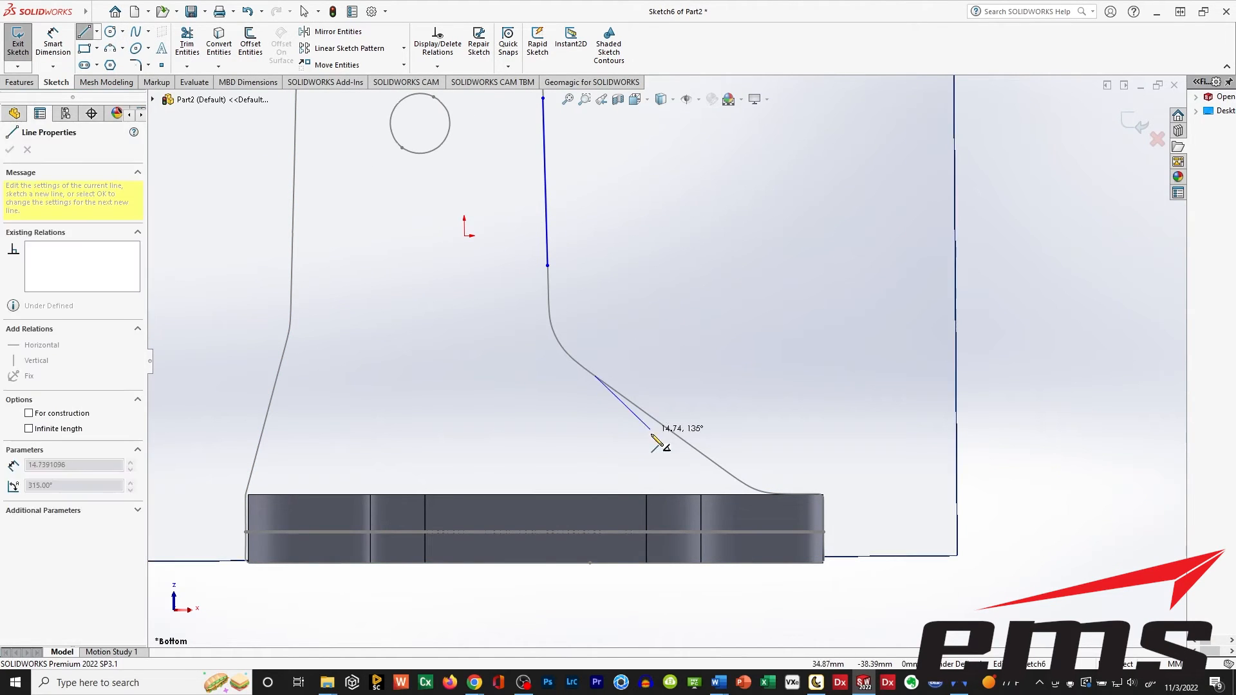
pyautogui.click(715, 463)
pyautogui.press('Escape')
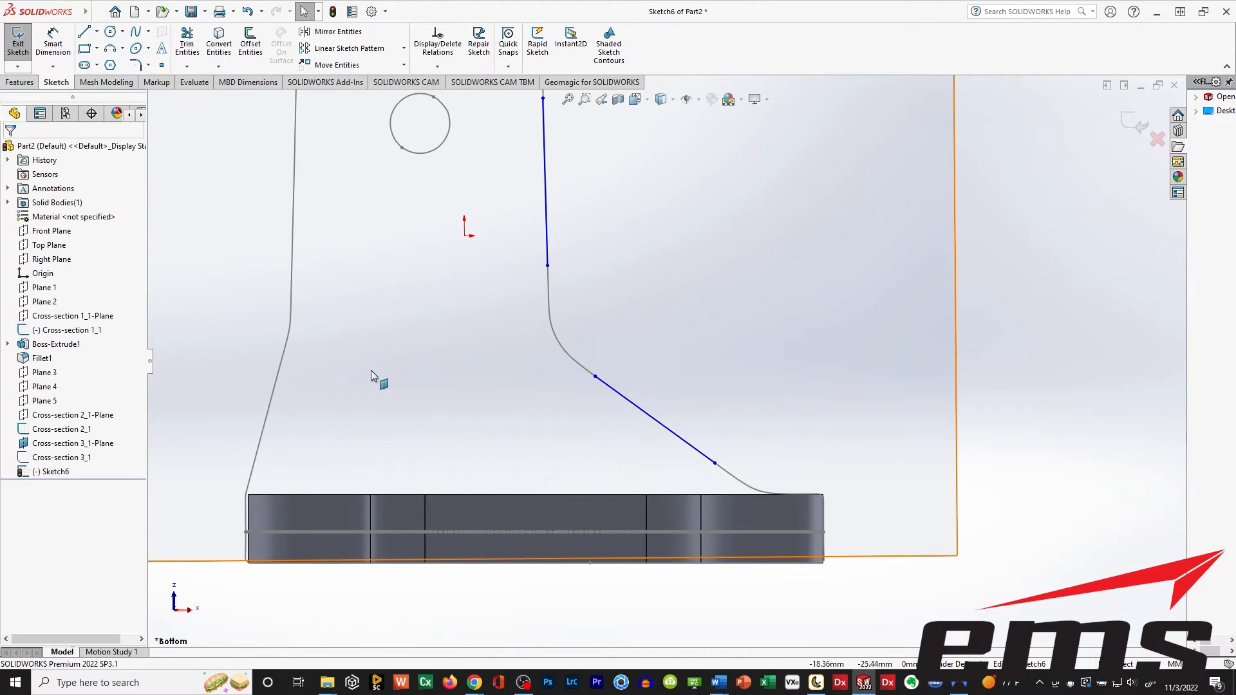
# Convert the leftmost segment of the base plate's upper edge into a sketch entity.
pyautogui.keyDown('ctrl'); pyautogui.moveTo(371, 376); pyautogui.dragTo(580, 394, button='middle'); pyautogui.keyUp('ctrl')
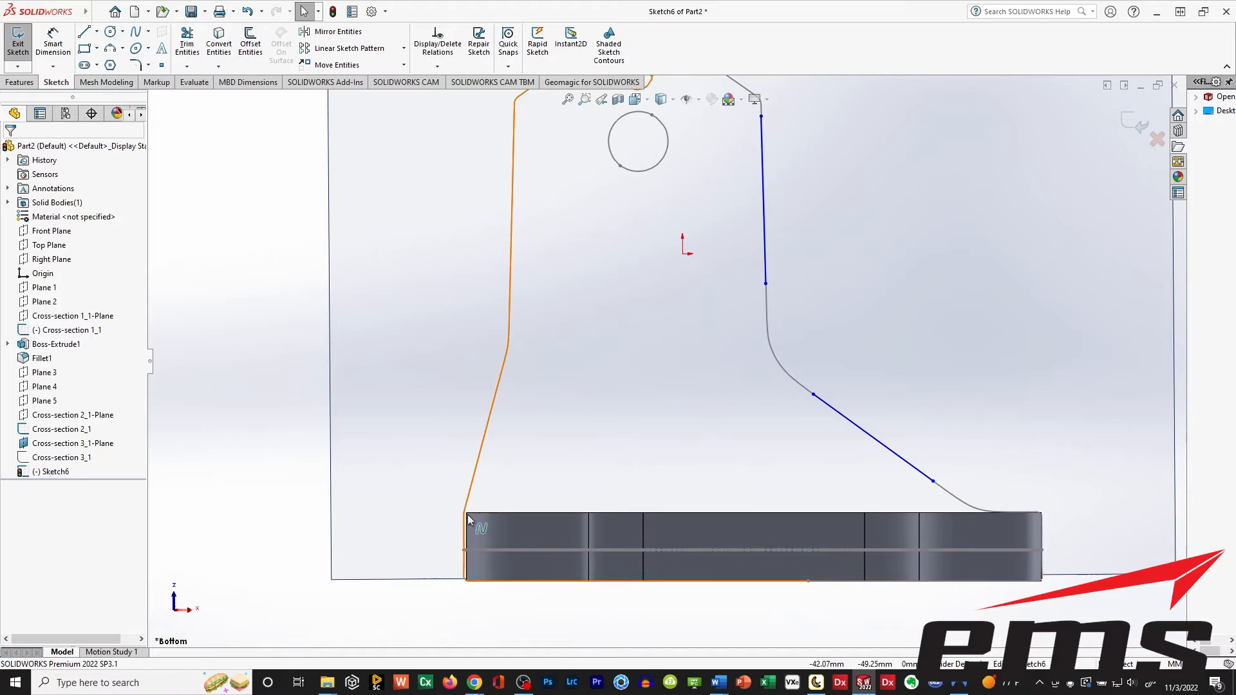
pyautogui.scroll(2, 474, 510)
pyautogui.scroll(-5, 483, 475)
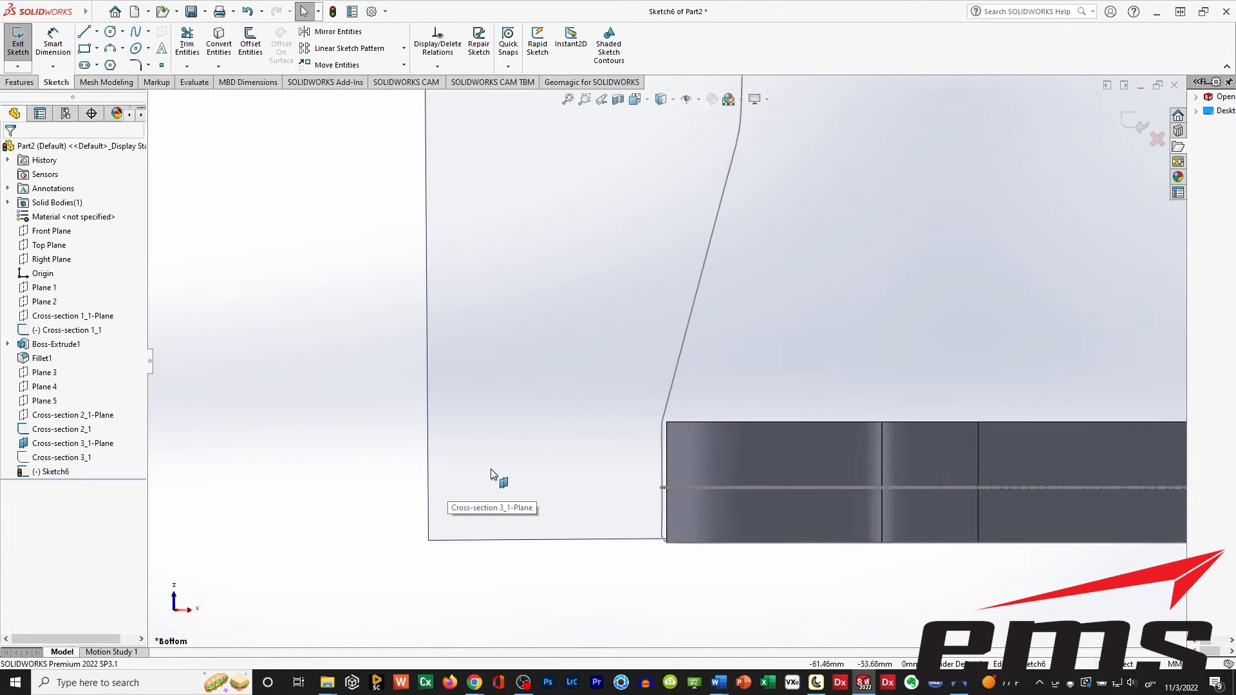
pyautogui.scroll(-1, 491, 475)
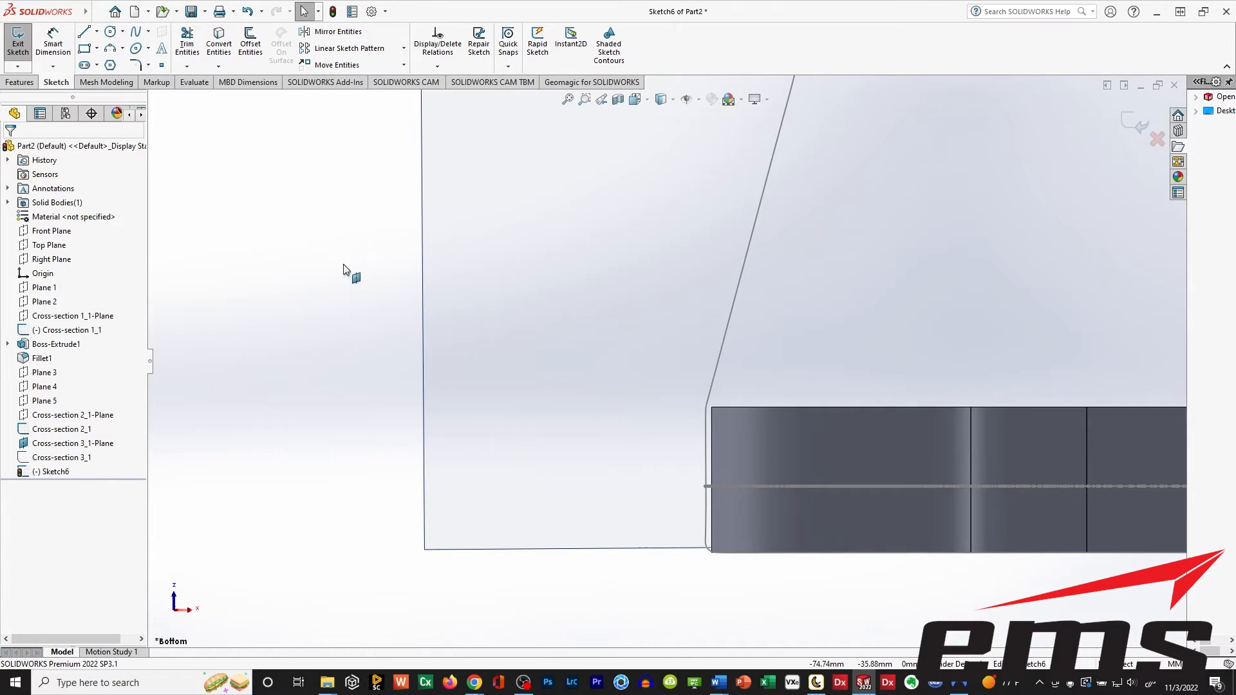
pyautogui.click(84, 32)
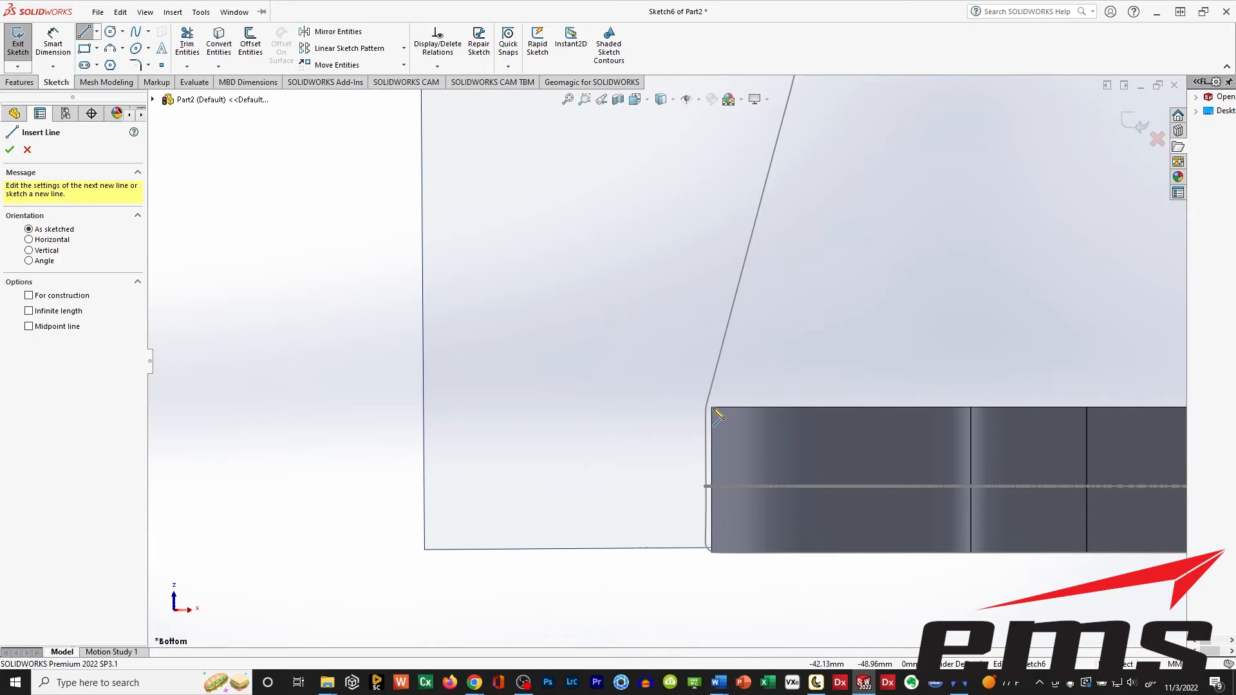
pyautogui.scroll(2, 709, 395)
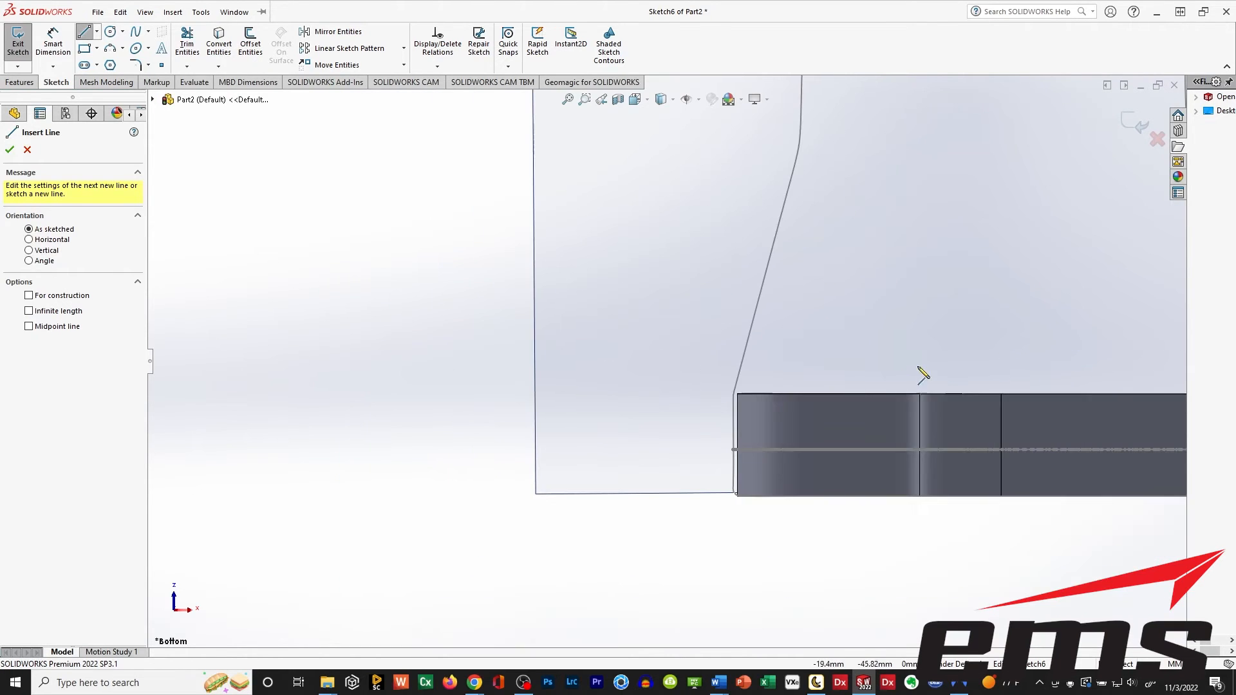
pyautogui.scroll(3, 638, 350)
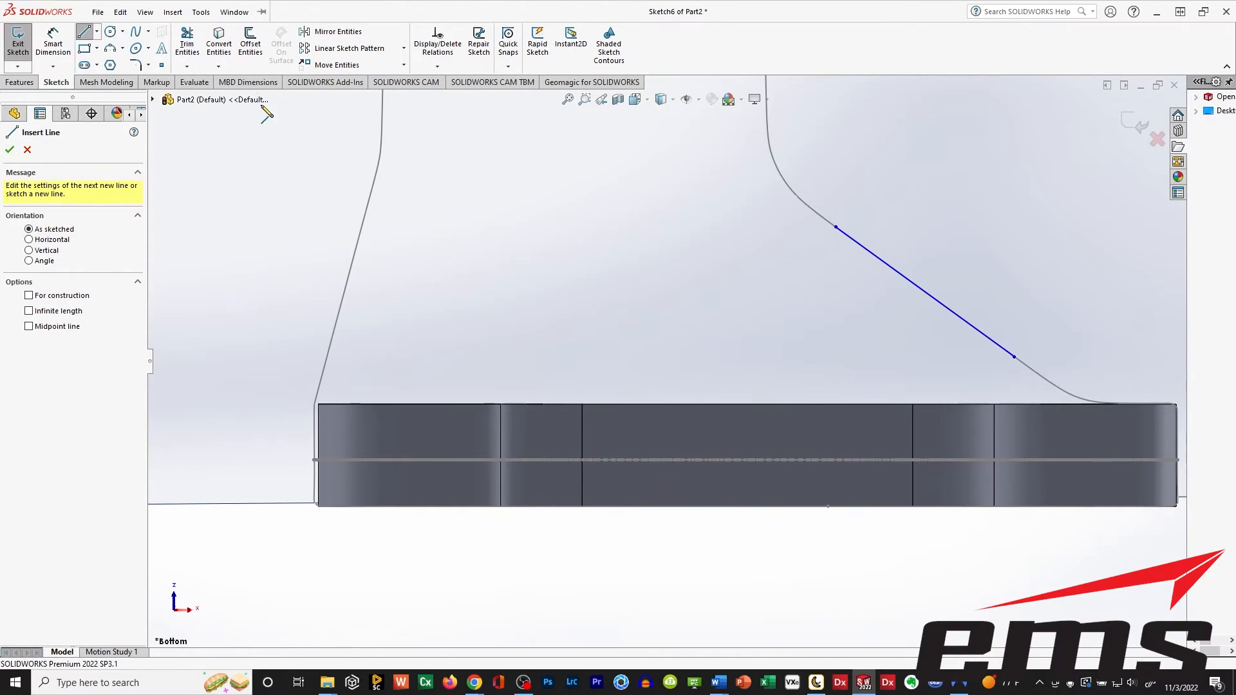
pyautogui.click(218, 42)
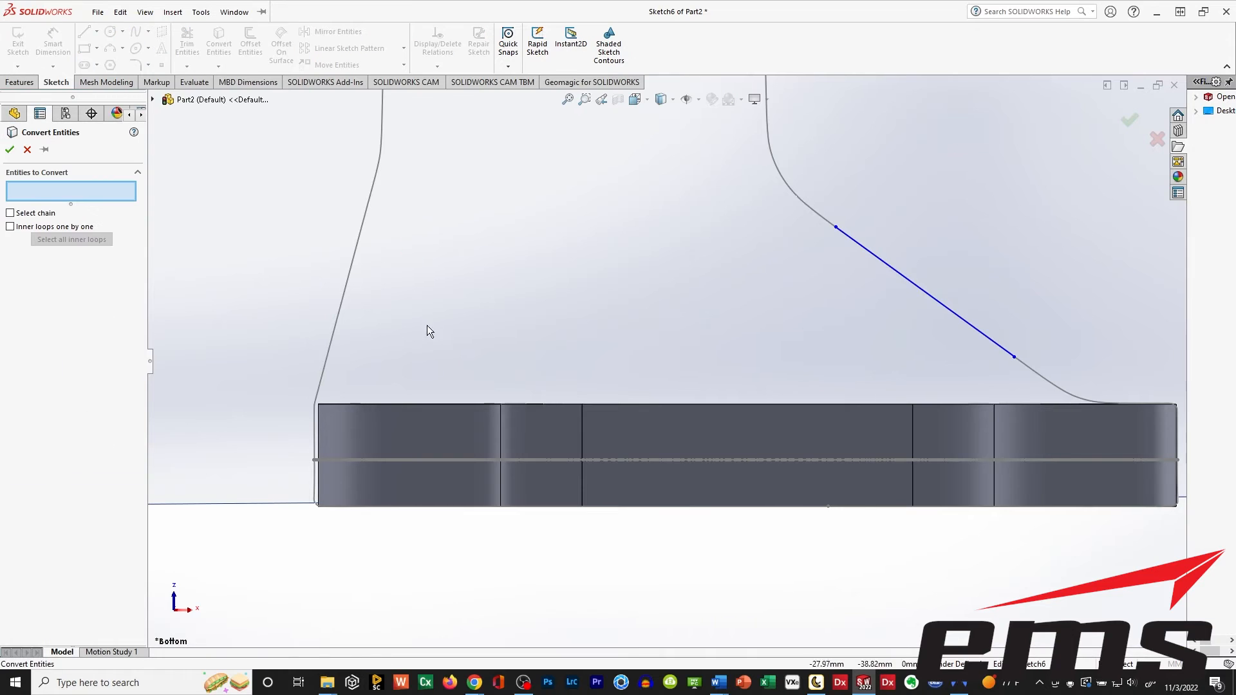
pyautogui.click(379, 404)
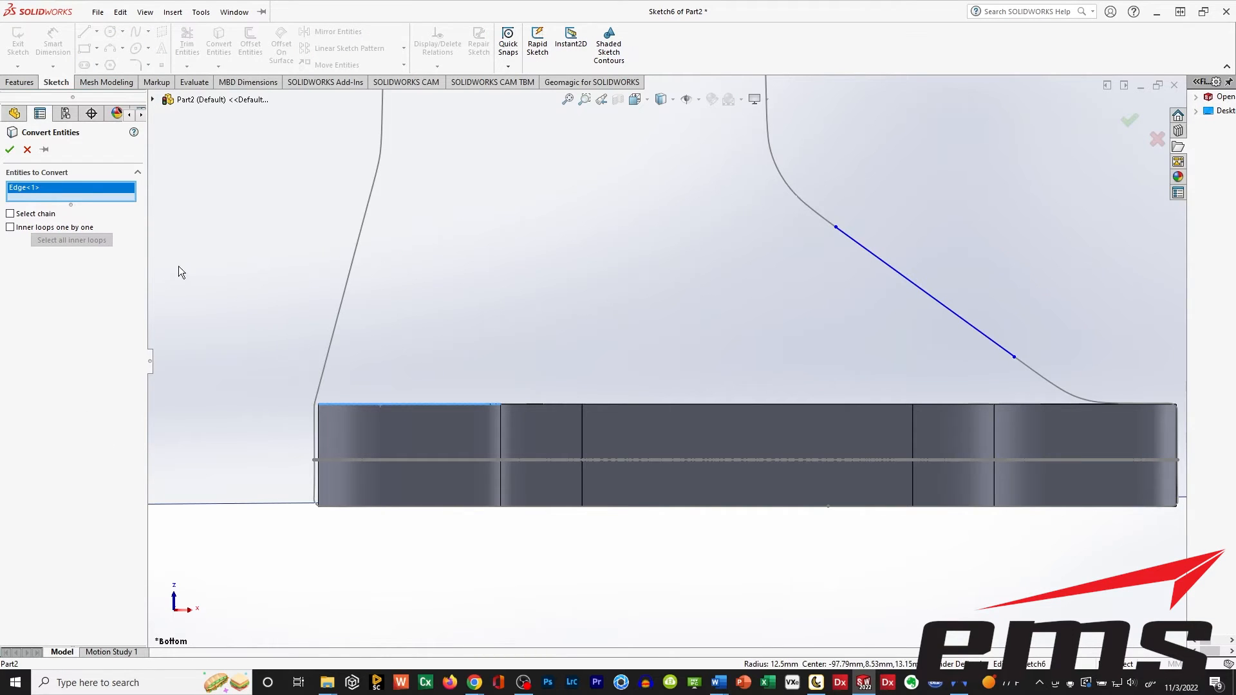
pyautogui.click(11, 155)
pyautogui.click(121, 12)
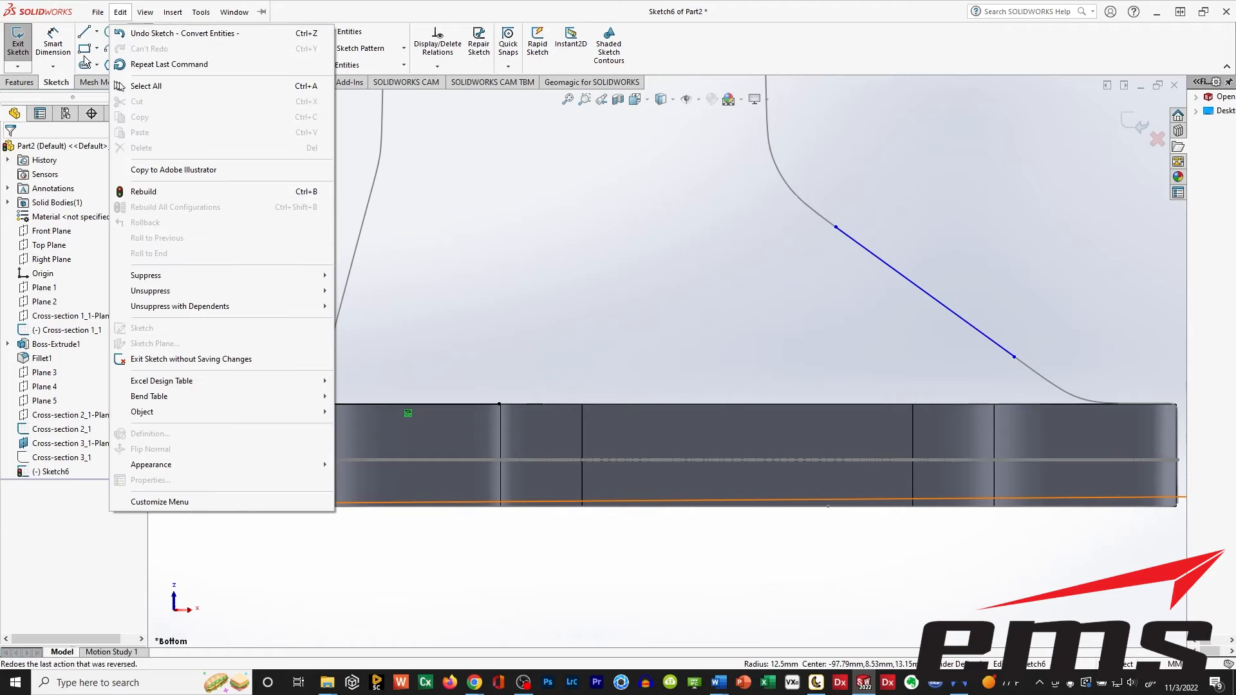
# Sketch a line about 27 mm long from the converted edge's outer endpoint up along the profile's sloped lower left side.
pyautogui.click(85, 33)
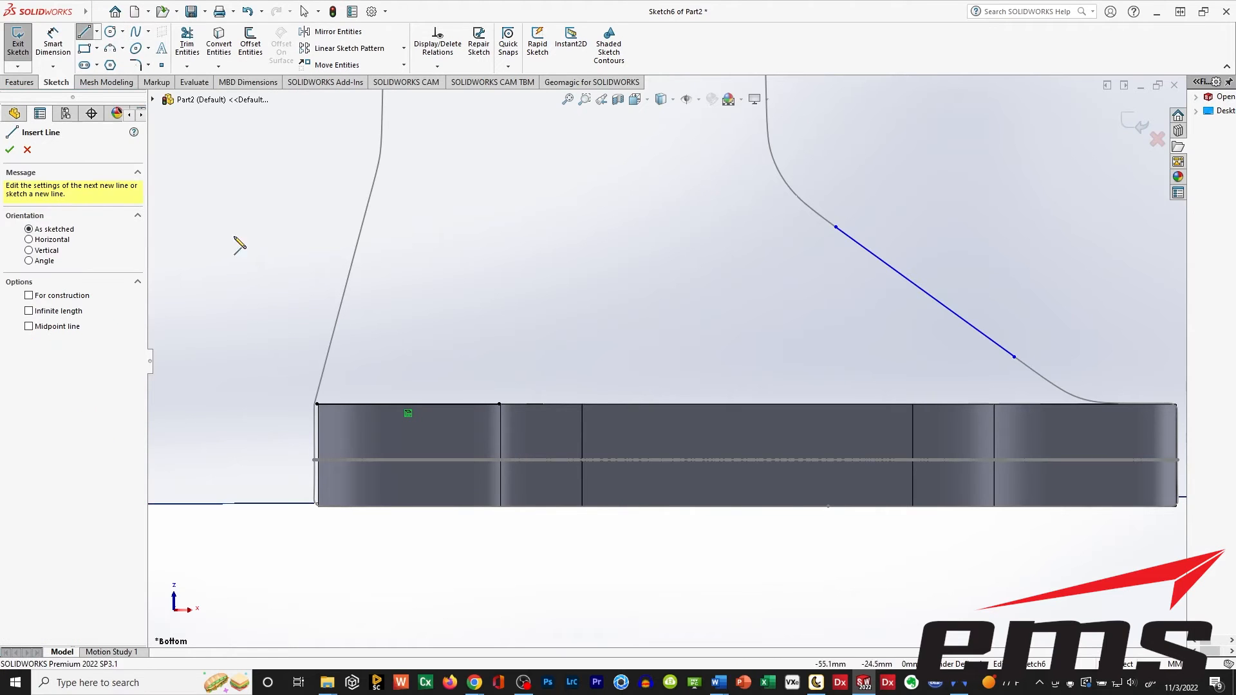
pyautogui.click(317, 405)
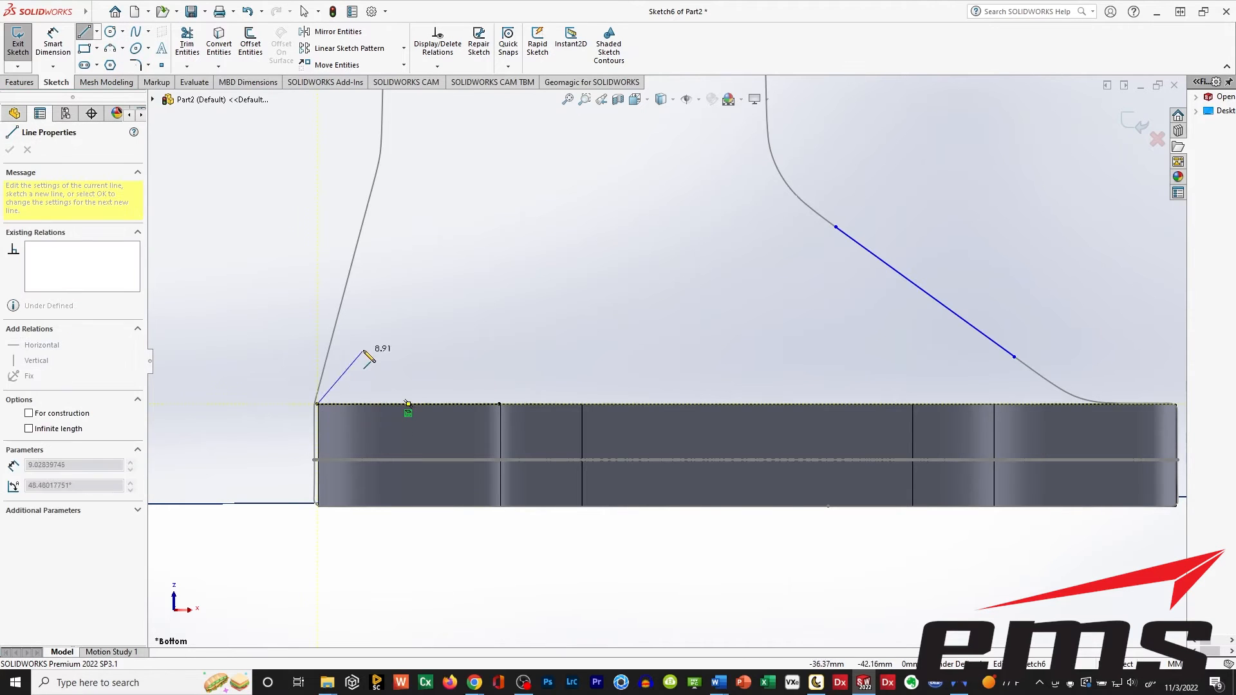
pyautogui.click(369, 199)
pyautogui.press('Escape')
pyautogui.press('Escape')
# Sketch a line about 30 mm long over the near-vertical left side of the upright's profile.
pyautogui.scroll(-2, 454, 218)
pyautogui.scroll(3, 454, 218)
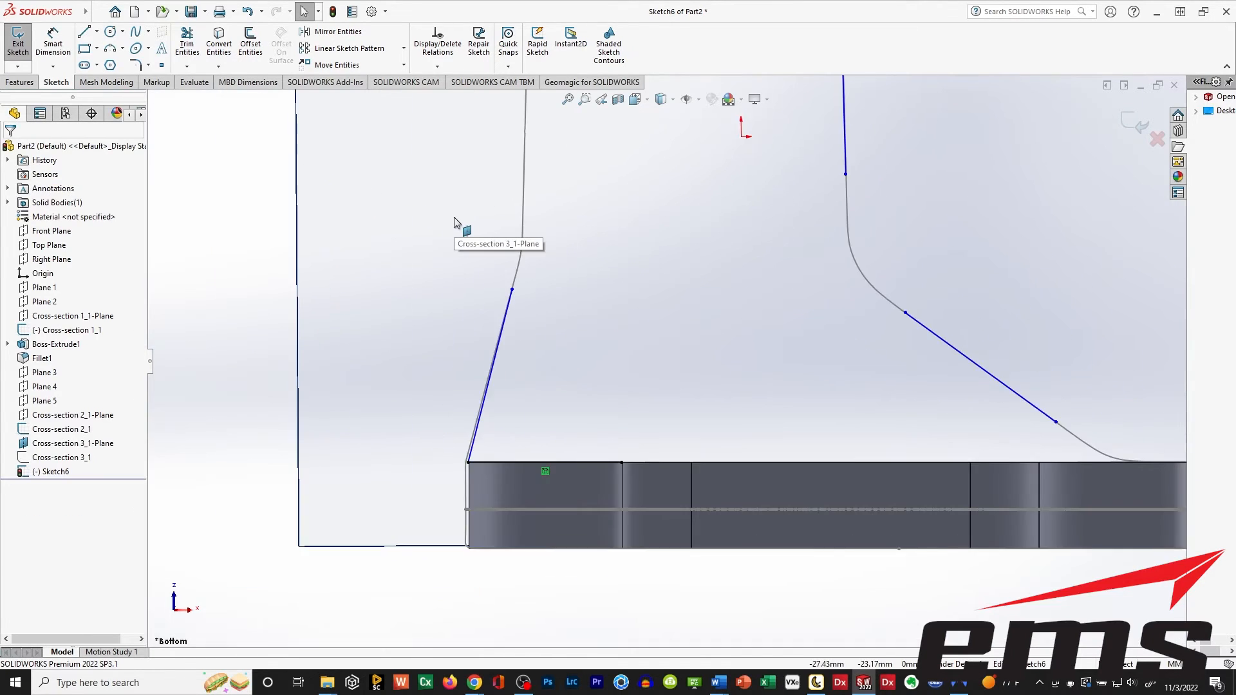
pyautogui.scroll(3, 454, 218)
pyautogui.keyDown('ctrl'); pyautogui.moveTo(660, 236); pyautogui.dragTo(601, 335, button='middle'); pyautogui.keyUp('ctrl')
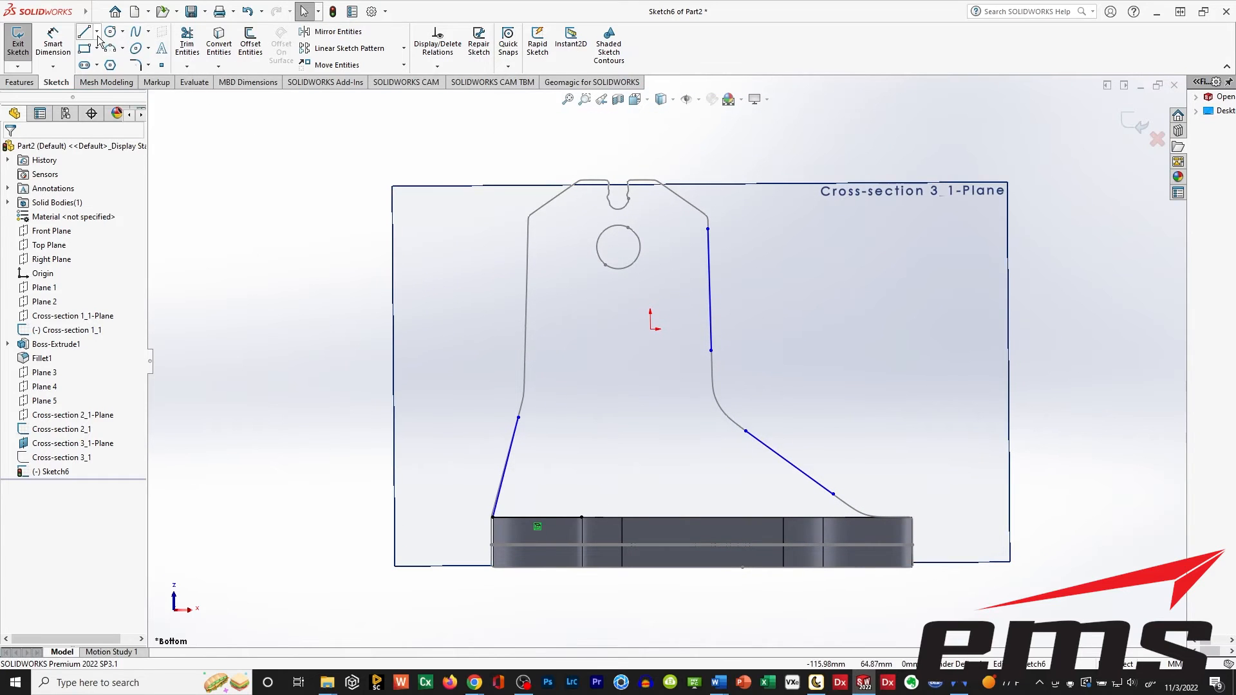
pyautogui.click(528, 242)
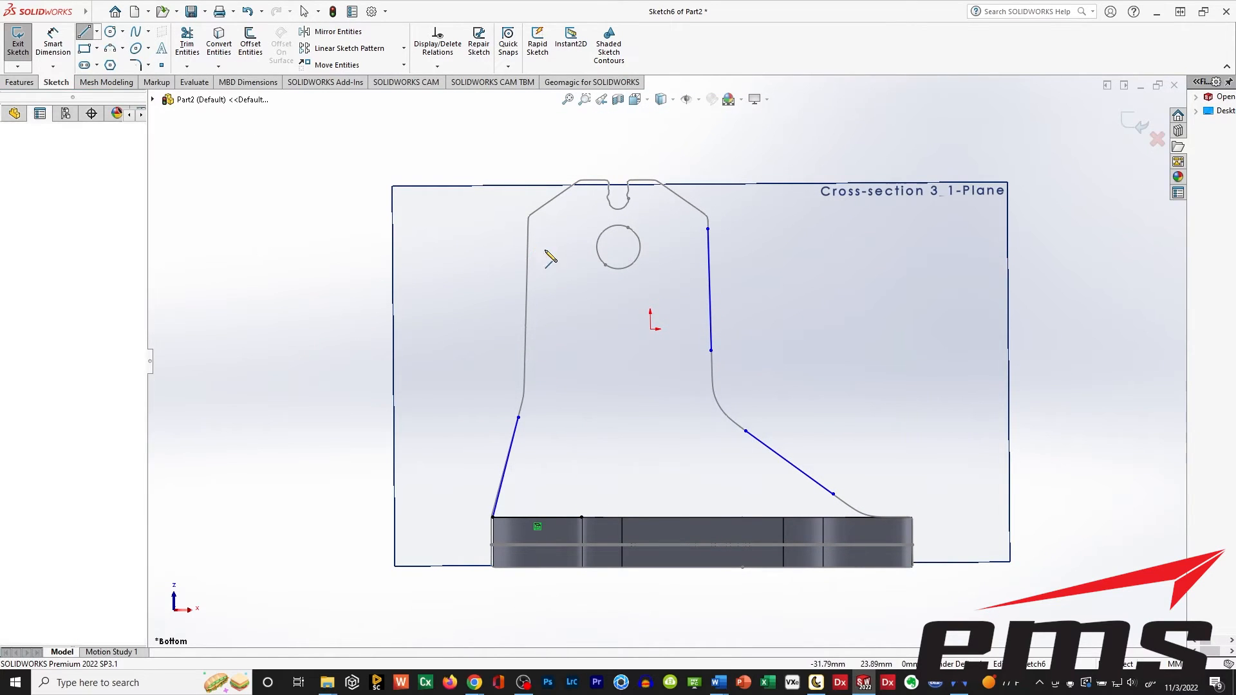
pyautogui.click(526, 353)
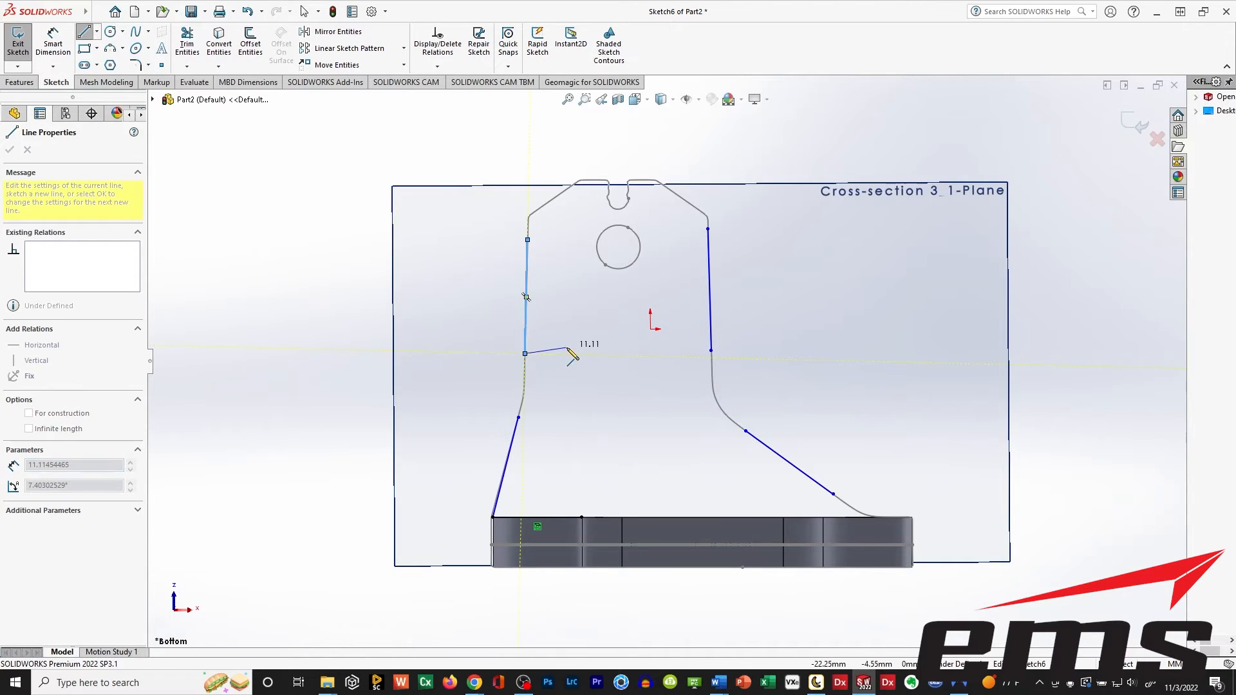
pyautogui.press('Escape')
# Sketch a line about 10 mm long over the angled upper left corner edge of the profile.
pyautogui.keyDown('ctrl'); pyautogui.moveTo(664, 215); pyautogui.dragTo(658, 254, button='middle'); pyautogui.keyUp('ctrl')
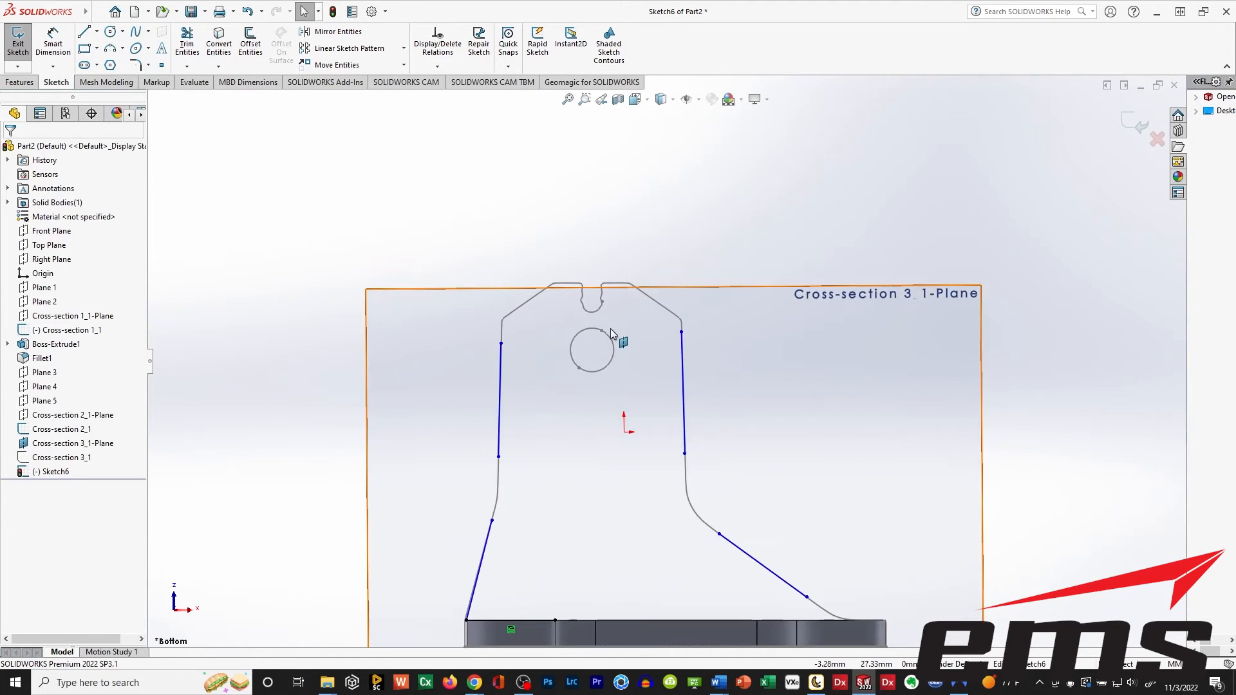
pyautogui.scroll(-5, 612, 327)
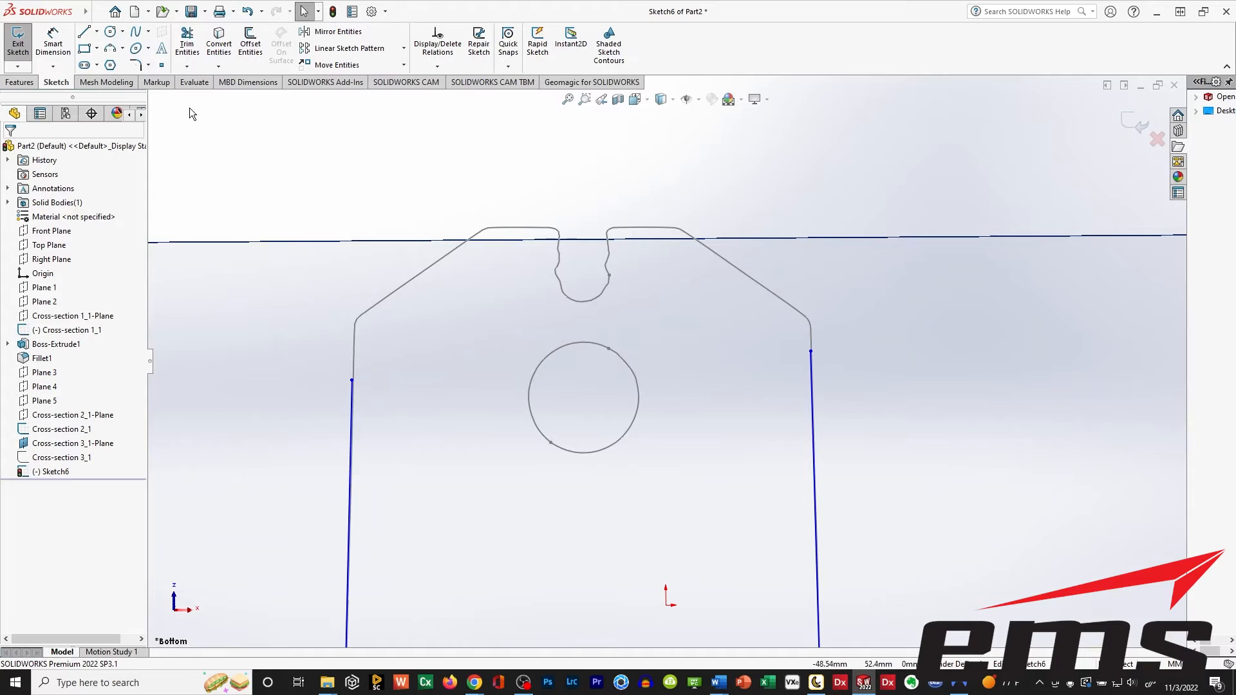
pyautogui.click(84, 32)
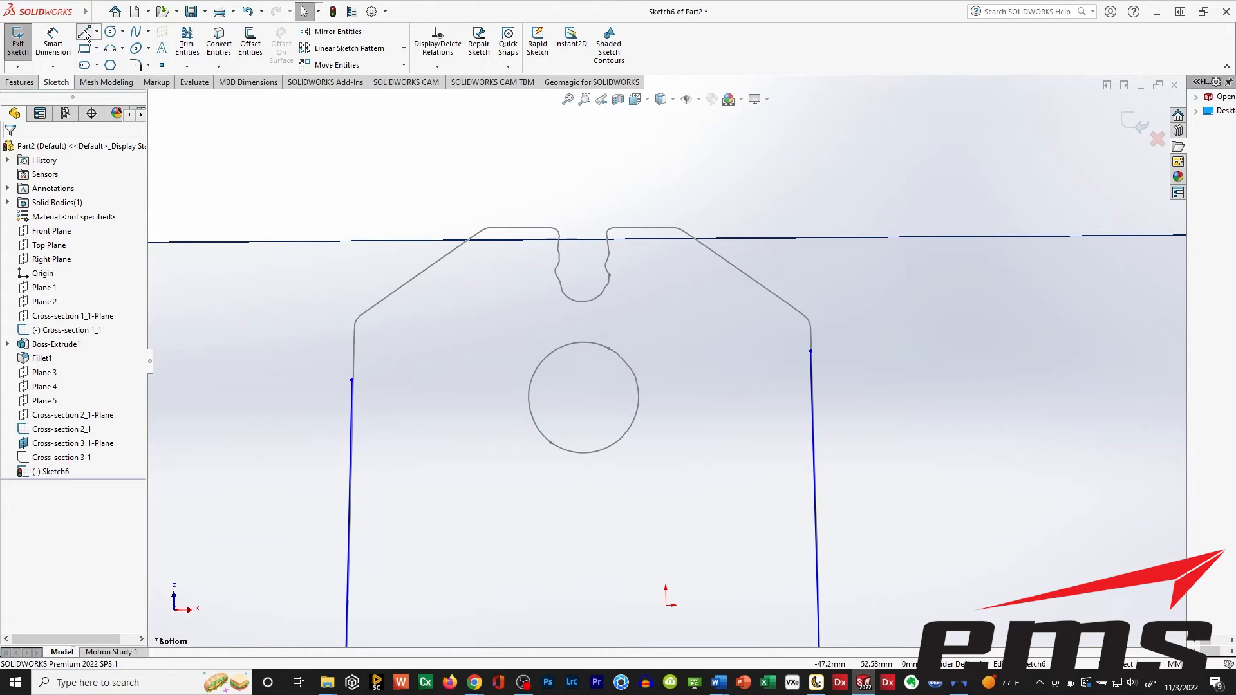
pyautogui.click(377, 305)
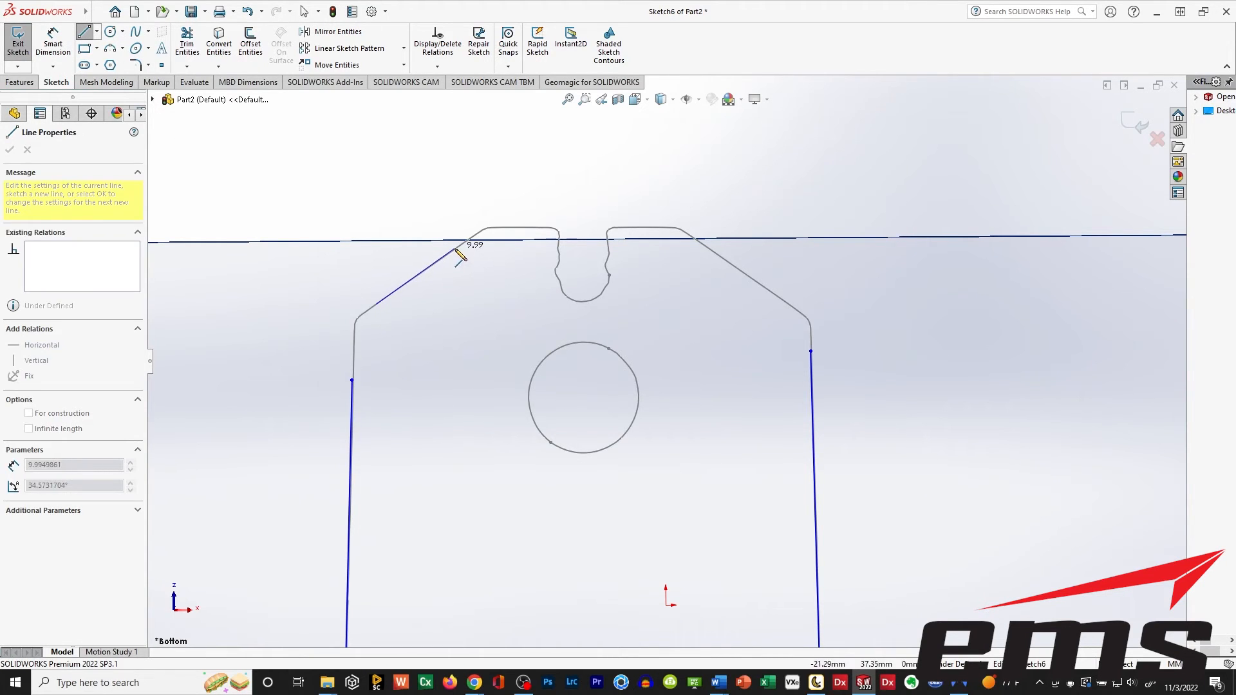
pyautogui.click(455, 249)
pyautogui.press('Escape')
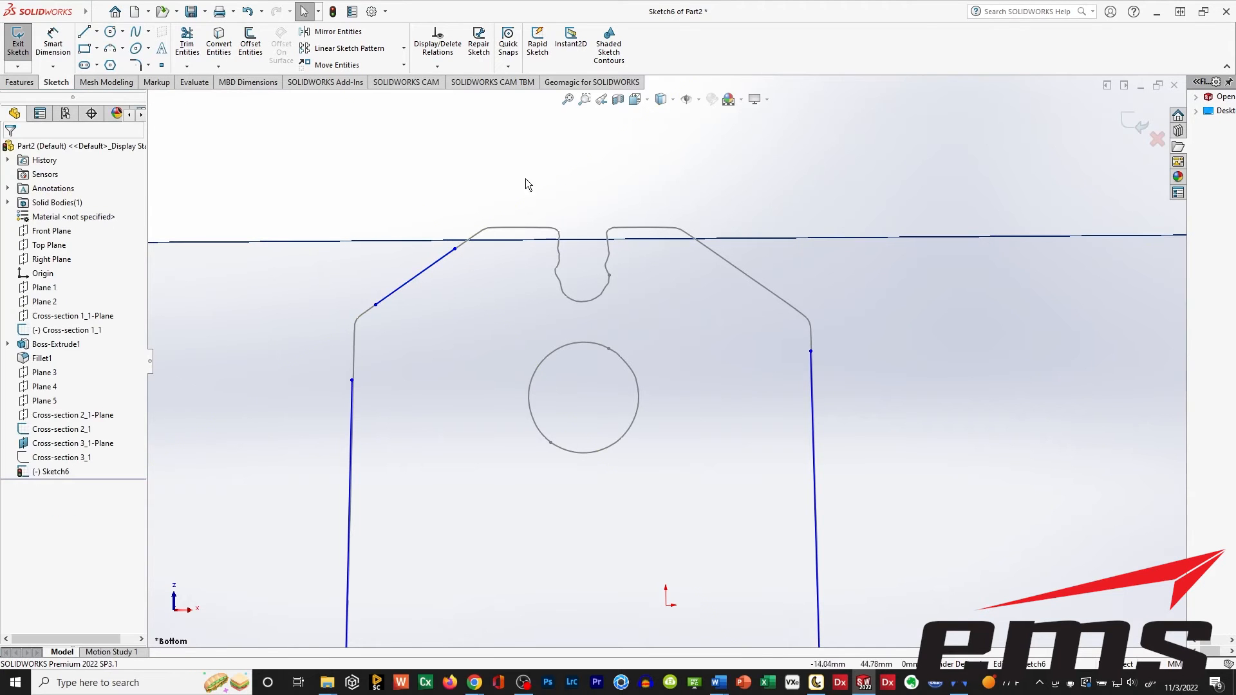
# Sketch a horizontal line about 17 mm long along the profile's top edge, spanning across the notch.
pyautogui.click(84, 32)
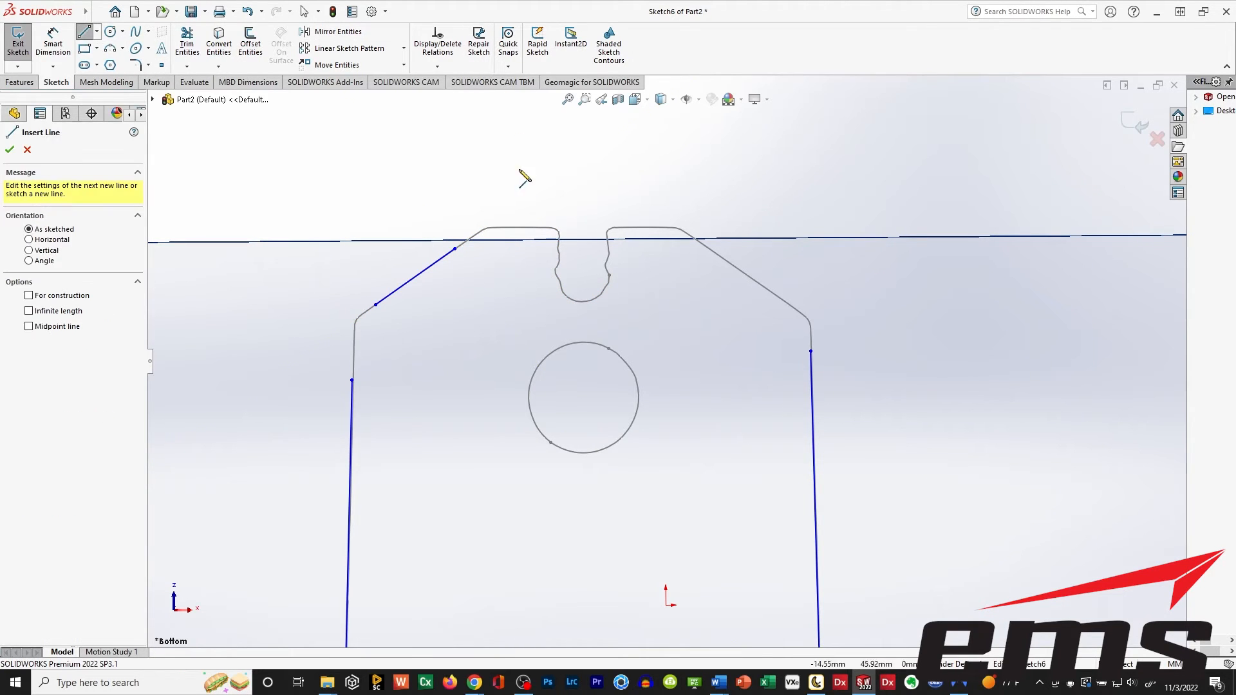
pyautogui.click(500, 228)
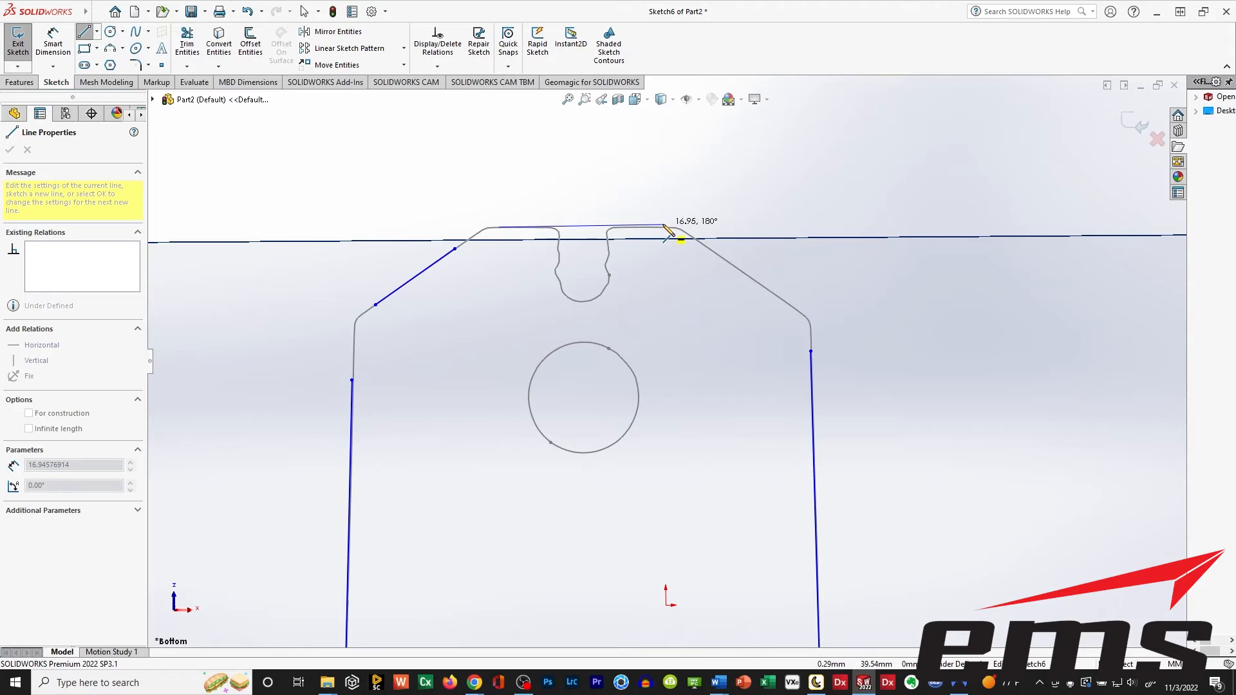
pyautogui.click(664, 226)
pyautogui.press('Escape')
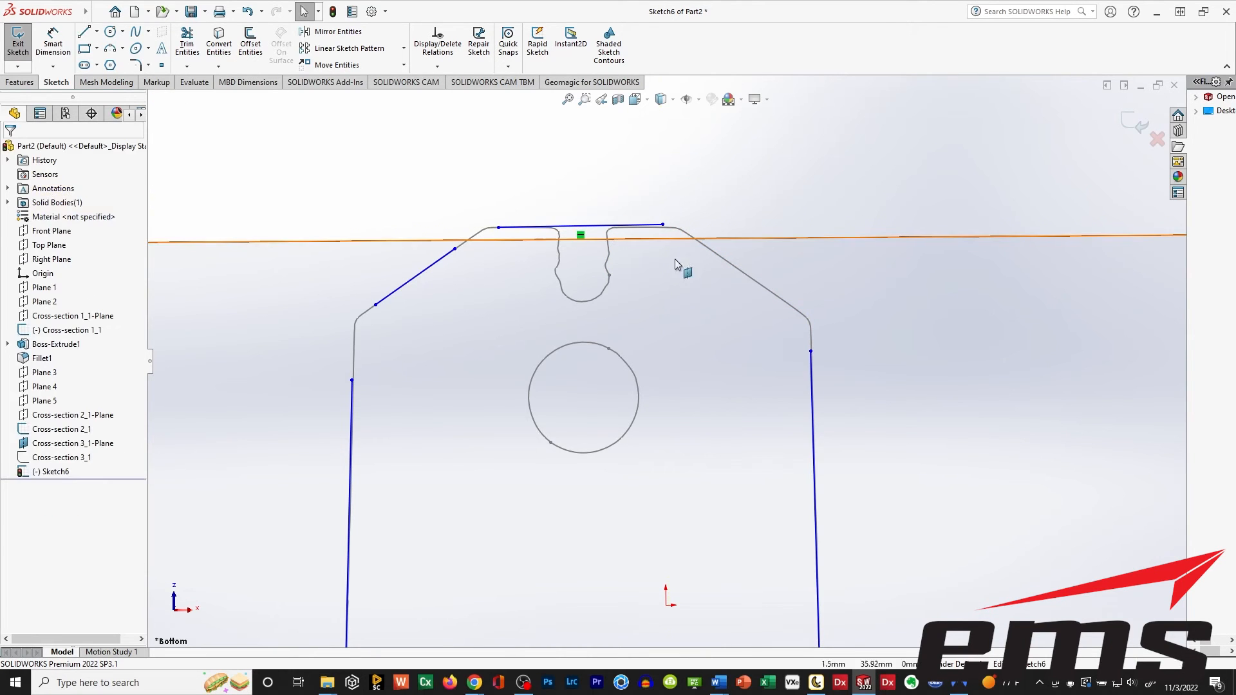
# Sketch a line about 10 mm long over the angled upper right corner edge of the profile.
pyautogui.click(85, 33)
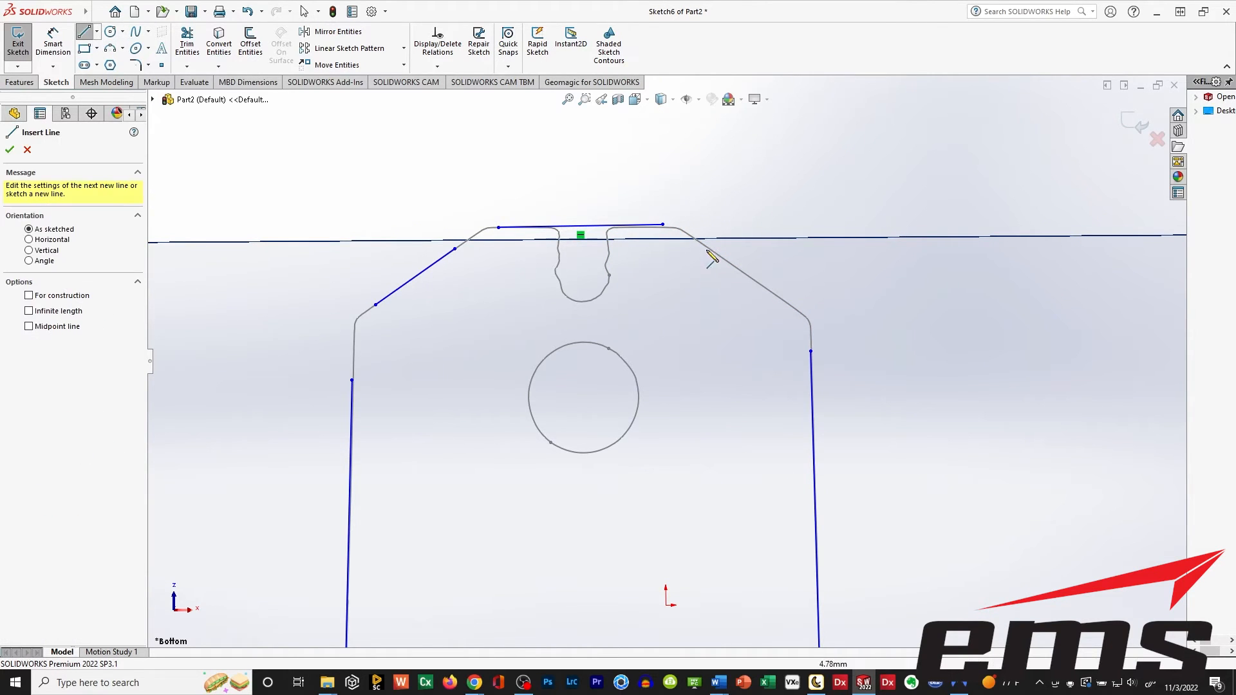
pyautogui.click(706, 246)
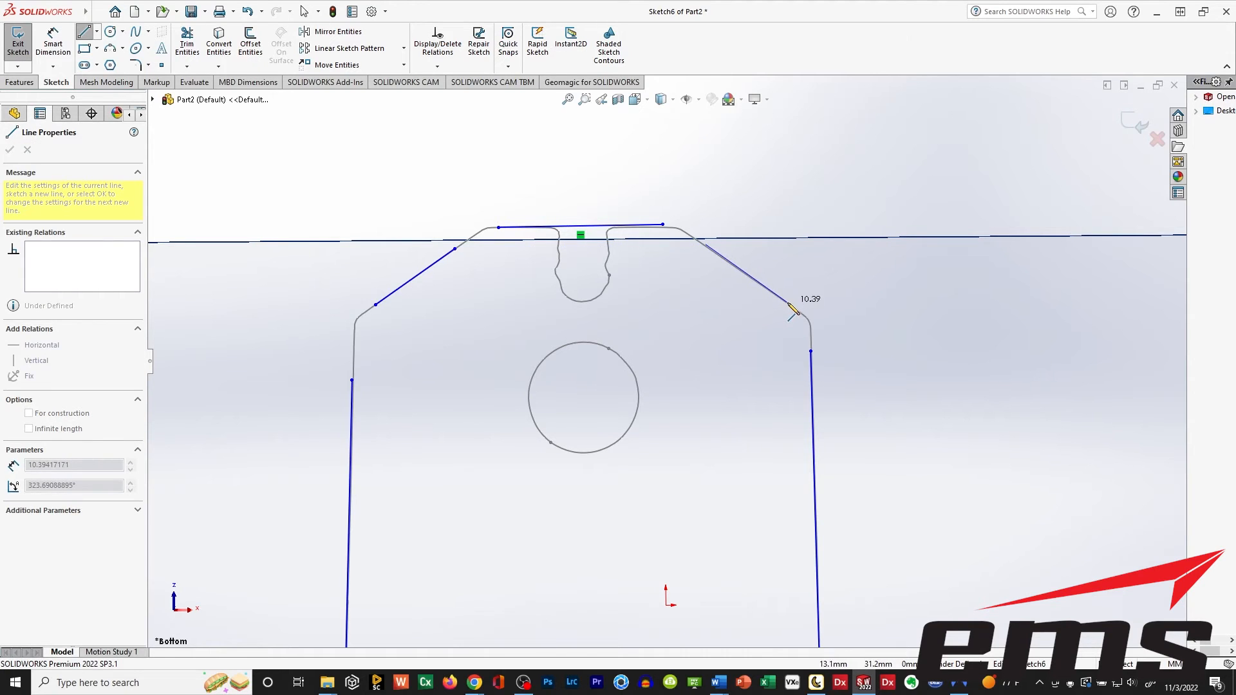
pyautogui.click(788, 303)
pyautogui.press('Escape')
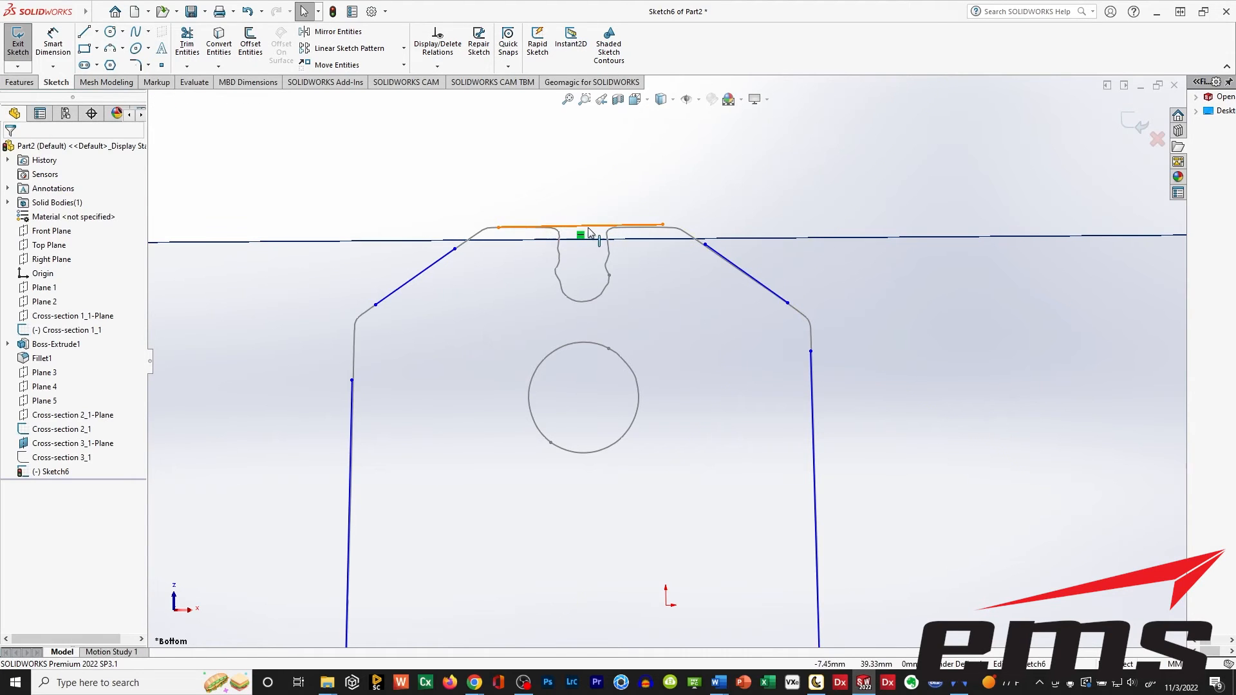
# Sketch a circle with a radius of about 7.4 mm centred on the round hole below the notch.
pyautogui.scroll(-3, 590, 233)
pyautogui.scroll(-1, 621, 288)
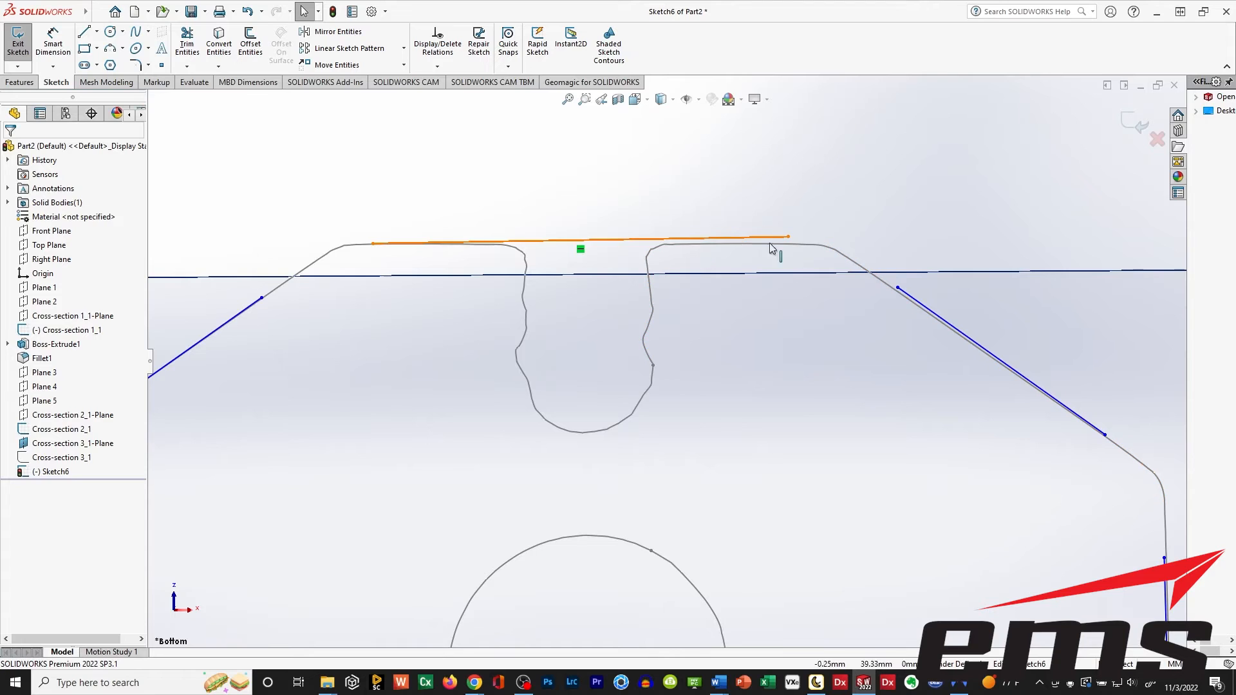
pyautogui.scroll(2, 555, 336)
pyautogui.scroll(2, 555, 336)
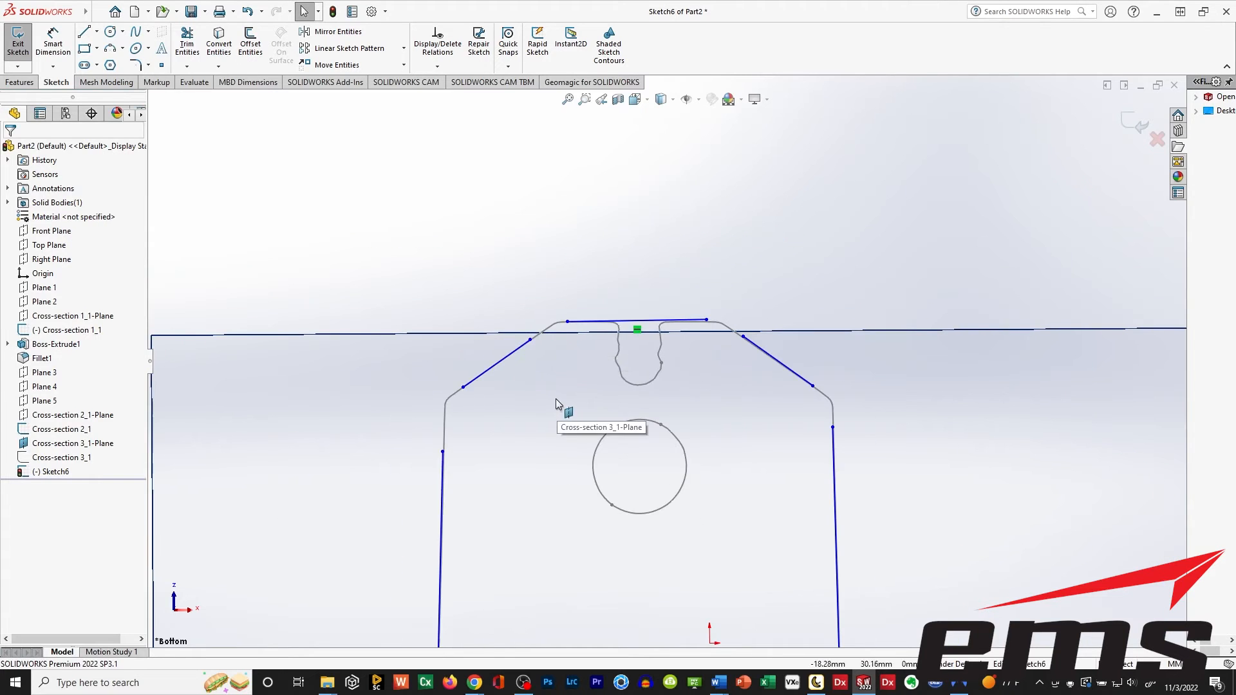
pyautogui.keyDown('ctrl'); pyautogui.moveTo(565, 408); pyautogui.dragTo(551, 278, button='middle'); pyautogui.keyUp('ctrl')
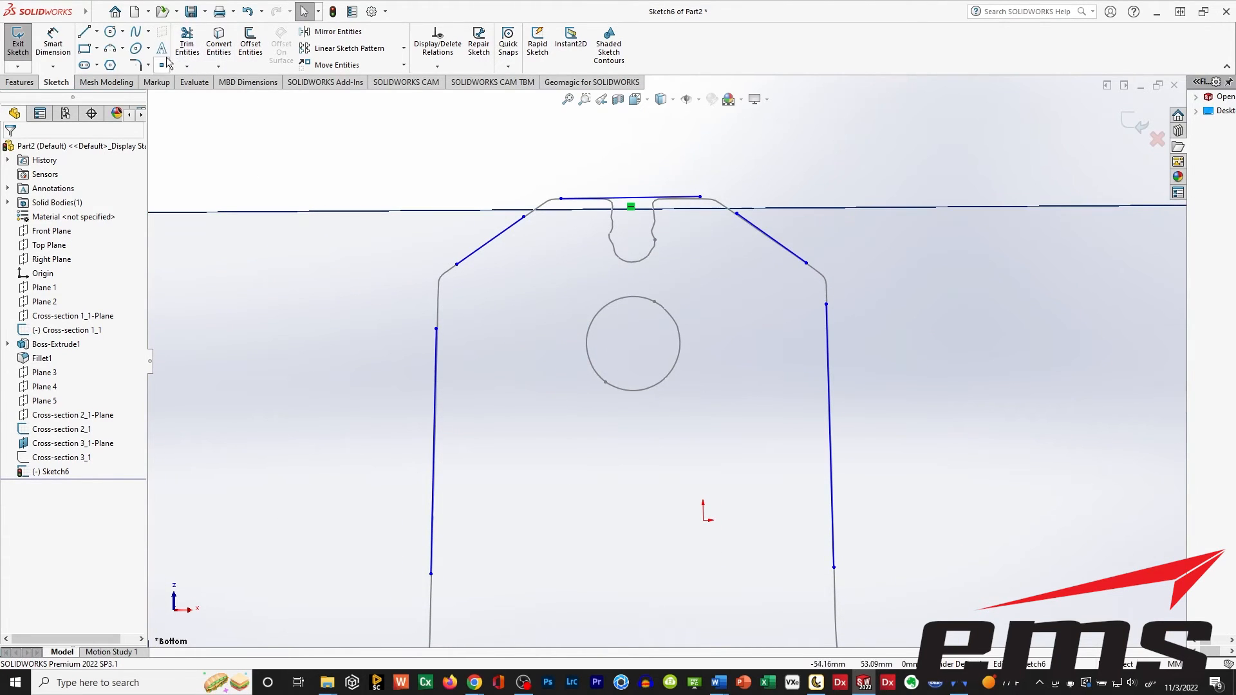
pyautogui.click(123, 33)
pyautogui.click(630, 342)
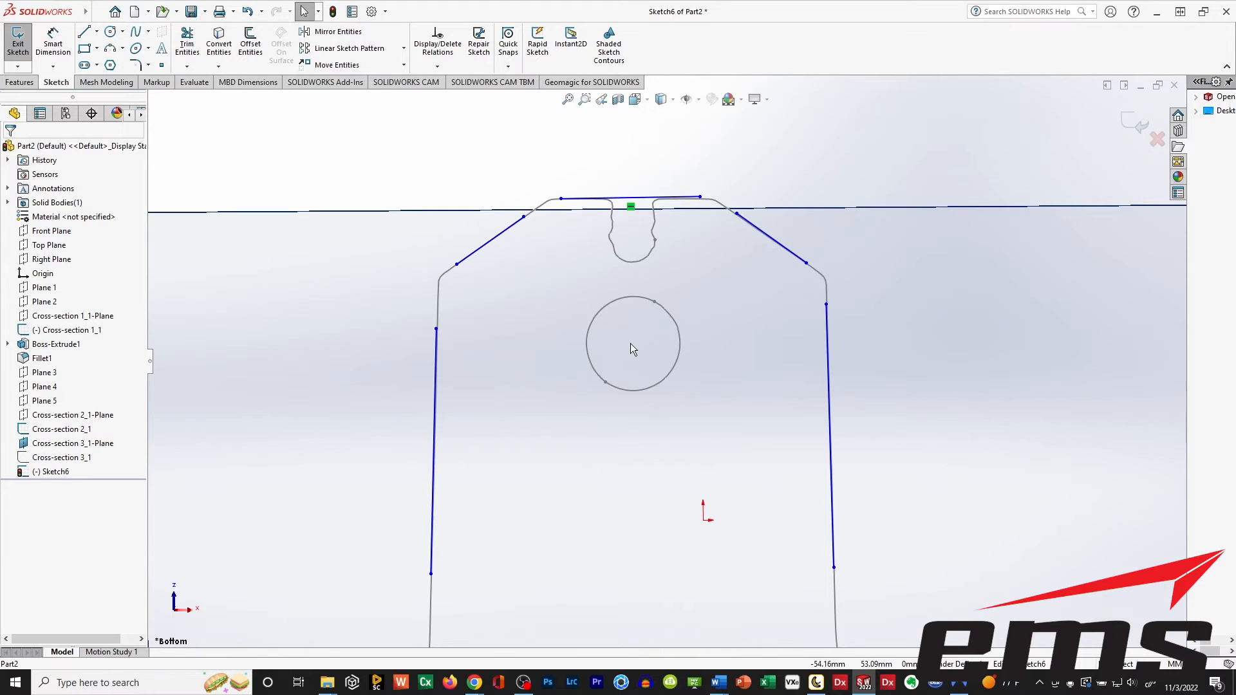
pyautogui.click(110, 31)
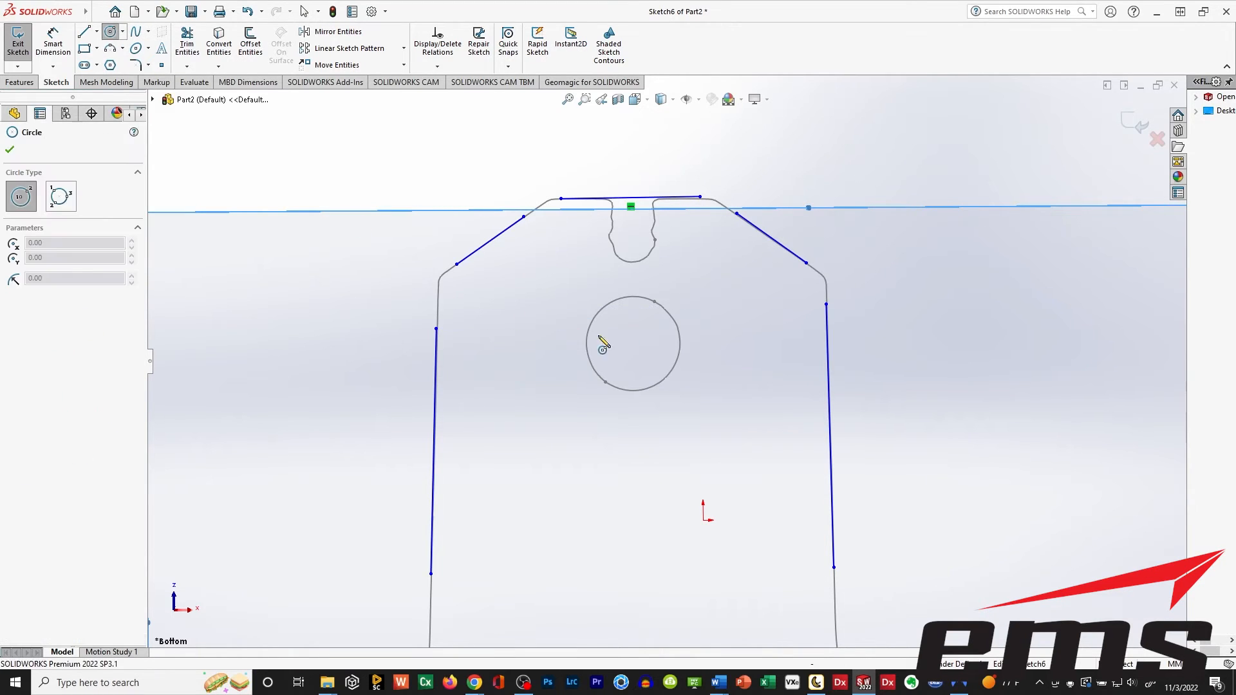
pyautogui.click(634, 341)
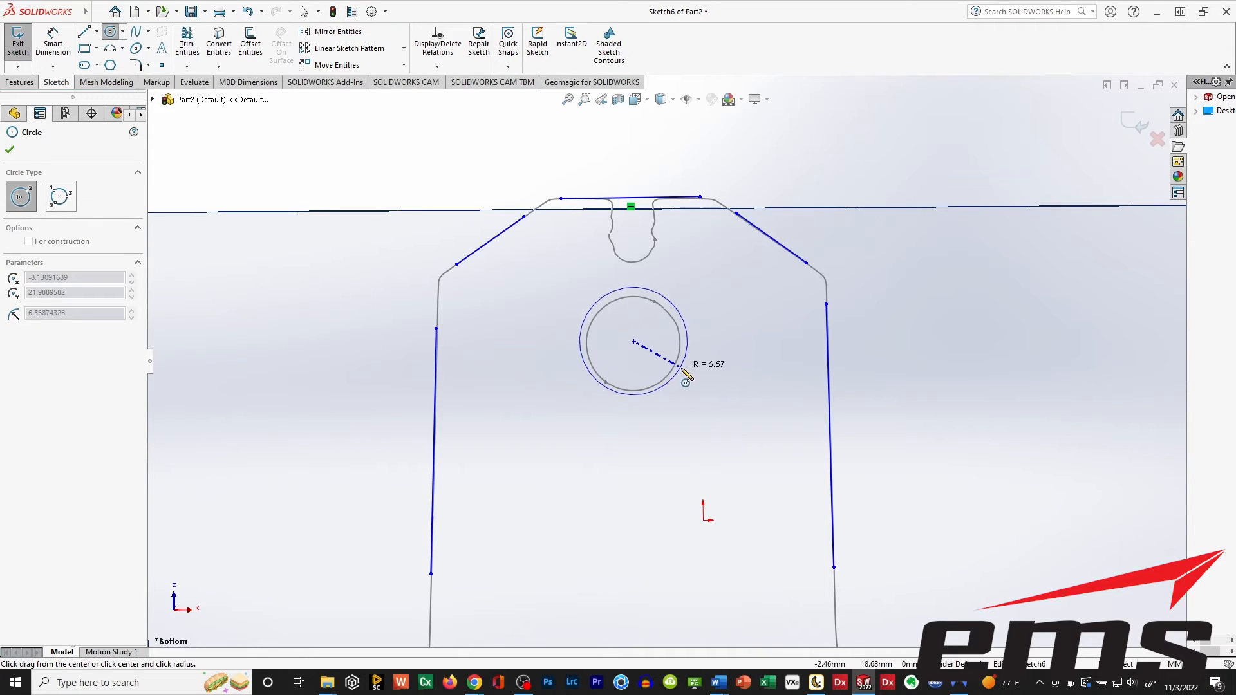
pyautogui.click(683, 381)
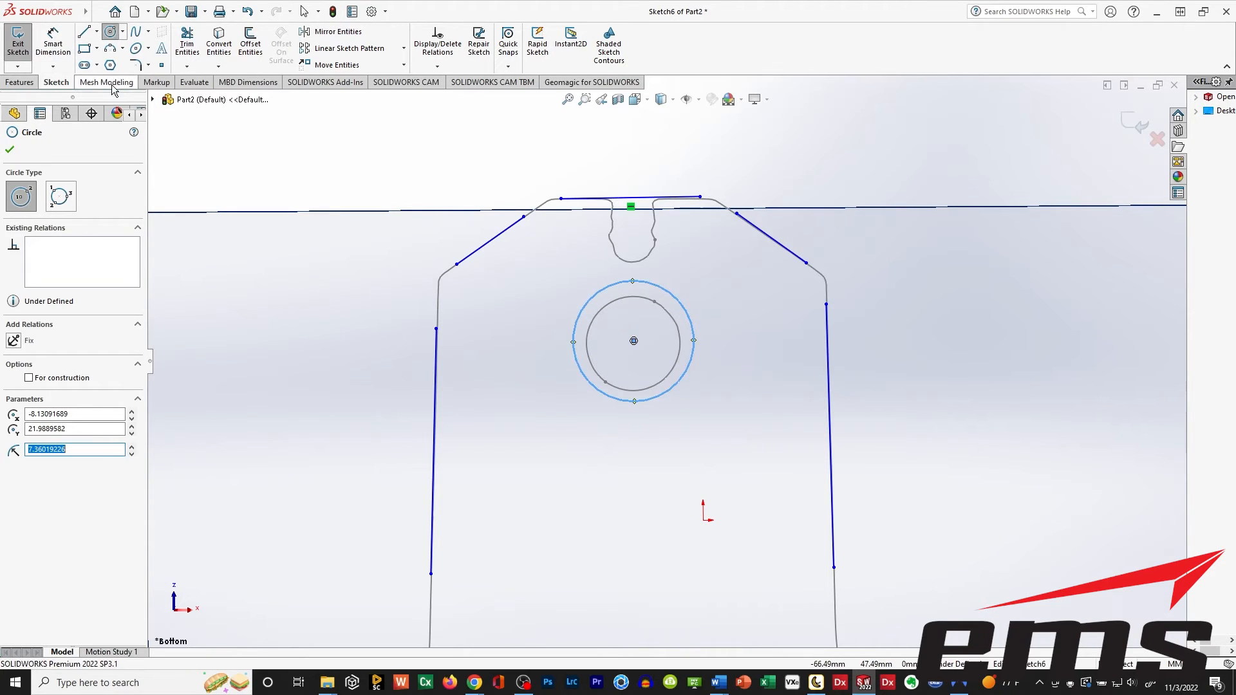
pyautogui.click(10, 150)
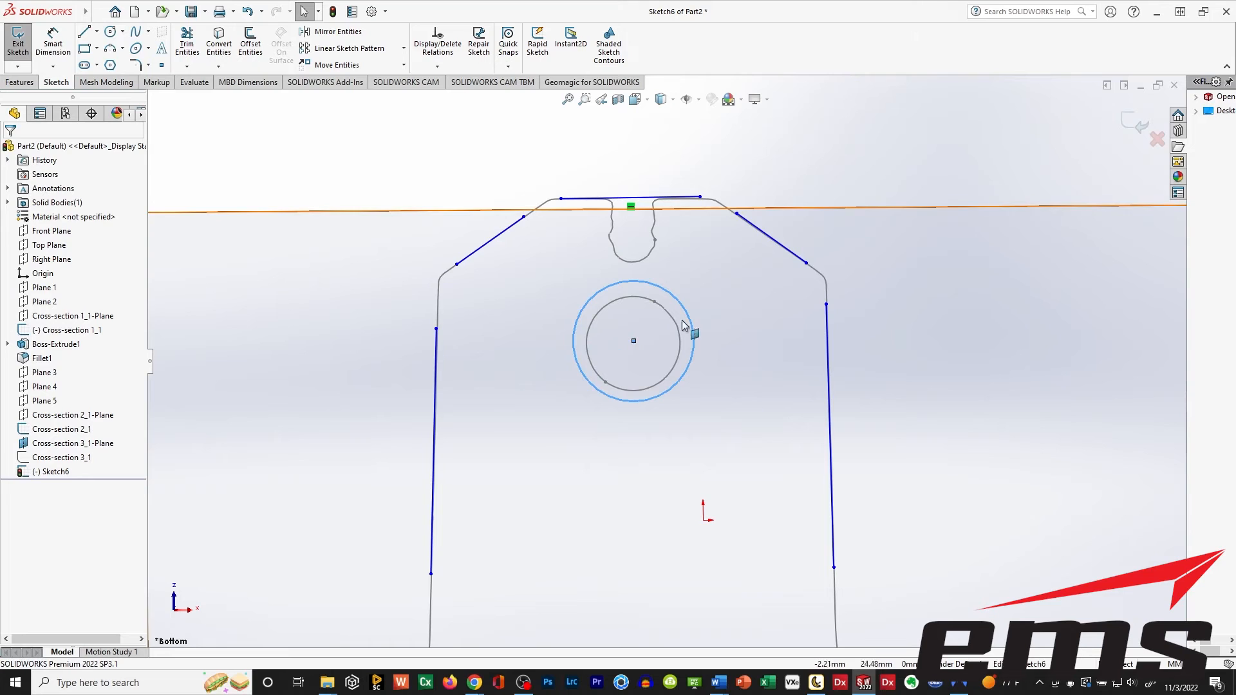
# Dimension the sketched circle's diameter and set it to 12 mm.
pyautogui.click(673, 300)
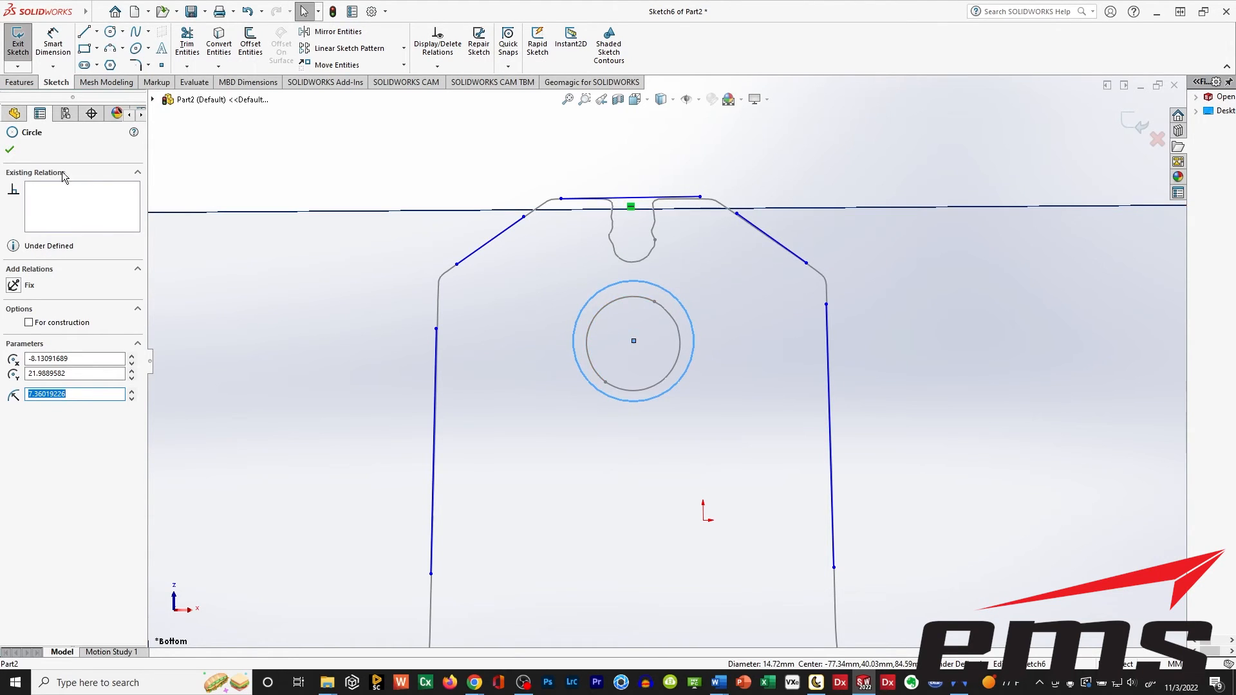
pyautogui.click(634, 341)
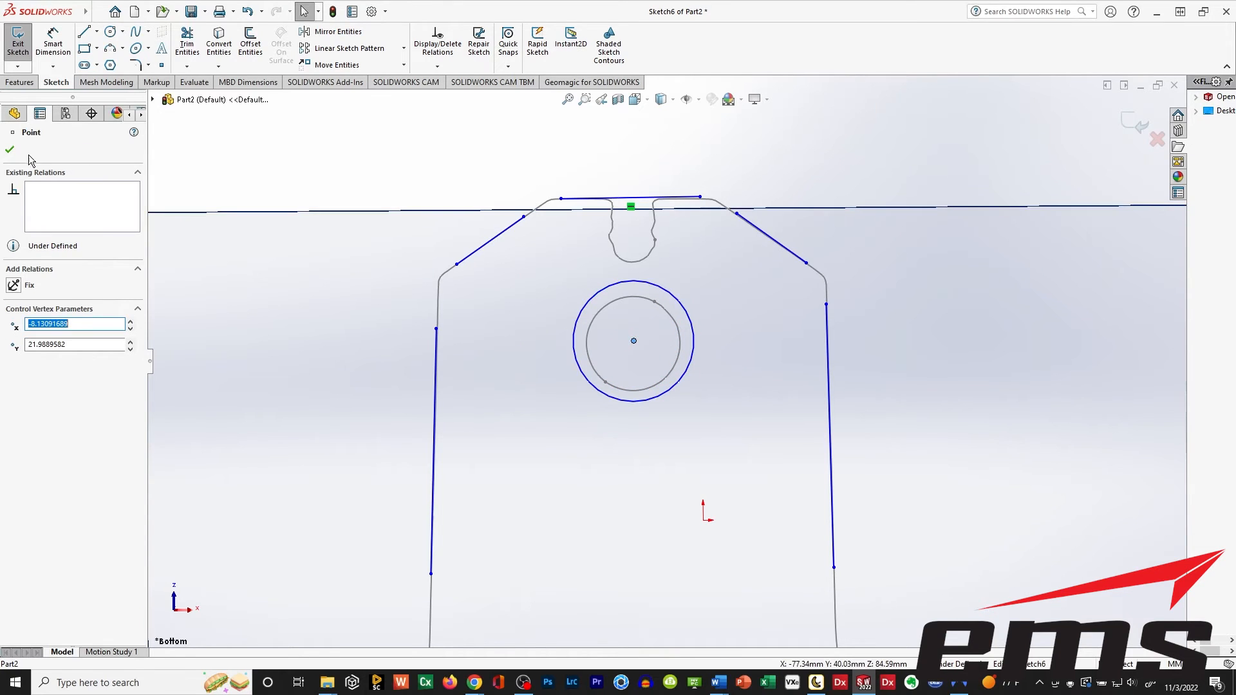
pyautogui.click(10, 150)
pyautogui.click(52, 42)
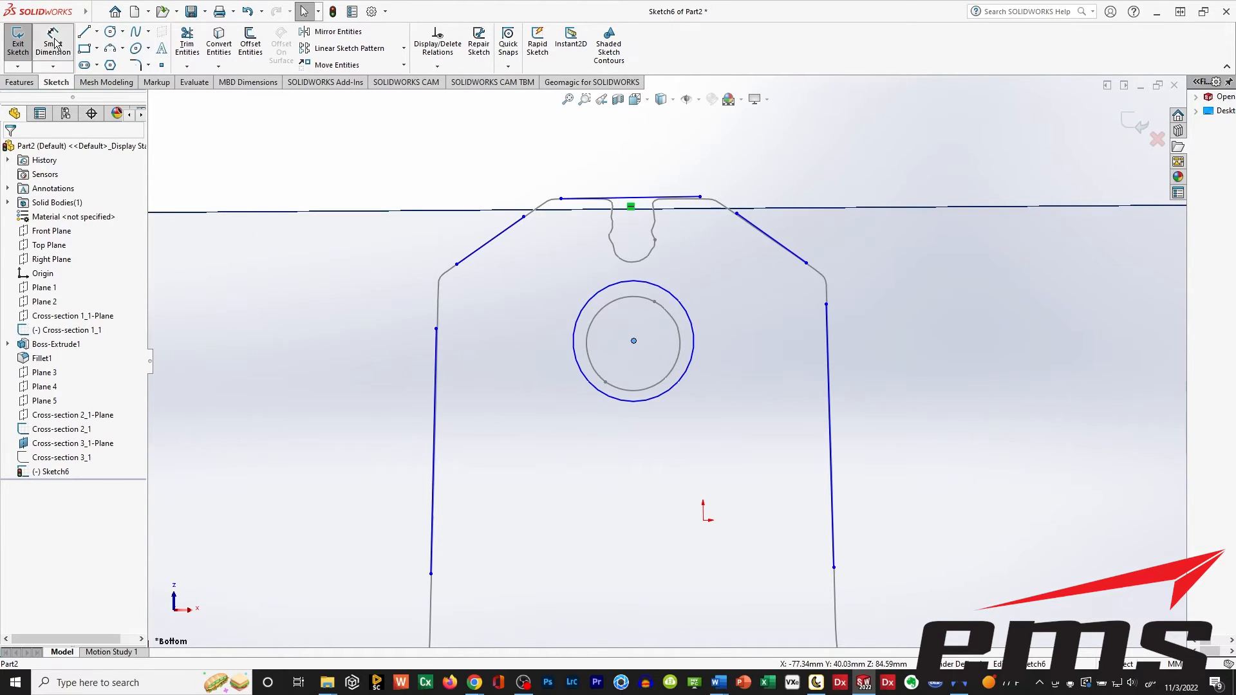
pyautogui.click(592, 301)
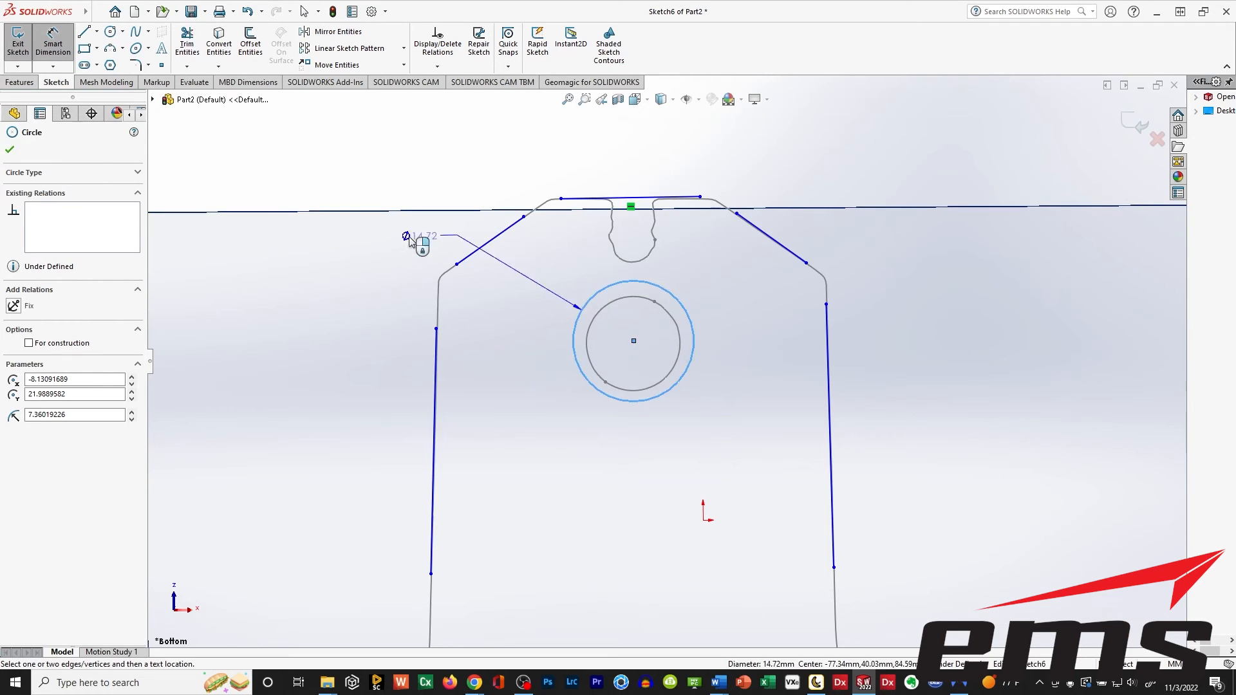
pyautogui.click(365, 258)
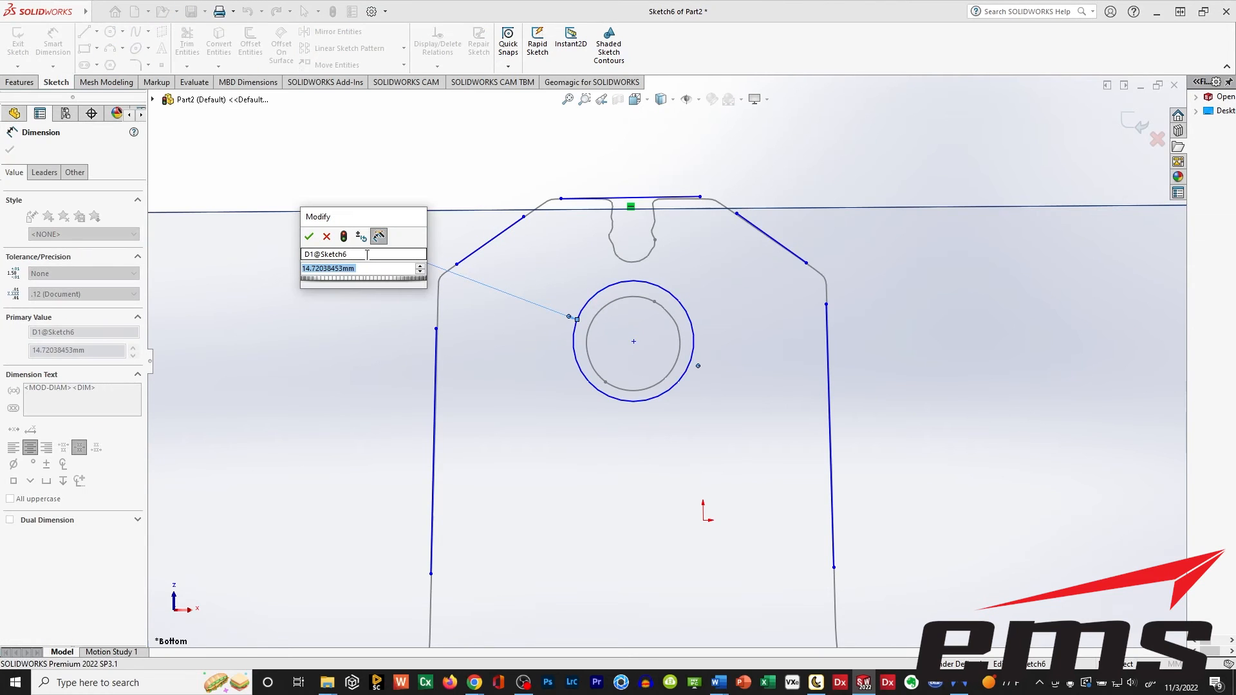
pyautogui.write('12')
pyautogui.press('Return')
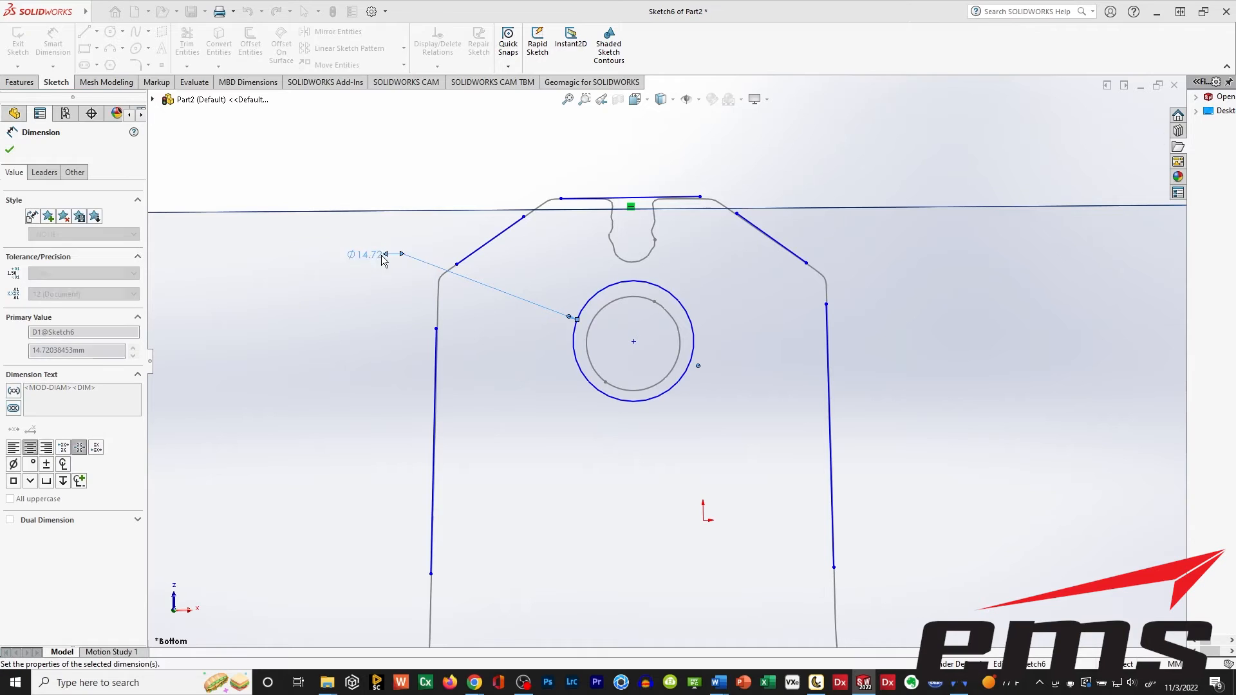
pyautogui.click(10, 149)
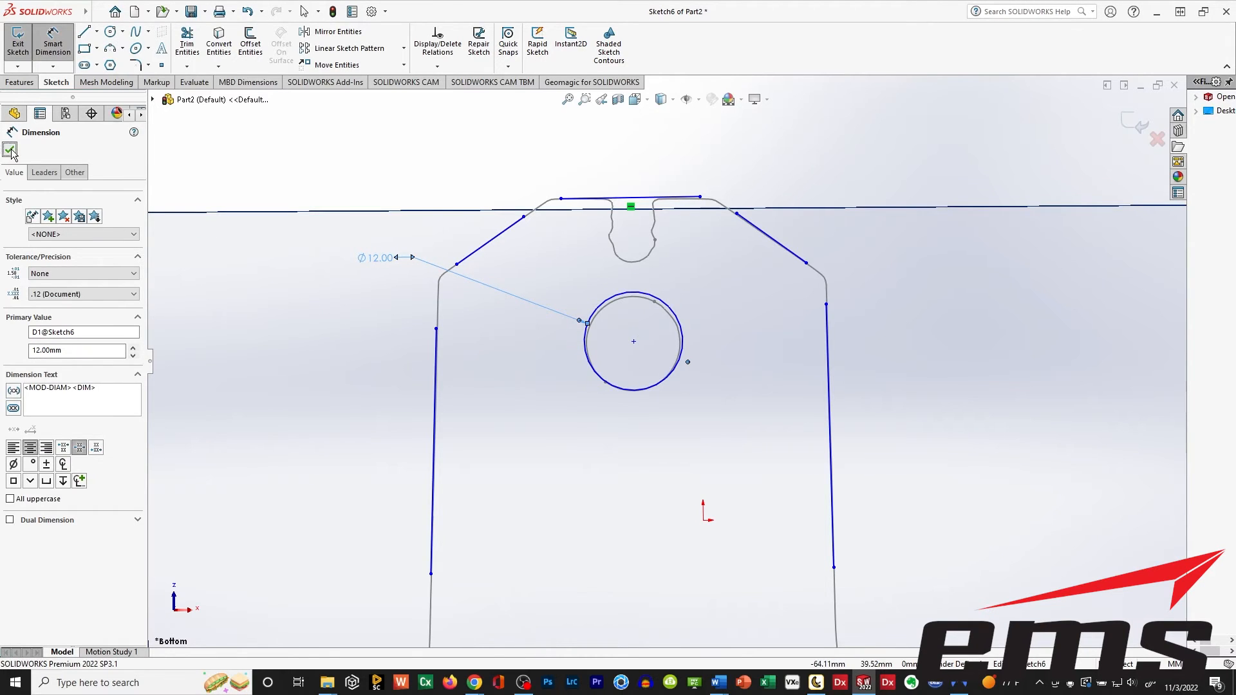
# Move the circle's centre point slightly down so the circle lines up with the hole in the cross-section.
pyautogui.click(634, 342)
pyautogui.moveTo(633, 342); pyautogui.dragTo(634, 345)
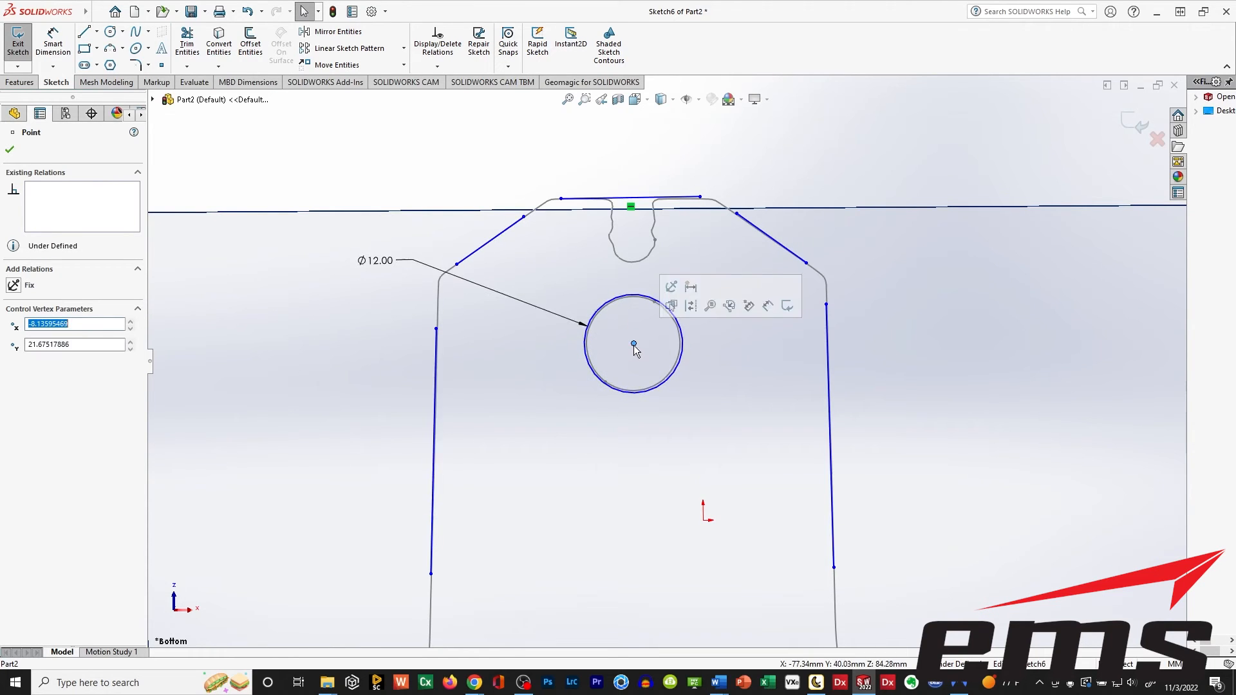
pyautogui.click(326, 334)
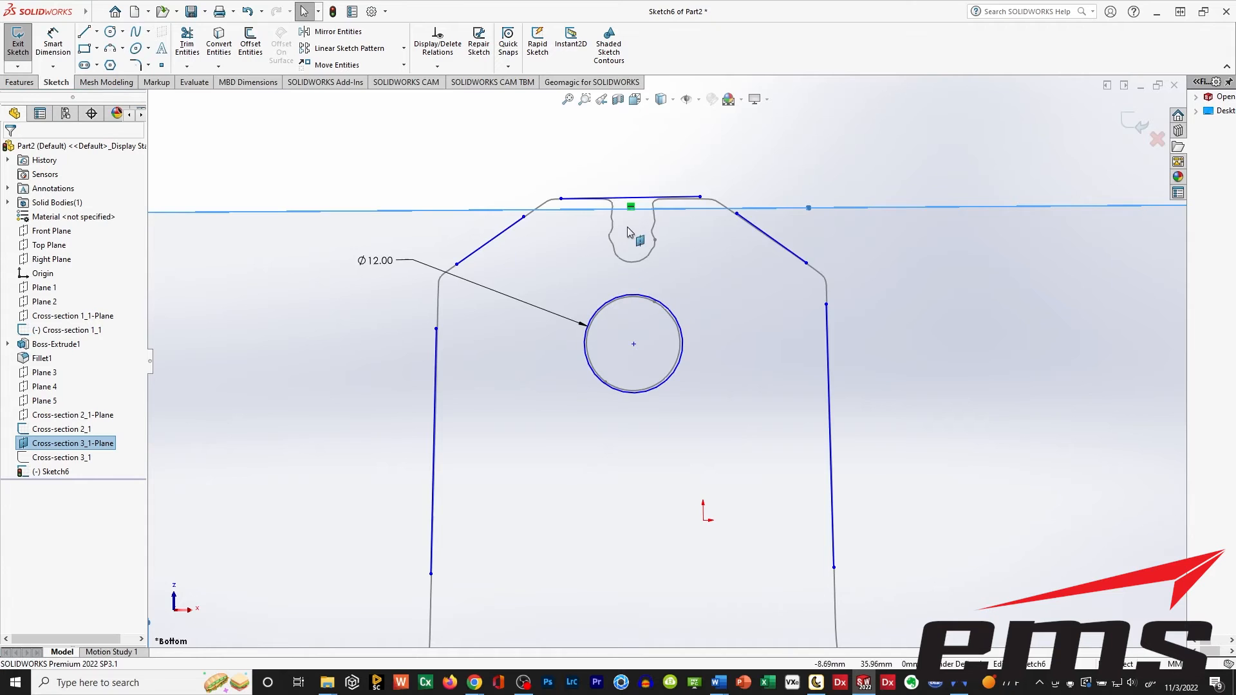
# Sketch a three-point, 180° arc with a radius of about 2.7 mm over the rounded bottom of the notch.
pyautogui.scroll(-3, 621, 203)
pyautogui.keyDown('ctrl'); pyautogui.moveTo(728, 301); pyautogui.dragTo(655, 309, button='middle'); pyautogui.keyUp('ctrl')
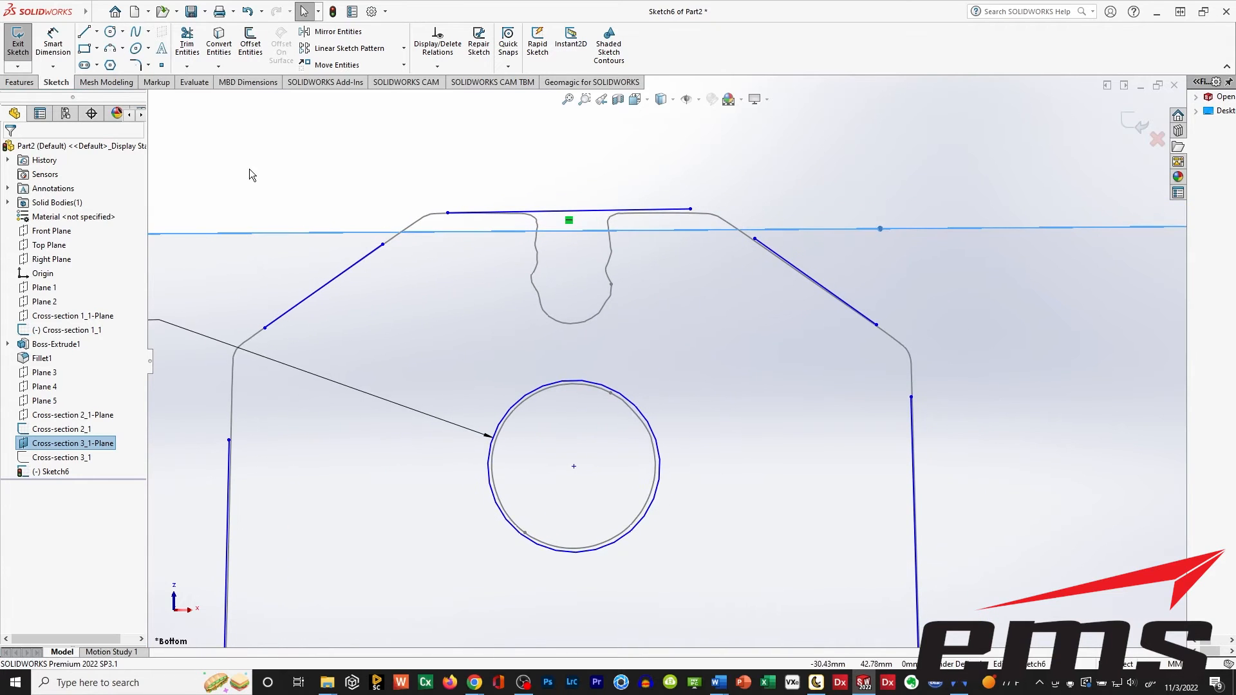
pyautogui.click(110, 51)
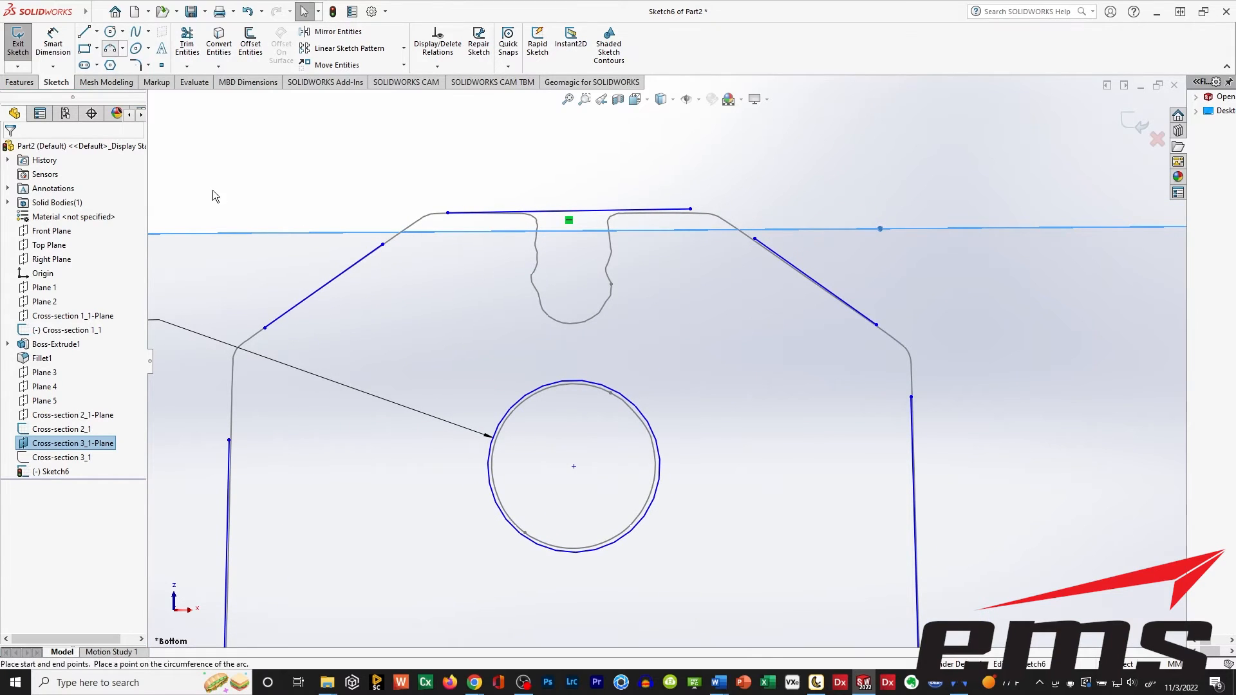
pyautogui.click(532, 282)
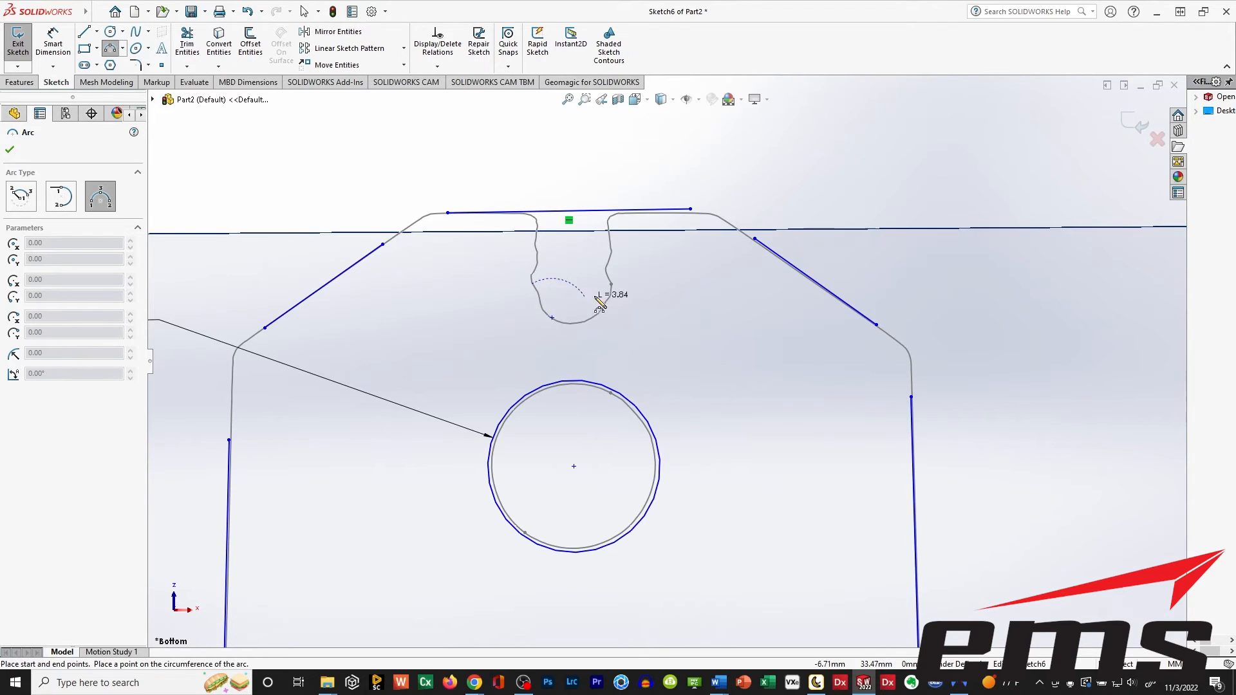
pyautogui.click(611, 283)
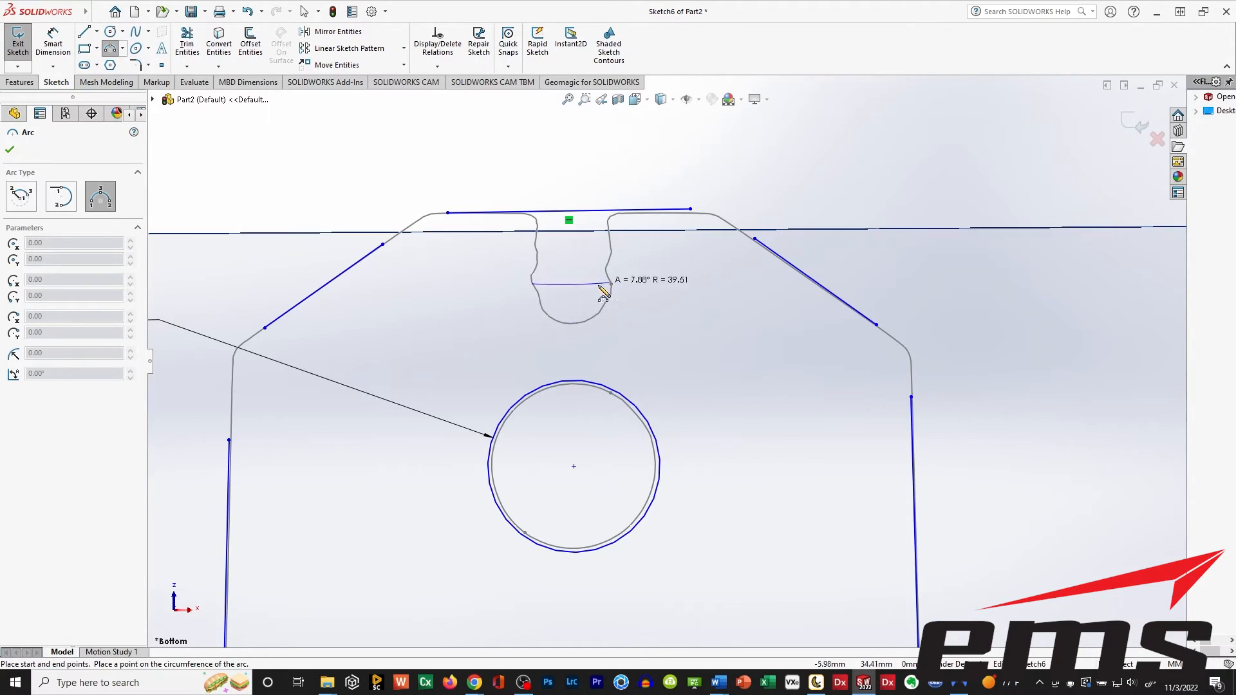
pyautogui.click(575, 325)
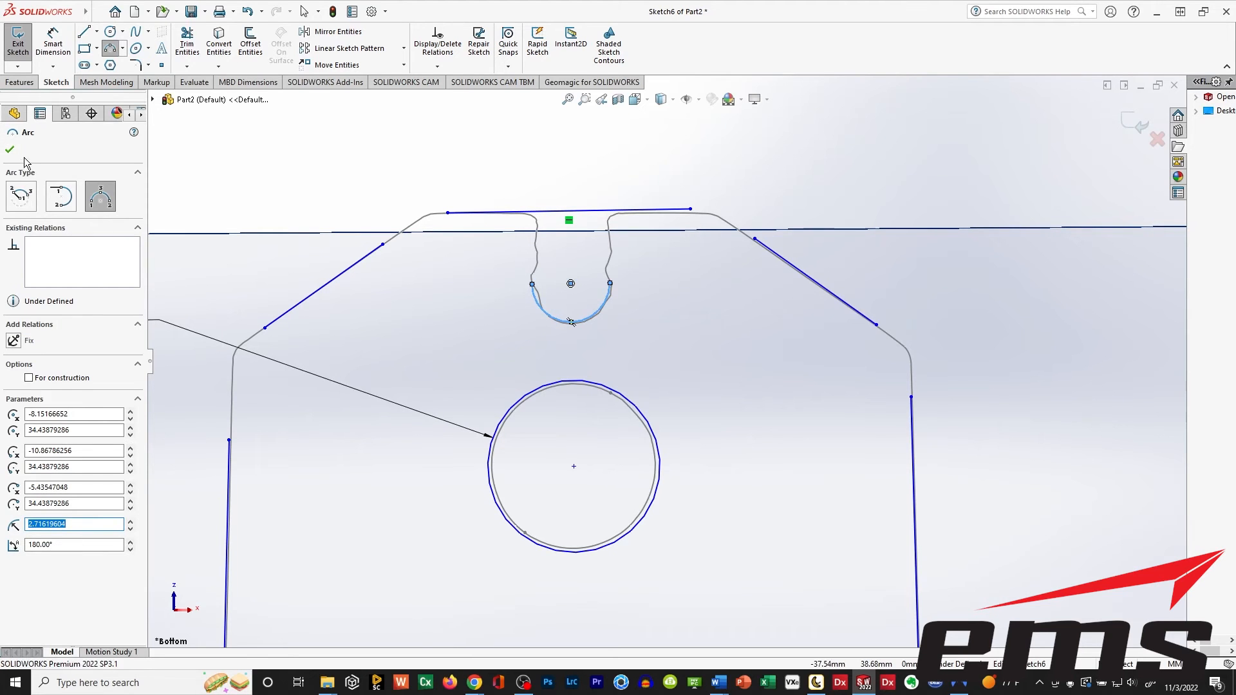
pyautogui.click(10, 149)
# Sketch a vertical line about 7.6 mm long from the arc's left end up past the profile's top edge, tangent to the arc.
pyautogui.click(85, 31)
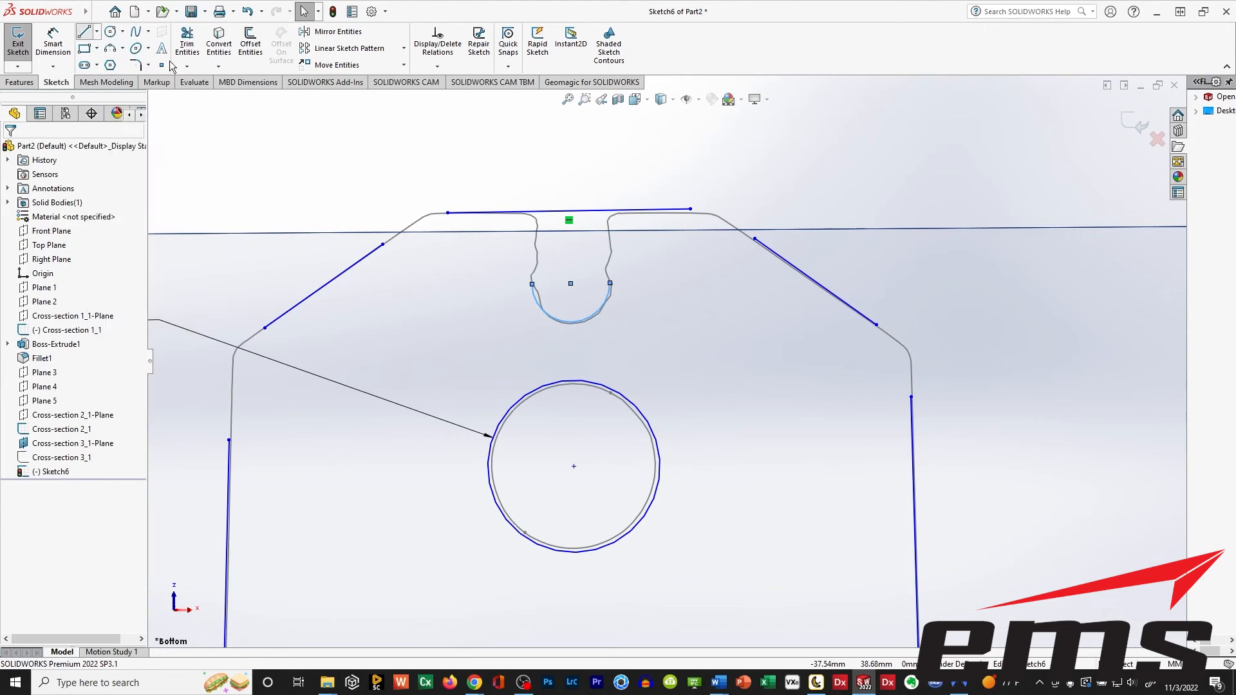
pyautogui.click(533, 285)
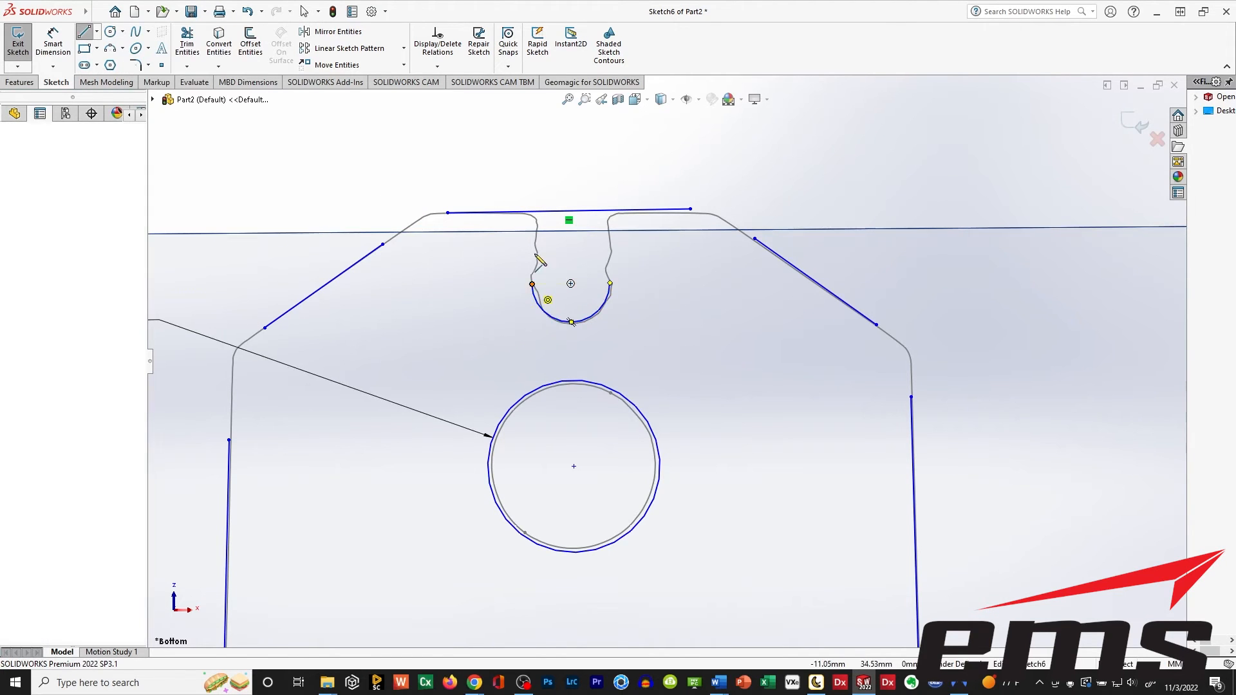
pyautogui.doubleClick(530, 174)
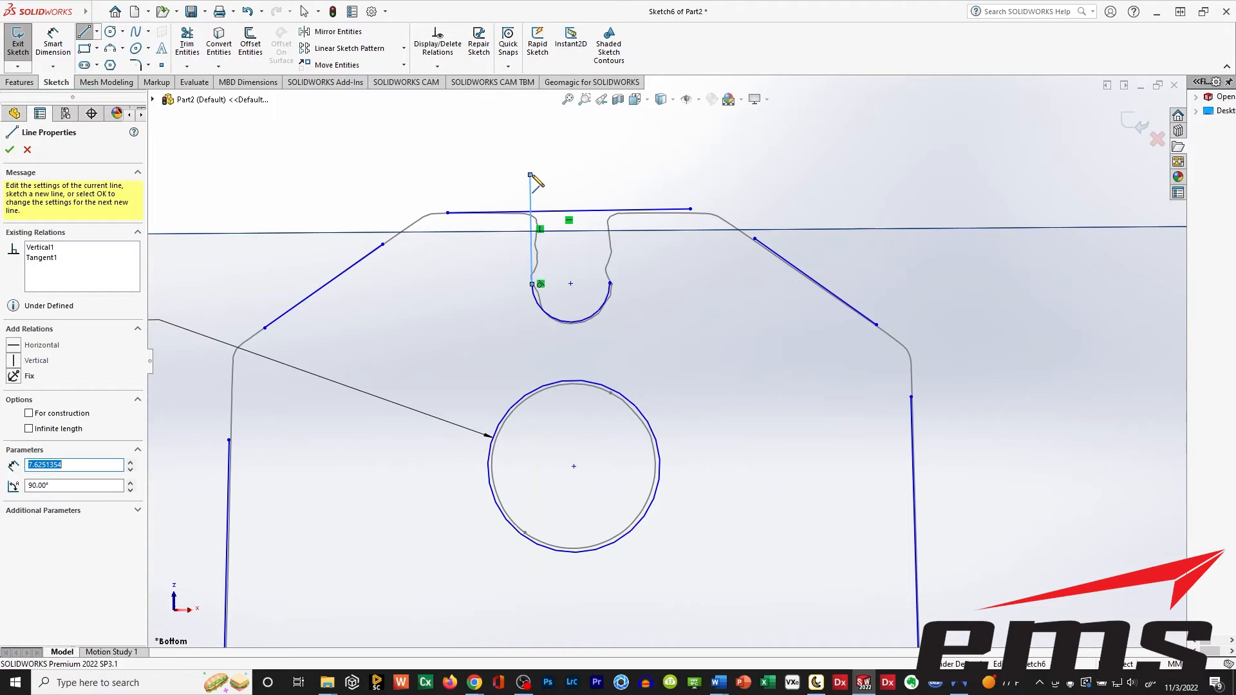
pyautogui.press('Escape')
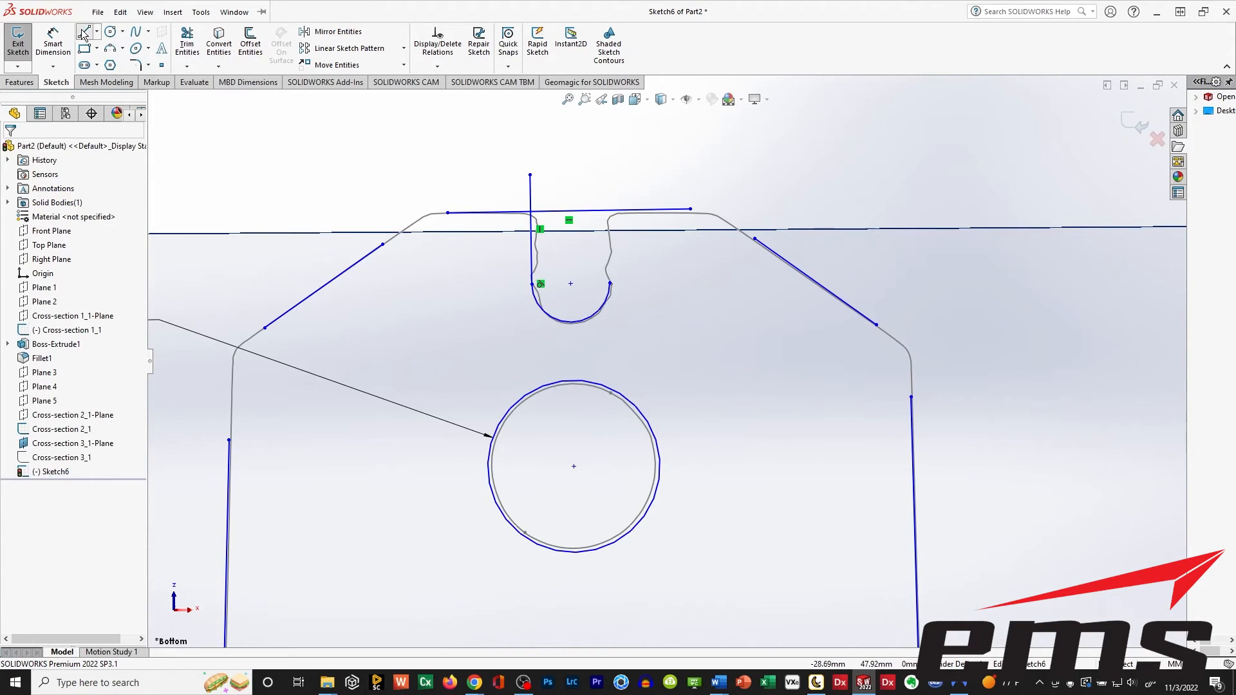
# Sketch a matching vertical line about 7.6 mm long from the arc's right end up past the top edge.
pyautogui.click(84, 32)
pyautogui.click(610, 283)
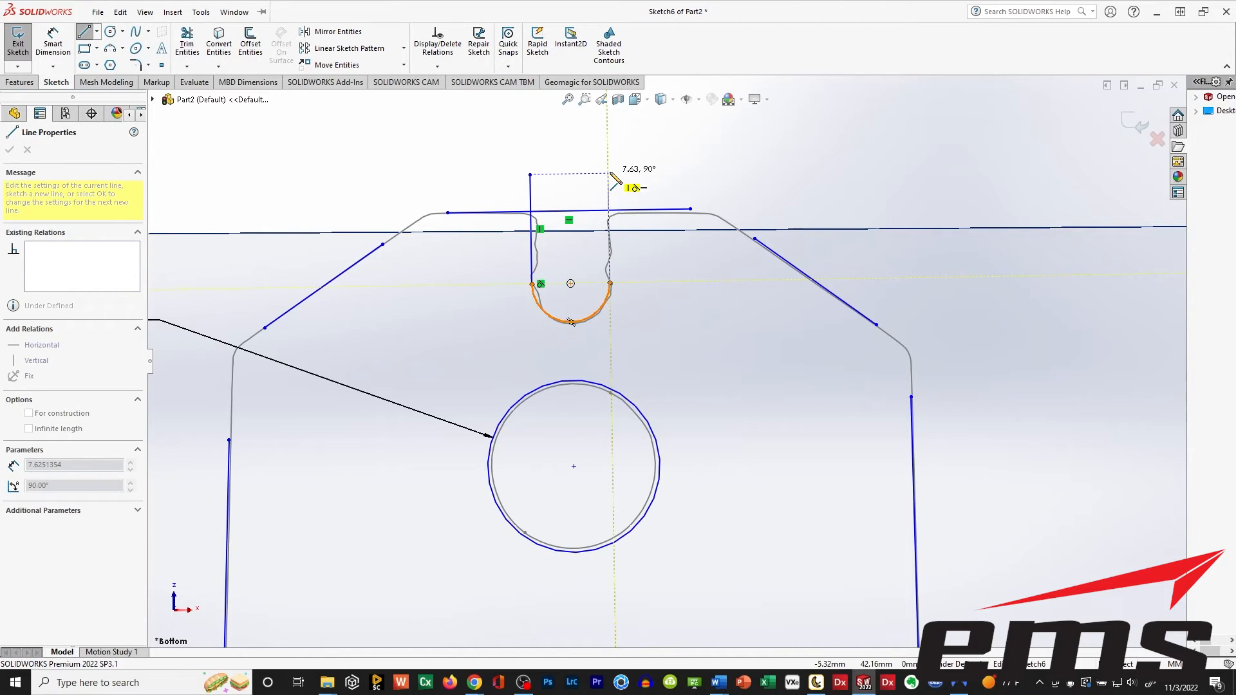
pyautogui.click(608, 174)
pyautogui.press('Escape')
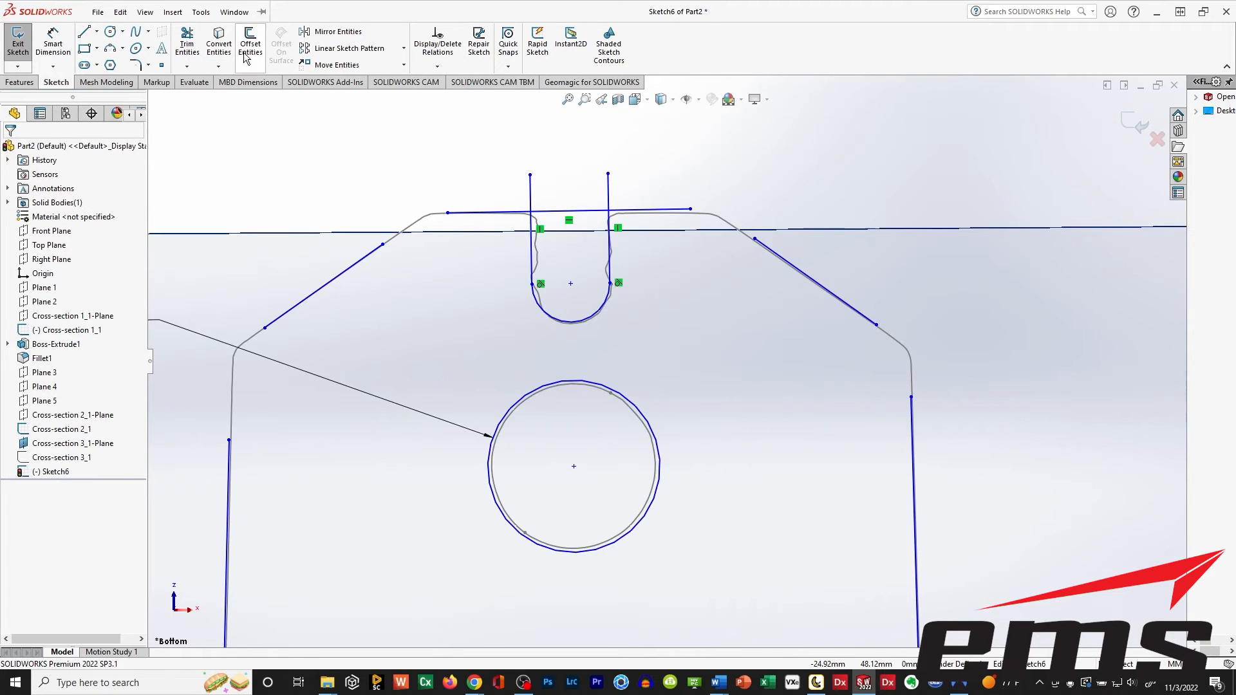
pyautogui.click(187, 45)
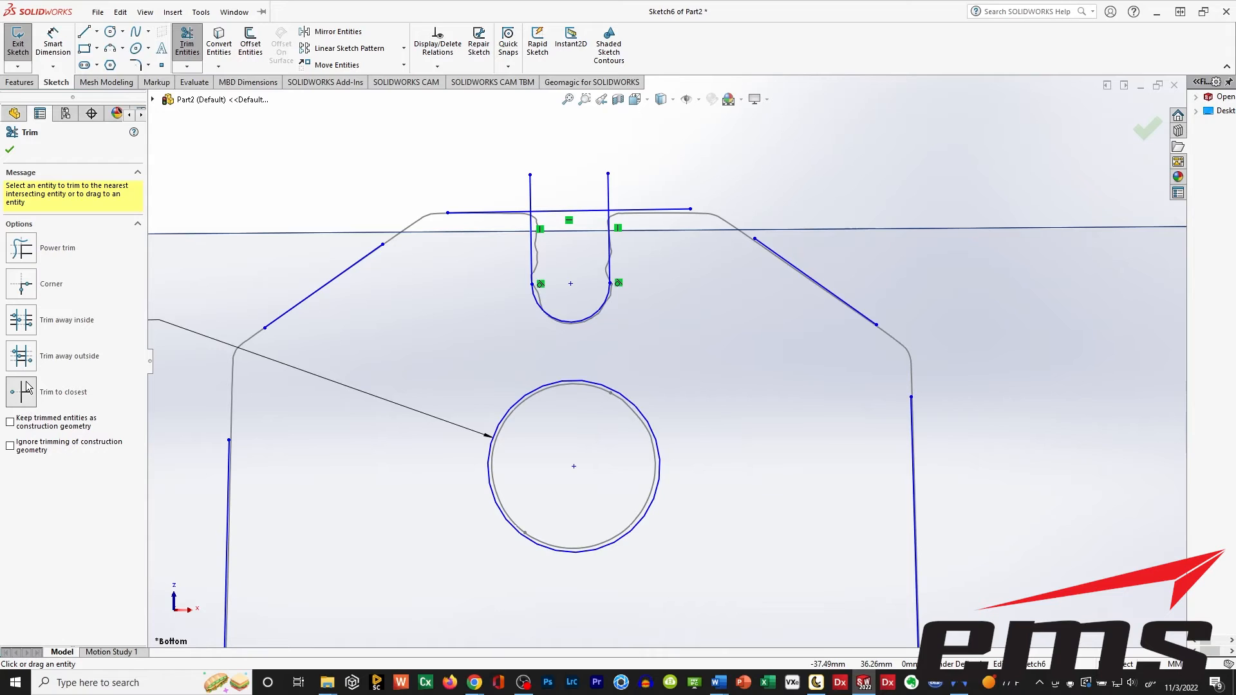
pyautogui.click(24, 288)
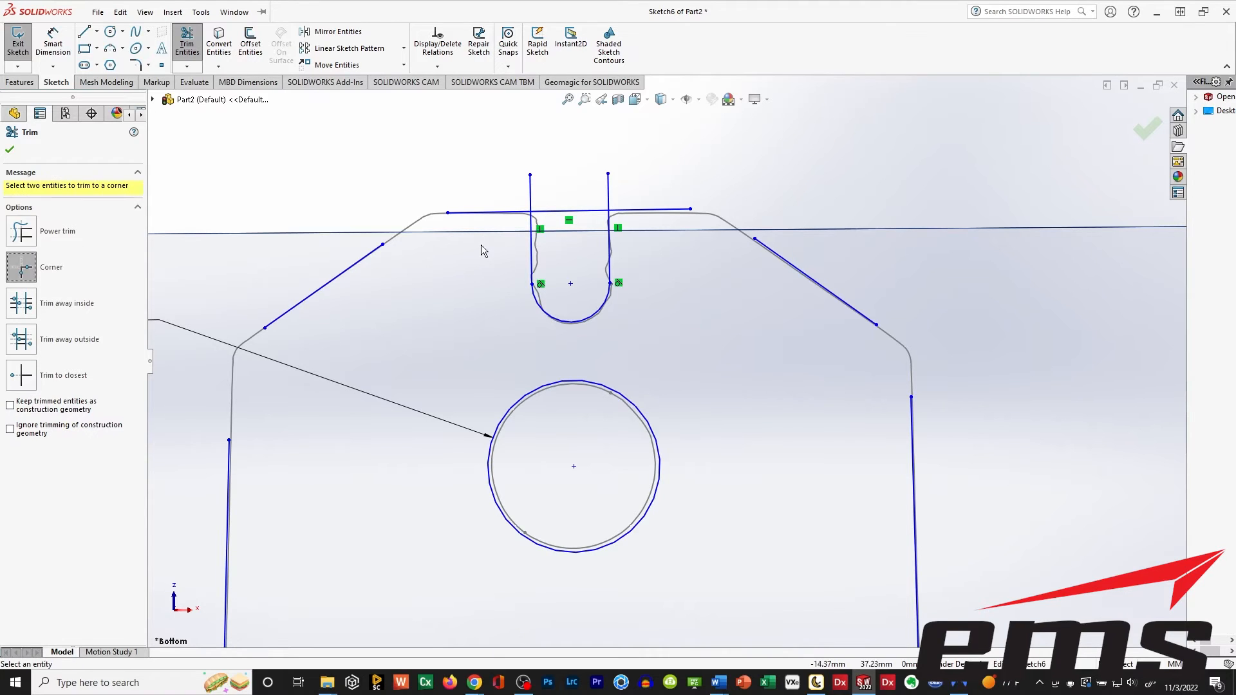
pyautogui.click(26, 311)
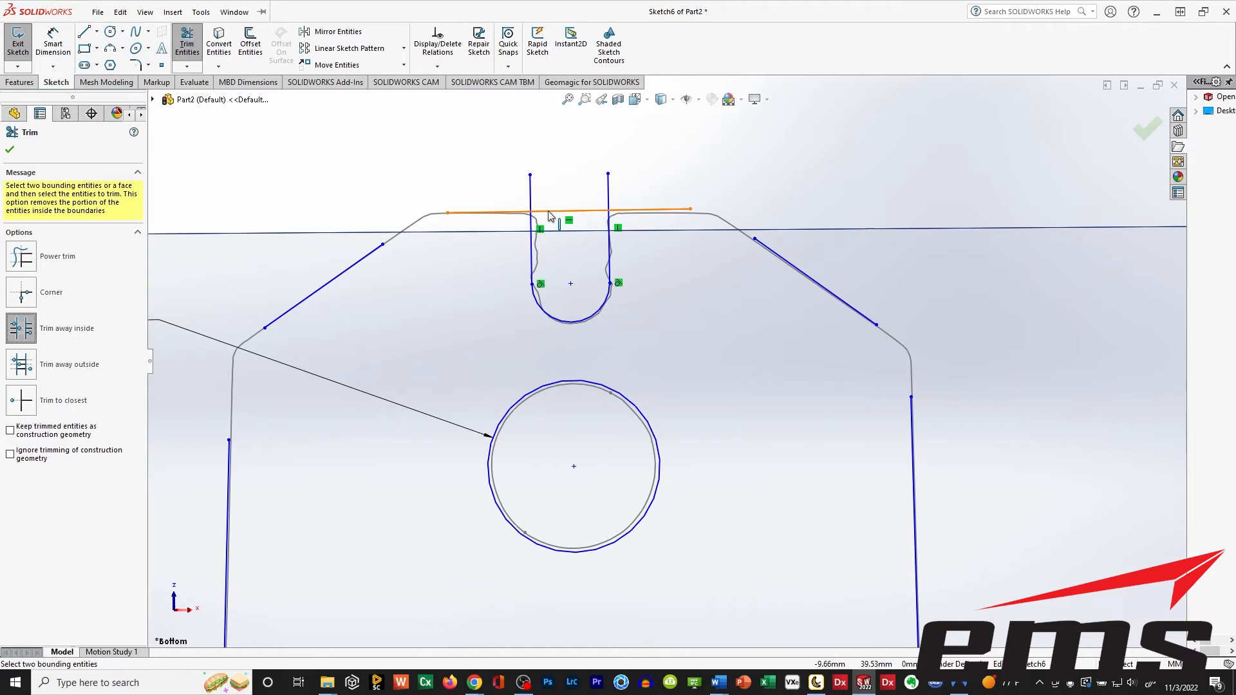
pyautogui.click(550, 223)
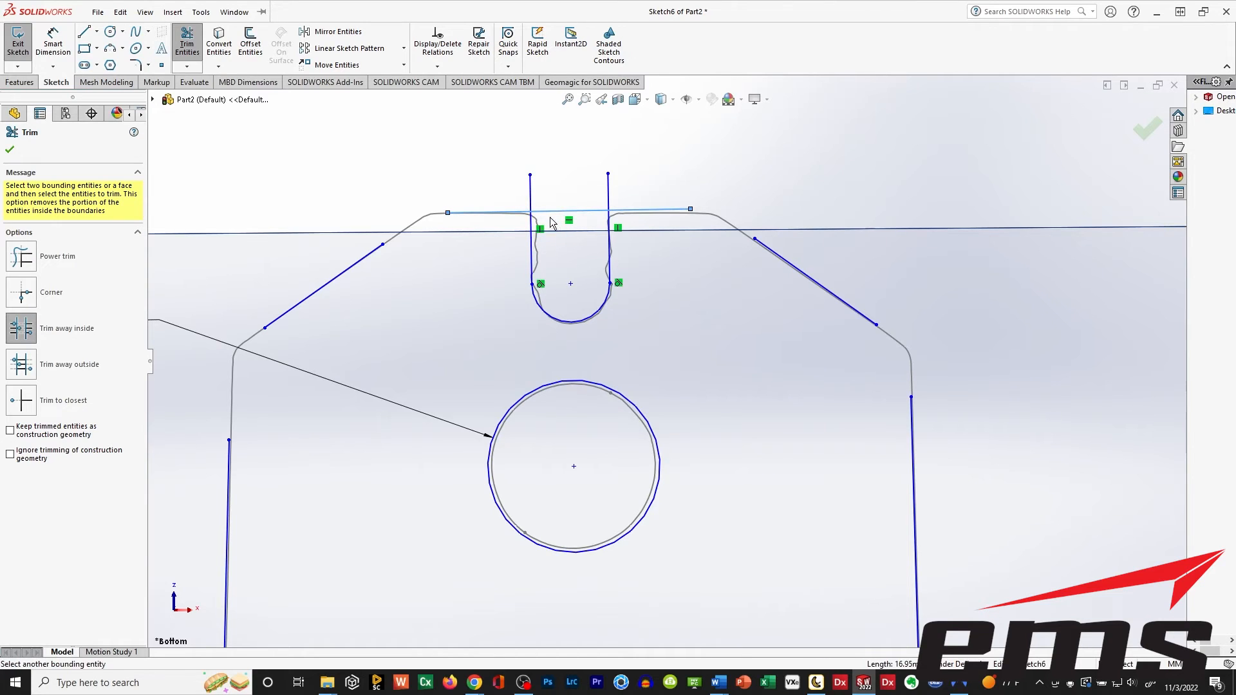
pyautogui.click(533, 249)
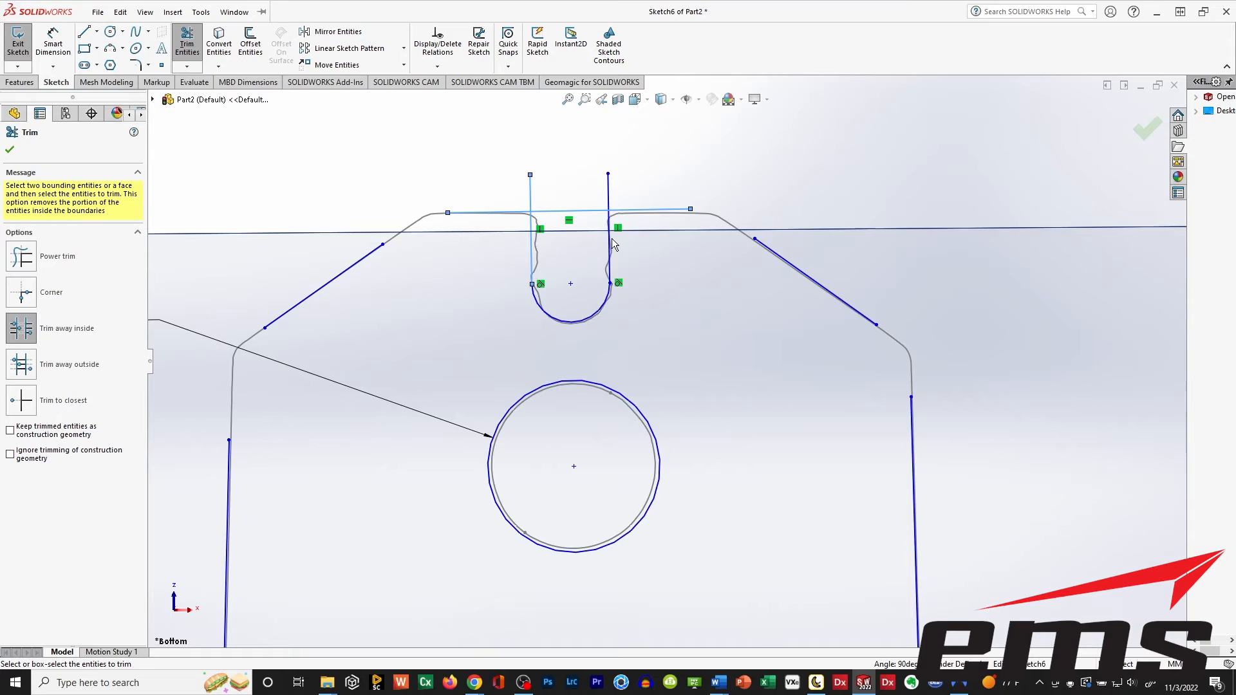
pyautogui.click(23, 299)
# Trim the left notch line's overhang above the profile's top edge with the Trim to closest option.
pyautogui.click(17, 383)
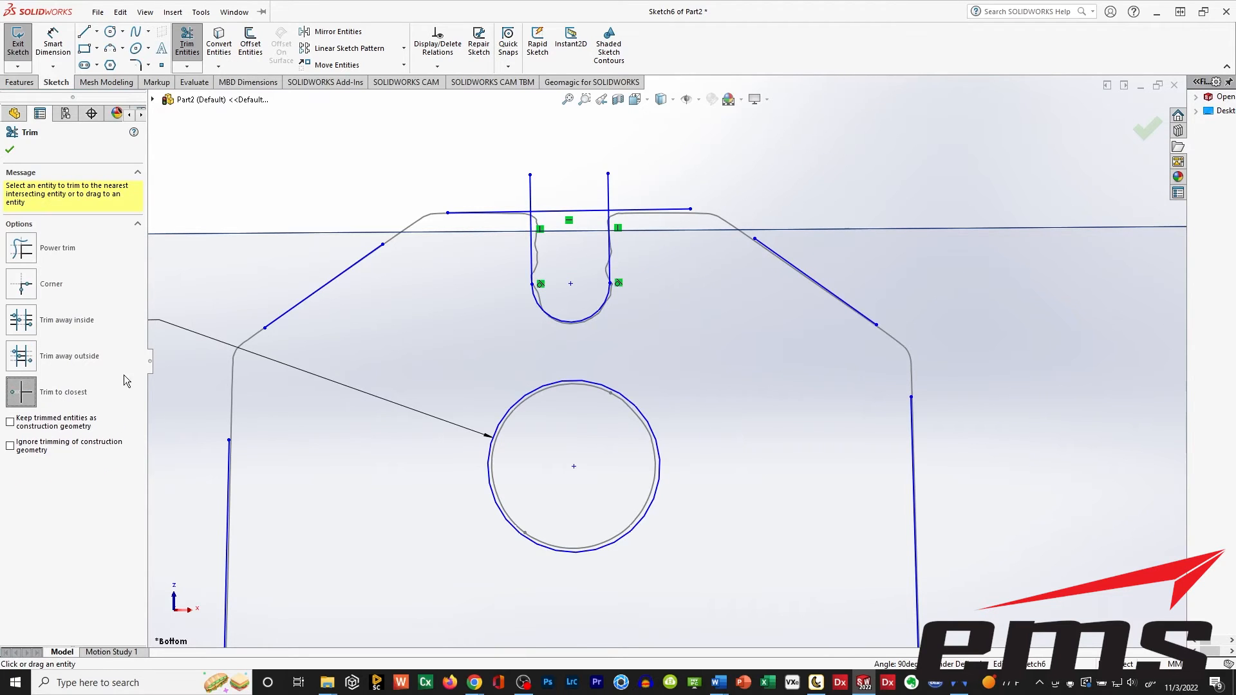
pyautogui.click(532, 194)
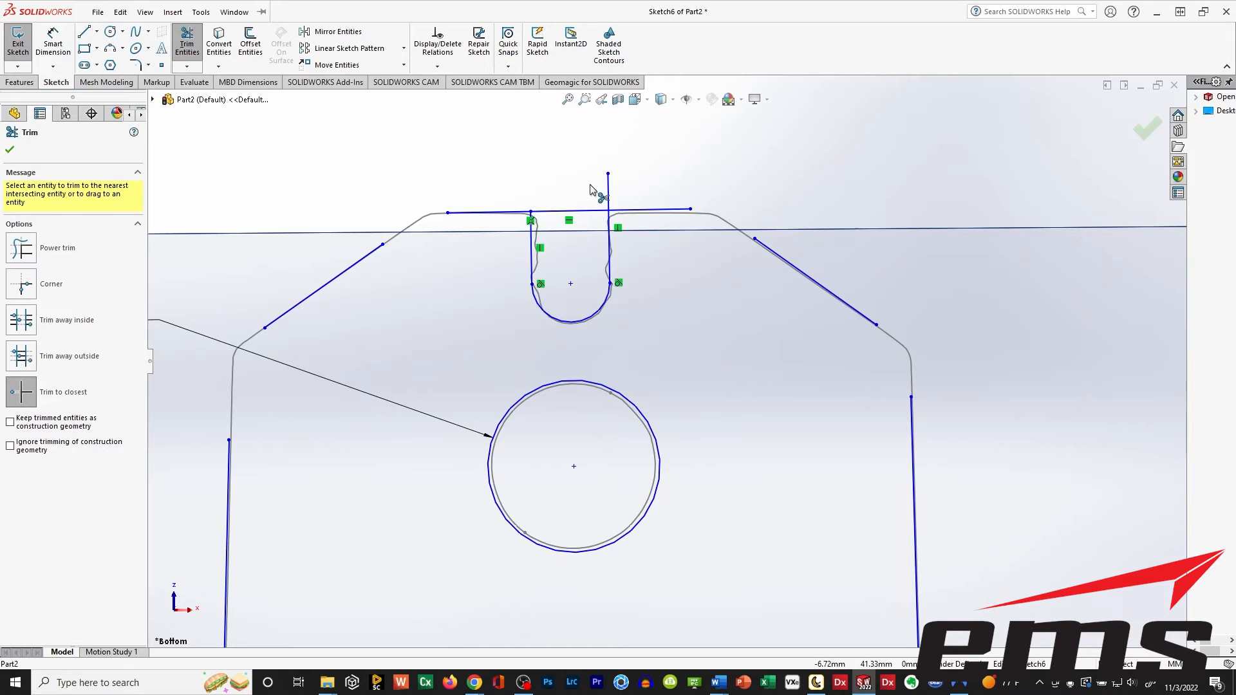
# Trim the right notch line's overhang and the top-edge segment spanning the notch opening with Trim to closest.
pyautogui.click(609, 190)
pyautogui.click(576, 210)
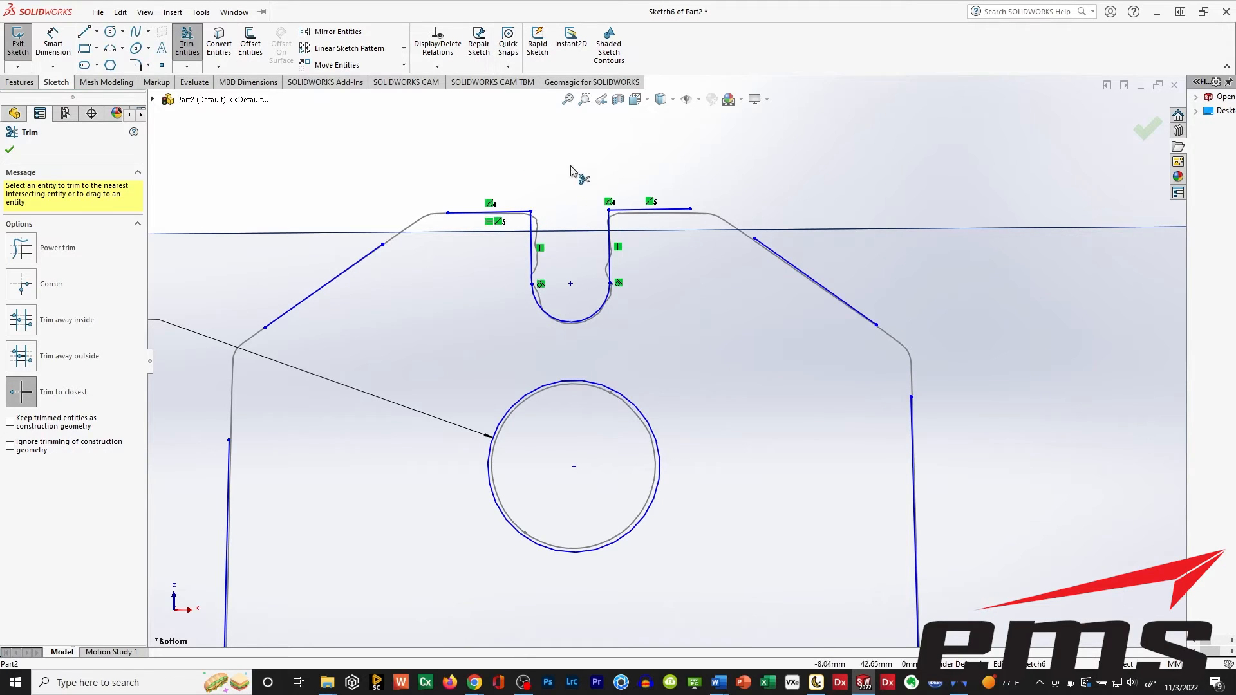
# Join both slanted shoulder lines to the profile's top edge with Corner trims.
pyautogui.click(21, 284)
pyautogui.click(370, 259)
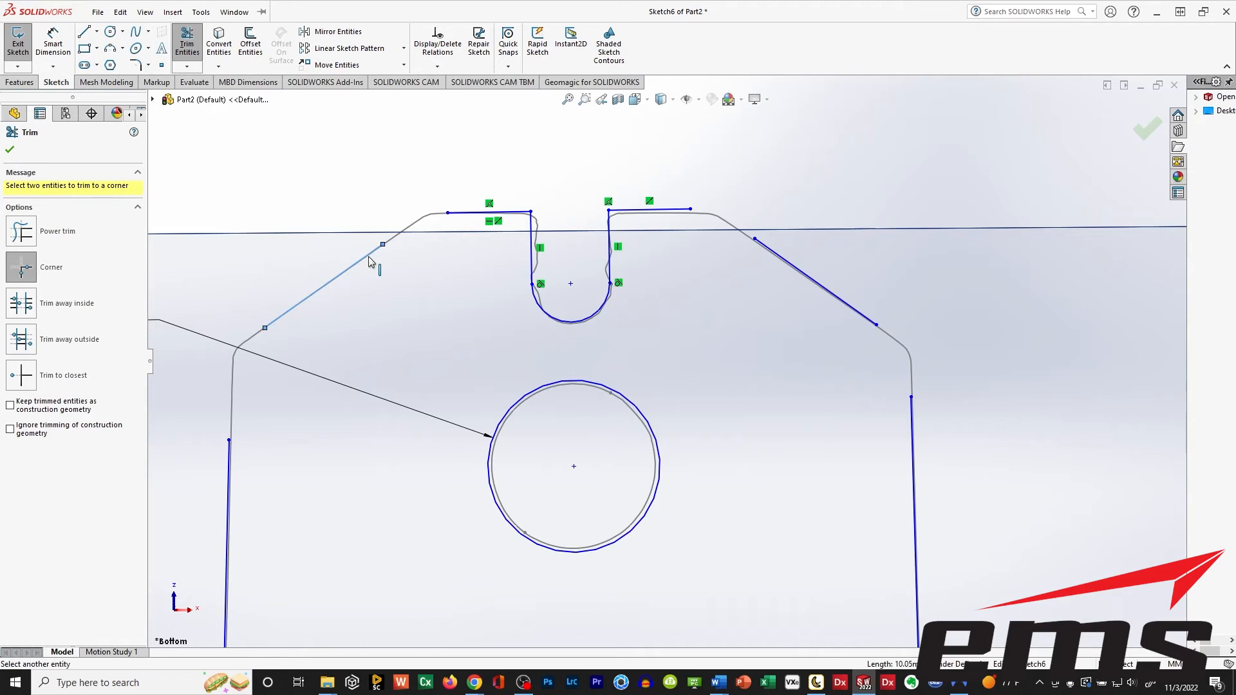
pyautogui.click(457, 213)
pyautogui.click(669, 209)
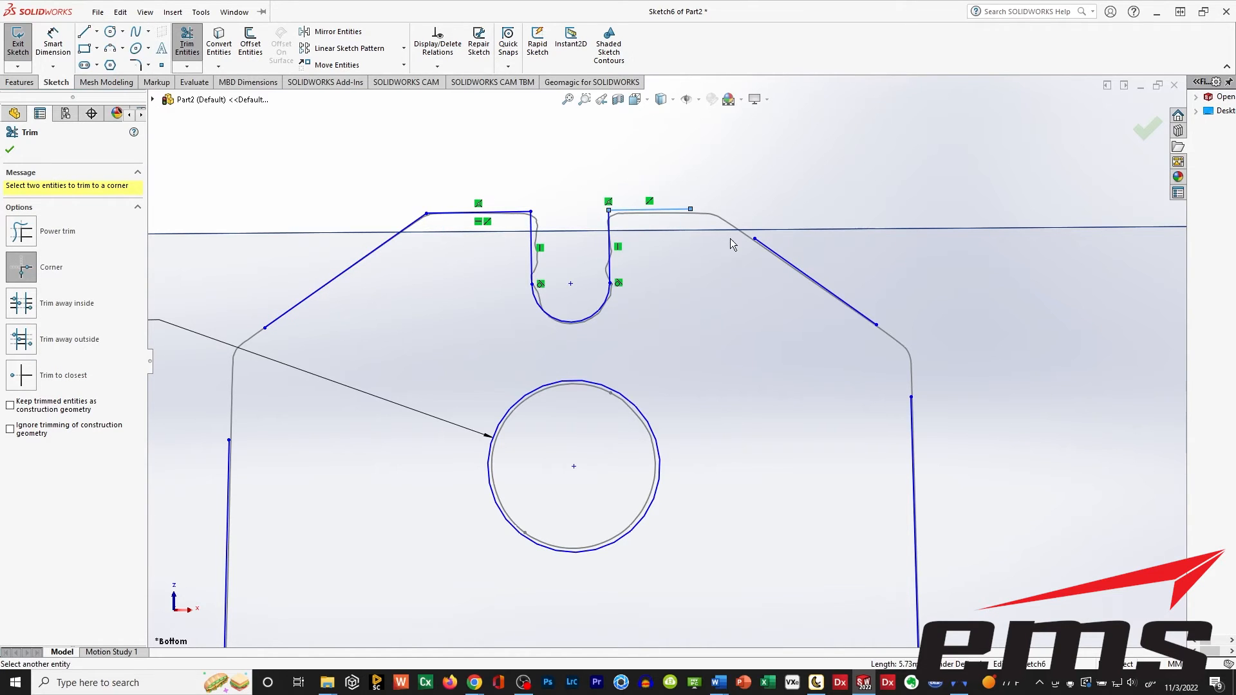
pyautogui.click(772, 251)
# Corner-trim the lower ends of both slanted shoulder lines to the upright's near-vertical side lines.
pyautogui.click(912, 425)
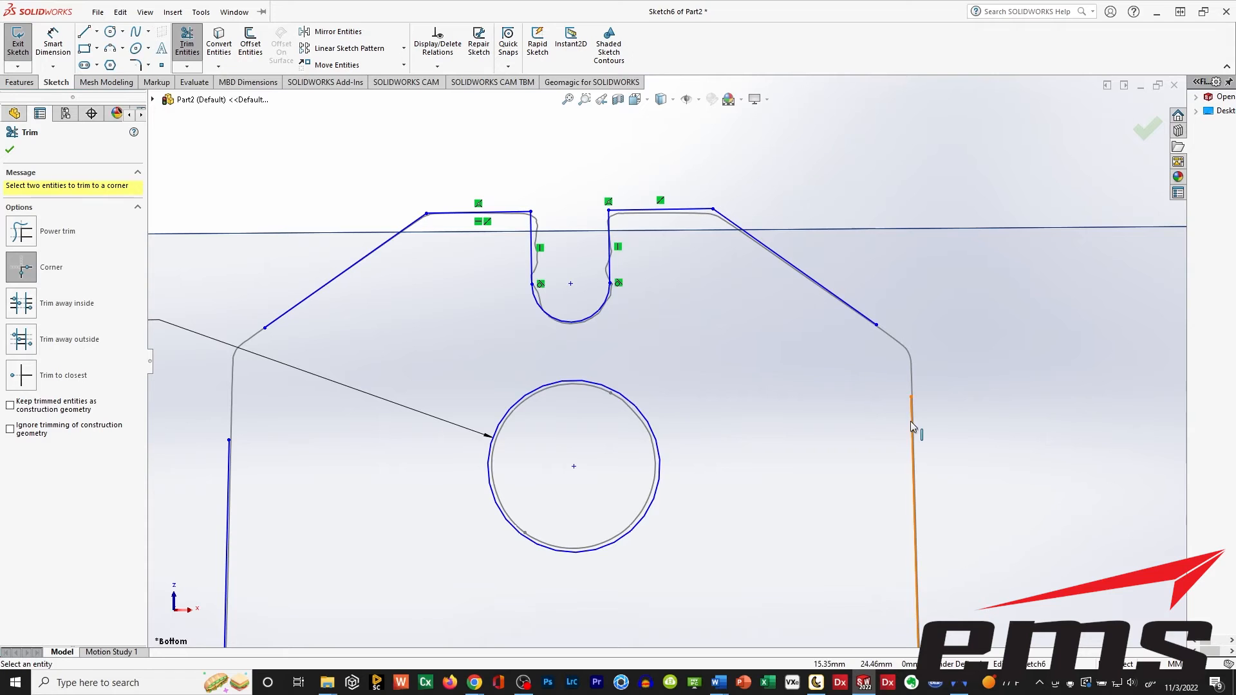
pyautogui.click(873, 330)
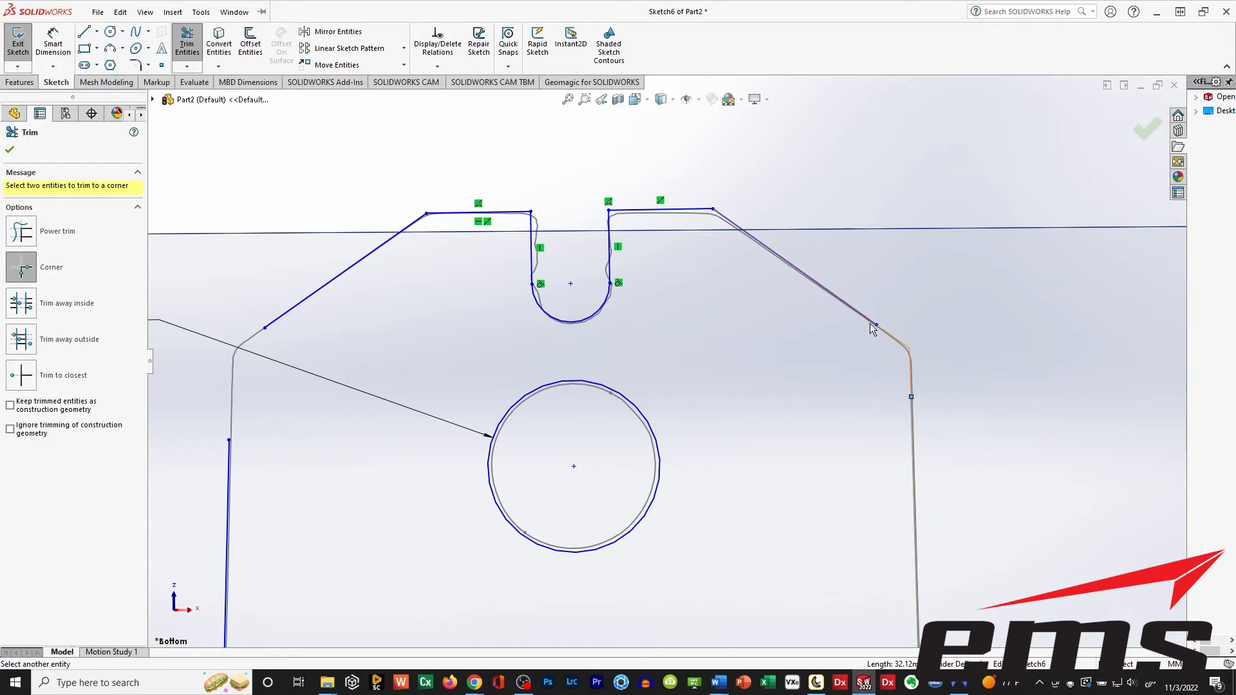
pyautogui.click(230, 474)
pyautogui.click(283, 318)
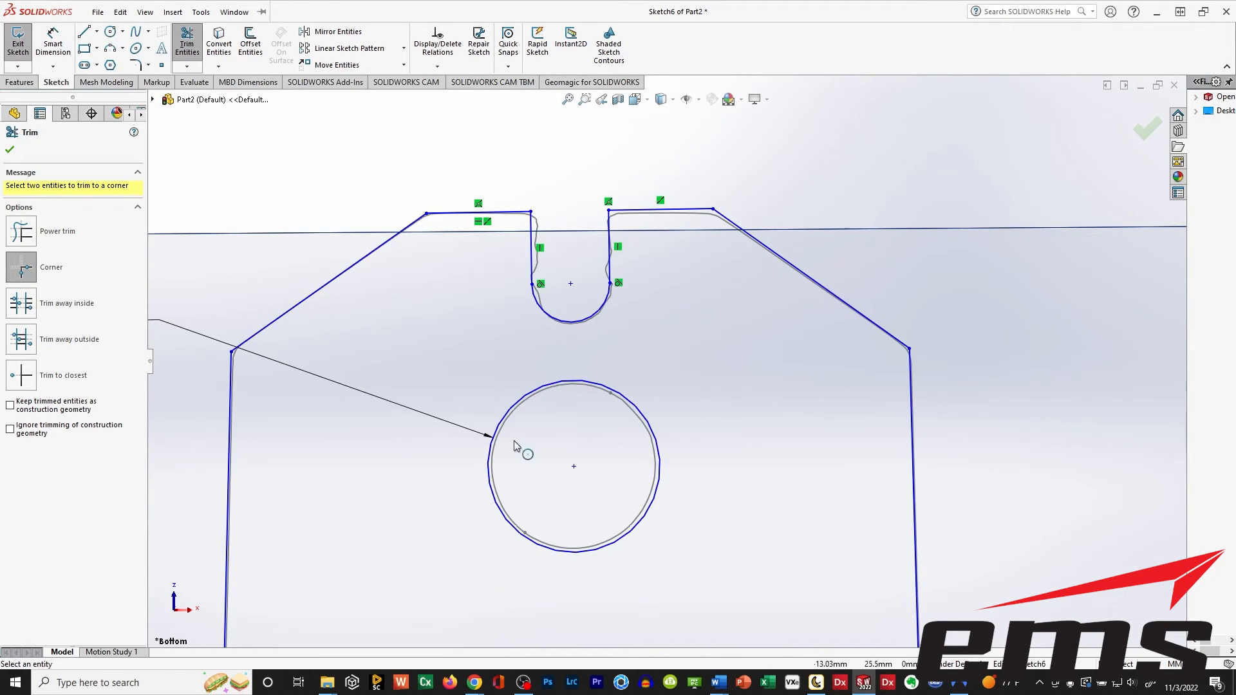
# Corner-trim the lower ends of both side lines to the flared lines leading down to the base.
pyautogui.keyDown('ctrl'); pyautogui.moveTo(542, 498); pyautogui.dragTo(523, 330, button='middle'); pyautogui.keyUp('ctrl')
pyautogui.scroll(-3, 527, 380)
pyautogui.scroll(11, 535, 403)
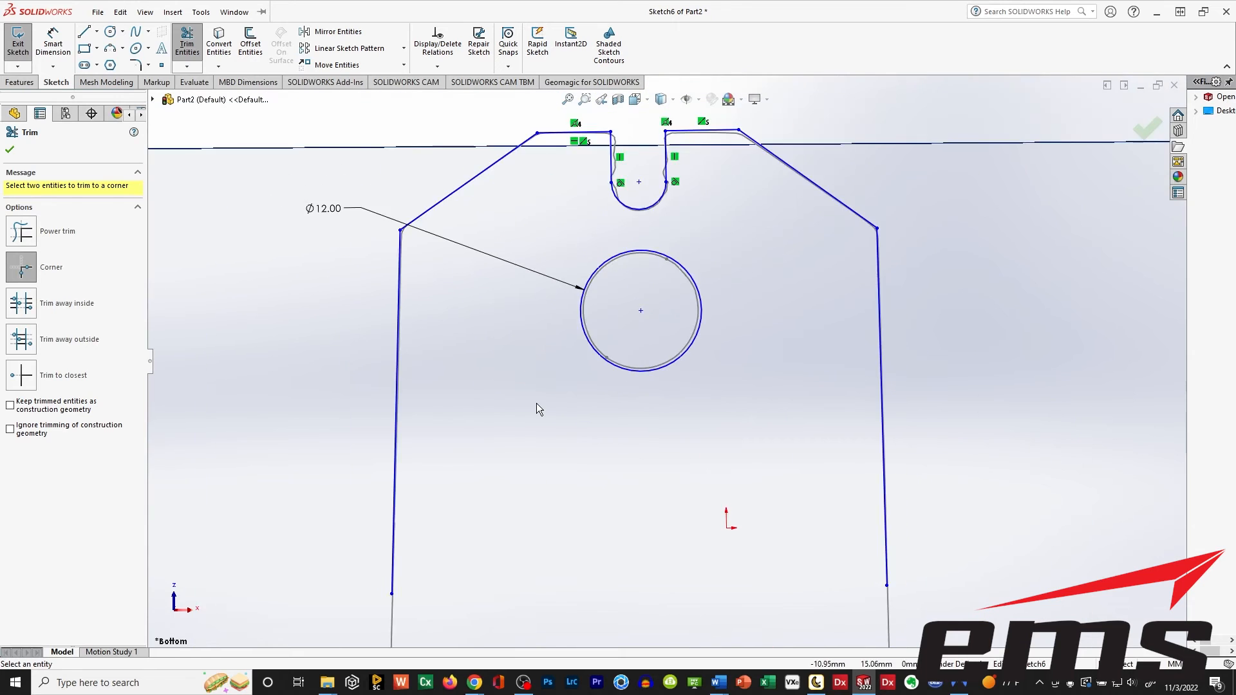
pyautogui.moveTo(624, 479)
pyautogui.keyDown('ctrl'); pyautogui.mouseDown(button='middle')
pyautogui.moveTo(579, 403)
pyautogui.moveTo(525, 364)
pyautogui.mouseUp(button='middle'); pyautogui.keyUp('ctrl')
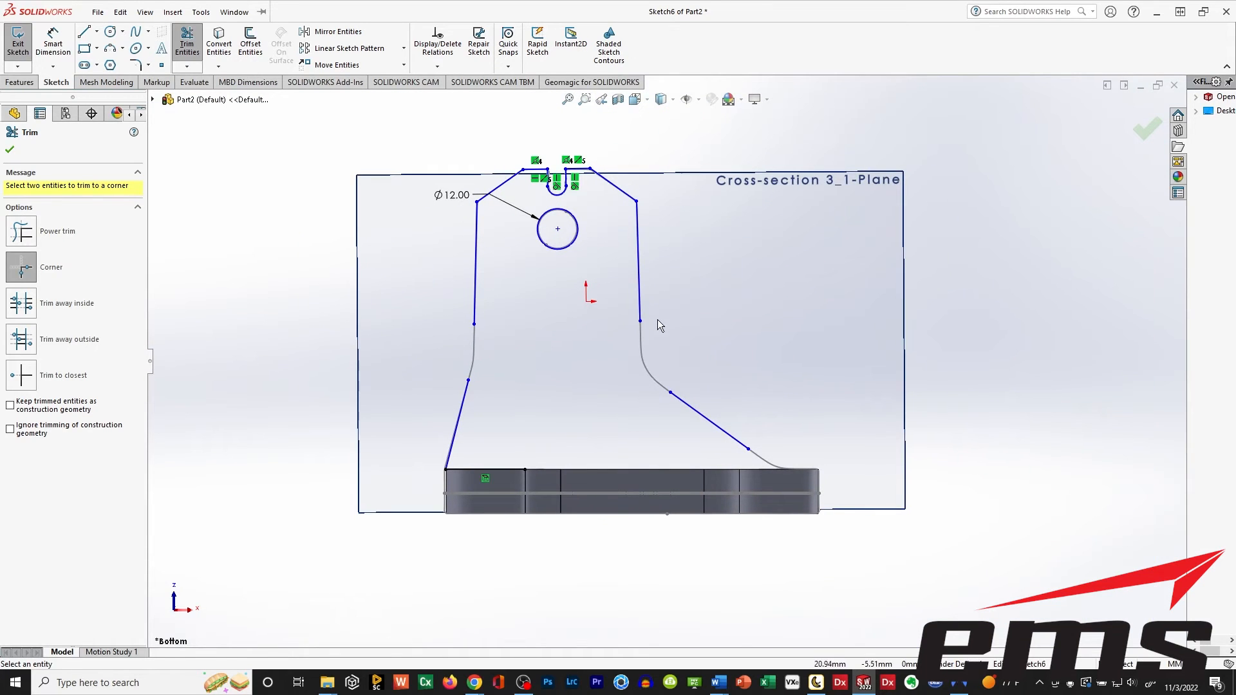
pyautogui.click(639, 308)
pyautogui.click(692, 408)
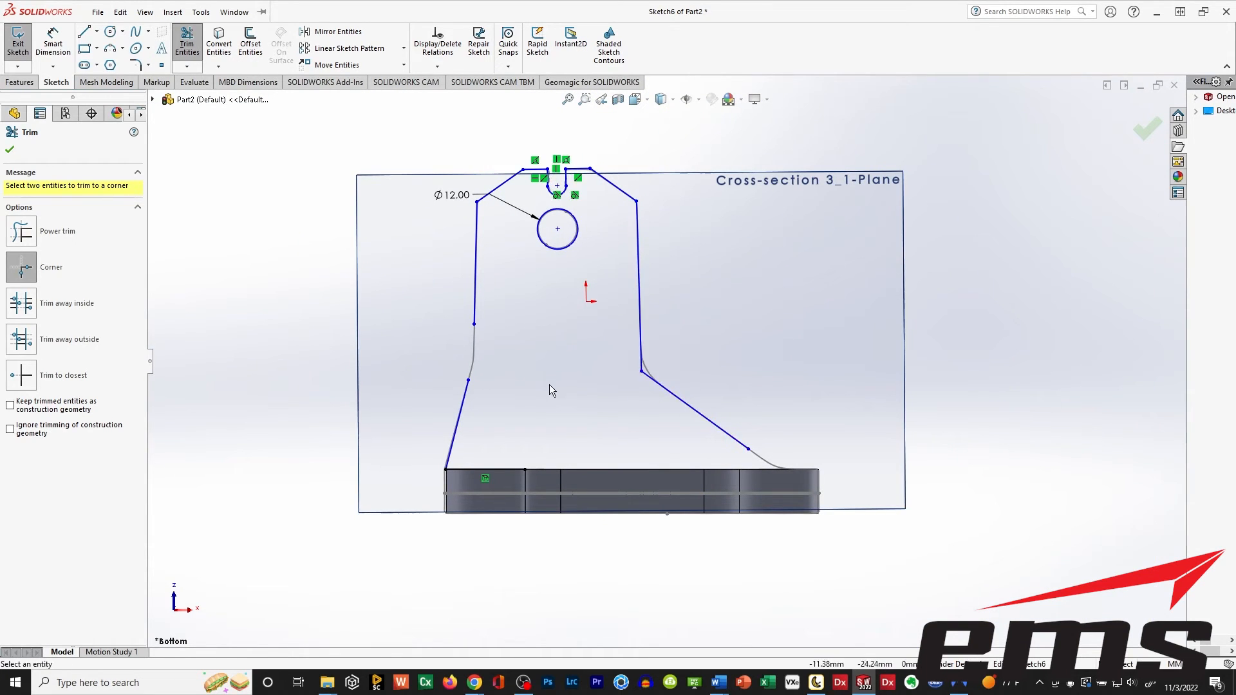
pyautogui.click(460, 412)
pyautogui.click(477, 300)
# Corner-trim the lower-right flared line to the base line to close the profile, and exit the sketch.
pyautogui.keyDown('ctrl'); pyautogui.moveTo(647, 462); pyautogui.dragTo(602, 357, button='middle'); pyautogui.keyUp('ctrl')
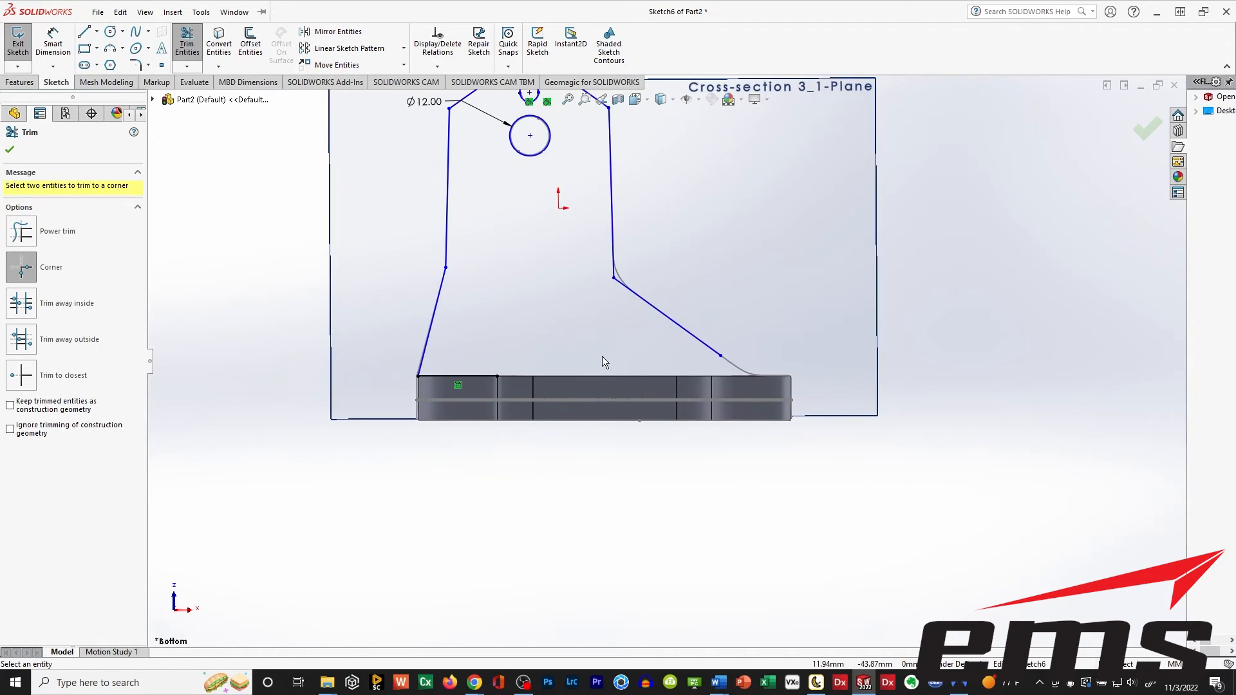
pyautogui.click(703, 345)
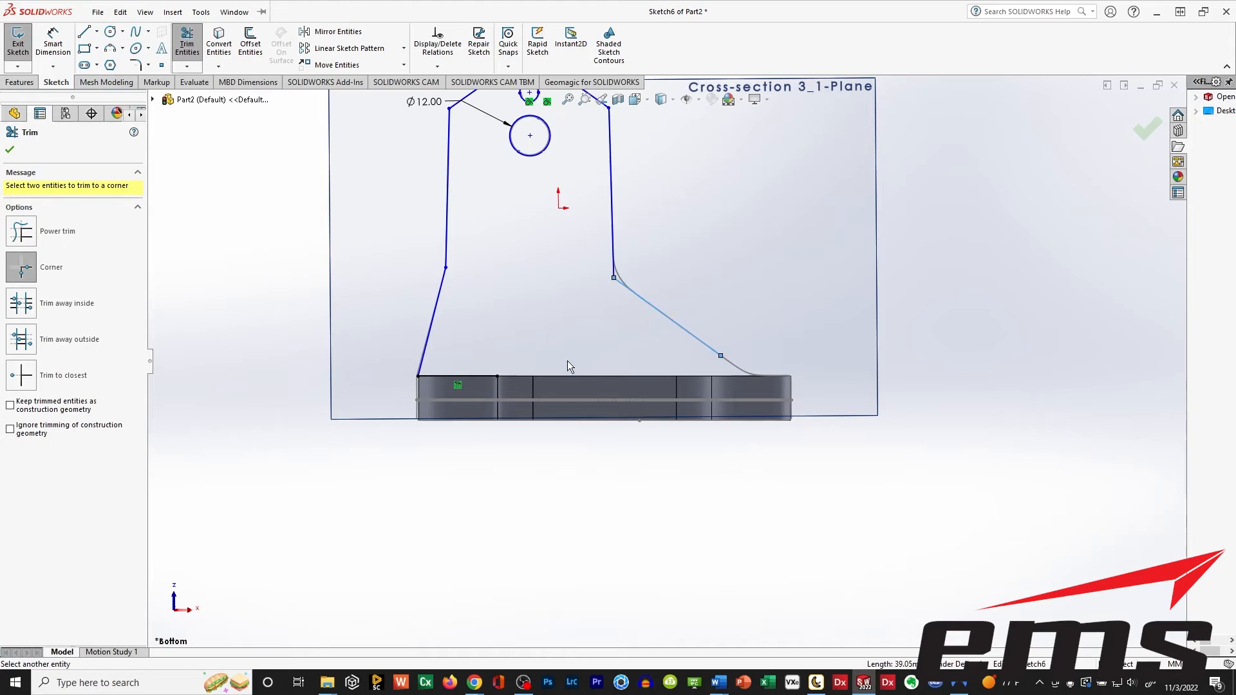
pyautogui.click(484, 376)
pyautogui.click(16, 144)
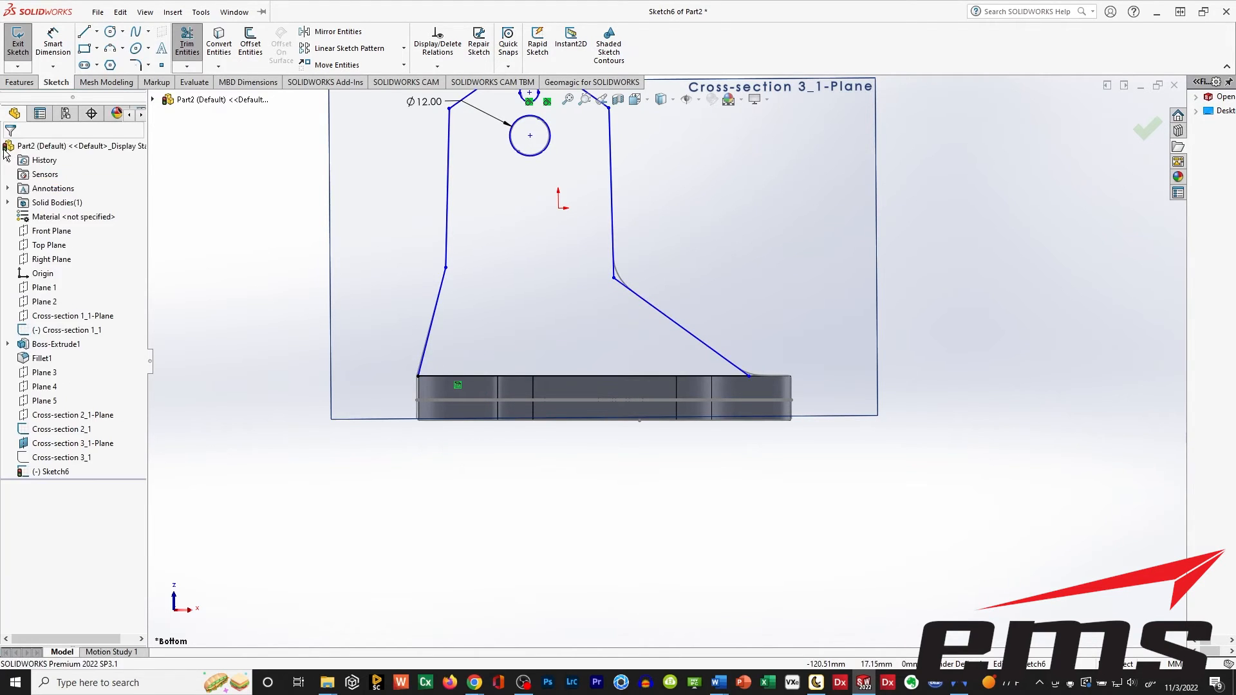
pyautogui.keyDown('ctrl'); pyautogui.moveTo(600, 297); pyautogui.dragTo(594, 382, button='middle'); pyautogui.keyUp('ctrl')
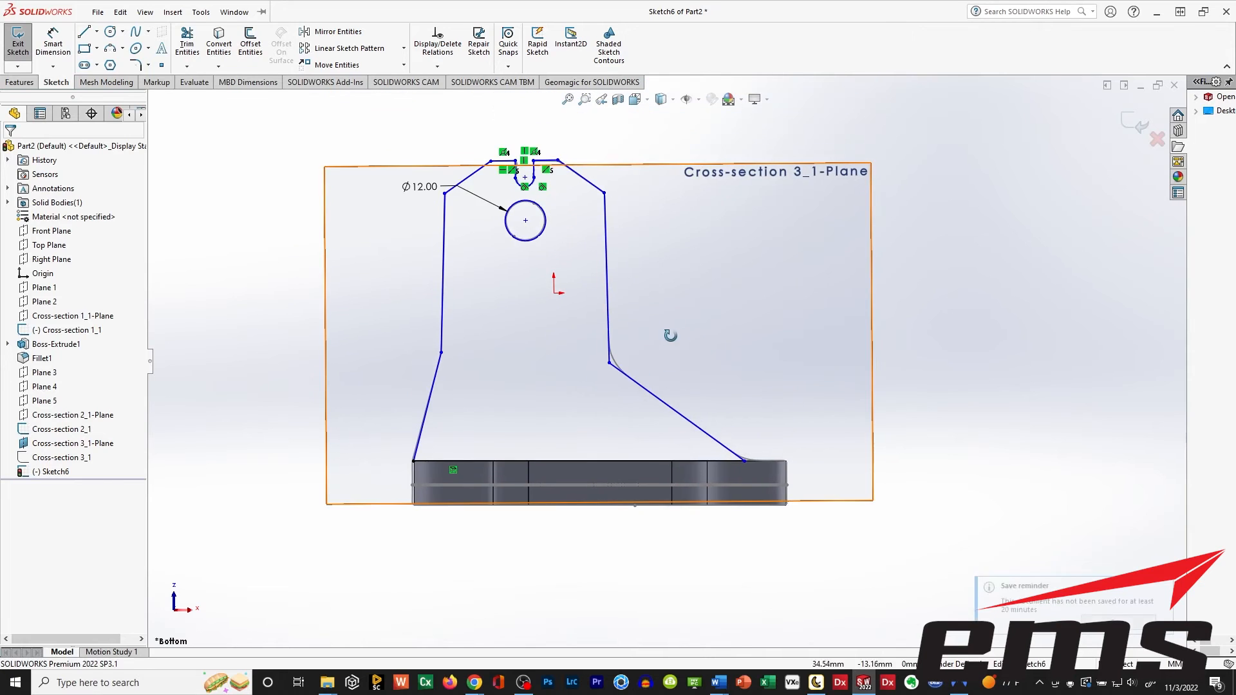
pyautogui.moveTo(670, 337)
pyautogui.mouseDown(button='middle')
pyautogui.moveTo(580, 359)
pyautogui.moveTo(567, 387)
pyautogui.mouseUp(button='middle')
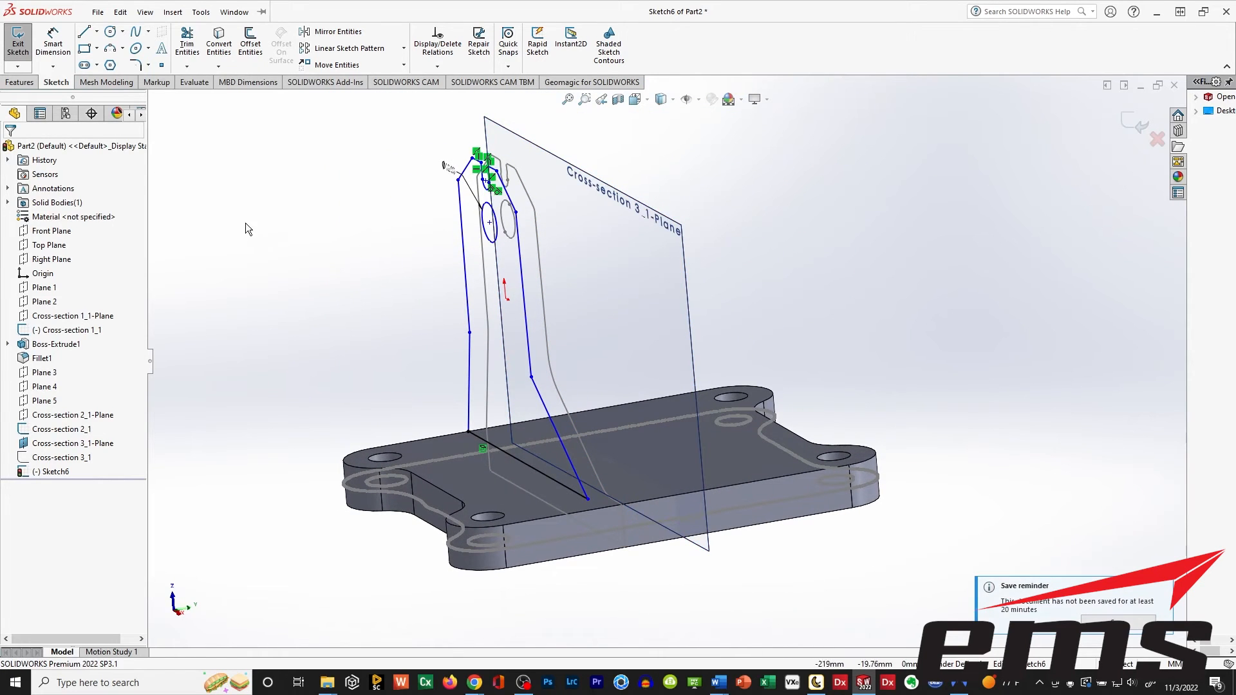
pyautogui.click(17, 45)
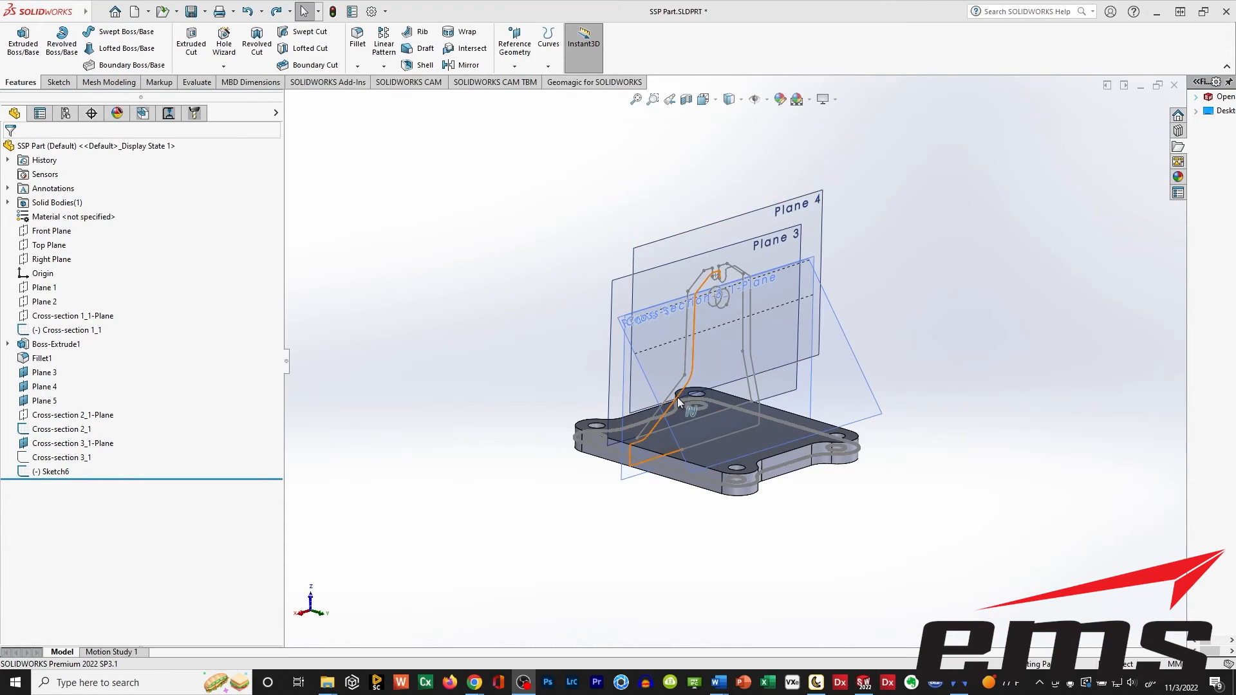
# Extrude the upright profile 88 mm blind across the base plate in the reversed direction, with Merge result off.
pyautogui.moveTo(678, 401); pyautogui.dragTo(761, 350, button='middle')
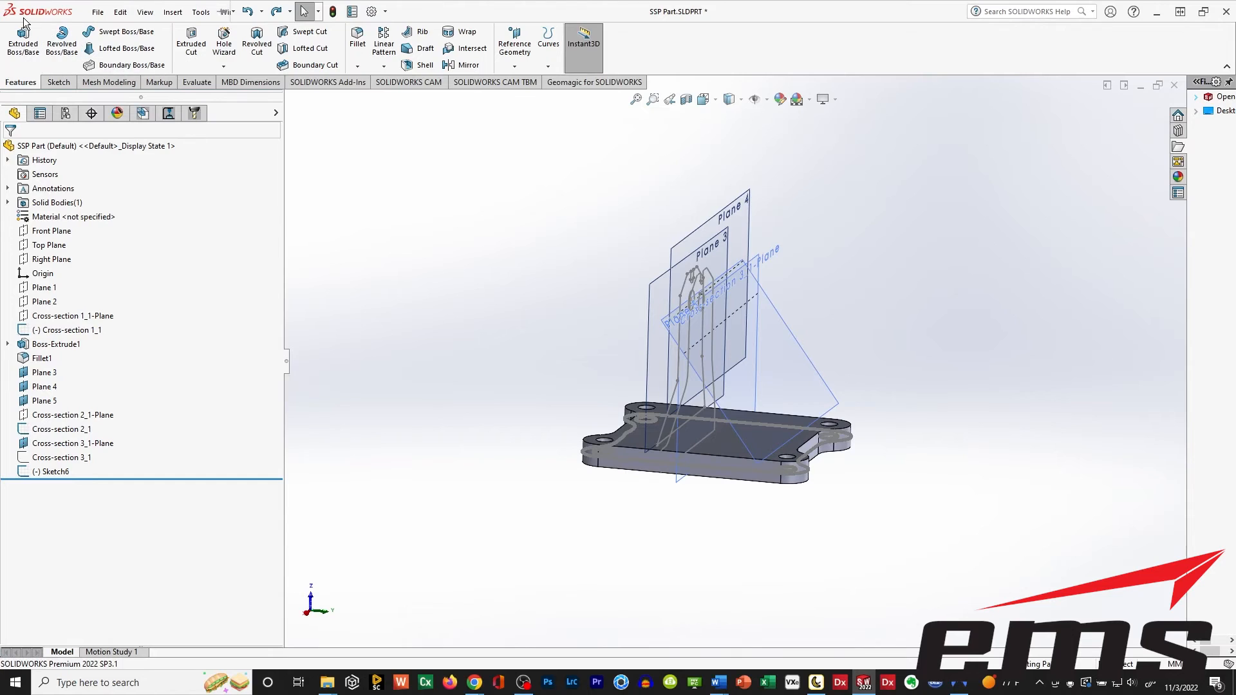
pyautogui.click(23, 42)
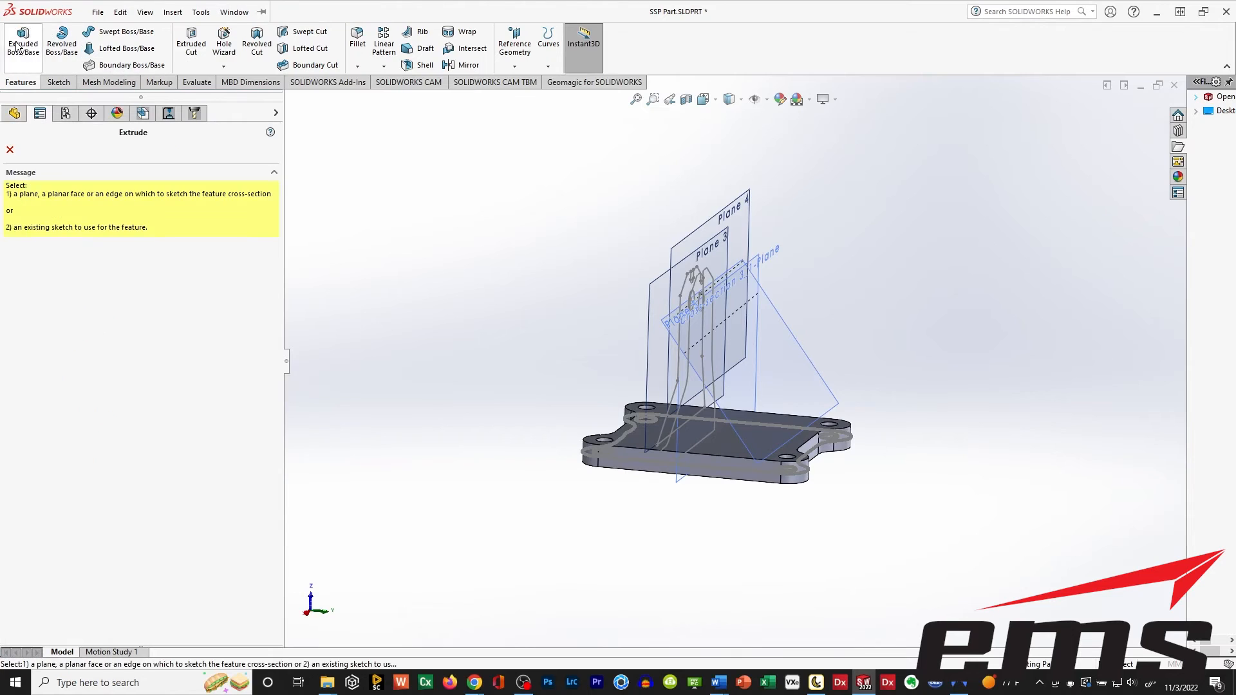
pyautogui.click(697, 282)
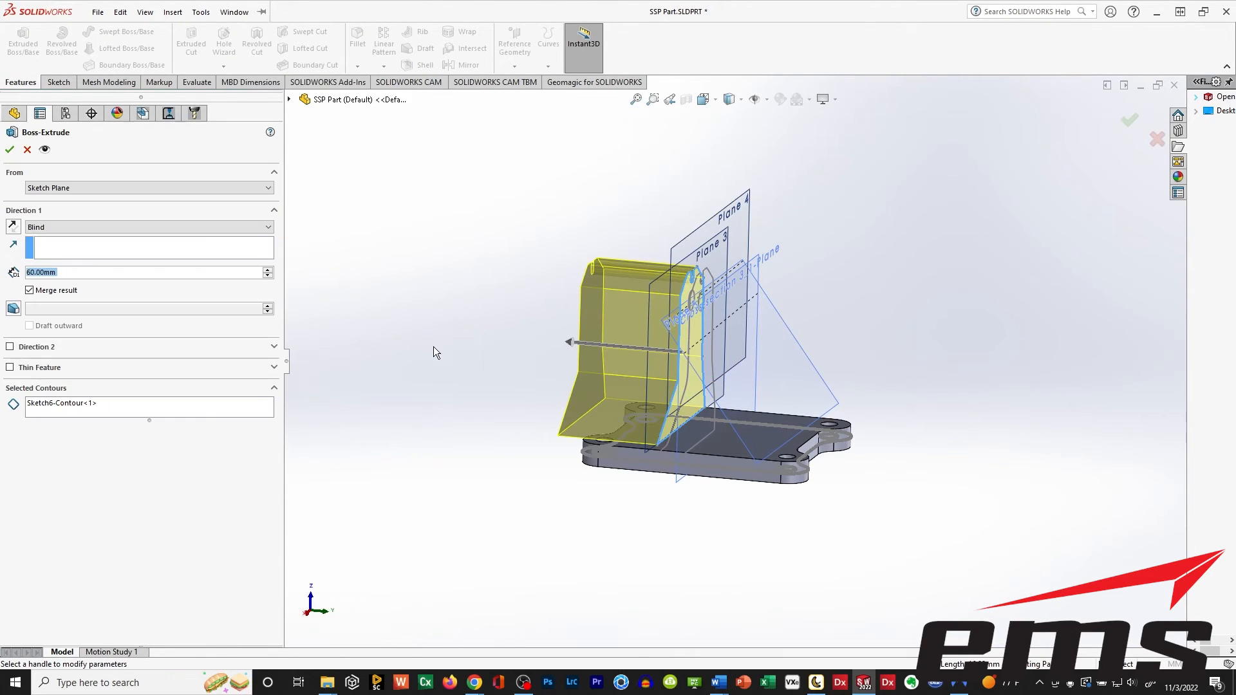
pyautogui.click(12, 226)
pyautogui.moveTo(649, 325); pyautogui.dragTo(703, 286, button='middle')
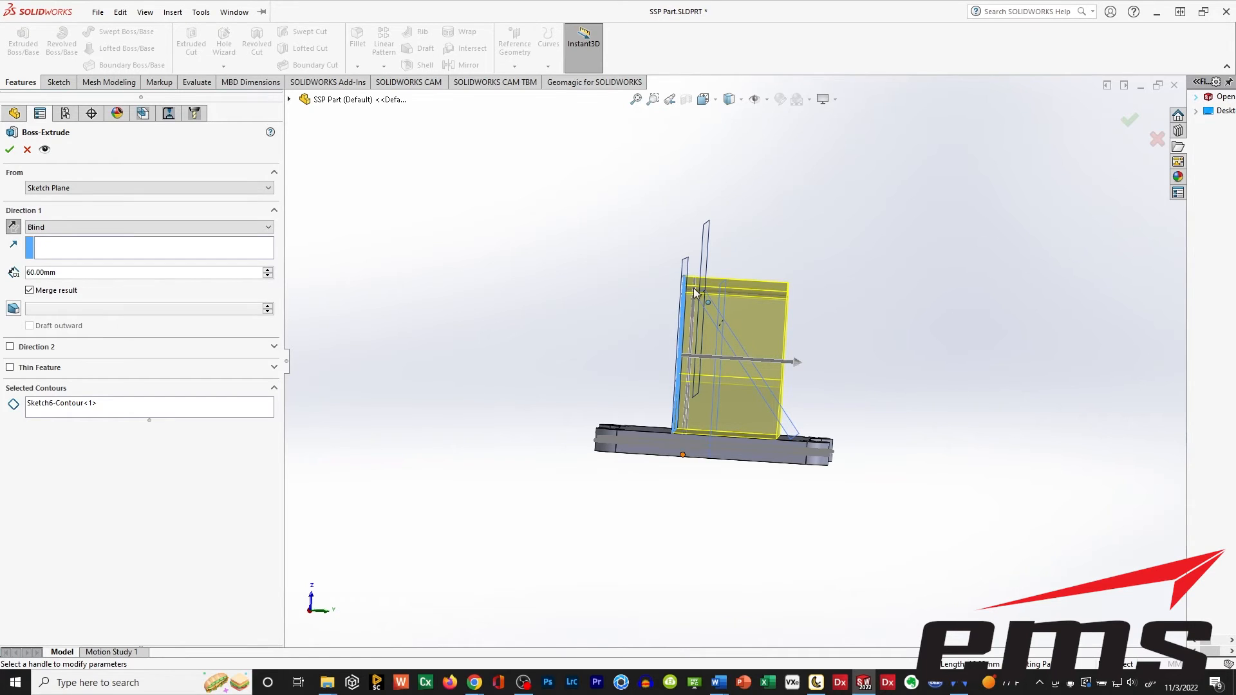
pyautogui.moveTo(744, 396); pyautogui.dragTo(781, 347, button='middle')
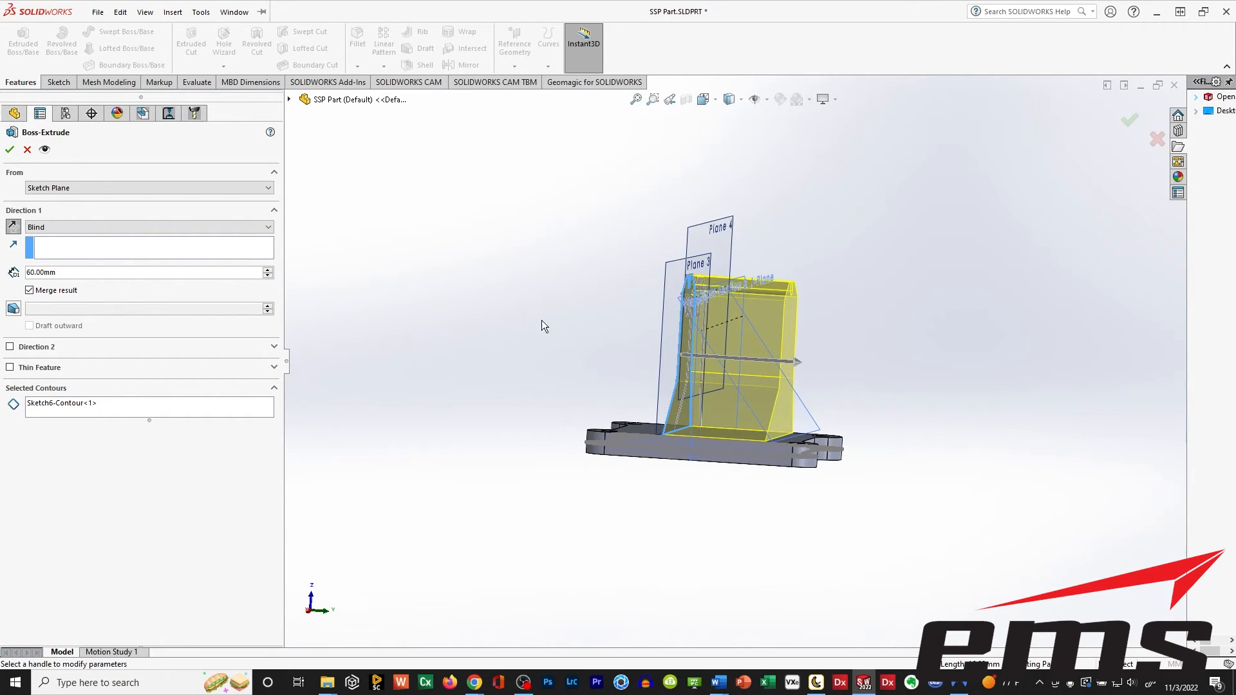
pyautogui.moveTo(597, 321); pyautogui.dragTo(760, 372, button='middle')
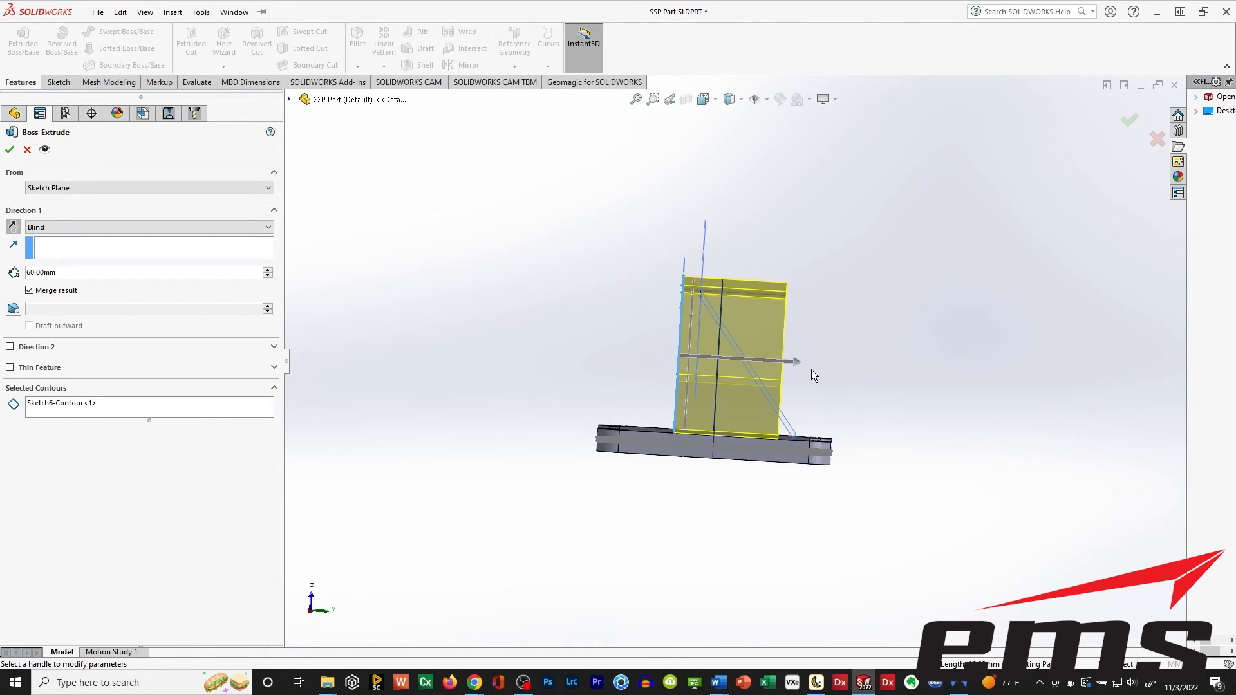
pyautogui.moveTo(796, 364); pyautogui.dragTo(845, 365)
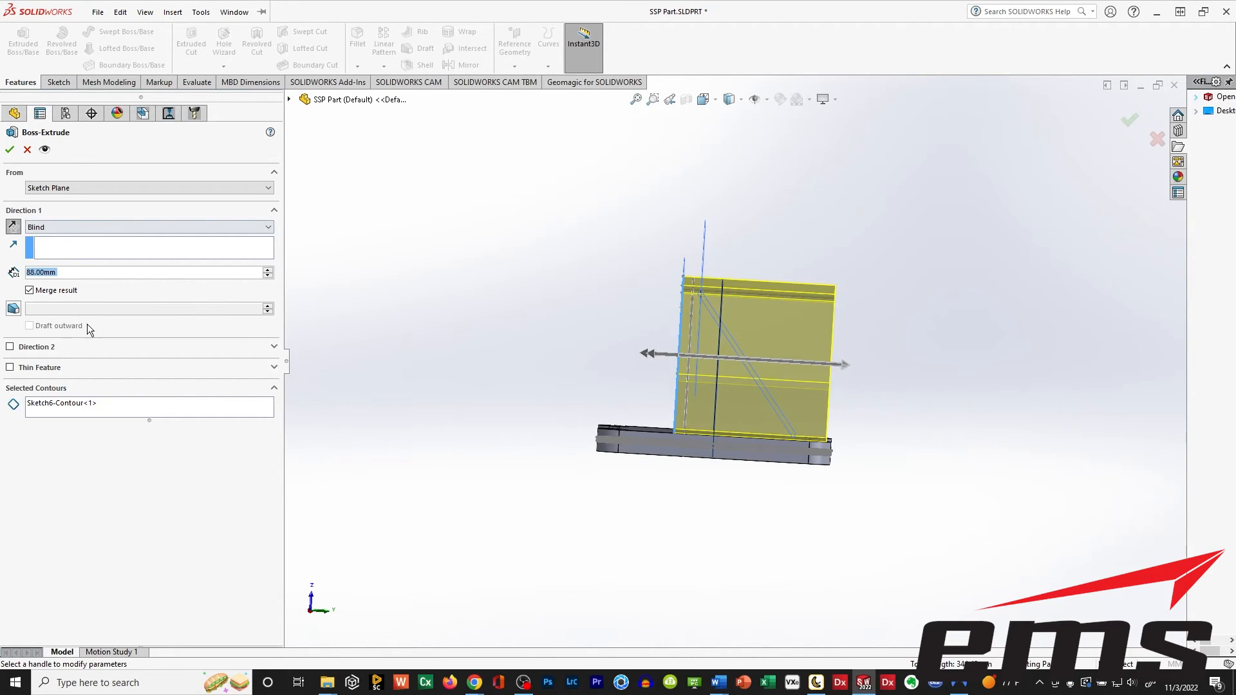
pyautogui.click(29, 291)
pyautogui.moveTo(551, 302); pyautogui.dragTo(519, 313, button='middle')
pyautogui.click(10, 149)
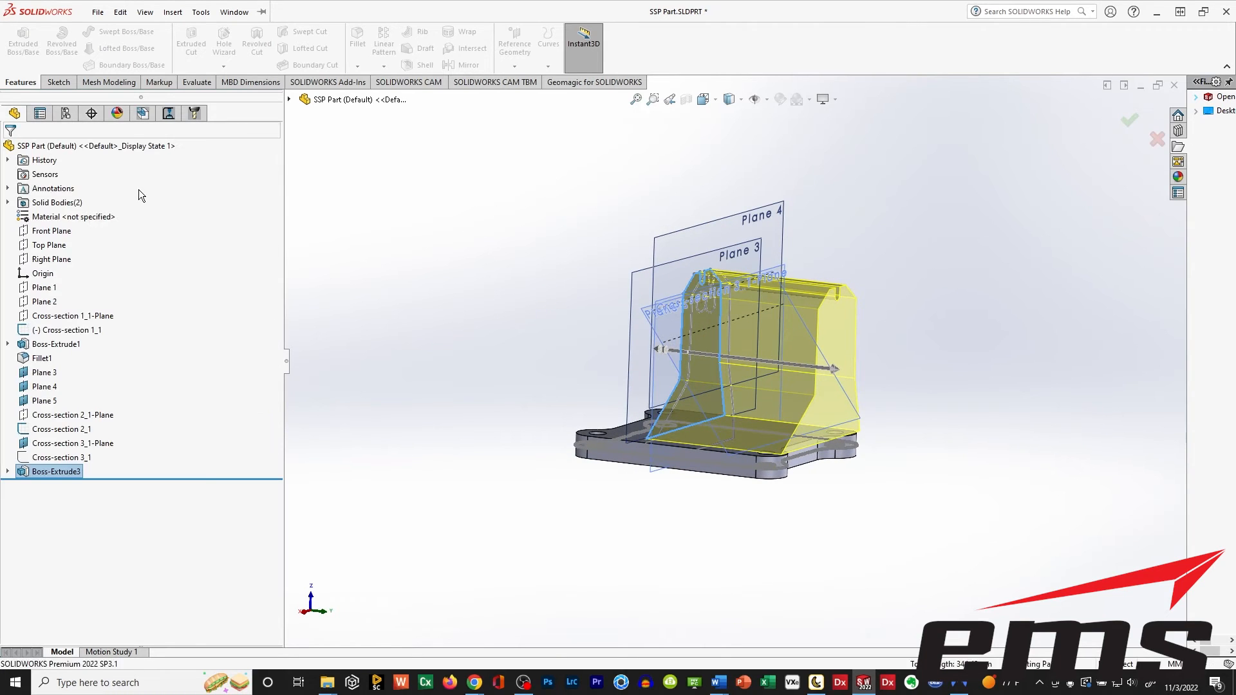
# Switch to peel.CAD and fit a plane to the long side face of the scanned base, perpendicular to Plane 1's normal.
pyautogui.moveTo(412, 291); pyautogui.dragTo(448, 300, button='middle')
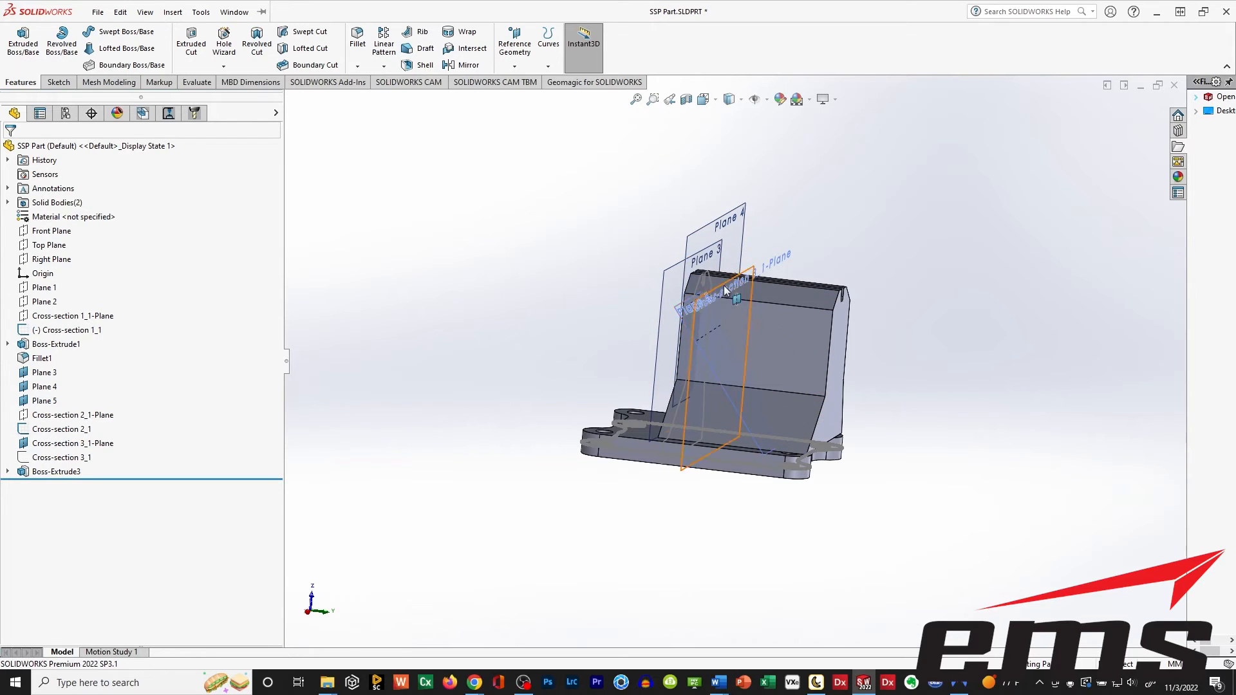
pyautogui.click(817, 683)
pyautogui.moveTo(647, 459); pyautogui.dragTo(596, 463)
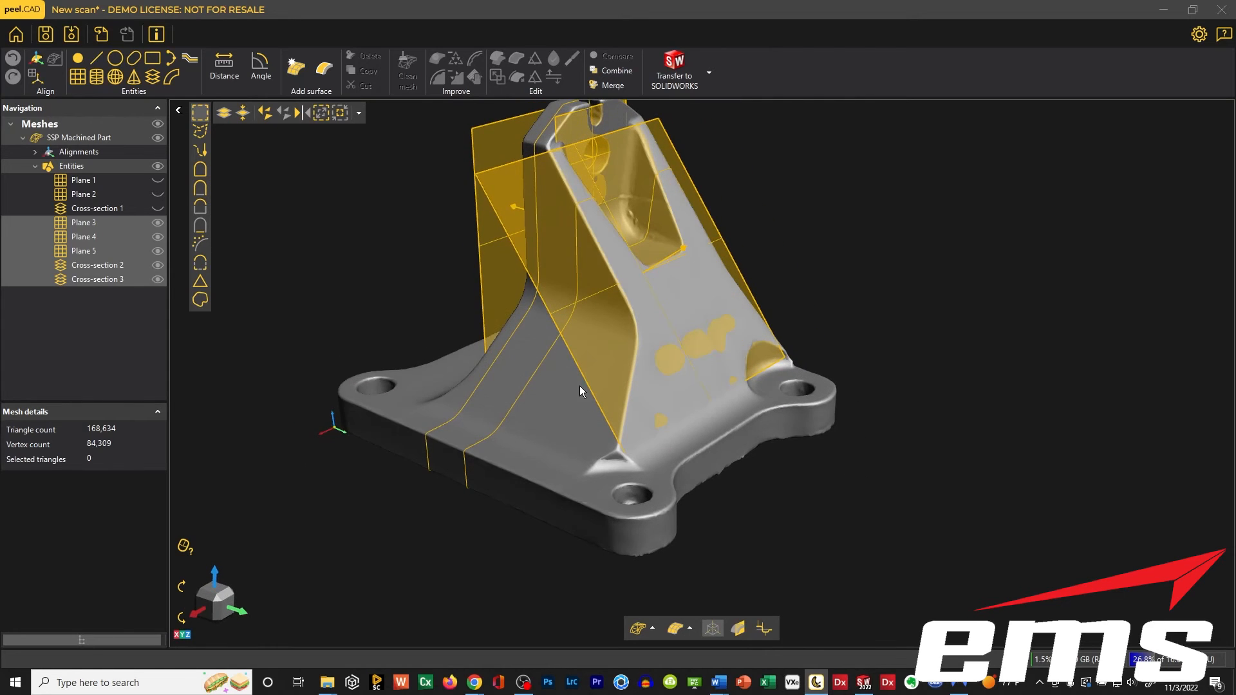
pyautogui.moveTo(580, 387); pyautogui.dragTo(626, 420, button='middle')
pyautogui.scroll(1, 624, 417)
pyautogui.scroll(-1, 622, 420)
pyautogui.moveTo(622, 422); pyautogui.dragTo(603, 396)
pyautogui.scroll(2, 609, 419)
pyautogui.scroll(-2, 609, 419)
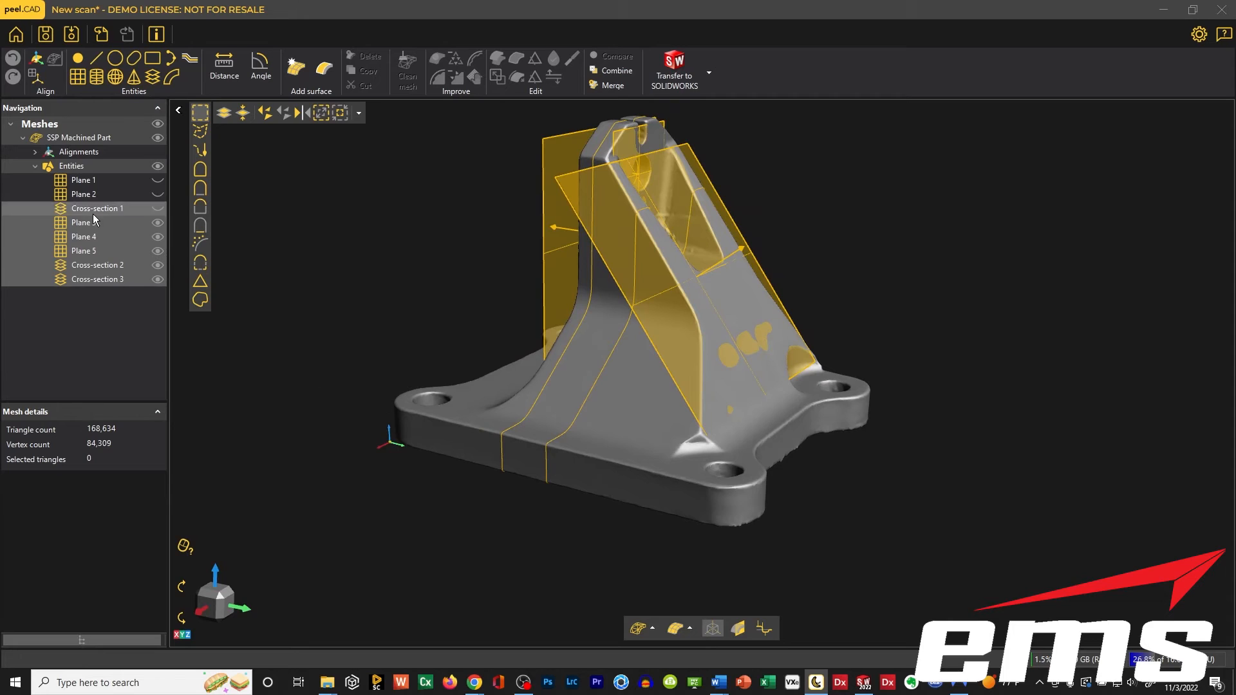
pyautogui.click(80, 79)
pyautogui.click(455, 444)
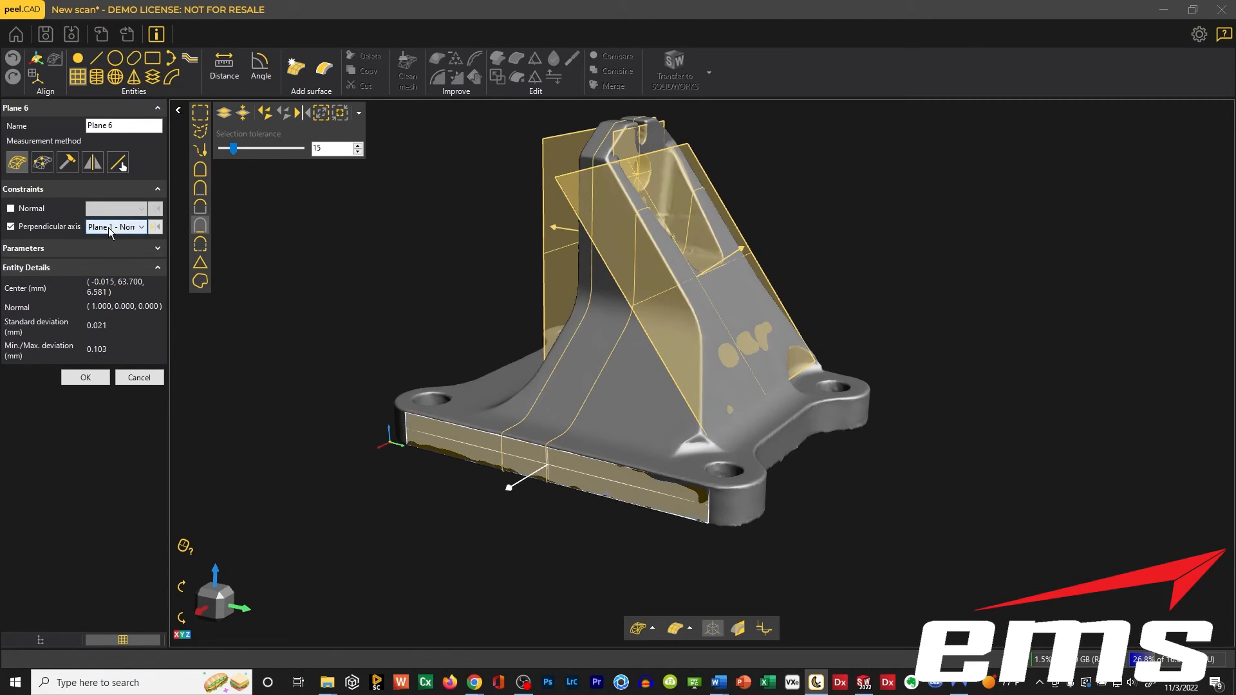
pyautogui.click(87, 377)
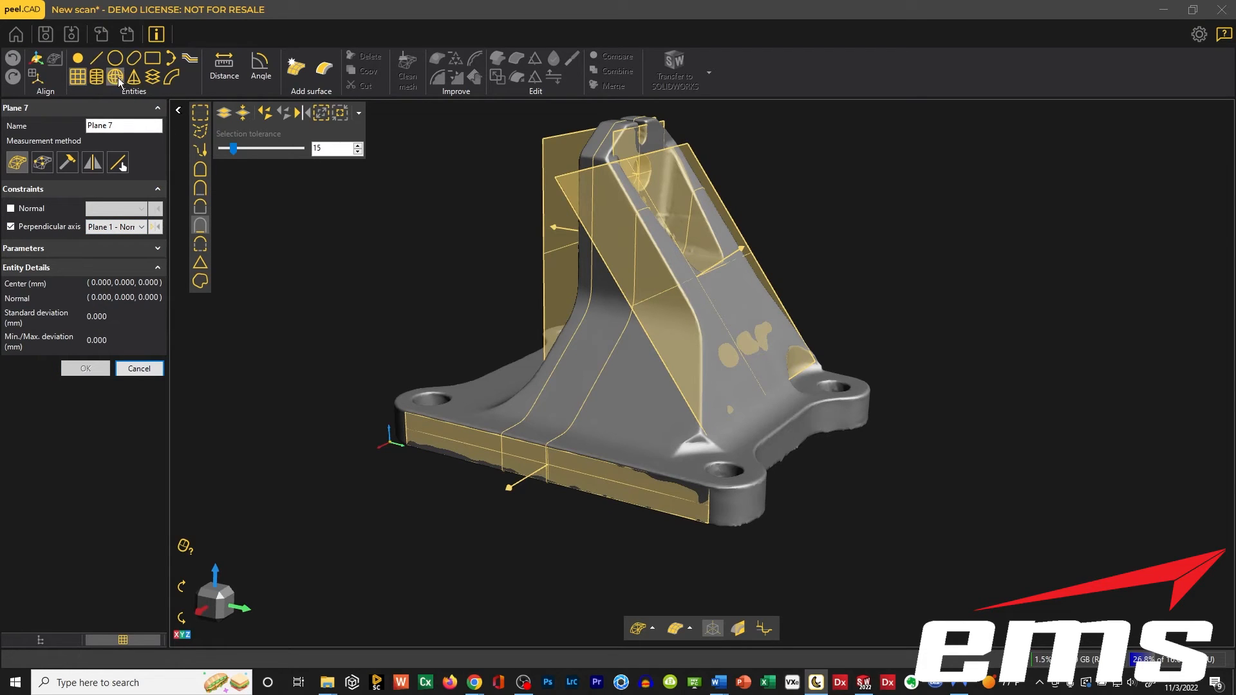
# Create a single linear cross-section from Plane 6, offset about 70.2 mm into the part through the upright.
pyautogui.click(152, 76)
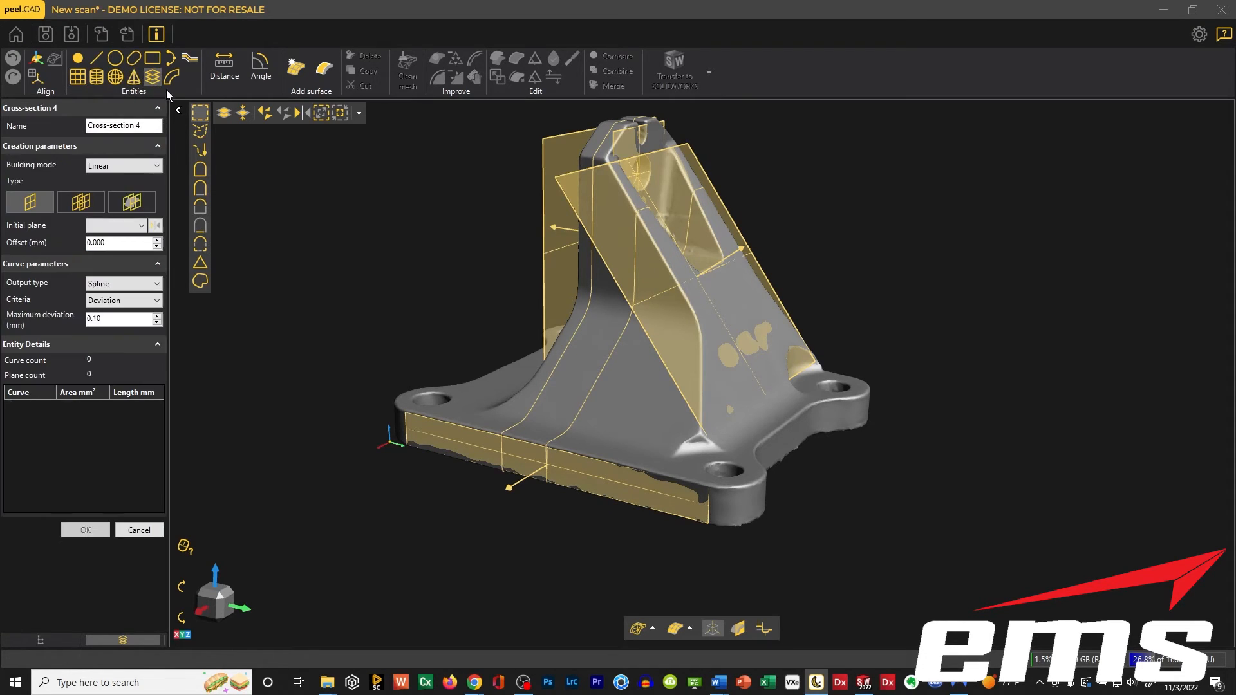
pyautogui.click(119, 225)
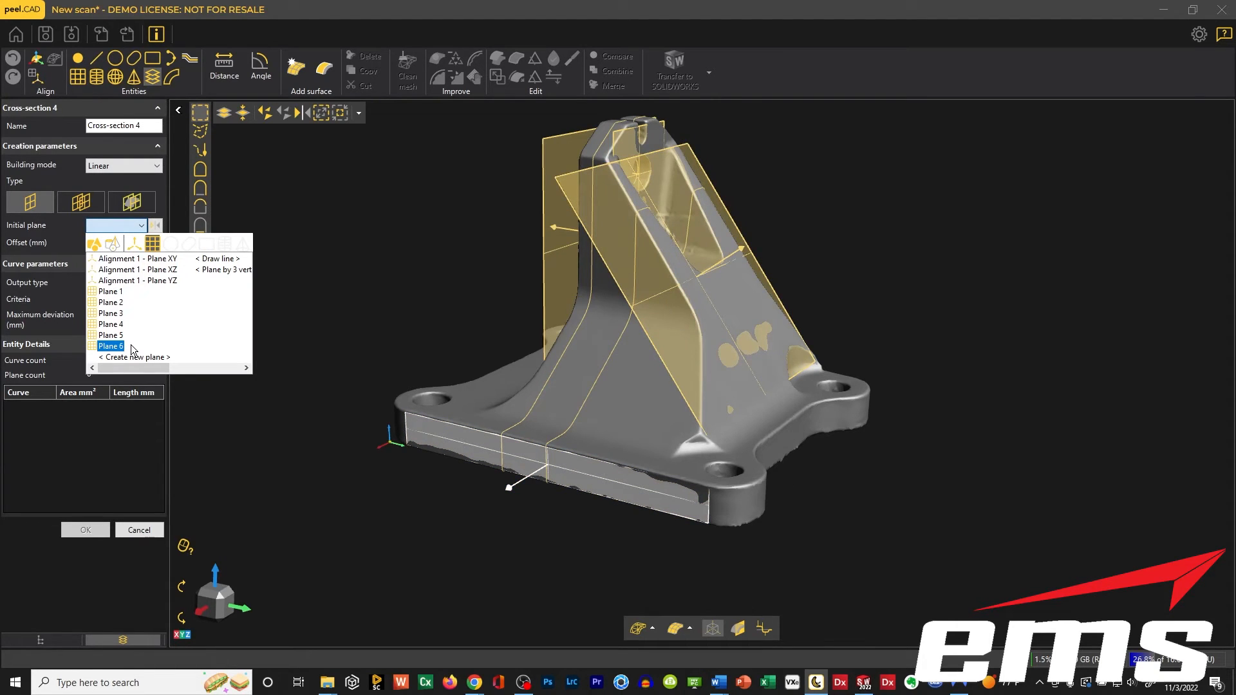
pyautogui.click(111, 346)
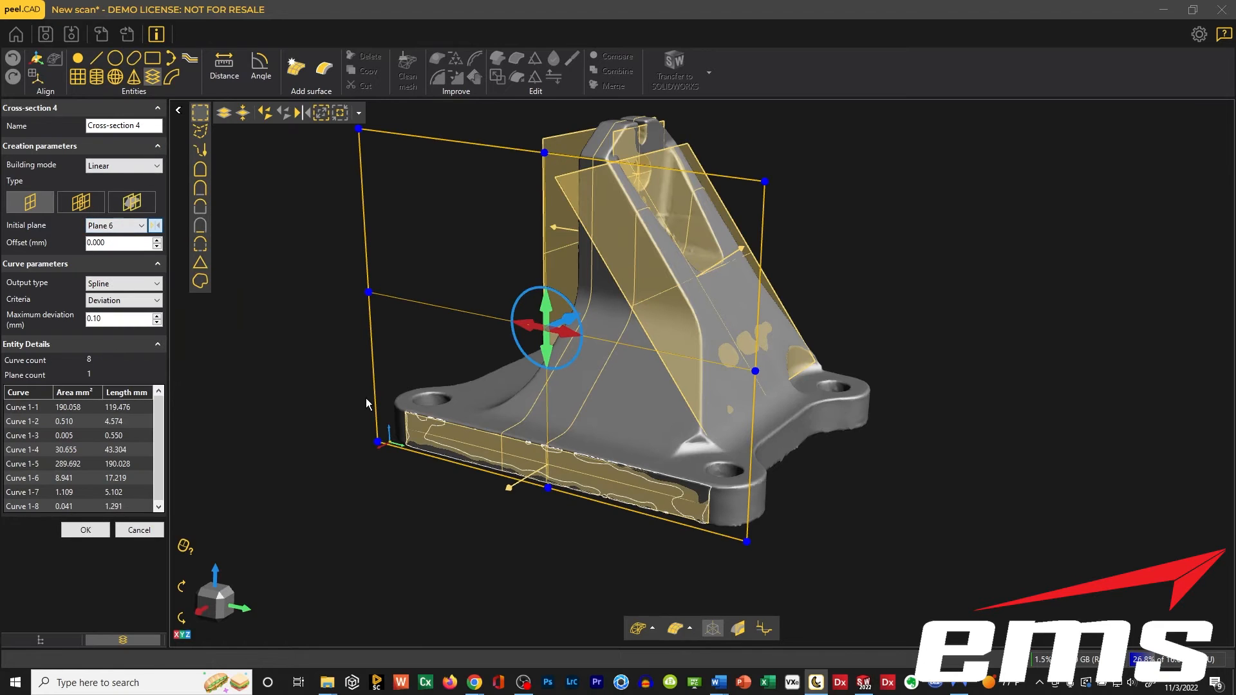
pyautogui.moveTo(569, 327); pyautogui.dragTo(694, 281)
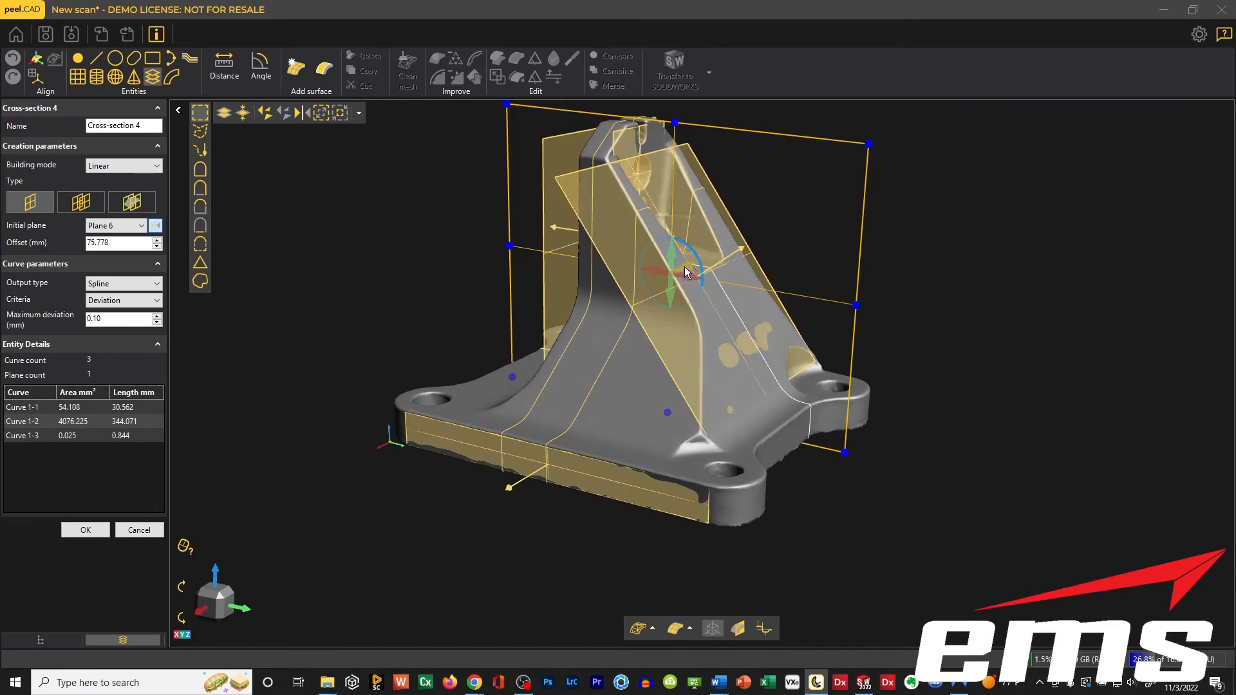
pyautogui.moveTo(684, 272); pyautogui.dragTo(676, 276)
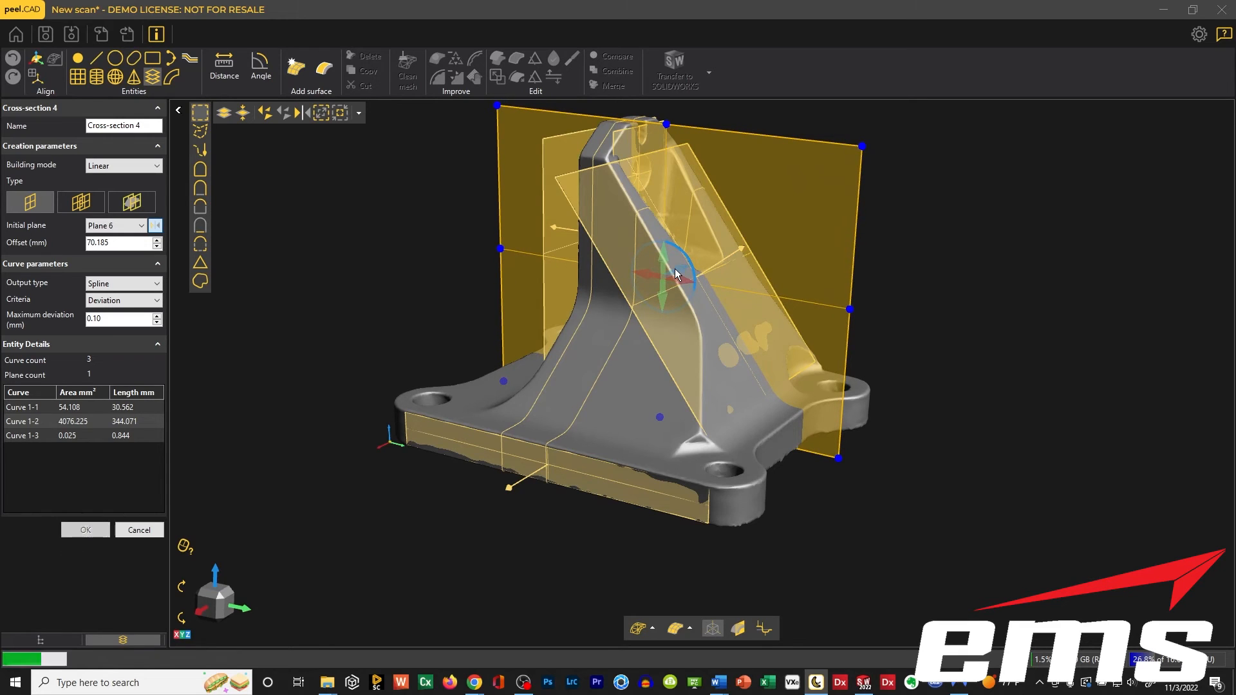
pyautogui.click(86, 529)
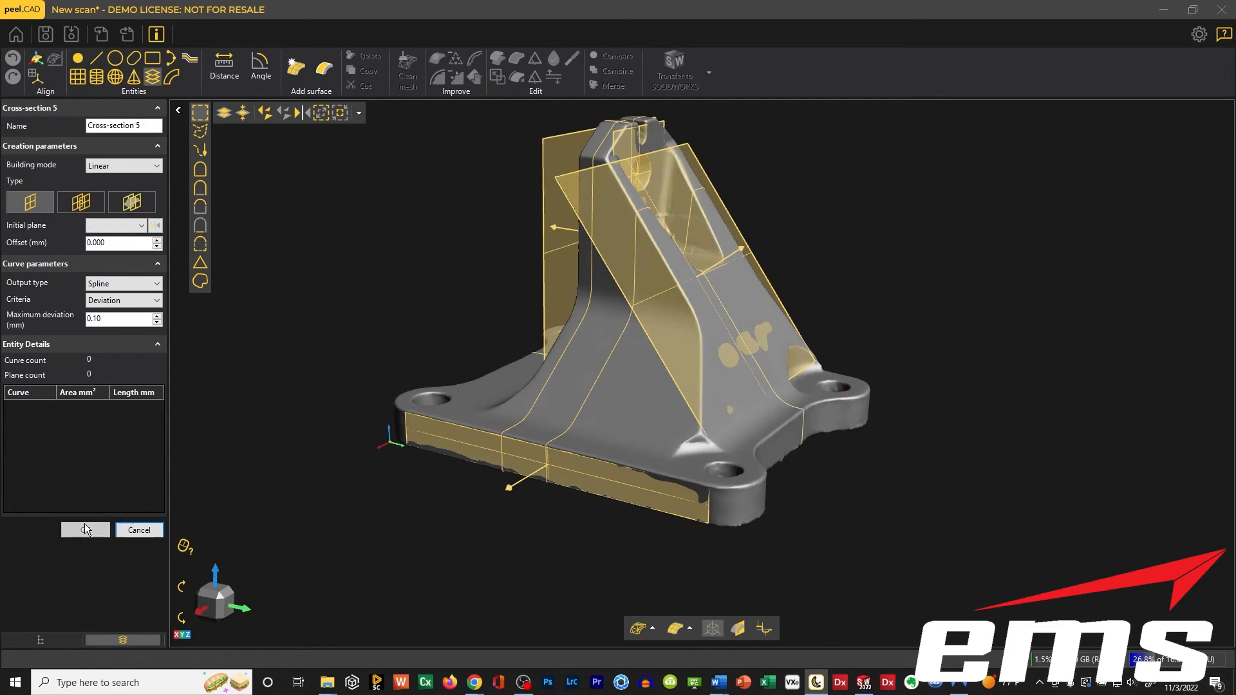
pyautogui.click(142, 526)
# Transfer Cross-section 4 to SOLIDWORKS.
pyautogui.click(87, 308)
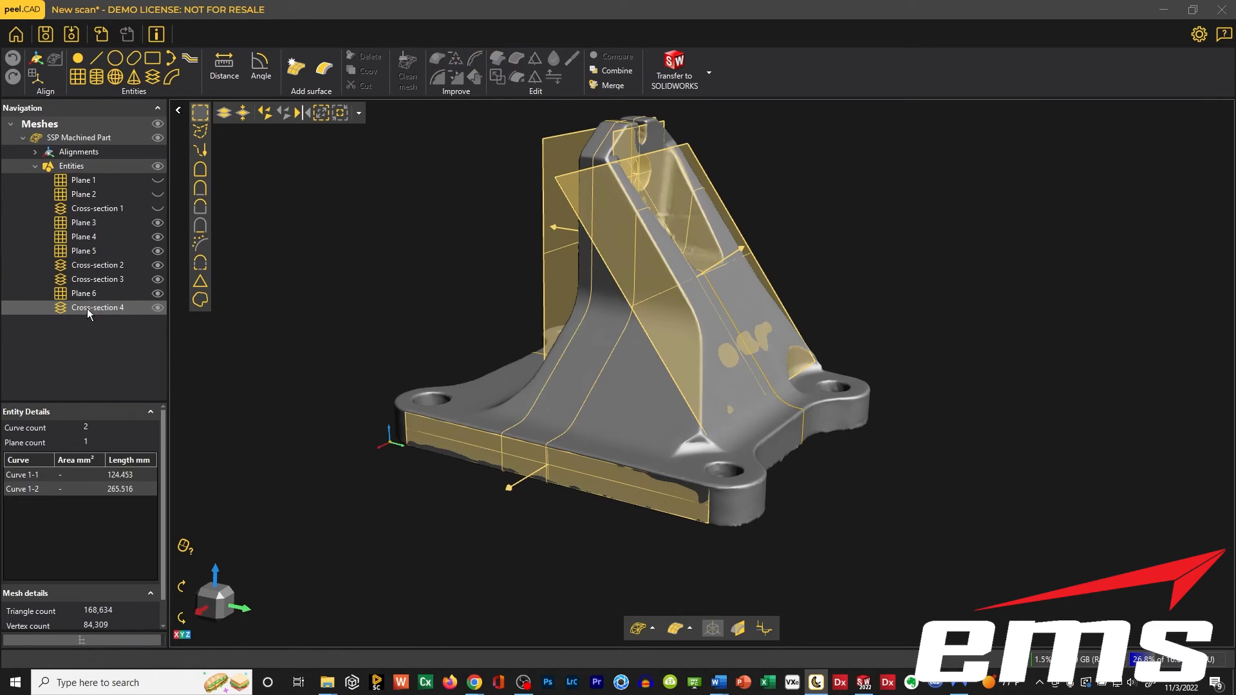
pyautogui.click(694, 92)
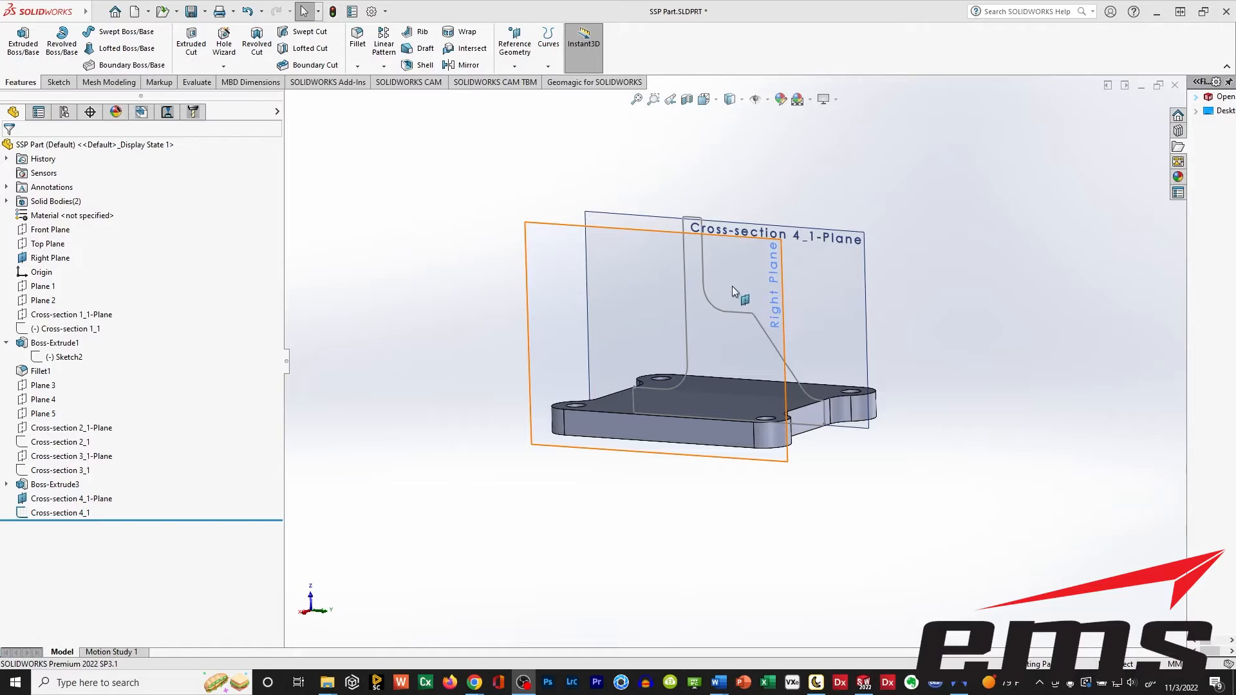
# Start a sketch on the Right Plane, viewed so the imported side cross-section can be traced.
pyautogui.moveTo(601, 365)
pyautogui.mouseDown(button='middle')
pyautogui.moveTo(759, 353)
pyautogui.moveTo(722, 396)
pyautogui.moveTo(801, 397)
pyautogui.mouseUp(button='middle')
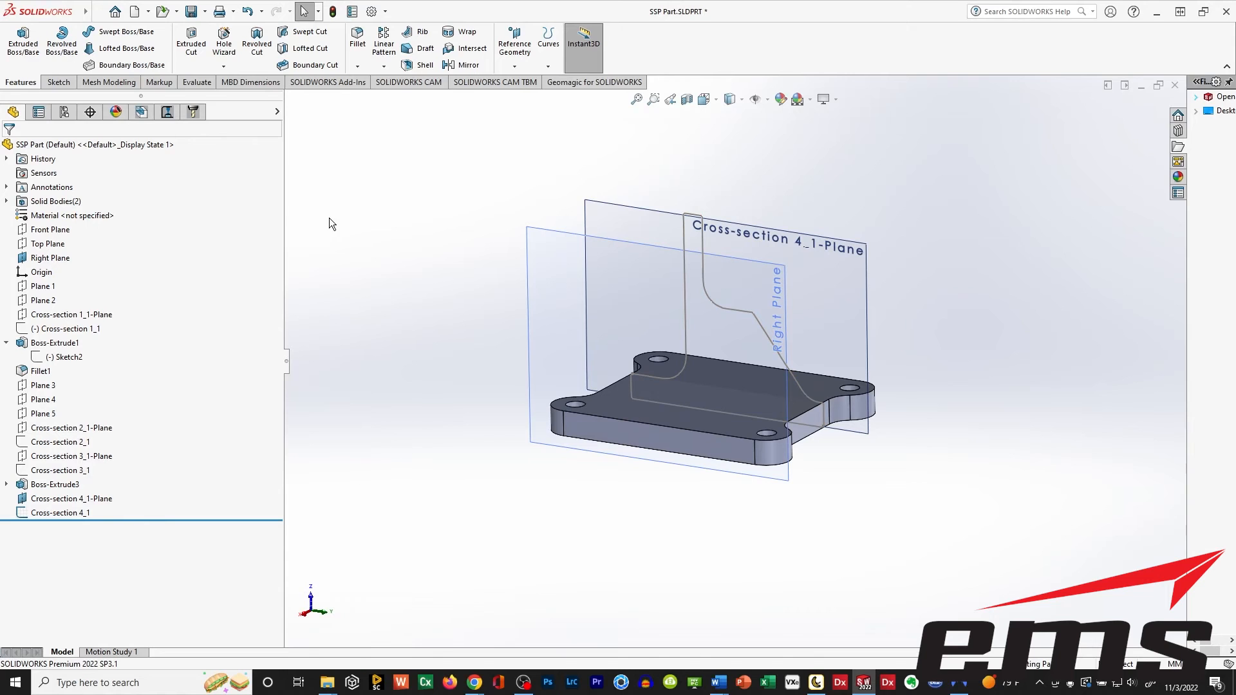
pyautogui.click(60, 82)
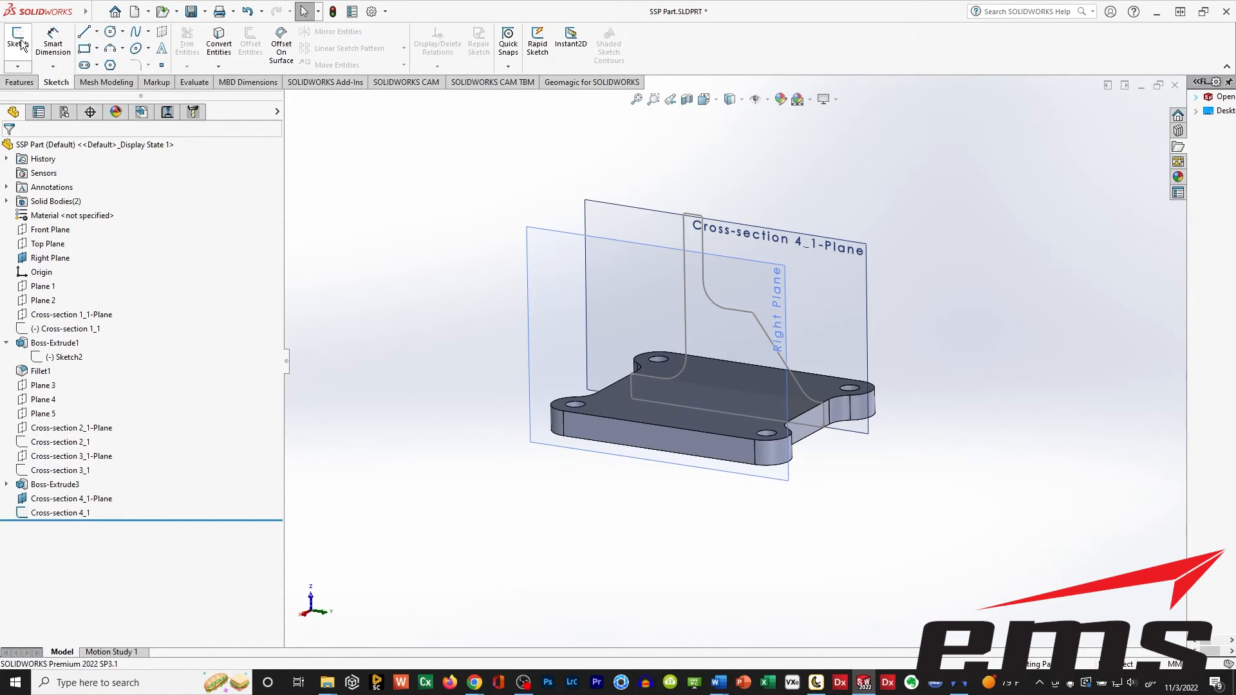
pyautogui.click(18, 40)
pyautogui.click(532, 241)
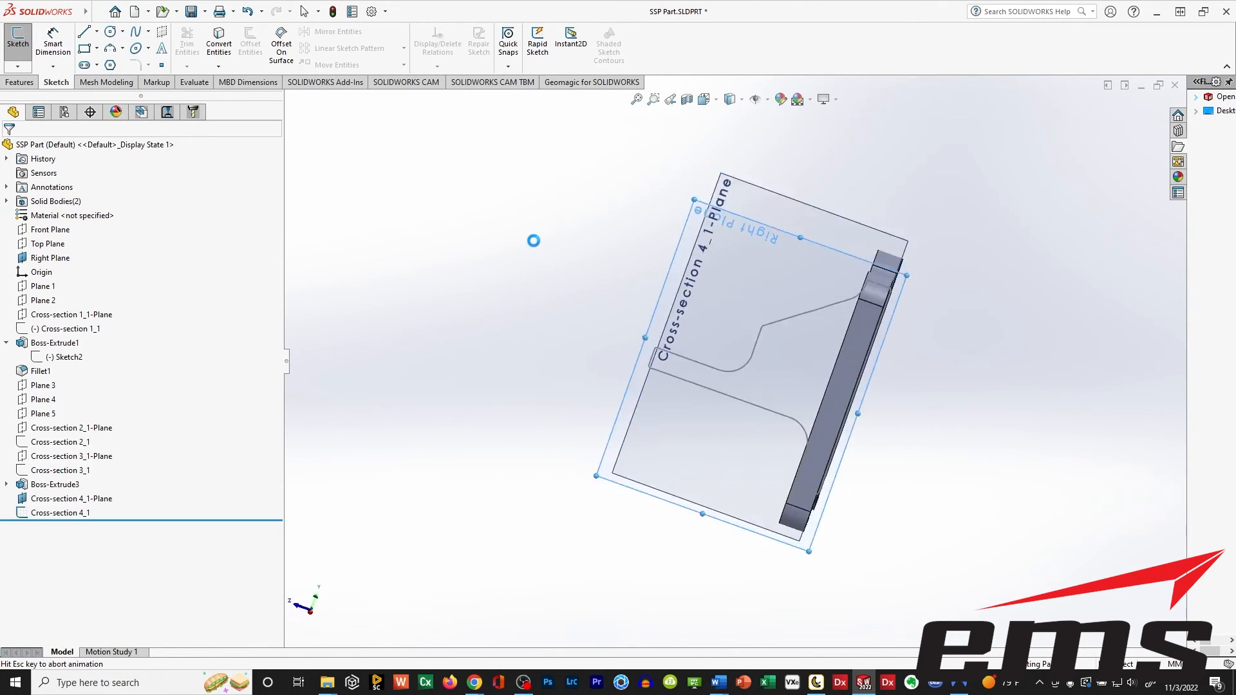
pyautogui.scroll(-3, 806, 438)
pyautogui.scroll(1, 805, 437)
pyautogui.moveTo(805, 438)
pyautogui.keyDown('ctrl'); pyautogui.mouseDown(button='middle')
pyautogui.moveTo(748, 372)
pyautogui.moveTo(736, 381)
pyautogui.mouseUp(button='middle'); pyautogui.keyUp('ctrl')
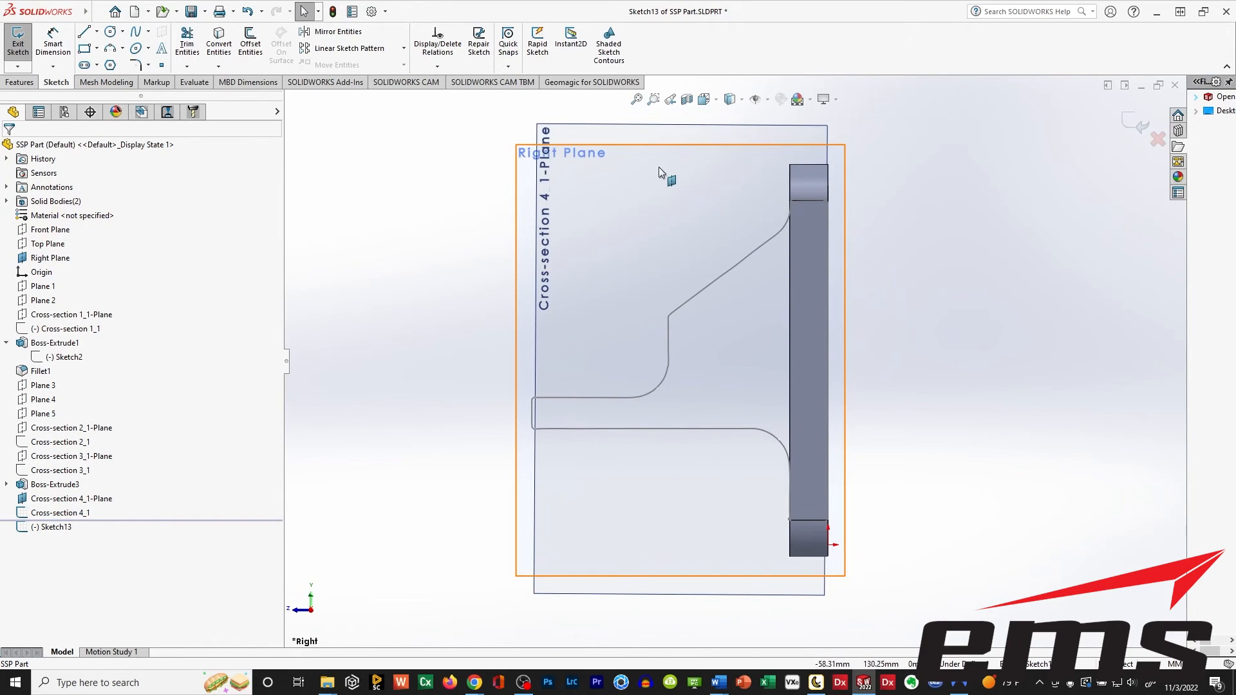
pyautogui.click(716, 103)
pyautogui.click(554, 391)
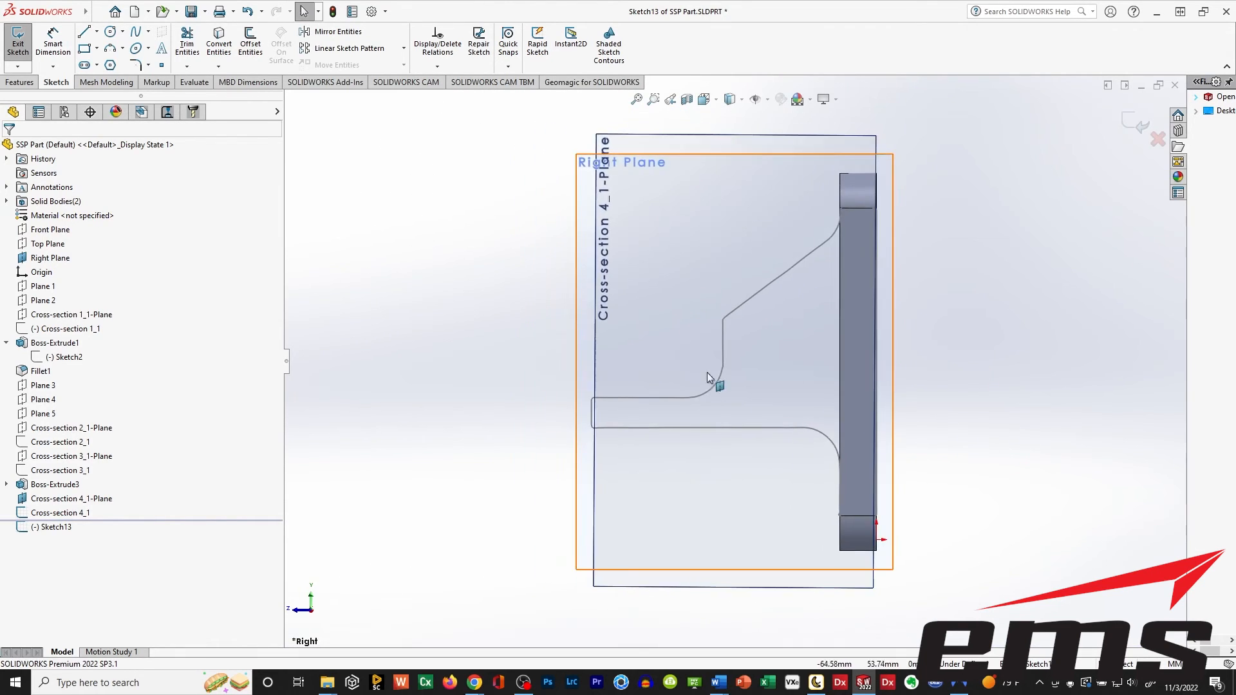
# Draw a line about 92.6 mm long along the cross-section's sloped edge and a horizontal one about 68.8 mm long along the upright's edge.
pyautogui.click(88, 37)
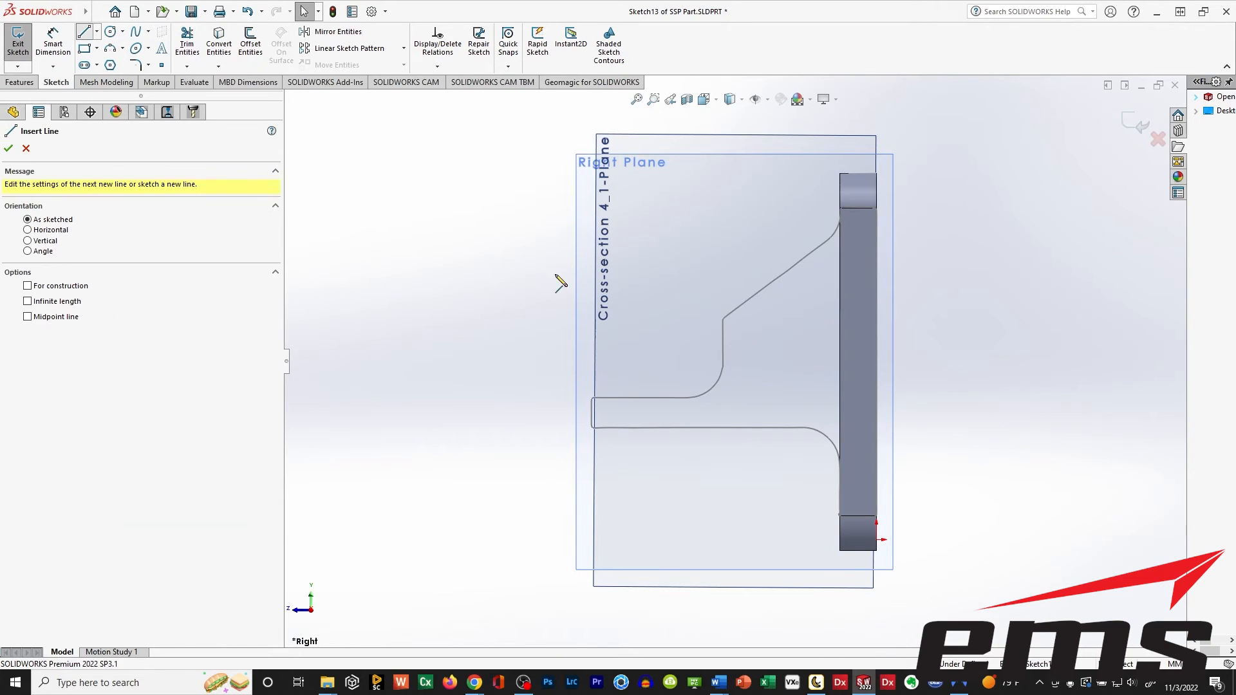
pyautogui.click(734, 314)
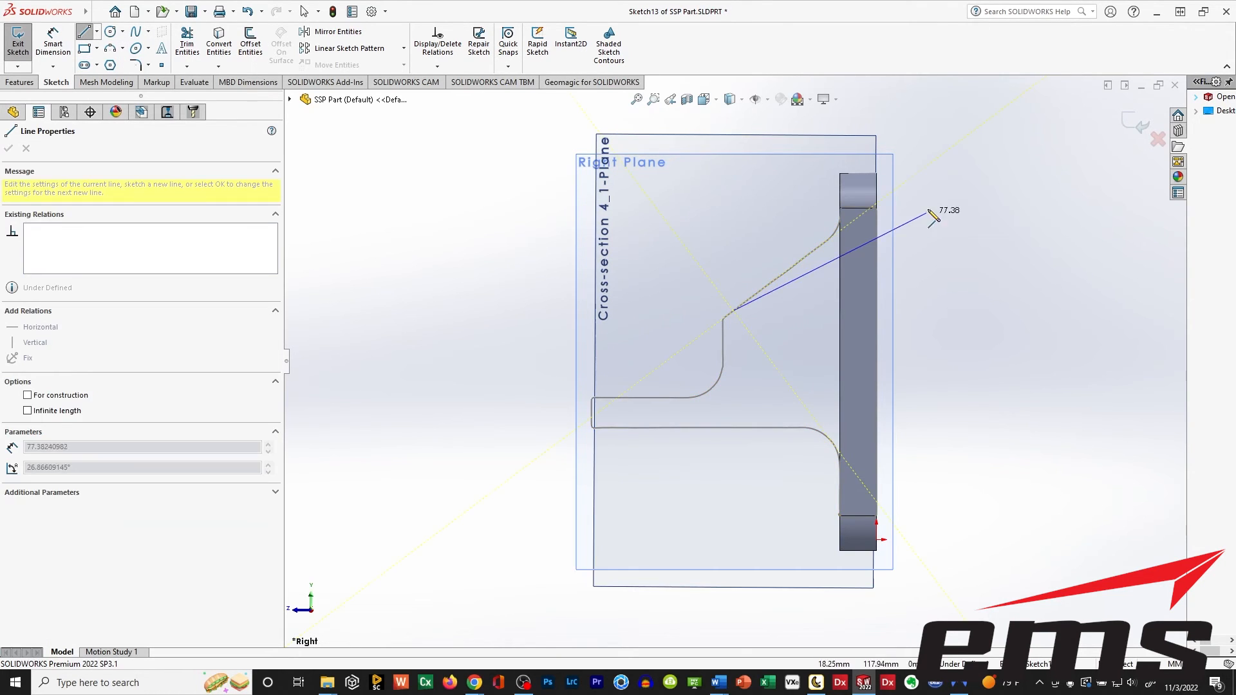
pyautogui.click(940, 156)
pyautogui.press('Escape')
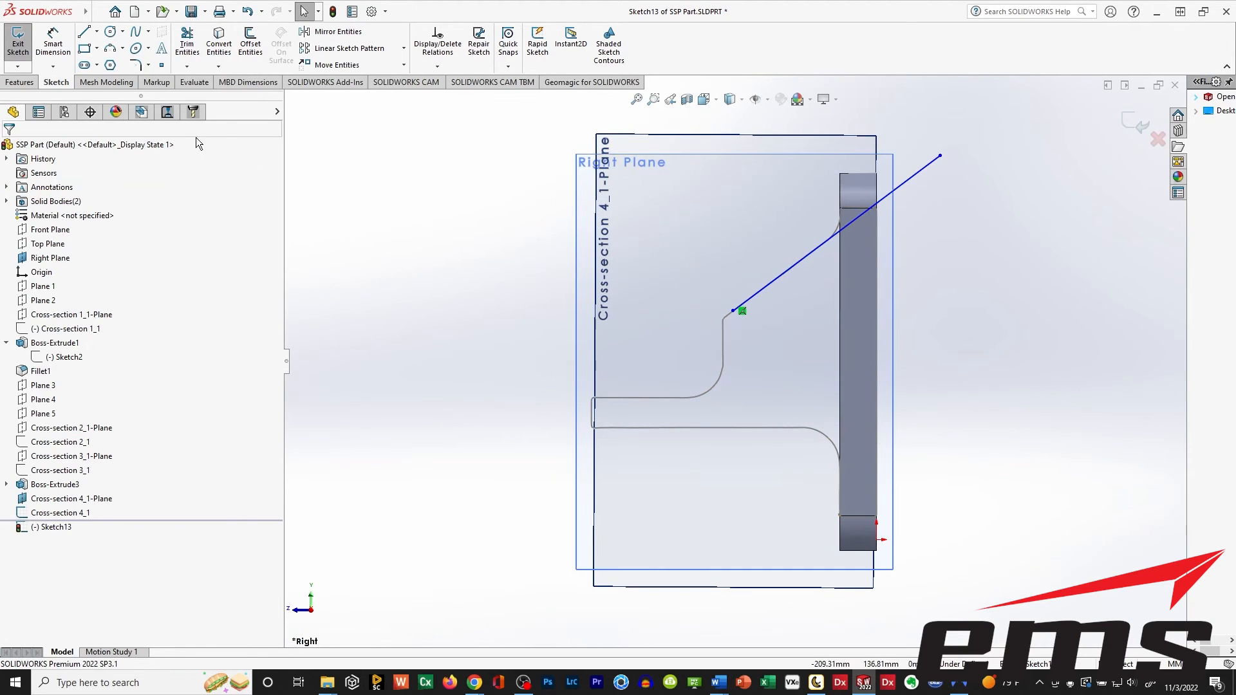
pyautogui.click(84, 32)
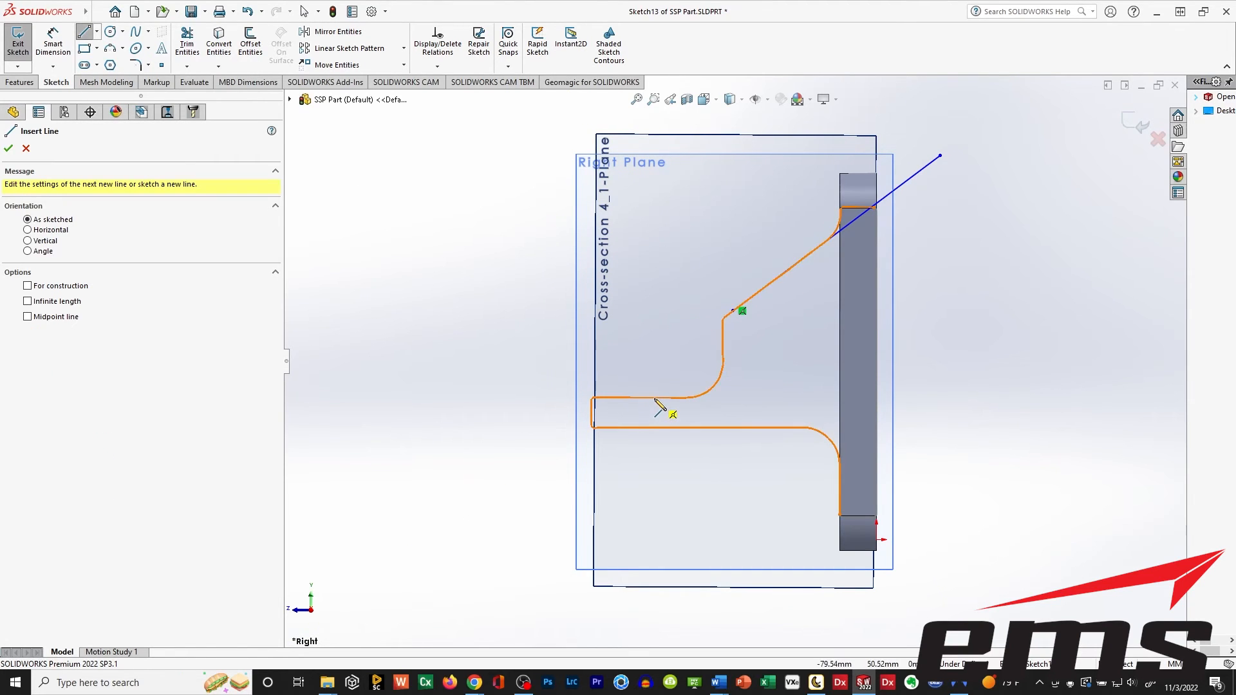
pyautogui.click(655, 398)
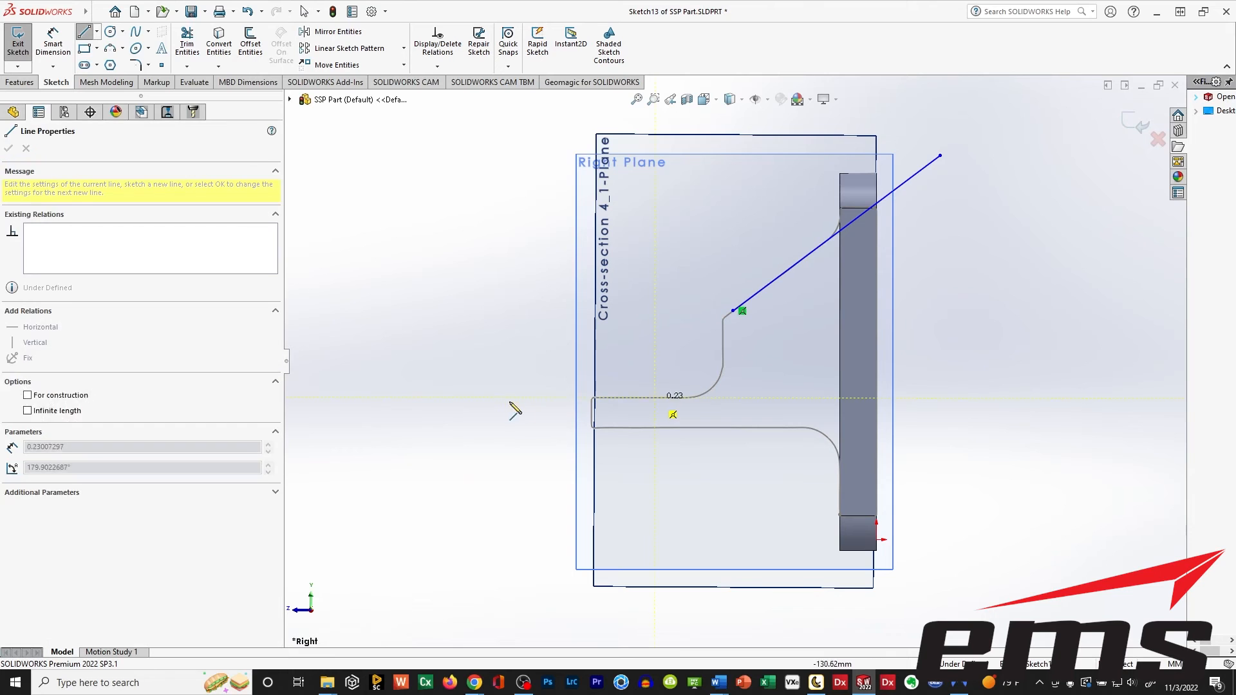
pyautogui.click(463, 398)
pyautogui.press('Escape')
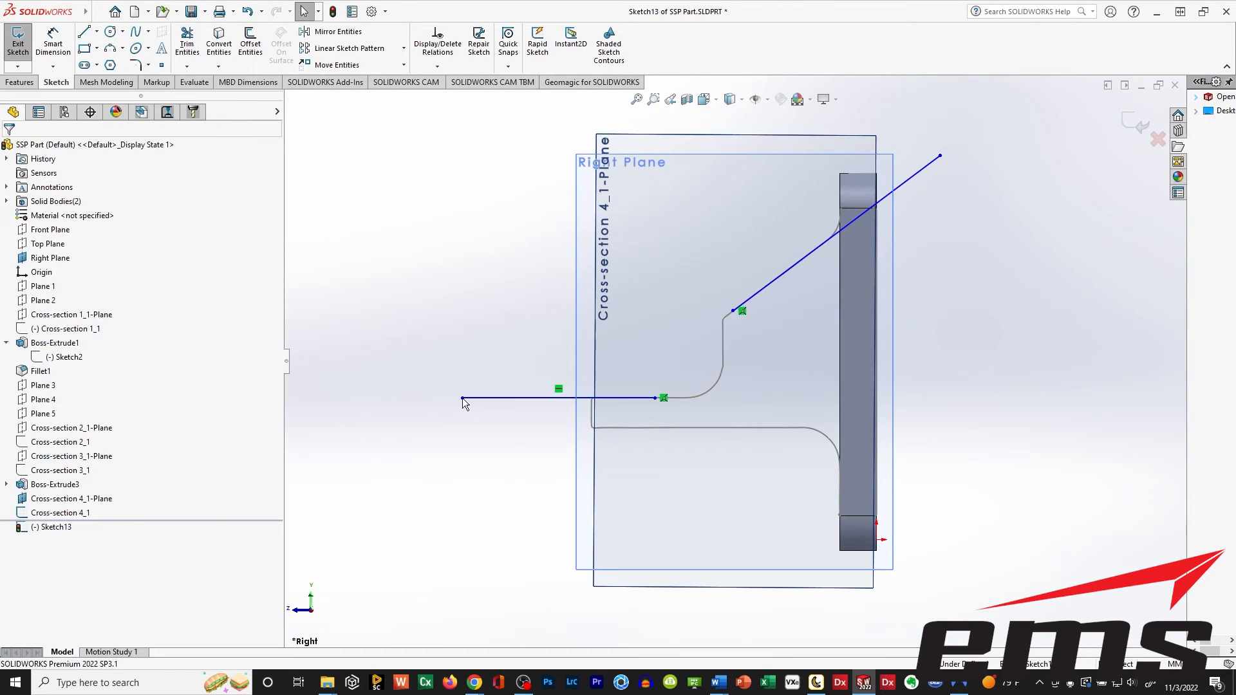
# Trim the sloped and horizontal lines to a common corner and exit the sketch.
pyautogui.click(187, 45)
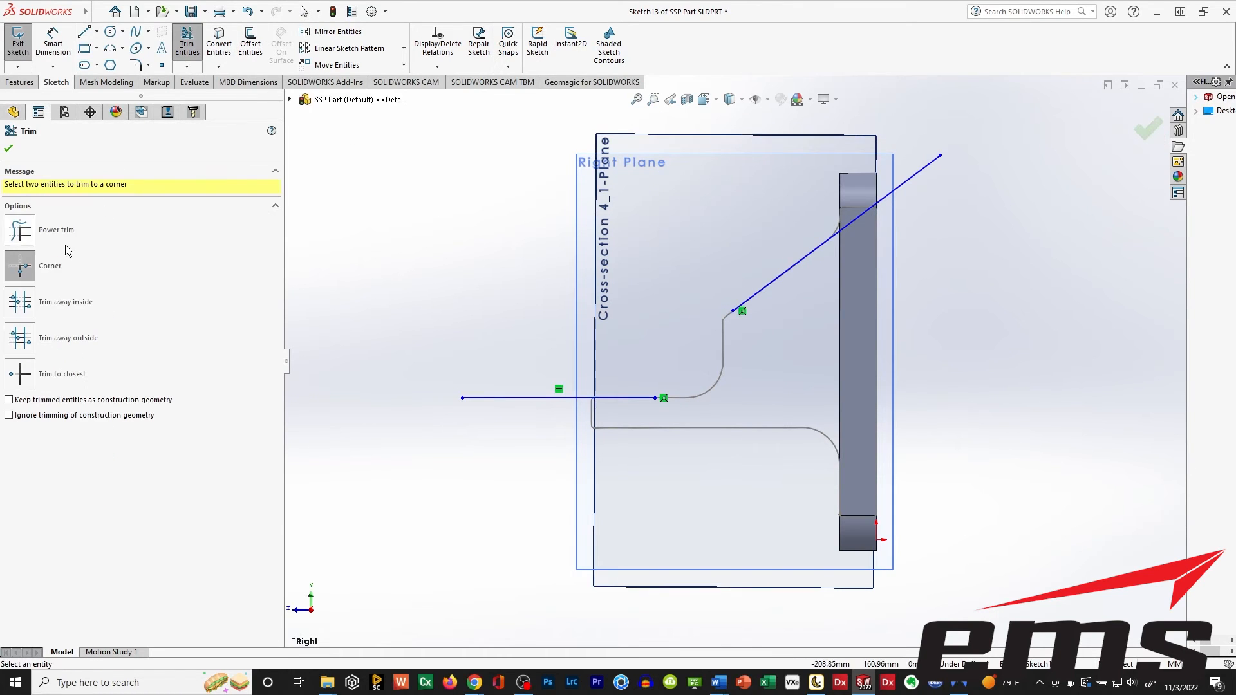
pyautogui.click(643, 398)
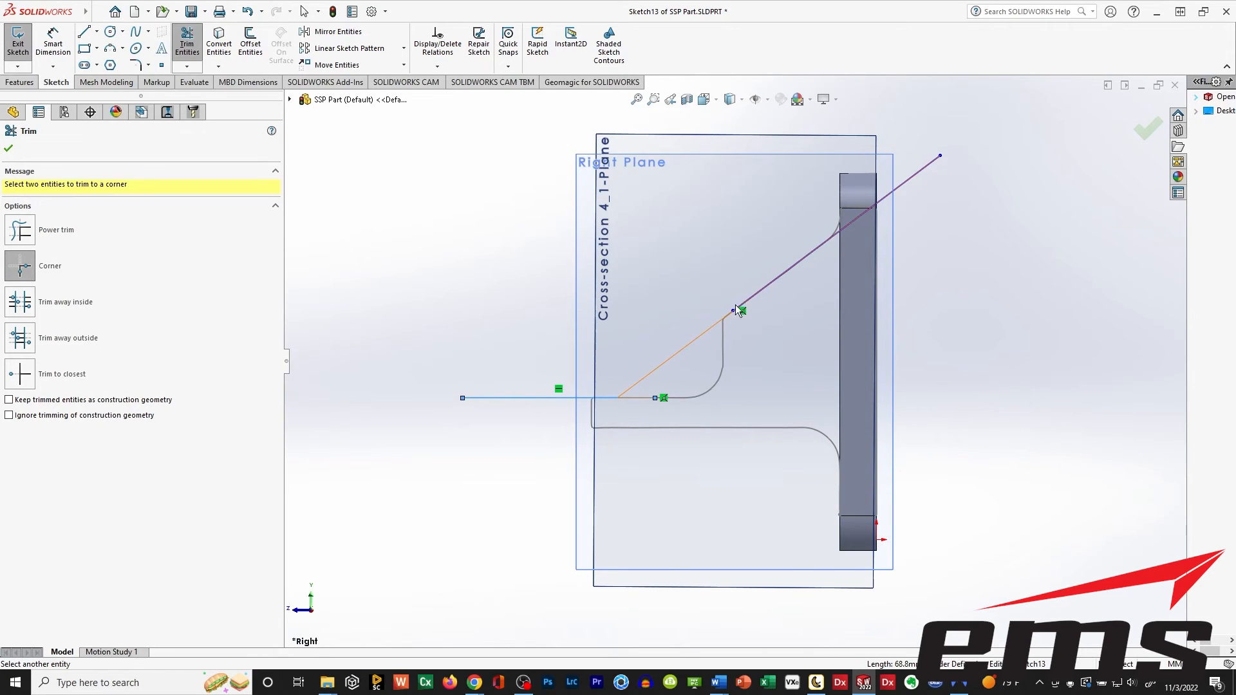
pyautogui.press('Escape')
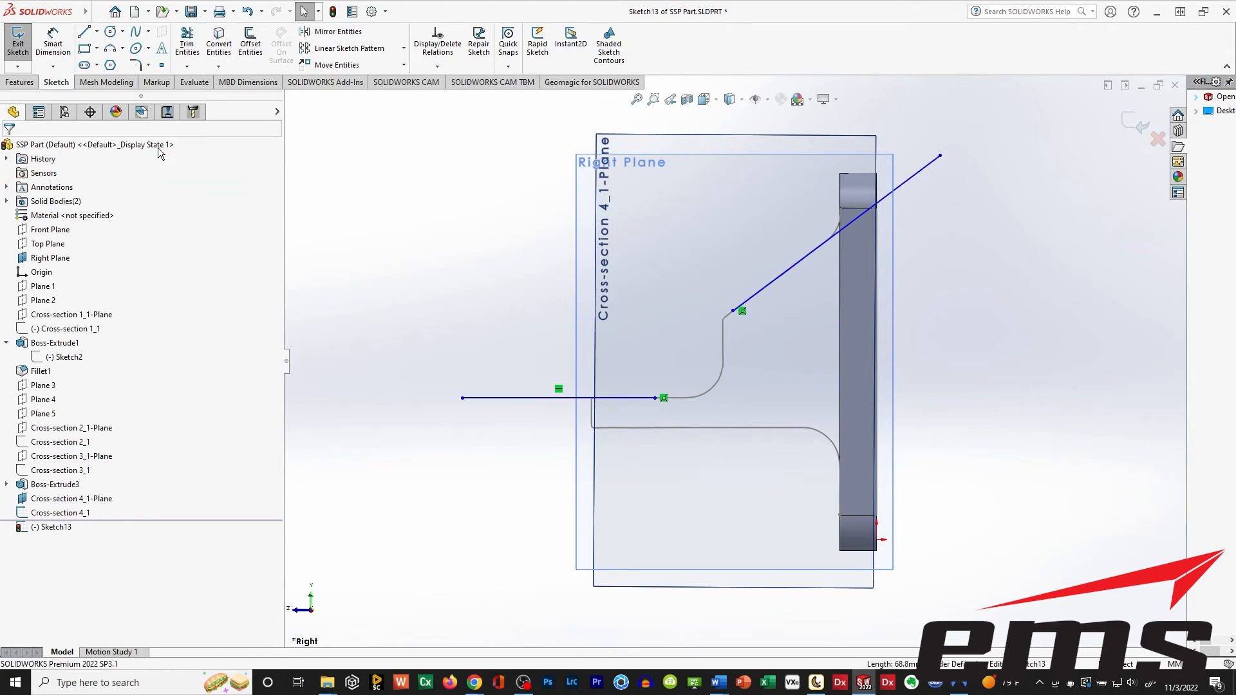
pyautogui.click(187, 42)
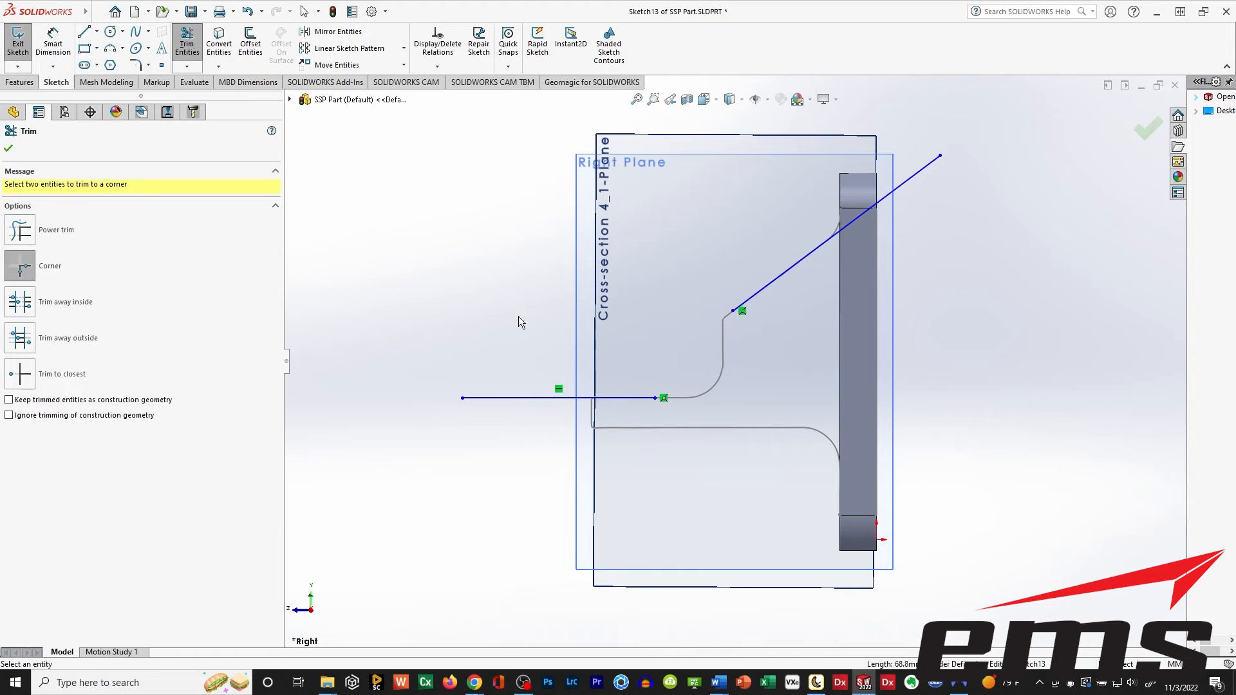
pyautogui.click(508, 398)
pyautogui.click(796, 266)
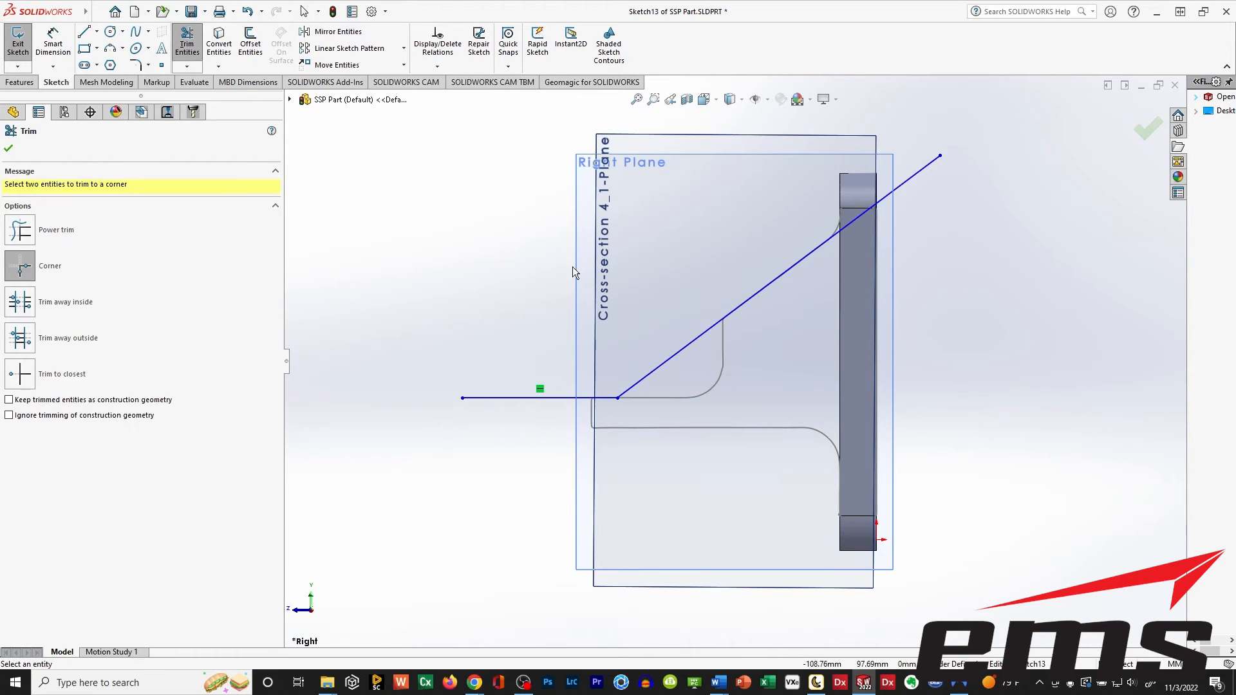
pyautogui.click(9, 151)
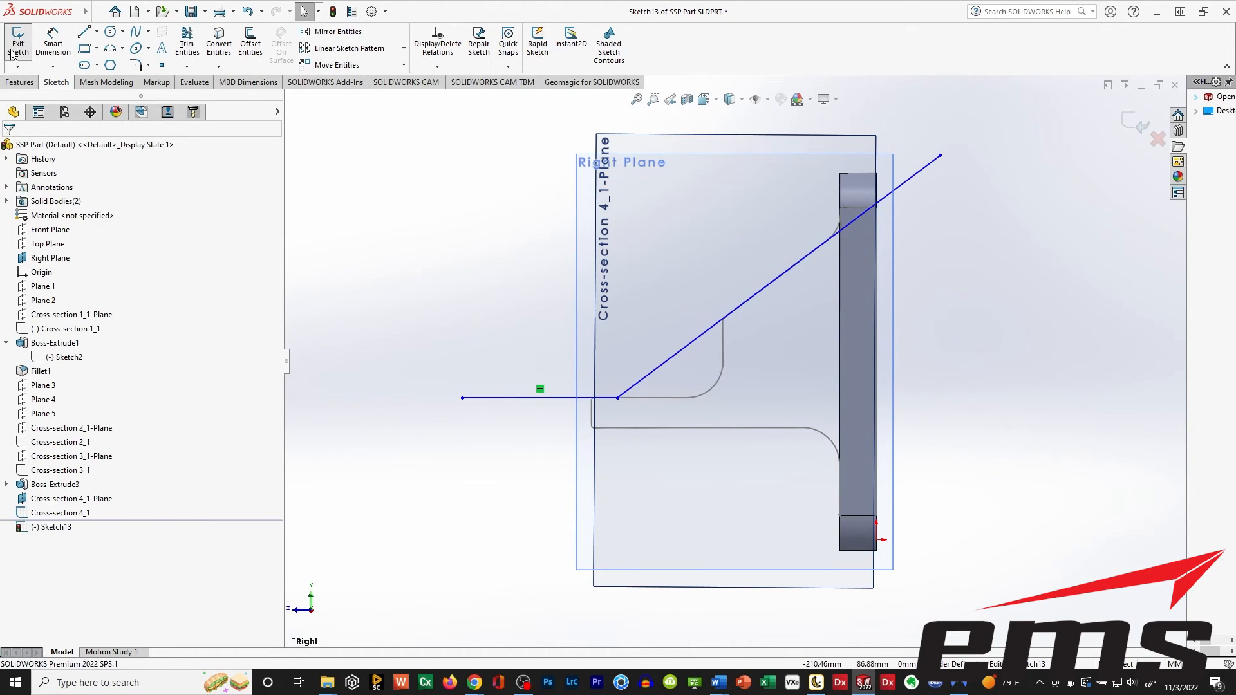
pyautogui.click(18, 40)
# Extrude the two-line sketch as a surface, 227 mm blind in both directions.
pyautogui.moveTo(787, 350); pyautogui.dragTo(437, 395, button='middle')
pyautogui.scroll(-1, 548, 373)
pyautogui.scroll(4, 550, 373)
pyautogui.moveTo(659, 369); pyautogui.dragTo(718, 402, button='middle')
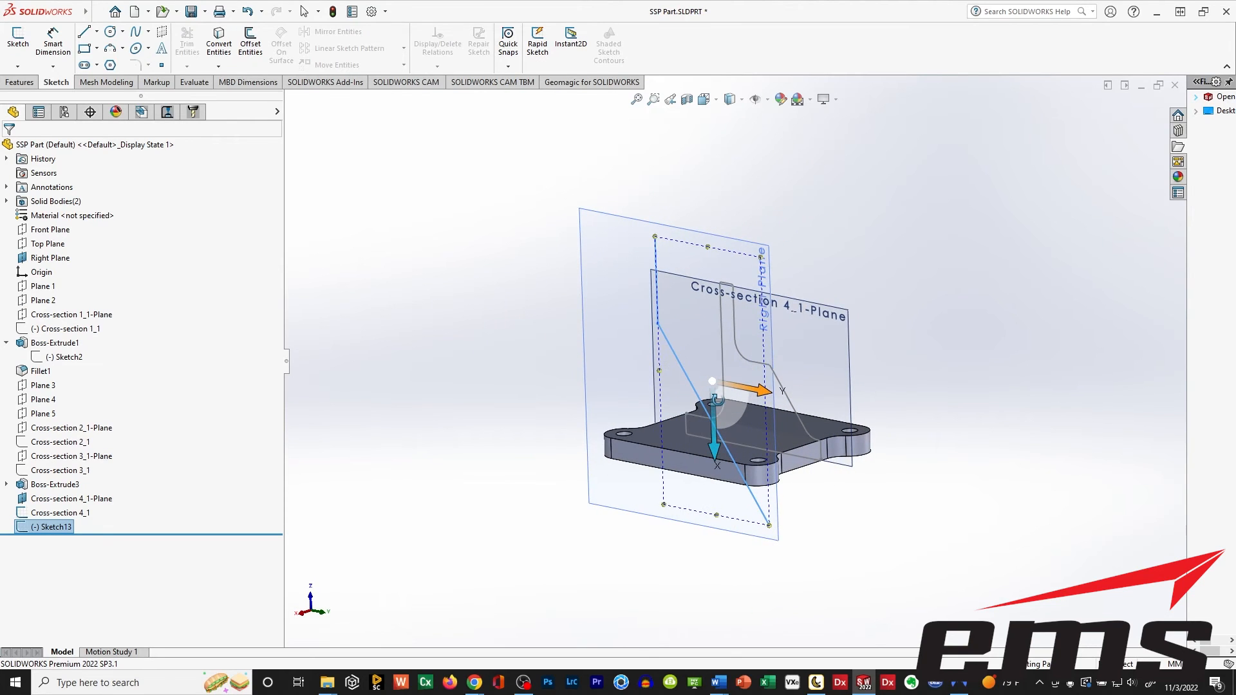
pyautogui.click(94, 12)
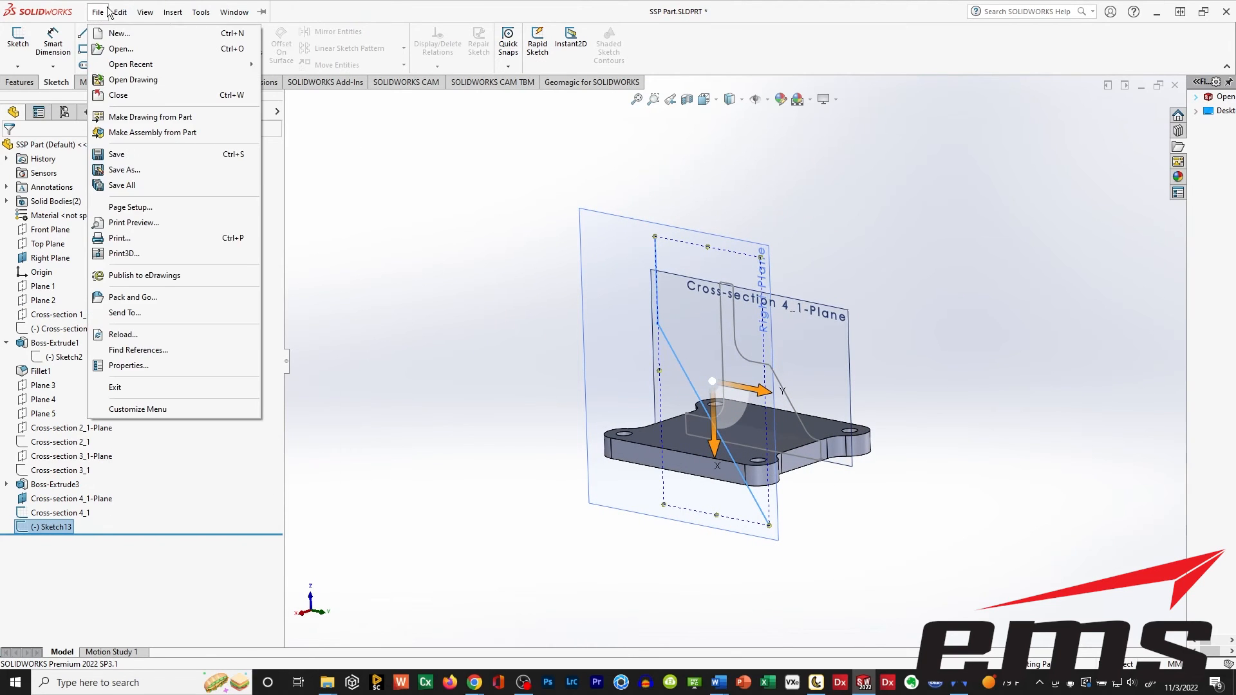
pyautogui.moveTo(173, 12)
pyautogui.moveTo(271, 129)
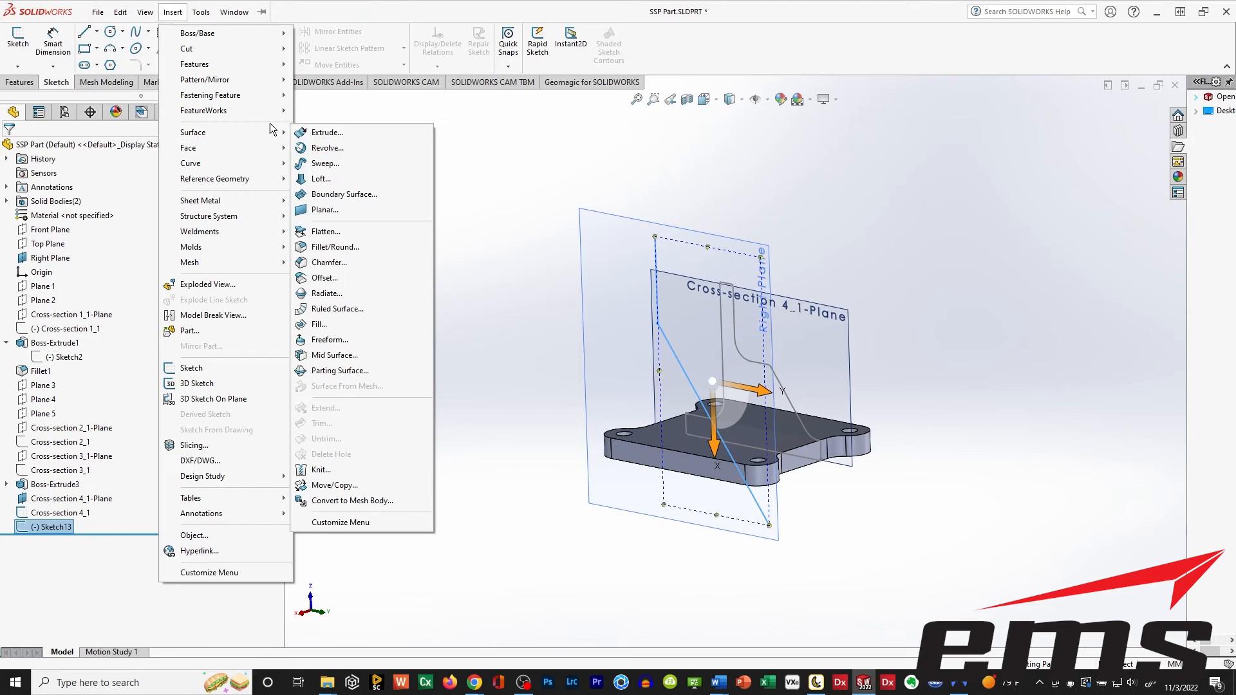
pyautogui.click(328, 133)
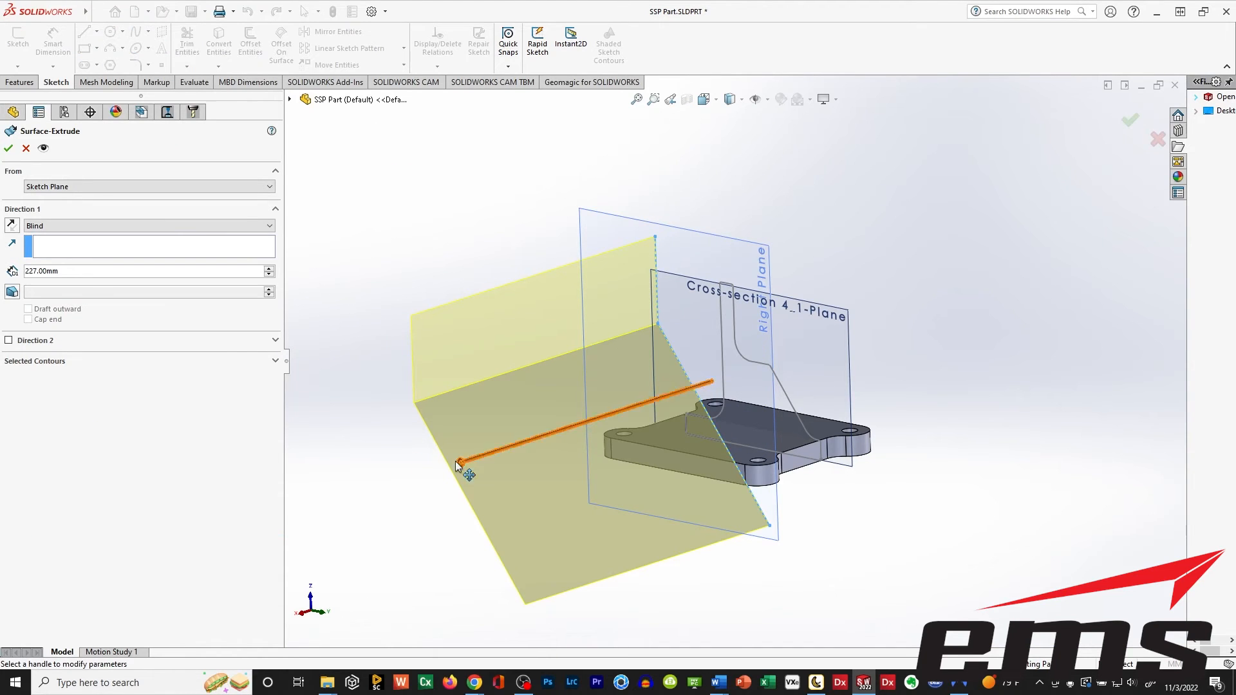
pyautogui.click(10, 341)
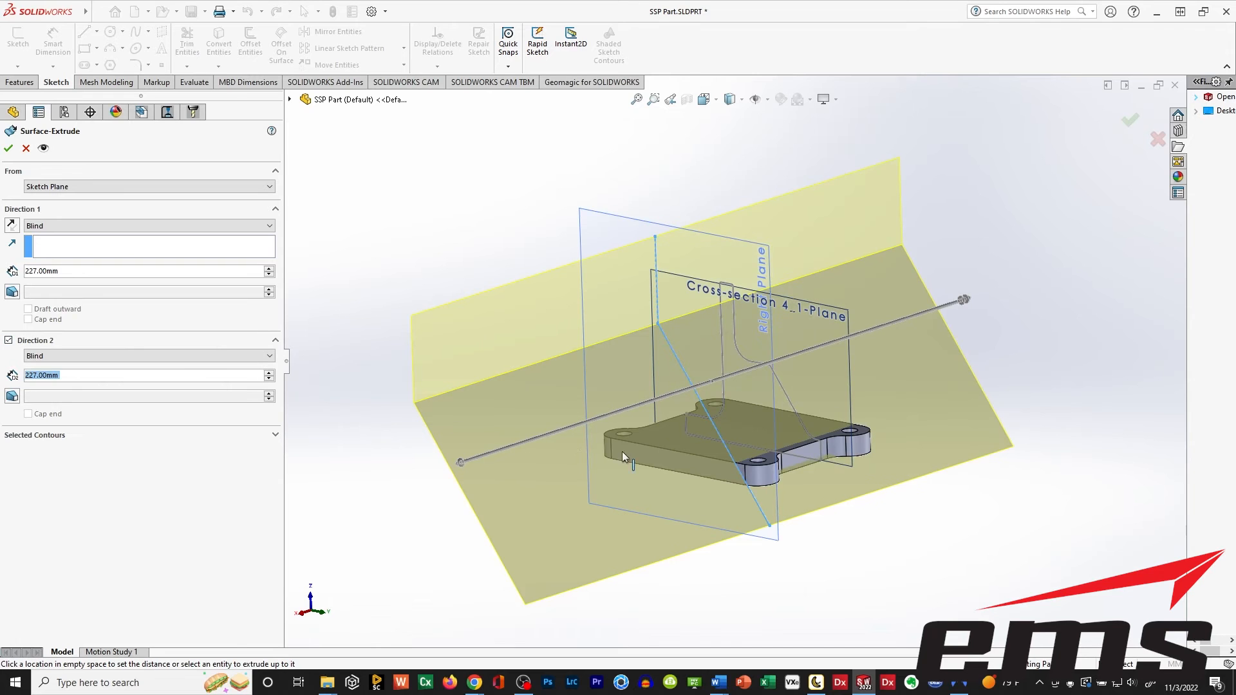
pyautogui.moveTo(566, 381); pyautogui.dragTo(295, 193, button='middle')
pyautogui.click(8, 148)
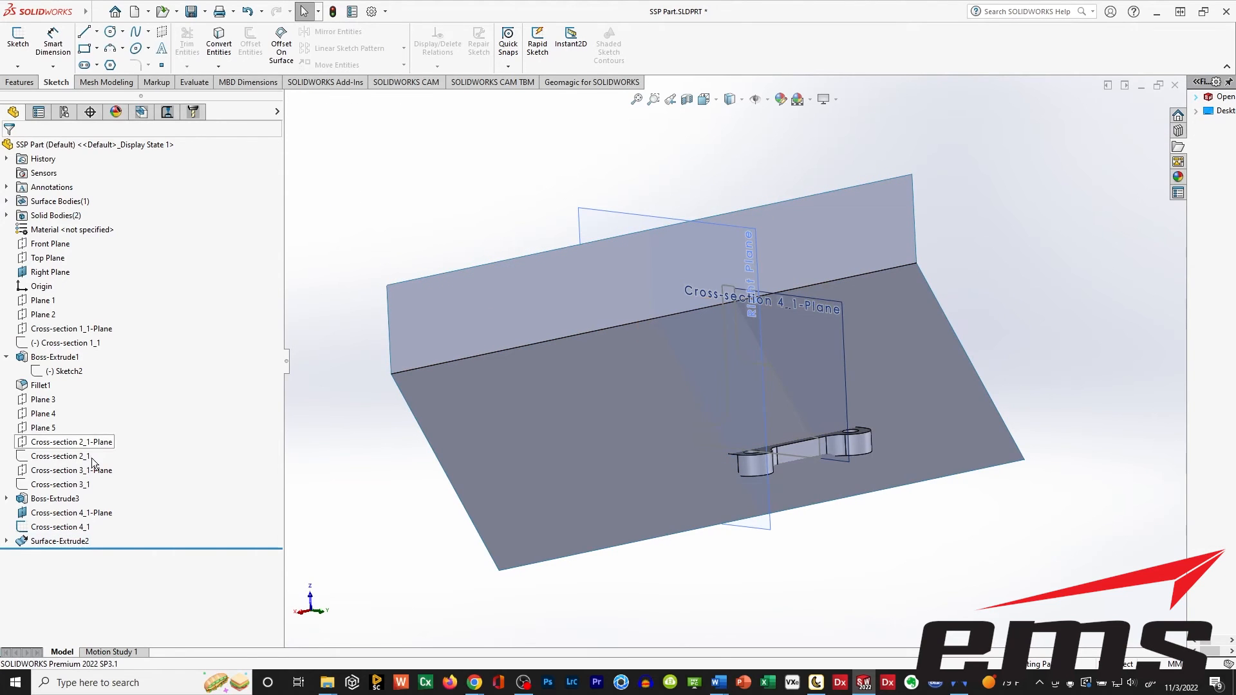
# Show the extruded upright body and hide the base plate body.
pyautogui.click(7, 498)
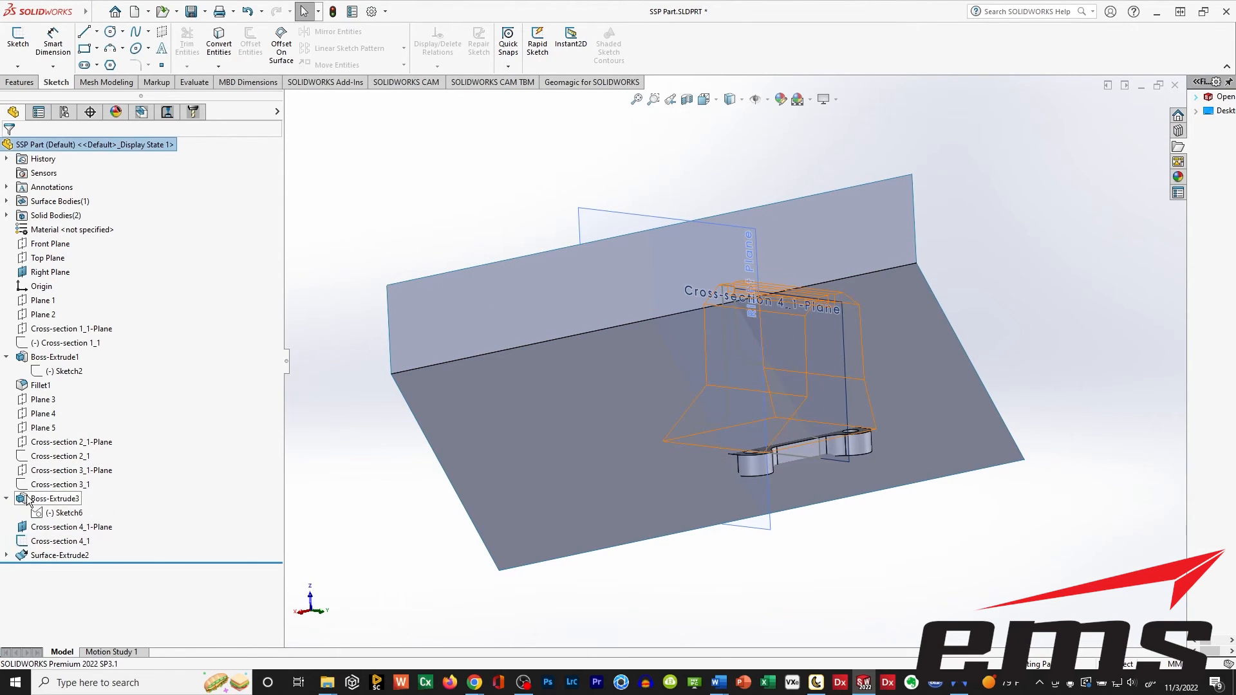
pyautogui.click(27, 502)
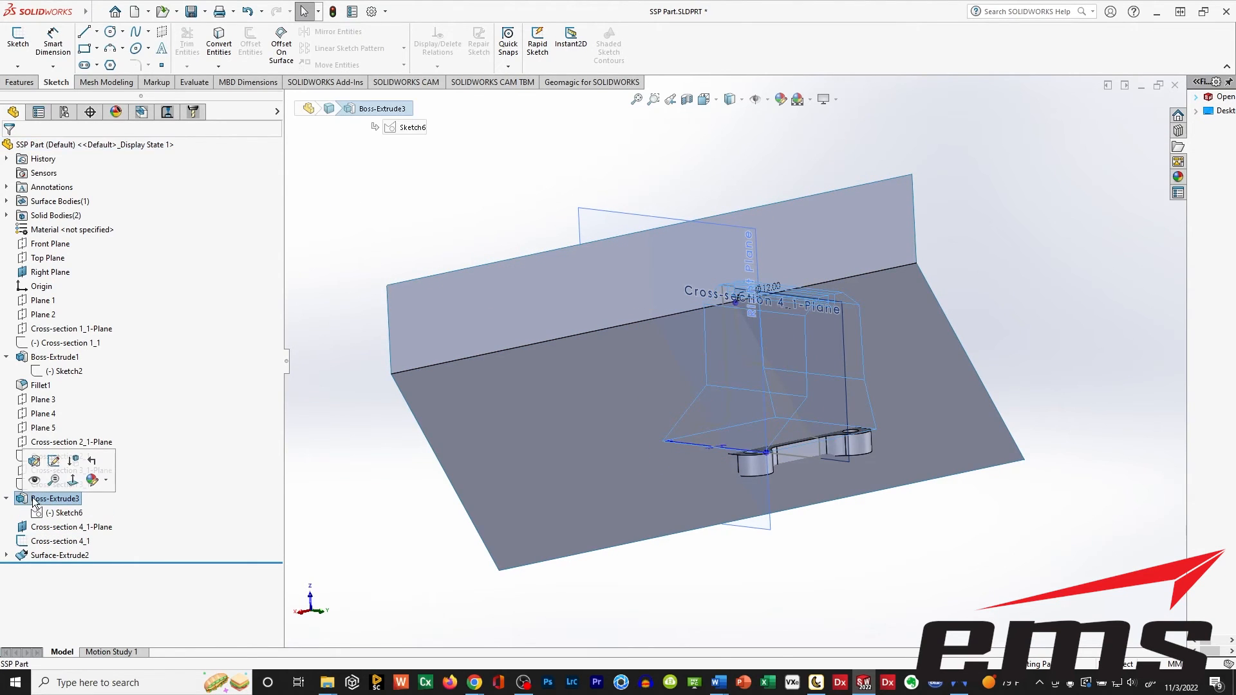
pyautogui.click(27, 360)
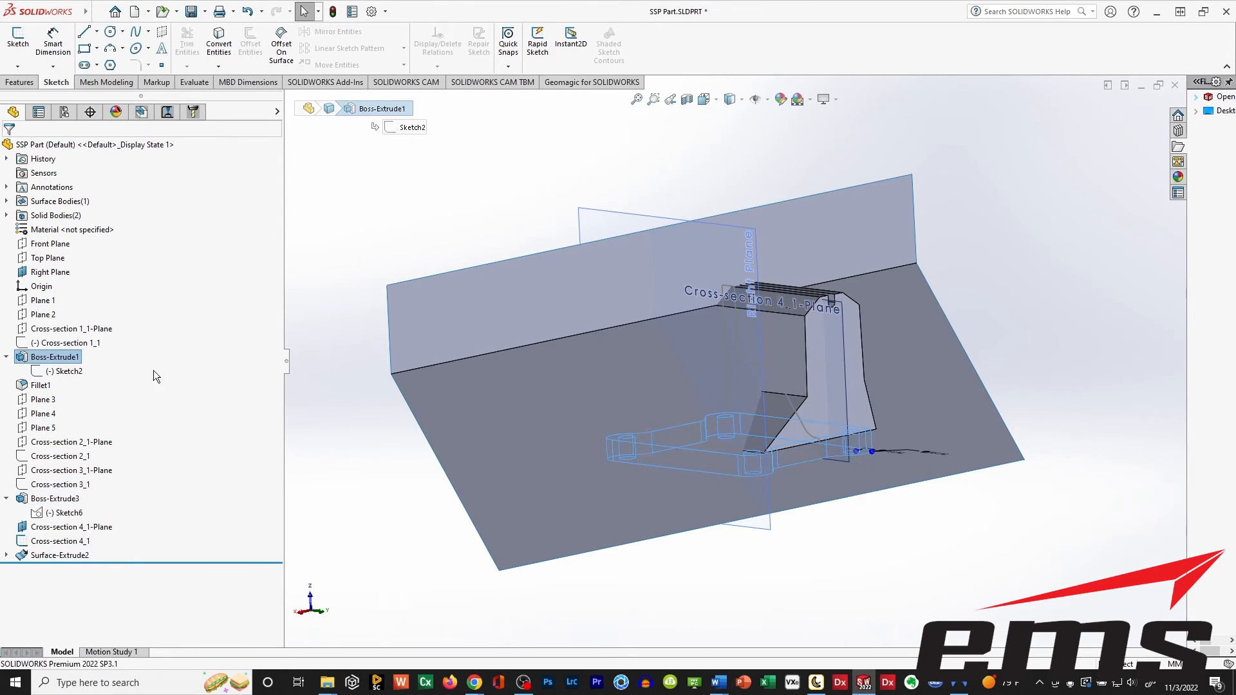
pyautogui.moveTo(517, 467); pyautogui.dragTo(428, 419, button='middle')
pyautogui.click(415, 410)
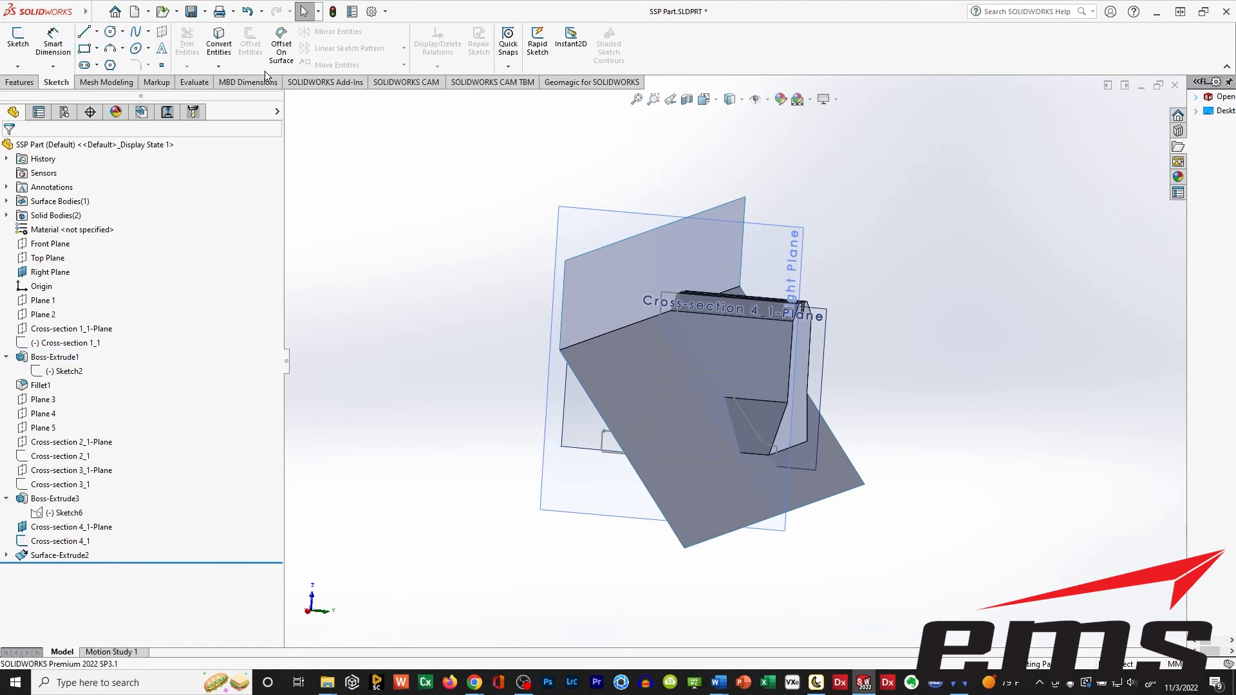
# Cut the upright body with the extruded two-face surface, using auto-selected bodies as the feature scope.
pyautogui.click(115, 13)
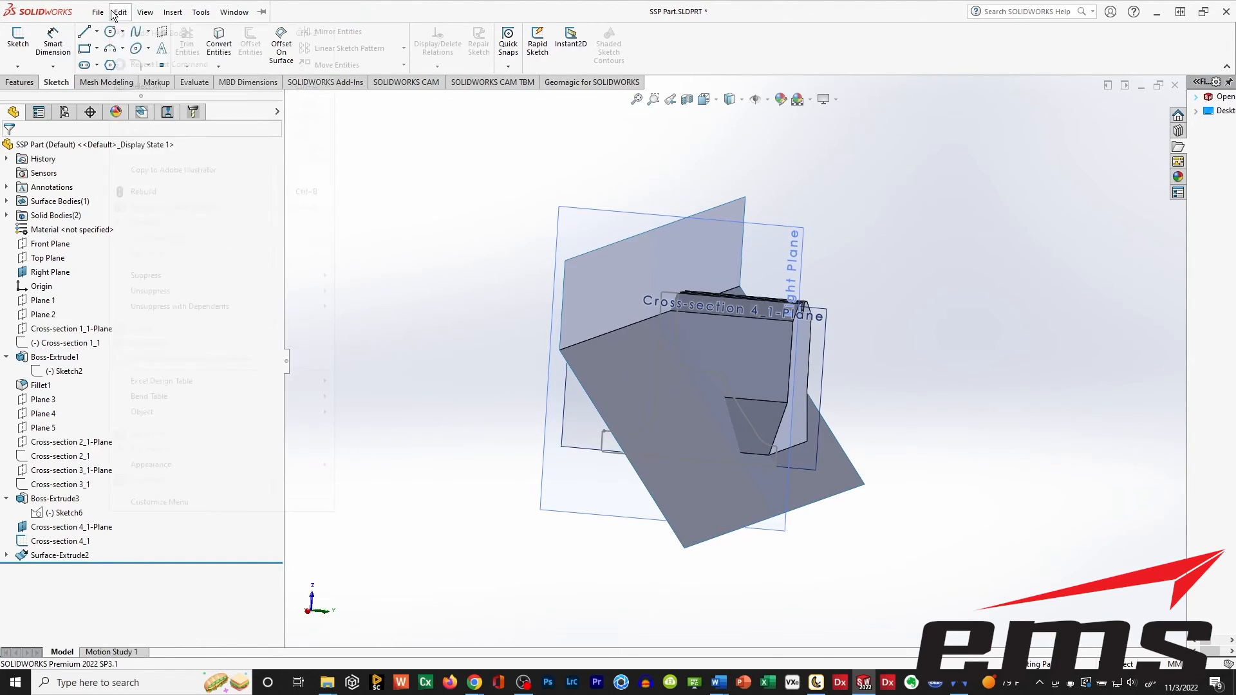
pyautogui.click(171, 13)
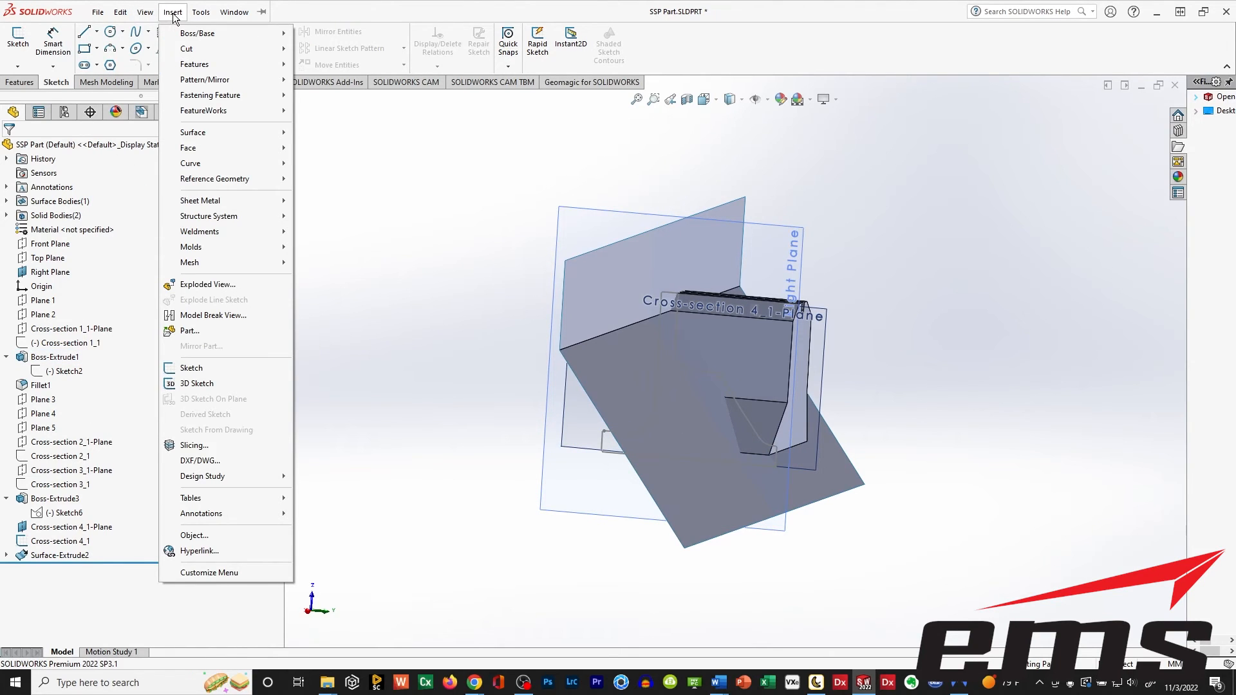
pyautogui.moveTo(203, 133)
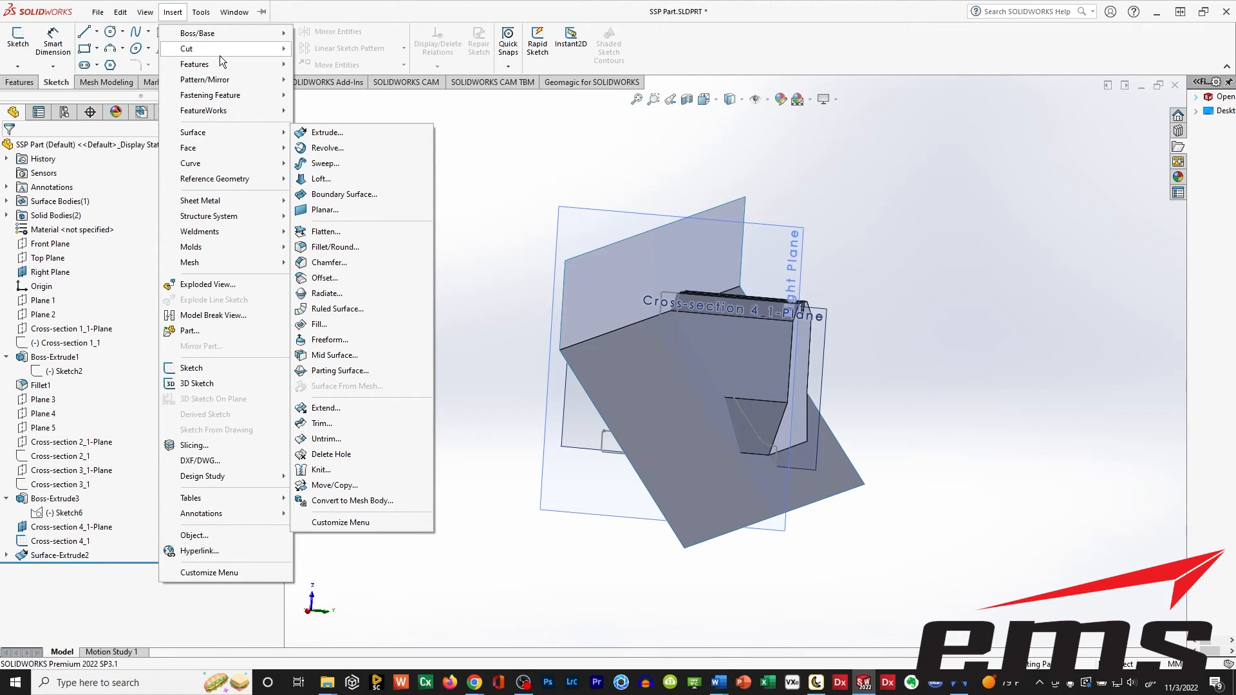
pyautogui.moveTo(222, 52)
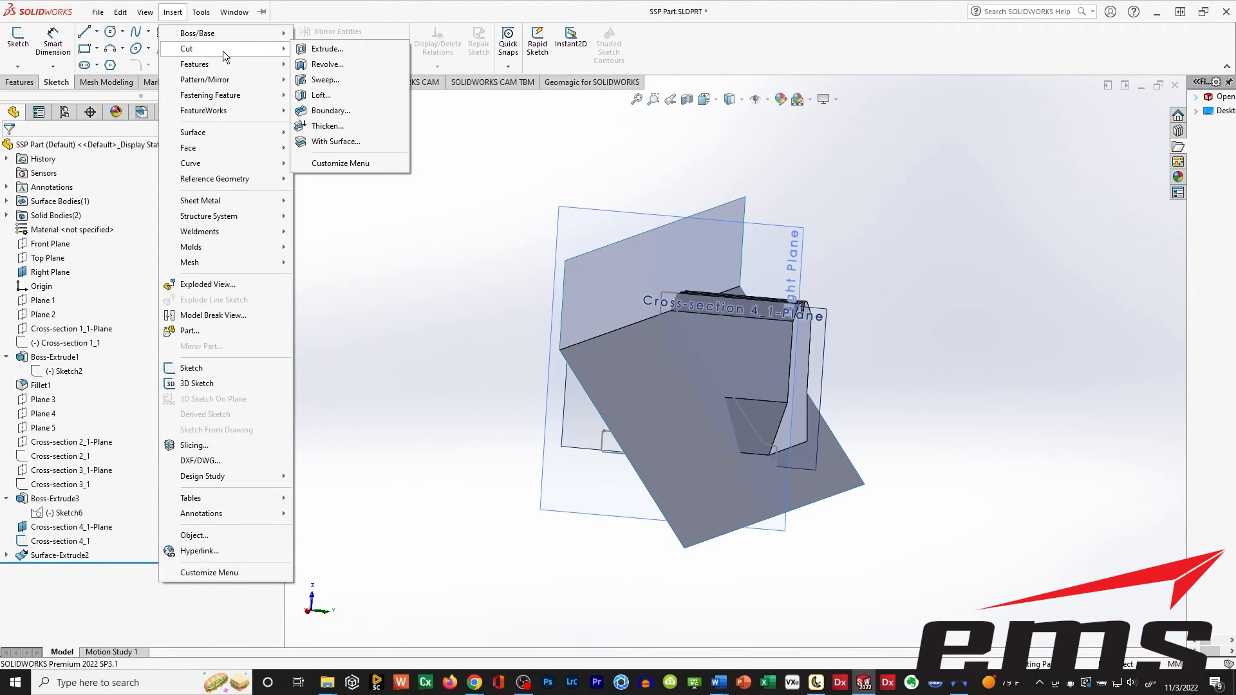
pyautogui.click(335, 142)
pyautogui.click(614, 363)
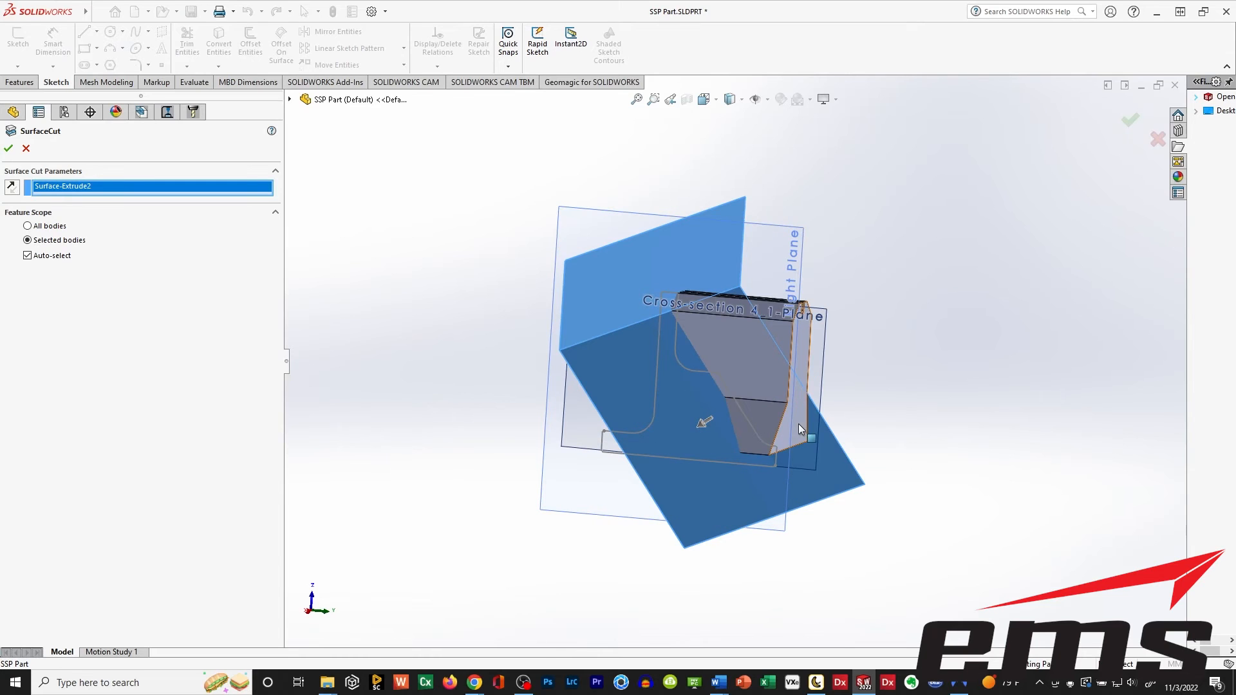
pyautogui.click(10, 149)
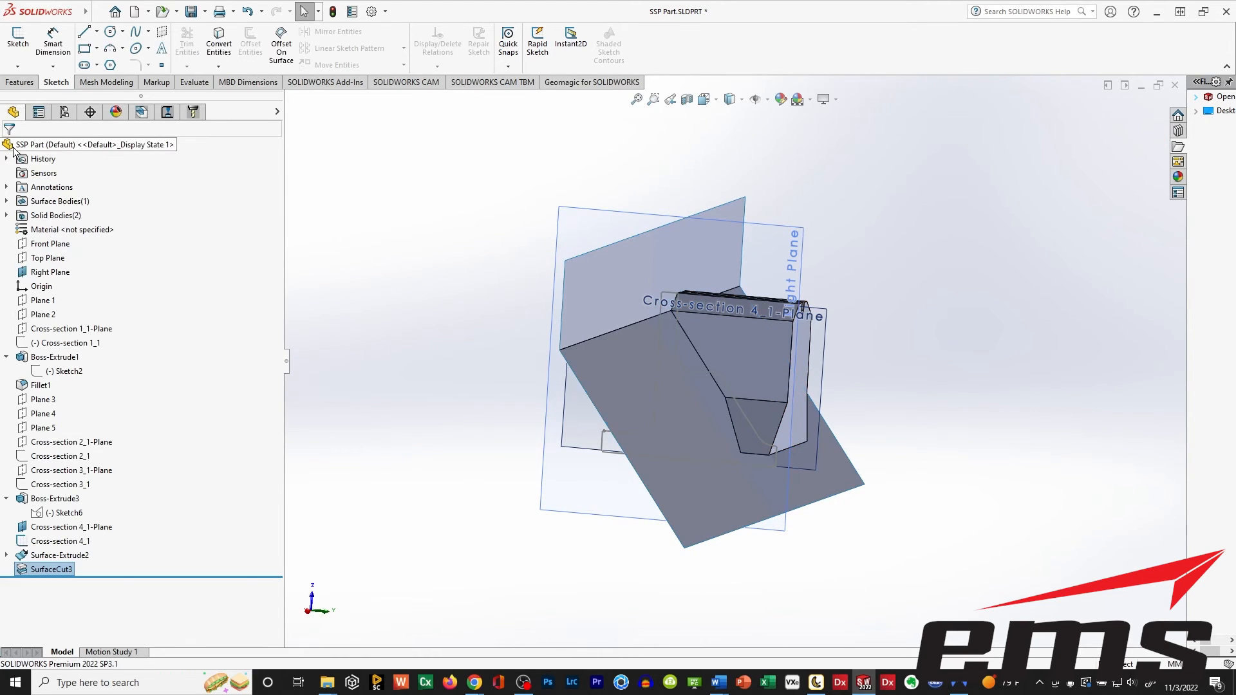
# Edit the latest surface cut of the upright and flip its cut direction so the opposite side is removed.
pyautogui.moveTo(359, 402)
pyautogui.mouseDown(button='middle')
pyautogui.moveTo(398, 403)
pyautogui.moveTo(362, 417)
pyautogui.mouseUp(button='middle')
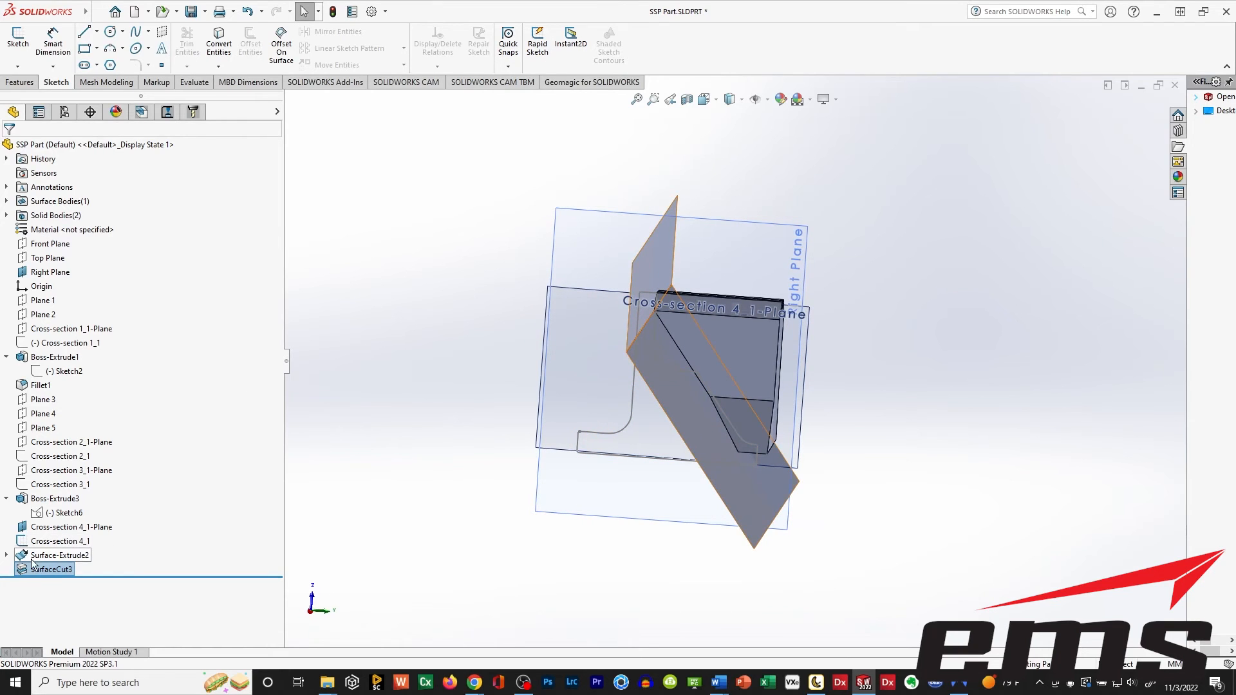
pyautogui.rightClick(50, 569)
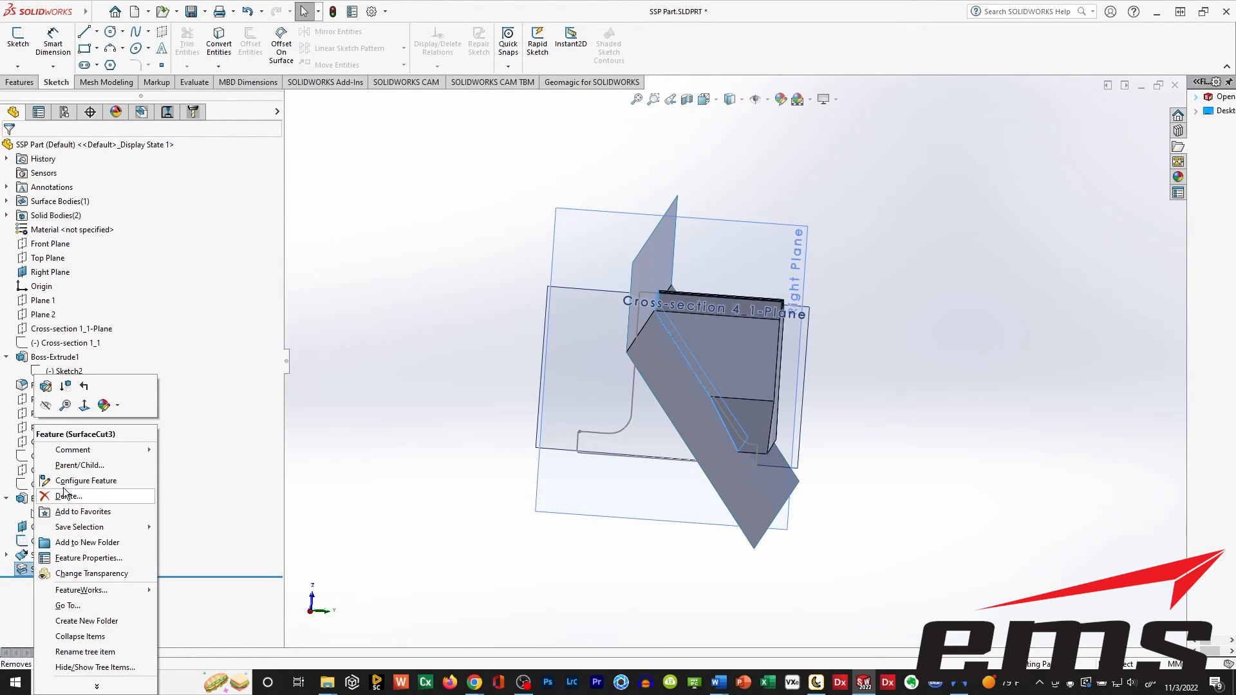
pyautogui.click(46, 386)
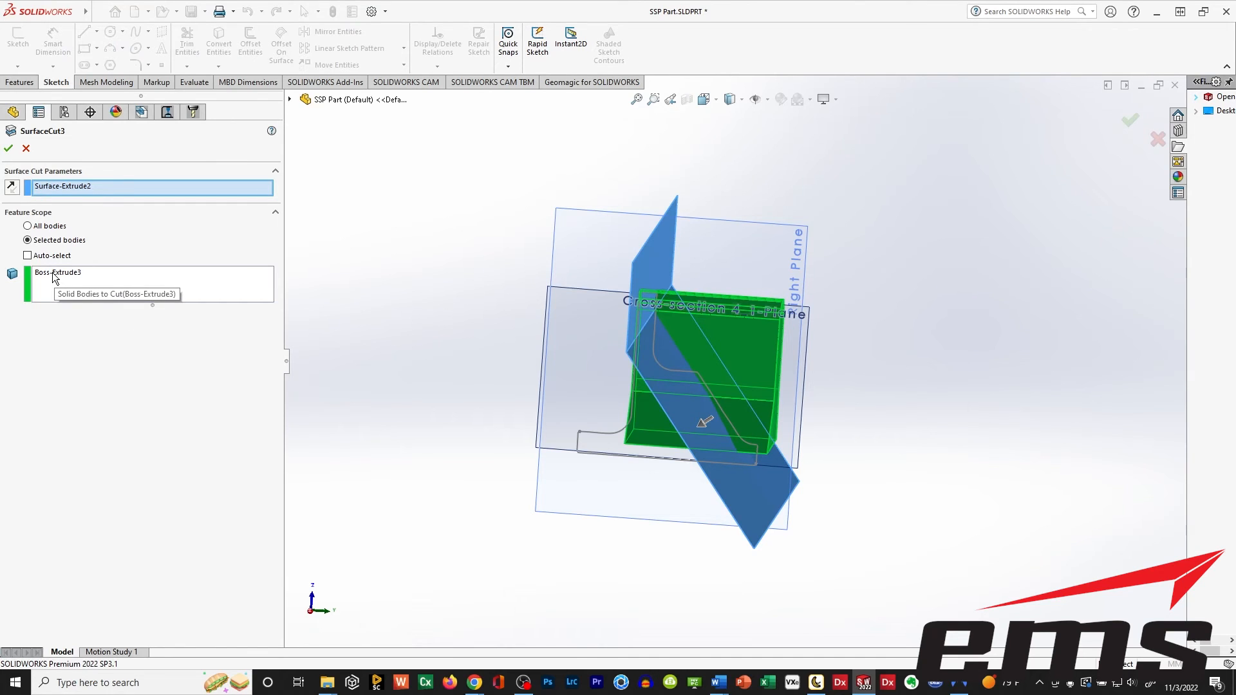
pyautogui.click(13, 188)
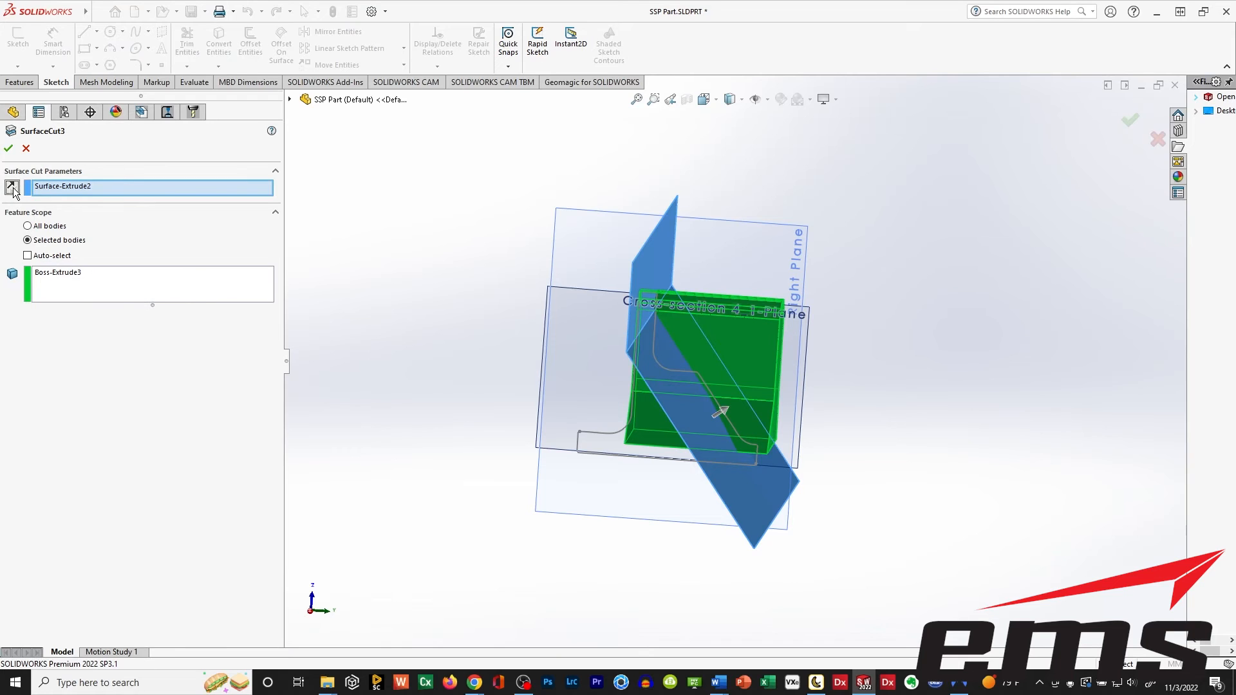
pyautogui.click(8, 148)
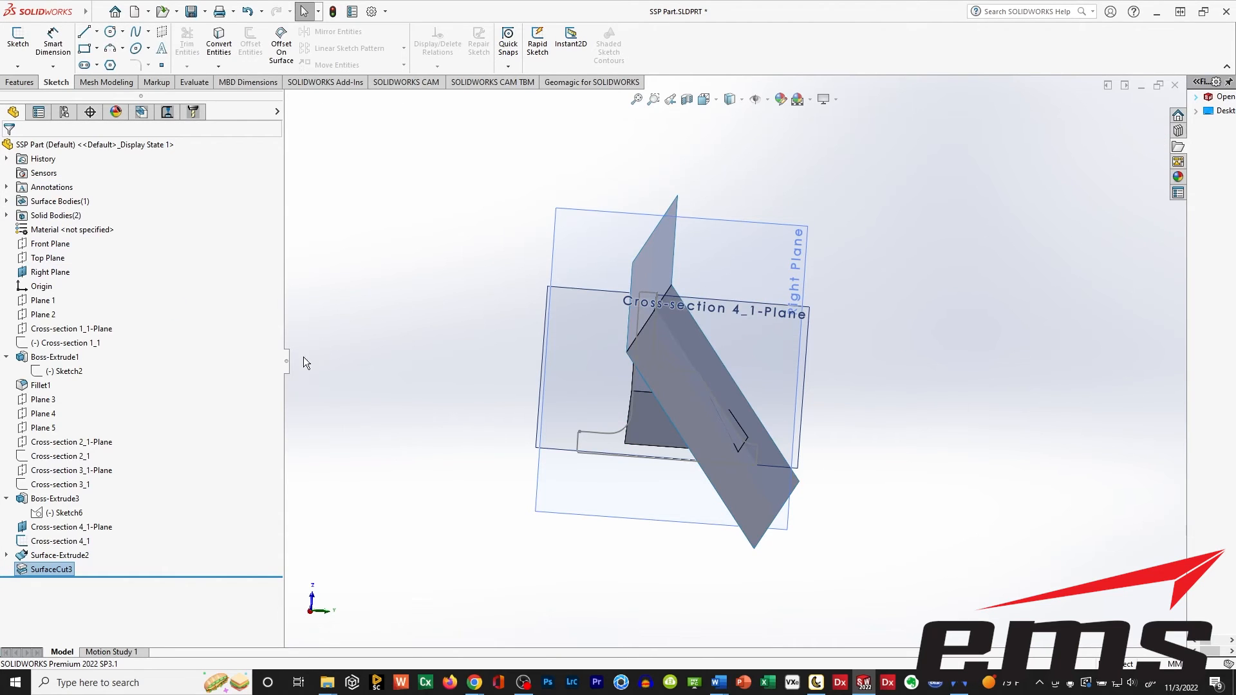
# Hide the extruded cutting surface and show the base plate body again.
pyautogui.rightClick(23, 557)
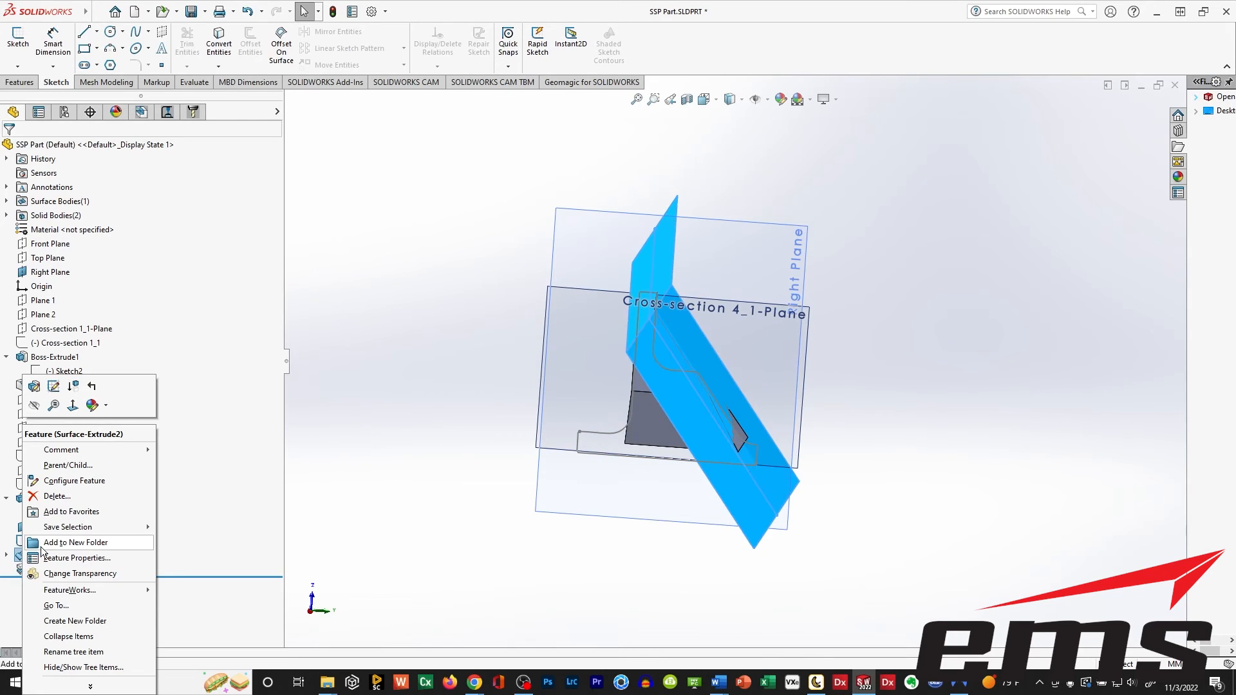
pyautogui.click(183, 539)
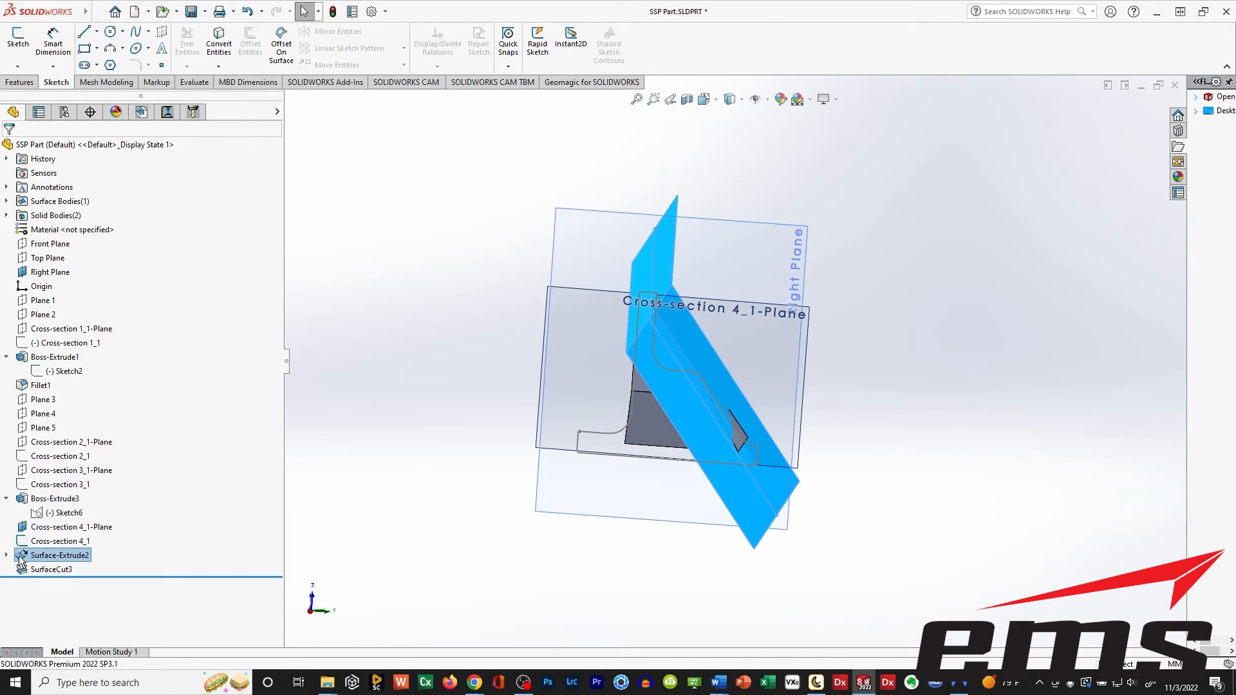
pyautogui.click(36, 528)
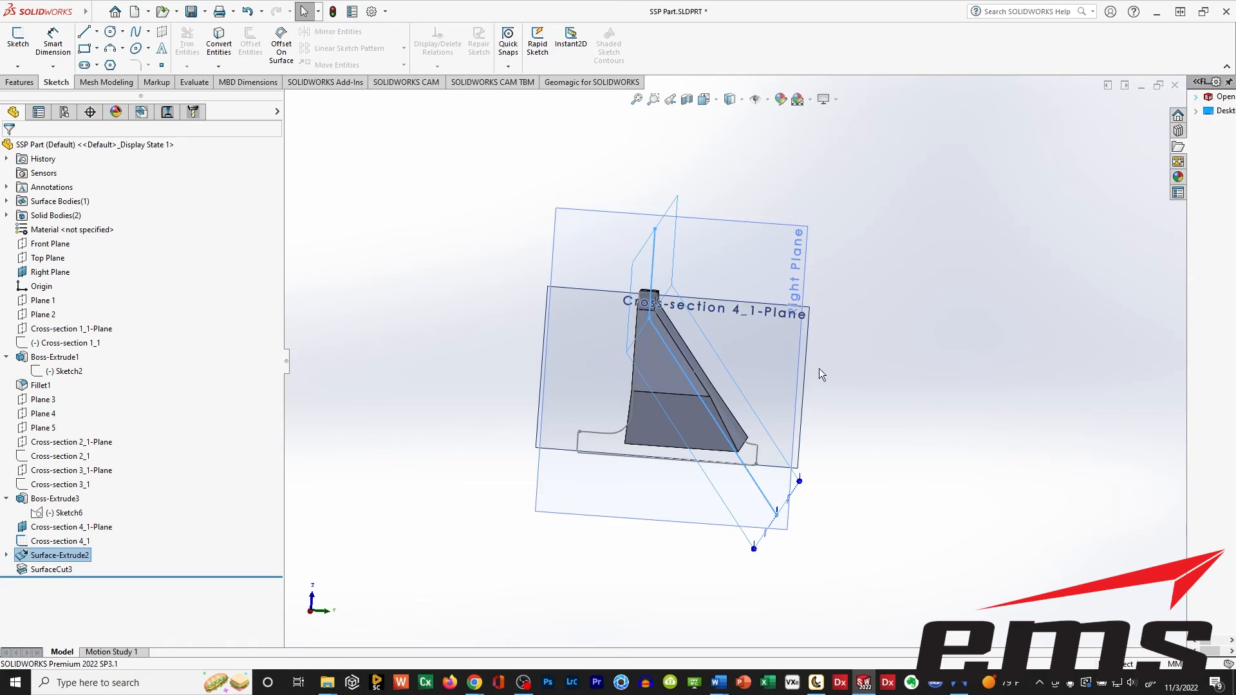
pyautogui.moveTo(820, 369); pyautogui.dragTo(778, 380, button='middle')
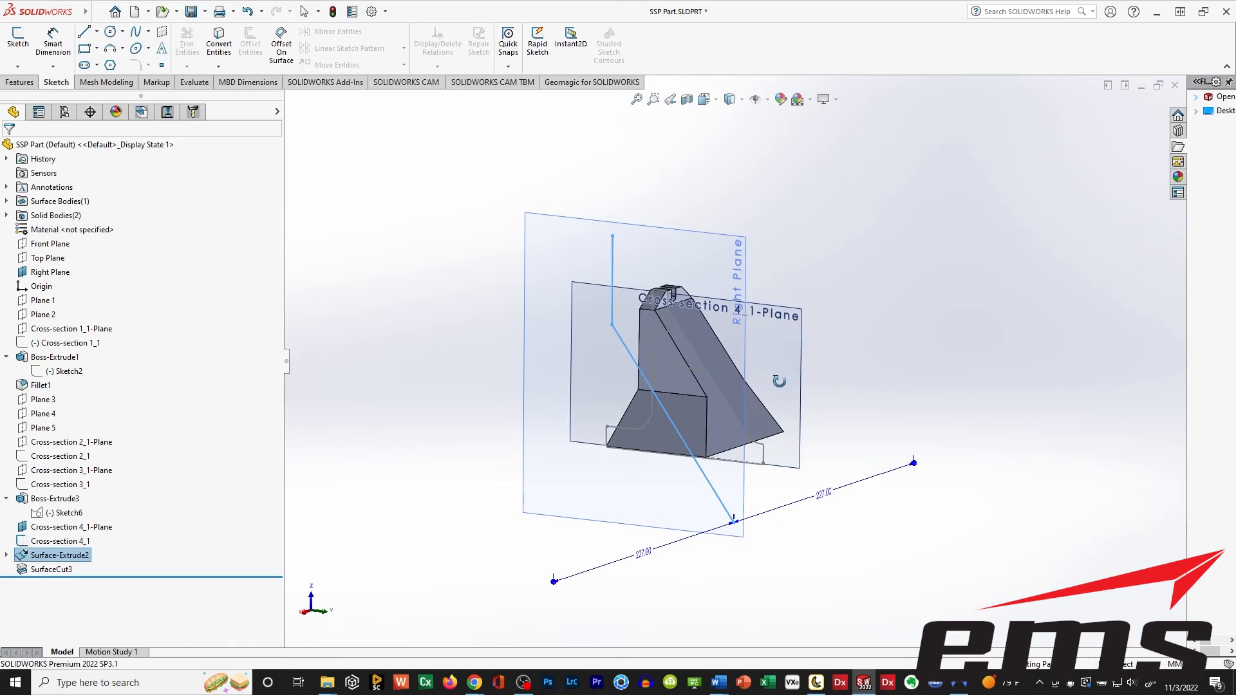
pyautogui.click(30, 359)
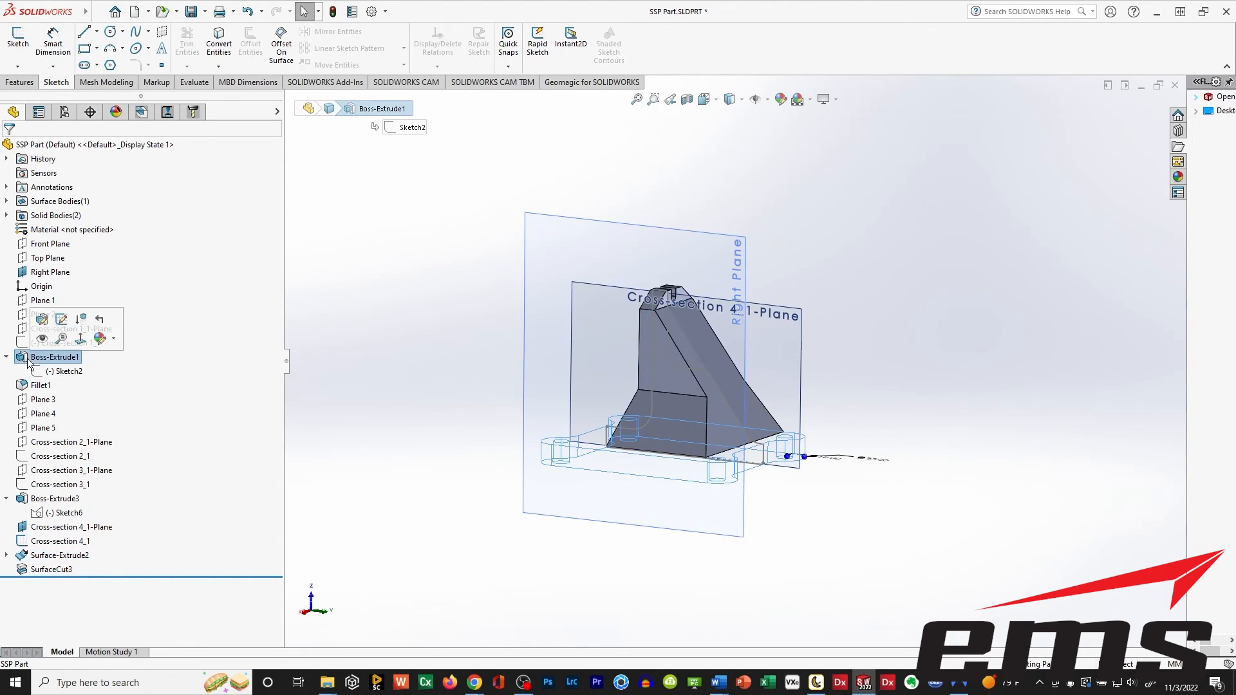
pyautogui.click(468, 392)
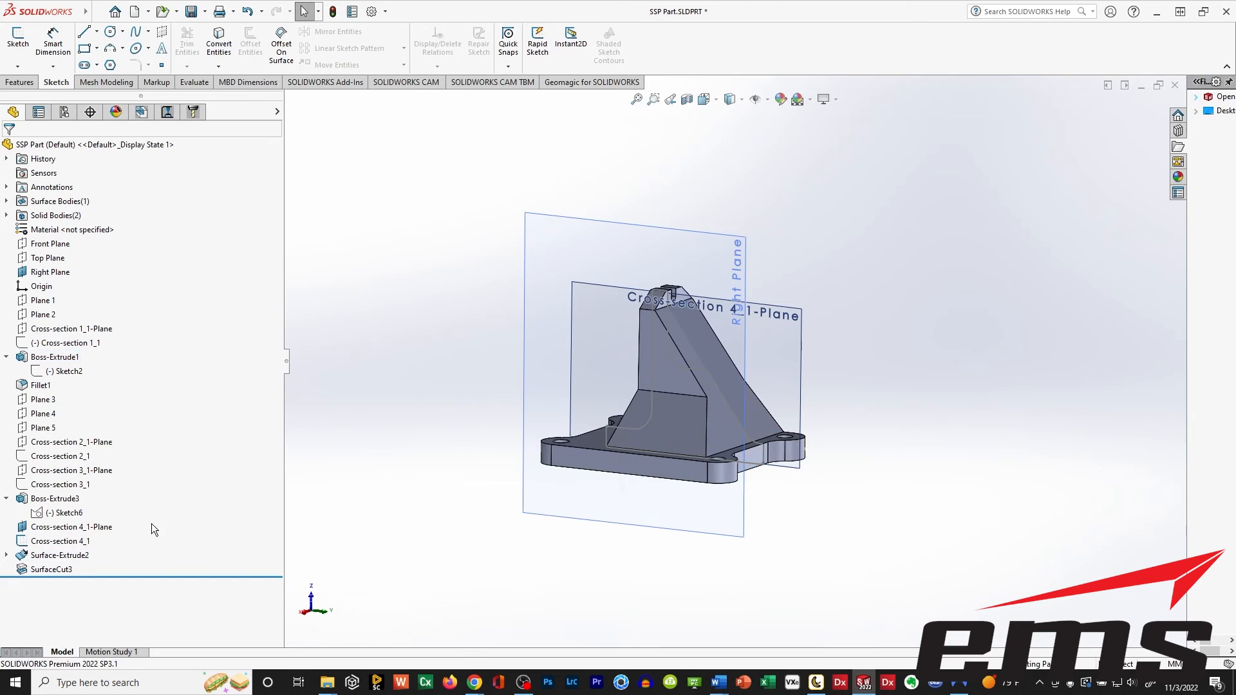
# Hide the solid bodies, the Right Plane and the Cross-section 4_1 plane and sketch, and show the Cross-section 3_1 plane with its sketch.
pyautogui.scroll(-3, 681, 405)
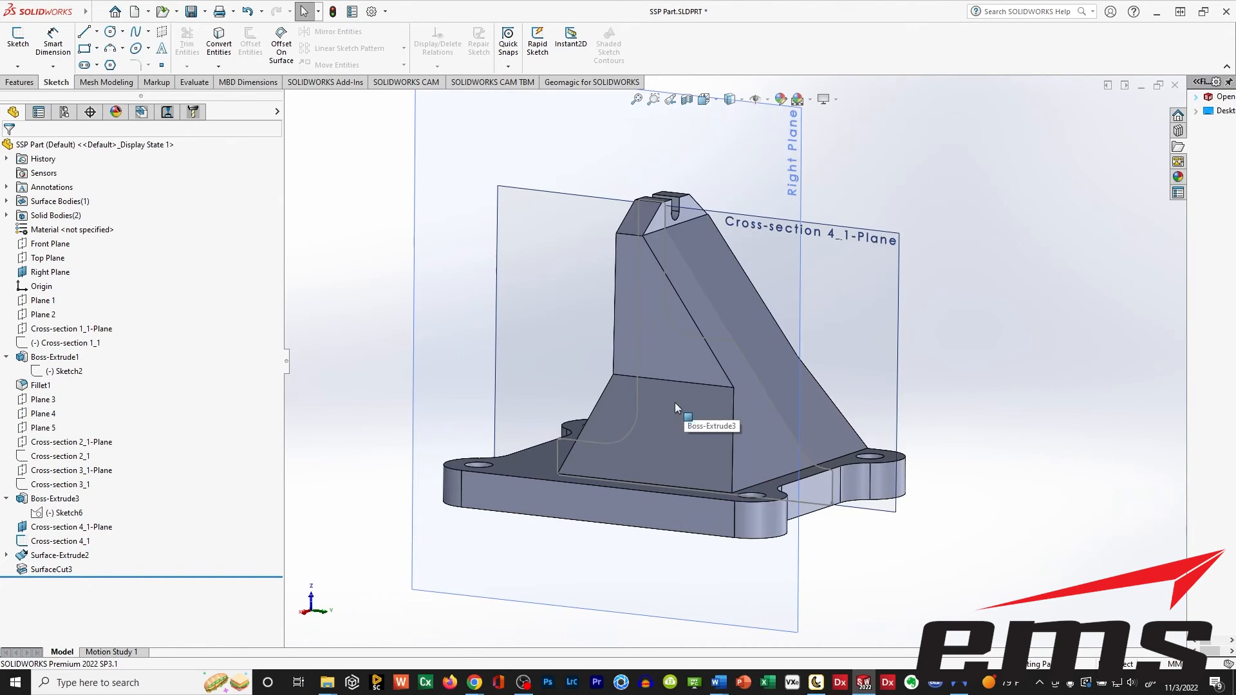
pyautogui.click(543, 333)
pyautogui.moveTo(601, 322); pyautogui.dragTo(596, 347, button='middle')
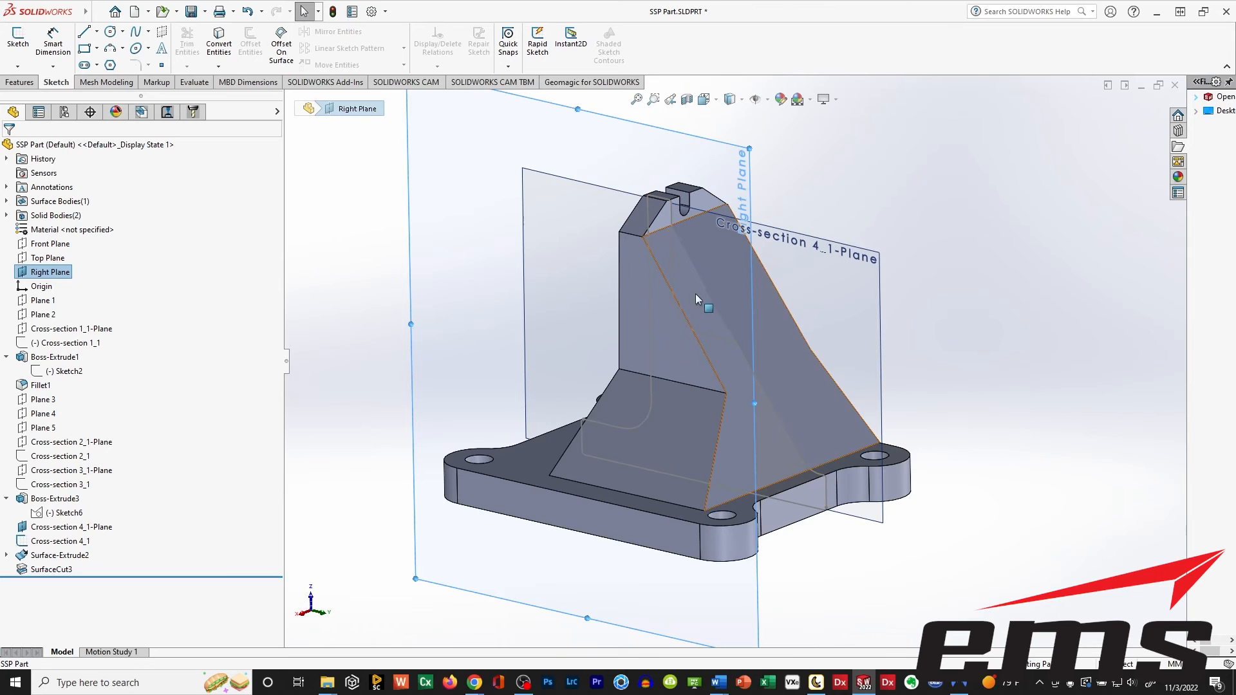
pyautogui.moveTo(640, 418); pyautogui.dragTo(666, 389, button='middle')
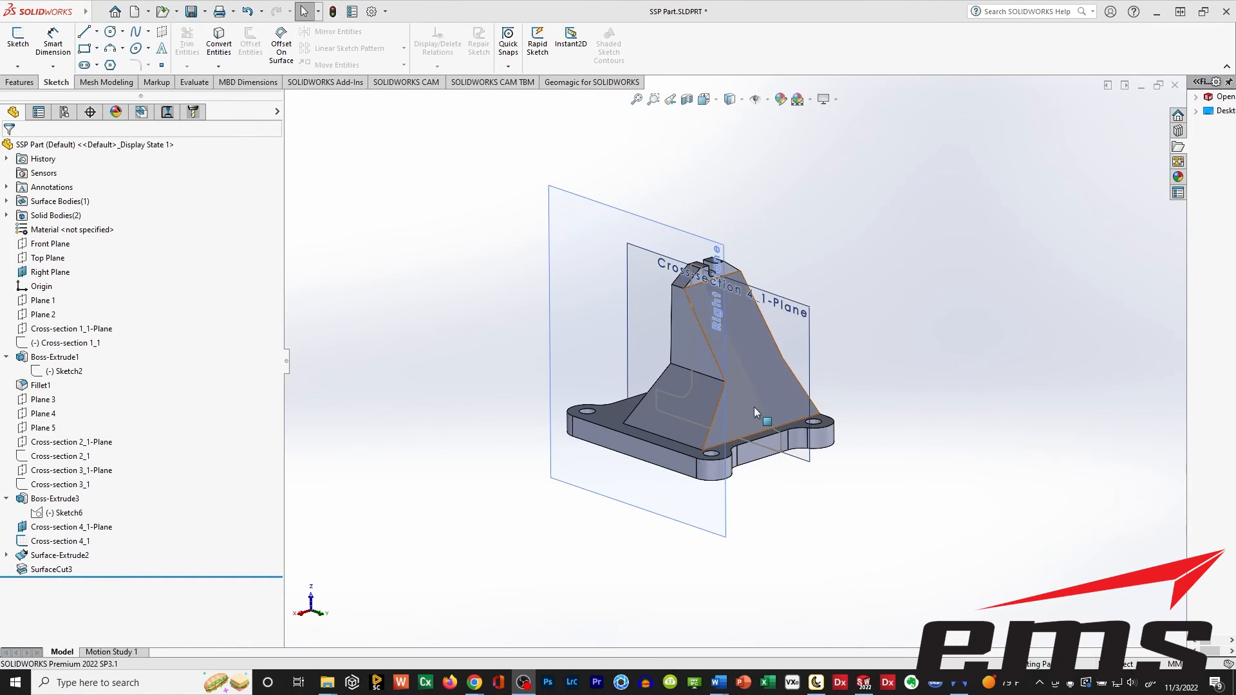
pyautogui.moveTo(755, 407); pyautogui.dragTo(727, 292, button='middle')
pyautogui.moveTo(643, 414); pyautogui.dragTo(724, 389, button='middle')
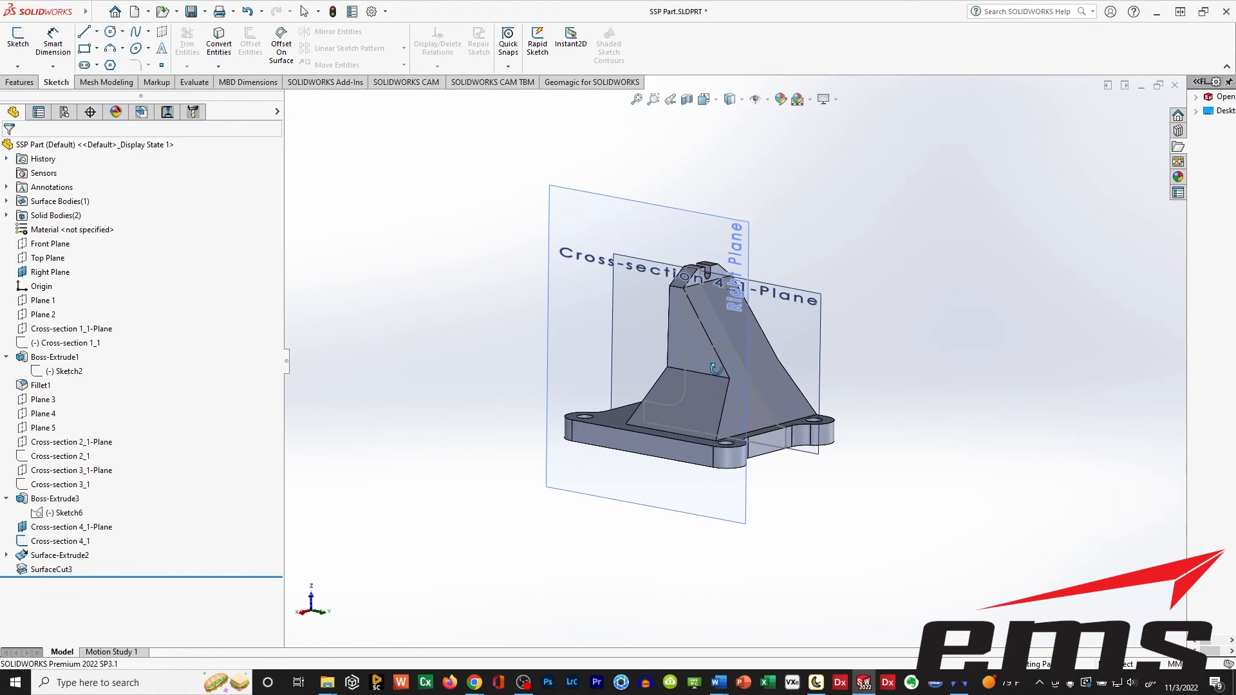
pyautogui.click(46, 272)
pyautogui.click(44, 257)
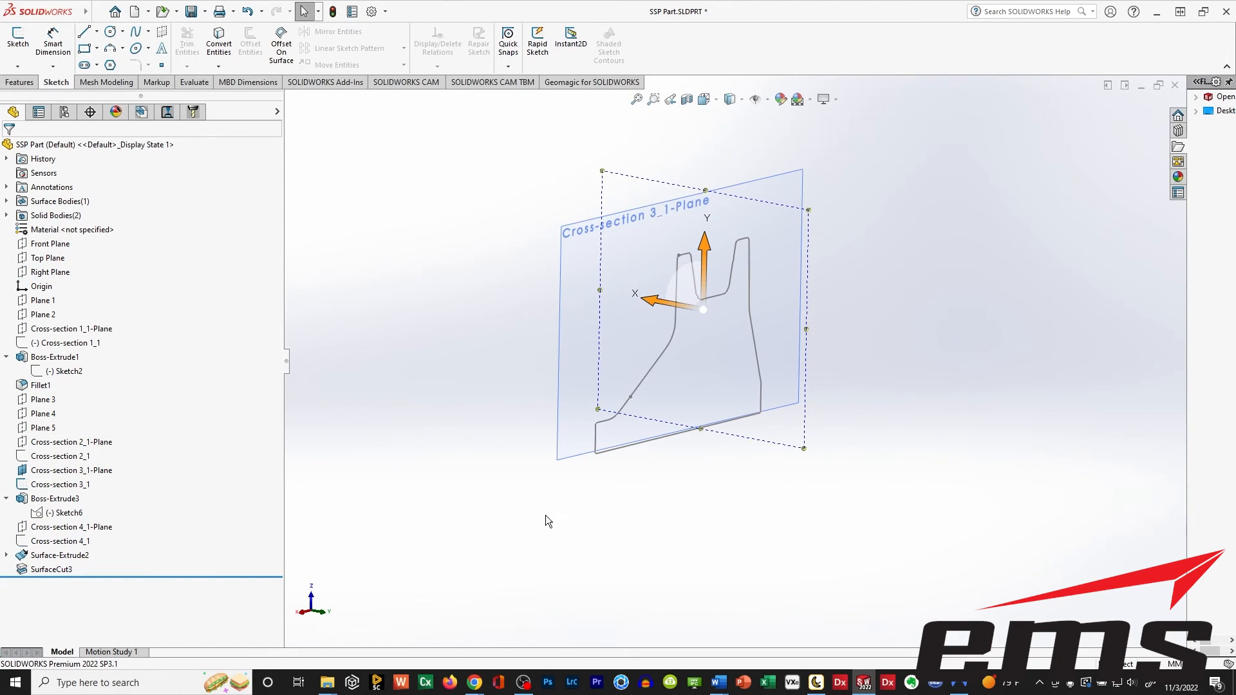
pyautogui.moveTo(546, 515)
pyautogui.mouseDown(button='middle')
pyautogui.moveTo(726, 501)
pyautogui.moveTo(725, 523)
pyautogui.moveTo(546, 514)
pyautogui.mouseUp(button='middle')
pyautogui.click(476, 502)
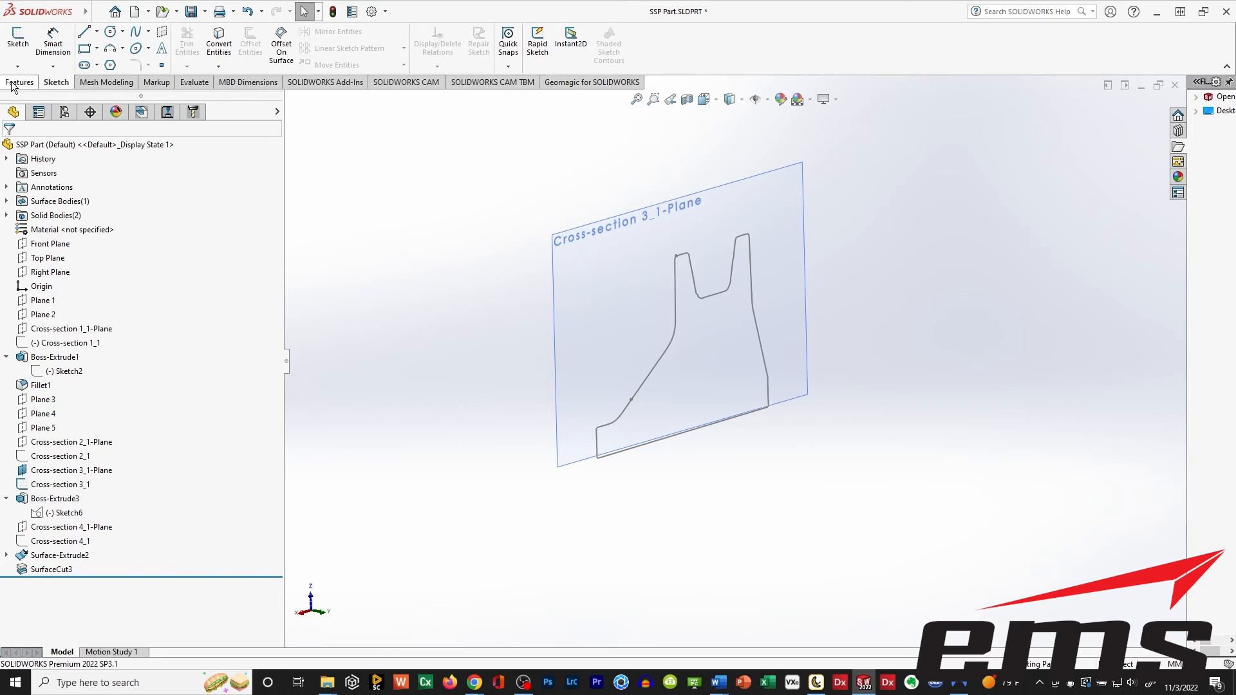
# Start a sketch on Cross-section 3_1-Plane and draw a line about 53 mm long up along the top notch's left flank, extending above the profile.
pyautogui.click(17, 42)
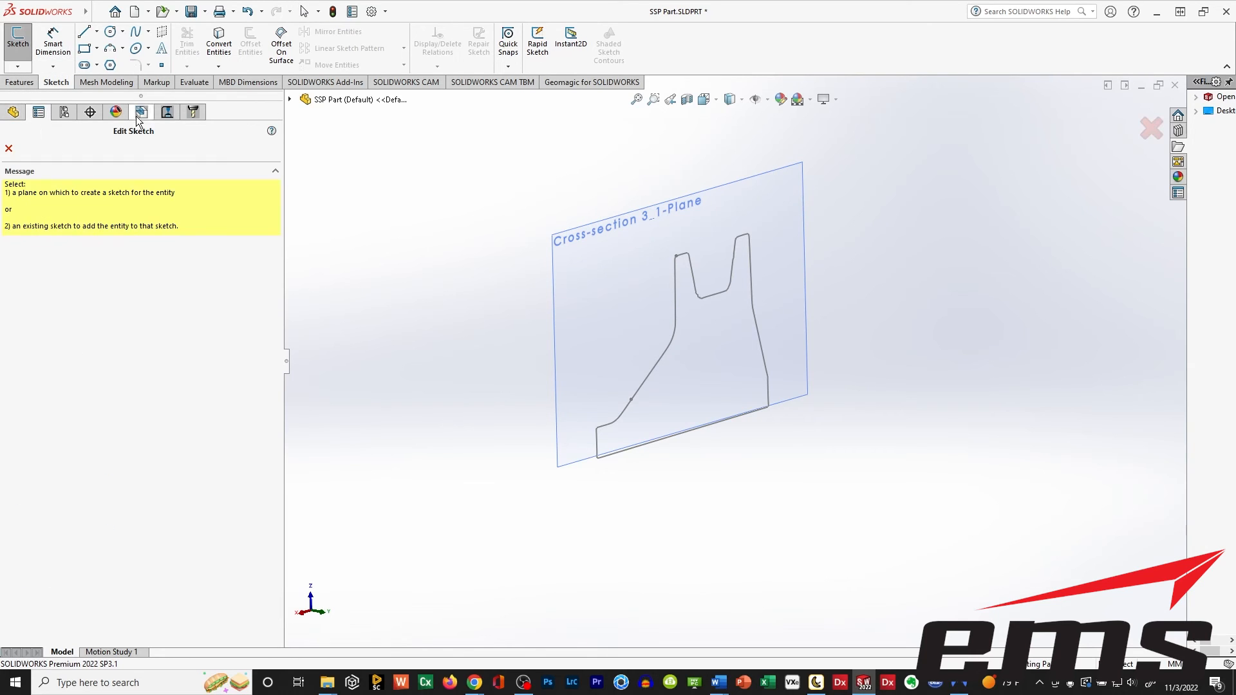
pyautogui.click(576, 241)
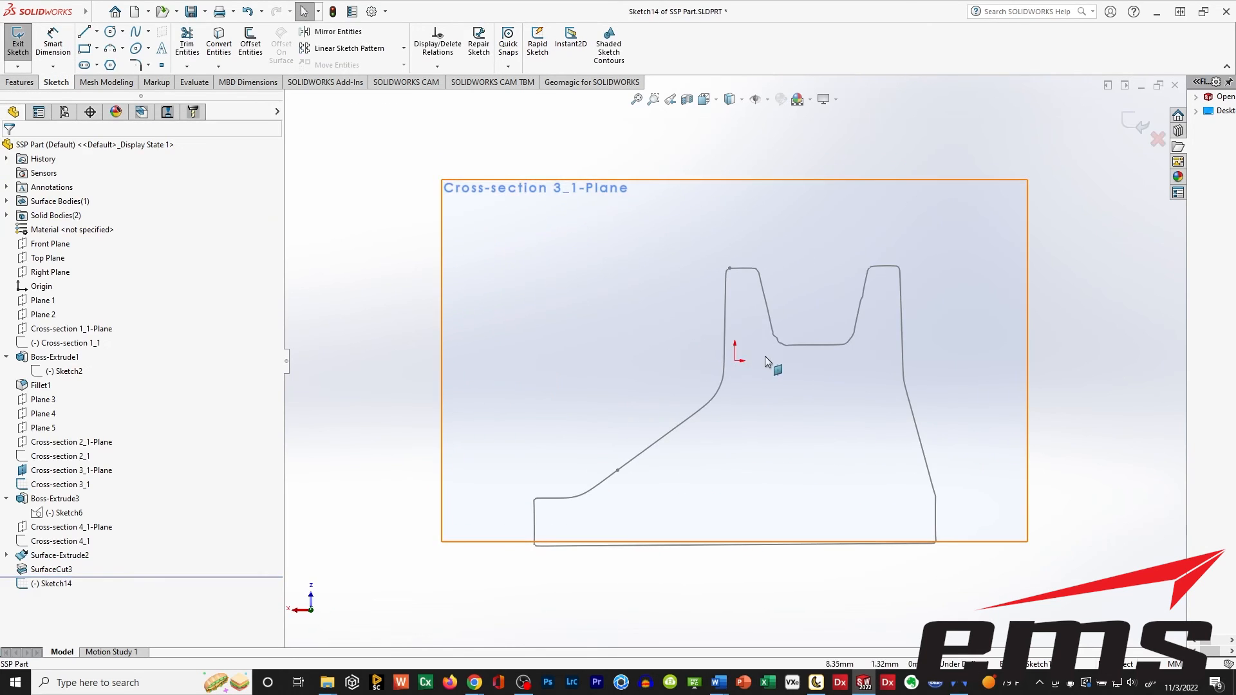
pyautogui.keyDown('ctrl'); pyautogui.moveTo(809, 391); pyautogui.dragTo(701, 390, button='middle'); pyautogui.keyUp('ctrl')
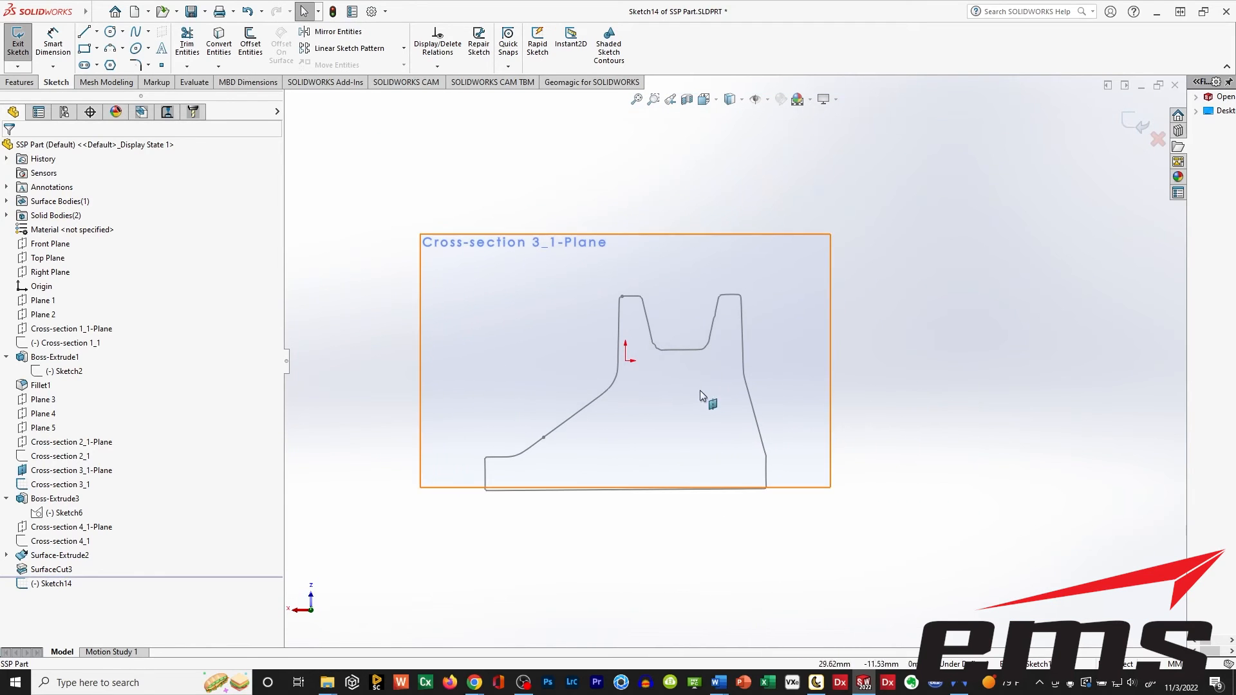
pyautogui.click(84, 31)
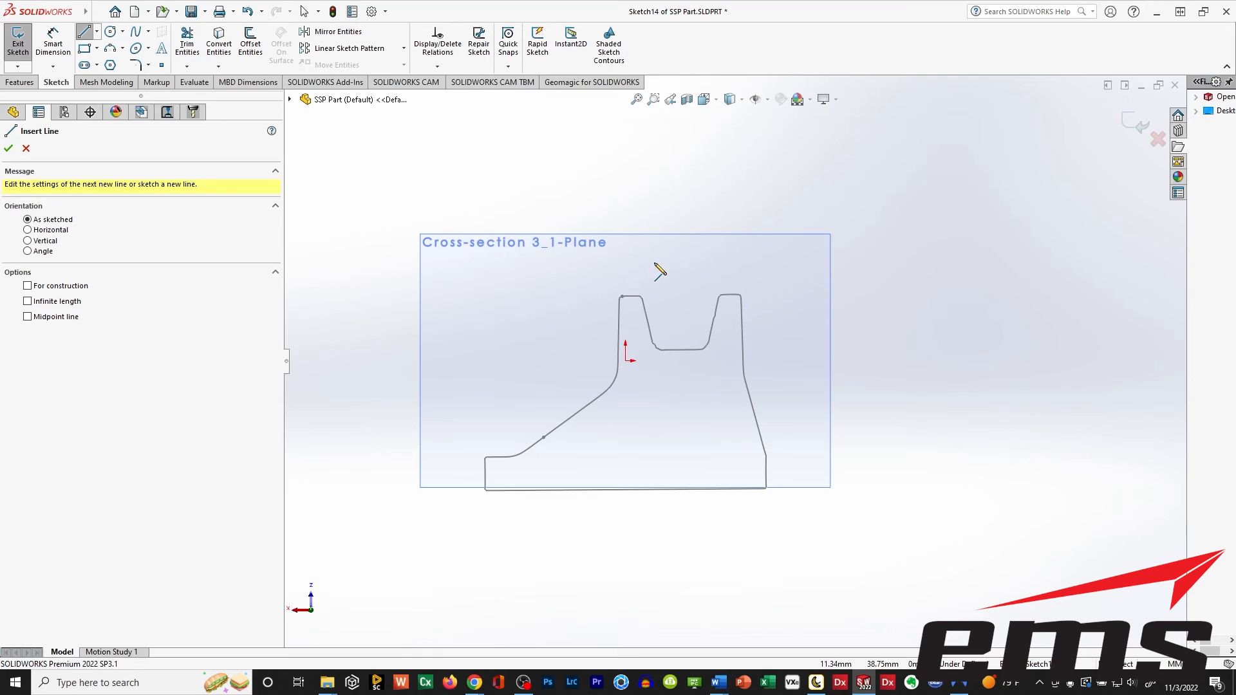
pyautogui.click(653, 340)
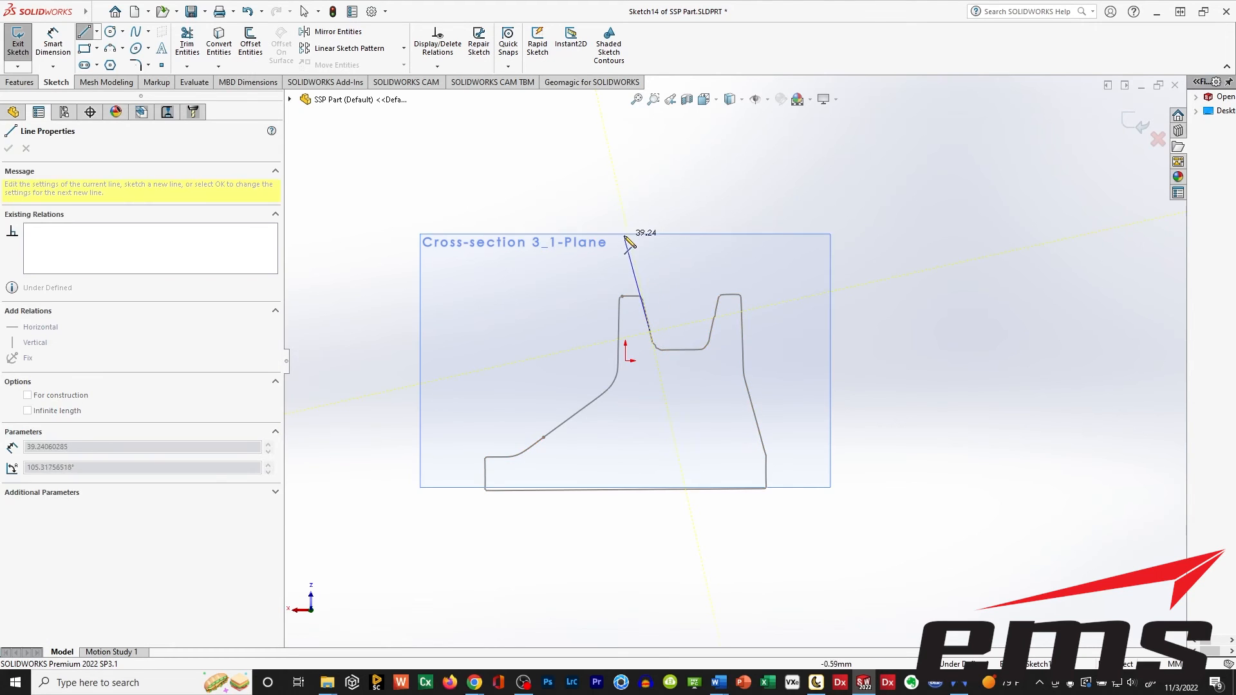
pyautogui.click(621, 203)
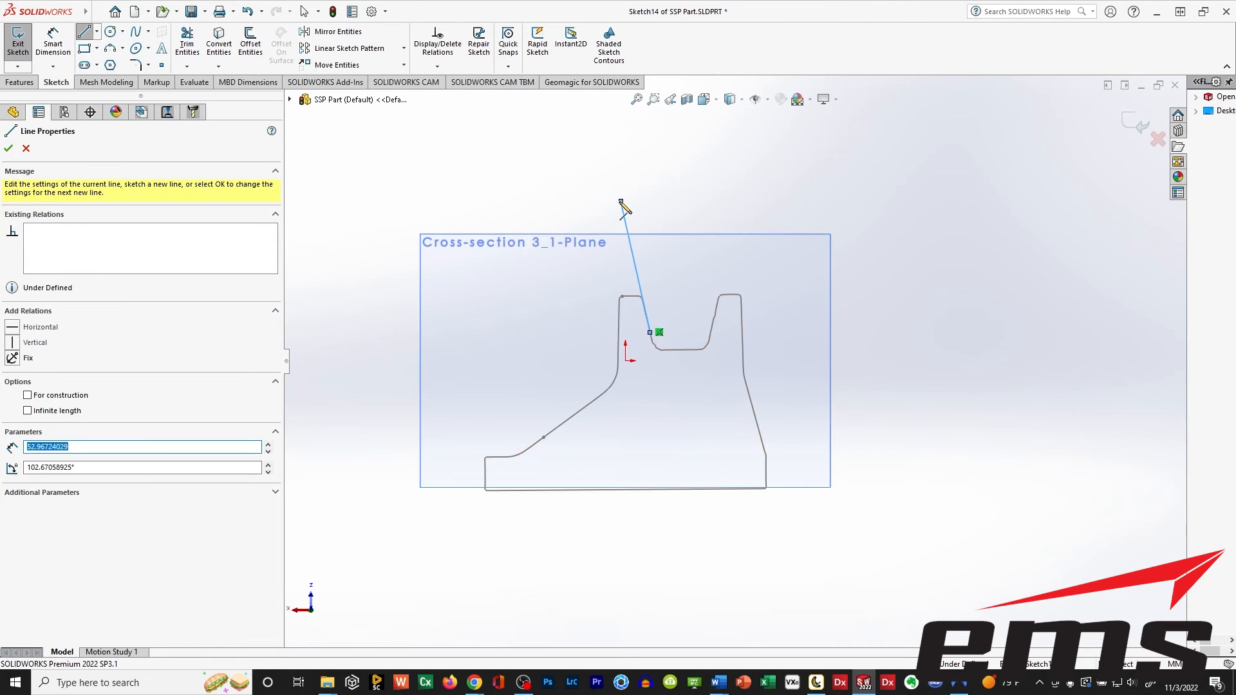
pyautogui.press('Escape')
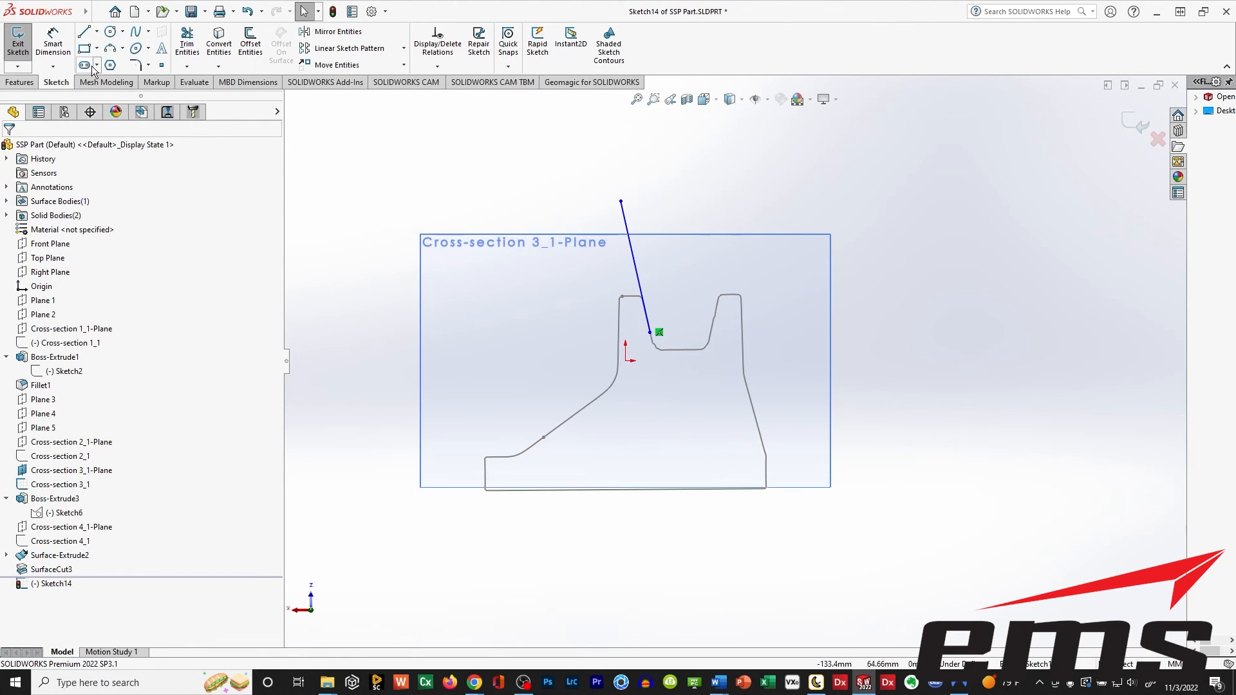
# Draw a line up along the notch's right flank and join both flank lines' upper ends with a horizontal line about 47 mm long.
pyautogui.click(84, 31)
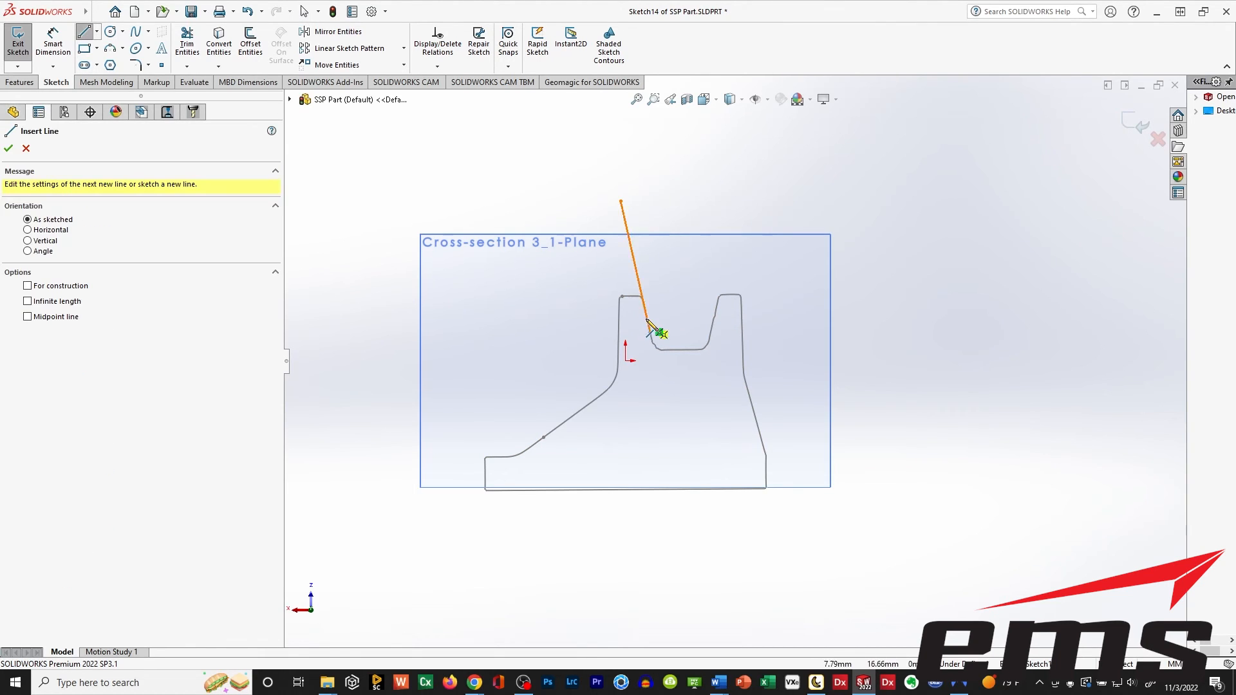
pyautogui.click(712, 333)
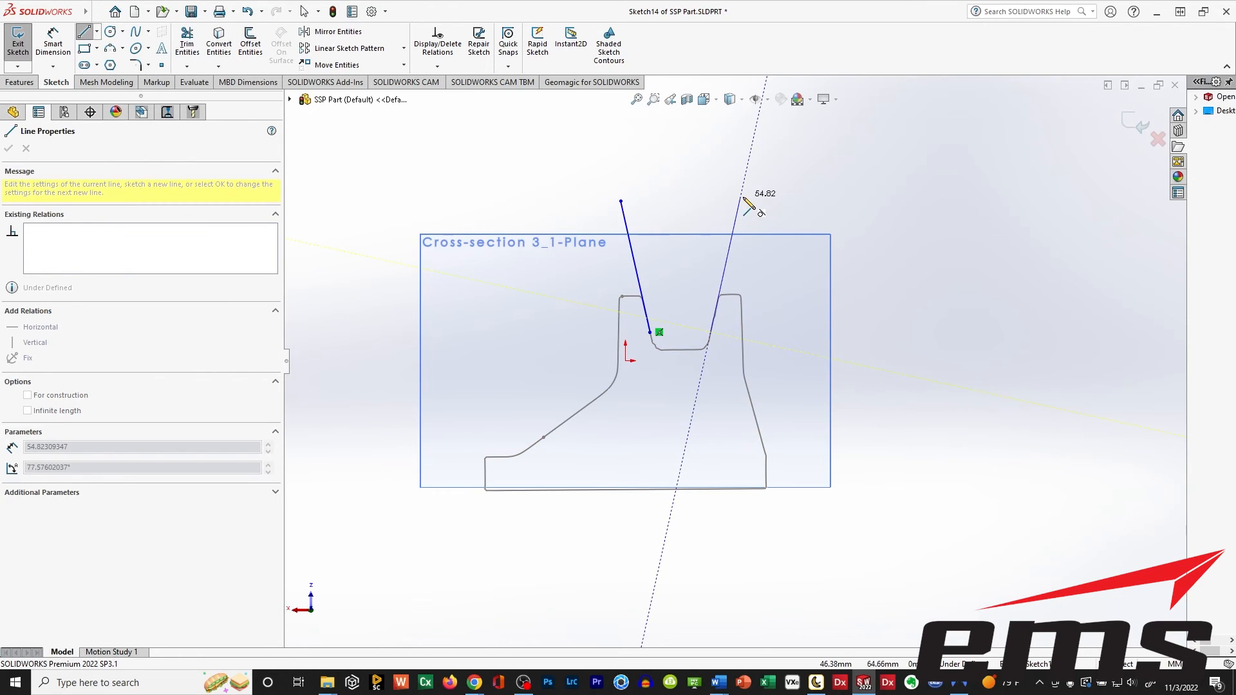
pyautogui.click(741, 201)
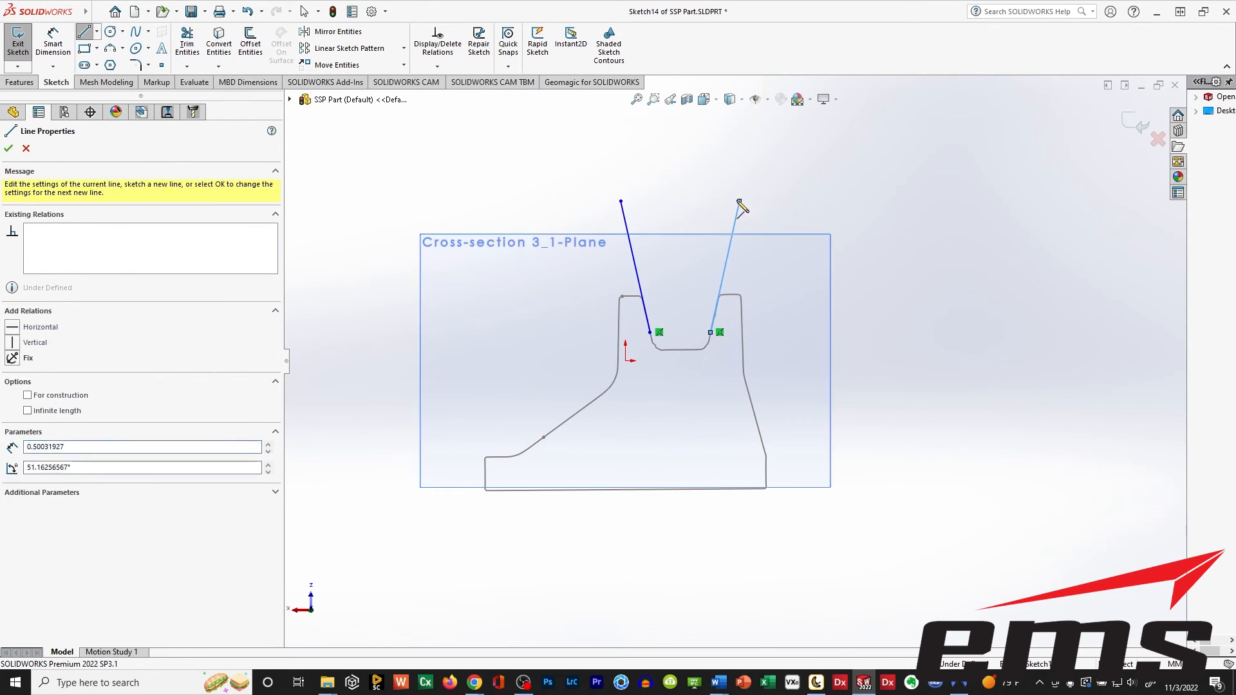
pyautogui.click(622, 202)
# Draw a horizontal line about 39 mm long along the notch floor, running past the right flank.
pyautogui.scroll(-6, 682, 399)
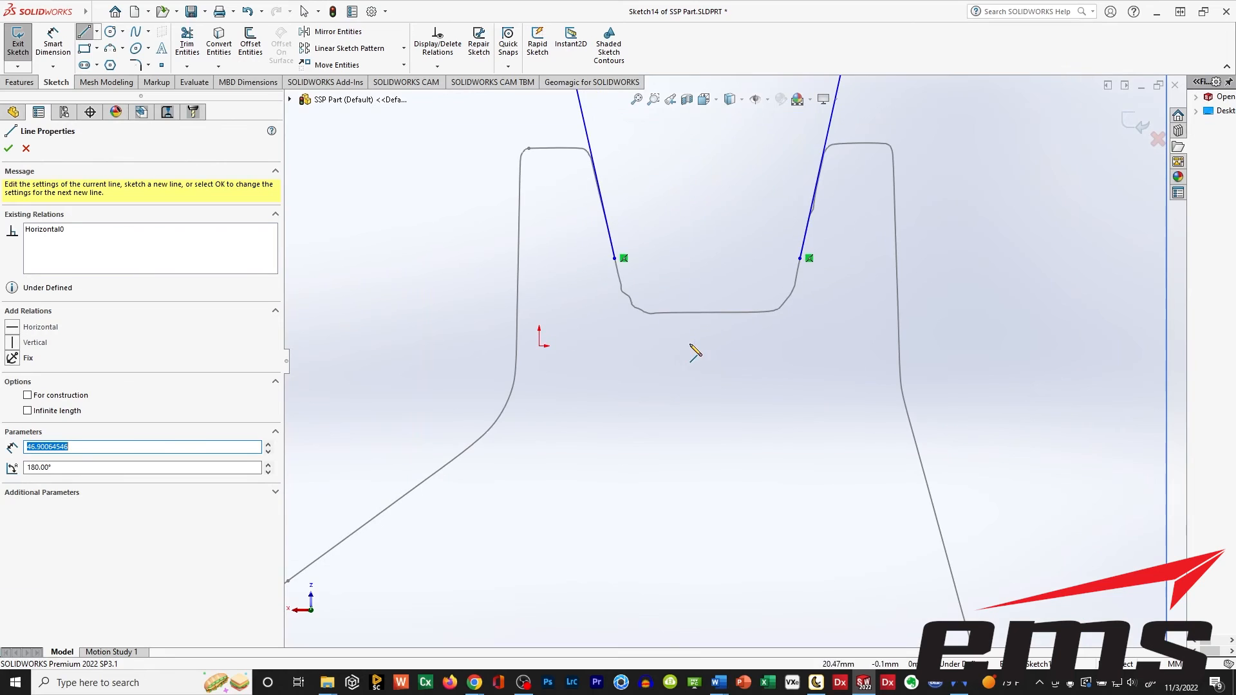
pyautogui.click(667, 312)
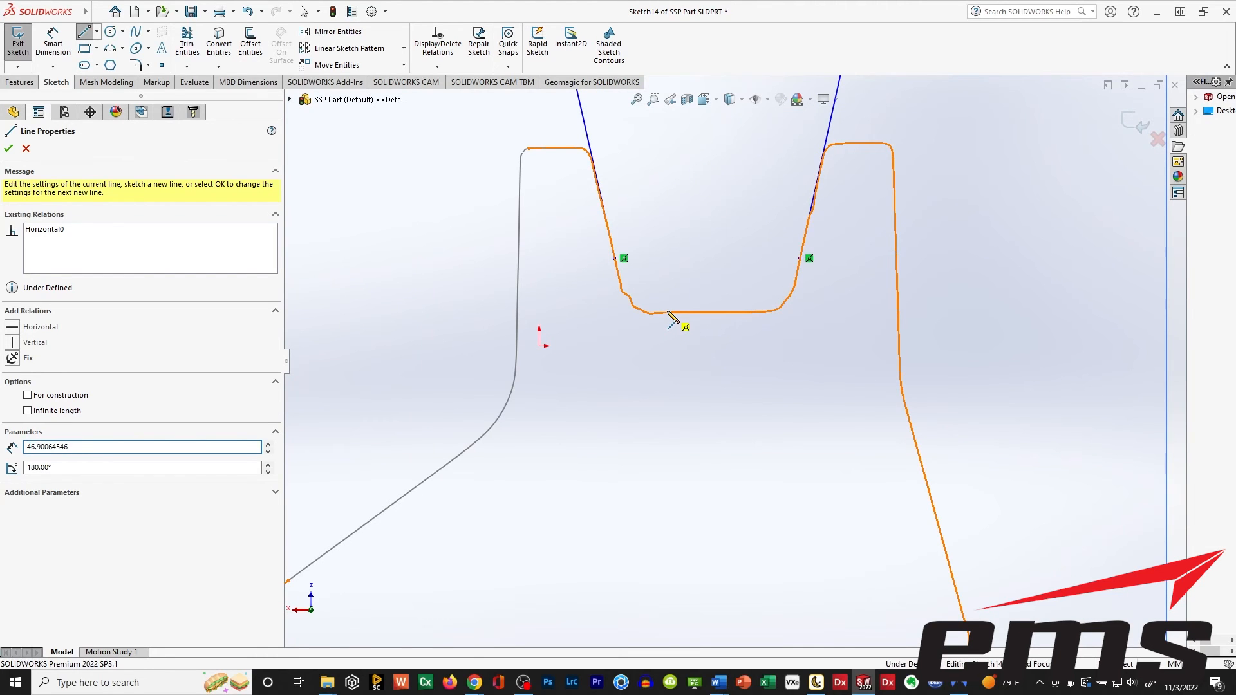
pyautogui.click(678, 312)
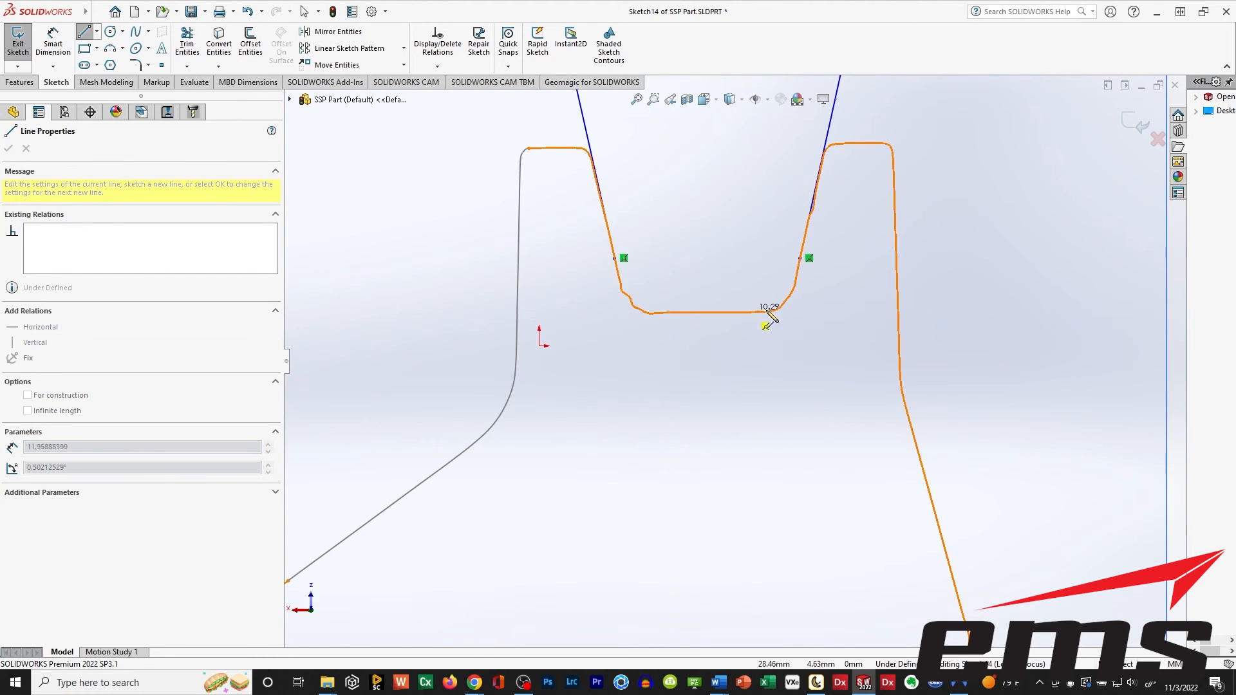
pyautogui.click(969, 313)
pyautogui.press('Escape')
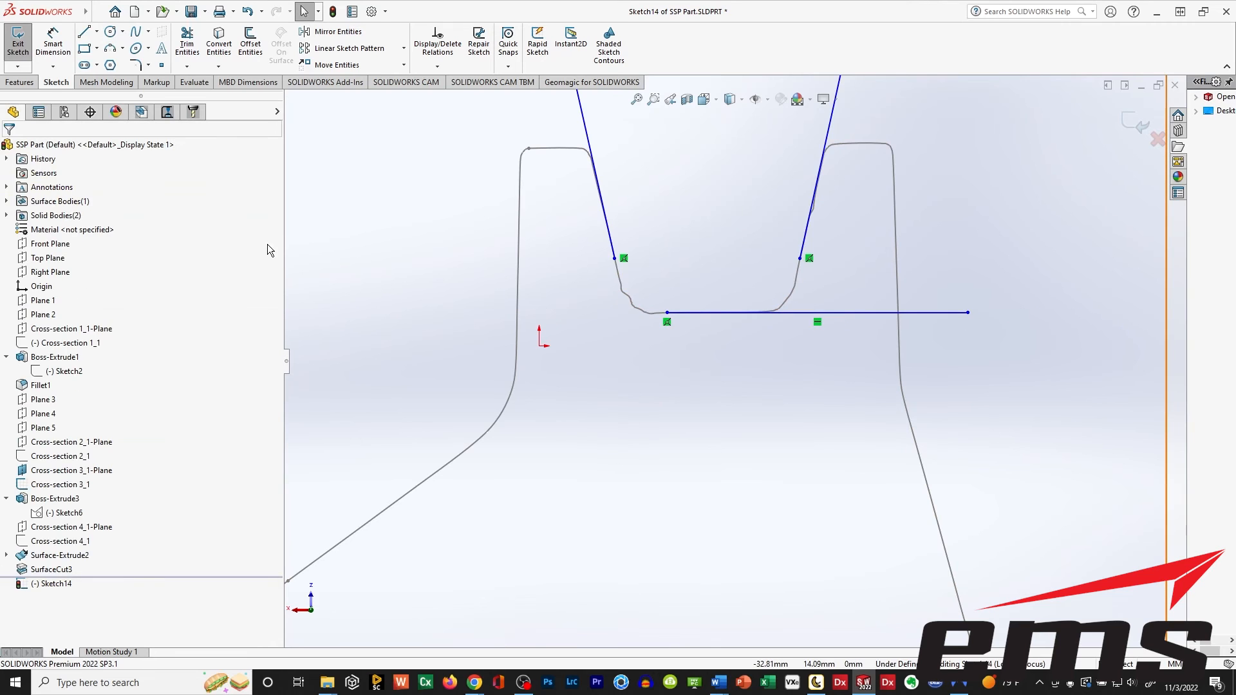
# Corner-trim the floor line with both flank lines to close the notch profile.
pyautogui.click(187, 43)
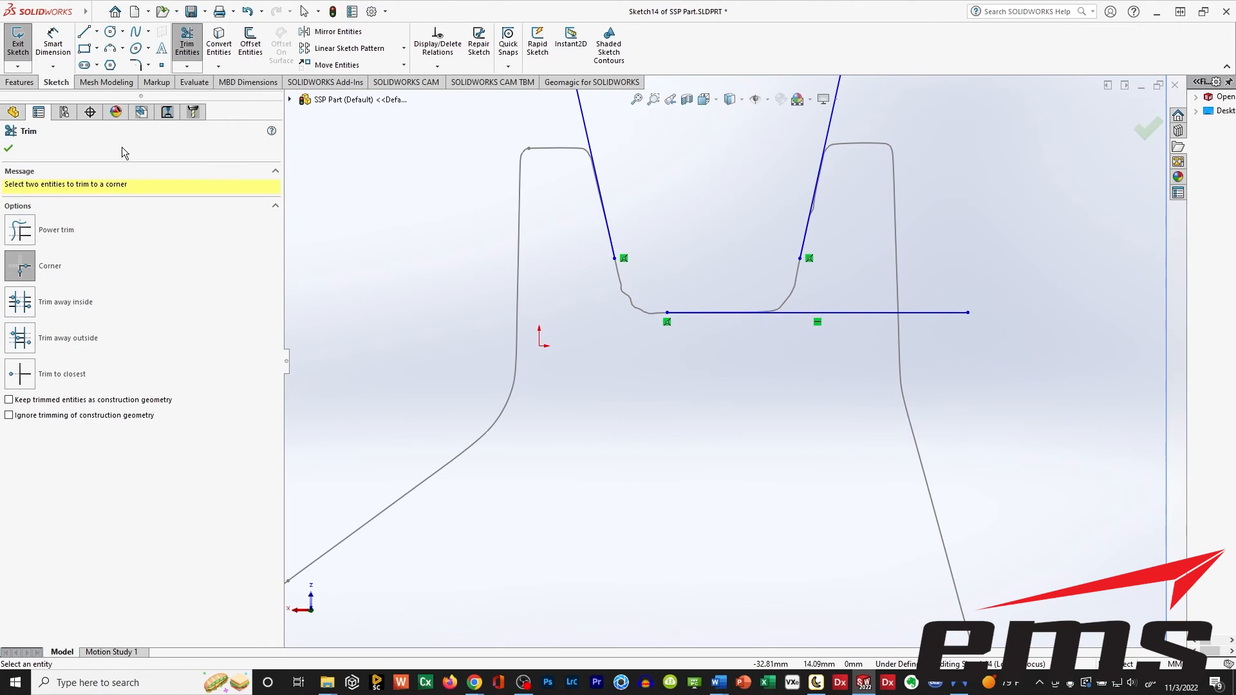
pyautogui.click(612, 248)
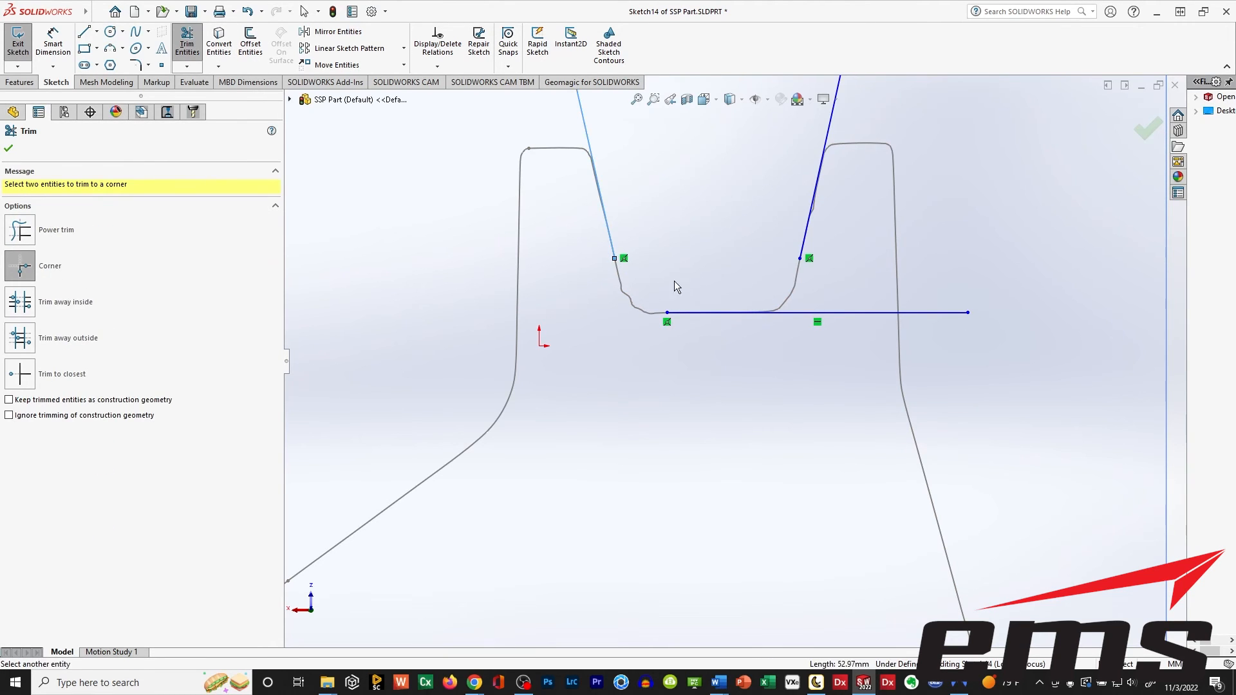
pyautogui.click(677, 313)
pyautogui.click(714, 313)
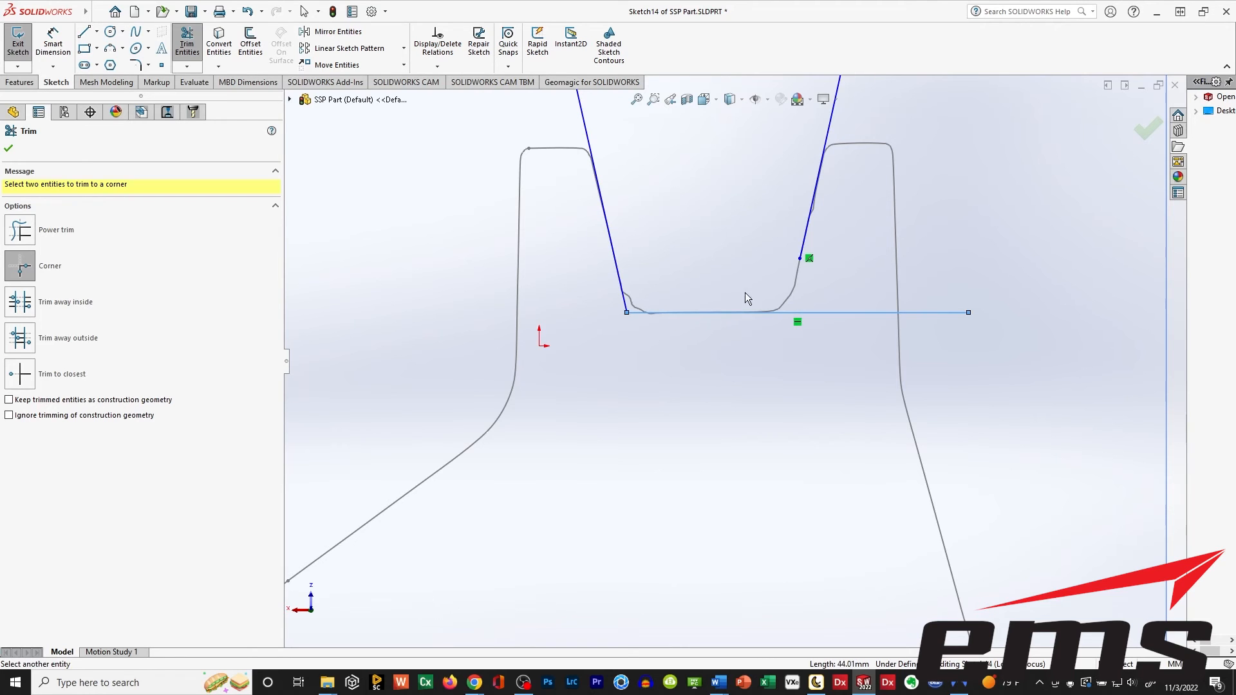
pyautogui.click(806, 243)
pyautogui.scroll(3, 656, 385)
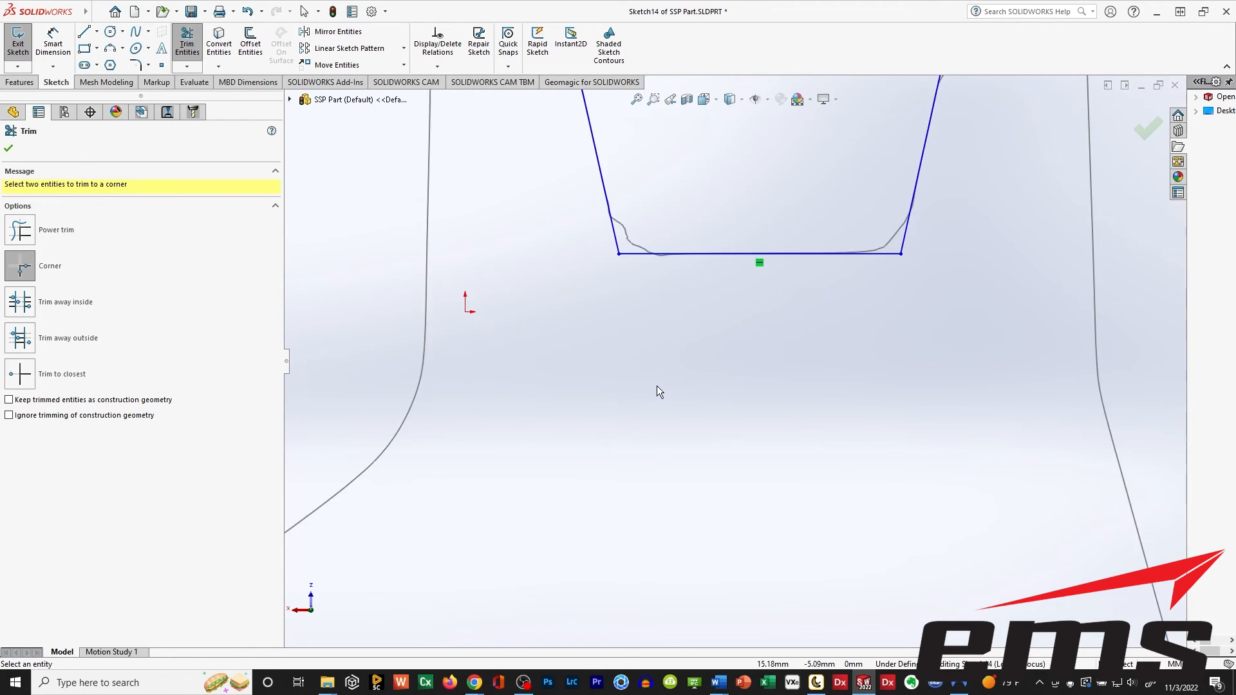
# Finish the corner trimming, exit the notch profile sketch, and show the hidden Boss-Extrude3 body.
pyautogui.scroll(3, 657, 384)
pyautogui.moveTo(637, 473)
pyautogui.mouseDown(button='middle')
pyautogui.moveTo(771, 517)
pyautogui.moveTo(750, 522)
pyautogui.mouseUp(button='middle')
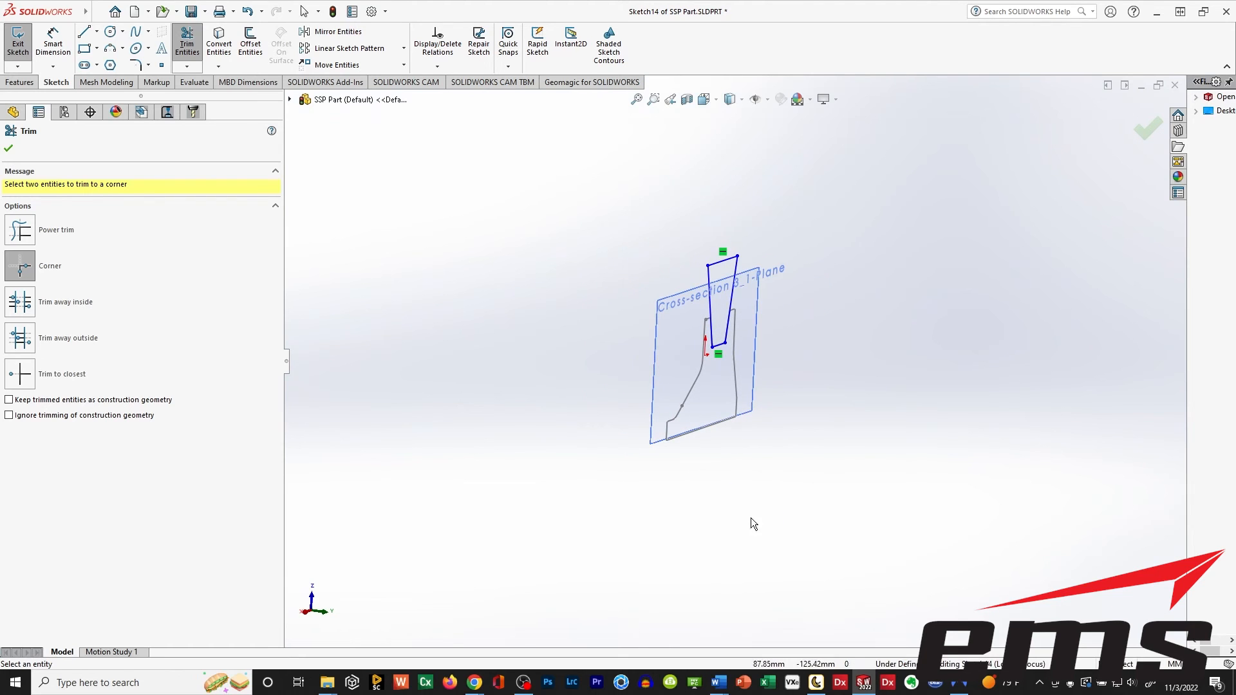
pyautogui.click(9, 147)
pyautogui.click(18, 45)
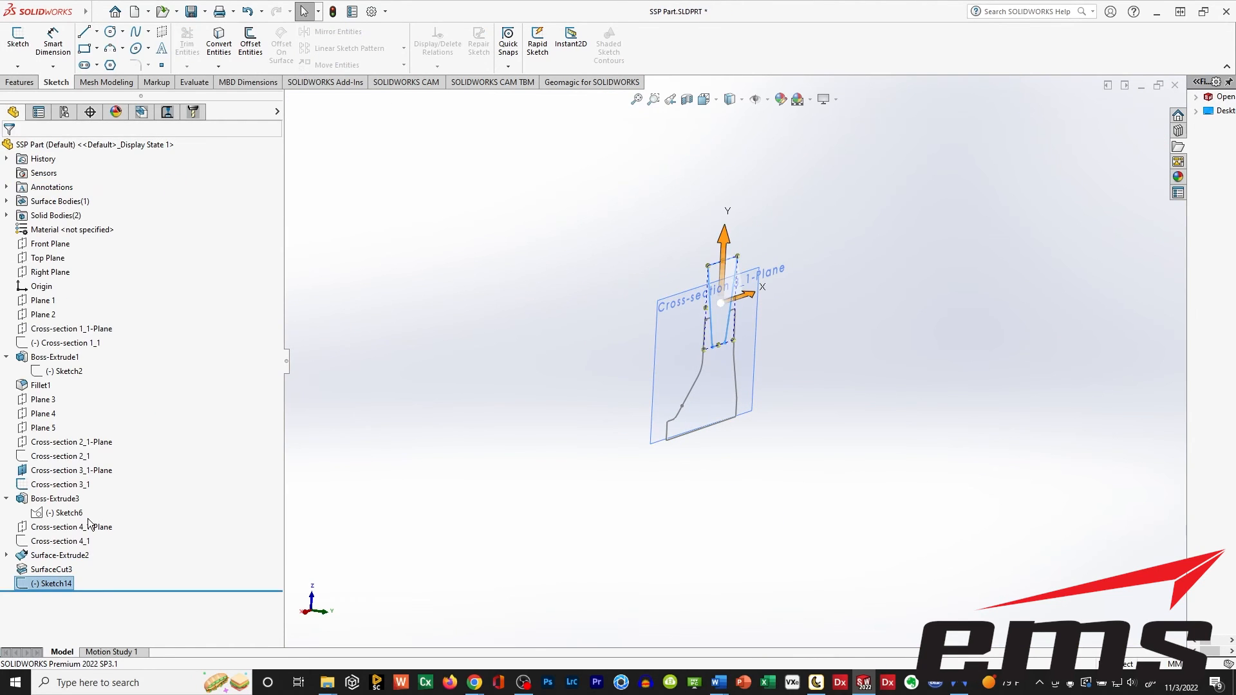
pyautogui.click(20, 501)
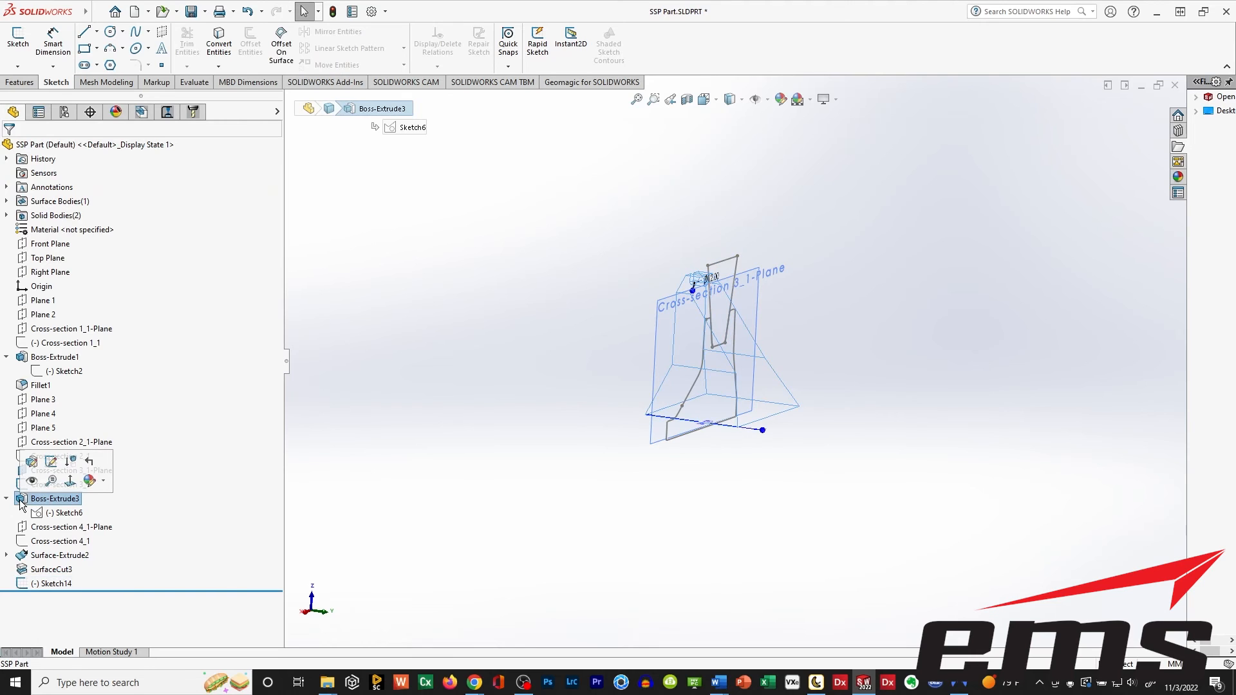
pyautogui.click(32, 481)
pyautogui.click(525, 440)
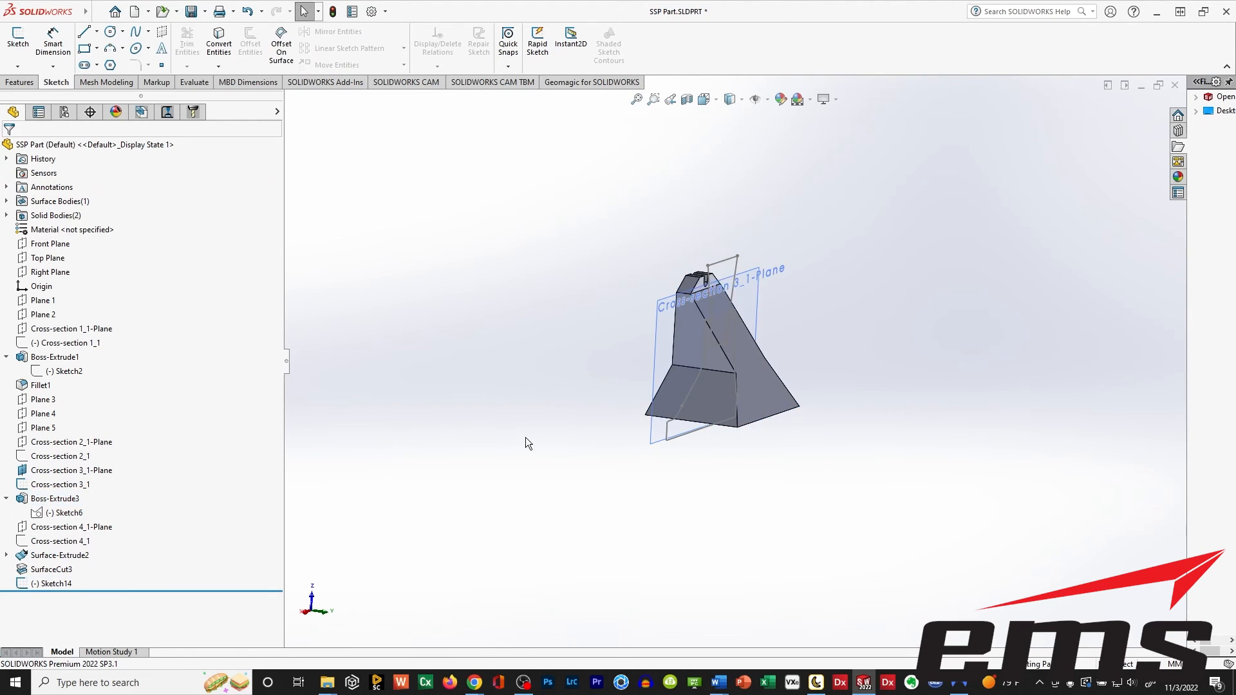
# Set up an Extruded Cut from the notch profile, ending Up To Surface at the vertical face around the small slot.
pyautogui.moveTo(802, 373); pyautogui.dragTo(774, 386, button='middle')
pyautogui.scroll(-1, 726, 333)
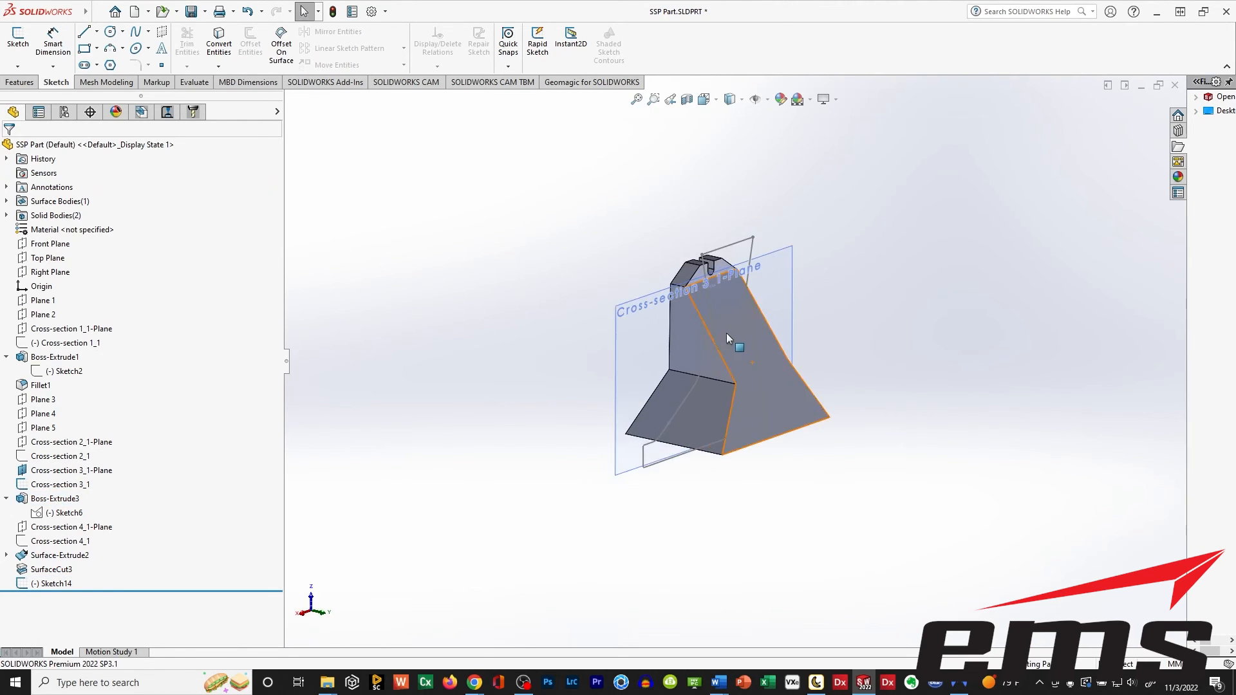
pyautogui.scroll(-2, 727, 333)
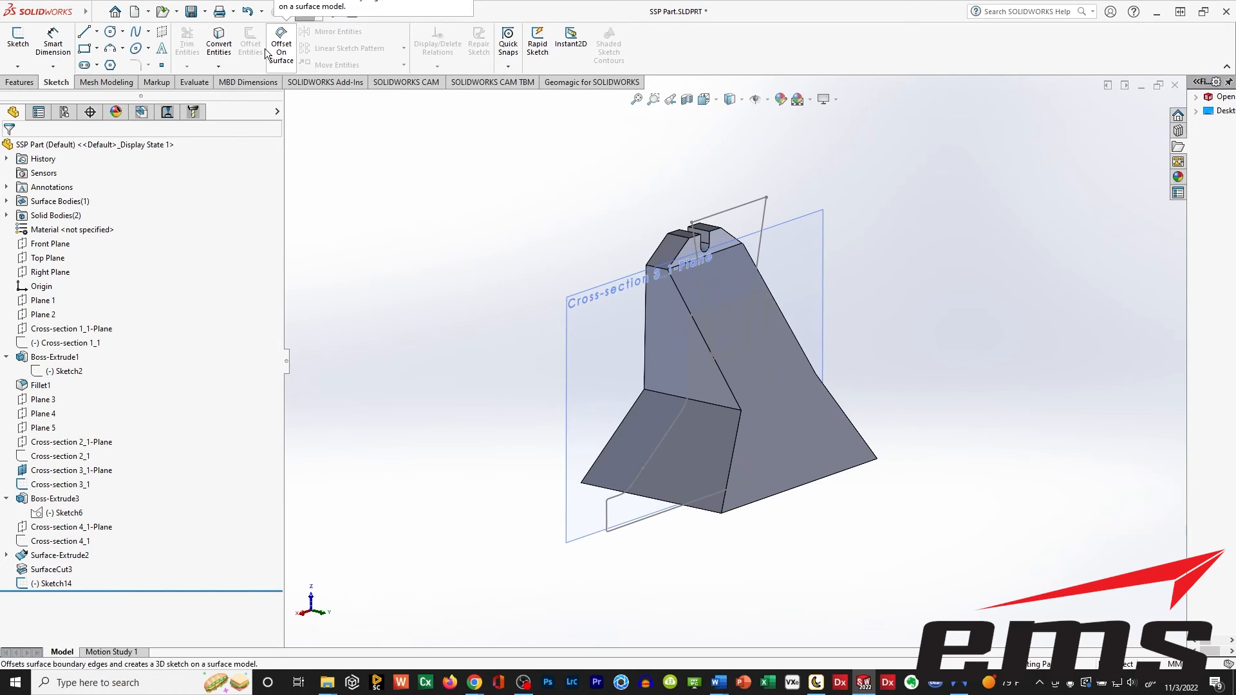
pyautogui.click(19, 82)
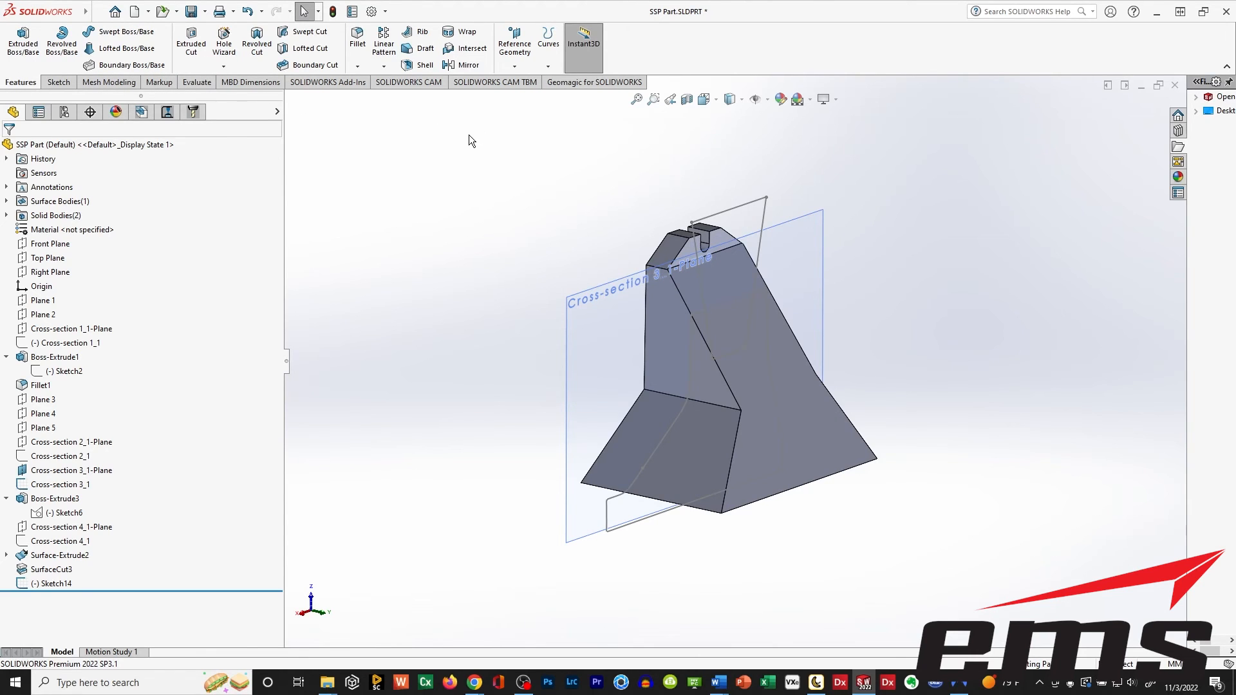
pyautogui.click(191, 52)
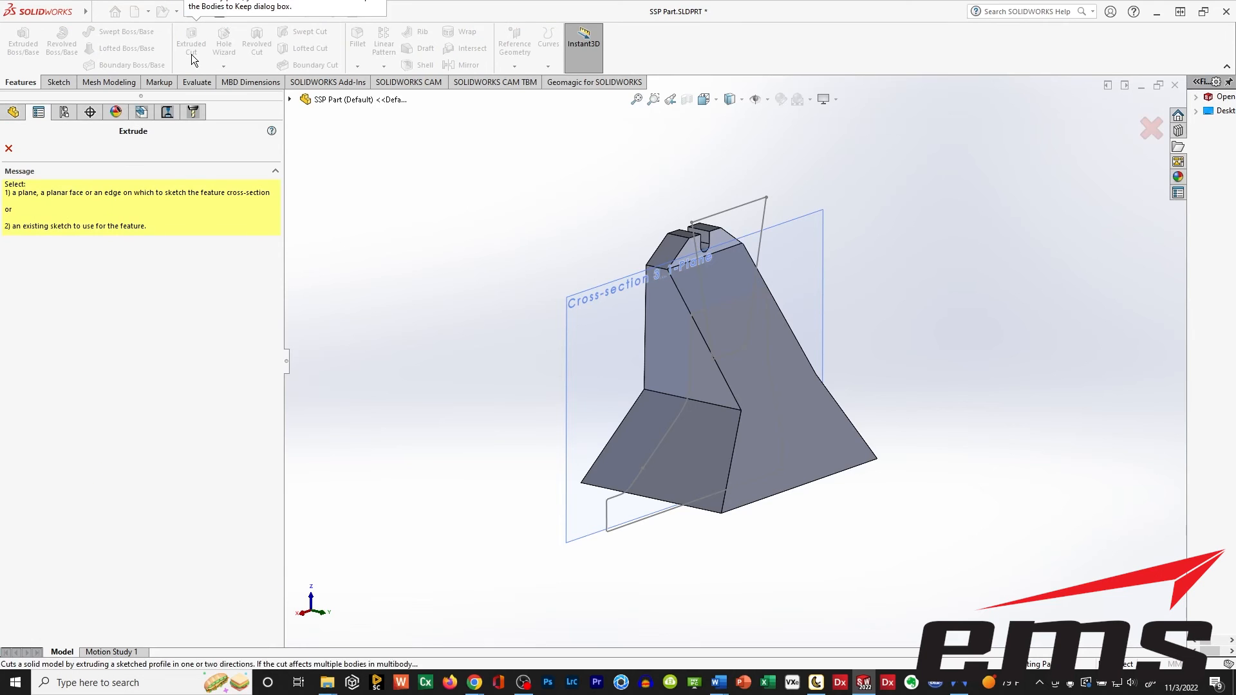
pyautogui.click(739, 208)
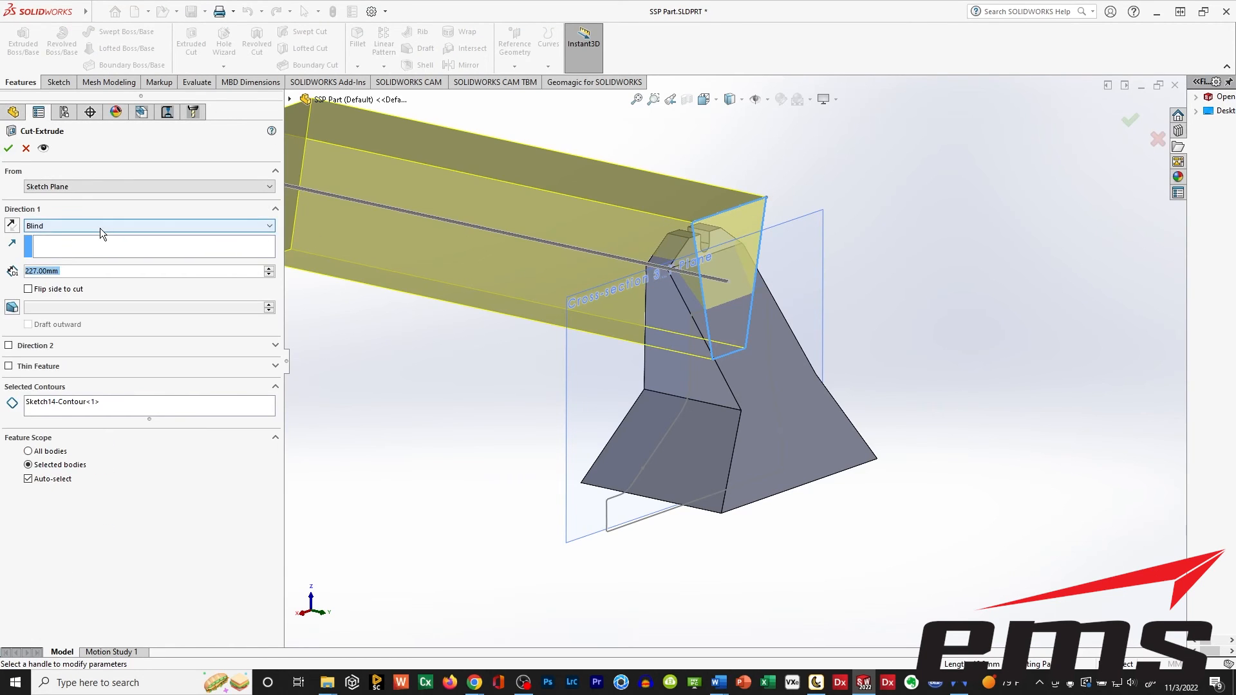
pyautogui.click(99, 226)
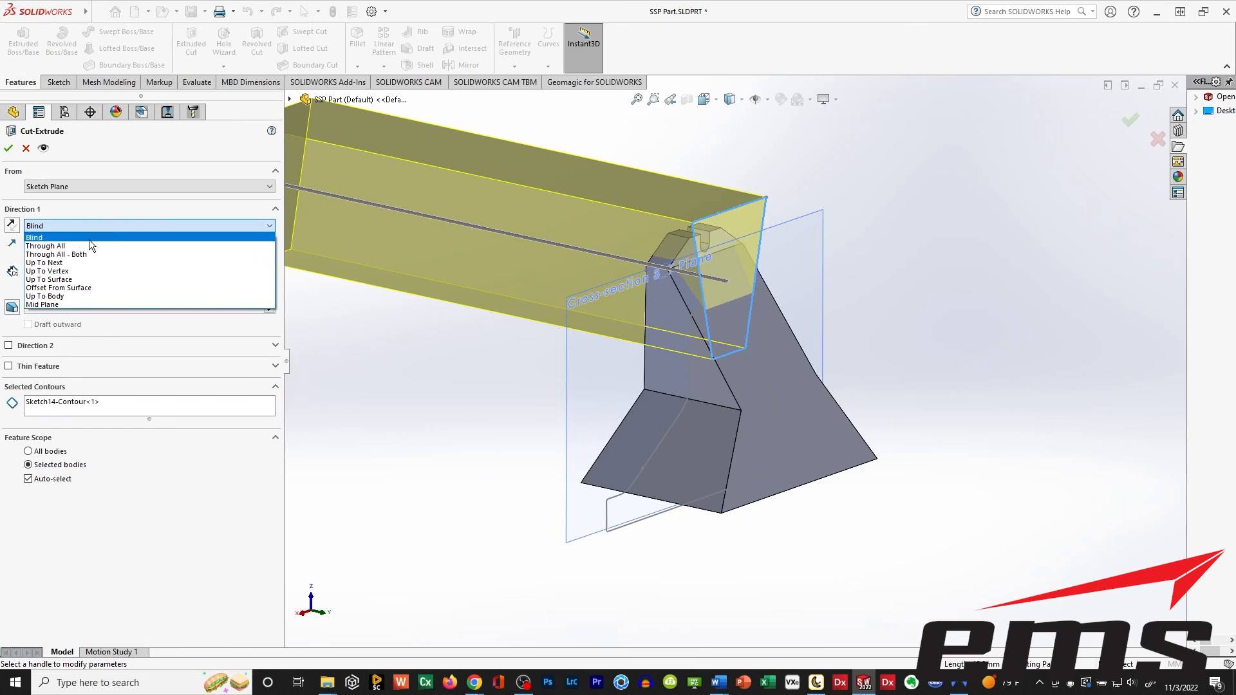
pyautogui.click(65, 279)
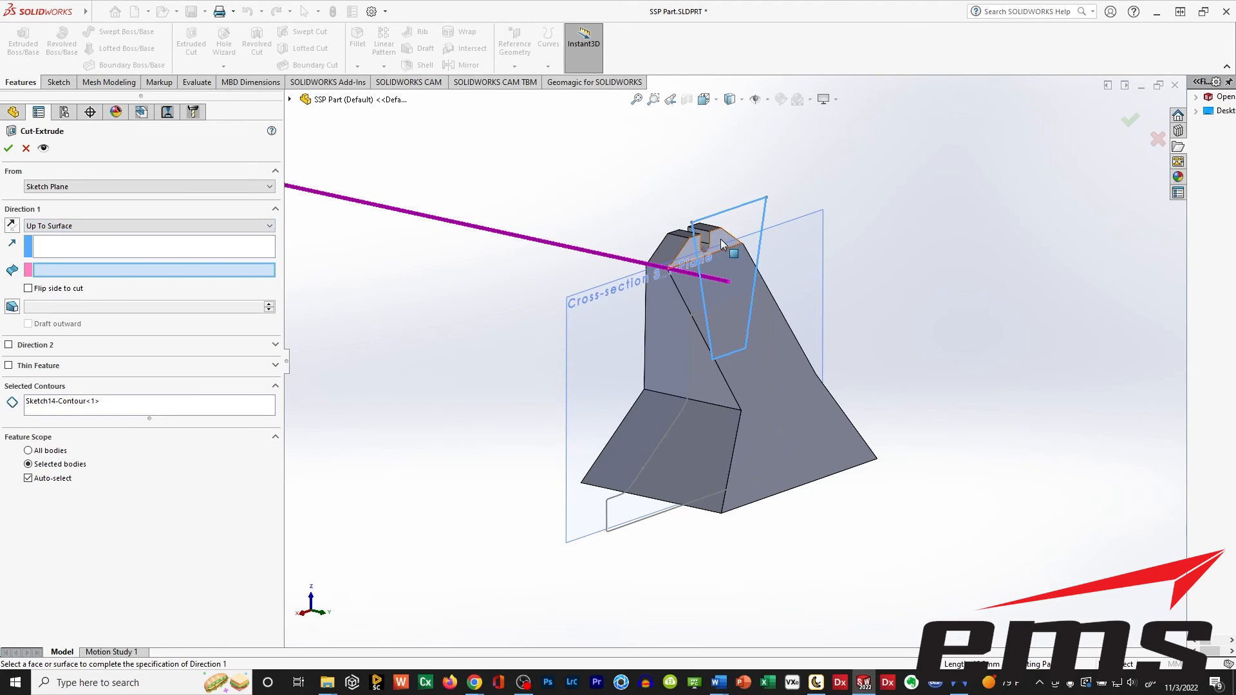
pyautogui.click(721, 241)
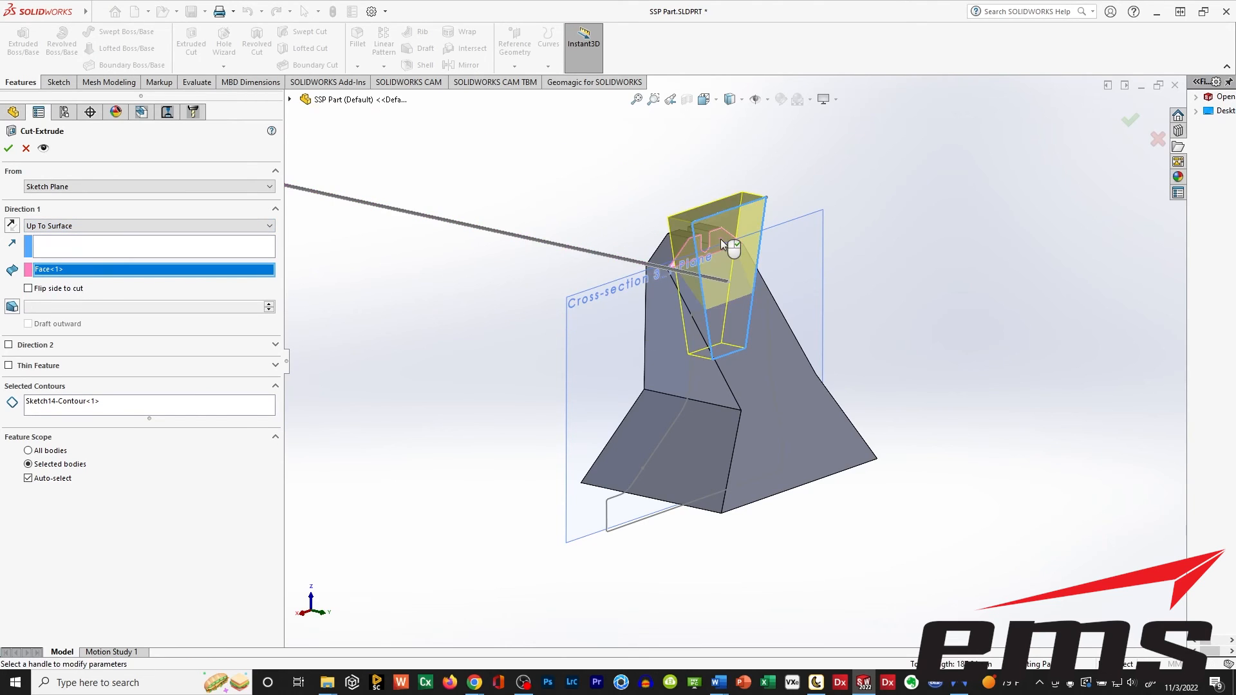
# Add a blind second direction to the notch cut, trying depths of 5 mm and 15 mm.
pyautogui.click(9, 346)
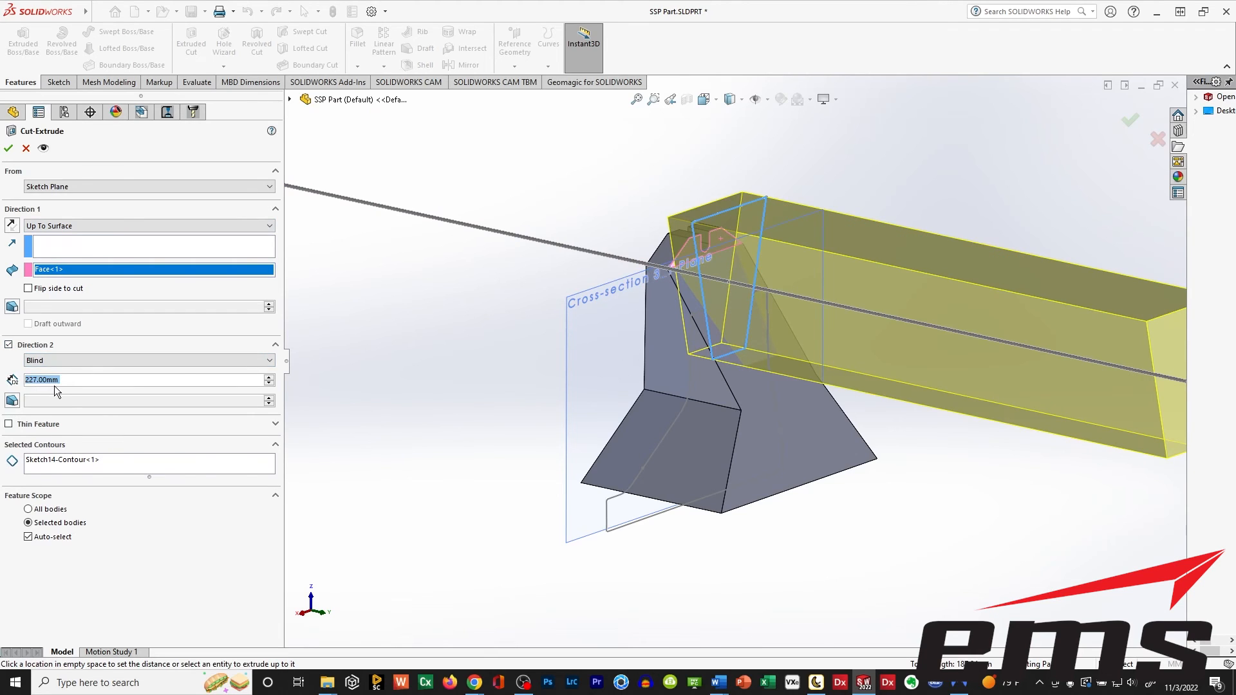
pyautogui.write('5')
pyautogui.press('Return')
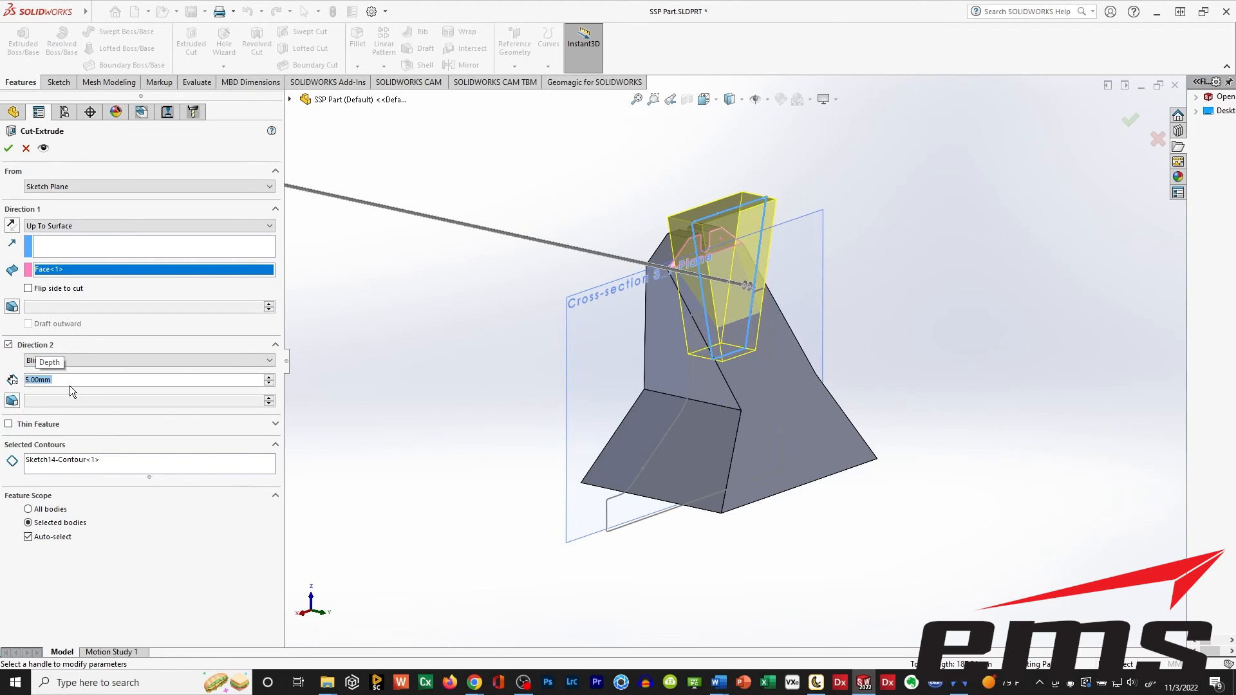
pyautogui.moveTo(748, 288); pyautogui.dragTo(804, 307)
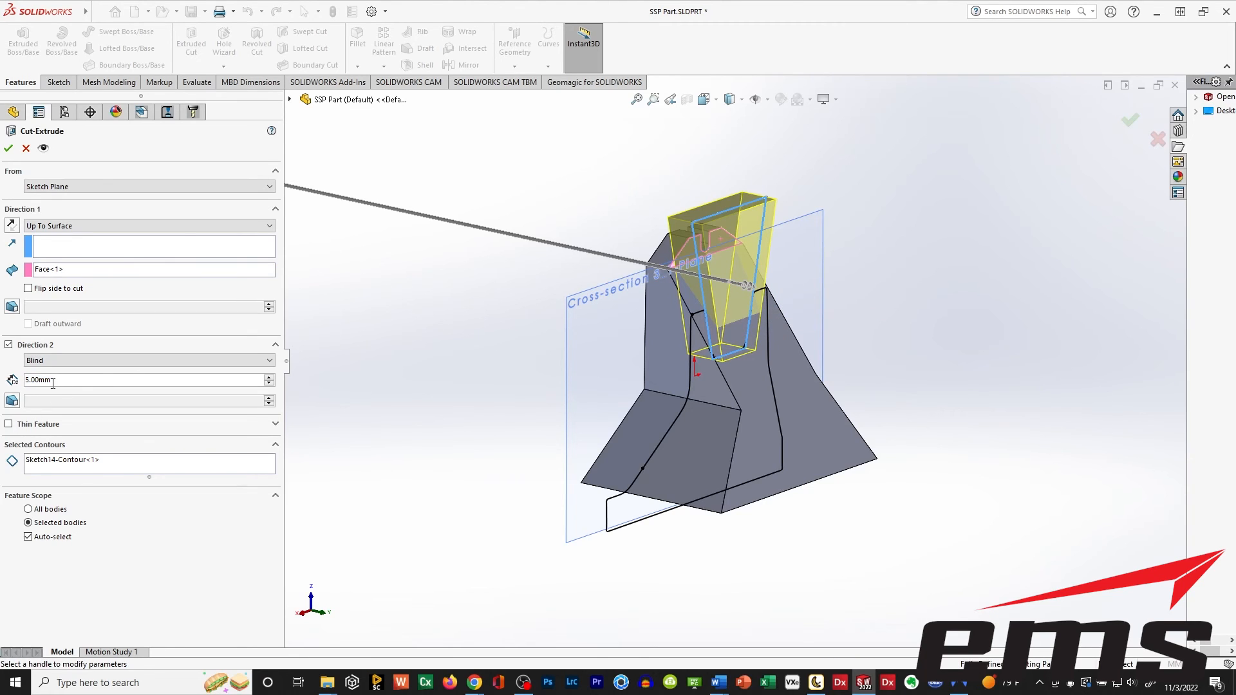
pyautogui.write('15')
pyautogui.press('Return')
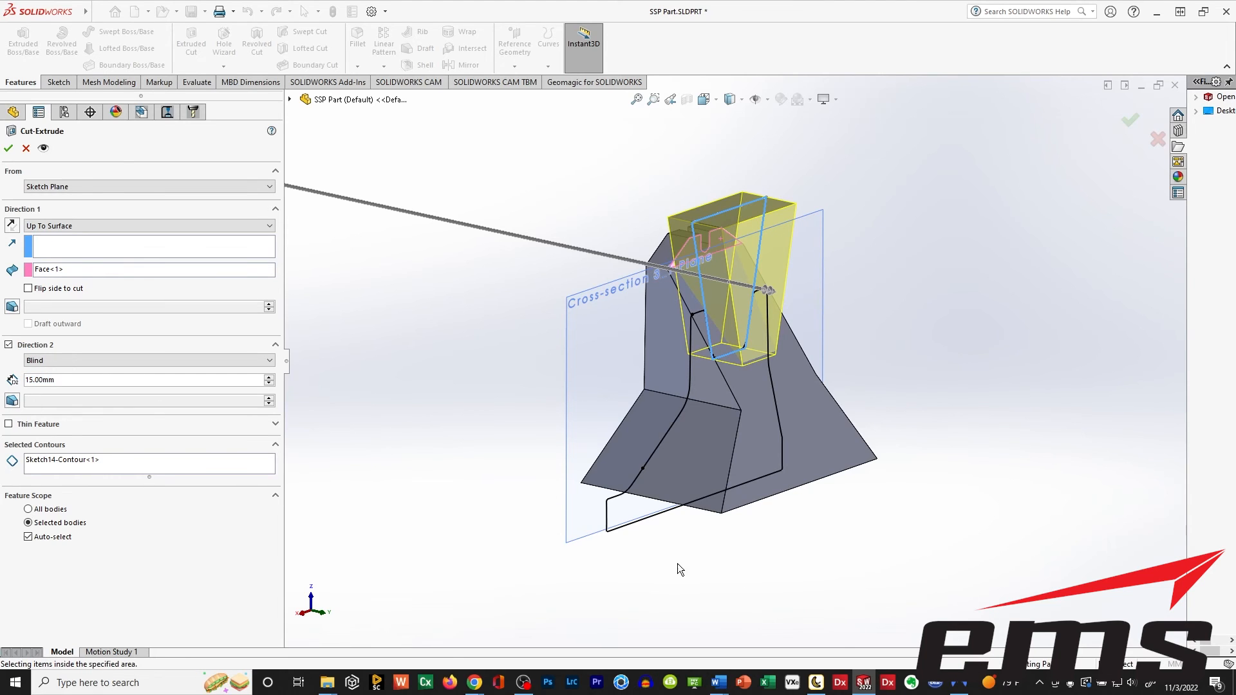
# Set the second direction's depth to 20 mm and complete the notch cut.
pyautogui.moveTo(674, 558)
pyautogui.mouseDown(button='middle')
pyautogui.moveTo(745, 543)
pyautogui.moveTo(681, 556)
pyautogui.mouseUp(button='middle')
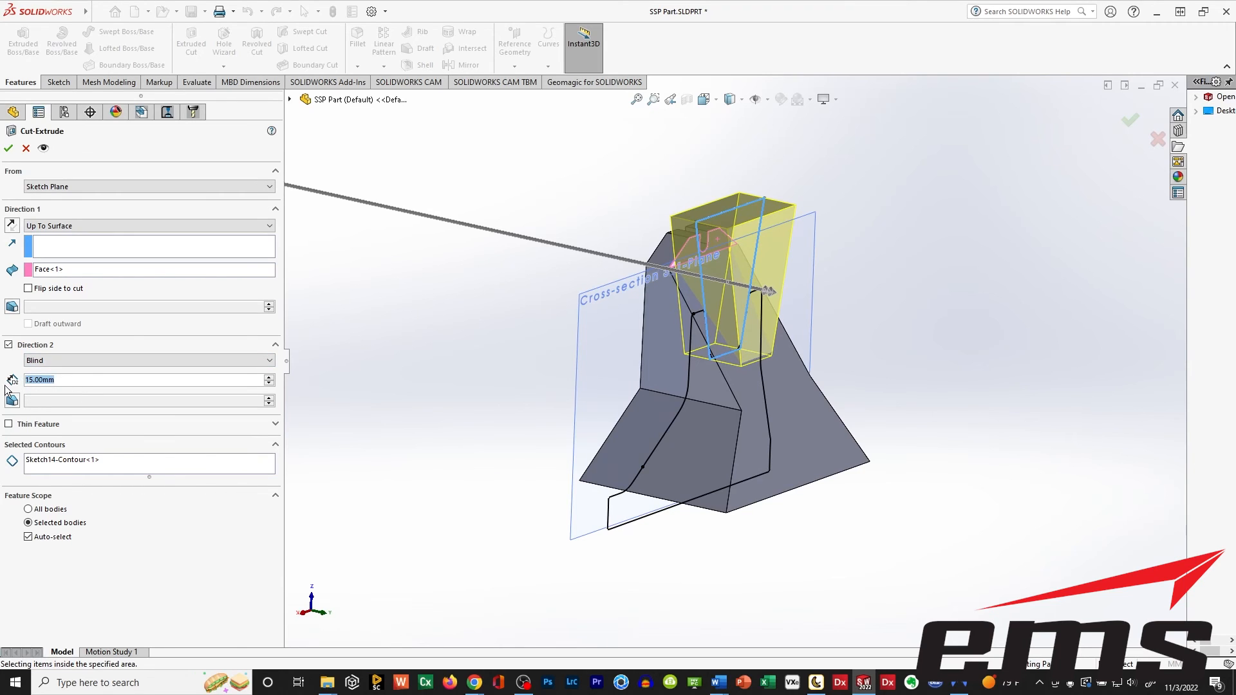
pyautogui.write('20')
pyautogui.press('Return')
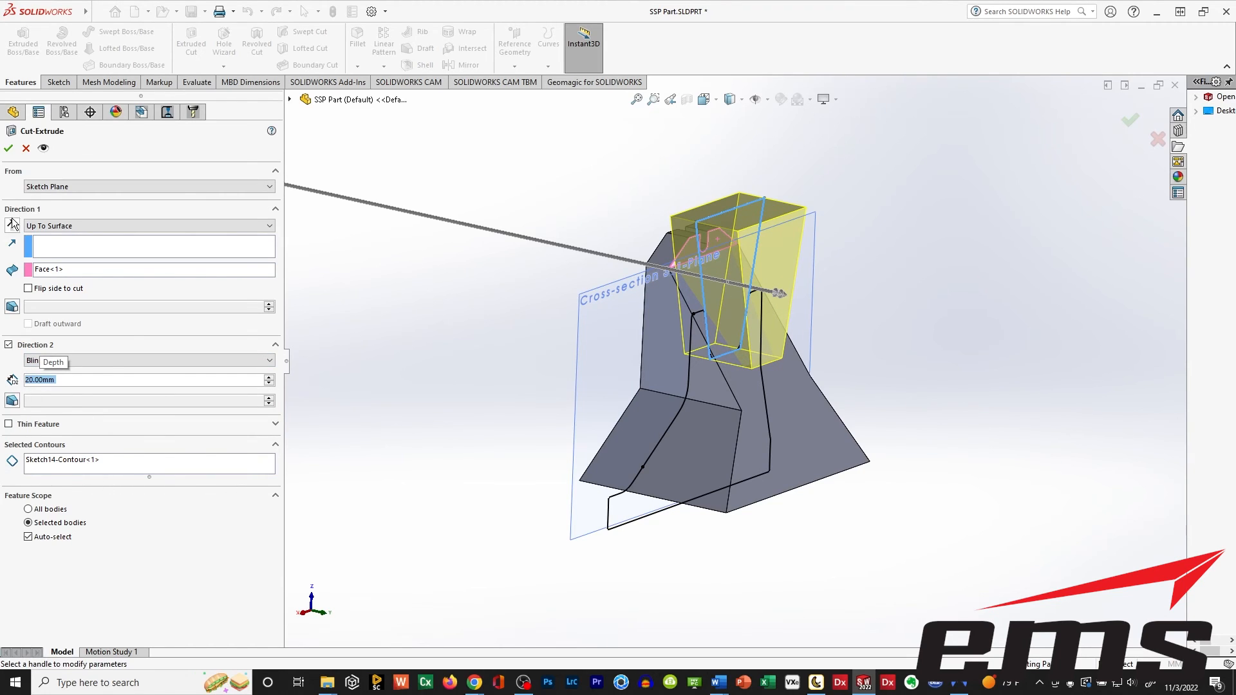
pyautogui.click(8, 150)
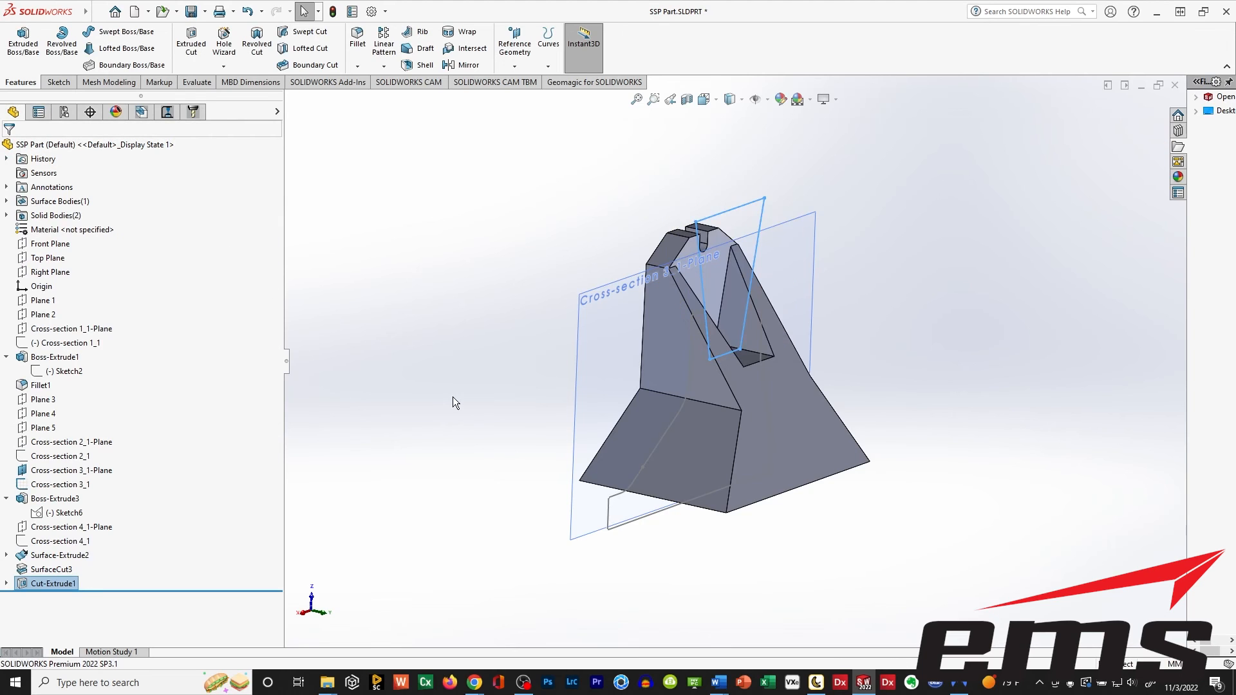
# Inspect the upright's notch cut from several angles, and switch to peel.CAD to examine the scanned part's notch, sloped face and base.
pyautogui.moveTo(676, 475); pyautogui.dragTo(631, 484, button='middle')
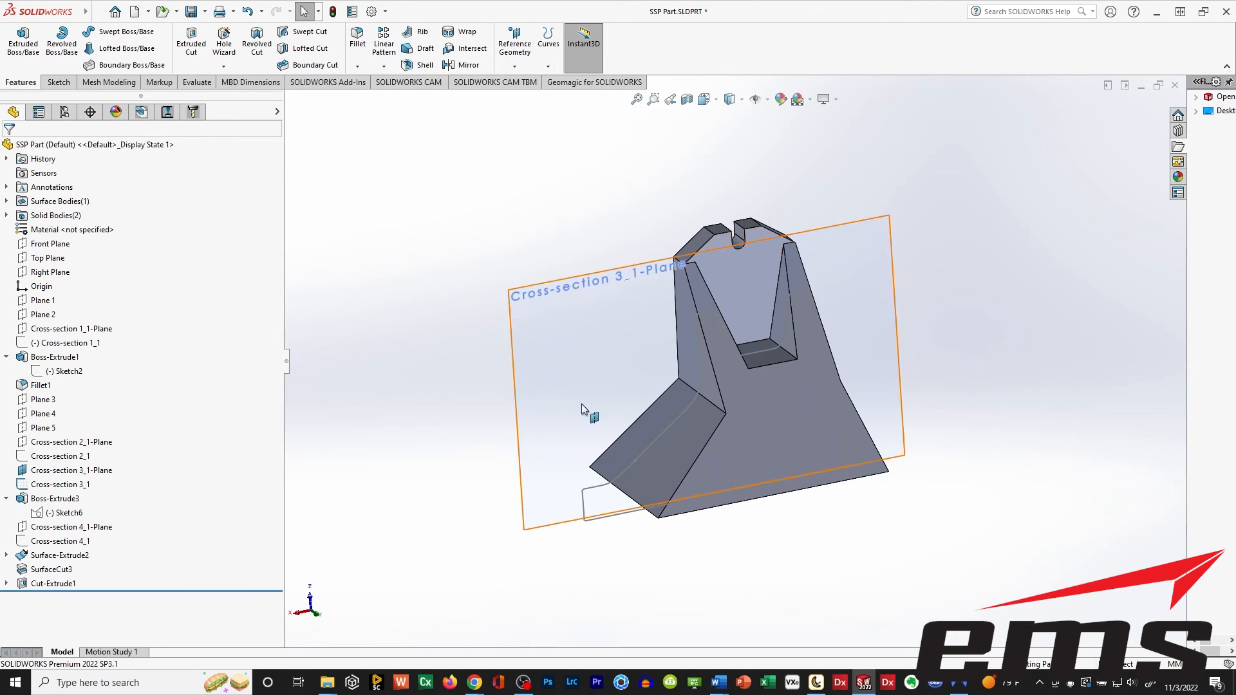
pyautogui.moveTo(582, 404); pyautogui.dragTo(496, 398, button='middle')
pyautogui.scroll(-2, 668, 426)
pyautogui.scroll(2, 674, 425)
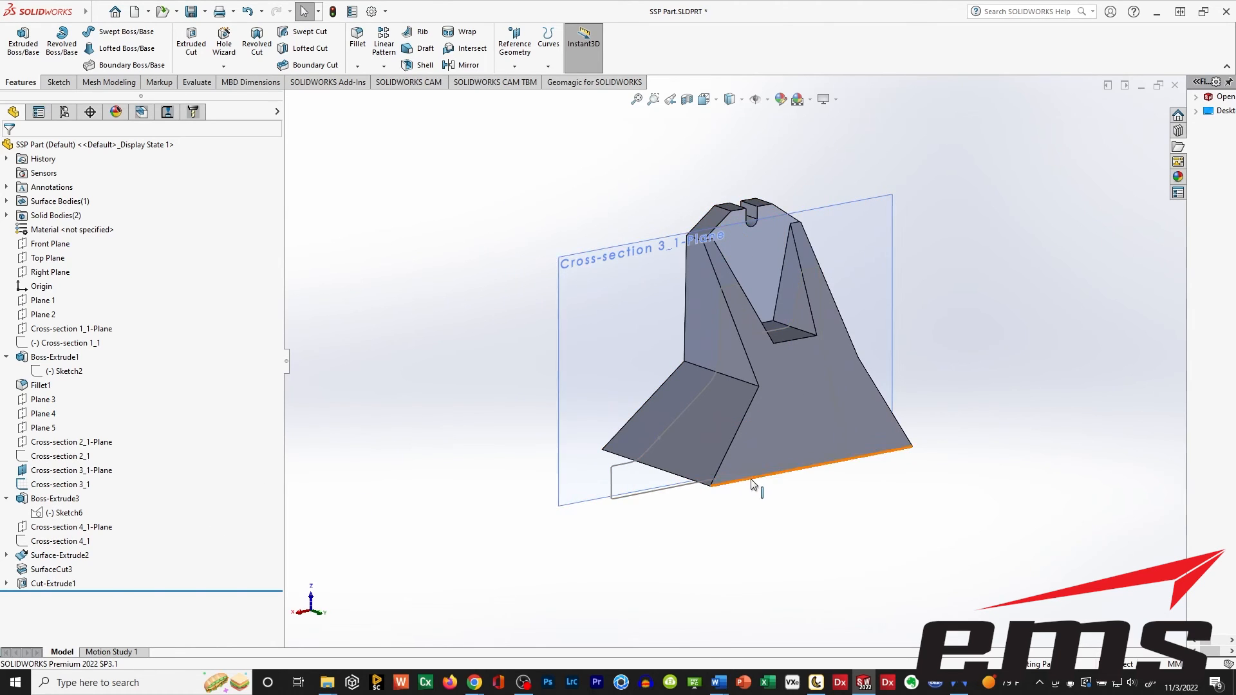
pyautogui.moveTo(751, 491)
pyautogui.mouseDown(button='middle')
pyautogui.moveTo(739, 475)
pyautogui.moveTo(751, 503)
pyautogui.mouseUp(button='middle')
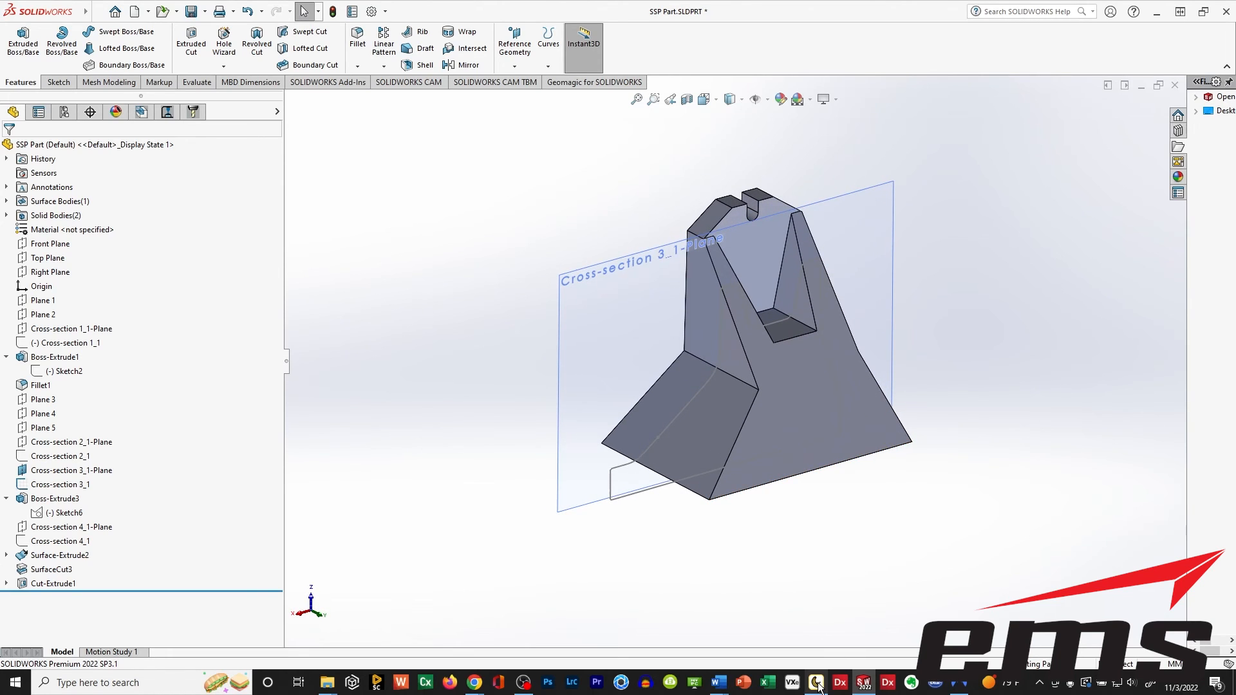
pyautogui.click(817, 683)
pyautogui.moveTo(636, 435)
pyautogui.mouseDown()
pyautogui.moveTo(656, 433)
pyautogui.moveTo(644, 463)
pyautogui.moveTo(663, 464)
pyautogui.moveTo(657, 425)
pyautogui.mouseUp()
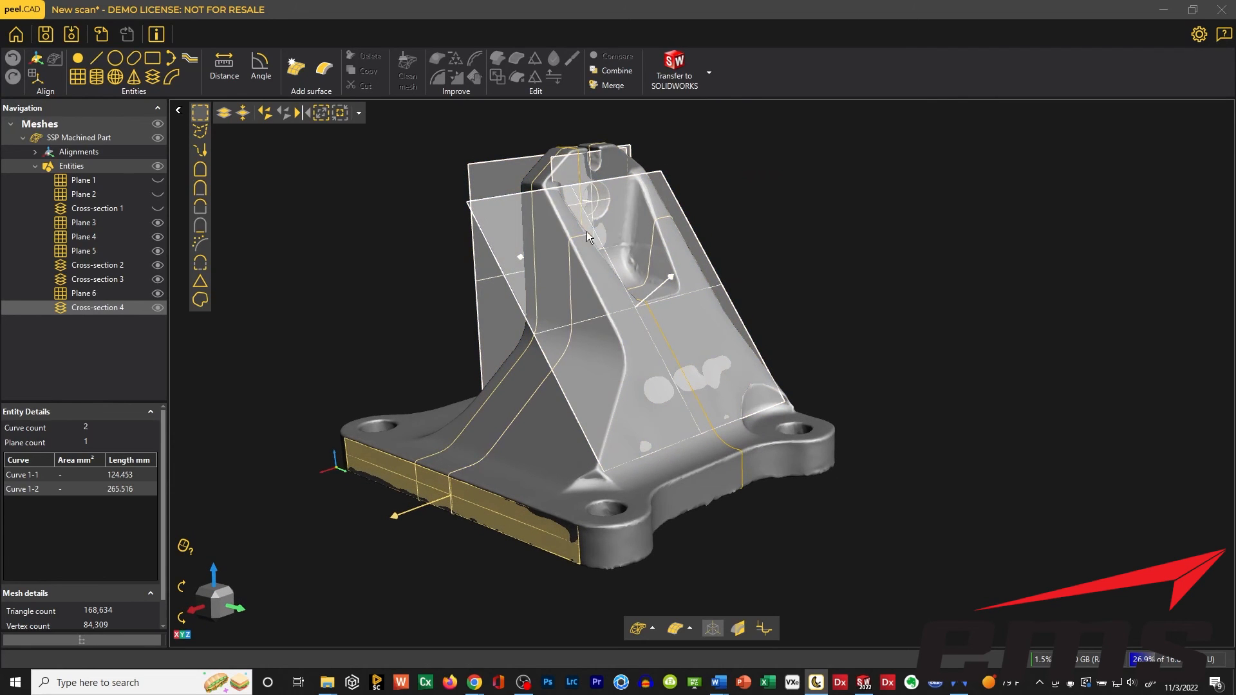
pyautogui.click(620, 282)
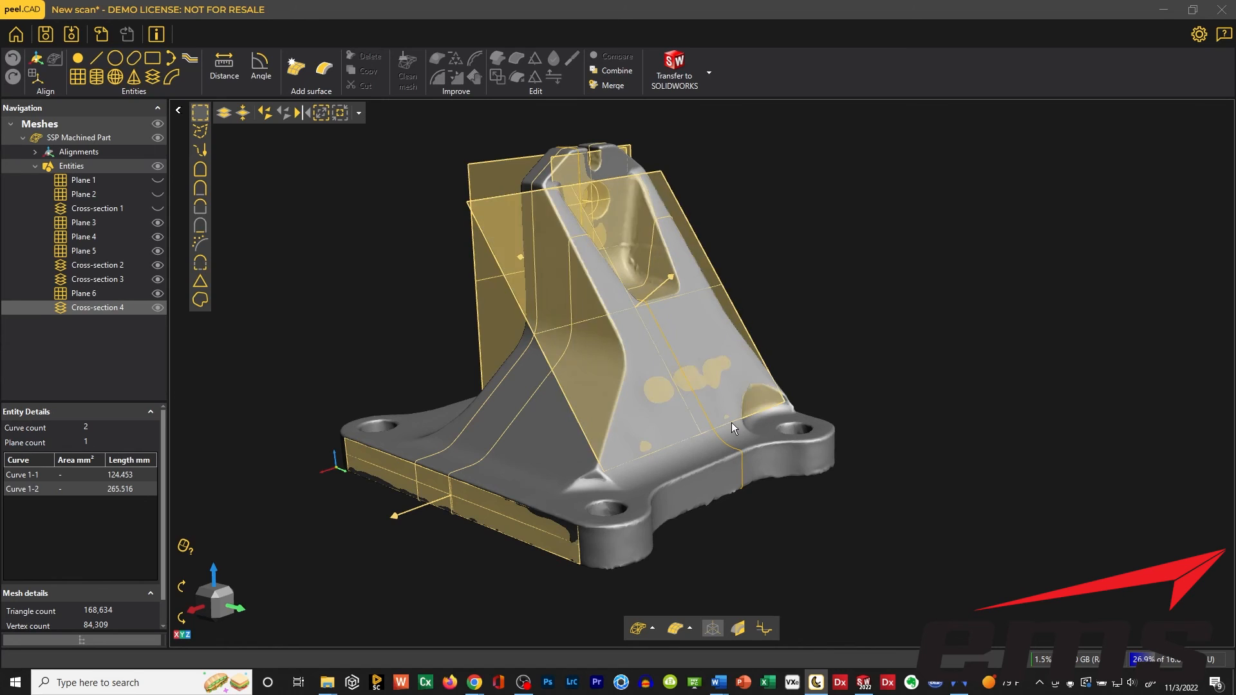
pyautogui.moveTo(398, 477); pyautogui.dragTo(474, 482, button='middle')
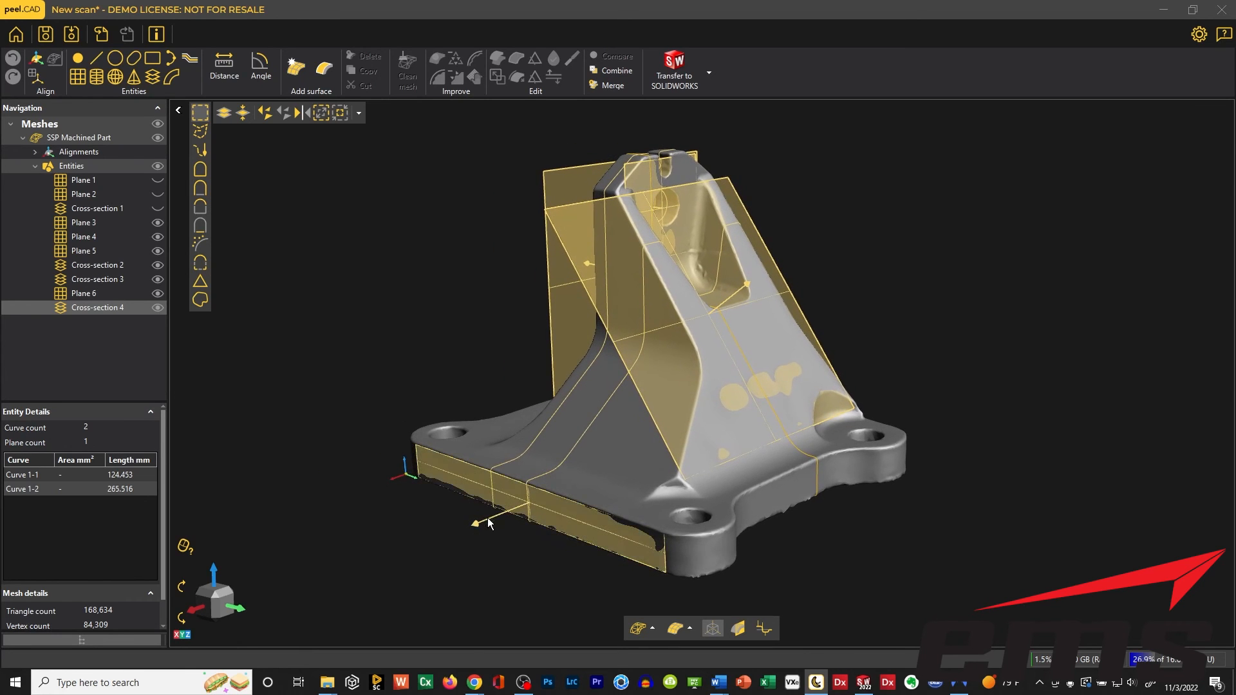
pyautogui.moveTo(488, 523); pyautogui.dragTo(653, 449)
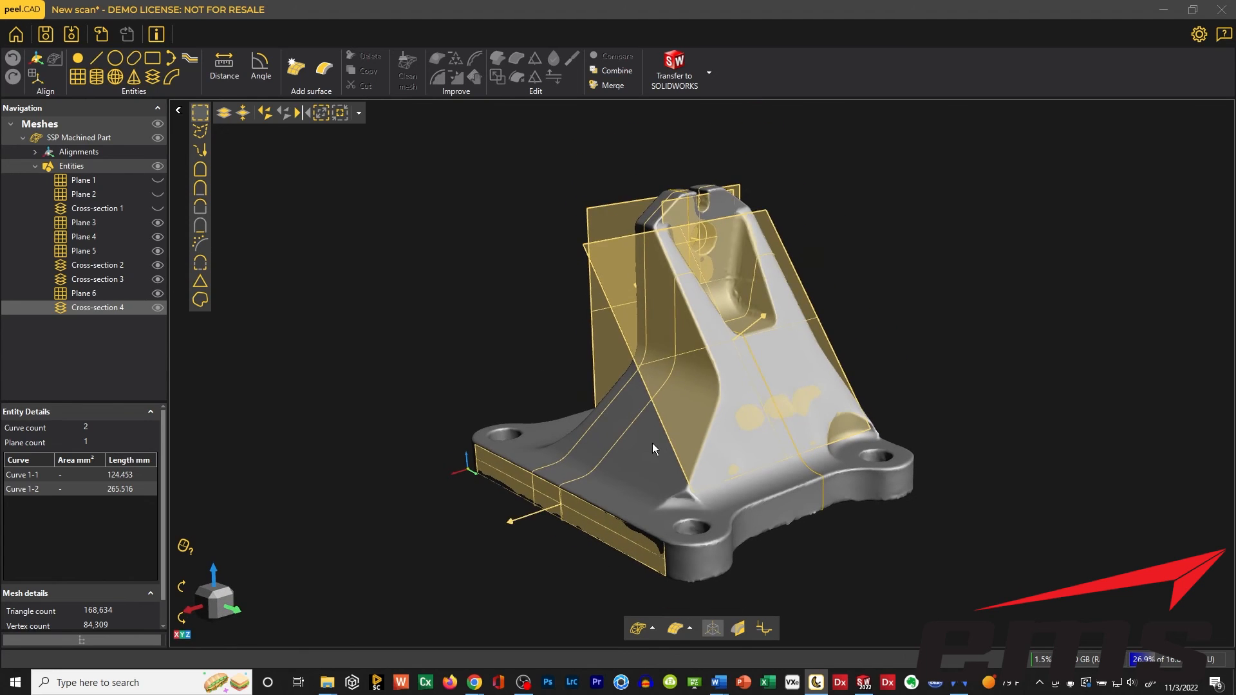
pyautogui.press('ctrl')
pyautogui.moveTo(680, 434); pyautogui.dragTo(599, 397, button='middle')
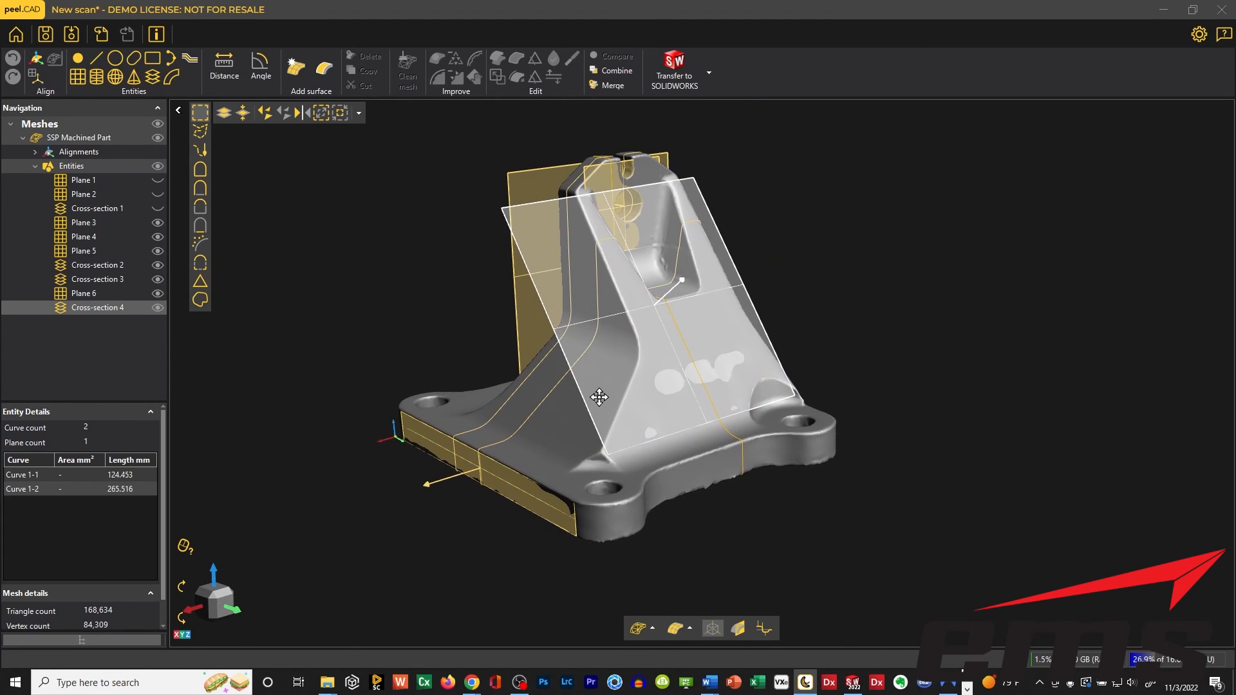
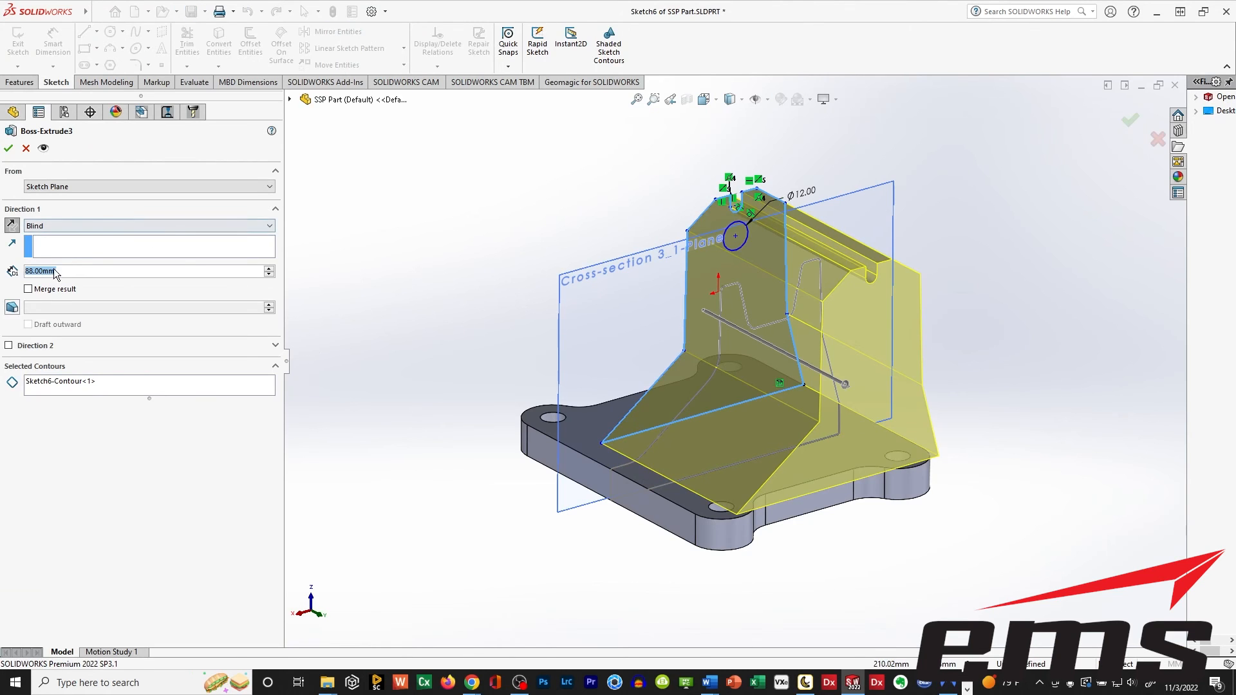
# Add the 12 mm circle as a second contour of the upright's extrusion to form its hole.
pyautogui.click(122, 385)
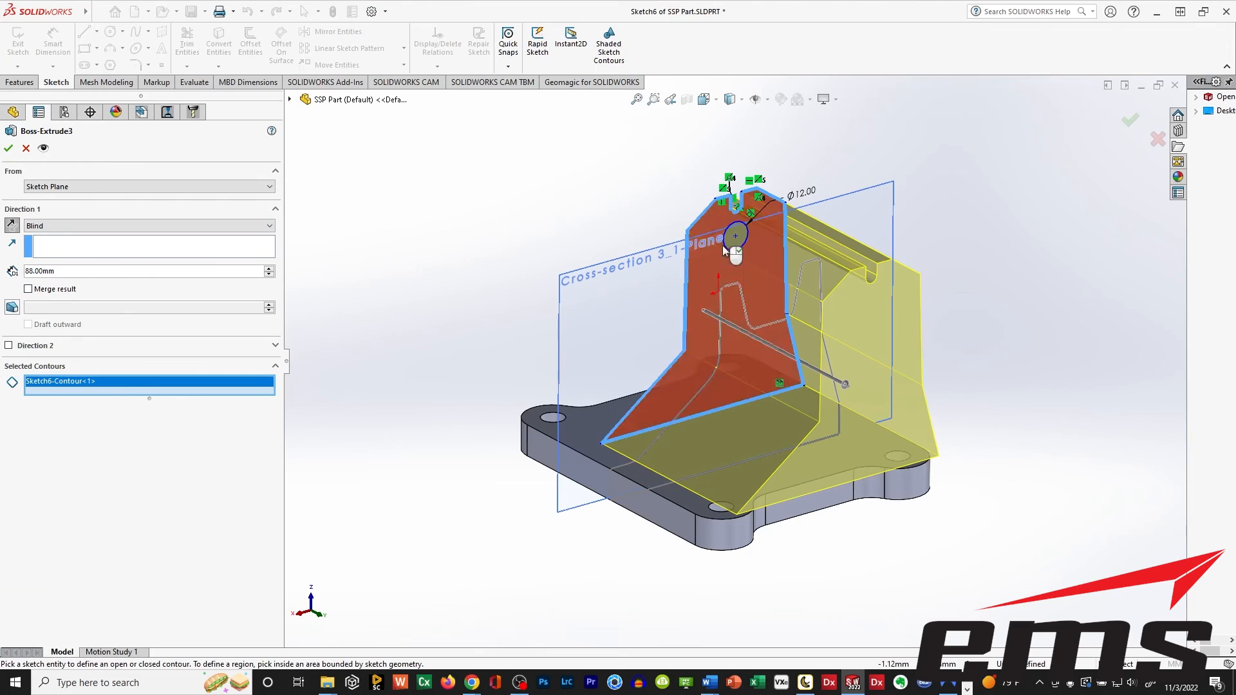
pyautogui.click(743, 246)
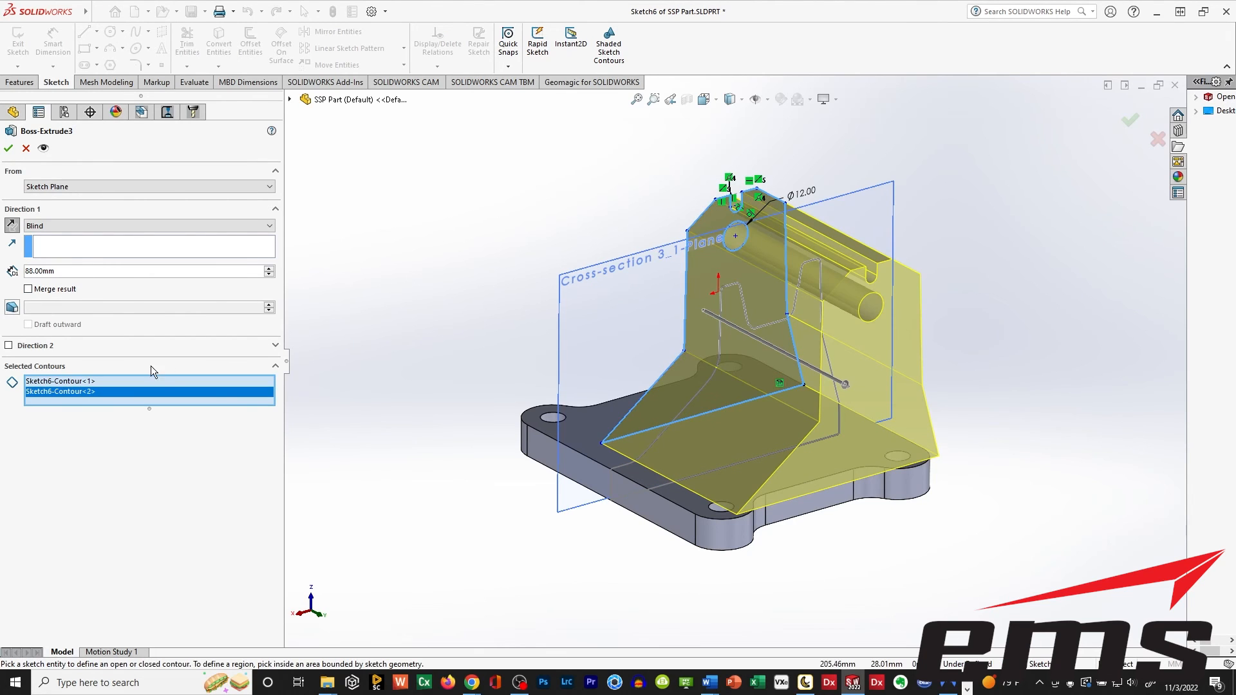
pyautogui.click(9, 148)
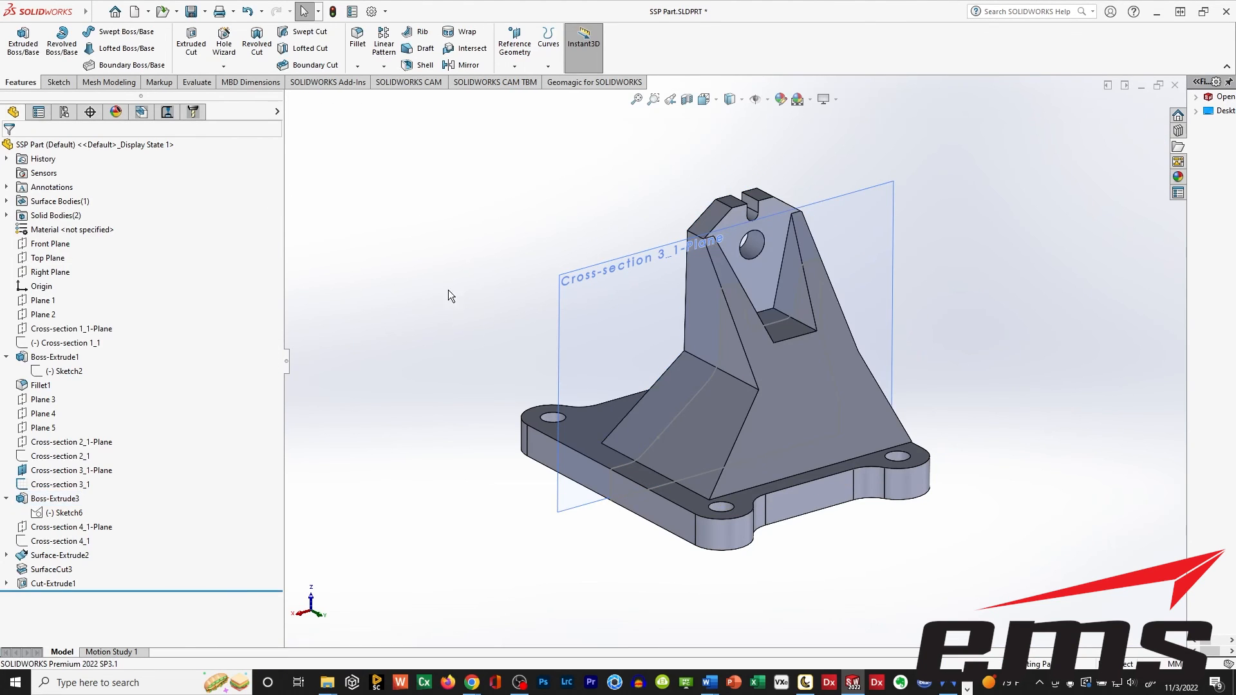
# Combine the base plate and the upright into one solid body with the Add operation.
pyautogui.moveTo(670, 380); pyautogui.dragTo(809, 427, button='middle')
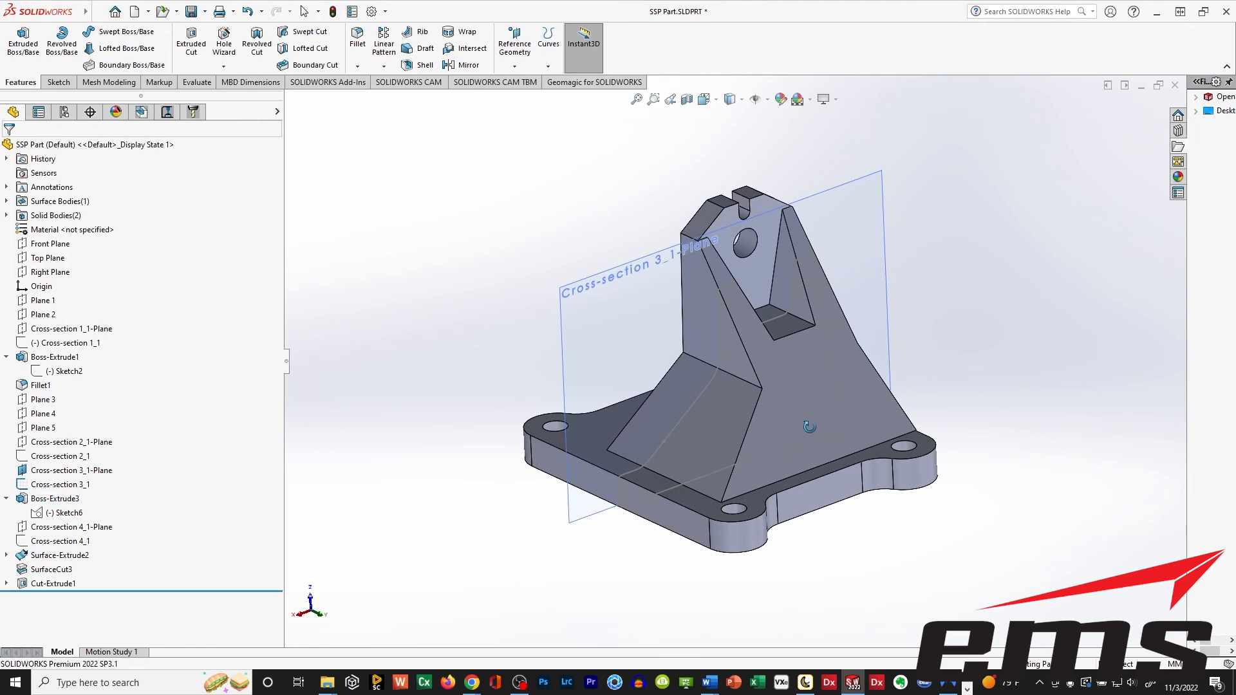
pyautogui.moveTo(402, 311); pyautogui.dragTo(427, 279, button='middle')
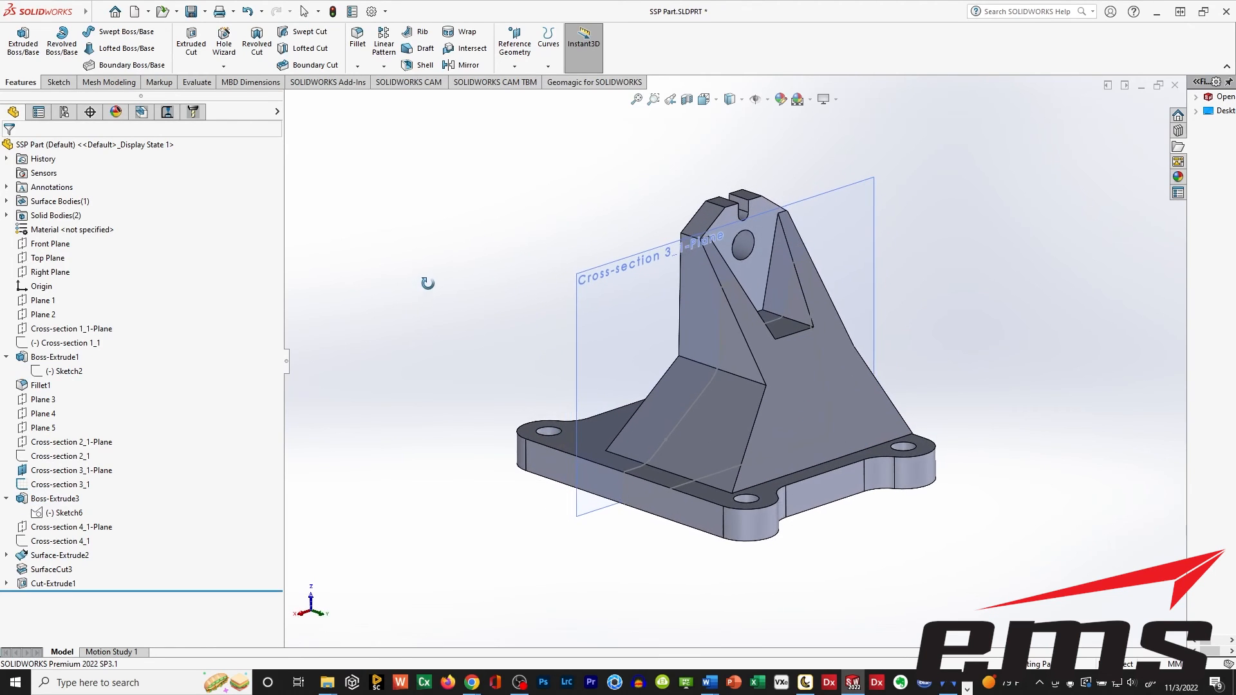
pyautogui.moveTo(85, 12)
pyautogui.click(173, 11)
pyautogui.moveTo(225, 64)
pyautogui.click(345, 378)
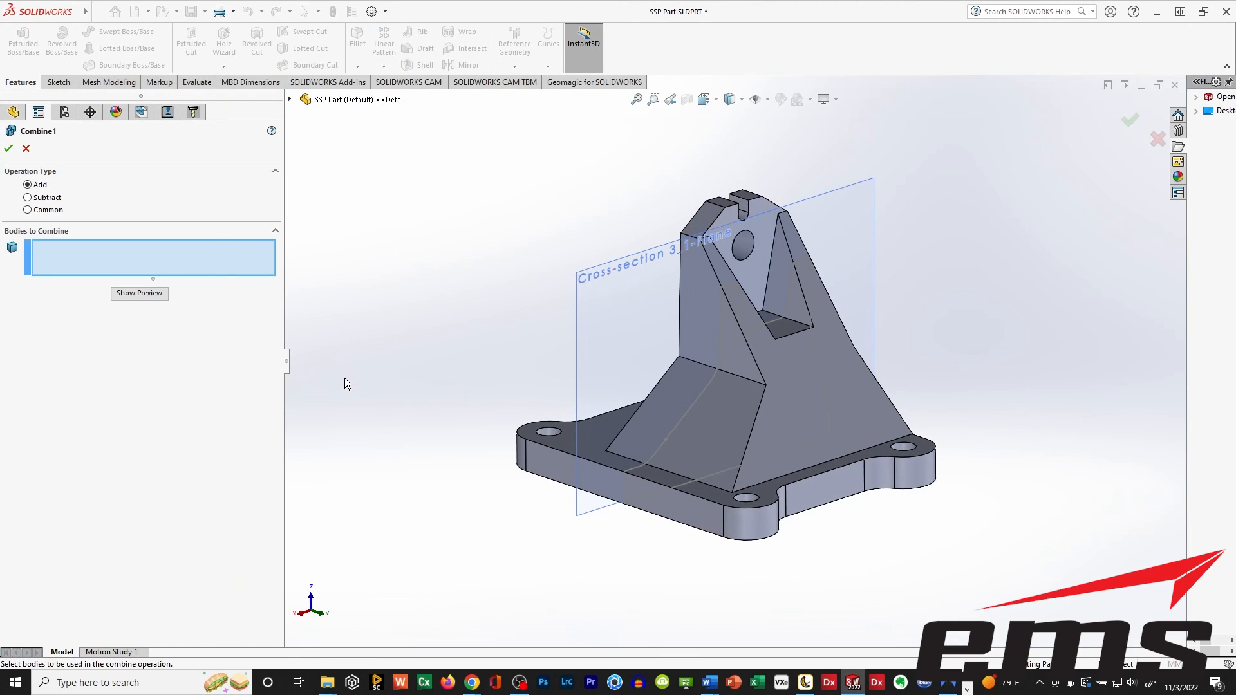
pyautogui.click(588, 442)
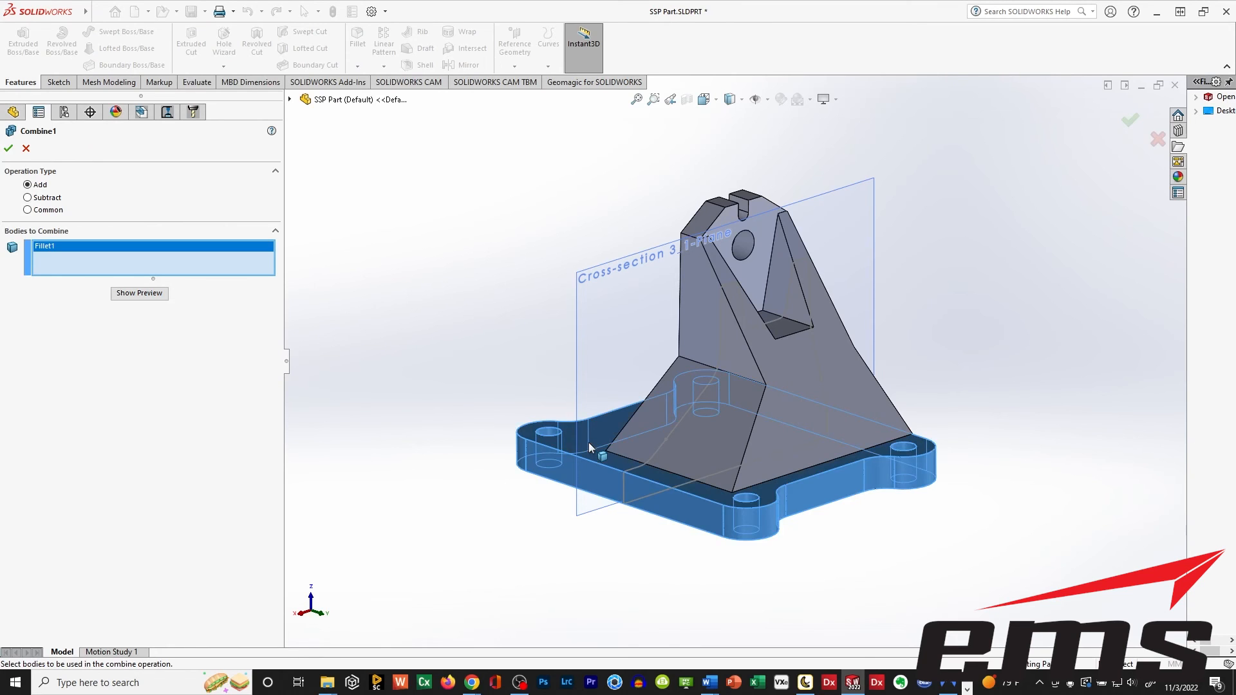
pyautogui.click(718, 349)
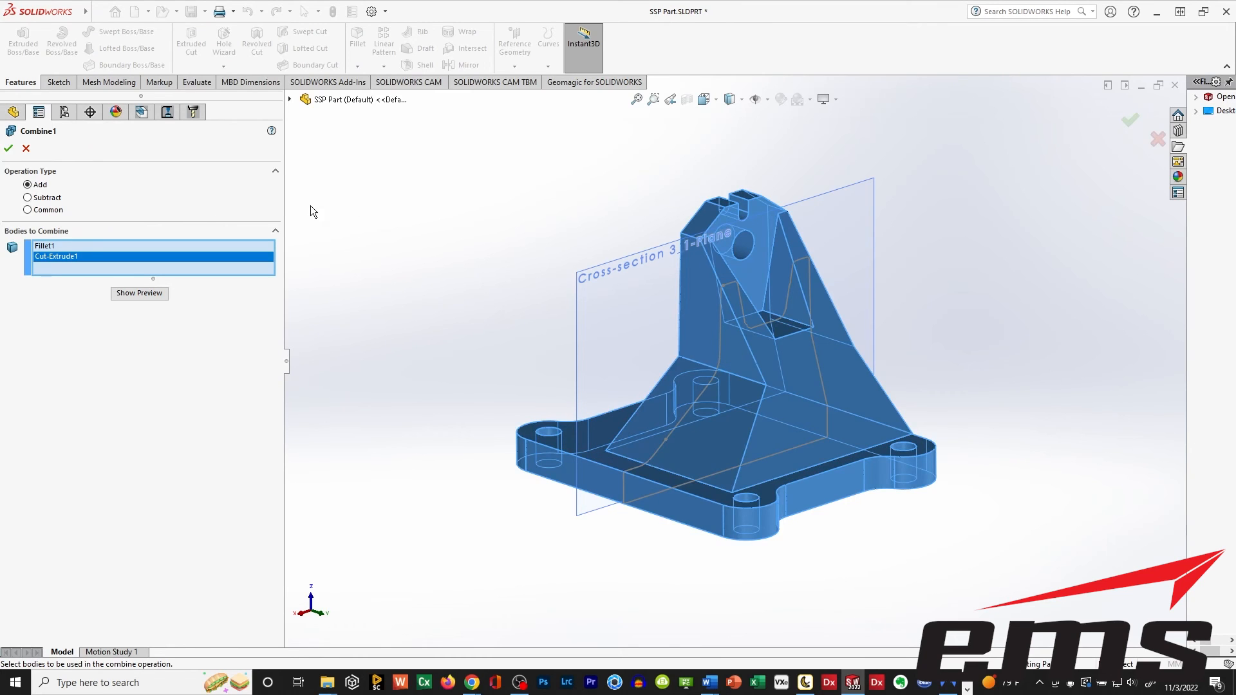
pyautogui.click(10, 149)
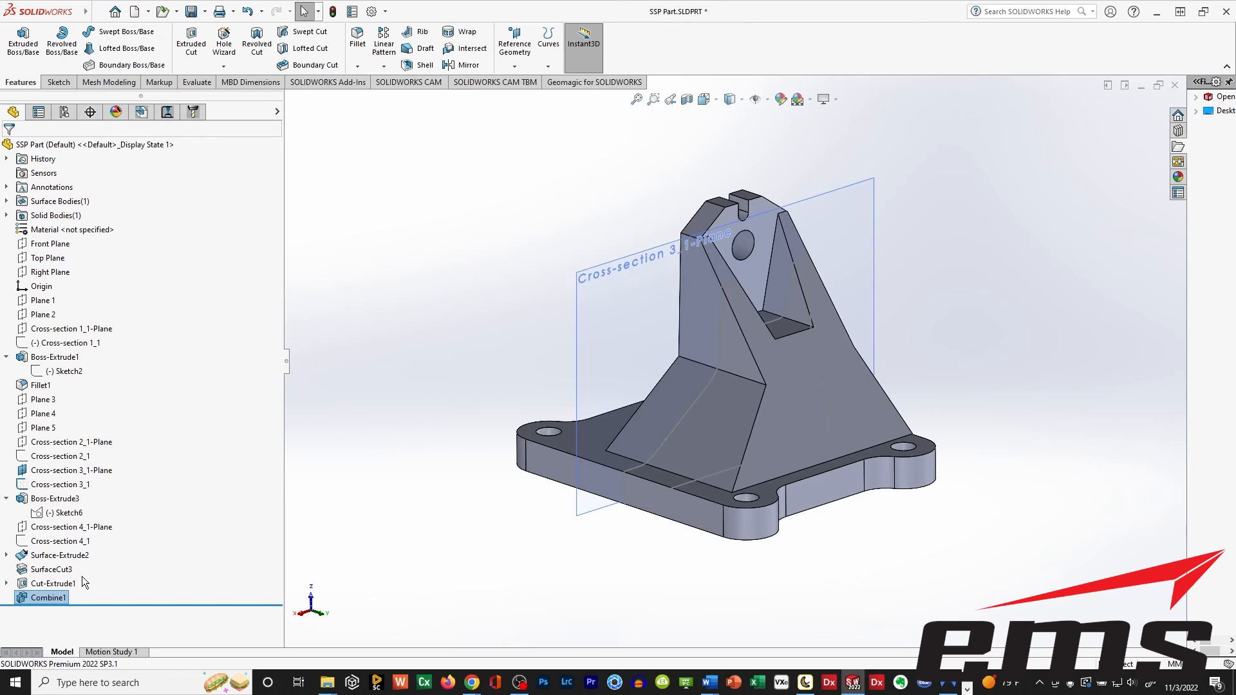
# Fillet the edge where the upright's notched sloping face meets the base plate with a 20 mm radius.
pyautogui.moveTo(696, 447)
pyautogui.mouseDown(button='middle')
pyautogui.moveTo(679, 370)
pyautogui.moveTo(700, 439)
pyautogui.moveTo(673, 440)
pyautogui.moveTo(702, 439)
pyautogui.mouseUp(button='middle')
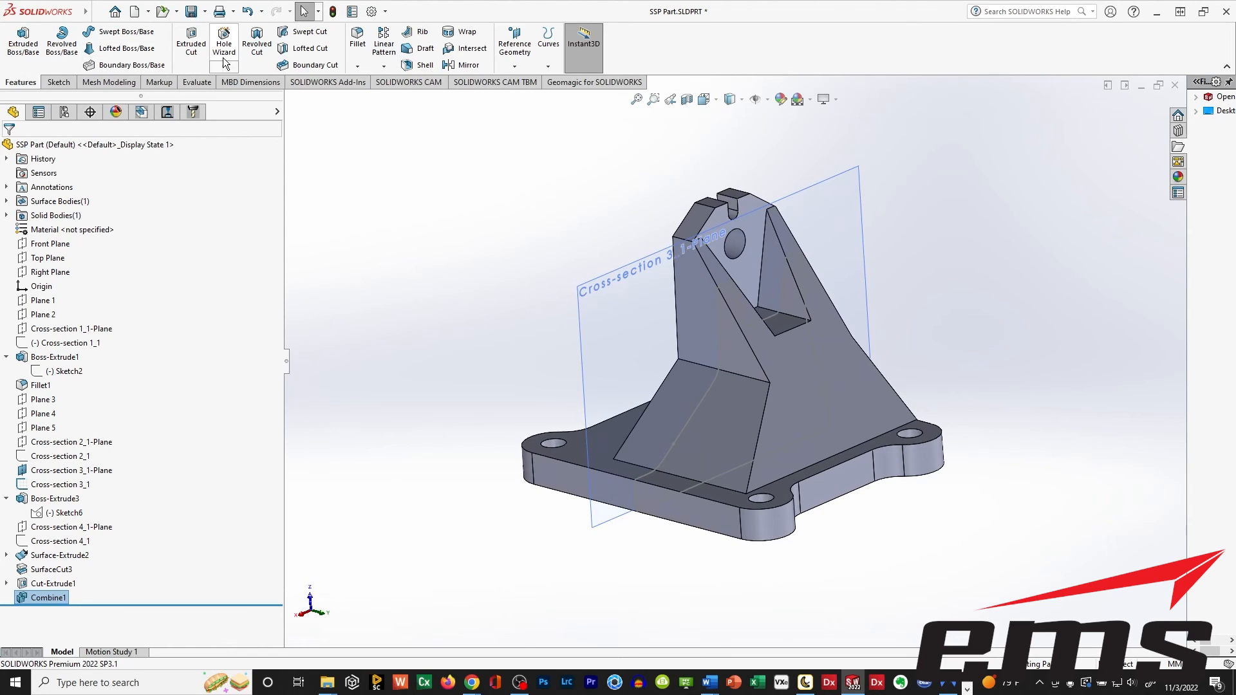
pyautogui.click(358, 39)
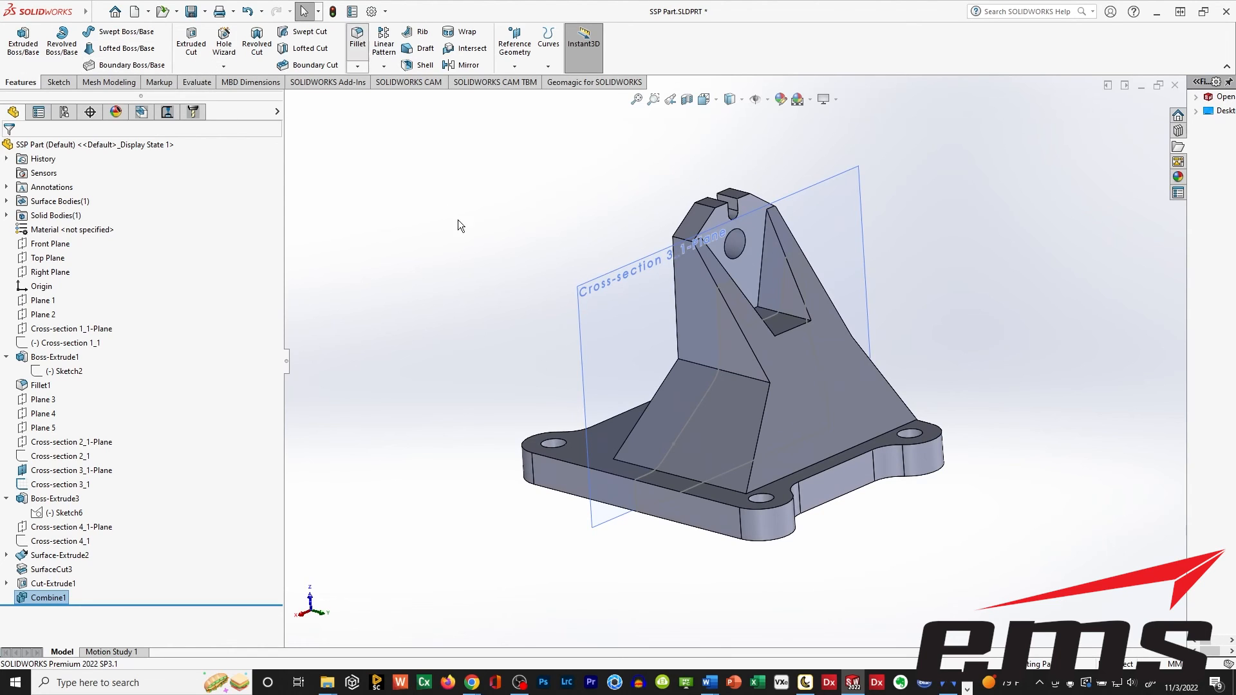
pyautogui.click(822, 462)
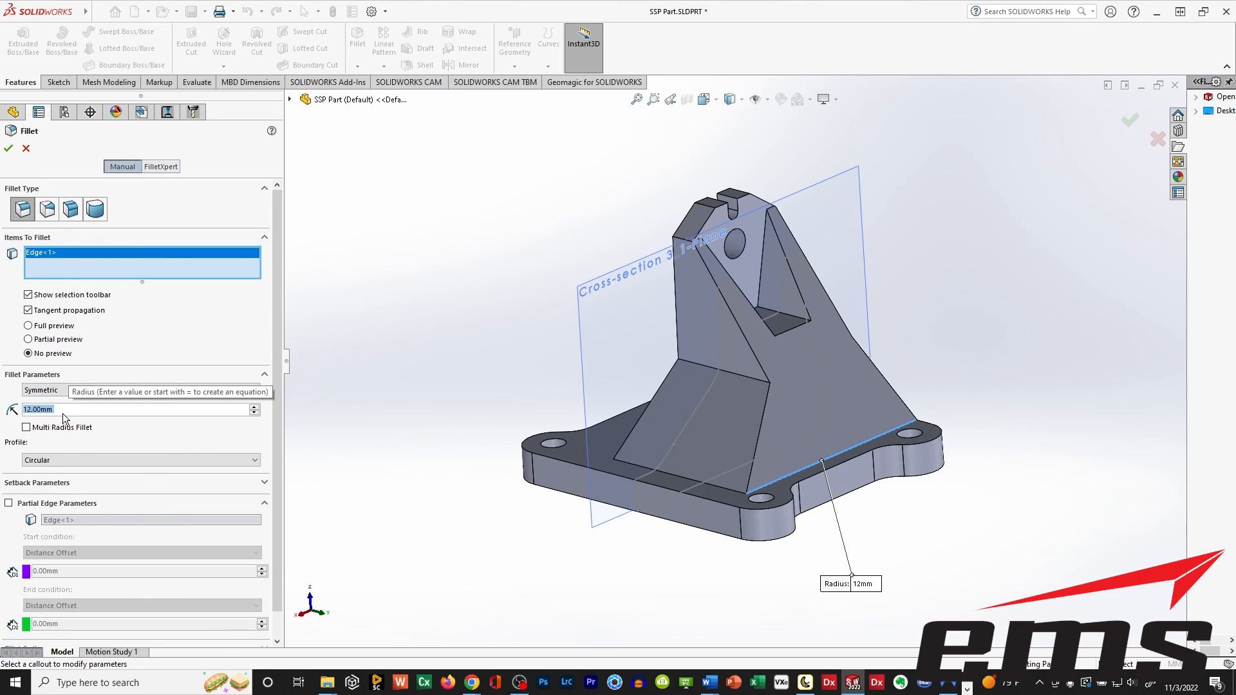
pyautogui.write('20')
pyautogui.press('Return')
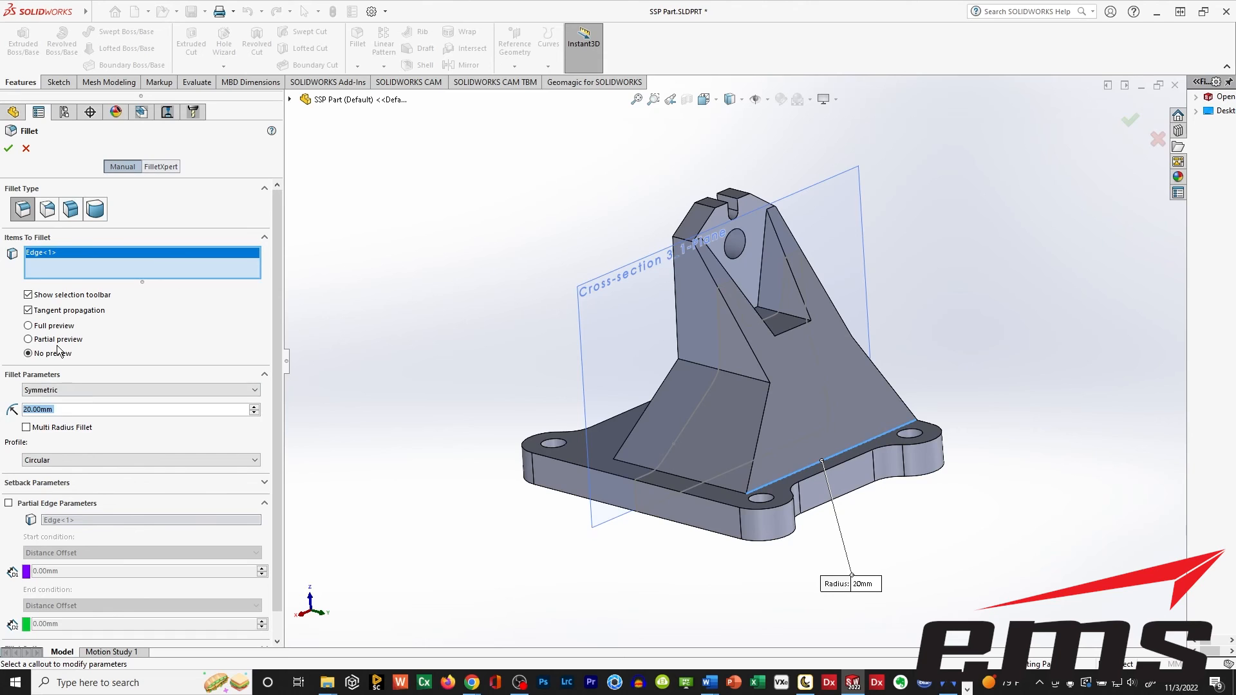
pyautogui.click(8, 149)
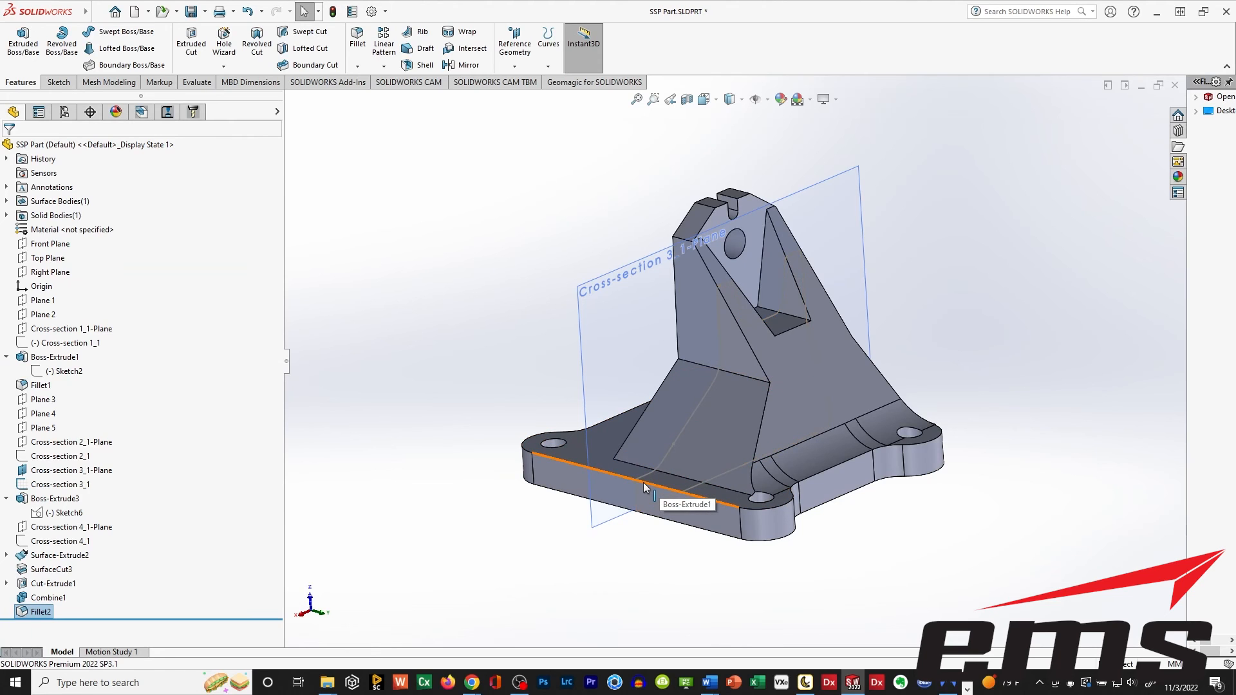
# Apply a 20 mm fillet to the edge between the upright's back face, opposite the notch, and the base plate.
pyautogui.moveTo(567, 487); pyautogui.dragTo(676, 555, button='middle')
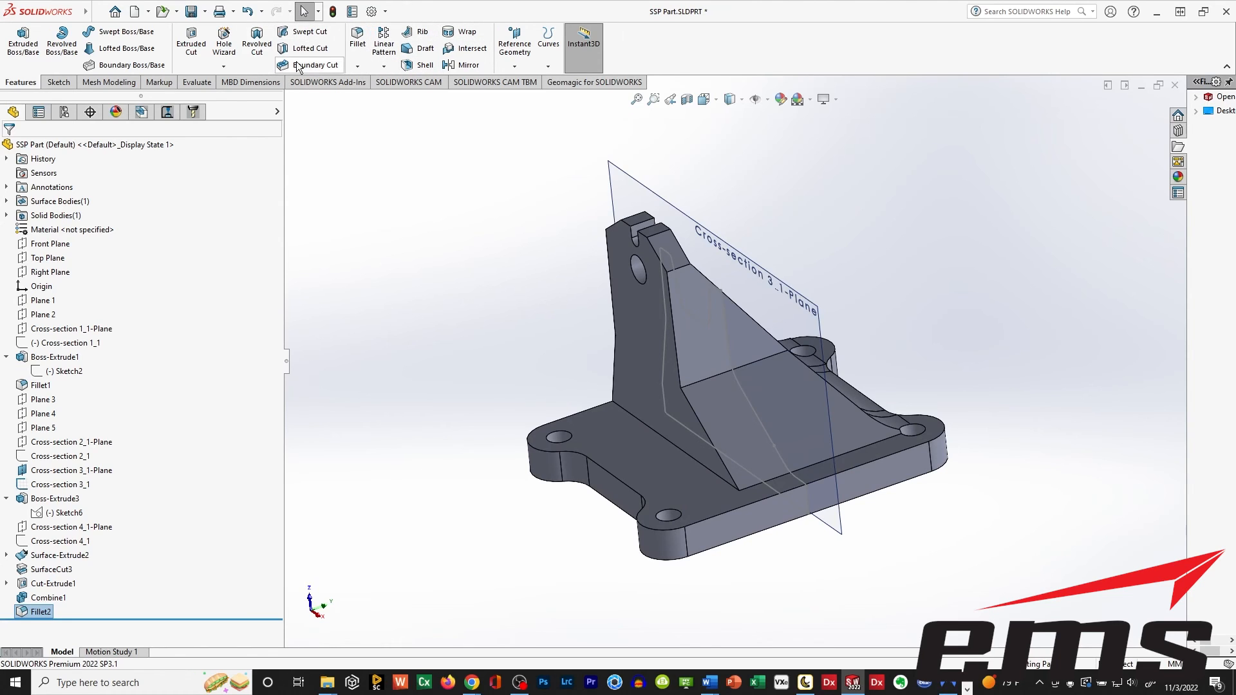
pyautogui.click(357, 40)
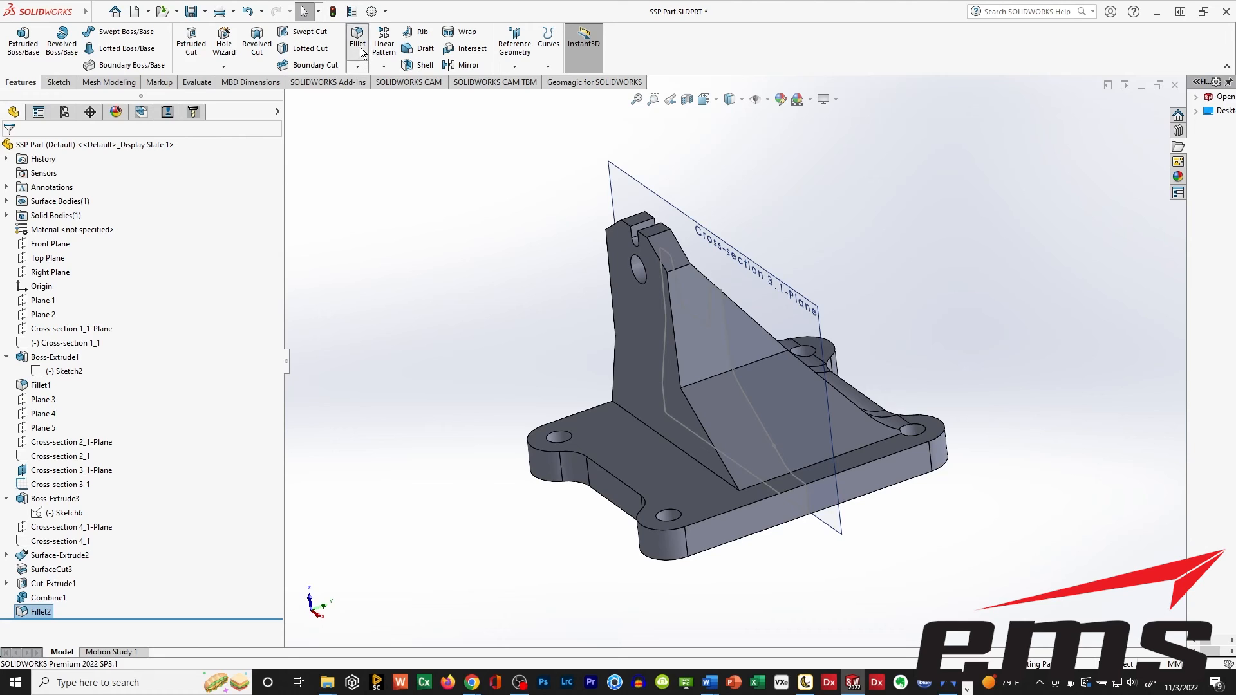
pyautogui.click(647, 427)
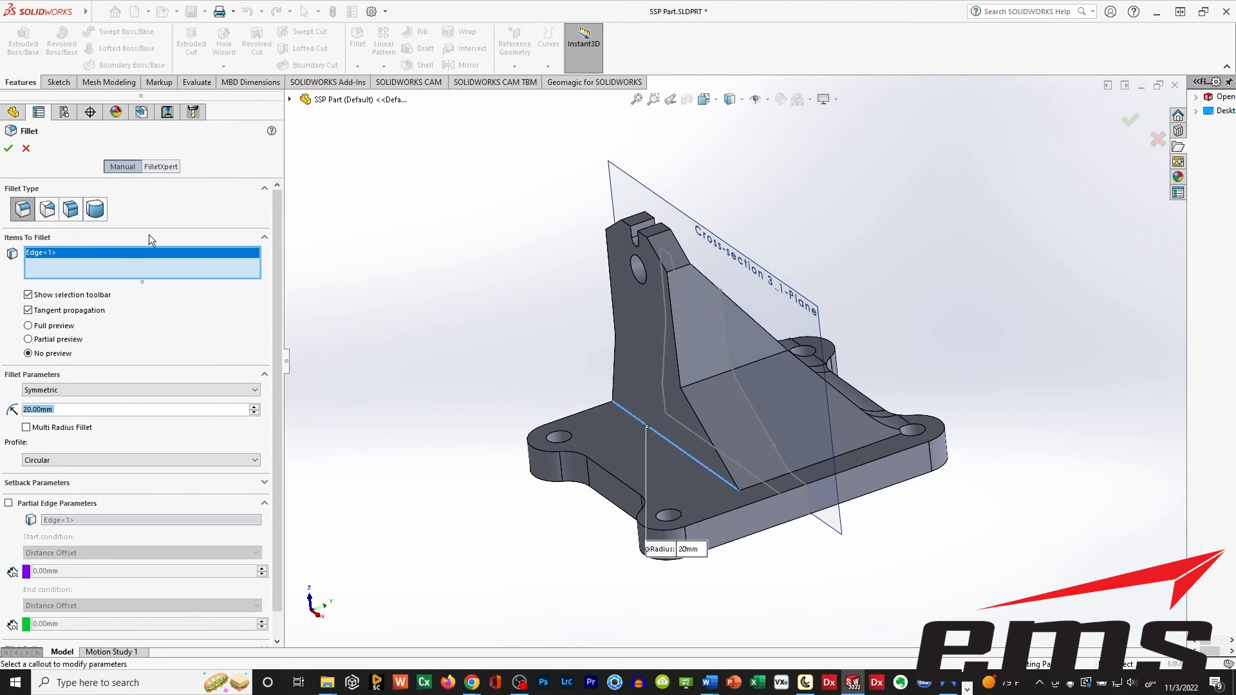
pyautogui.click(9, 147)
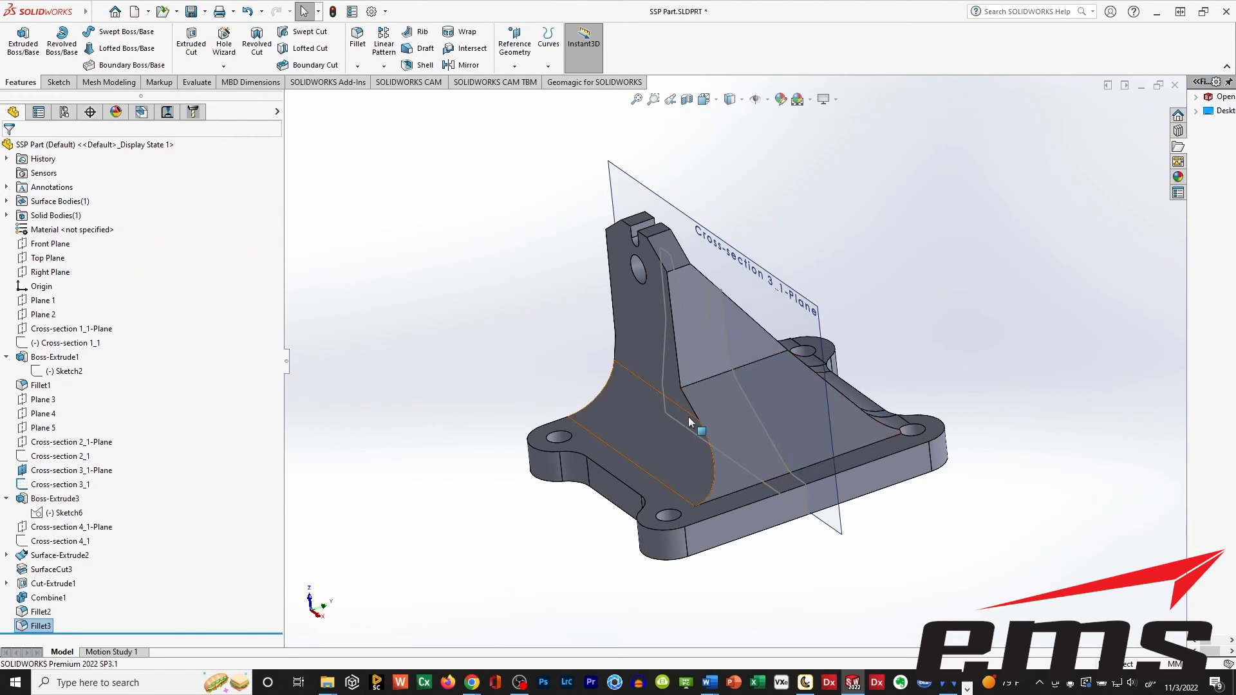
# Add a 20 mm fillet along the foot of the upright's sloped side face where it meets the base plate.
pyautogui.press('Return')
pyautogui.click(747, 488)
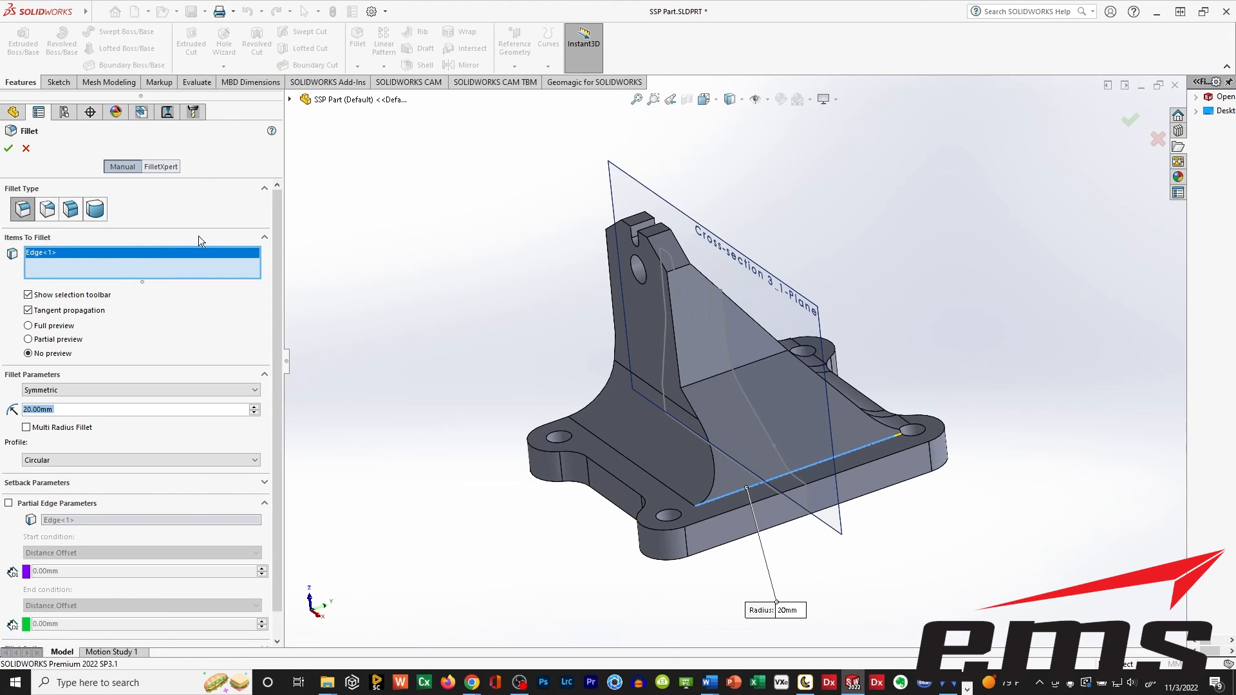
pyautogui.click(9, 149)
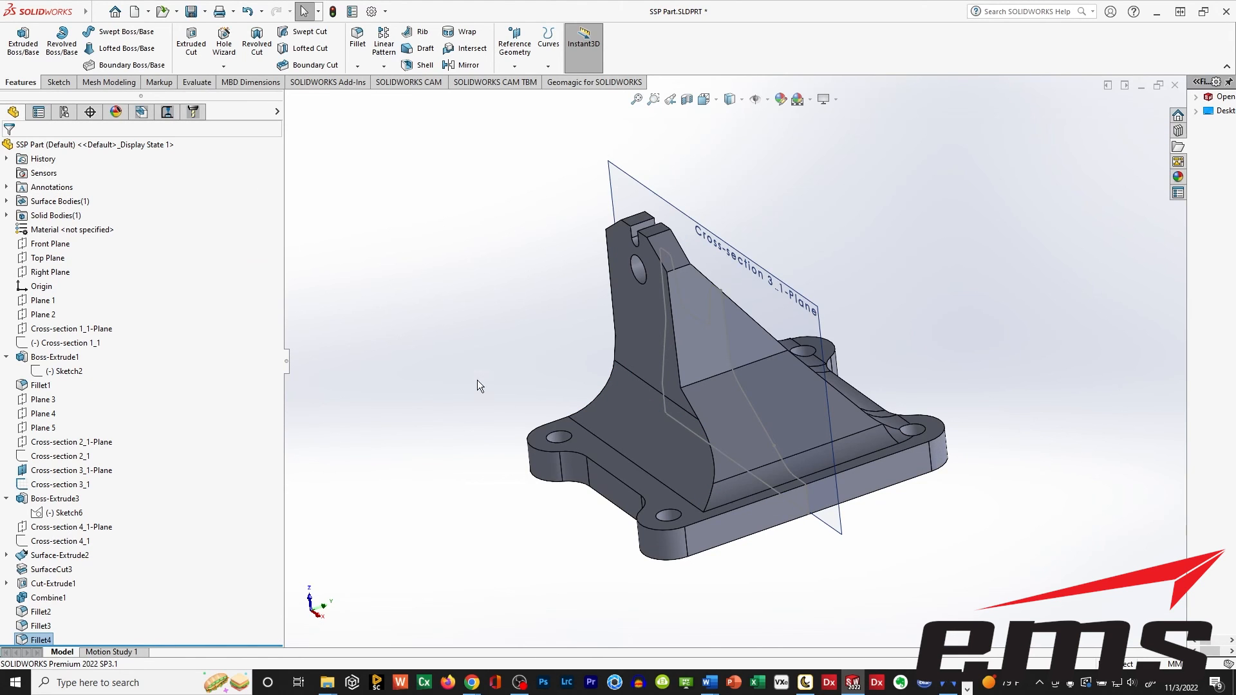
# Round the bend between the upper and lower parts of the upright's sloped side with a 20 mm fillet.
pyautogui.moveTo(681, 438); pyautogui.dragTo(666, 463, button='middle')
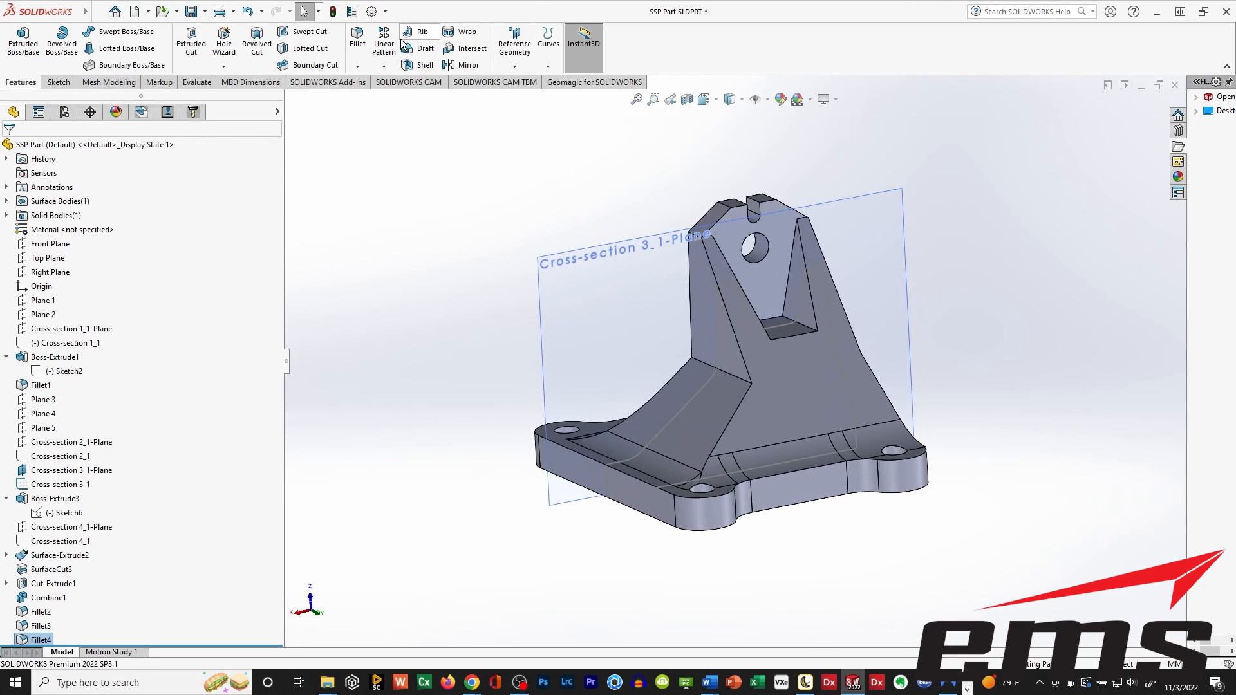
pyautogui.click(709, 365)
pyautogui.click(8, 149)
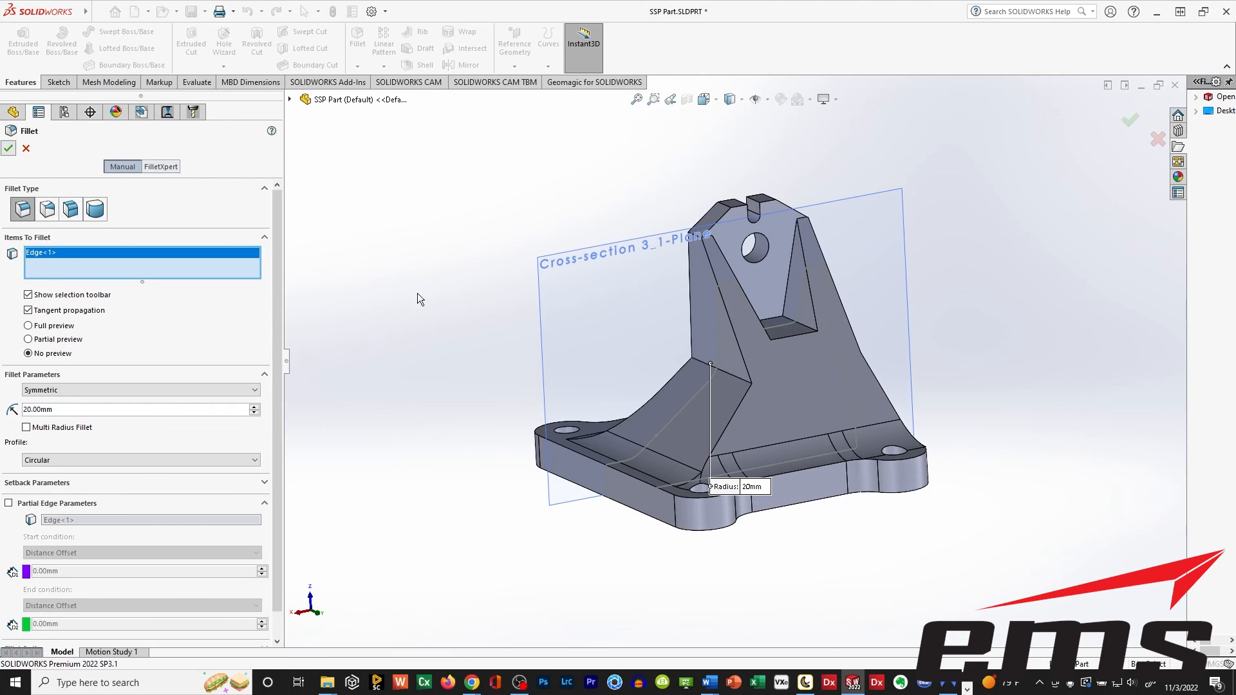
# Fillet the notch's inner edge, between its back wall and its floor, with a 20 mm radius.
pyautogui.moveTo(814, 517); pyautogui.dragTo(812, 535, button='middle')
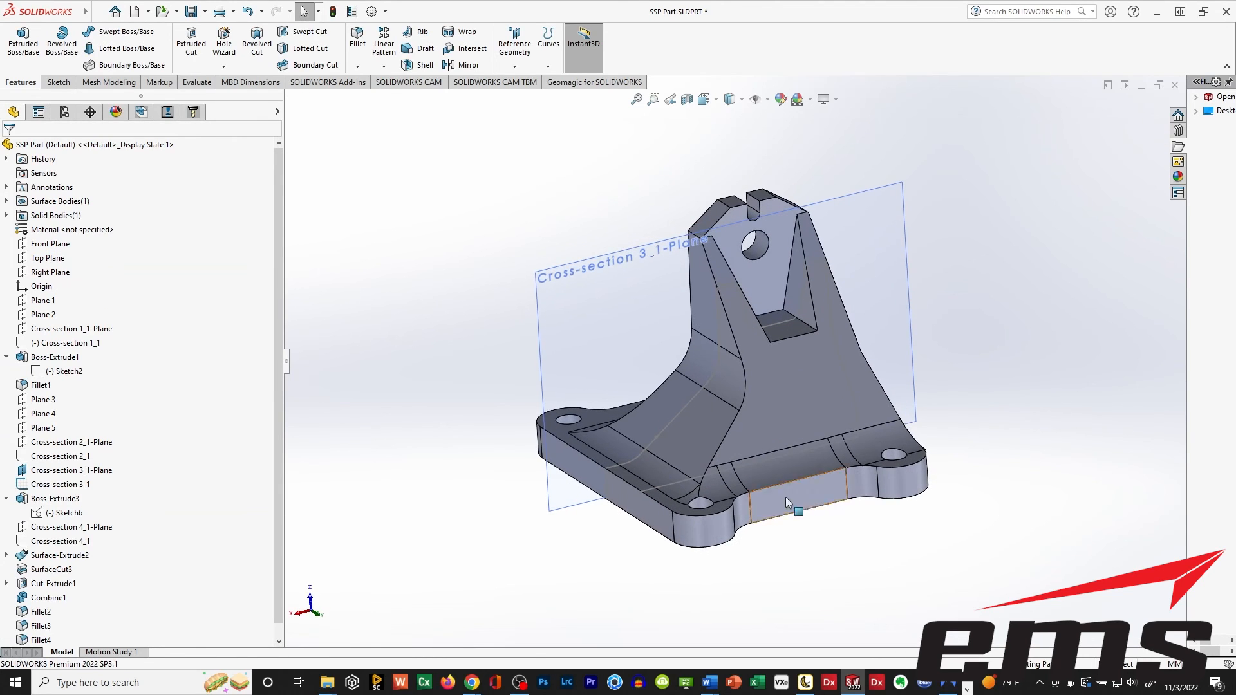
pyautogui.click(358, 37)
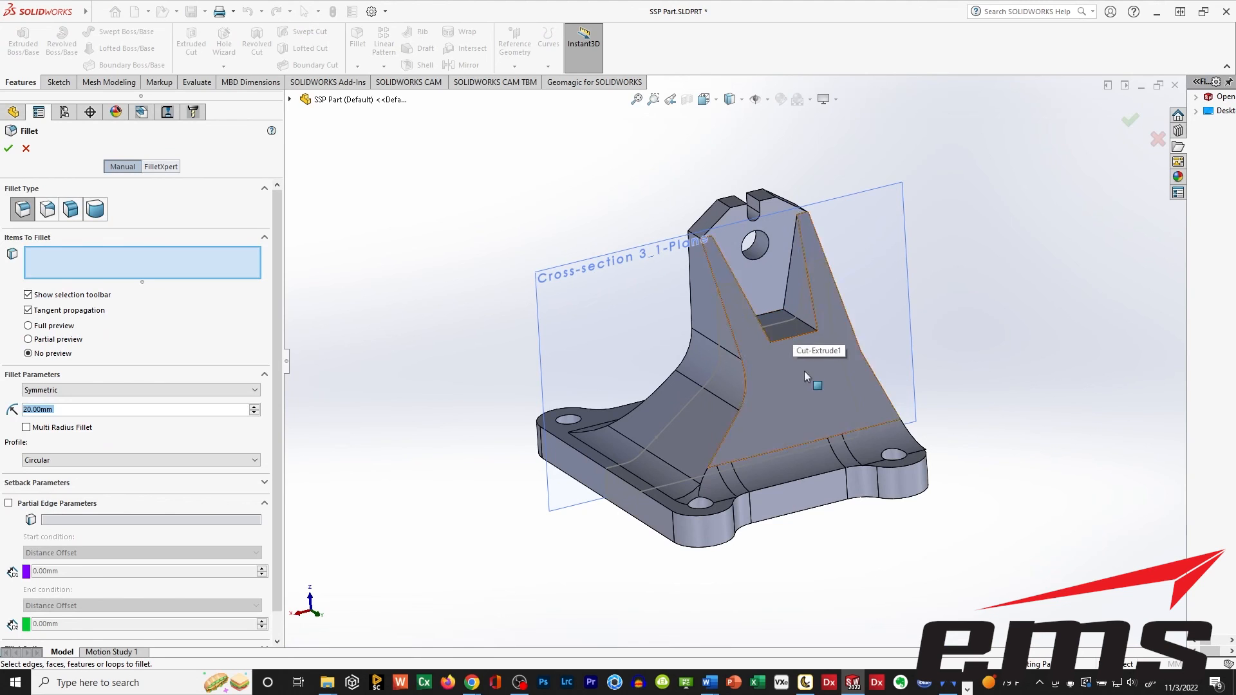
pyautogui.moveTo(804, 341); pyautogui.dragTo(830, 481, button='middle')
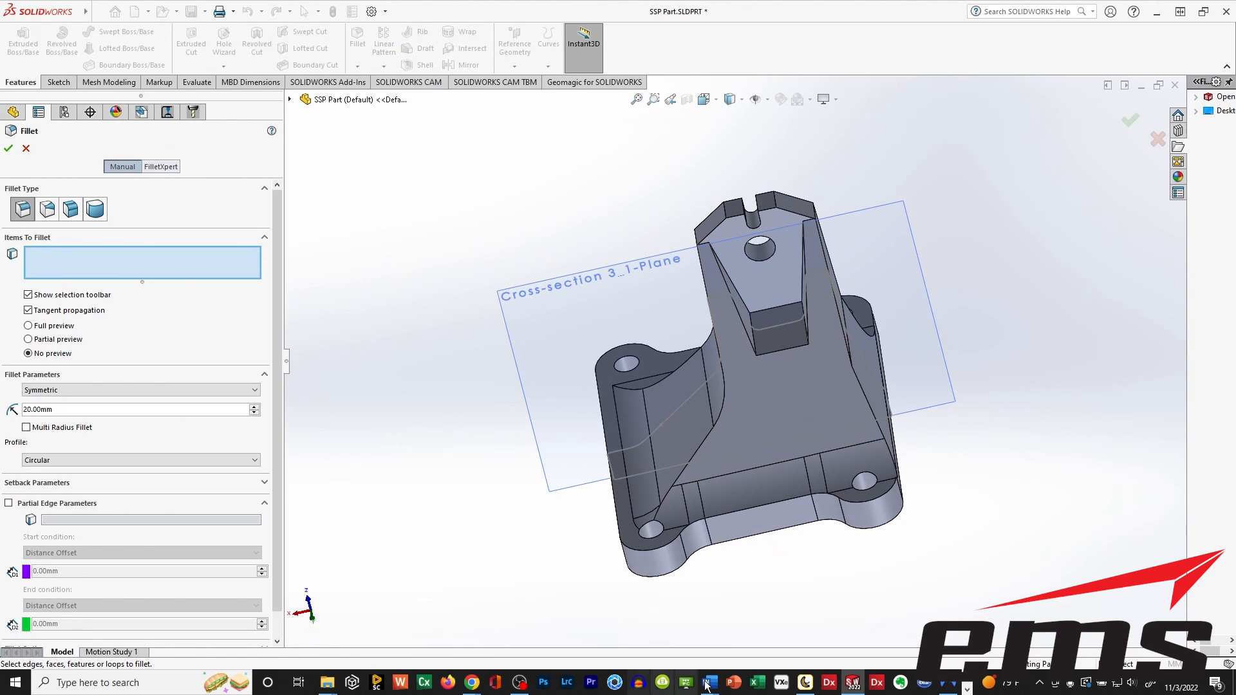
pyautogui.click(779, 309)
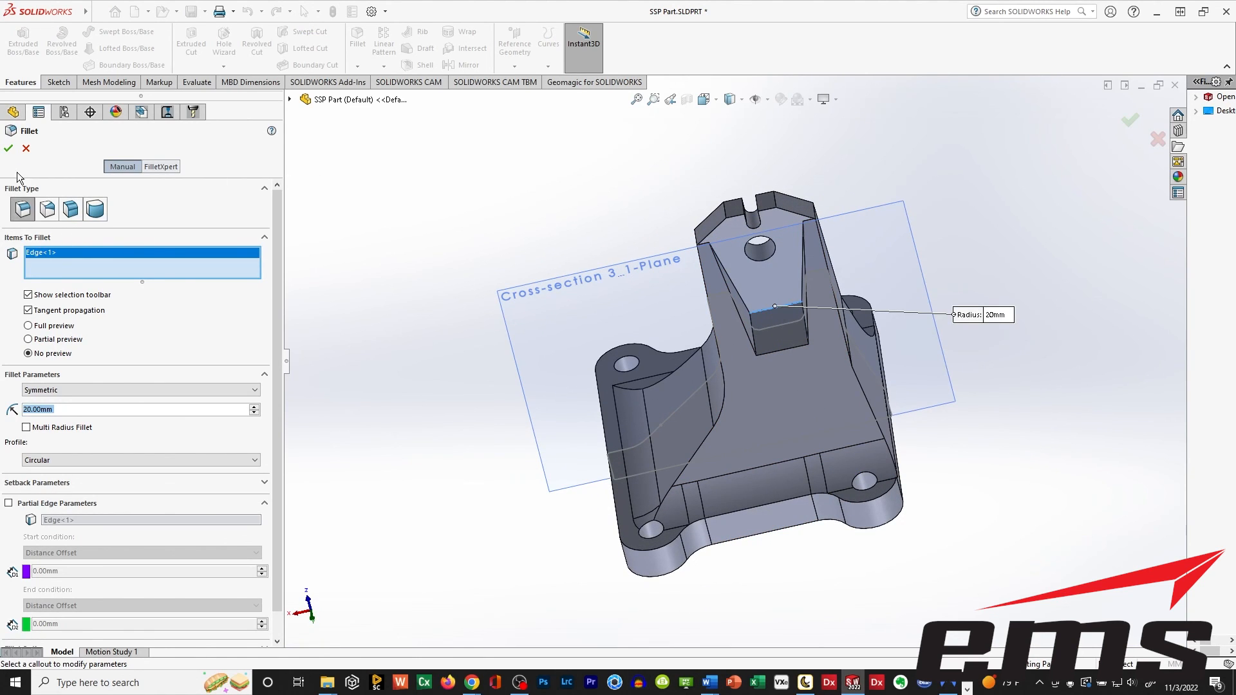
pyautogui.click(9, 148)
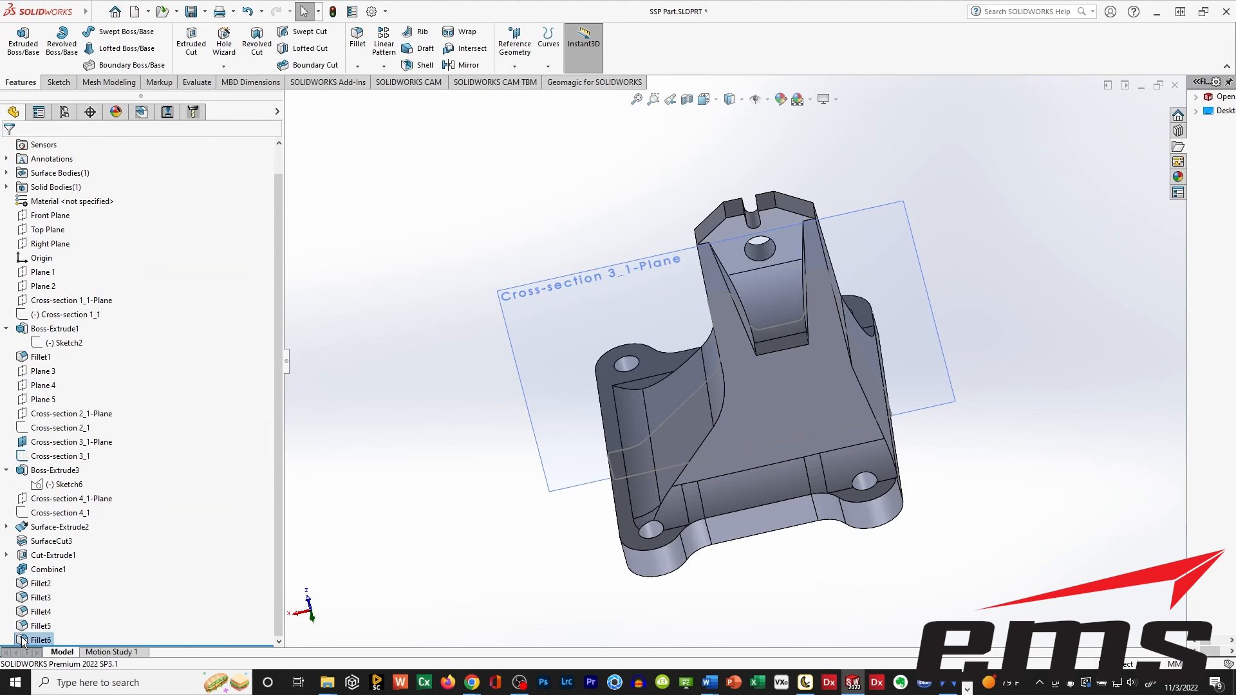
# Edit the notch's inner-edge fillet and set its radius to 10 mm.
pyautogui.rightClick(22, 641)
pyautogui.click(21, 644)
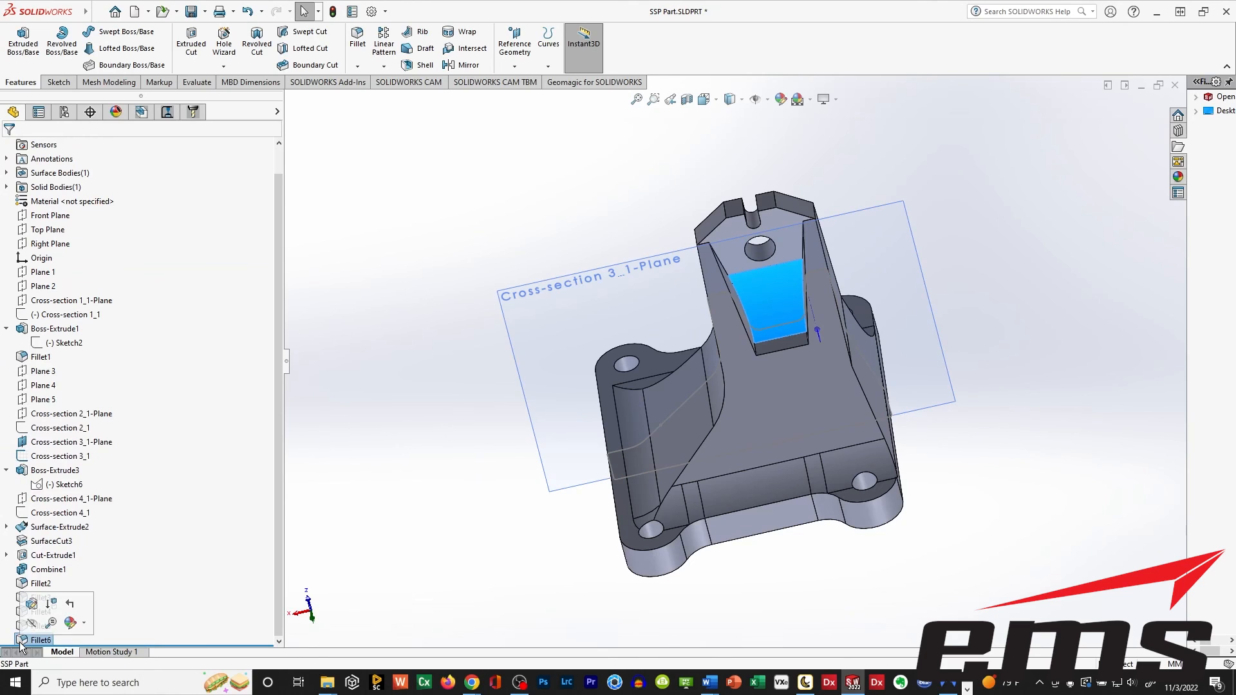
pyautogui.click(31, 605)
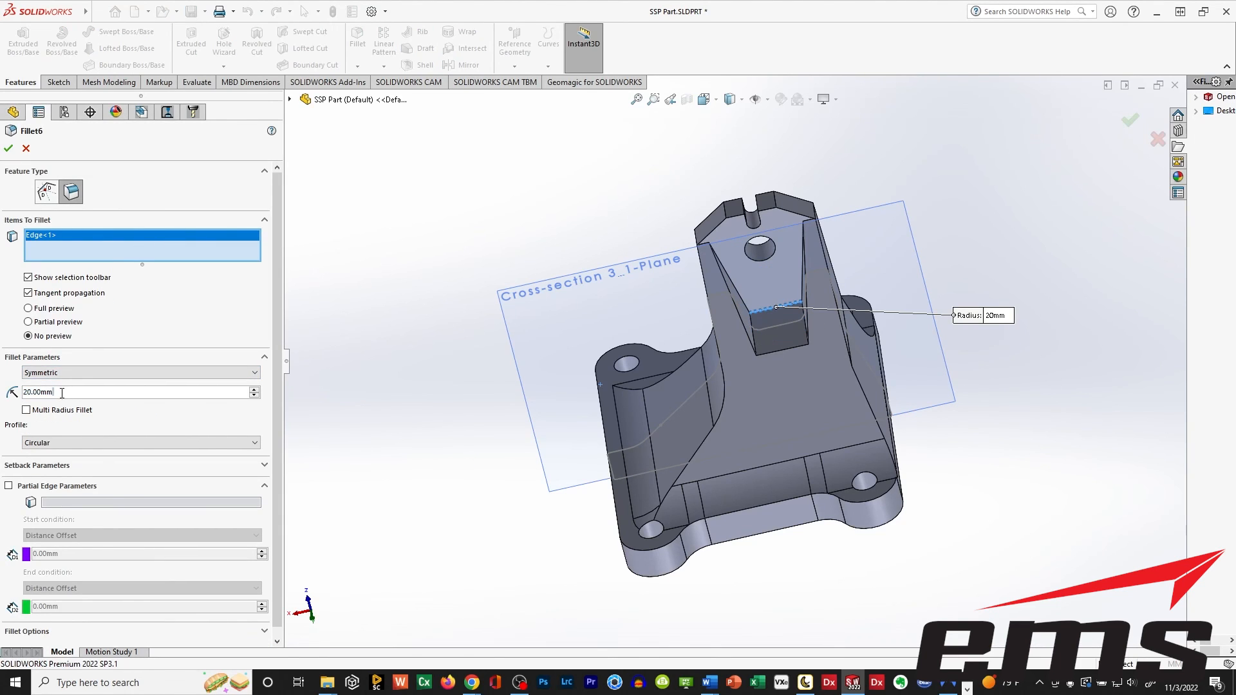
pyautogui.write('10')
pyautogui.press('Return')
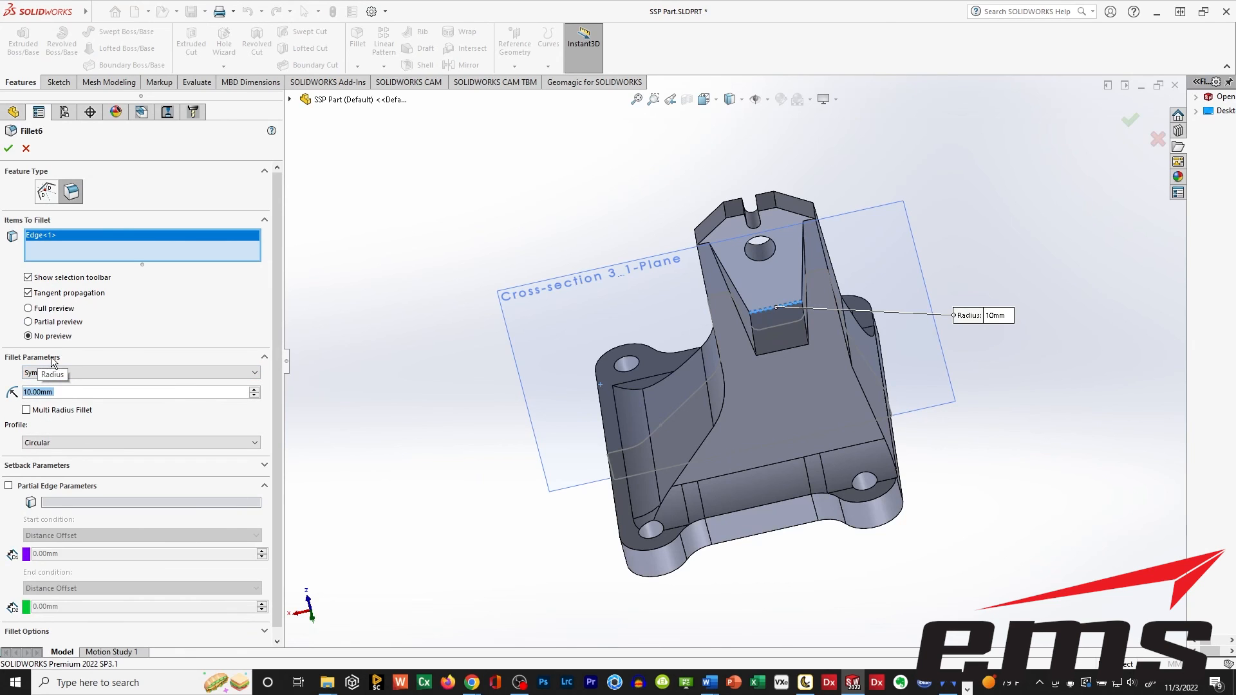
pyautogui.click(9, 148)
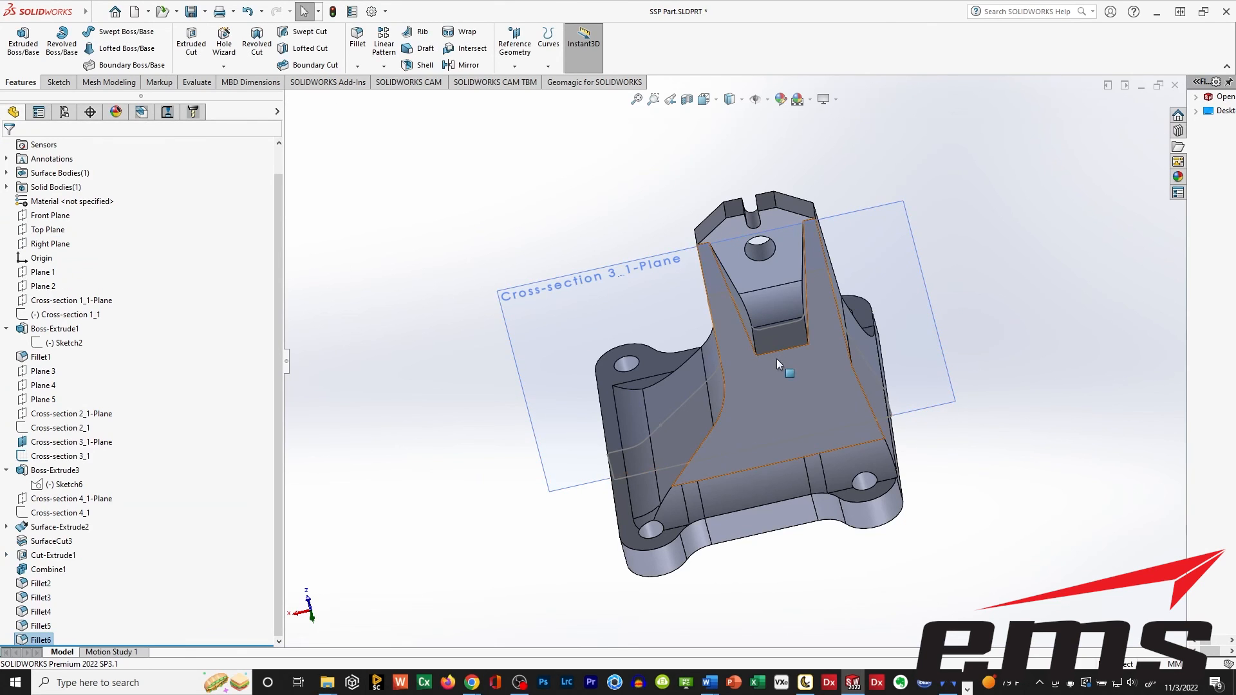
# Fillet the notch's side edge between its side wall, back wall and floor on the far side with a 3 mm radius.
pyautogui.moveTo(777, 357); pyautogui.dragTo(816, 328, button='middle')
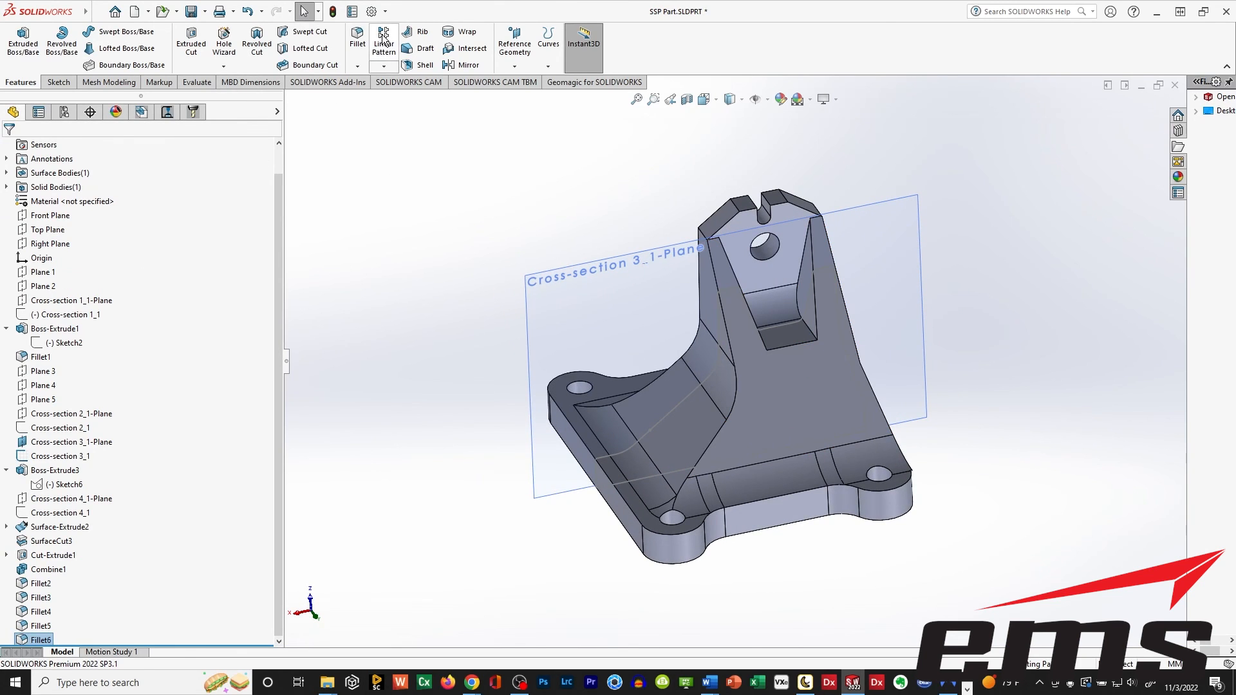
pyautogui.click(357, 38)
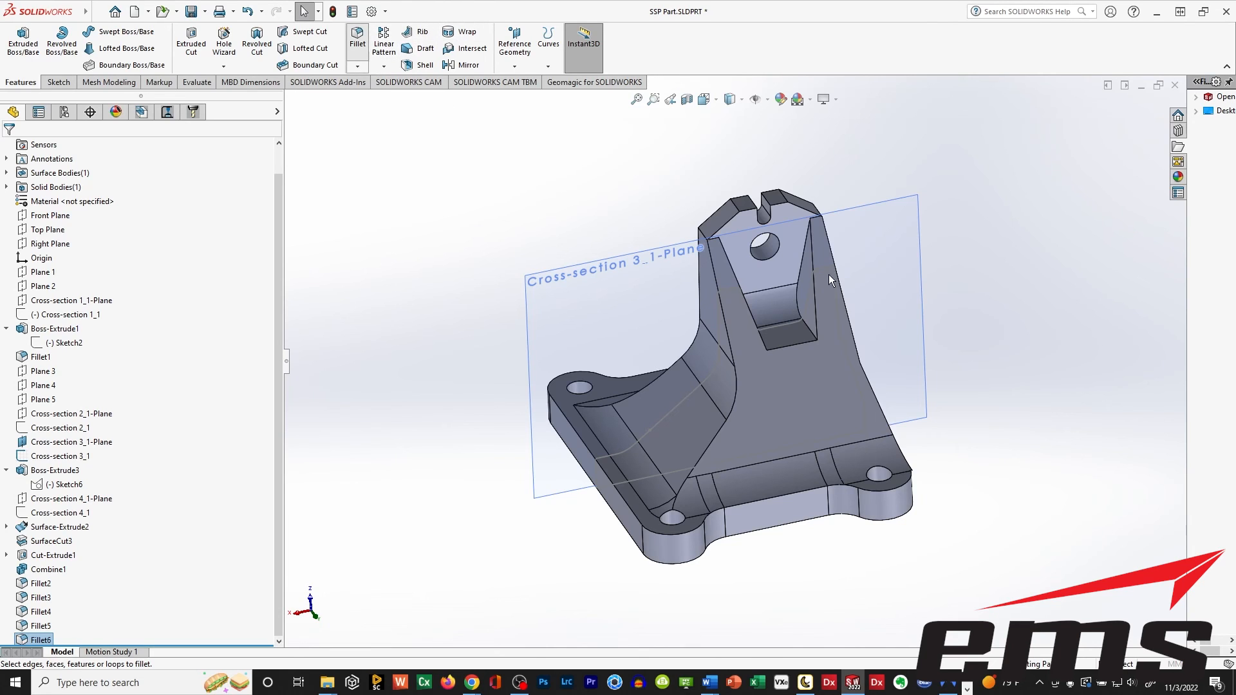
pyautogui.click(802, 261)
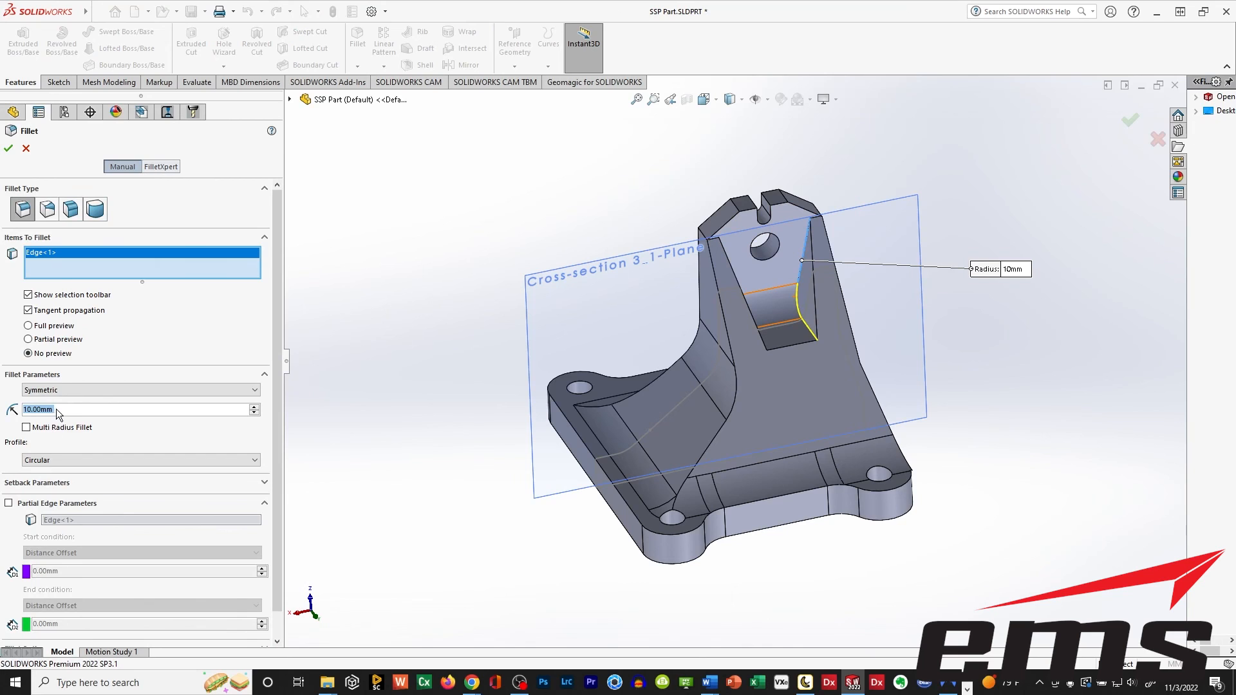
pyautogui.write('3')
pyautogui.press('Return')
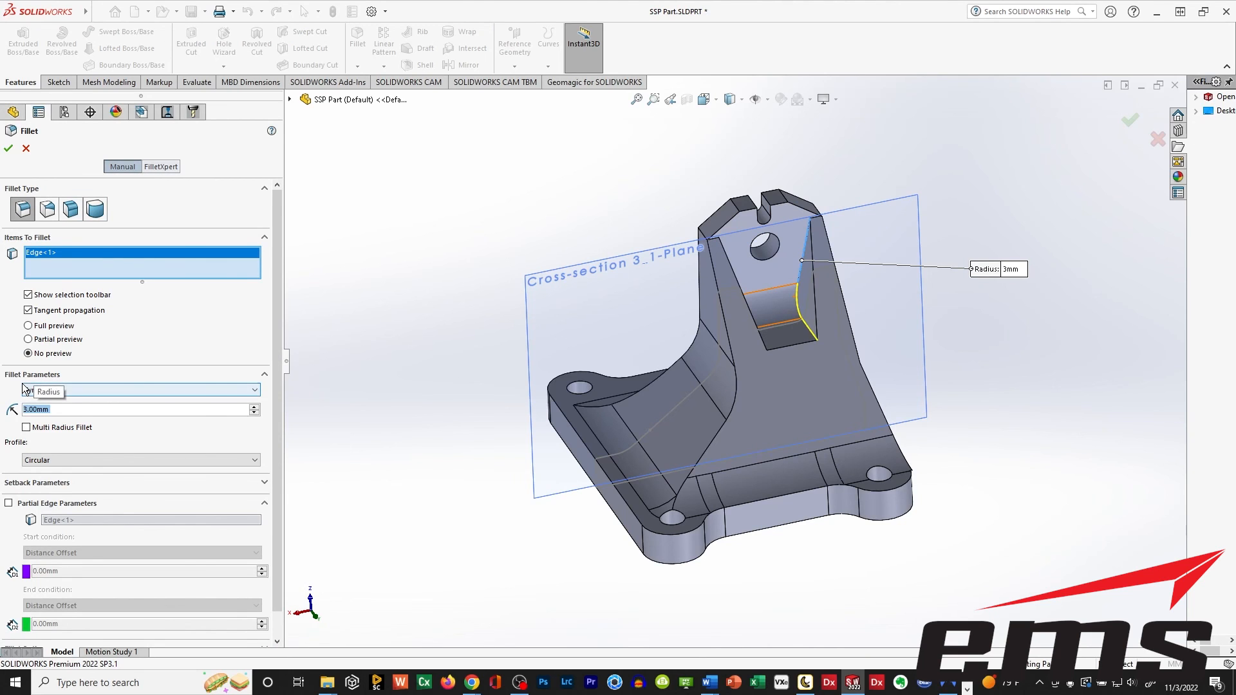
pyautogui.click(8, 148)
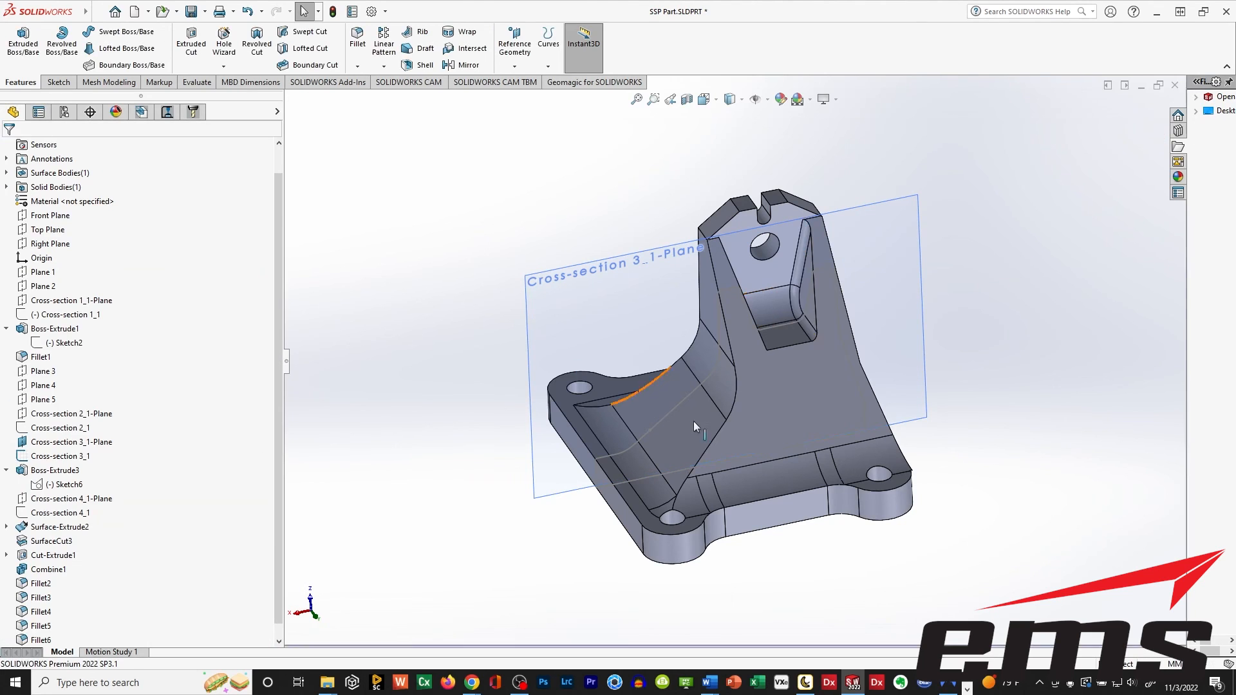
# Add a matching 3 mm fillet along the notch's opposite side edge.
pyautogui.moveTo(676, 518); pyautogui.dragTo(683, 463, button='middle')
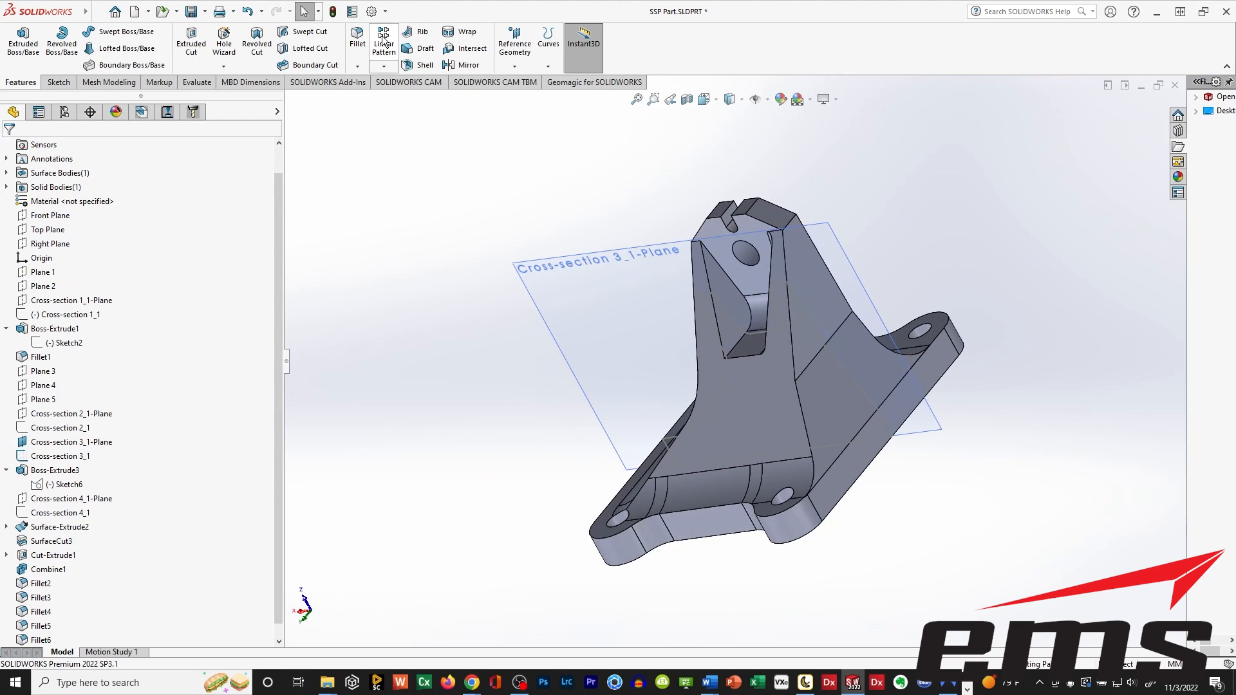
pyautogui.click(729, 275)
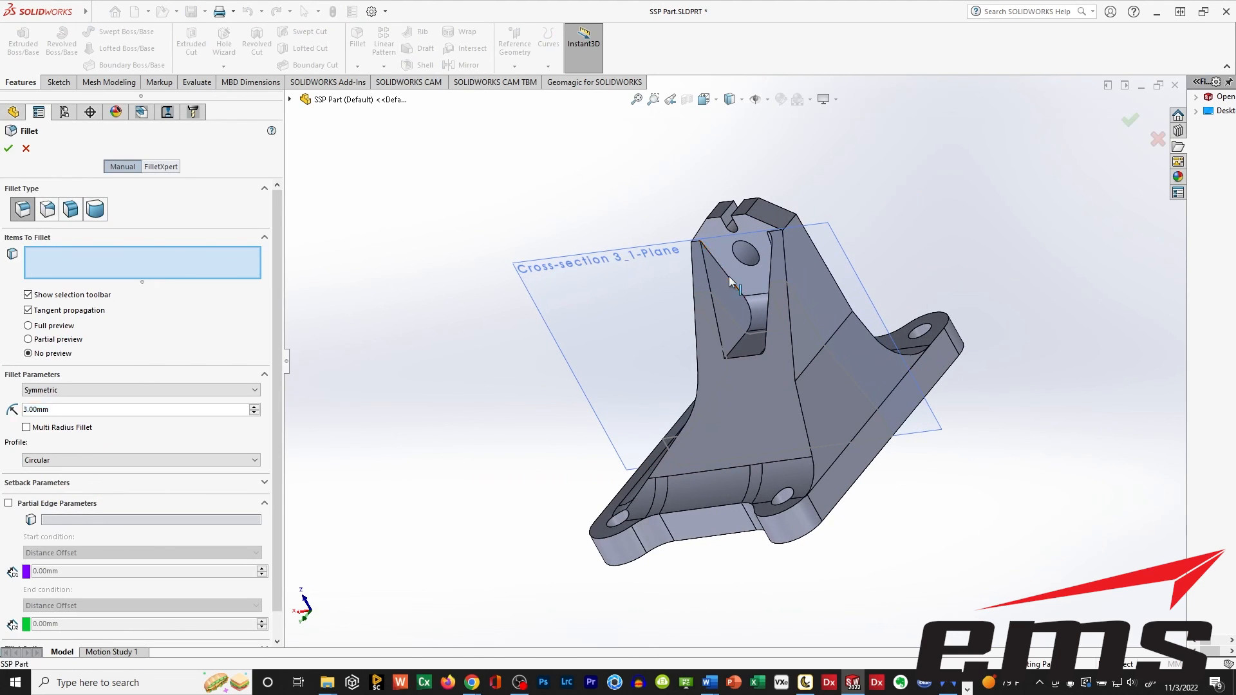
pyautogui.click(8, 149)
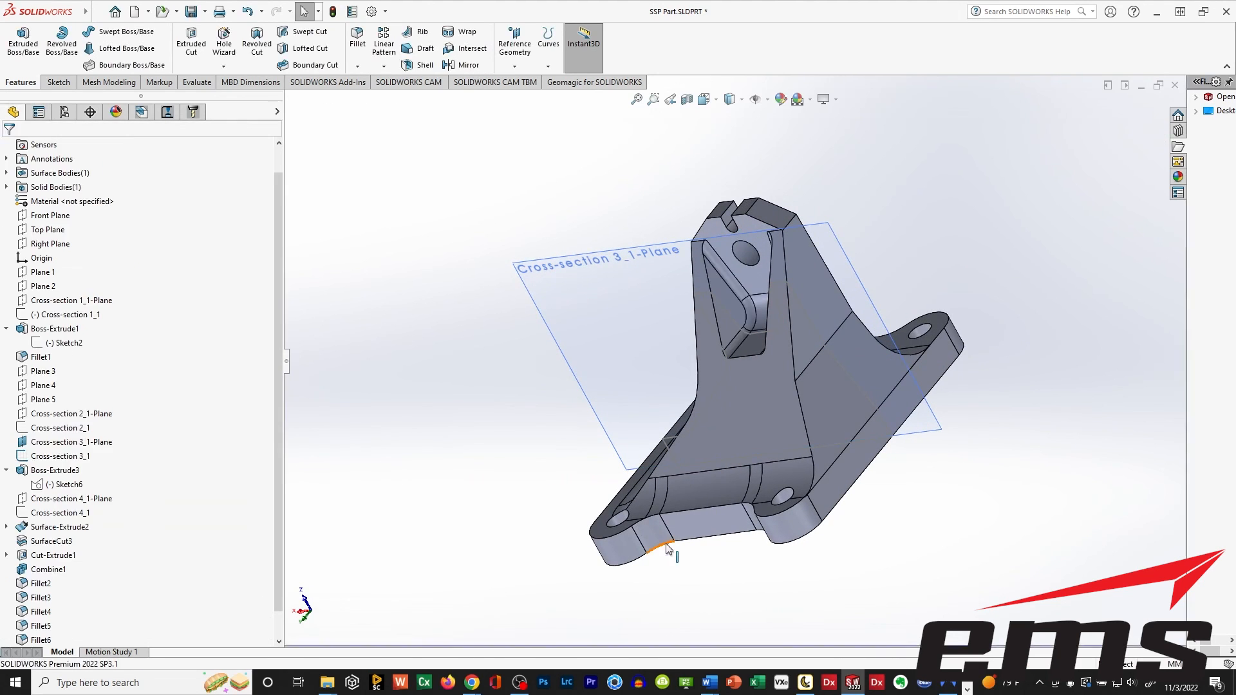
# Examine the filleted part from several sides, and compare its shape with the scanned mesh in peel.CAD.
pyautogui.moveTo(670, 547); pyautogui.dragTo(753, 516, button='middle')
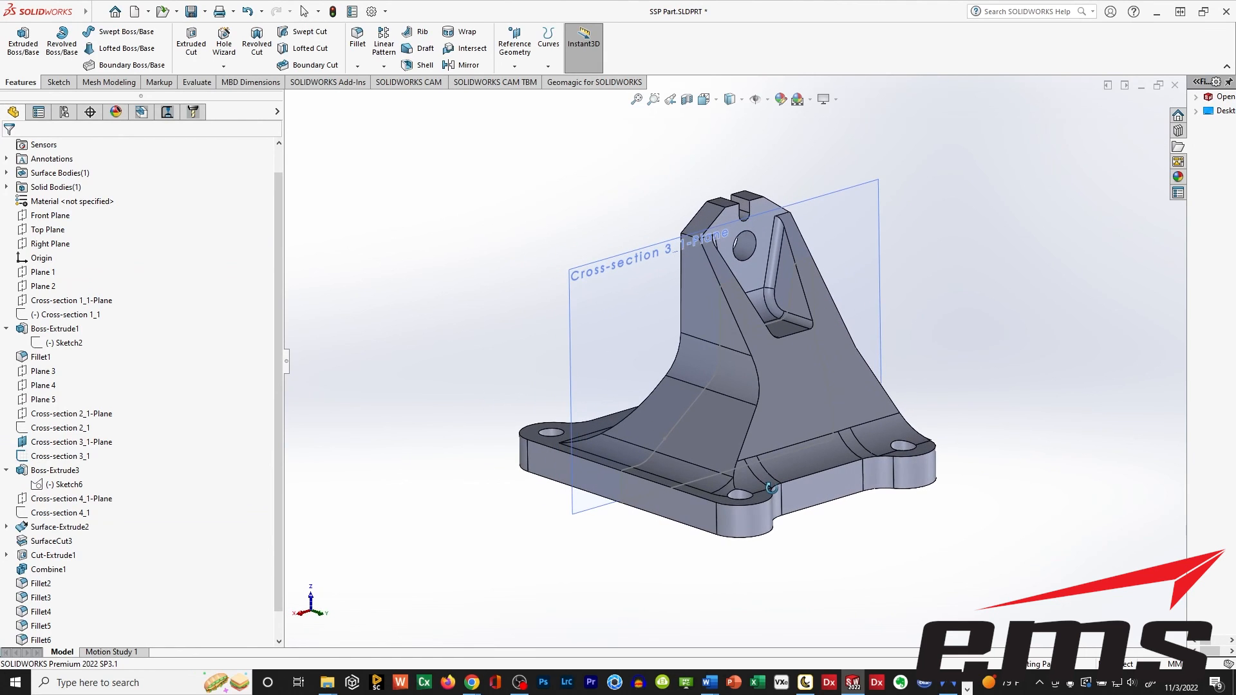
pyautogui.moveTo(603, 558)
pyautogui.mouseDown(button='middle')
pyautogui.moveTo(894, 513)
pyautogui.moveTo(632, 571)
pyautogui.moveTo(571, 562)
pyautogui.moveTo(612, 540)
pyautogui.mouseUp(button='middle')
pyautogui.moveTo(924, 386); pyautogui.dragTo(940, 494, button='middle')
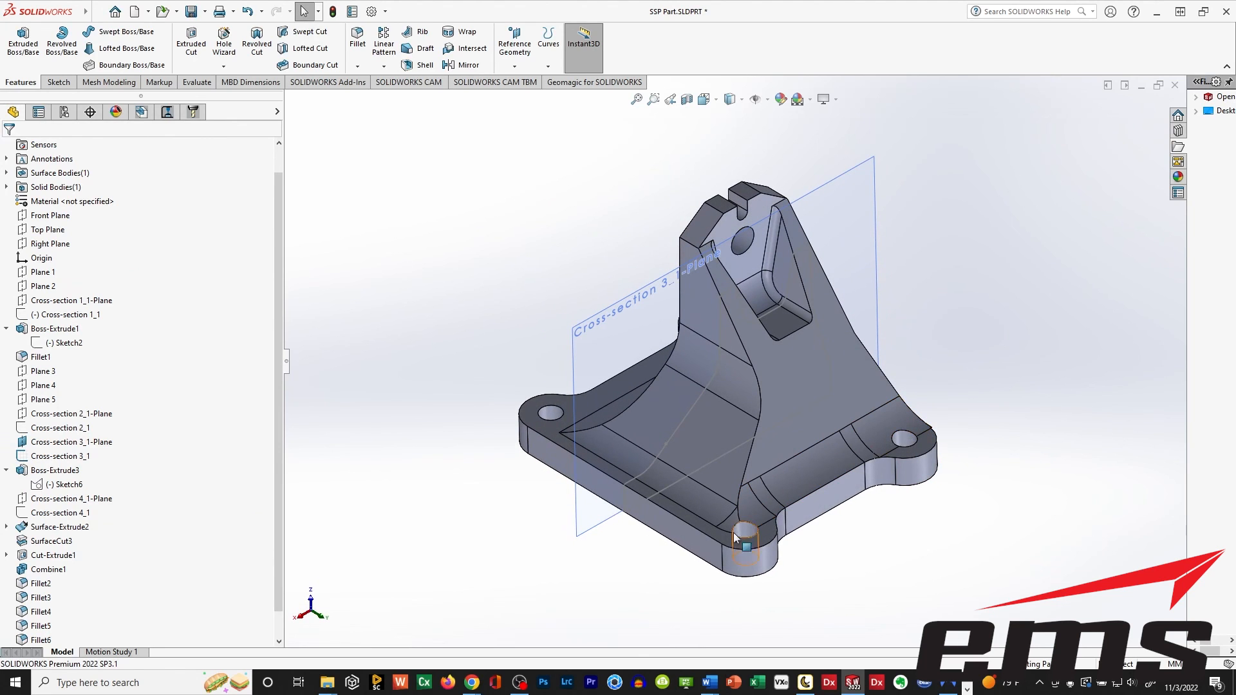
pyautogui.moveTo(735, 538); pyautogui.dragTo(714, 560, button='middle')
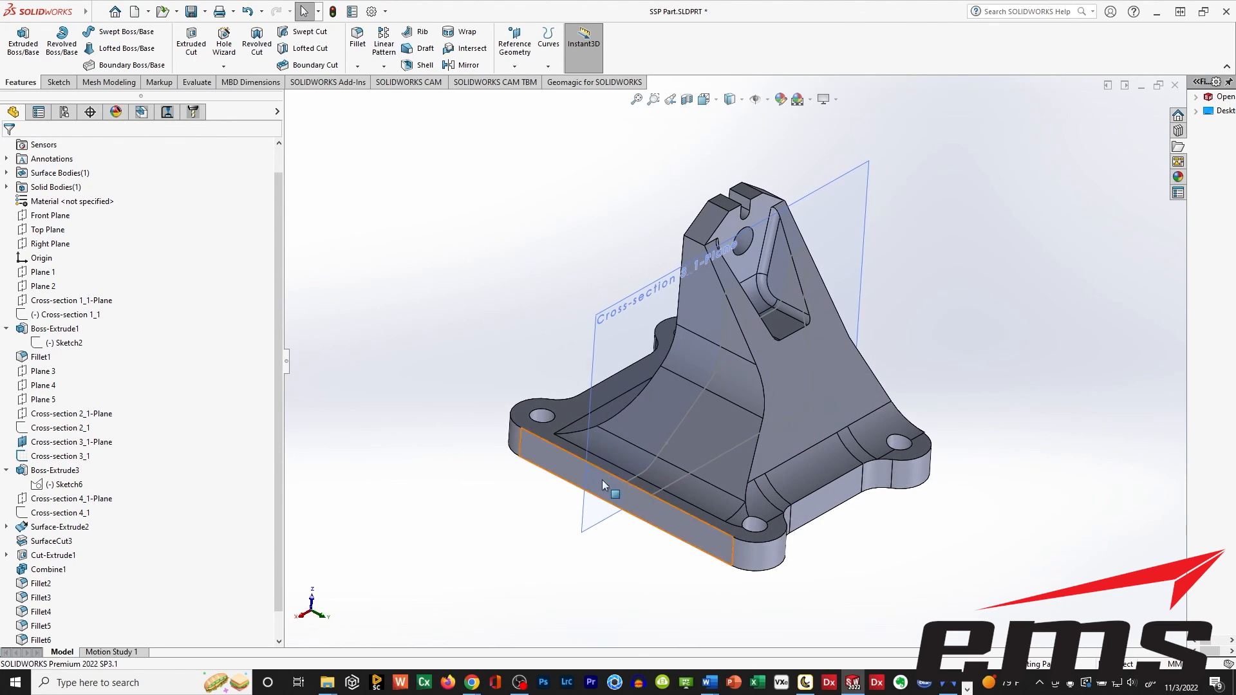
pyautogui.click(808, 685)
pyautogui.moveTo(716, 453); pyautogui.dragTo(840, 360)
pyautogui.moveTo(685, 500); pyautogui.dragTo(733, 461)
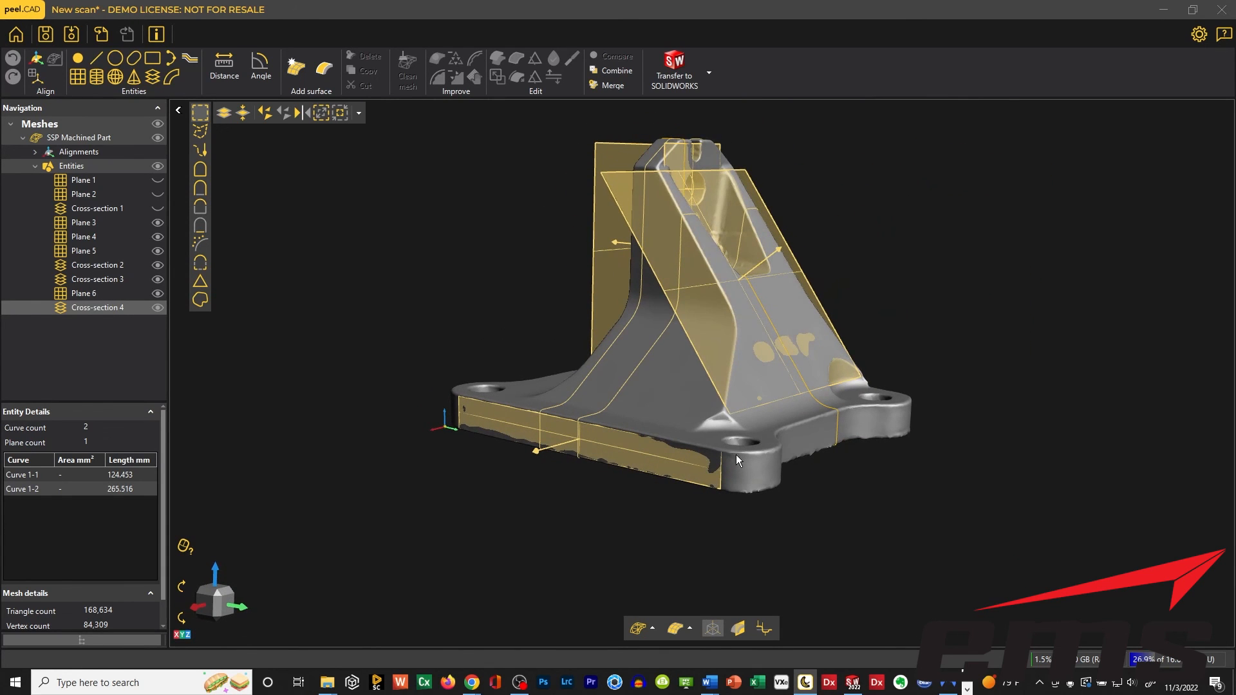
pyautogui.moveTo(734, 346); pyautogui.dragTo(721, 393)
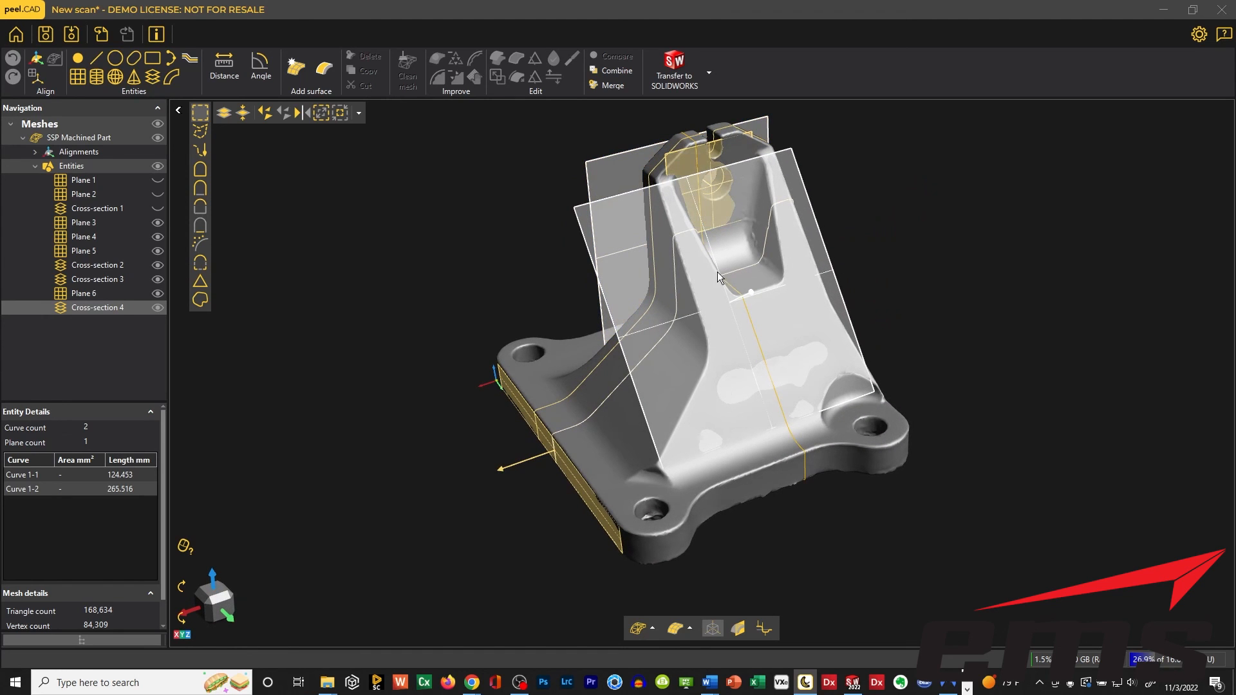
pyautogui.moveTo(692, 469); pyautogui.dragTo(700, 448)
# Switch back to SOLIDWORKS and inspect the upright's sloped side and base plate of the rebuilt part.
pyautogui.click(853, 681)
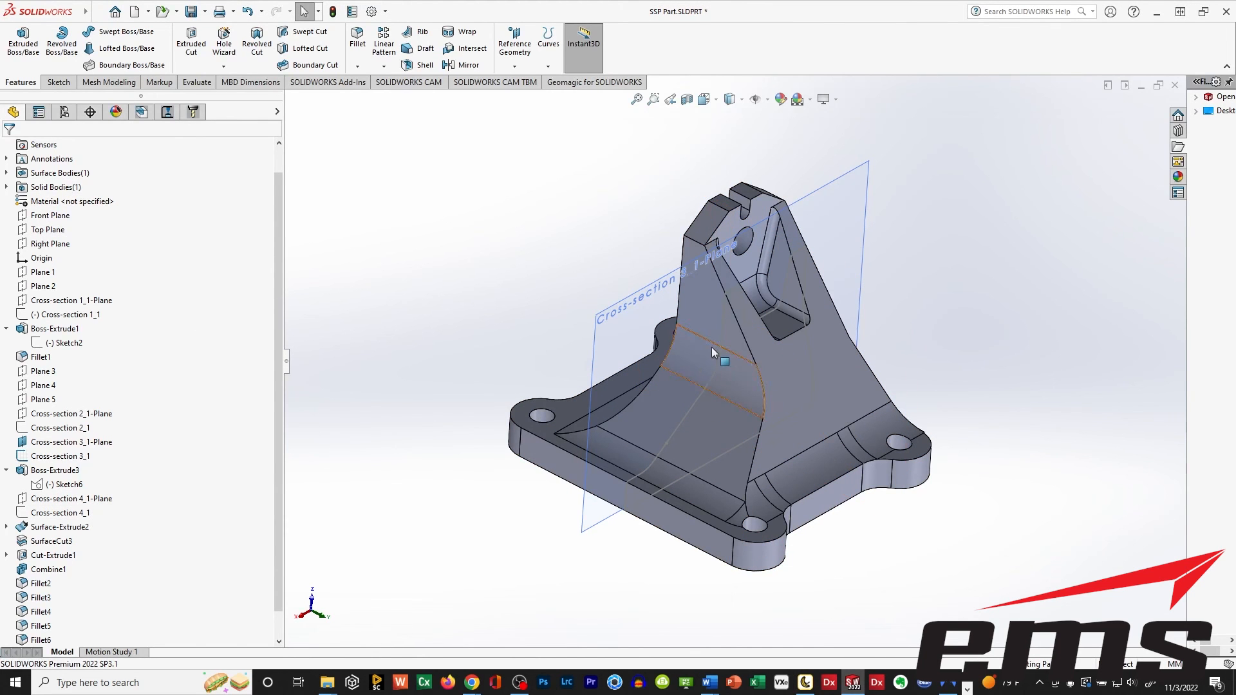
pyautogui.moveTo(722, 353)
pyautogui.mouseDown(button='middle')
pyautogui.moveTo(629, 292)
pyautogui.moveTo(789, 208)
pyautogui.moveTo(726, 307)
pyautogui.mouseUp(button='middle')
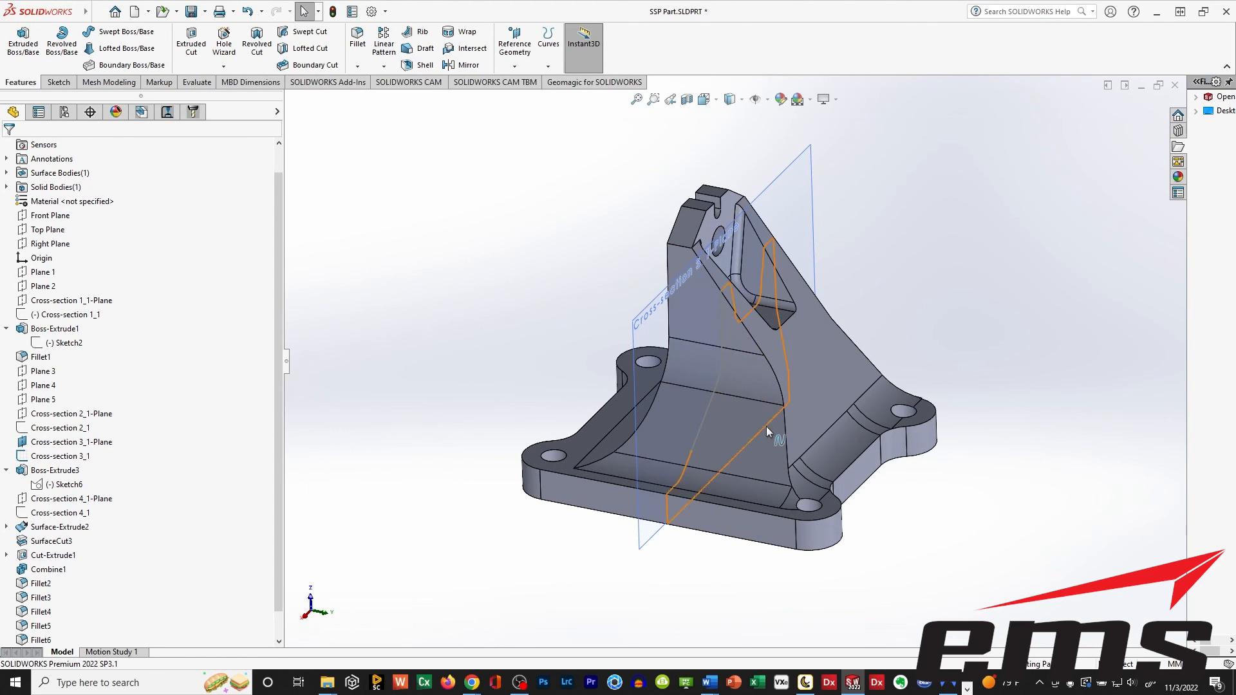
pyautogui.keyDown('ctrl'); pyautogui.moveTo(766, 426); pyautogui.dragTo(732, 405, button='middle'); pyautogui.keyUp('ctrl')
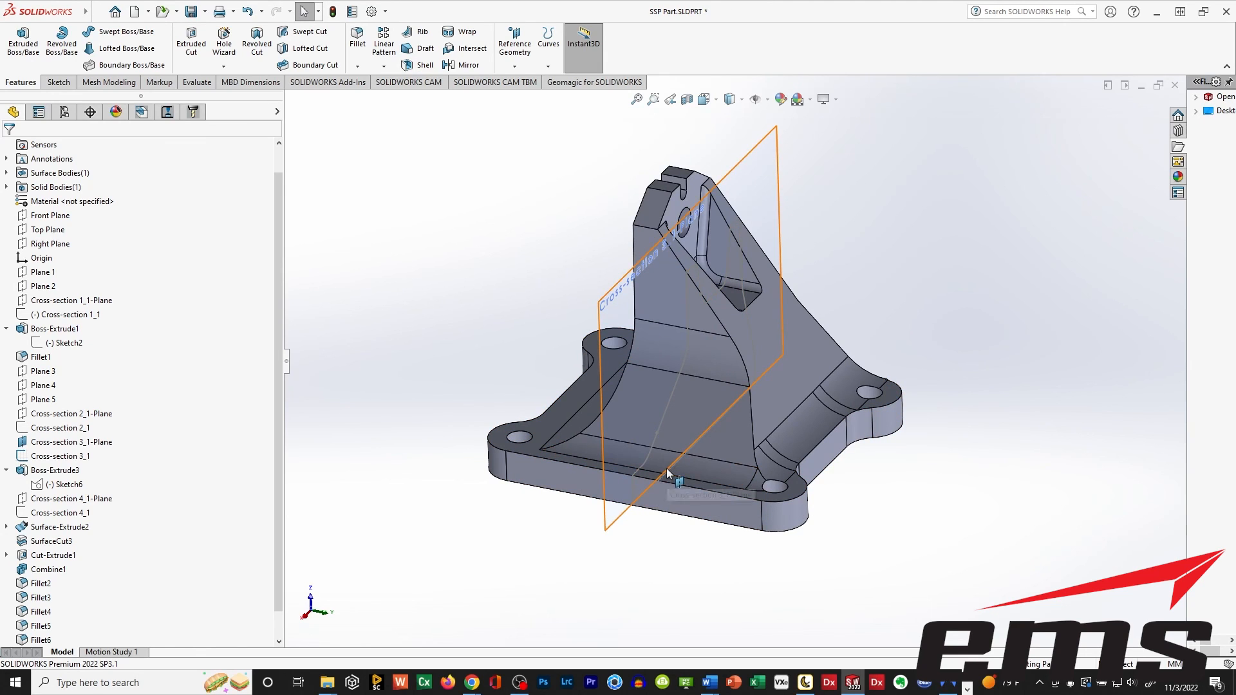
pyautogui.moveTo(640, 428)
pyautogui.mouseDown(button='middle')
pyautogui.moveTo(602, 361)
pyautogui.moveTo(532, 328)
pyautogui.moveTo(597, 419)
pyautogui.moveTo(654, 441)
pyautogui.mouseUp(button='middle')
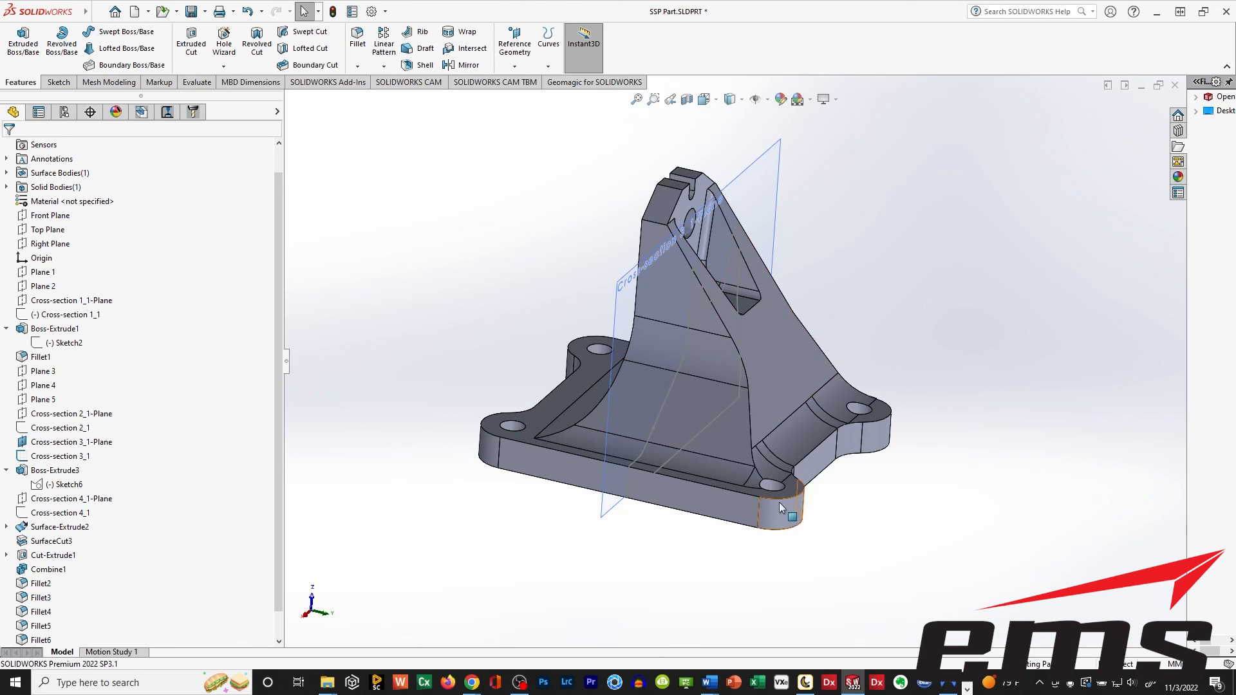
# Switch to peel.CAD and look over the CAD programs offered as transfer targets.
pyautogui.click(806, 683)
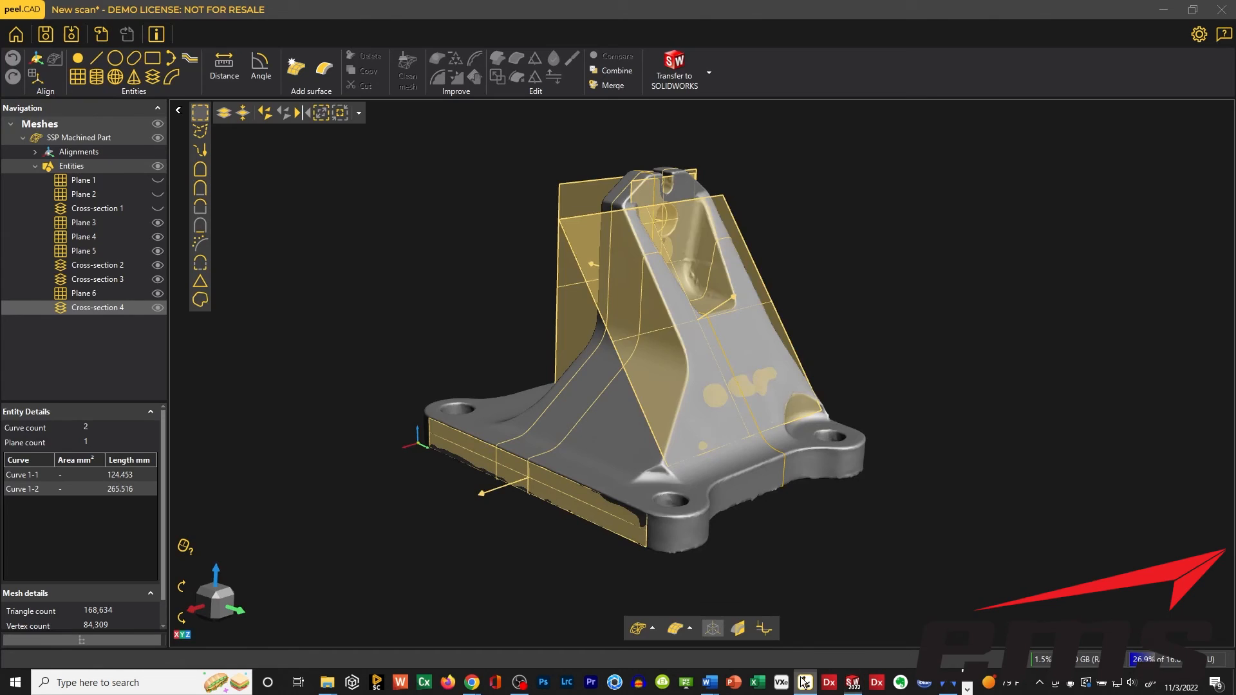
pyautogui.click(709, 73)
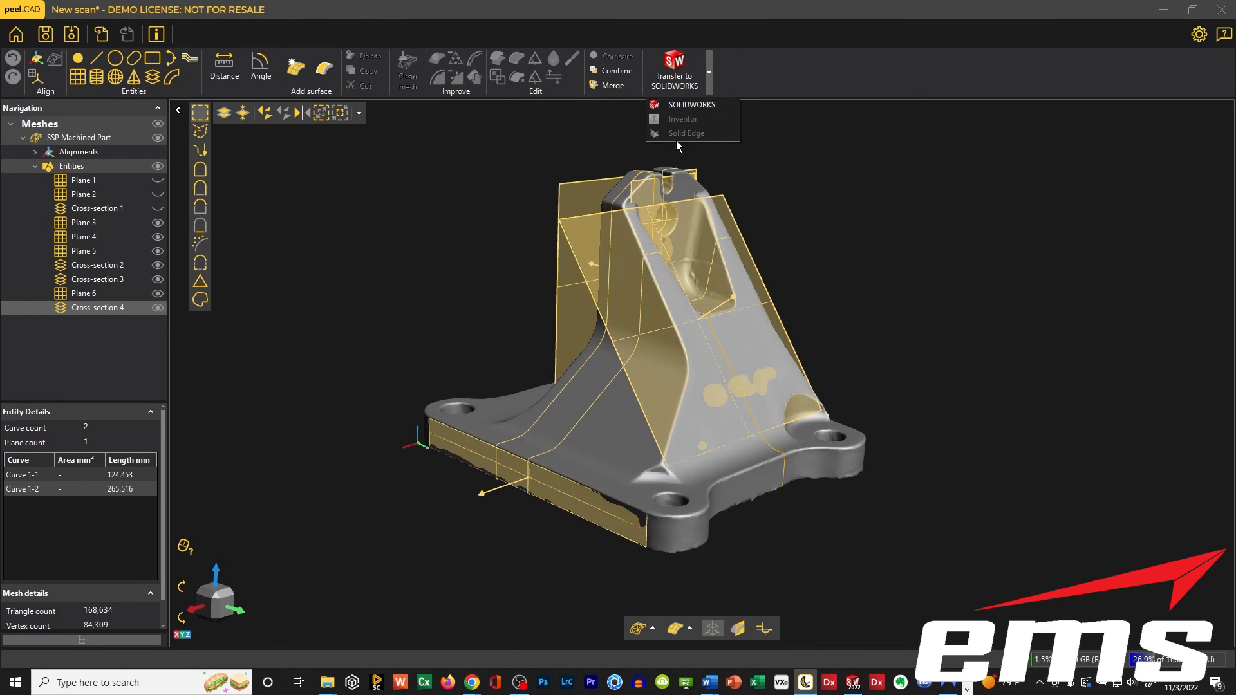
pyautogui.click(487, 186)
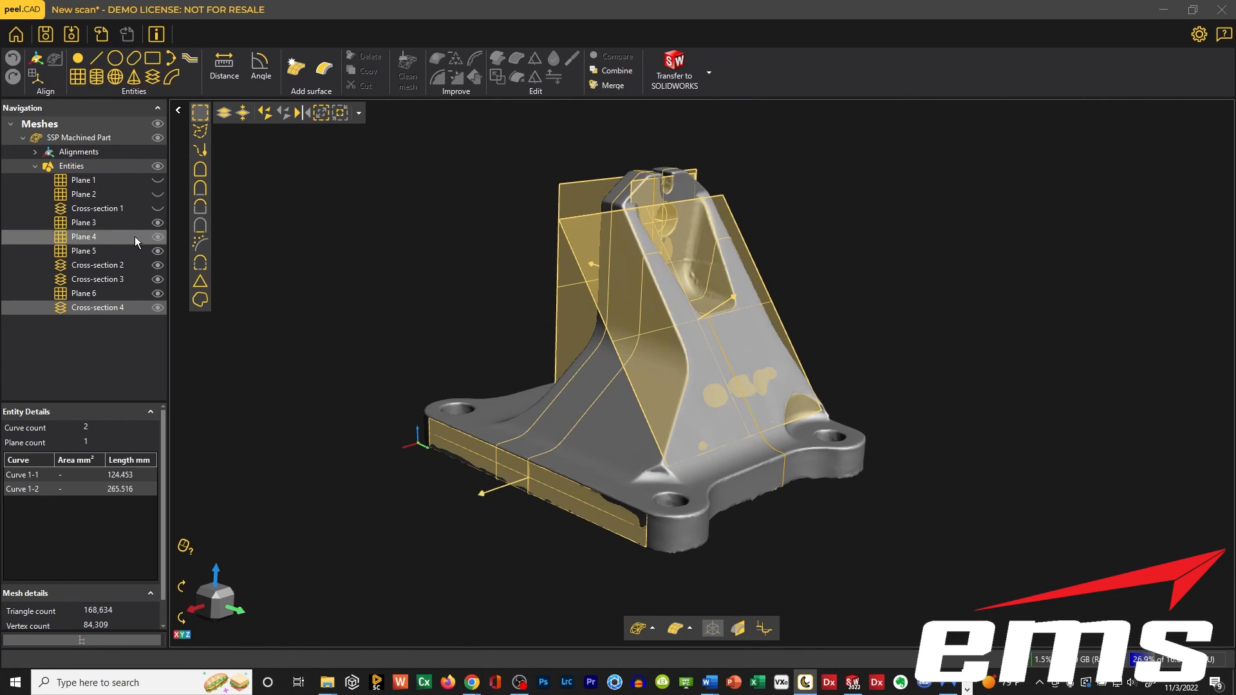
# Select Plane 4 through Cross-section 2, review the file formats for exporting selected entities, and leave without exporting.
pyautogui.click(118, 236)
pyautogui.keyDown('shift'); pyautogui.click(133, 268); pyautogui.keyUp('shift')
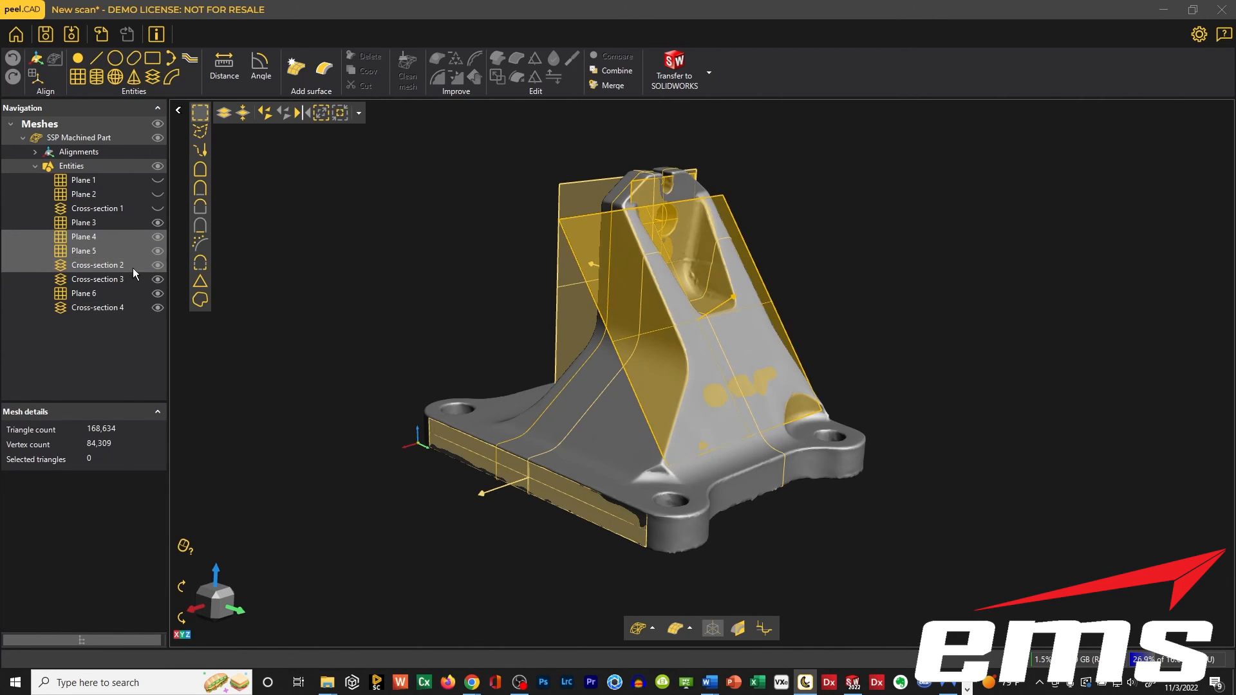
pyautogui.rightClick(133, 268)
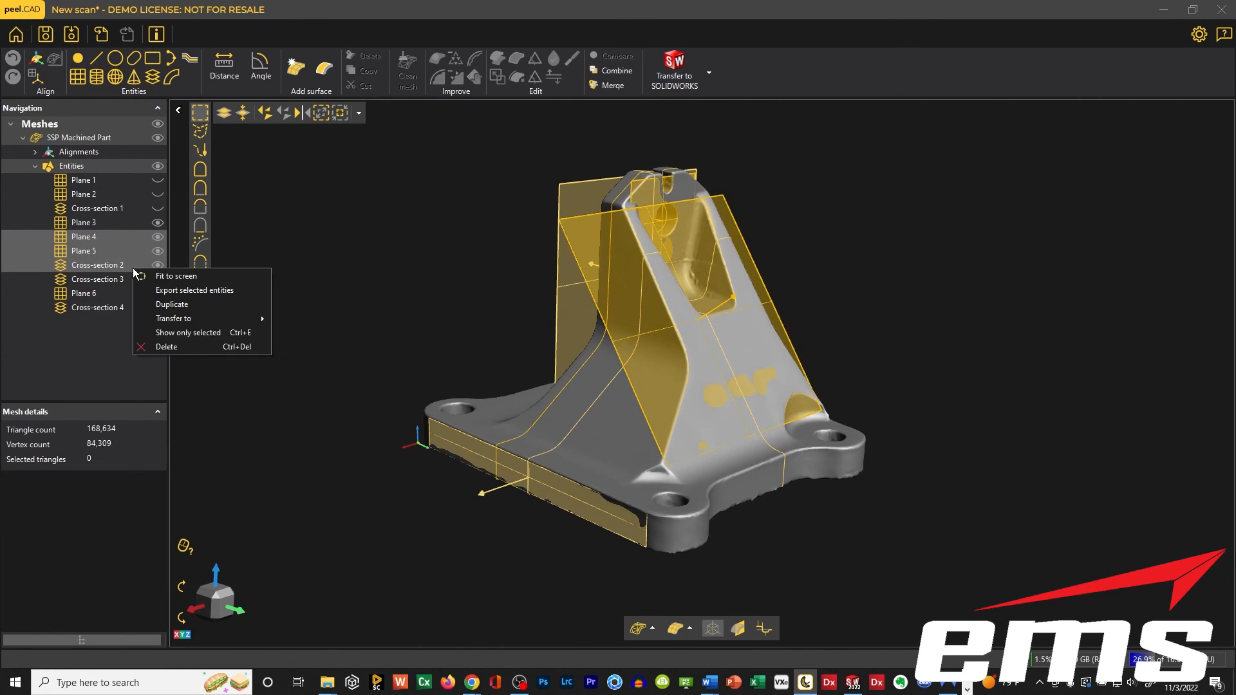
pyautogui.click(181, 290)
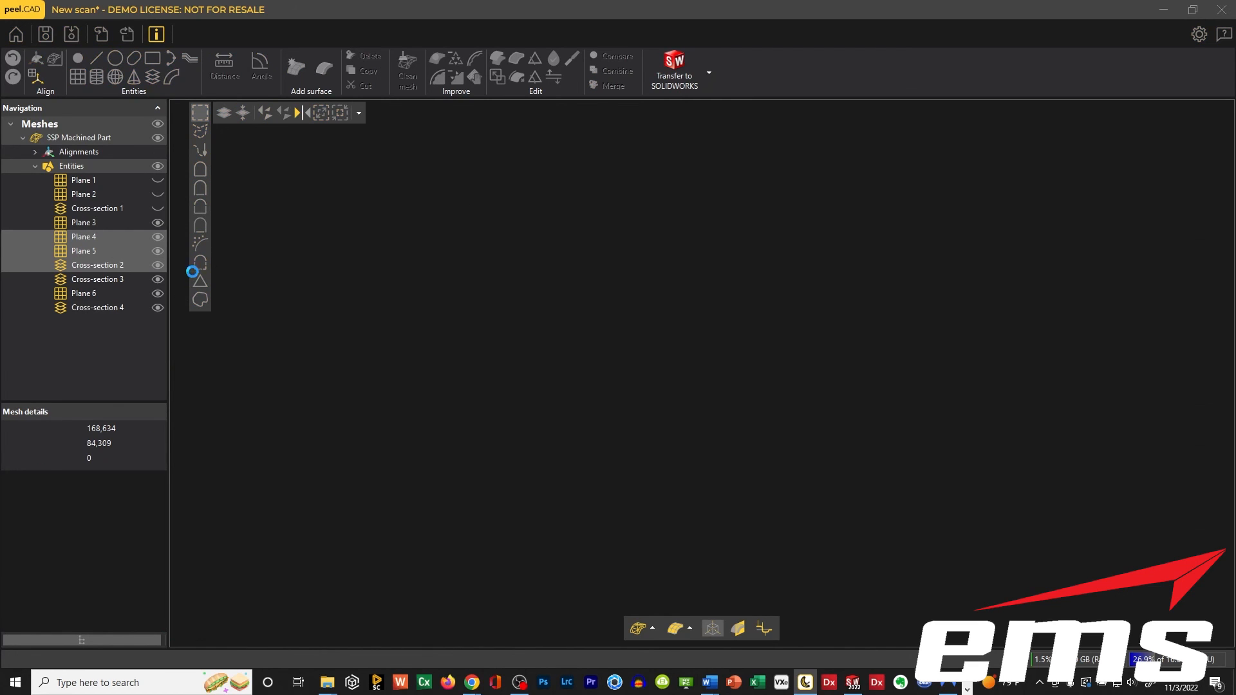
pyautogui.moveTo(801, 210); pyautogui.dragTo(591, 105)
pyautogui.click(434, 516)
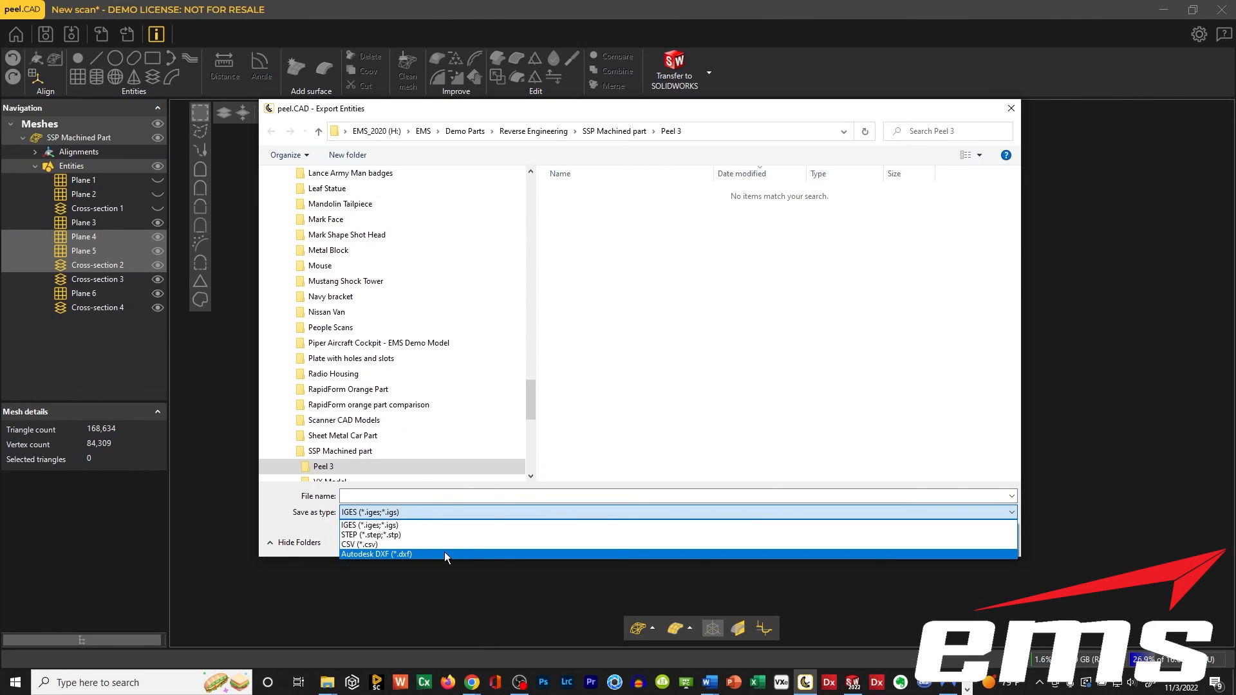
pyautogui.click(1013, 113)
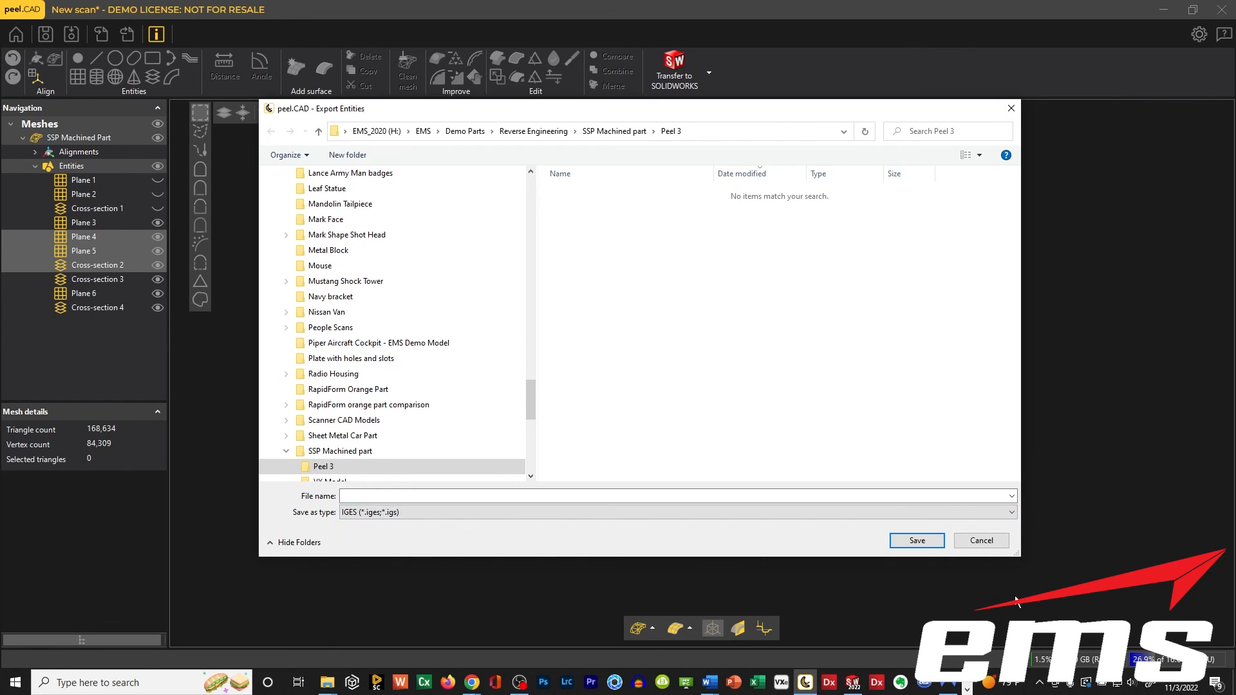
pyautogui.click(981, 541)
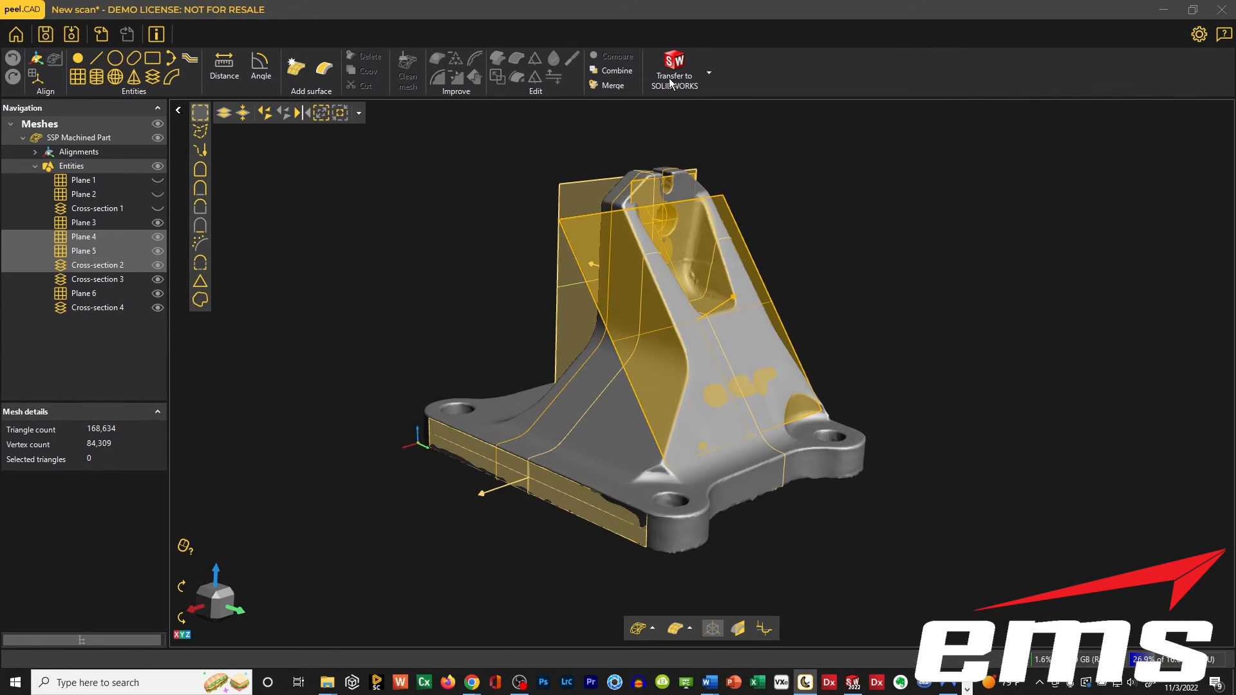
# Review the CAD transfer targets and the scan's entities once more, and return to SOLIDWORKS to view the finished part.
pyautogui.click(709, 74)
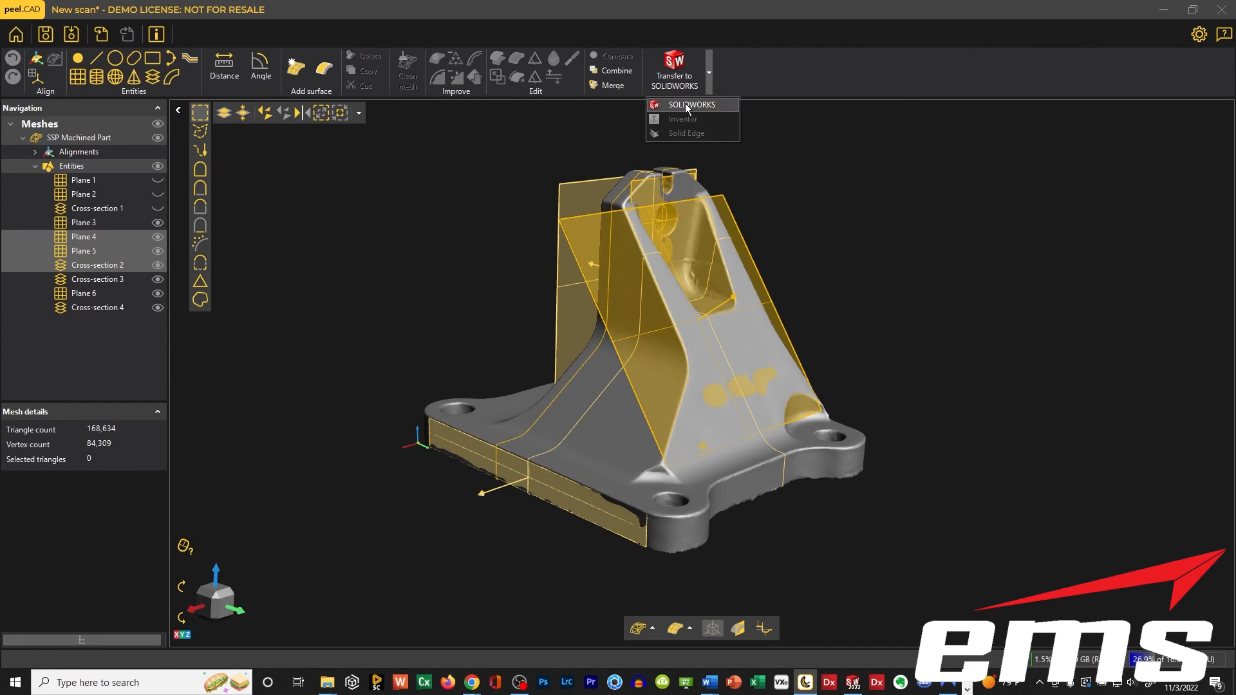
pyautogui.click(790, 170)
pyautogui.moveTo(720, 427); pyautogui.dragTo(652, 412)
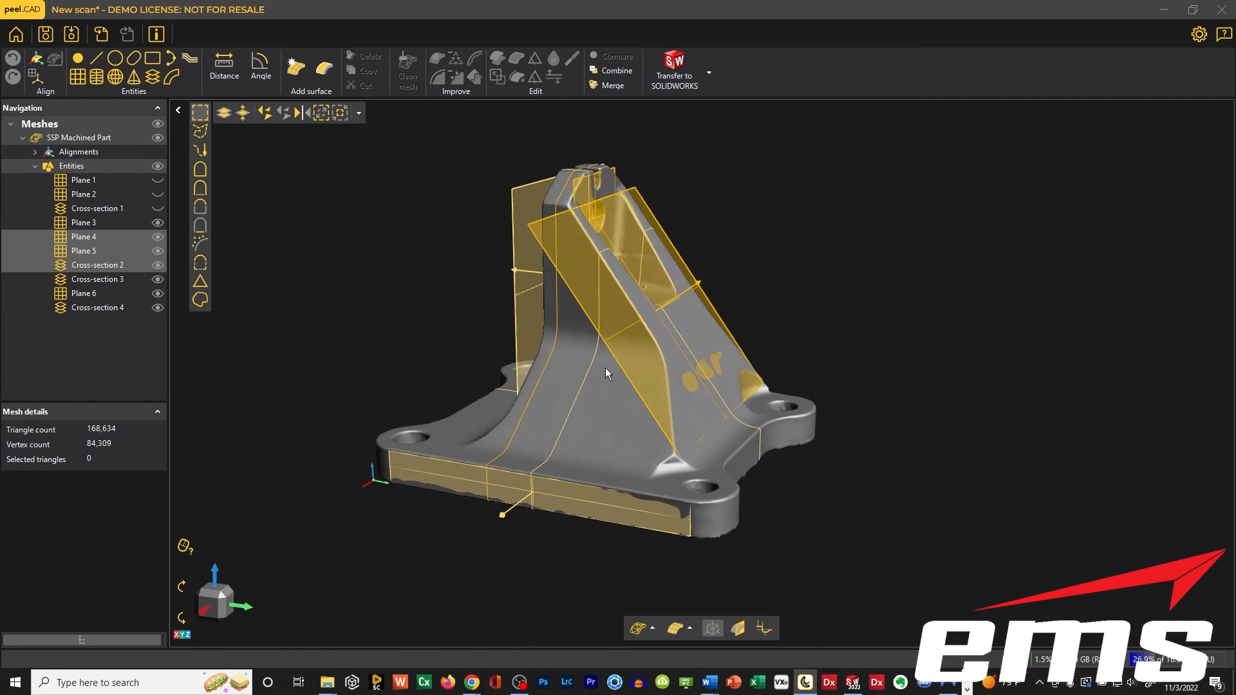
pyautogui.click(853, 683)
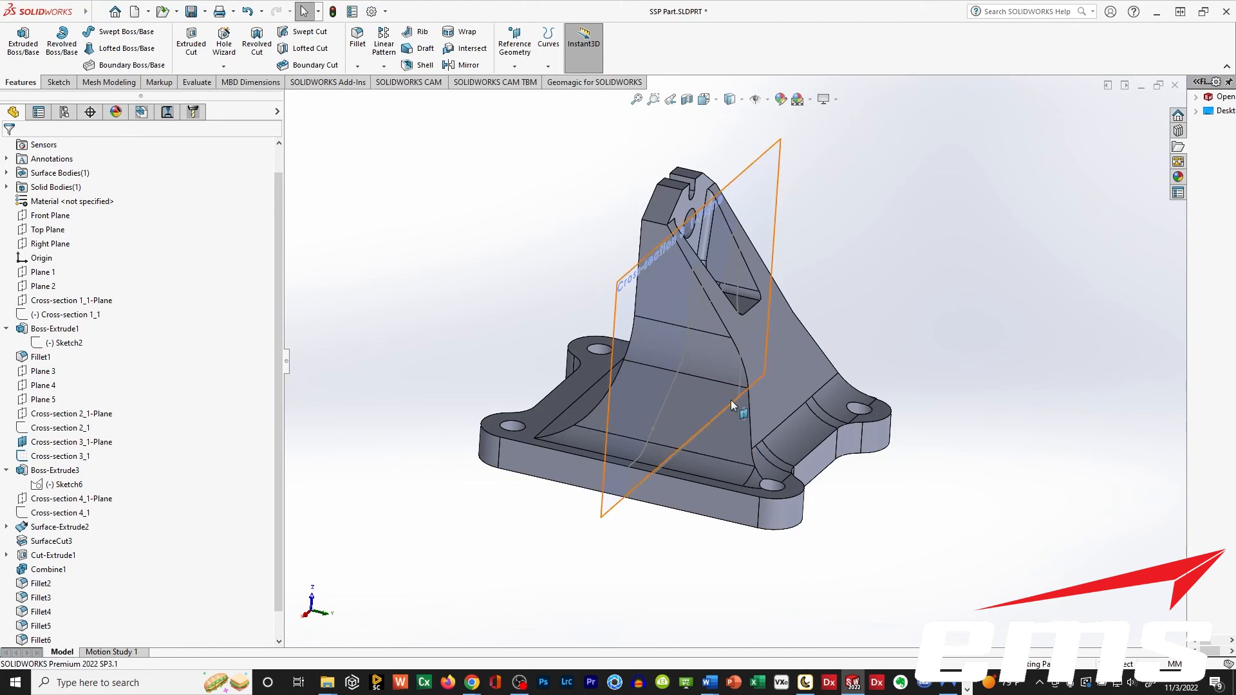
pyautogui.moveTo(694, 355)
pyautogui.mouseDown(button='middle')
pyautogui.moveTo(637, 345)
pyautogui.moveTo(718, 358)
pyautogui.mouseUp(button='middle')
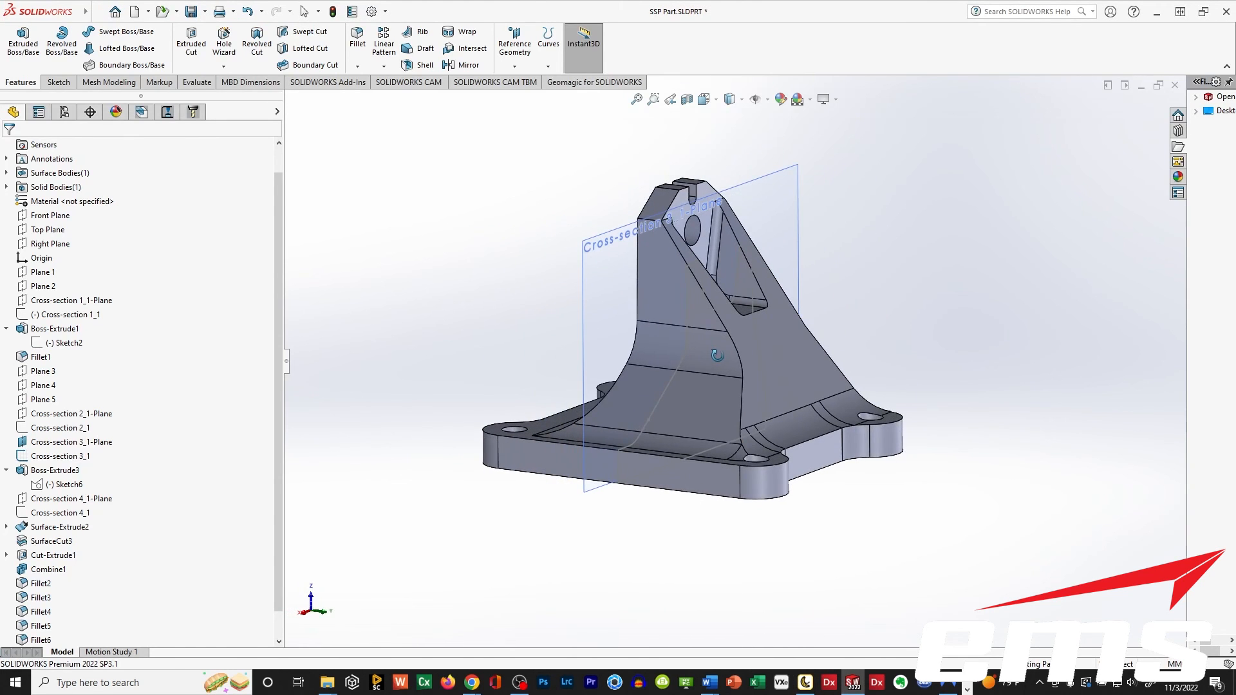